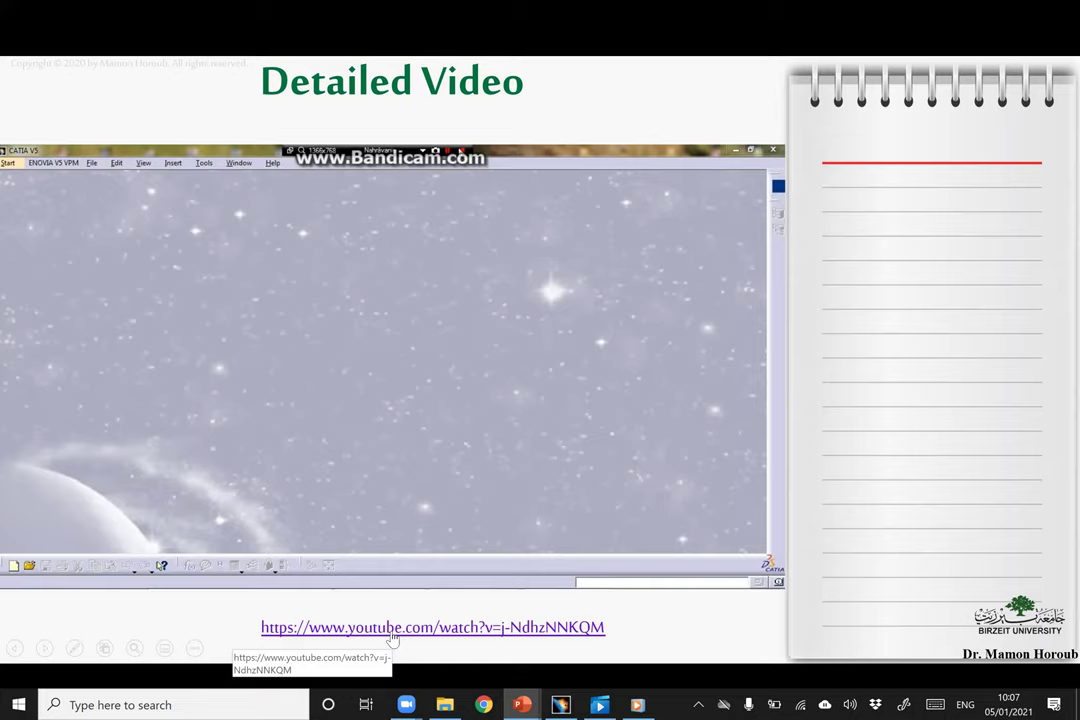
Advance to the following Detailed Video slide and leave the slide show.
{"action": "mouse_move", "coordinate": [357, 521]}
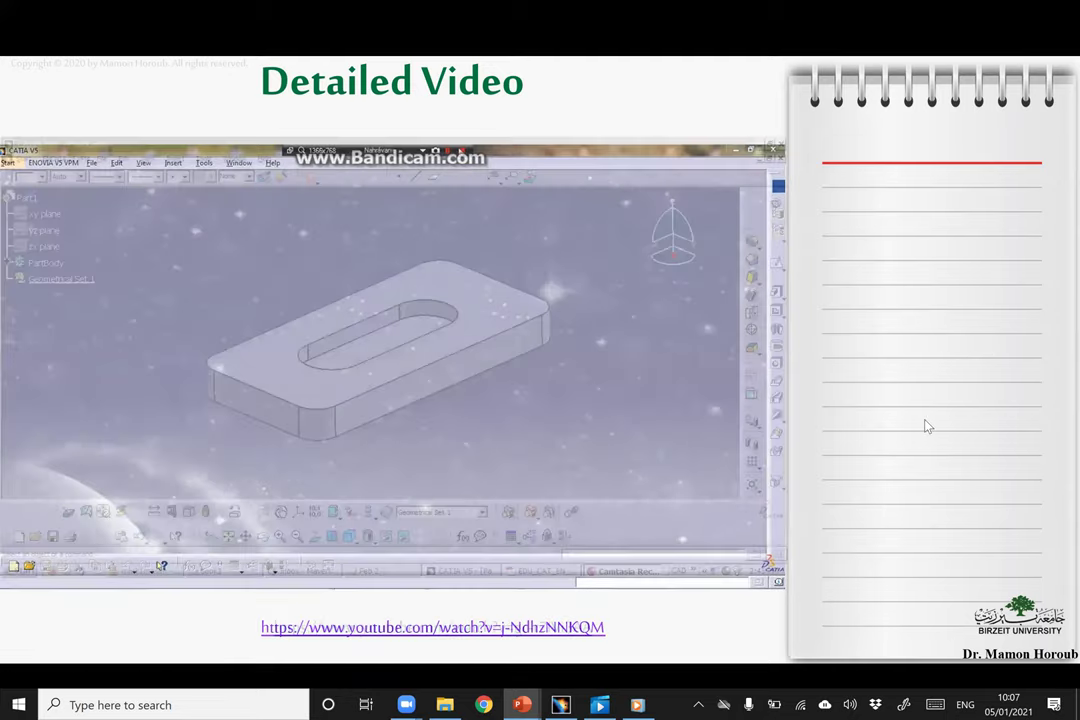
{"action": "left_click", "coordinate": [1050, 396]}
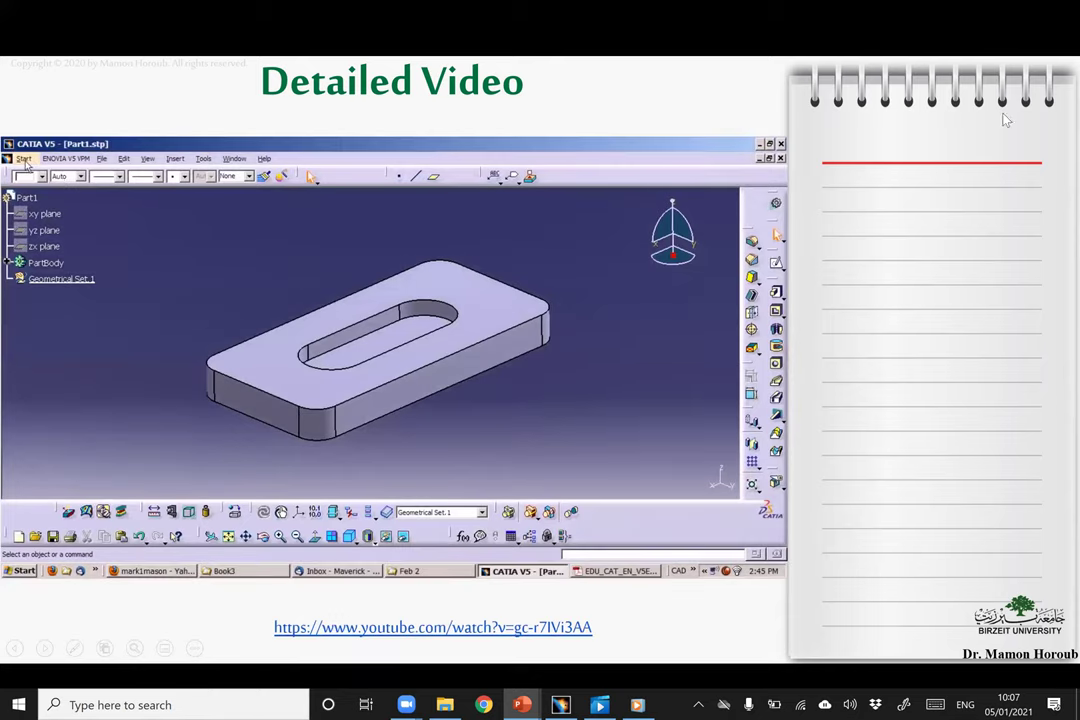
{"action": "right_click", "coordinate": [845, 229]}
{"action": "left_click", "coordinate": [887, 591]}
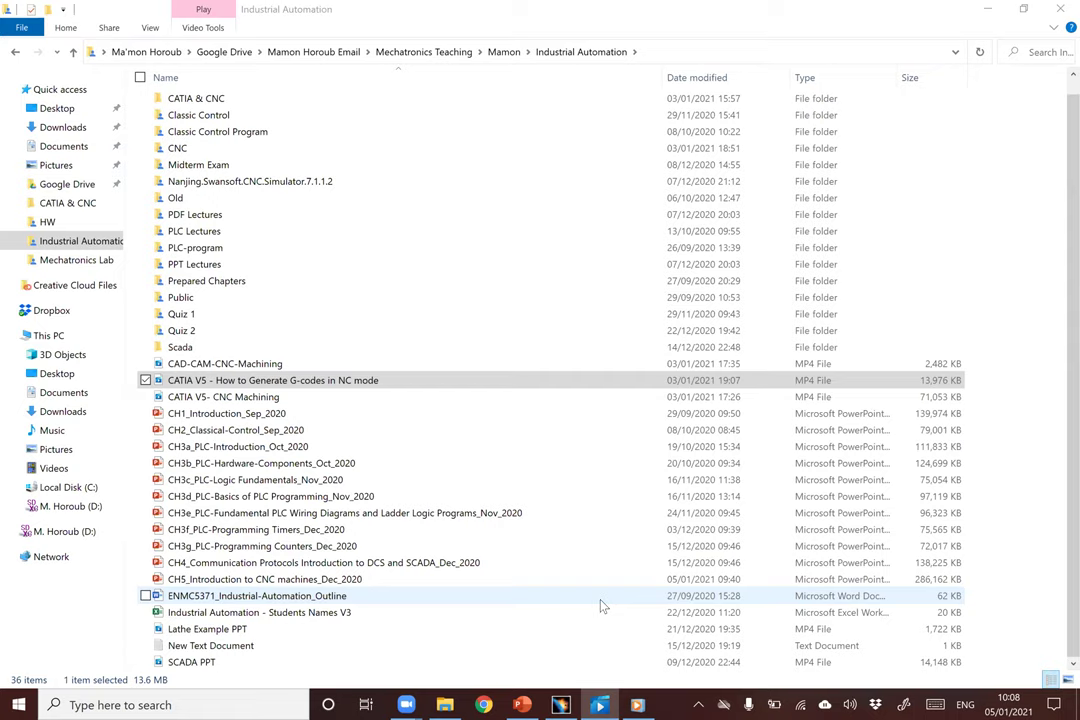
Open the Catia V5 R21 archive in the CATIA & CNC folder and read readme!.txt in its Crack\Win32 folder.
{"action": "double_click", "coordinate": [182, 100]}
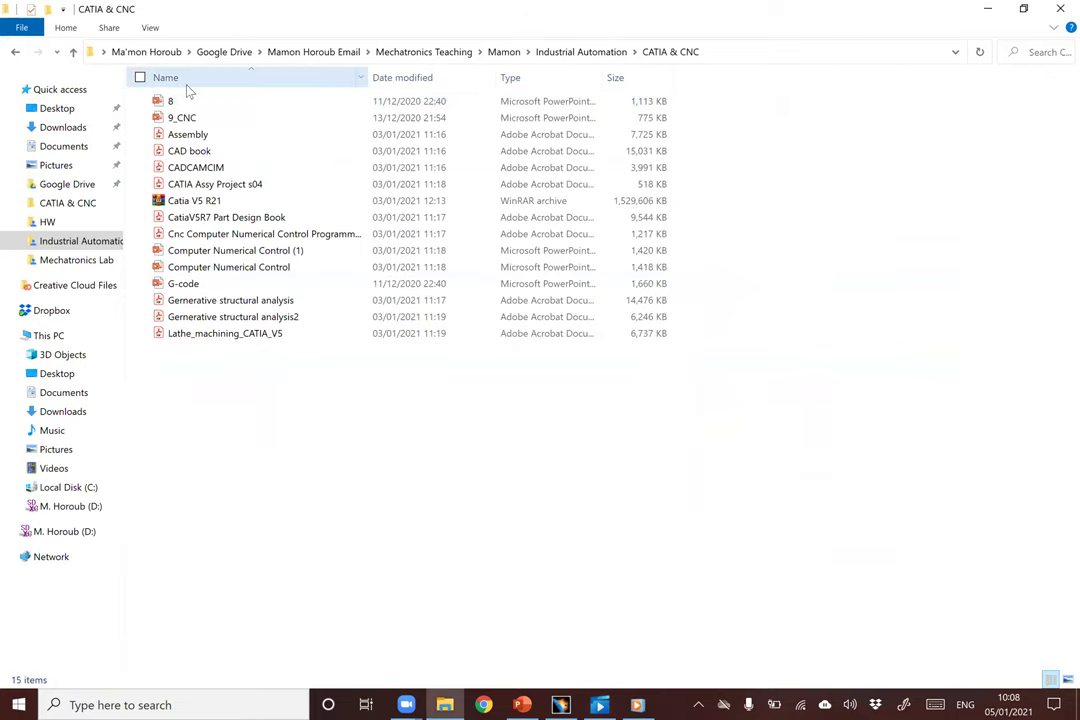
{"action": "double_click", "coordinate": [185, 200]}
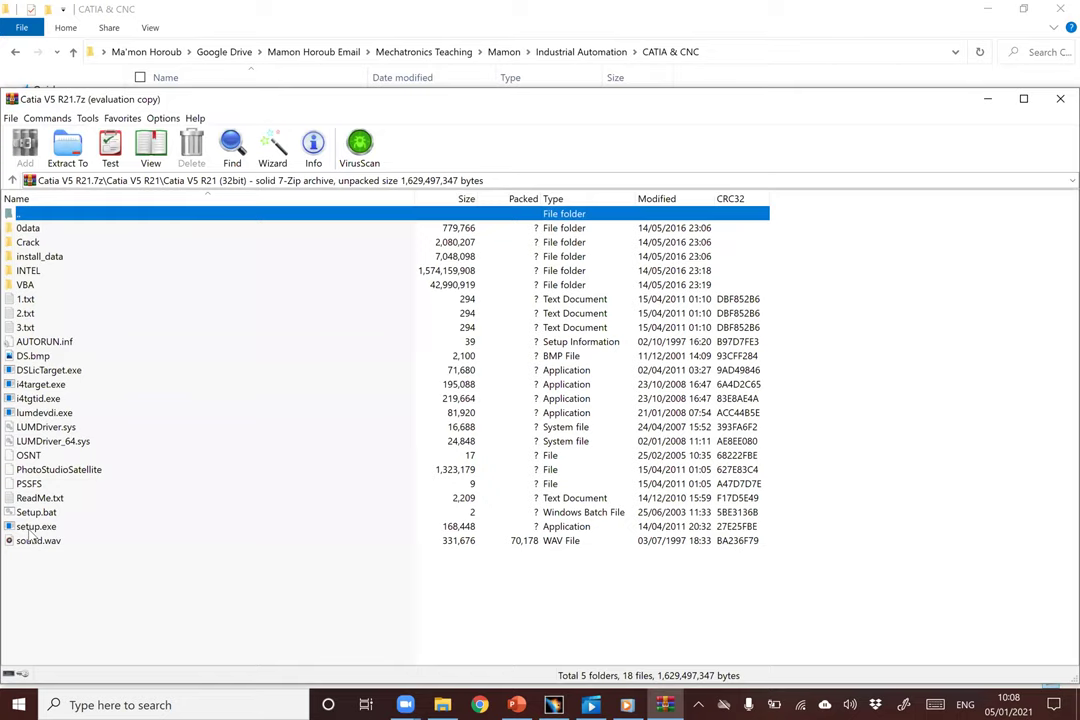
{"action": "double_click", "coordinate": [28, 244]}
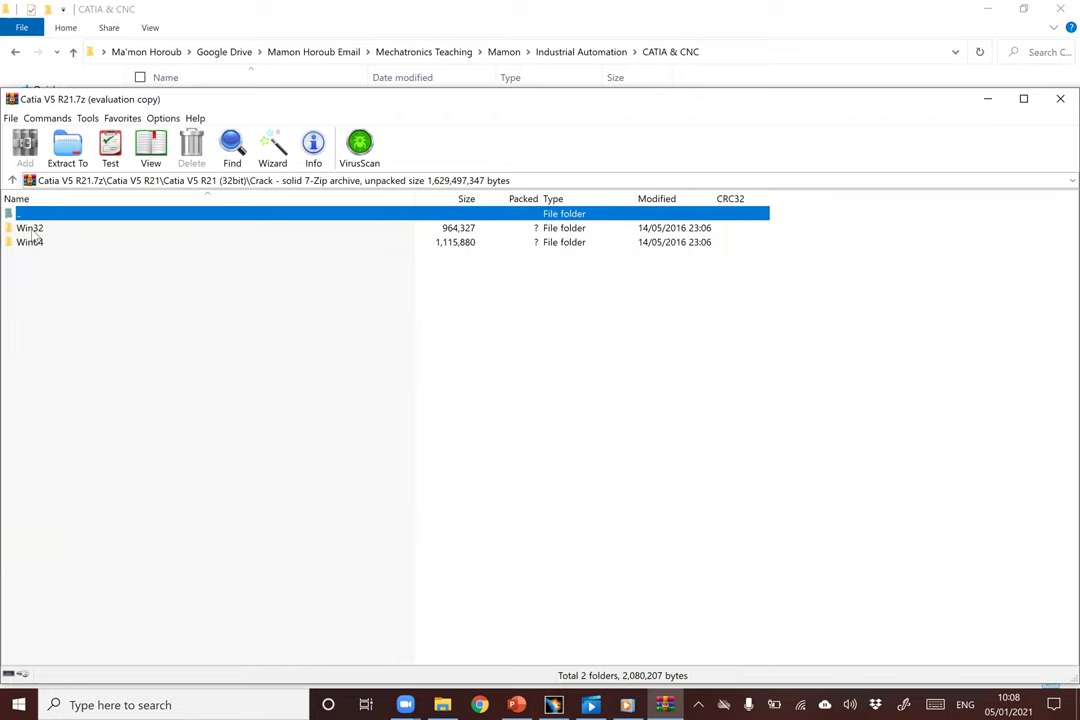
{"action": "left_click", "coordinate": [32, 229]}
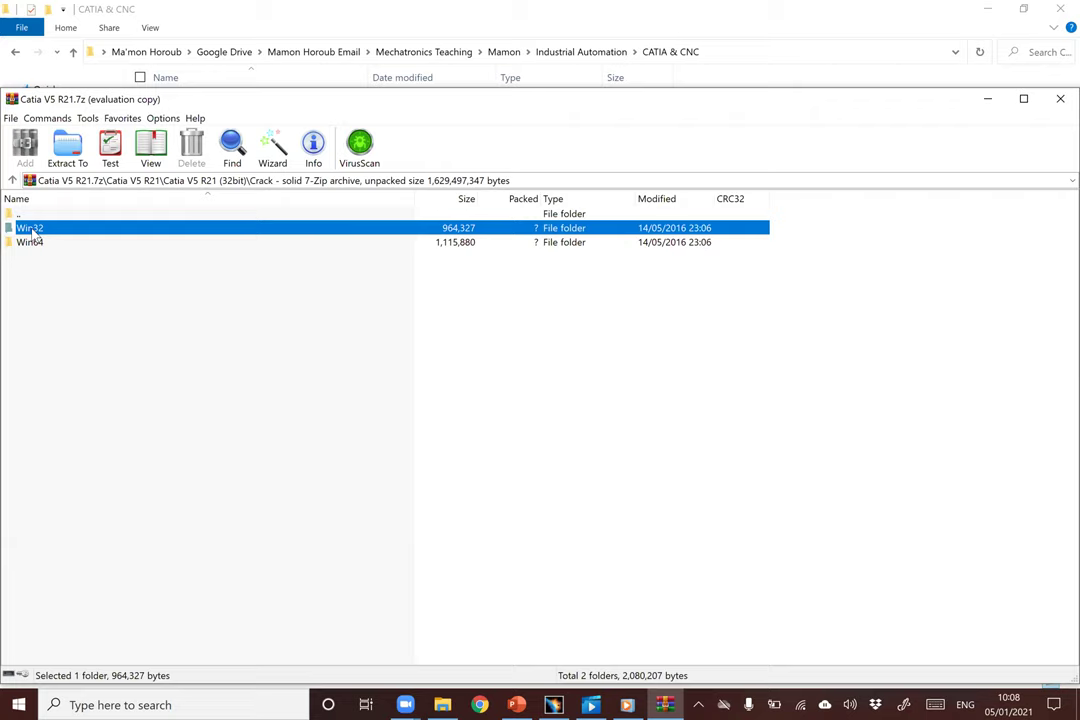
{"action": "double_click", "coordinate": [32, 229]}
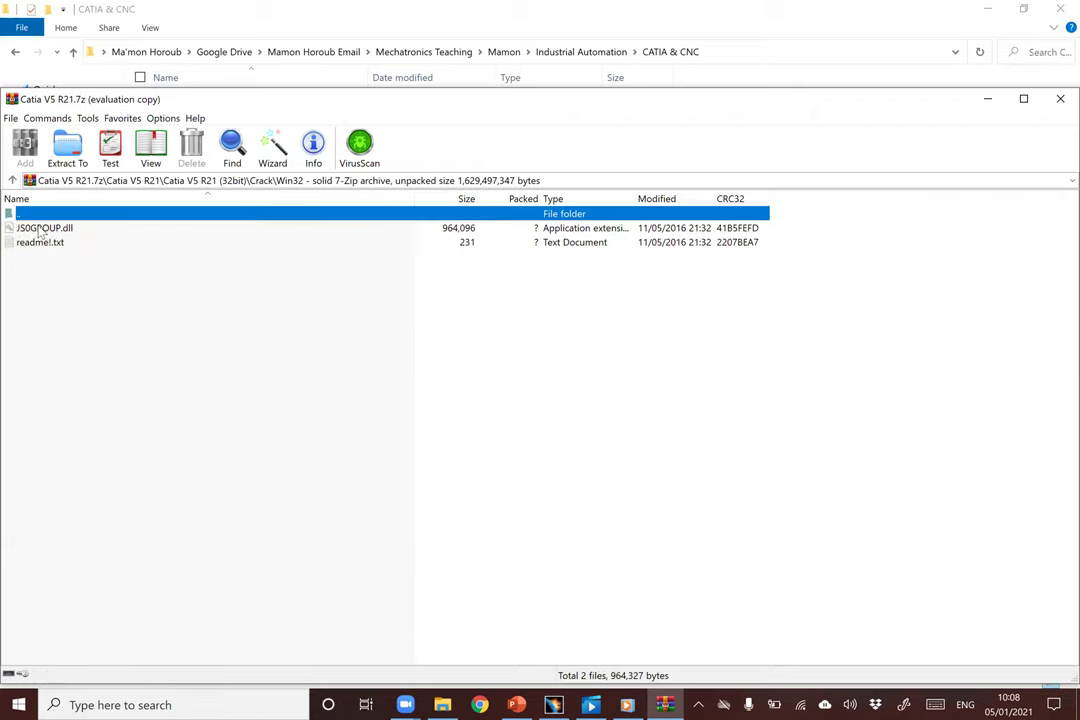
{"action": "left_click", "coordinate": [38, 230]}
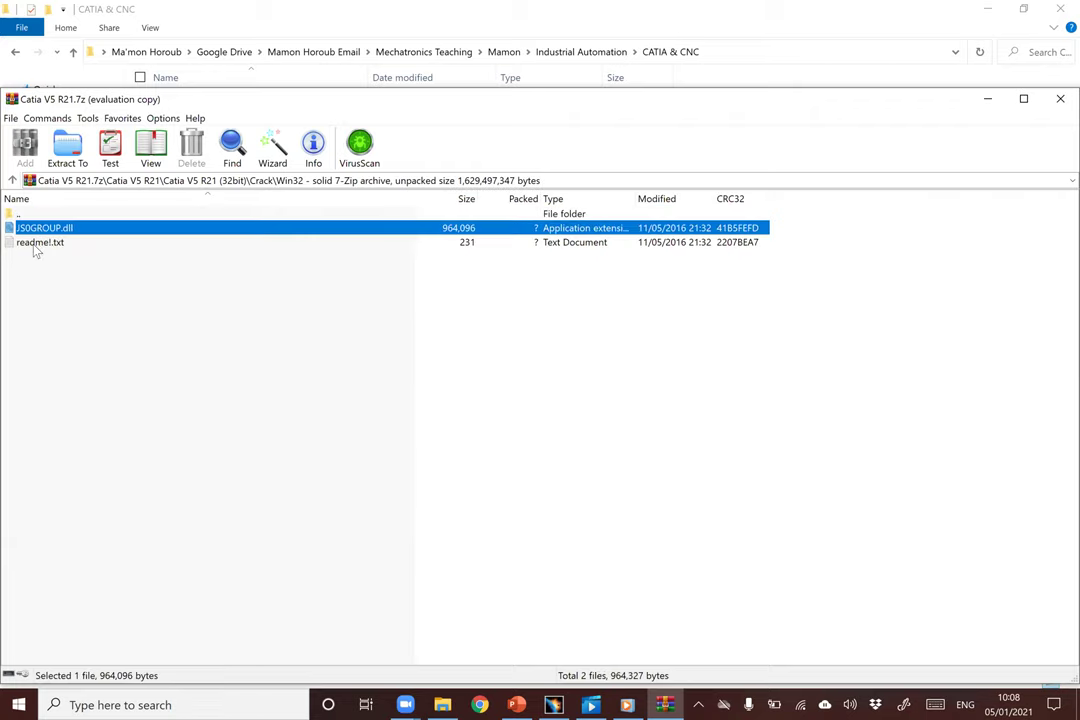
{"action": "left_click", "coordinate": [33, 244]}
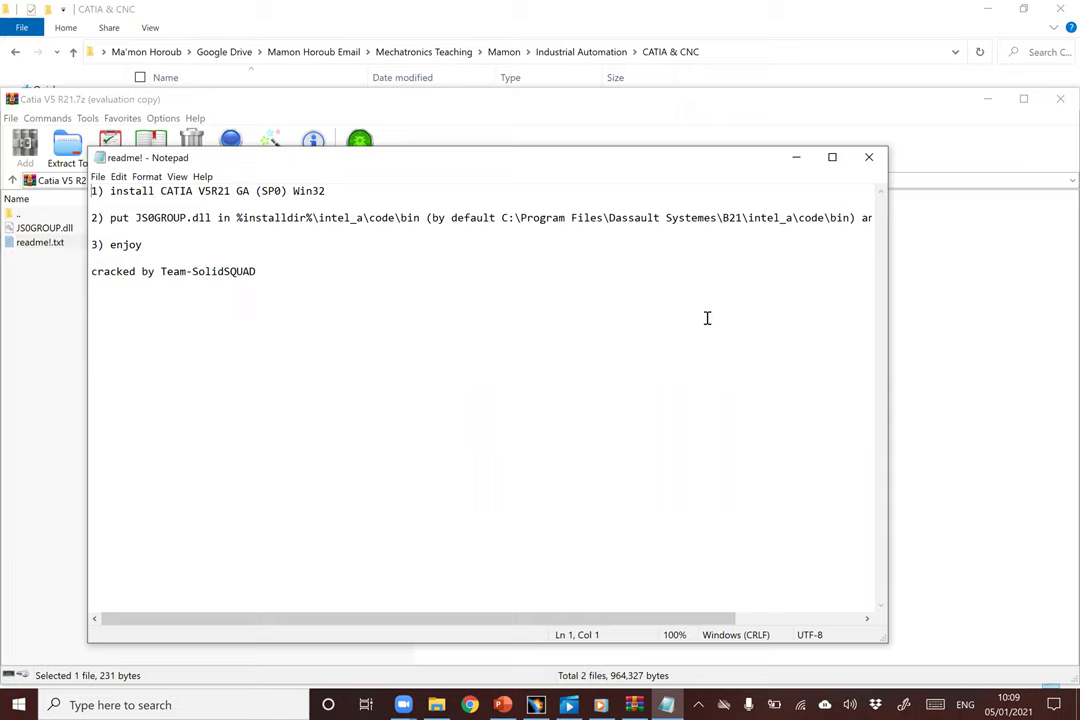
{"action": "left_click", "coordinate": [867, 158]}
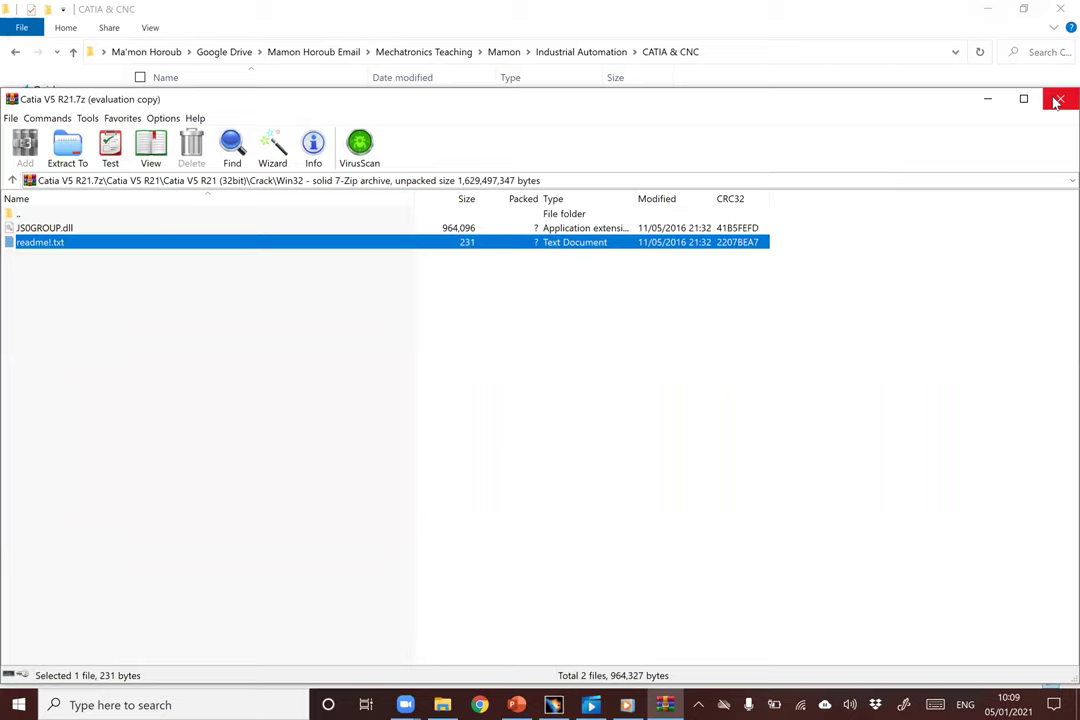
{"action": "left_click", "coordinate": [987, 100]}
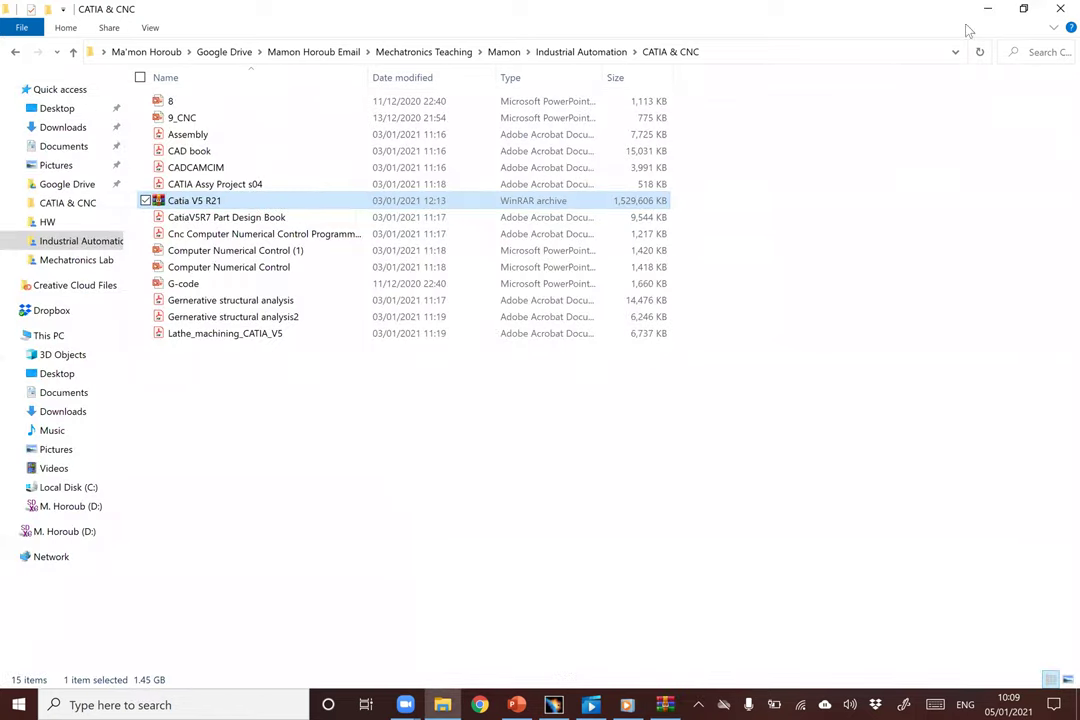
Minimize the CATIA & CNC folder window and close the running CATIA session containing Part2.
{"action": "left_click", "coordinate": [985, 8]}
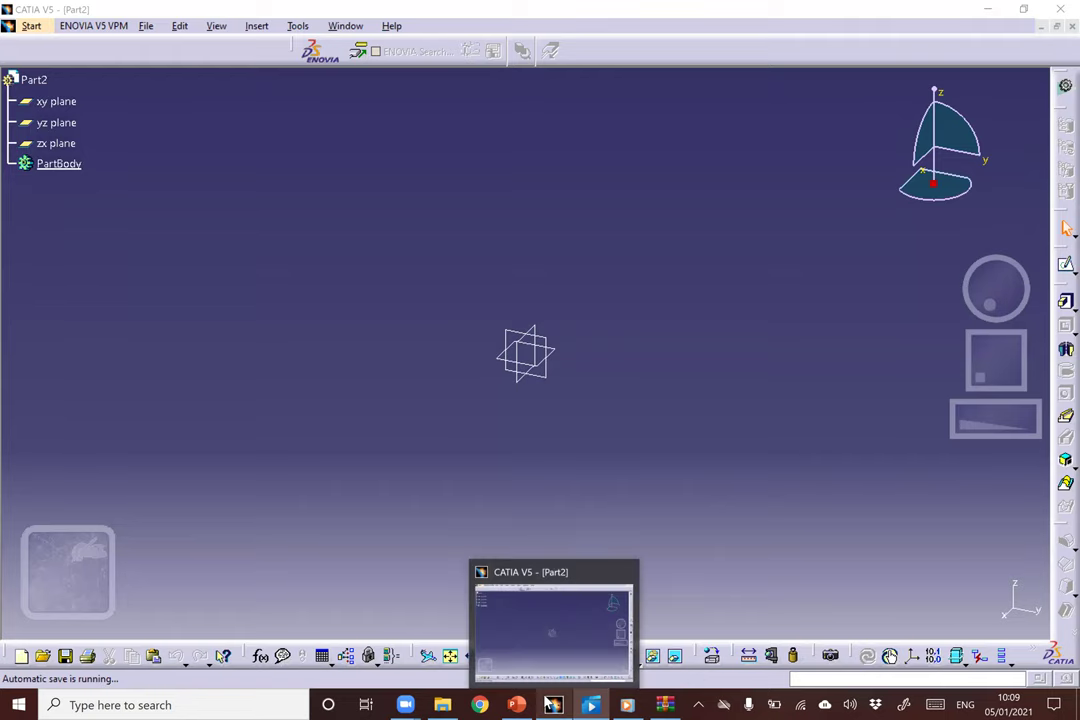
{"action": "left_click", "coordinate": [1058, 9]}
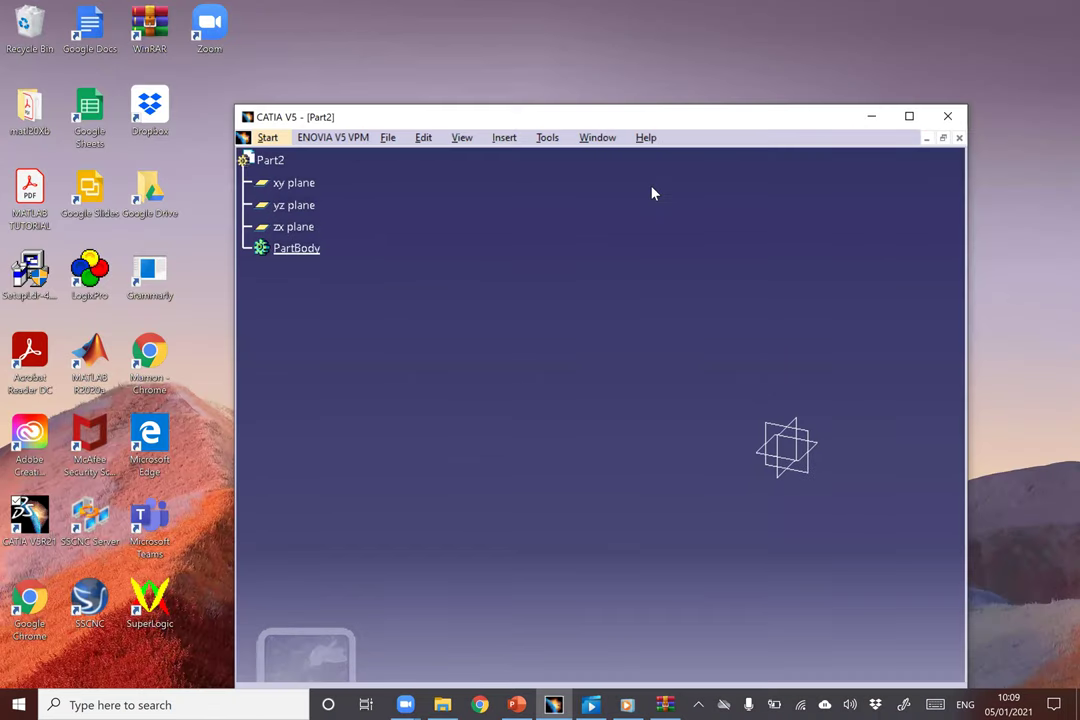
{"action": "key", "text": "alt+F4"}
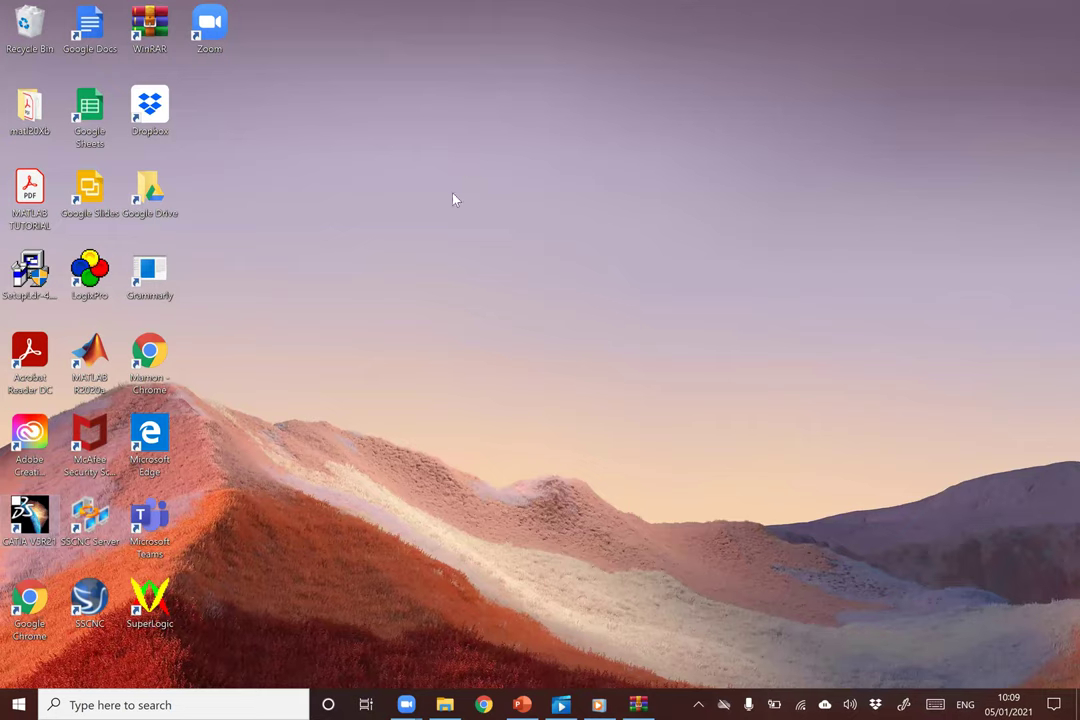
Launch CATIA V5R21 from its desktop shortcut and confirm the License Manager dialogs without selecting any configuration.
{"action": "left_click_drag", "start_coordinate": [453, 199], "coordinate": [453, 199]}
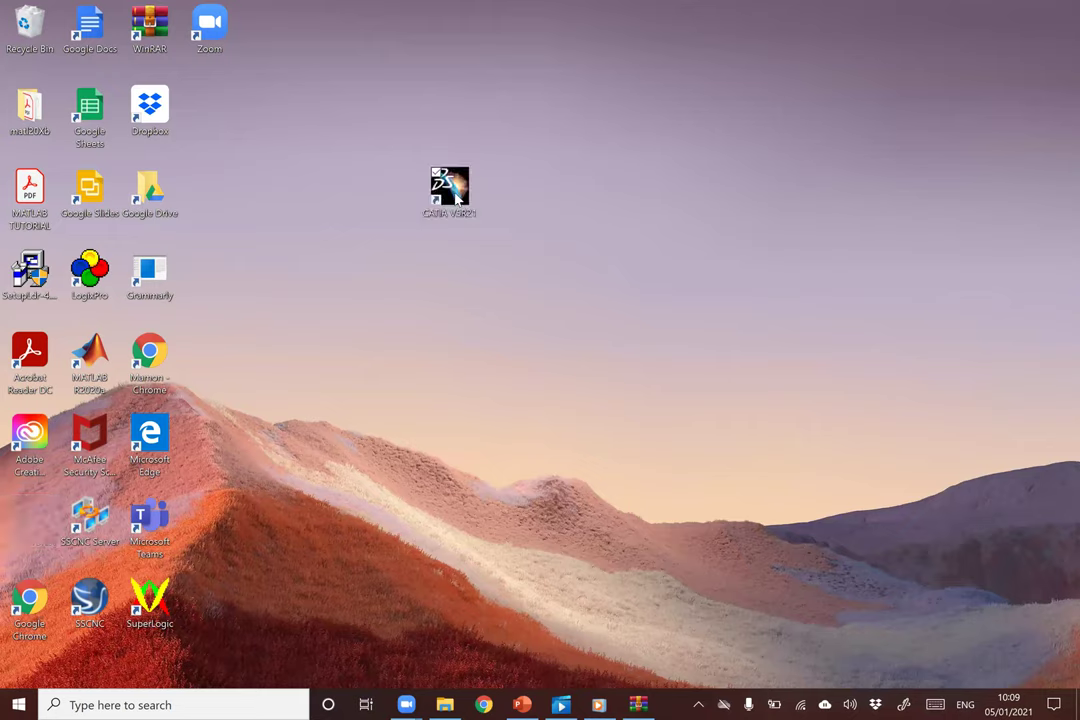
{"action": "left_click", "coordinate": [848, 271]}
{"action": "double_click", "coordinate": [456, 185]}
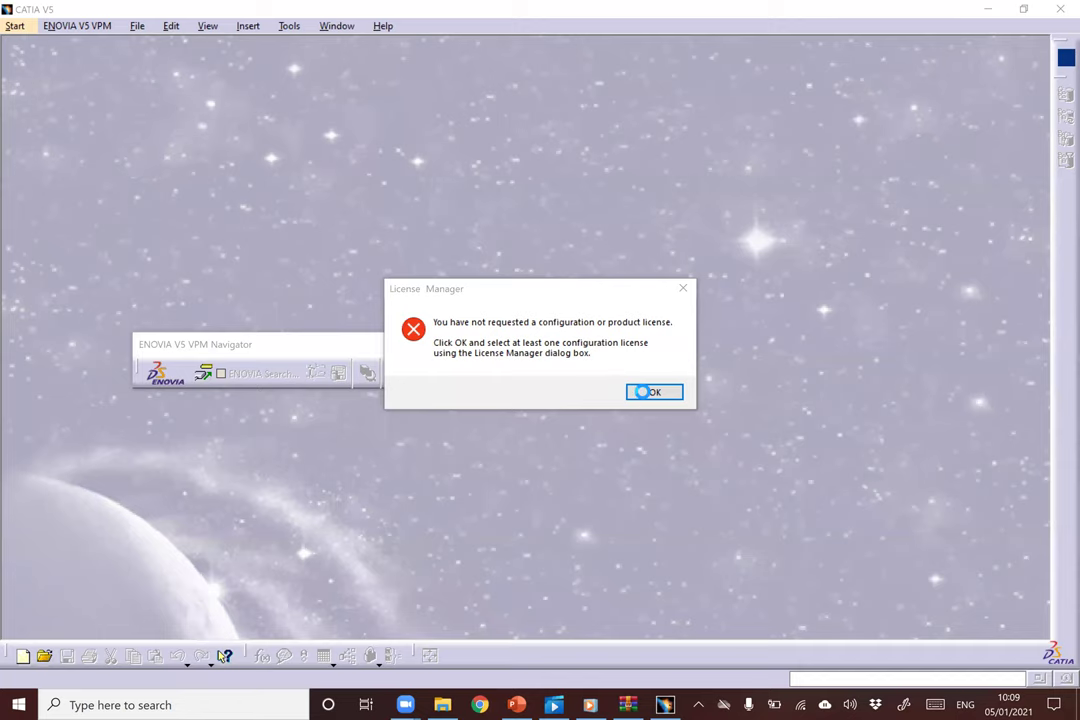
{"action": "left_click", "coordinate": [645, 392]}
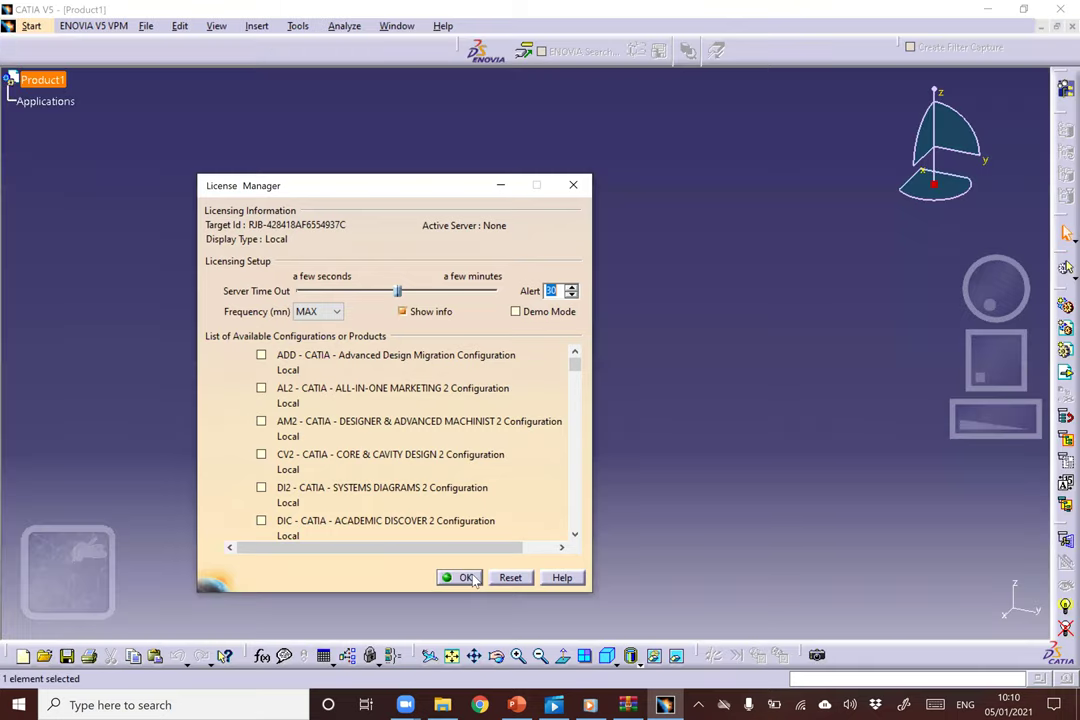
{"action": "left_click", "coordinate": [466, 578]}
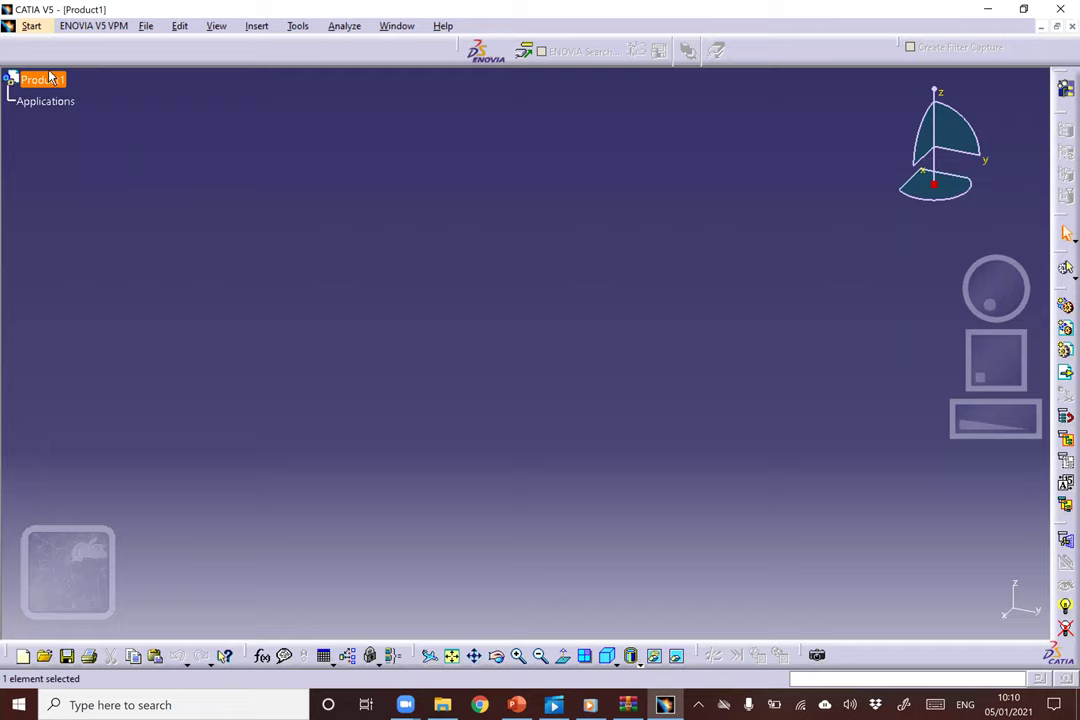
Switch Product1 to the Part Design workbench under Mechanical Design.
{"action": "left_click", "coordinate": [33, 28]}
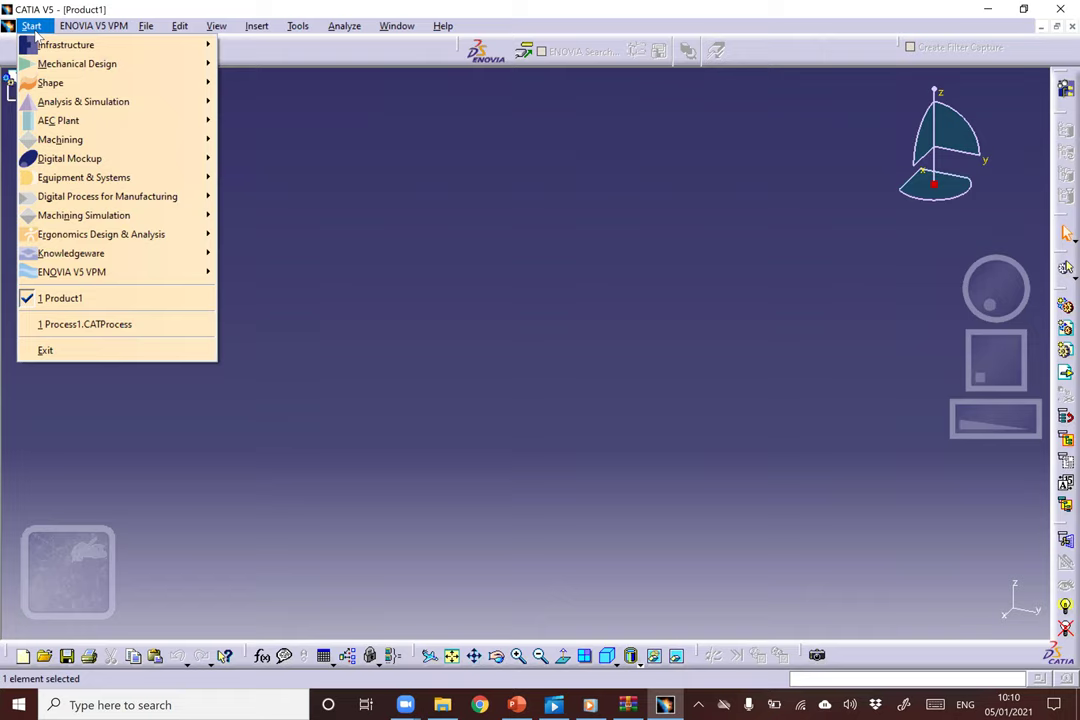
{"action": "mouse_move", "coordinate": [40, 64]}
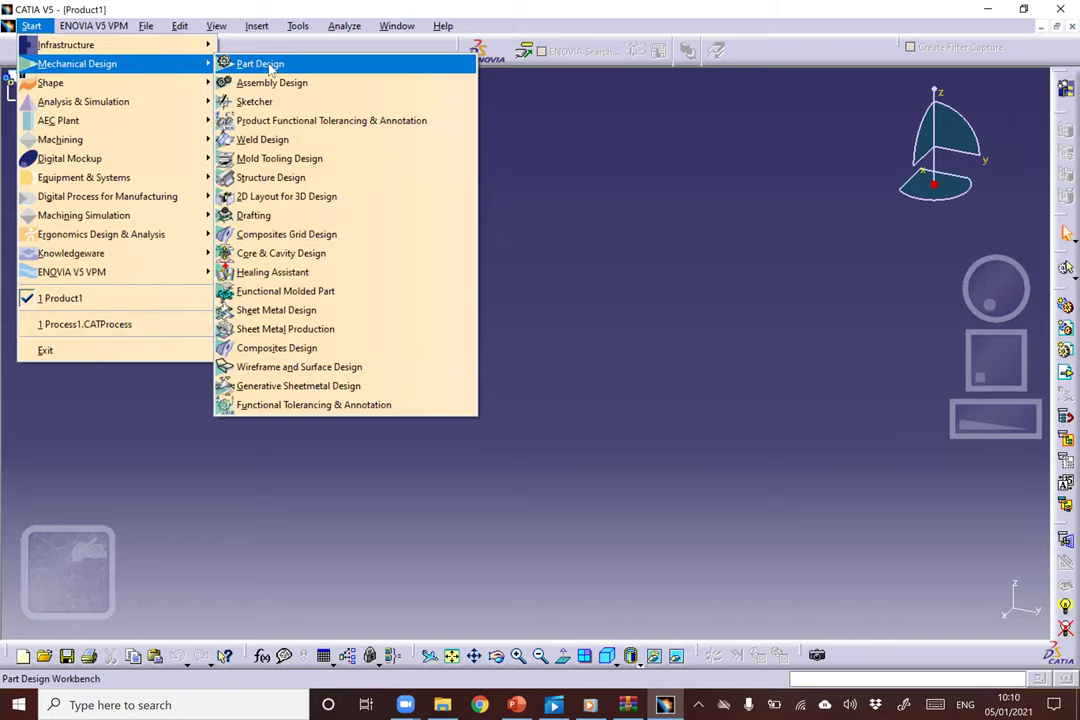
{"action": "left_click", "coordinate": [262, 64]}
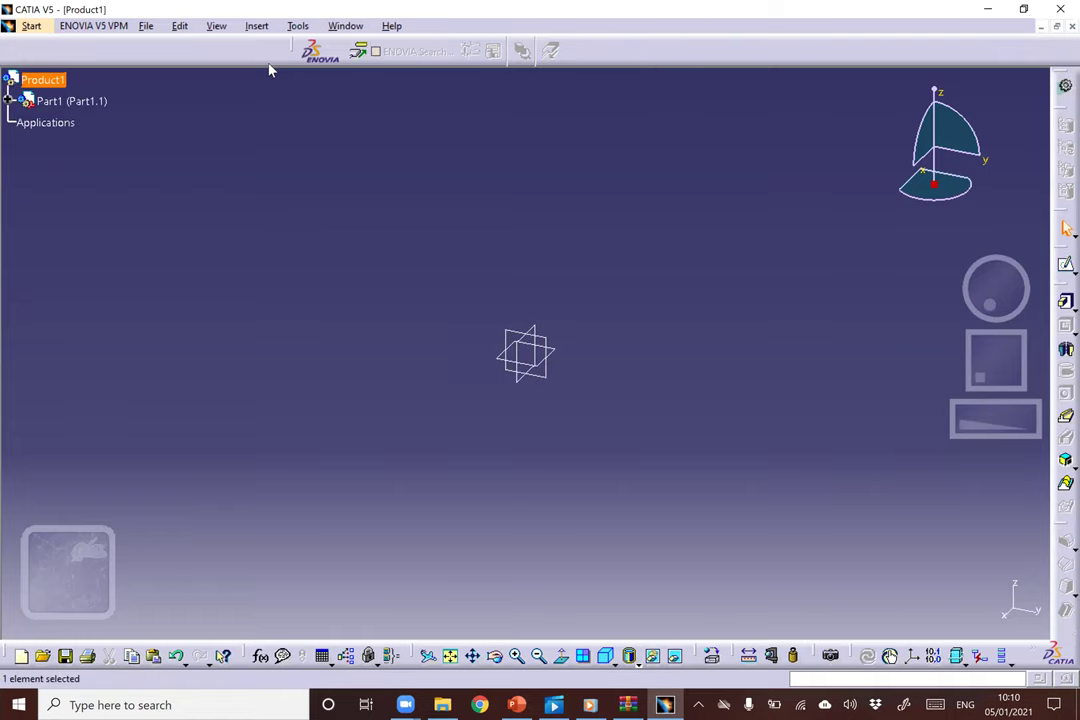
{"action": "left_click", "coordinate": [146, 27]}
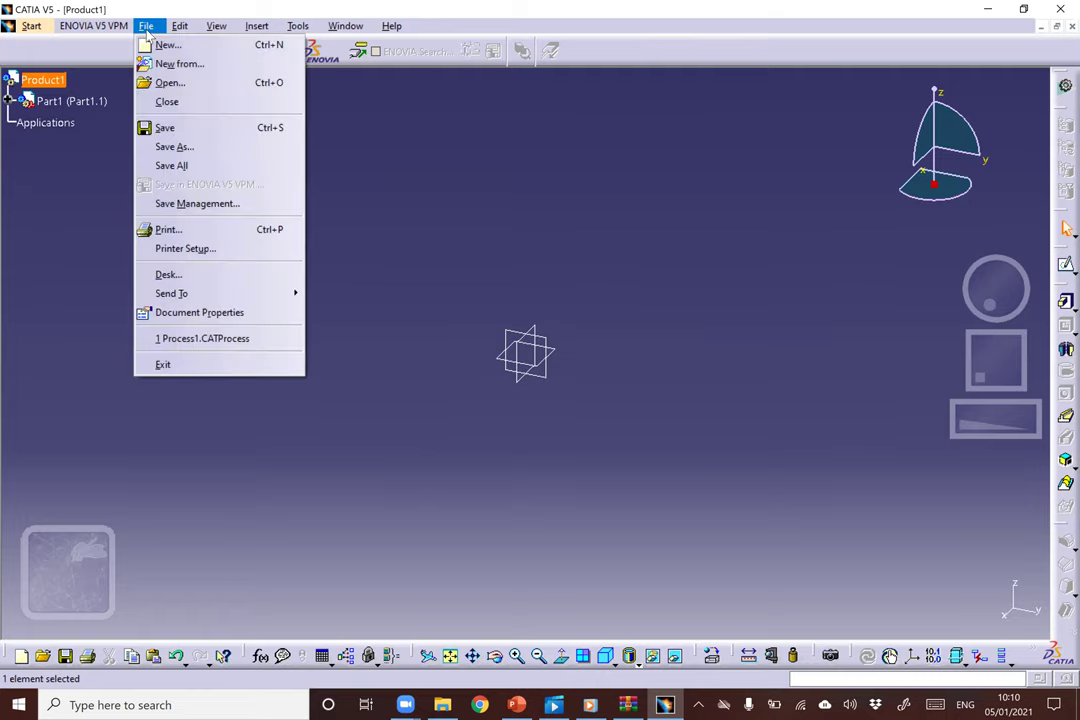
{"action": "mouse_move", "coordinate": [182, 32]}
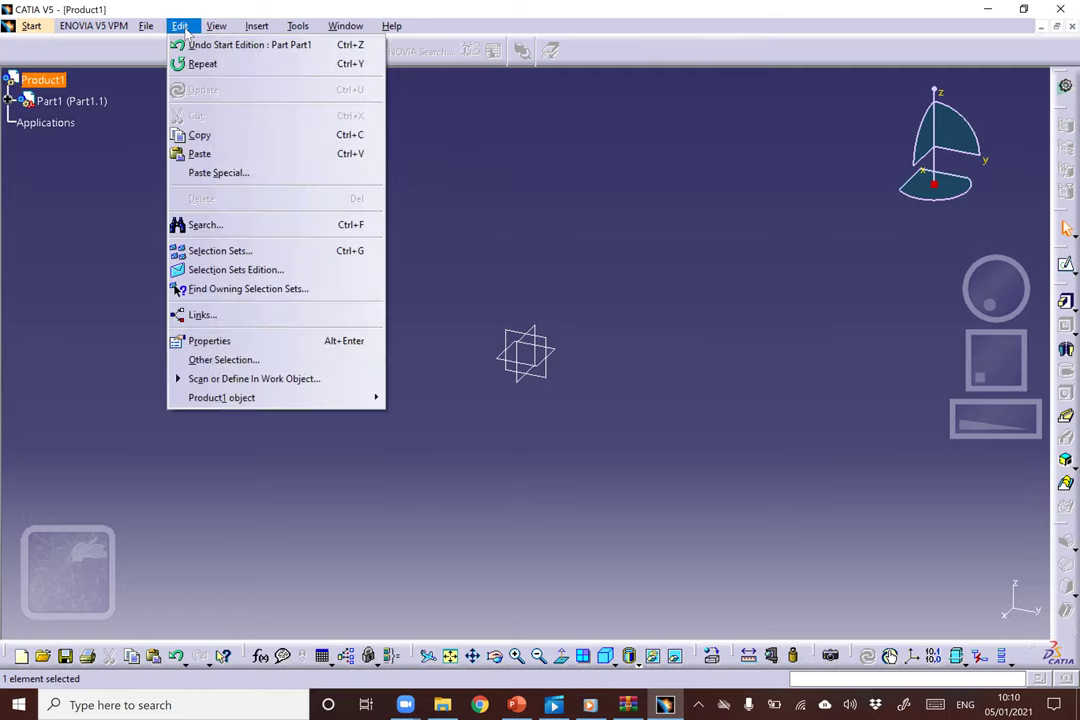
{"action": "mouse_move", "coordinate": [205, 30]}
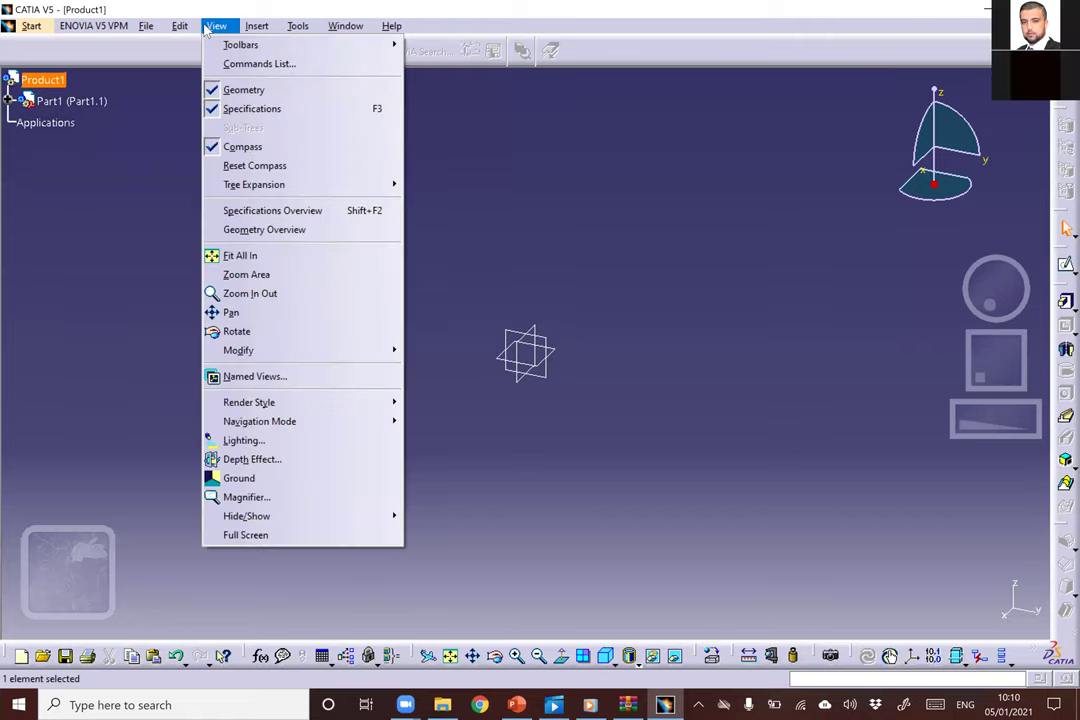
{"action": "mouse_move", "coordinate": [253, 30]}
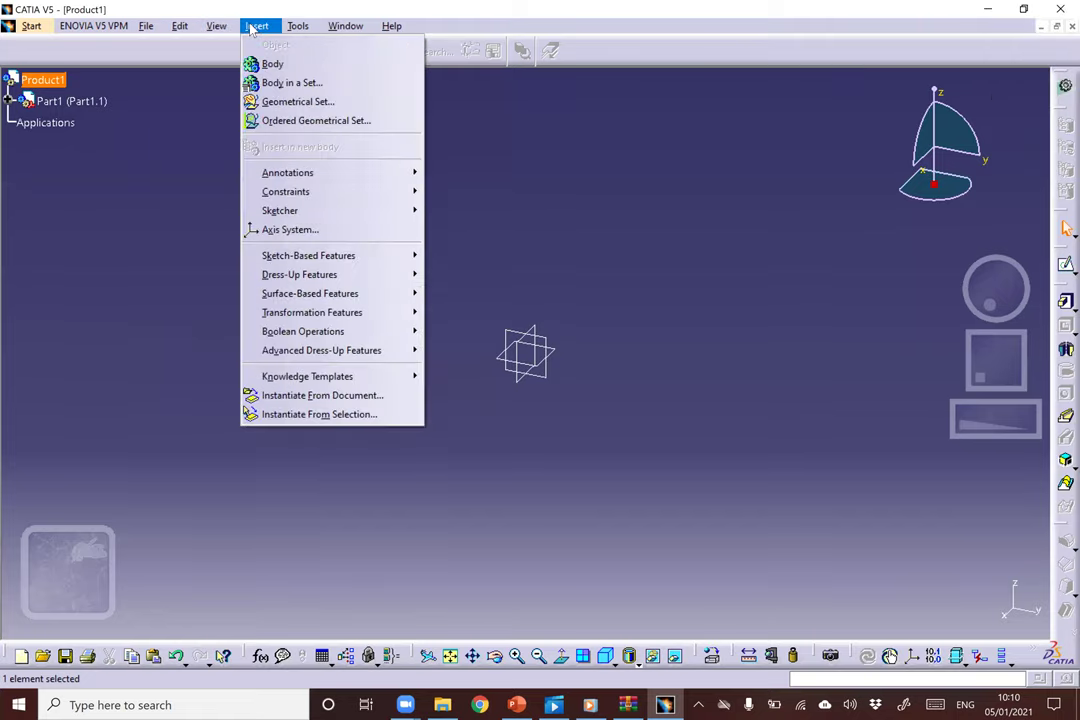
{"action": "mouse_move", "coordinate": [295, 32]}
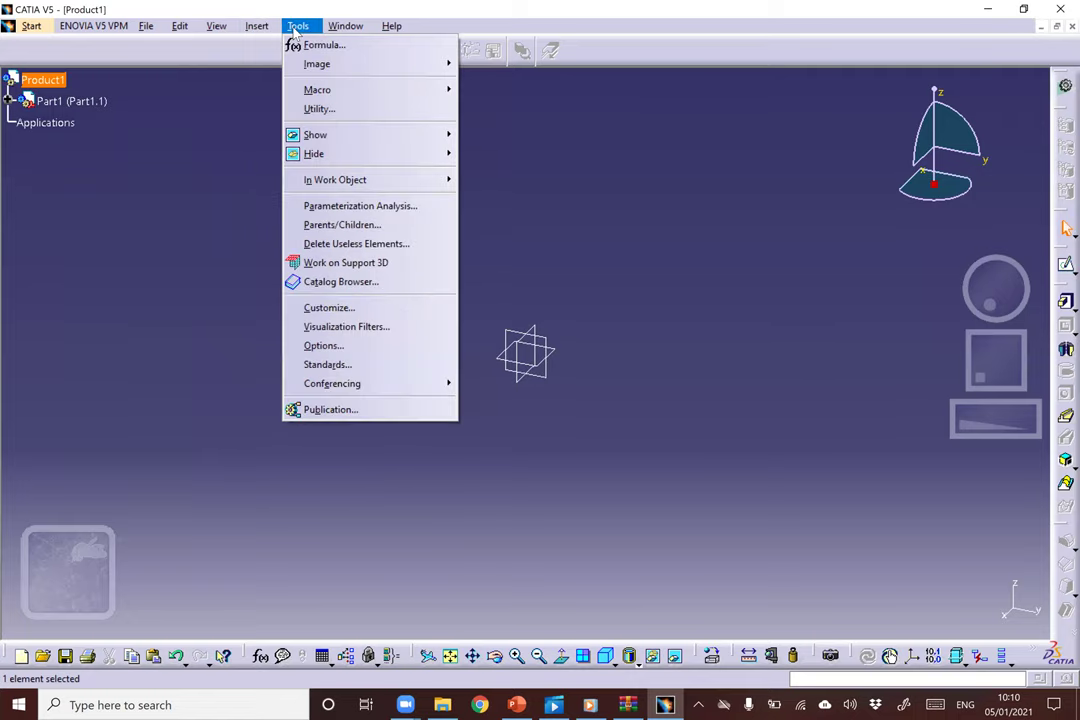
{"action": "mouse_move", "coordinate": [47, 32]}
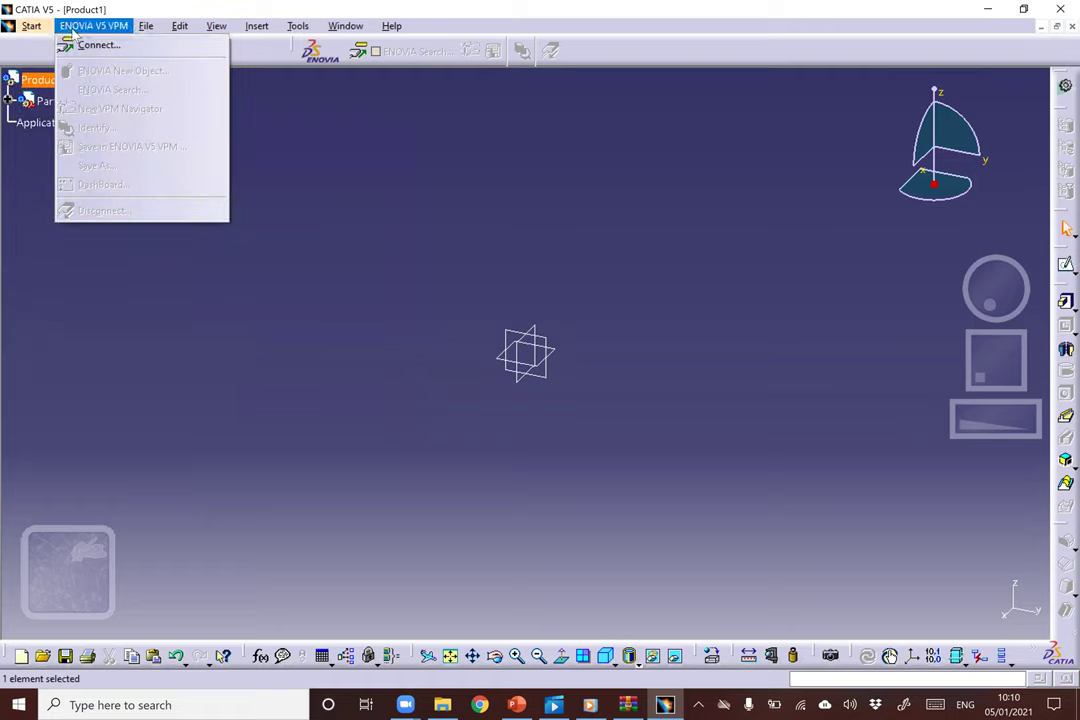
{"action": "mouse_move", "coordinate": [152, 32]}
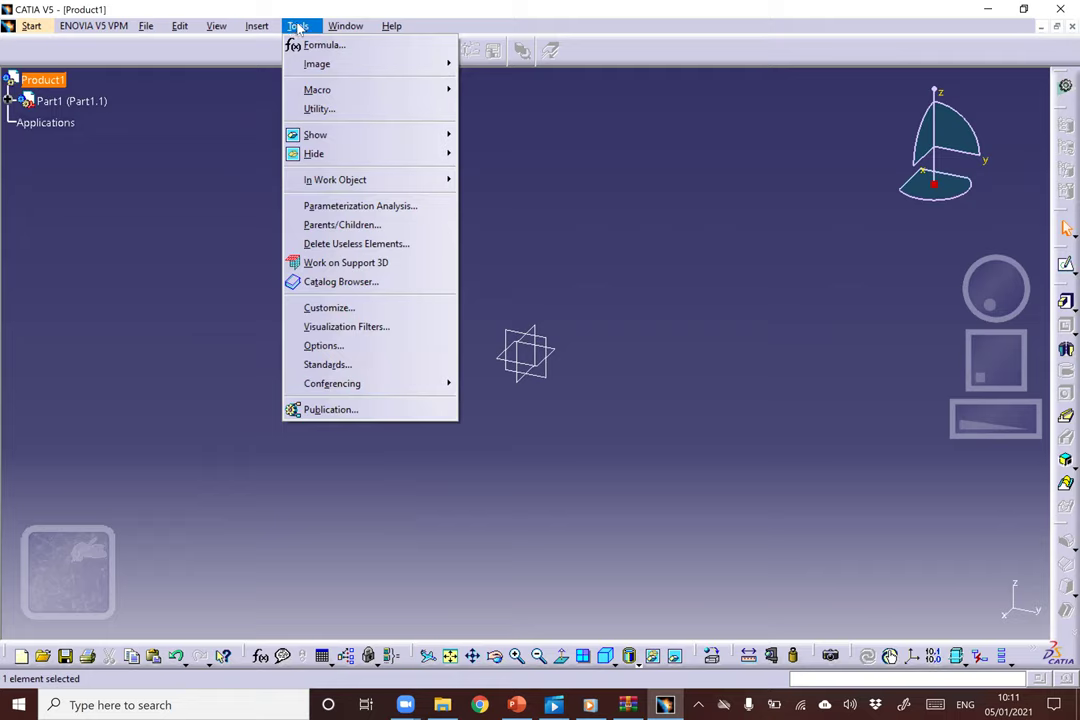
{"action": "mouse_move", "coordinate": [340, 30]}
{"action": "left_click", "coordinate": [407, 487]}
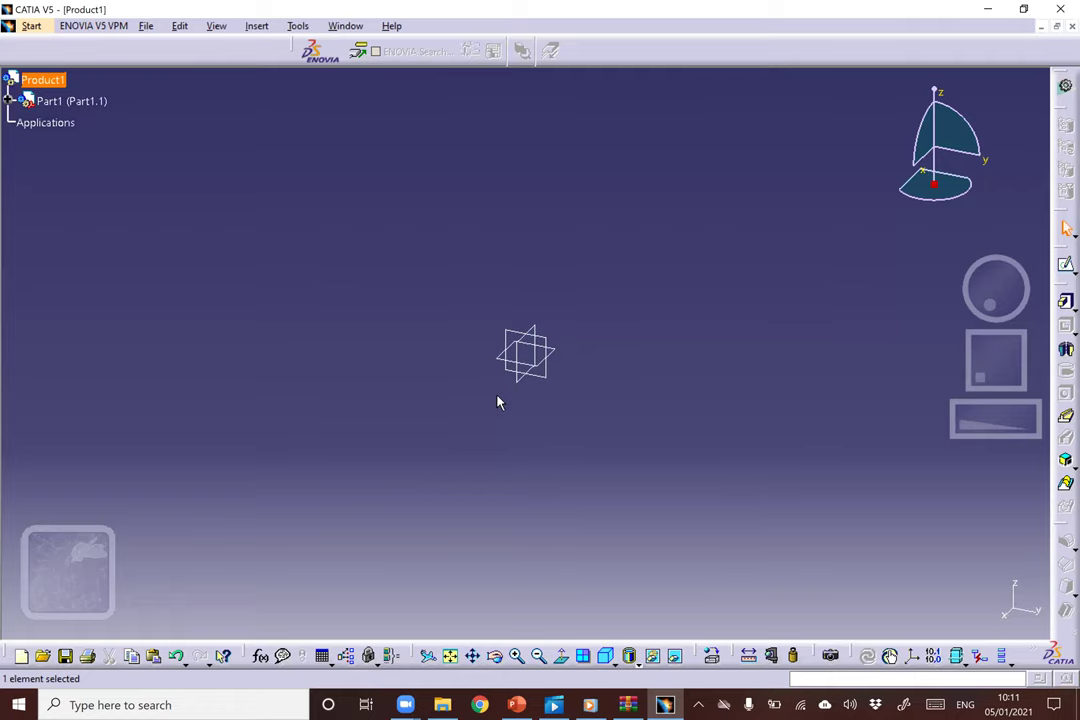
Start a sketch on the xy plane and draw a rectangle around the origin with its first corner at about H -70 mm, V 60 mm.
{"action": "left_click", "coordinate": [563, 358]}
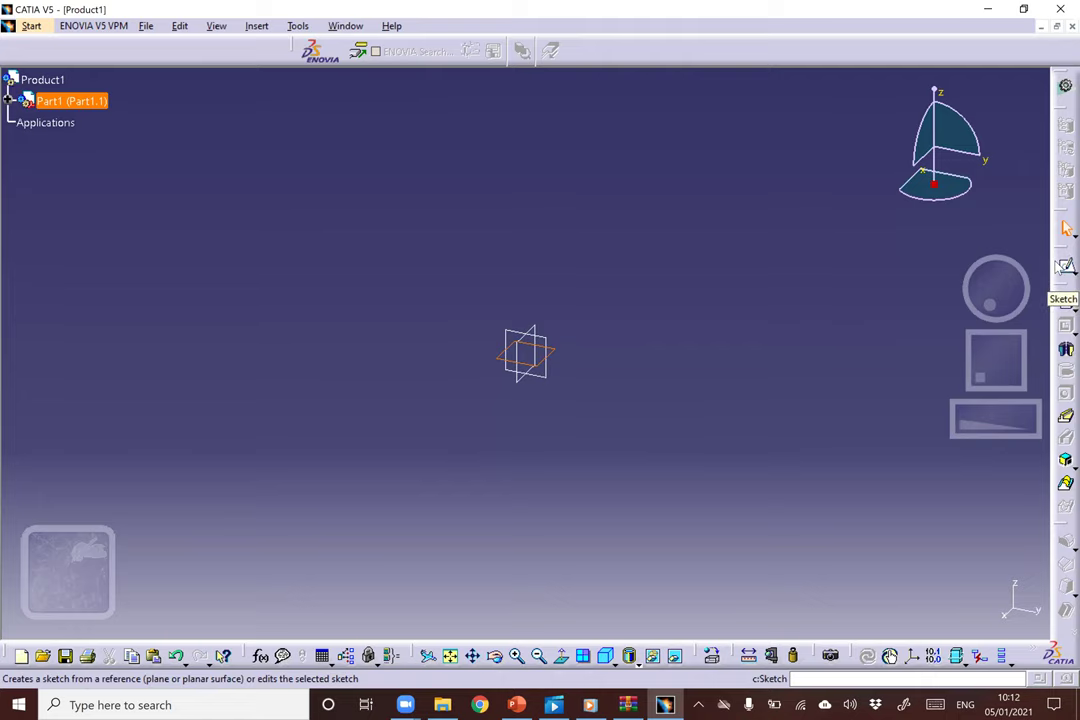
{"action": "left_click", "coordinate": [1064, 268]}
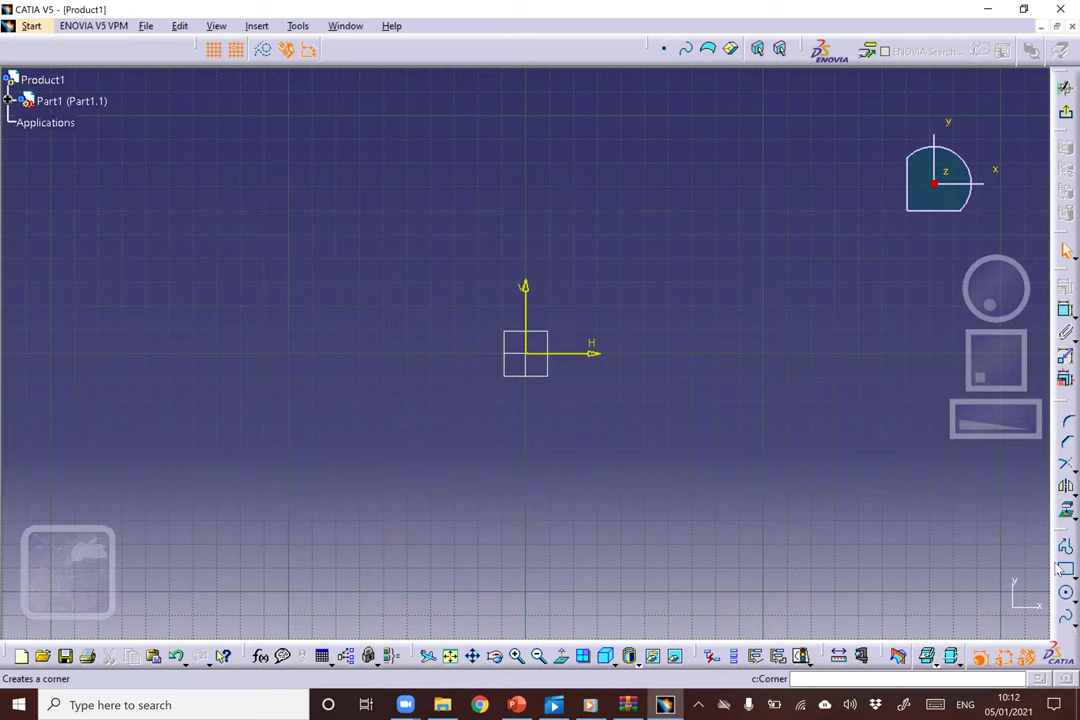
{"action": "left_click", "coordinate": [1066, 568]}
{"action": "left_click", "coordinate": [360, 211]}
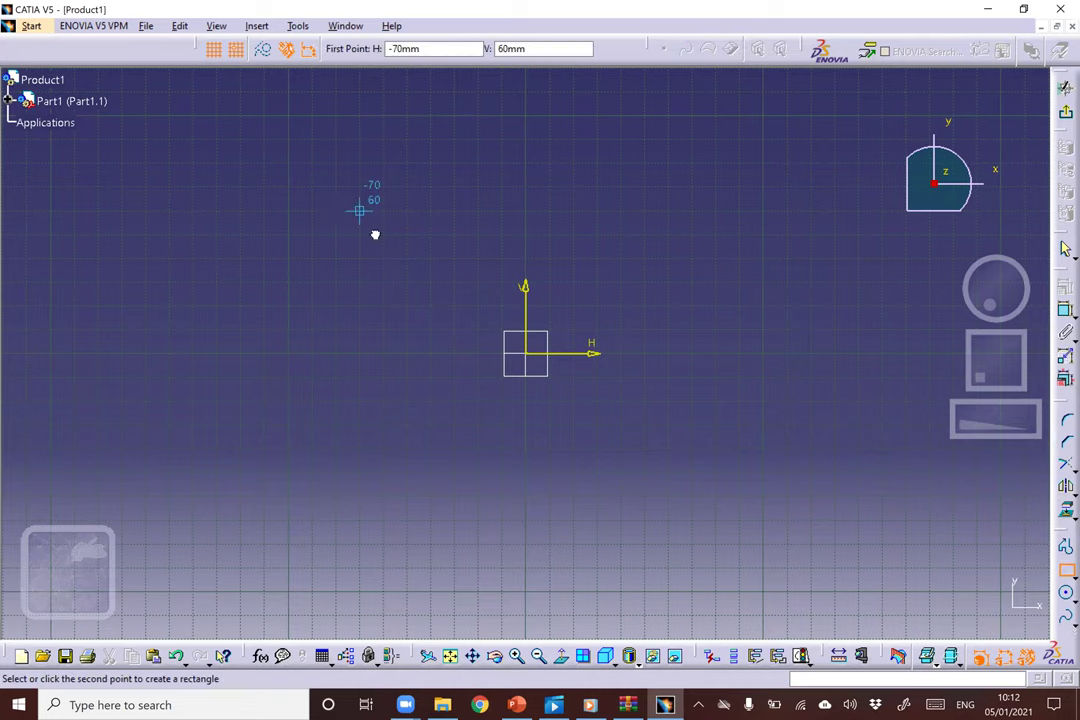
{"action": "left_click", "coordinate": [787, 495]}
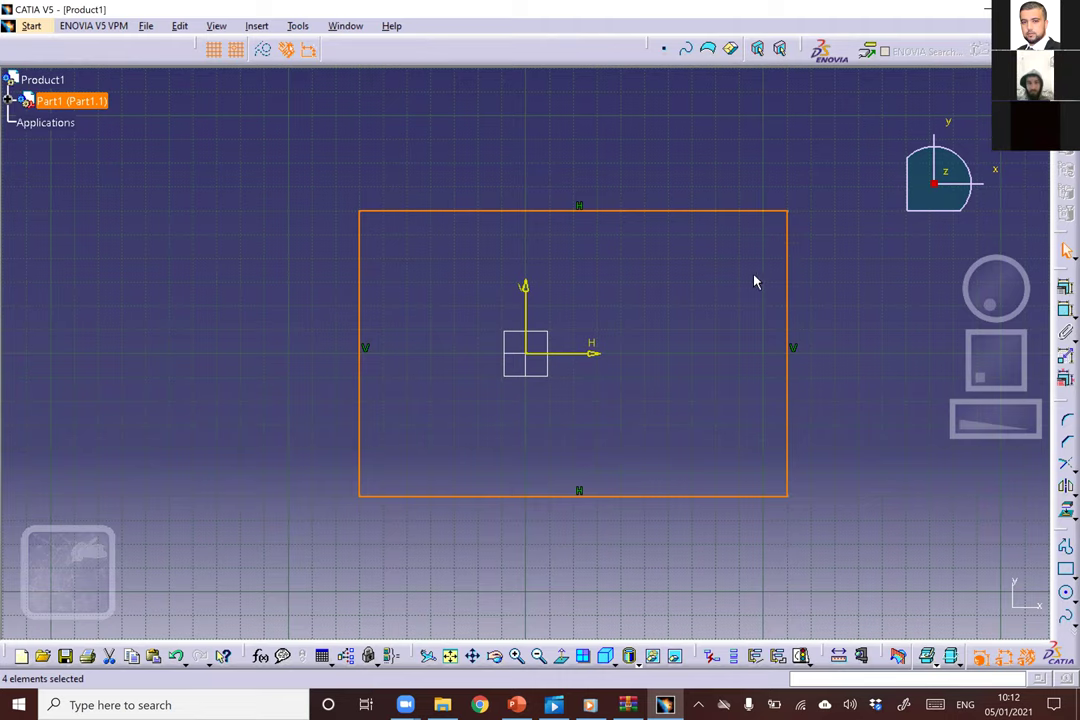
{"action": "left_click", "coordinate": [697, 296]}
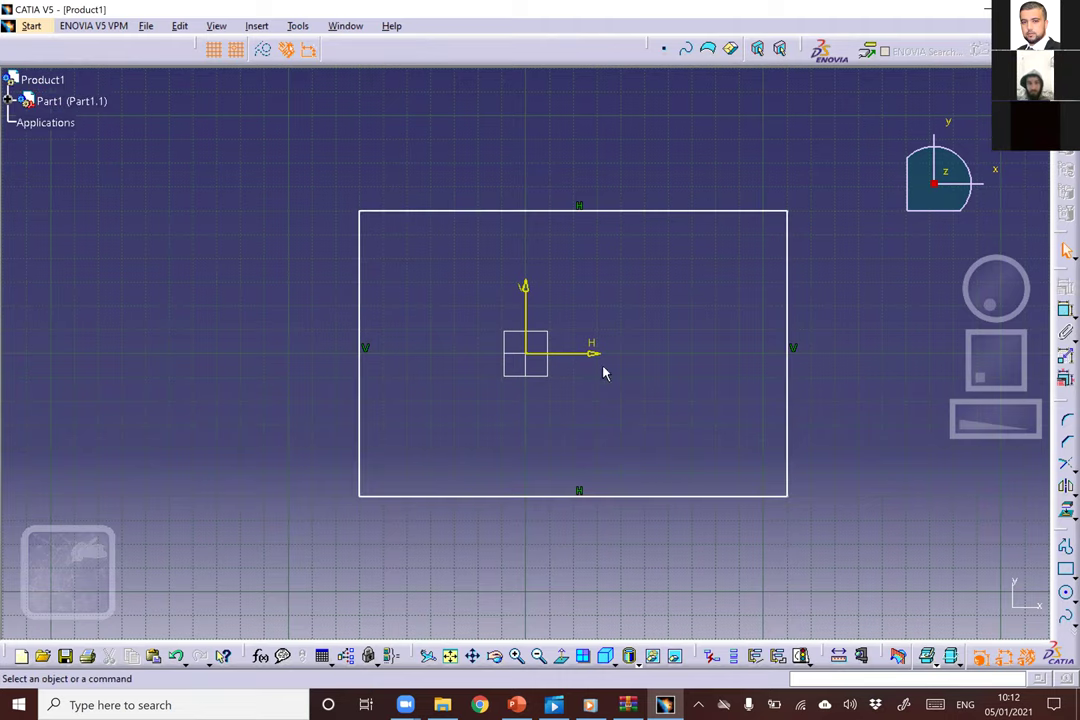
Dimension the rectangle's lower edge and set its length to 200 mm.
{"action": "left_click", "coordinate": [418, 500]}
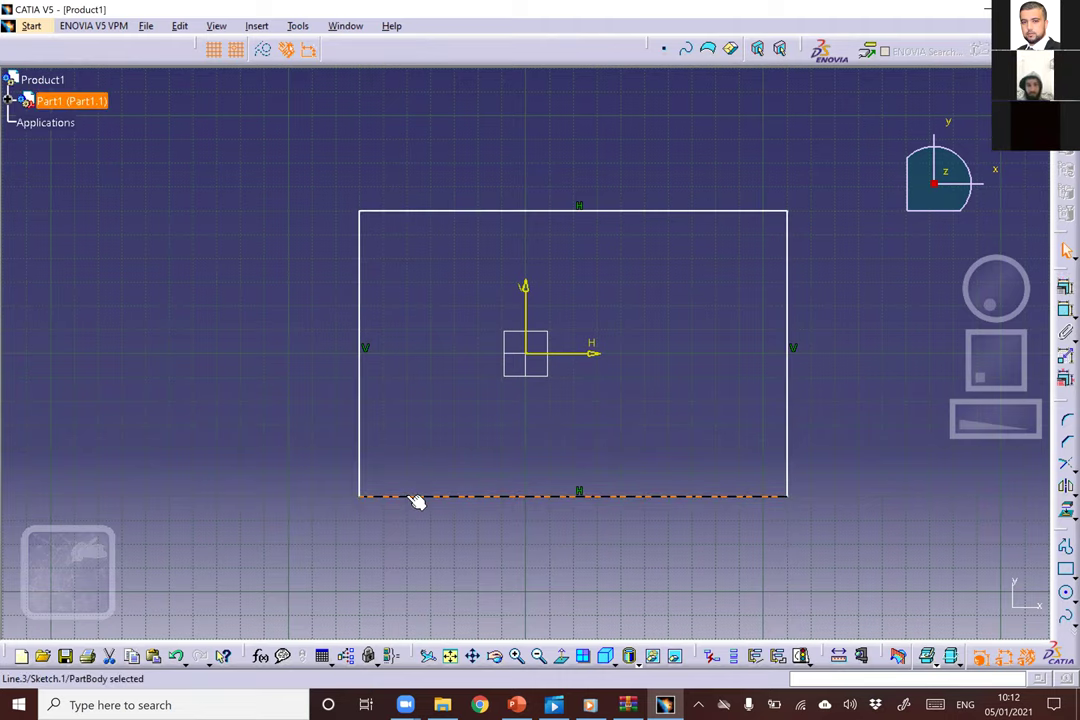
{"action": "left_click", "coordinate": [1066, 310]}
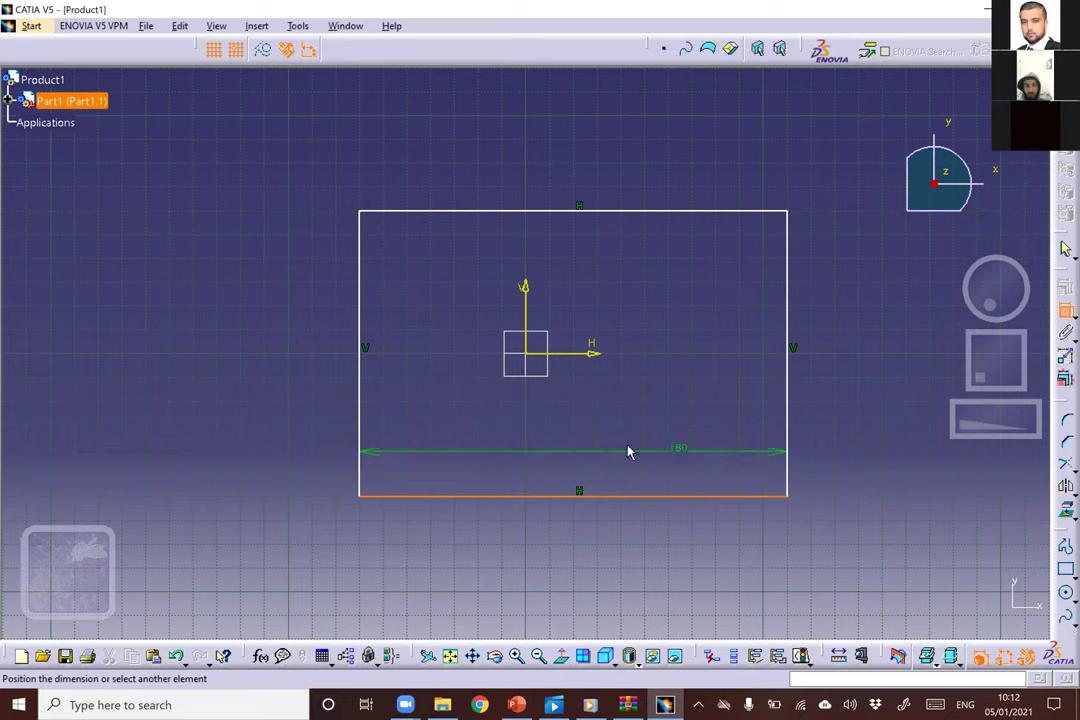
{"action": "left_click", "coordinate": [580, 450]}
{"action": "double_click", "coordinate": [581, 453]}
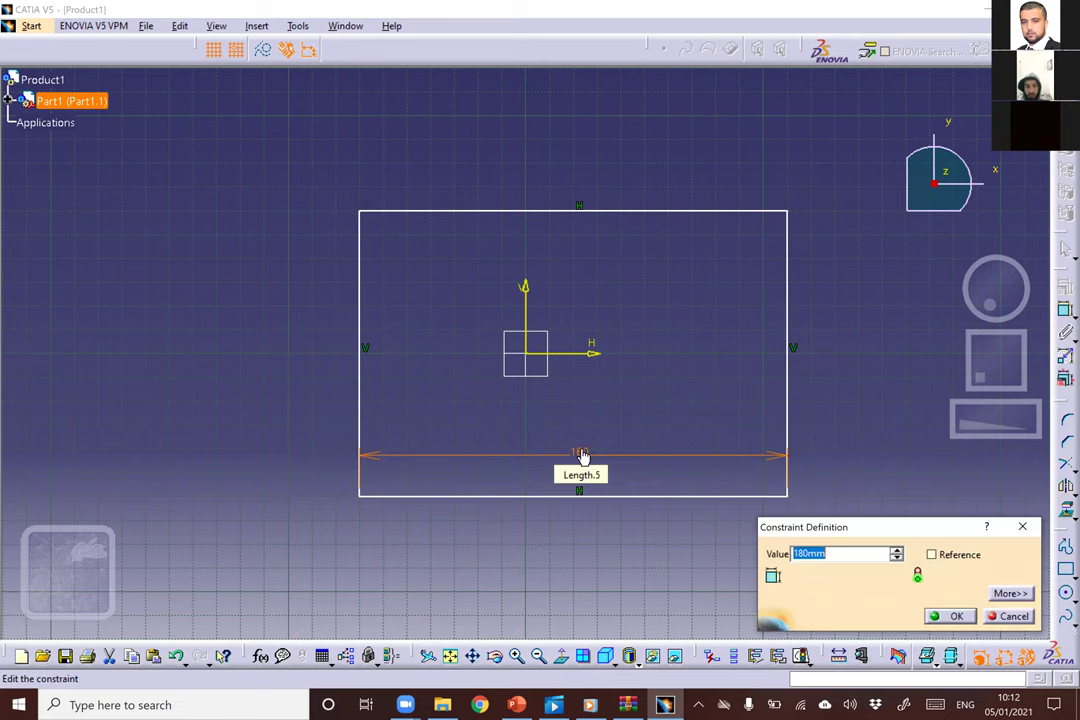
{"action": "type", "text": "200"}
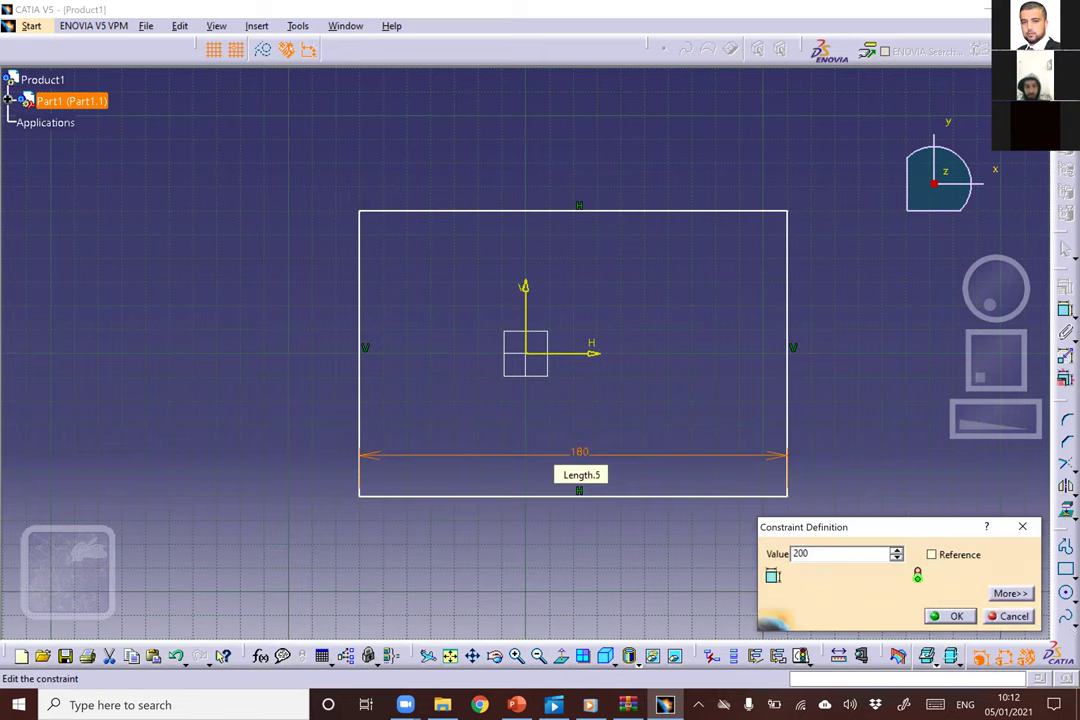
{"action": "key", "text": "Return"}
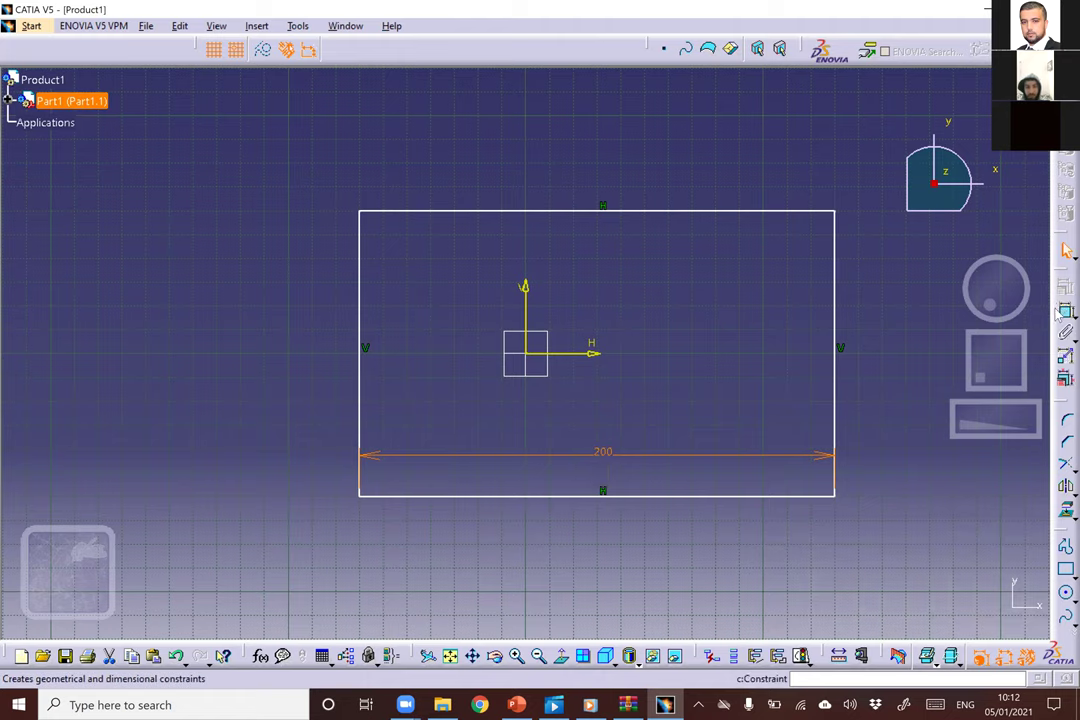
Dimension the rectangle's right-hand vertical edge and set the height to 150 mm.
{"action": "left_click", "coordinate": [834, 326]}
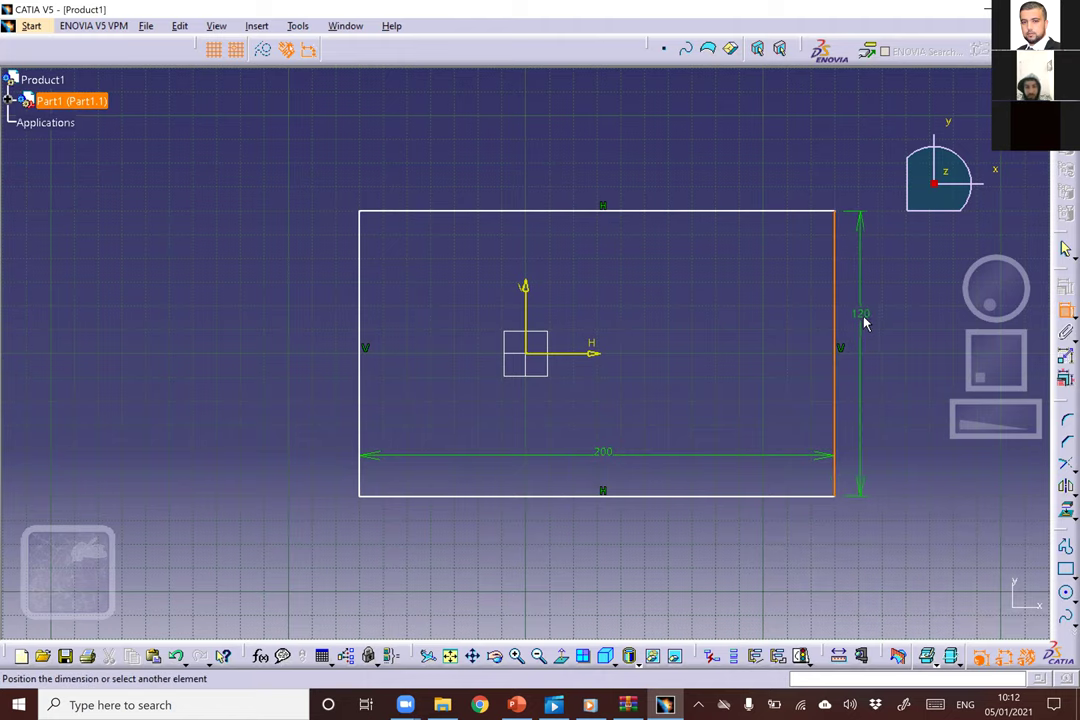
{"action": "left_click", "coordinate": [862, 341]}
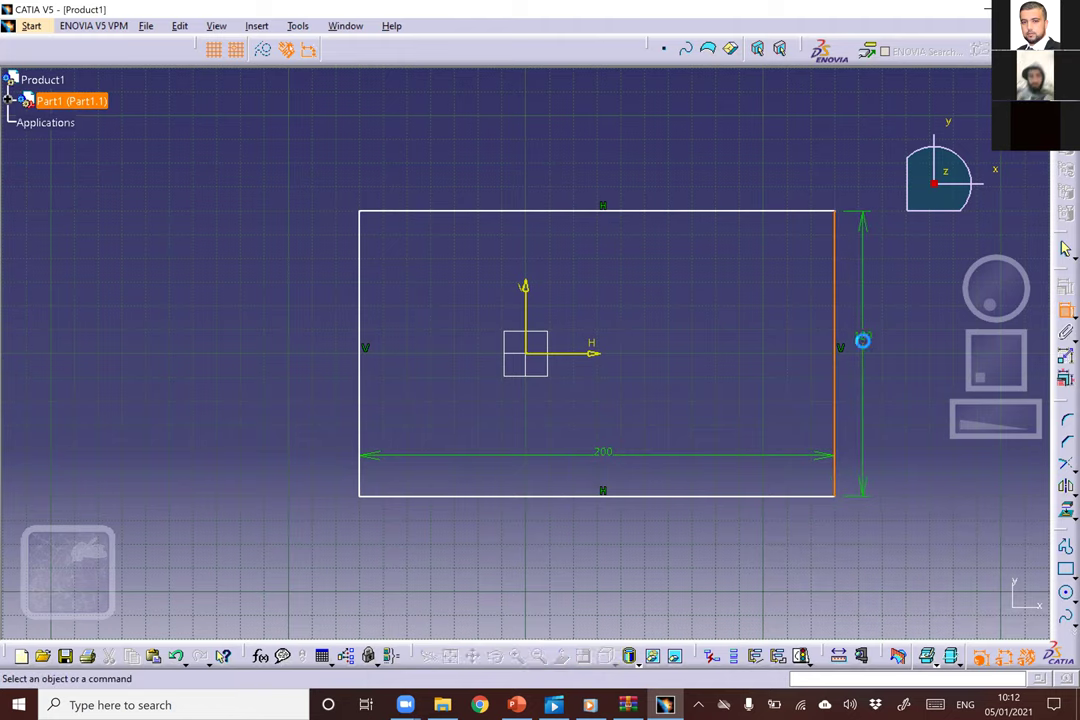
{"action": "double_click", "coordinate": [868, 342]}
{"action": "type", "text": "150"}
{"action": "key", "text": "Return"}
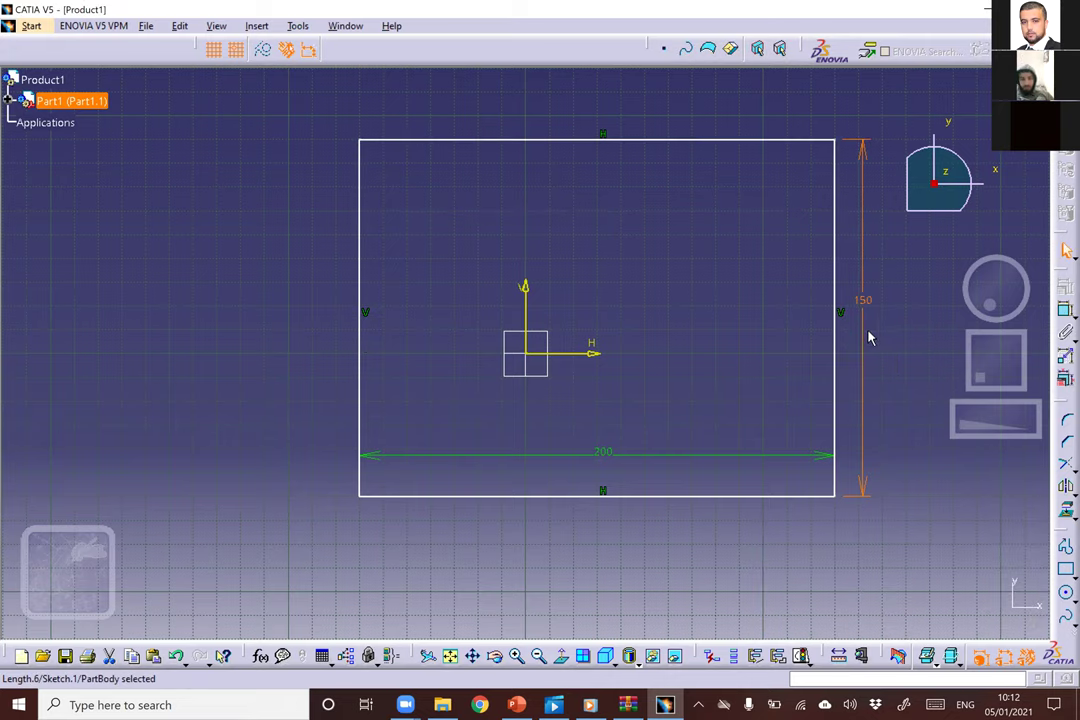
Change the rectangle's height dimension to 100 mm.
{"action": "double_click", "coordinate": [864, 306]}
{"action": "type", "text": "1"}
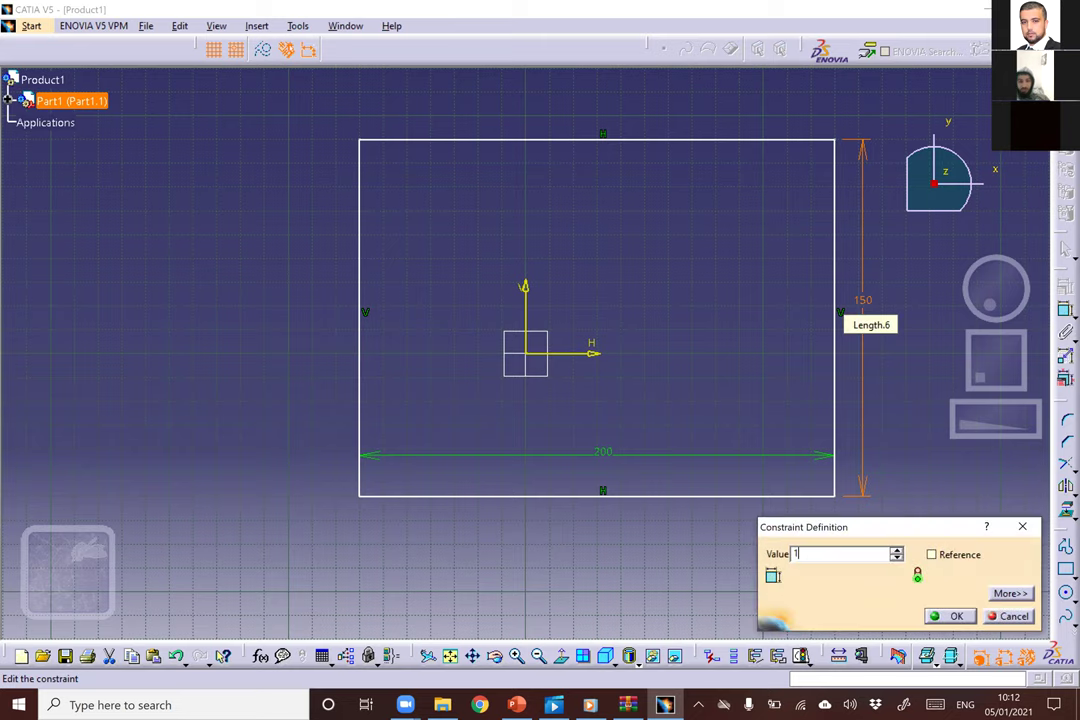
{"action": "type", "text": "00"}
{"action": "key", "text": "Return"}
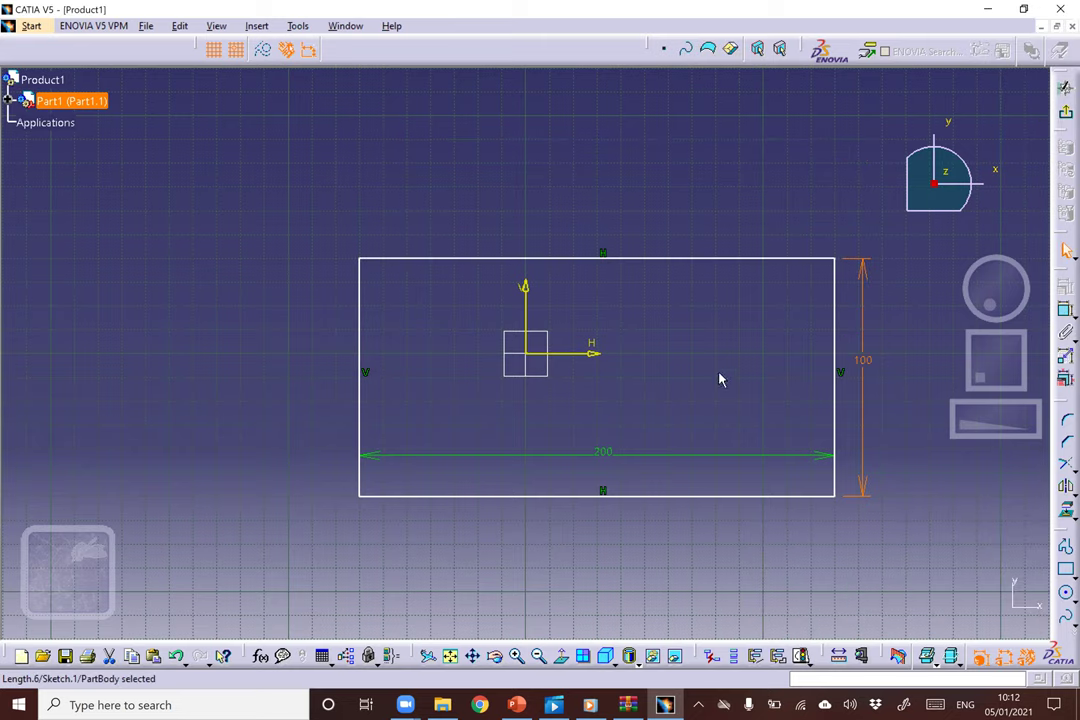
Move the dimensioned rectangle freely around the sketch and leave it above the H axis.
{"action": "left_click_drag", "start_coordinate": [537, 262], "coordinate": [407, 187]}
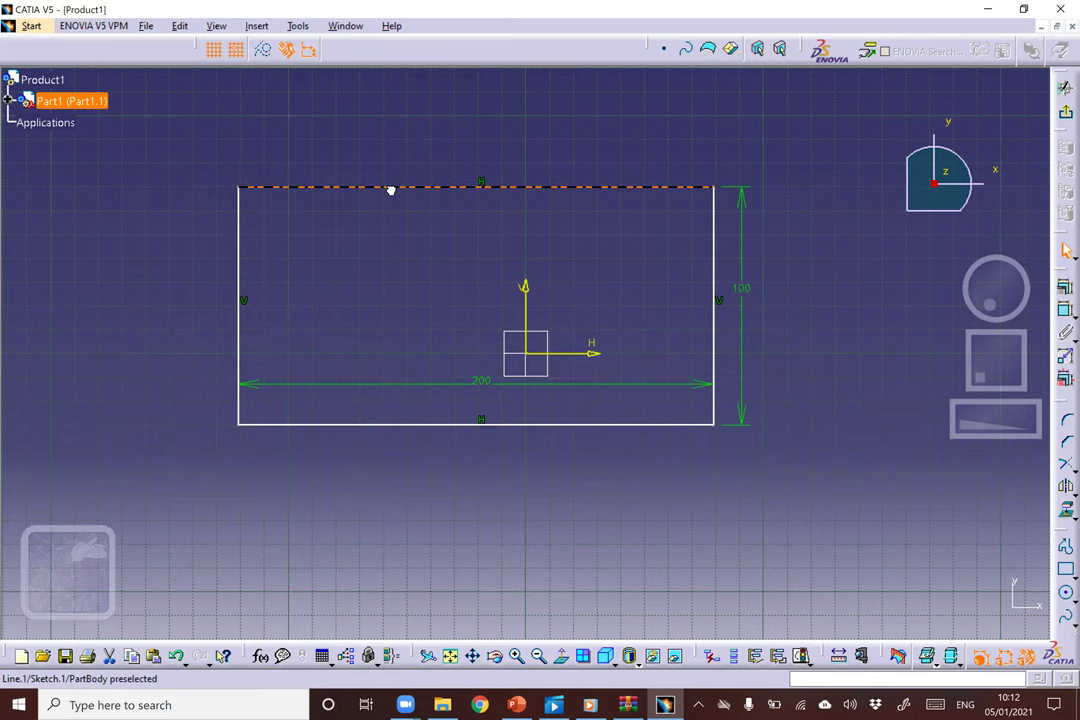
{"action": "left_click_drag", "start_coordinate": [711, 257], "coordinate": [902, 145]}
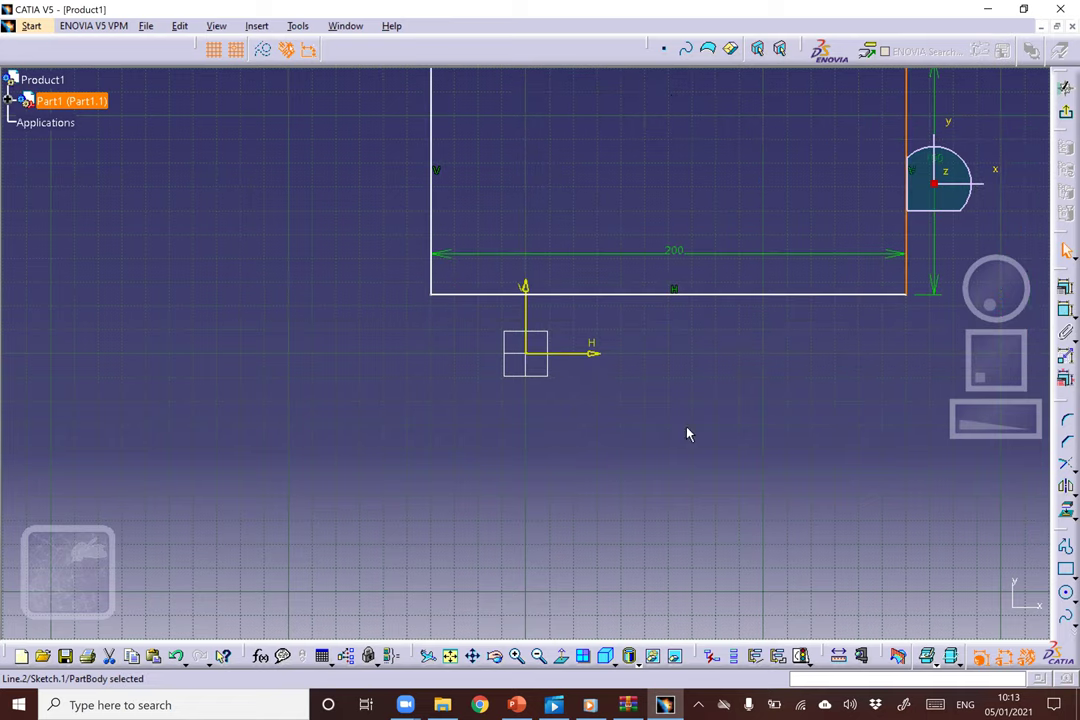
{"action": "middle_click_drag", "start_coordinate": [660, 379], "coordinate": [646, 470]}
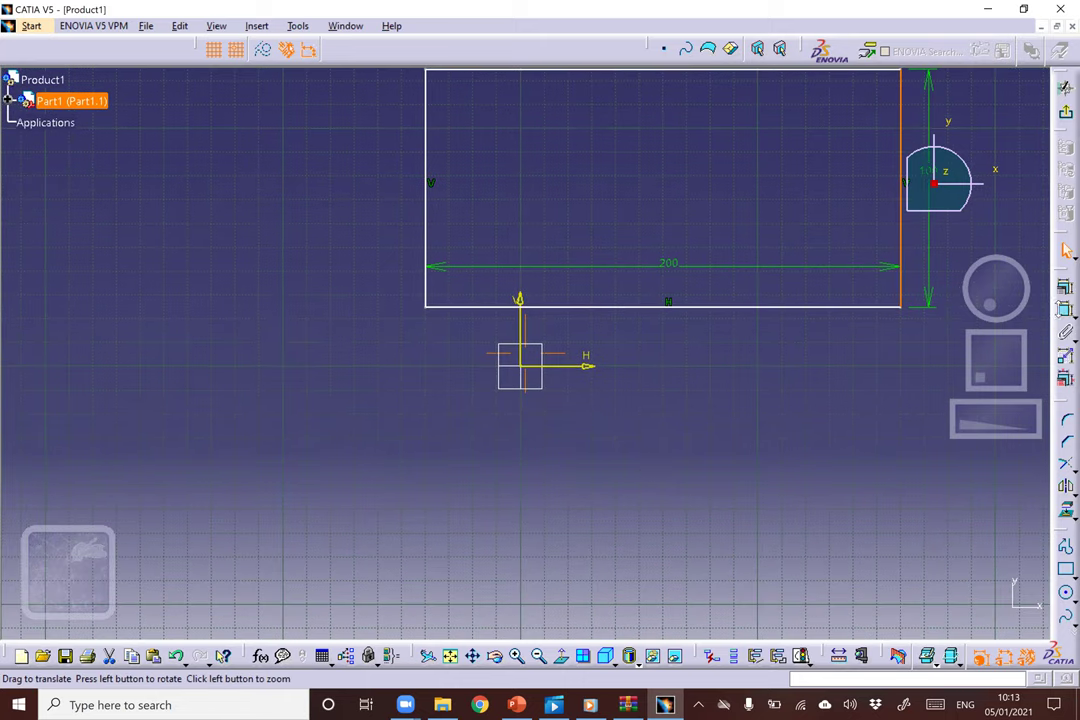
{"action": "middle_click_drag", "start_coordinate": [893, 262], "coordinate": [884, 348]}
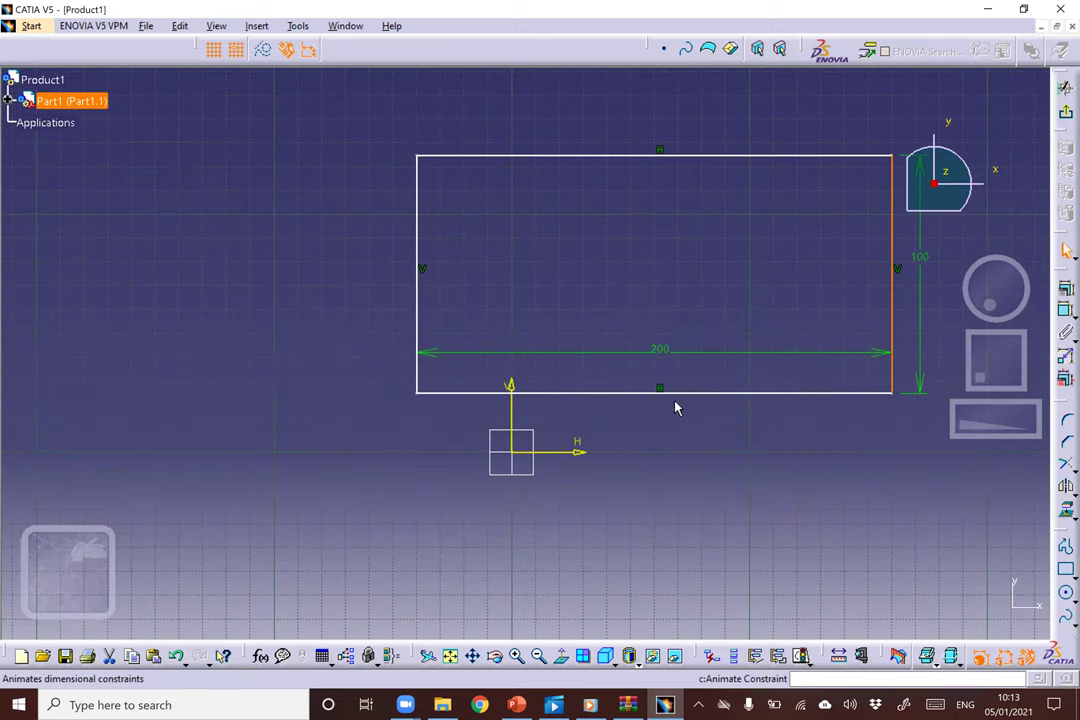
Dimension the distance between the rectangle's lower edge and the H axis.
{"action": "left_click", "coordinate": [892, 376]}
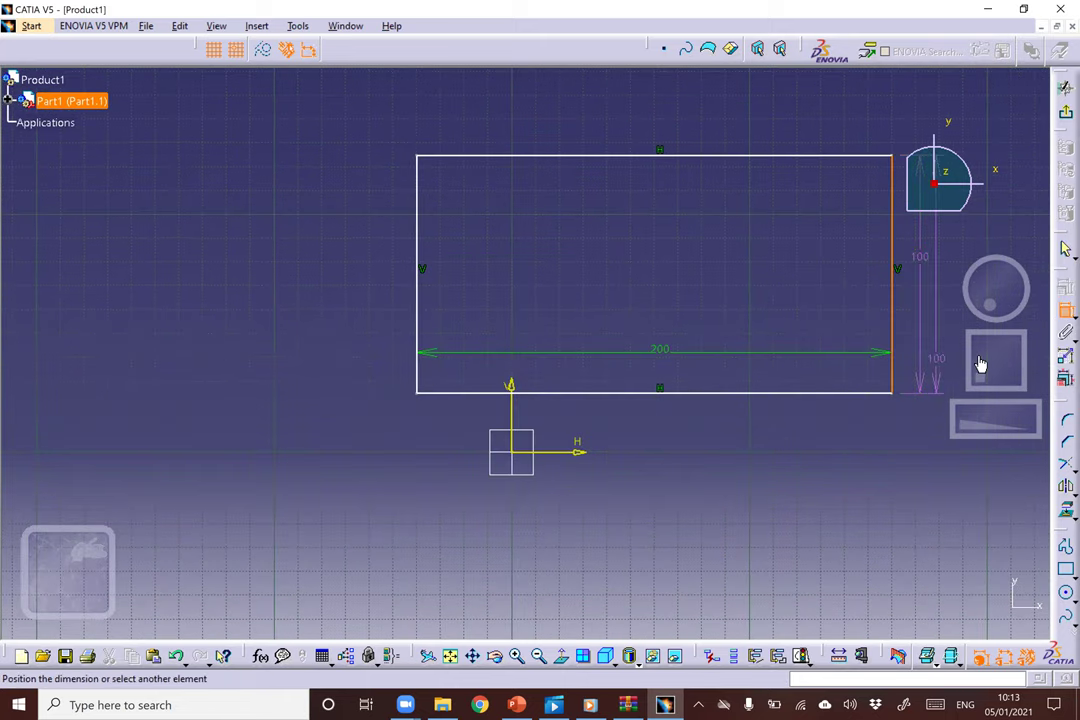
{"action": "left_click", "coordinate": [910, 373]}
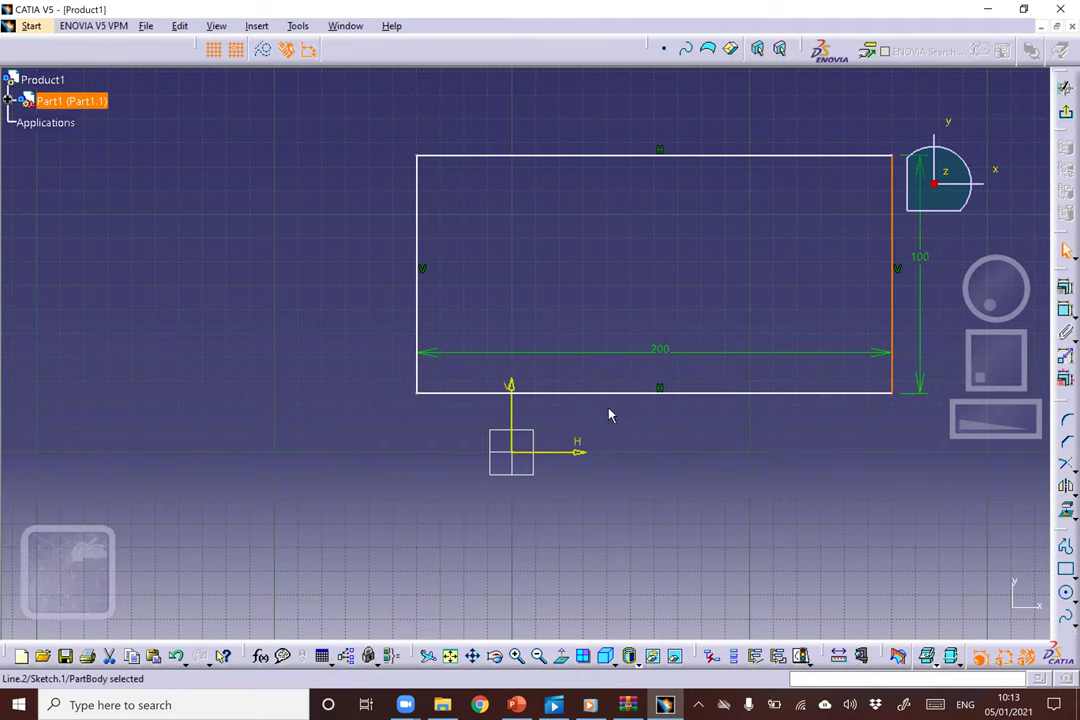
{"action": "left_click", "coordinate": [1066, 310]}
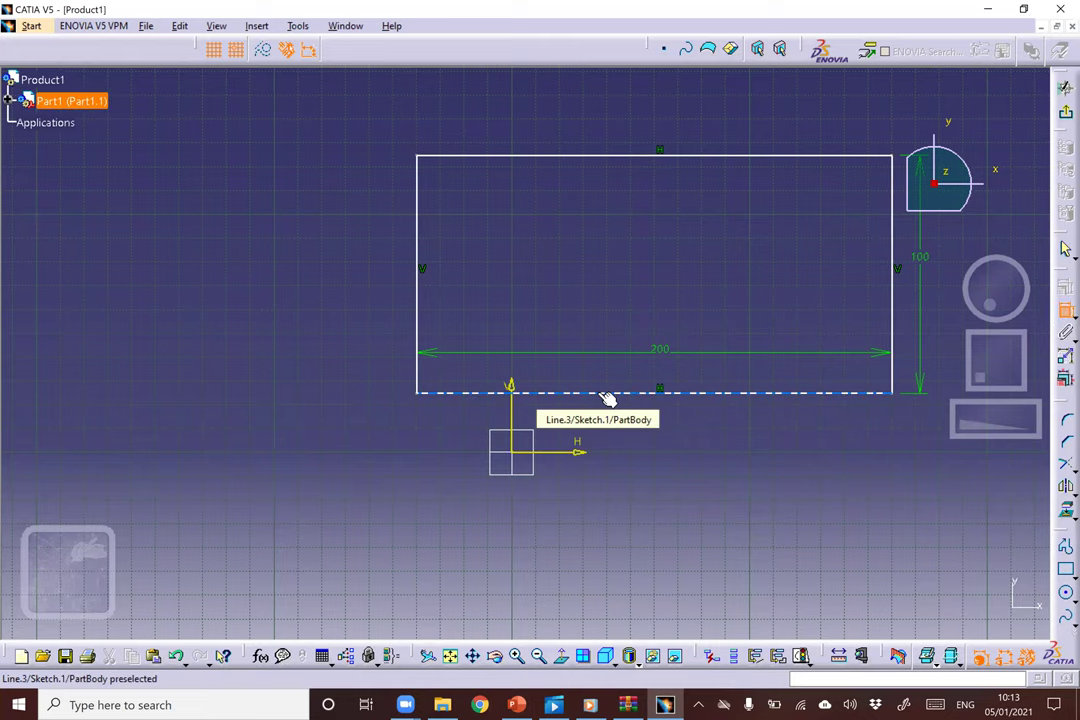
{"action": "left_click", "coordinate": [607, 395]}
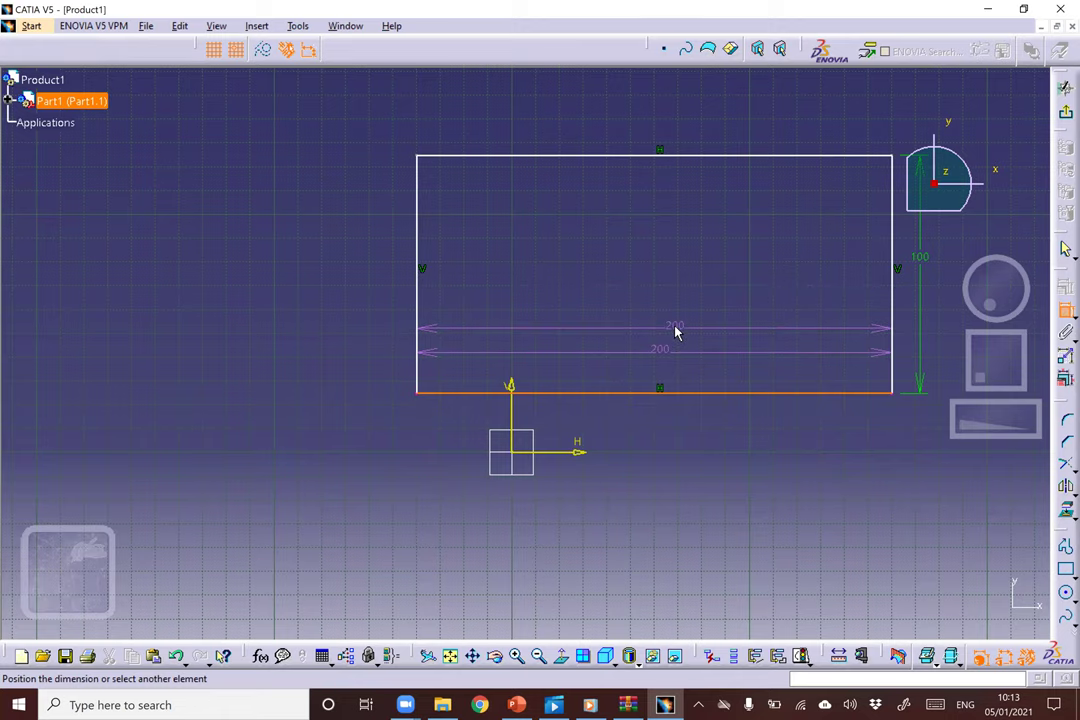
{"action": "left_click", "coordinate": [652, 347]}
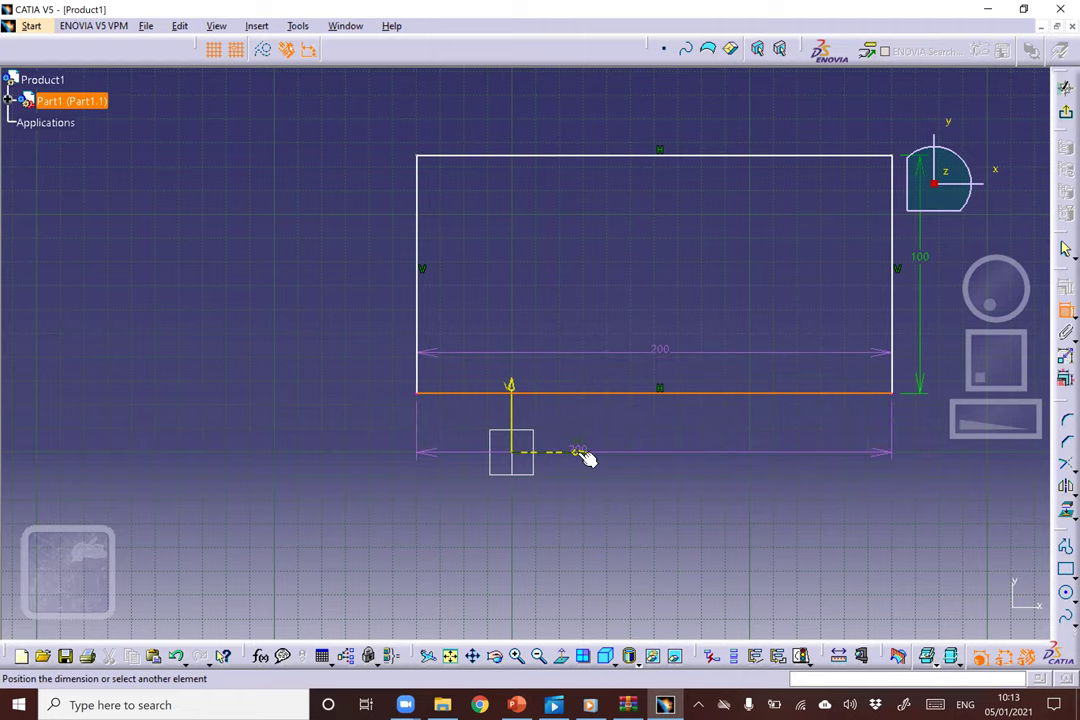
{"action": "left_click", "coordinate": [580, 452]}
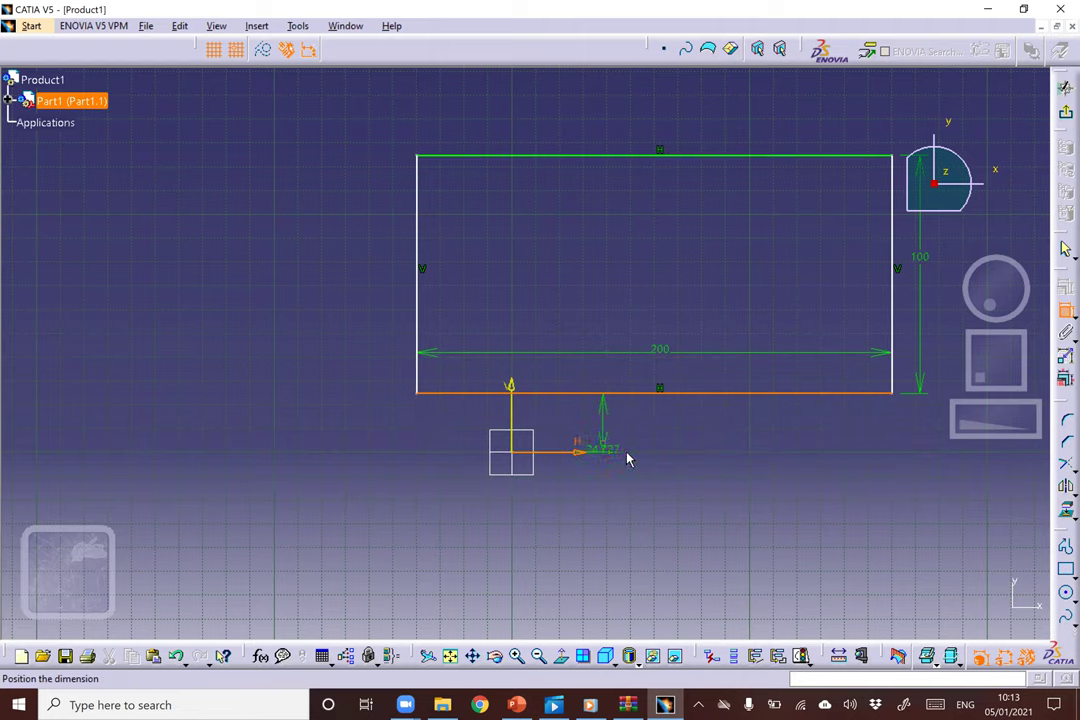
{"action": "left_click", "coordinate": [686, 430]}
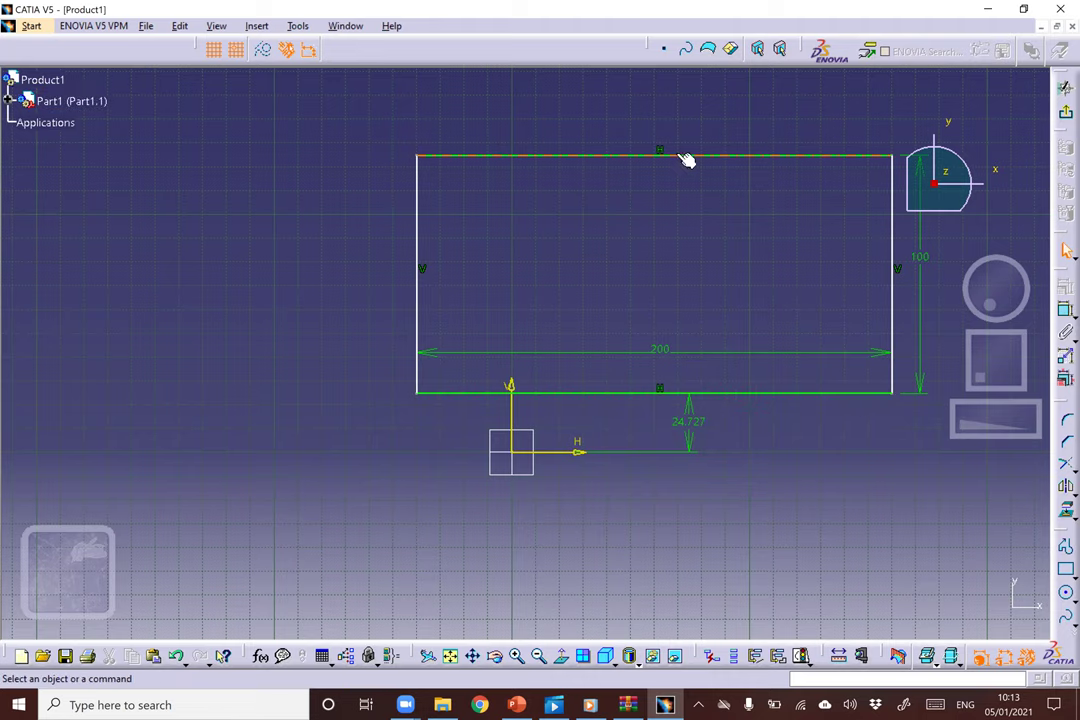
Slide the rectangle sideways along the H axis and set its lower edge's offset from that axis to 0 mm.
{"action": "mouse_move", "coordinate": [622, 157]}
{"action": "left_mouse_down"}
{"action": "mouse_move", "coordinate": [619, 120]}
{"action": "mouse_move", "coordinate": [728, 221]}
{"action": "mouse_move", "coordinate": [921, 270]}
{"action": "mouse_move", "coordinate": [393, 234]}
{"action": "mouse_move", "coordinate": [485, 186]}
{"action": "mouse_move", "coordinate": [597, 206]}
{"action": "left_mouse_up"}
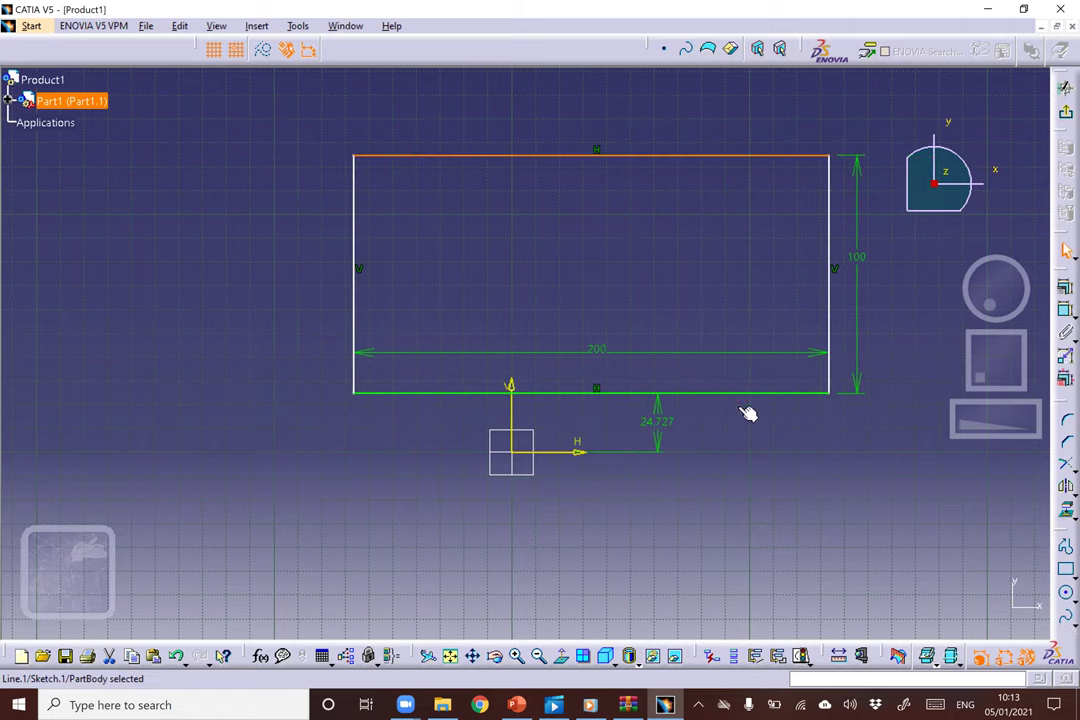
{"action": "double_click", "coordinate": [657, 421]}
{"action": "type", "text": "0"}
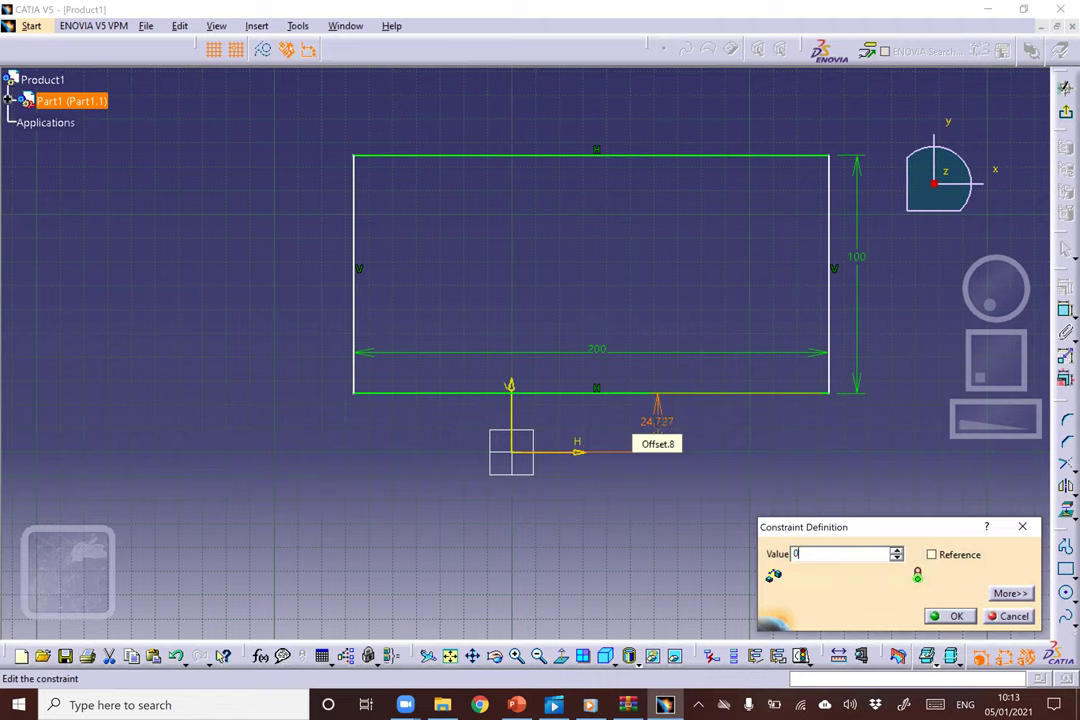
{"action": "key", "text": "Return"}
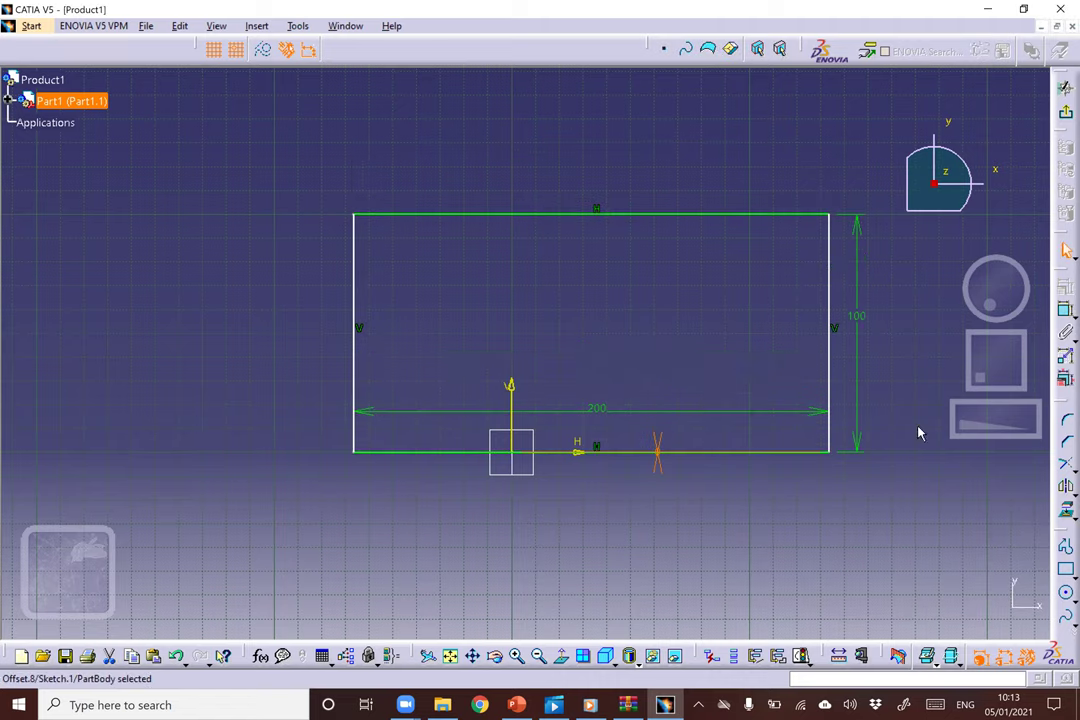
Dimension the rectangle's left-hand vertical edge from the V axis and set the offset to 0 mm.
{"action": "left_click", "coordinate": [1064, 312]}
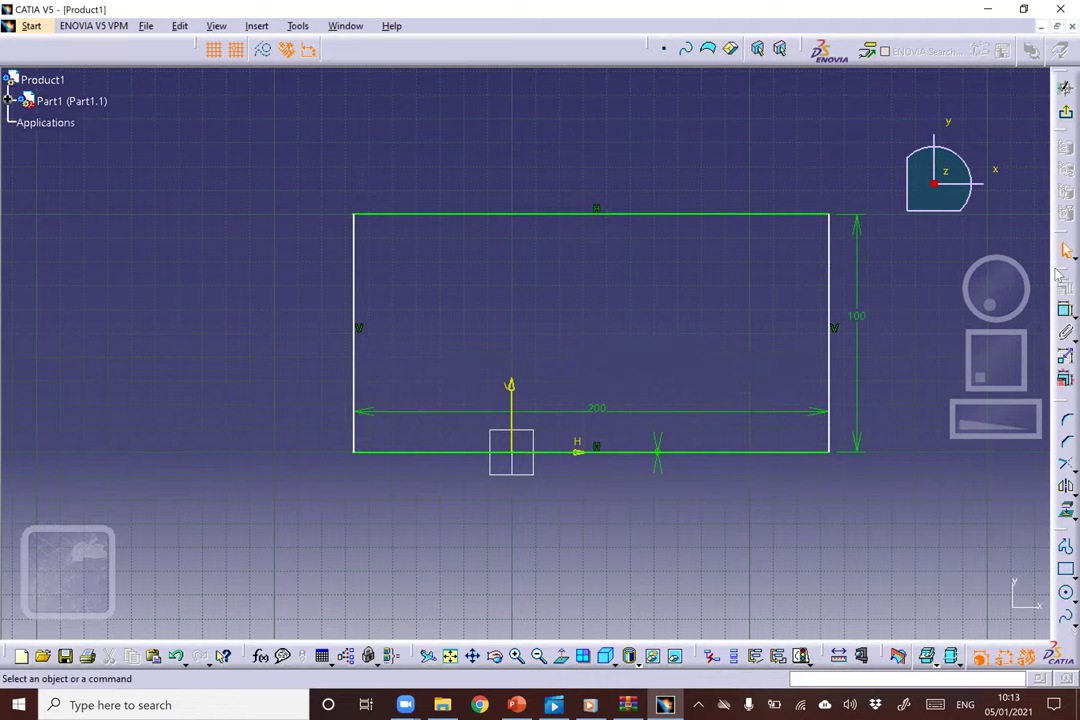
{"action": "left_click", "coordinate": [357, 292]}
{"action": "left_click", "coordinate": [512, 389]}
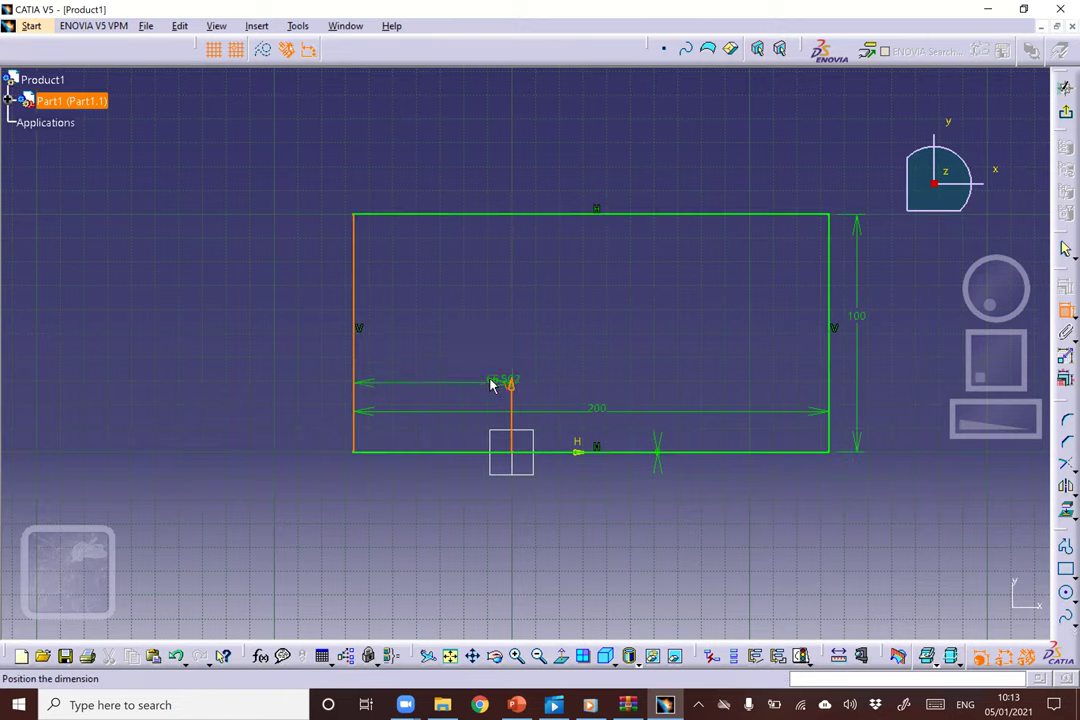
{"action": "double_click", "coordinate": [254, 352]}
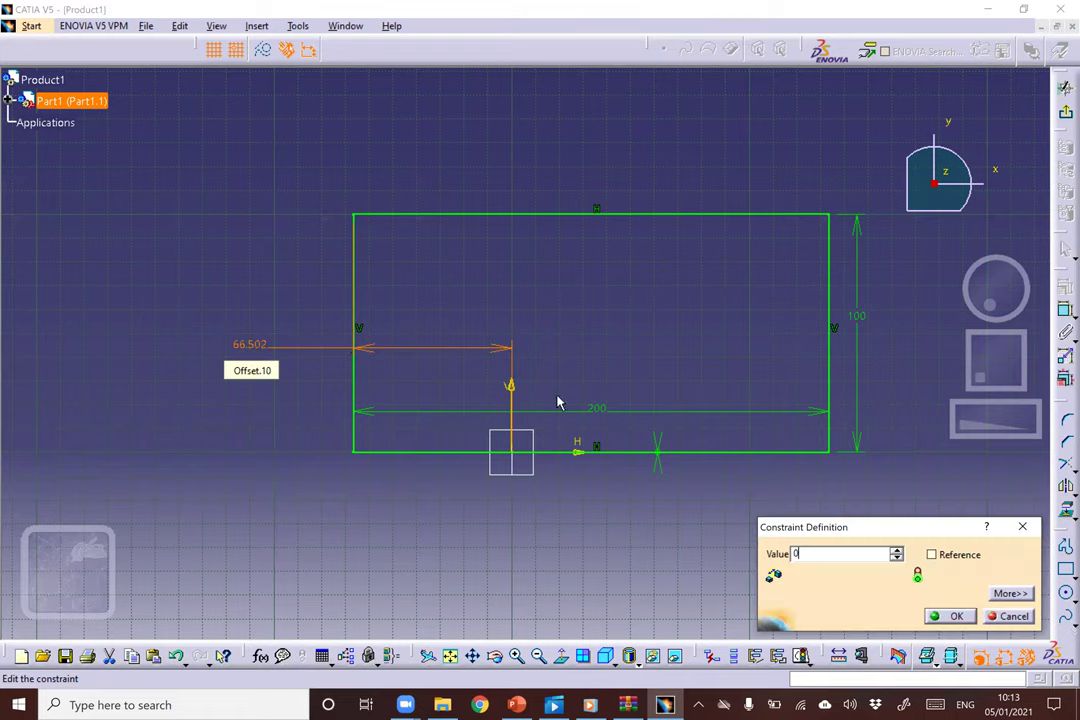
{"action": "key", "text": "Return"}
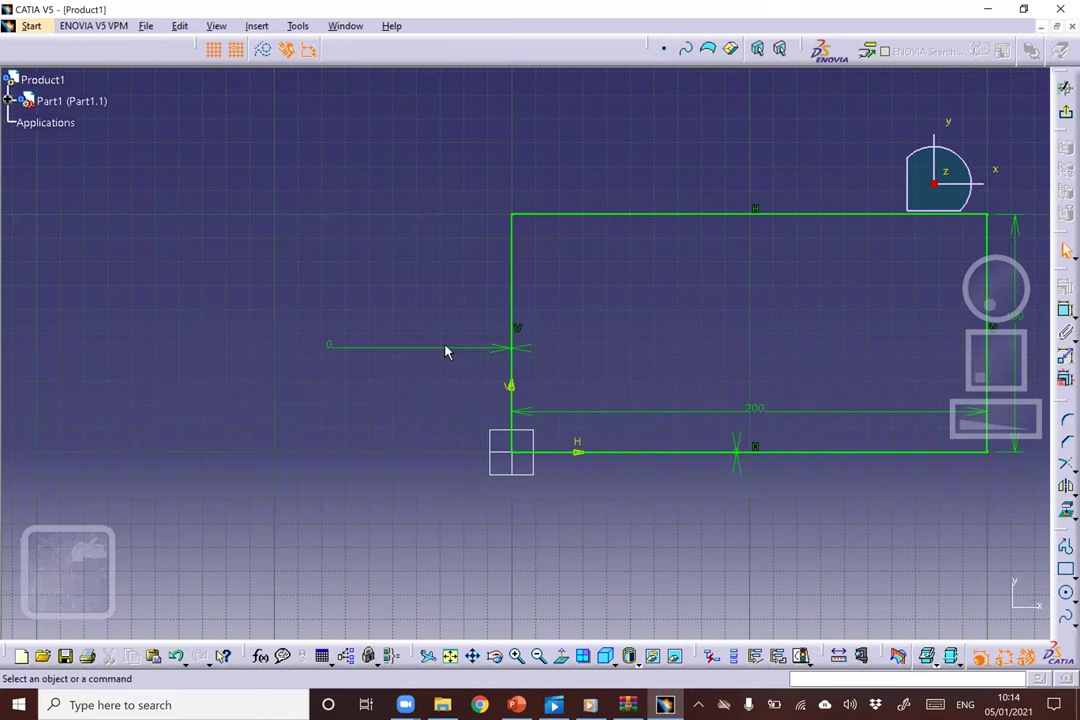
Delete the offset dimension between the left-hand edge and the V axis and move that edge about 40 mm away from the axis.
{"action": "left_click", "coordinate": [443, 349]}
{"action": "key", "text": "Delete"}
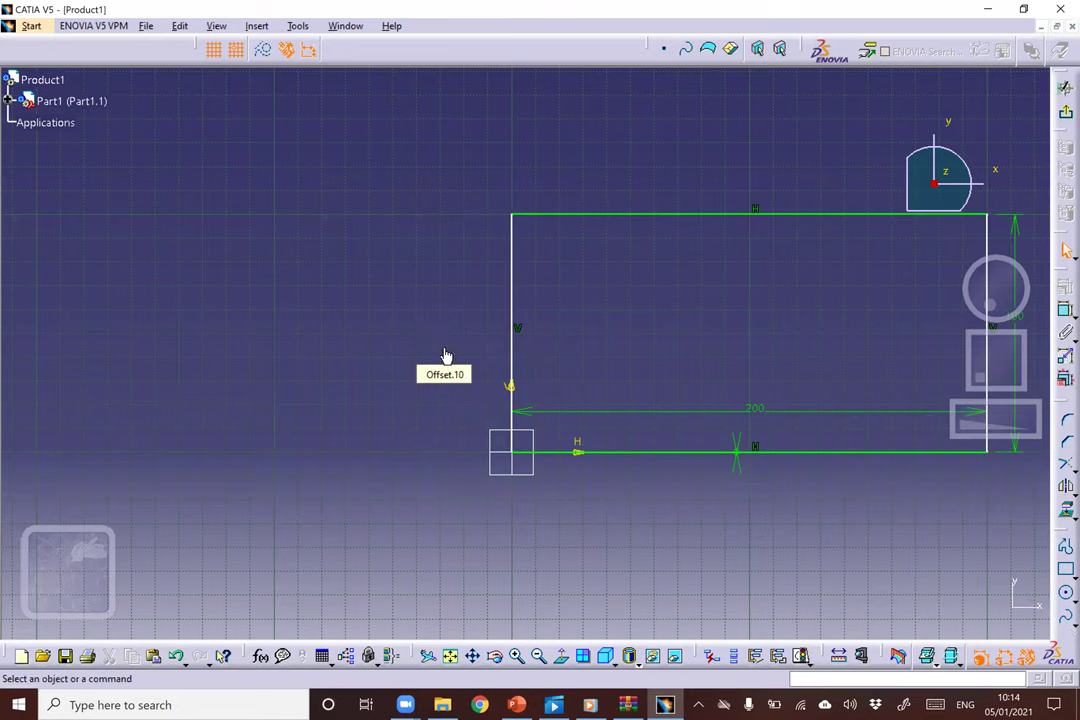
{"action": "left_click_drag", "start_coordinate": [518, 340], "coordinate": [418, 337]}
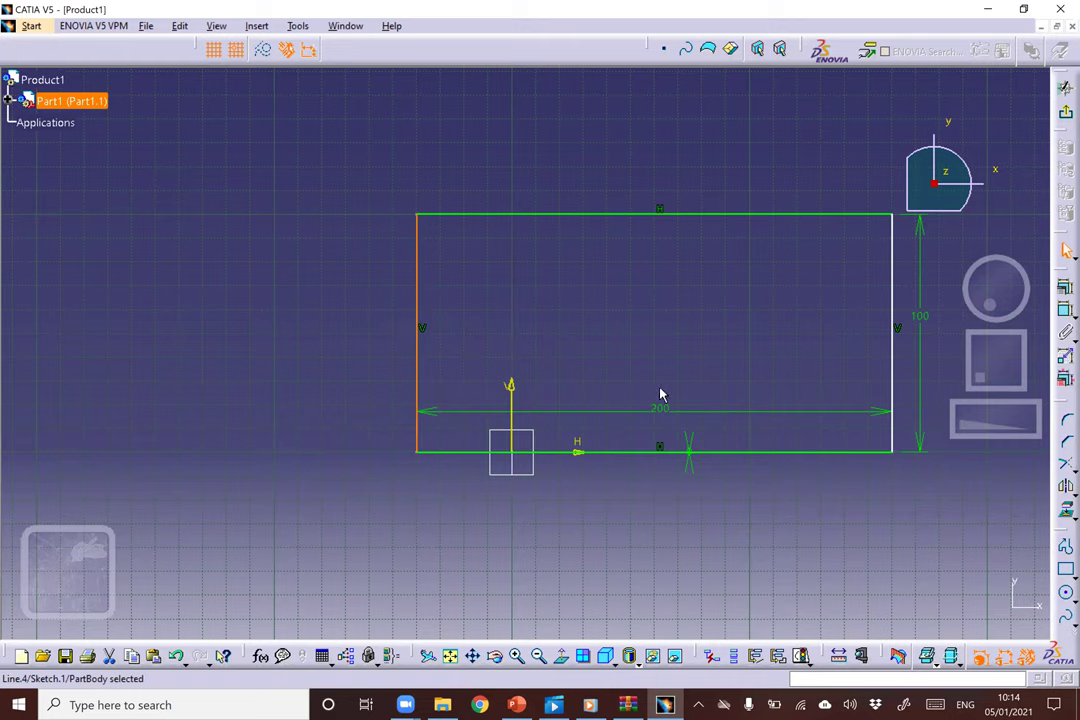
Apply a Coincidence constraint between the rectangle's left-hand vertical edge and the V axis.
{"action": "left_click", "coordinate": [512, 393], "text": "ctrl"}
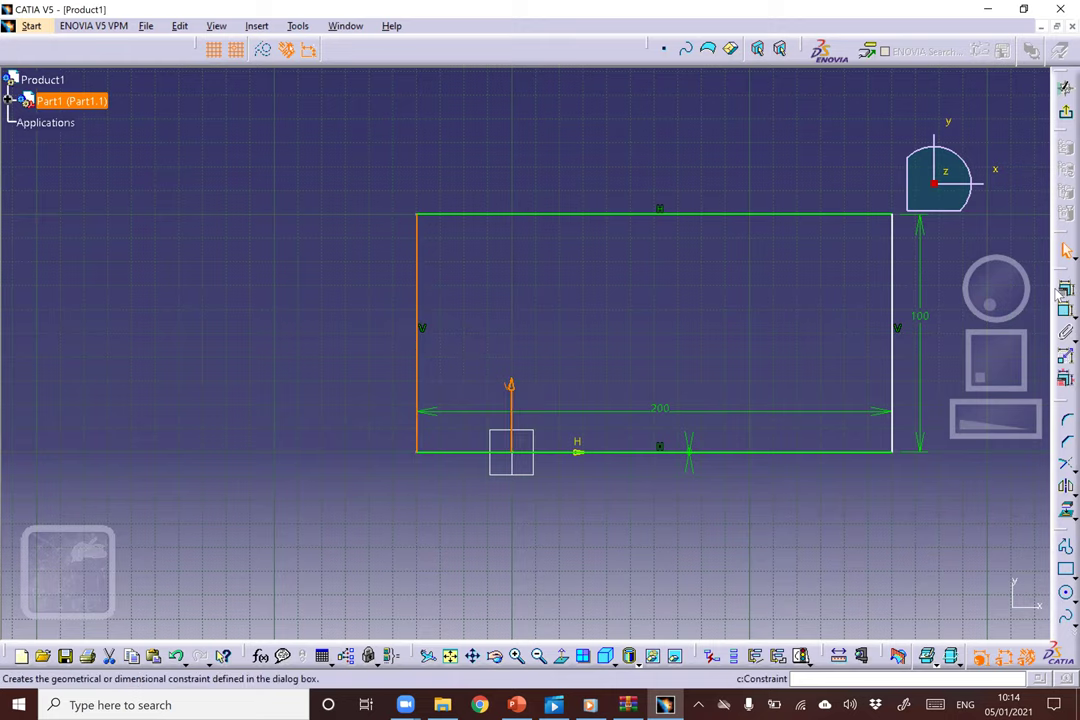
{"action": "left_click", "coordinate": [1064, 289]}
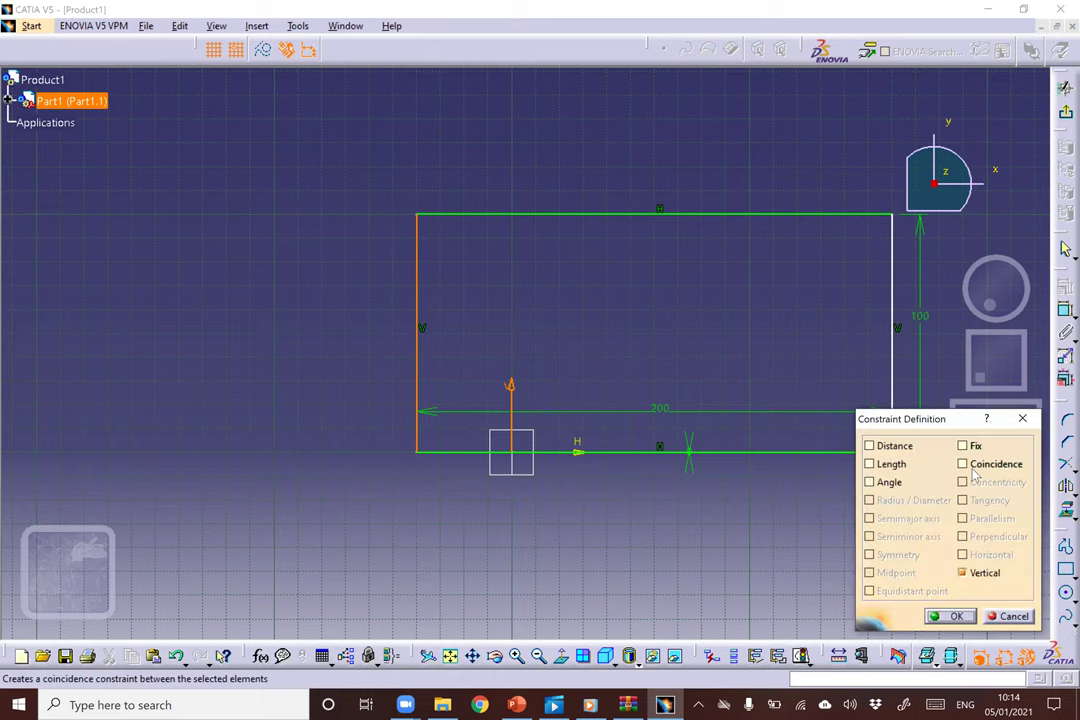
{"action": "left_click", "coordinate": [980, 468]}
{"action": "left_click", "coordinate": [950, 616]}
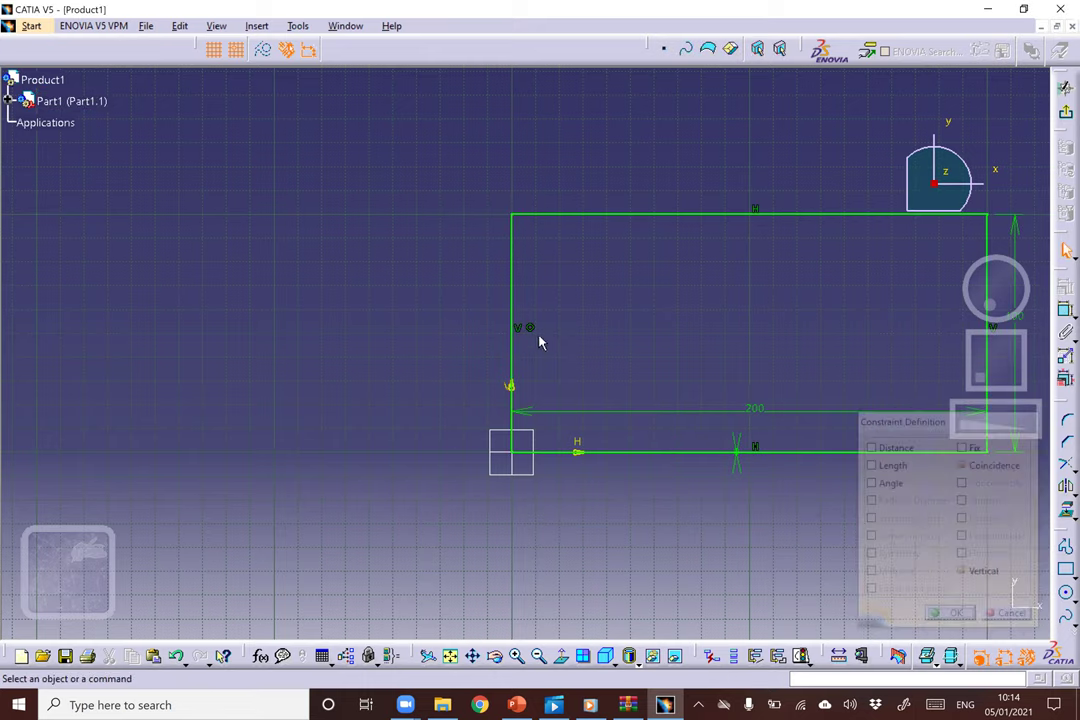
Delete the offset dimension between the rectangle's lower edge and the H axis and move that edge about 30 mm below the axis.
{"action": "left_click", "coordinate": [736, 451]}
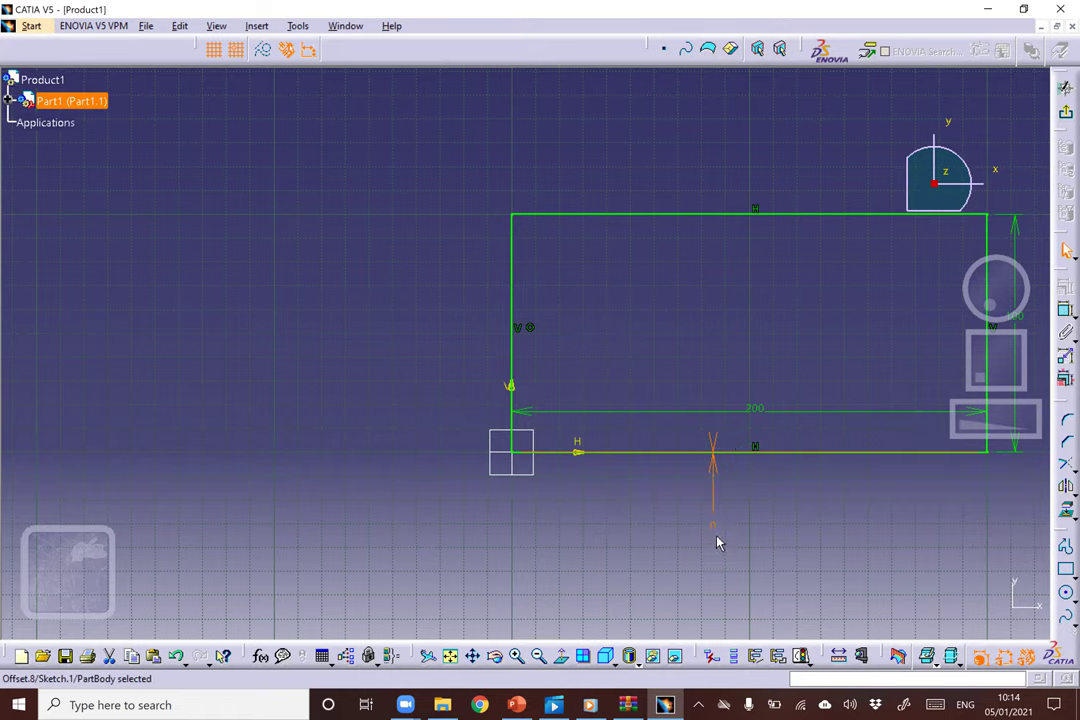
{"action": "left_click", "coordinate": [721, 451]}
{"action": "left_click_drag", "start_coordinate": [721, 451], "coordinate": [711, 535]}
Apply a Coincidence constraint between the rectangle's lower edge and the H axis.
{"action": "left_click", "coordinate": [582, 452], "text": "ctrl"}
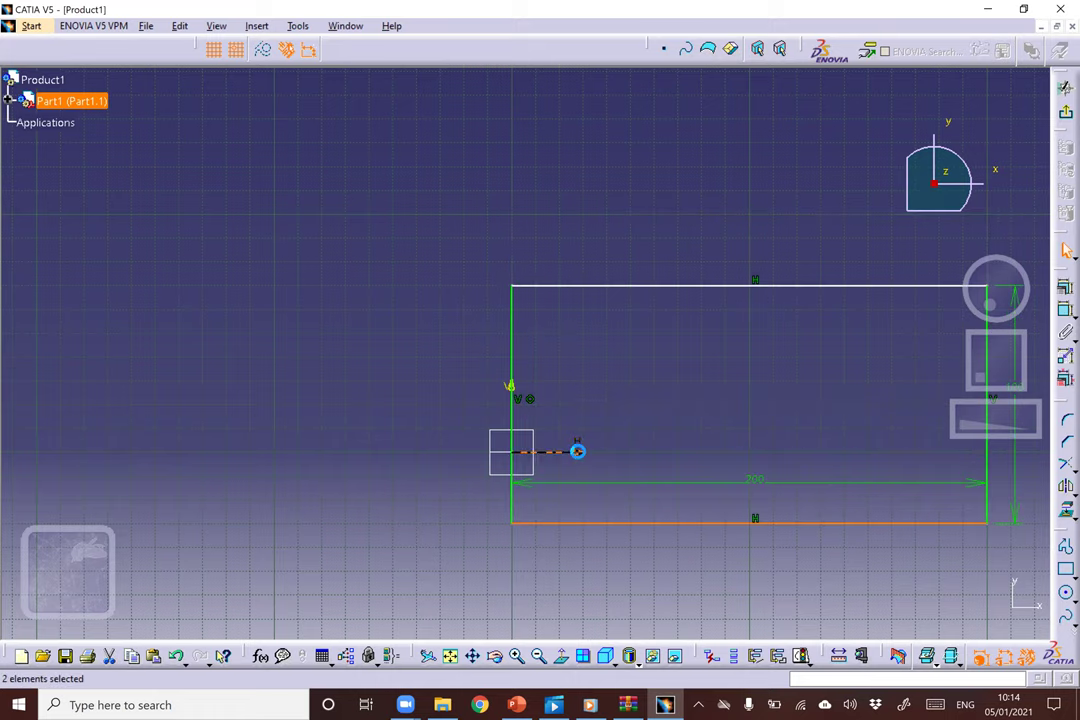
{"action": "left_click", "coordinate": [1008, 393]}
{"action": "left_click", "coordinate": [962, 464]}
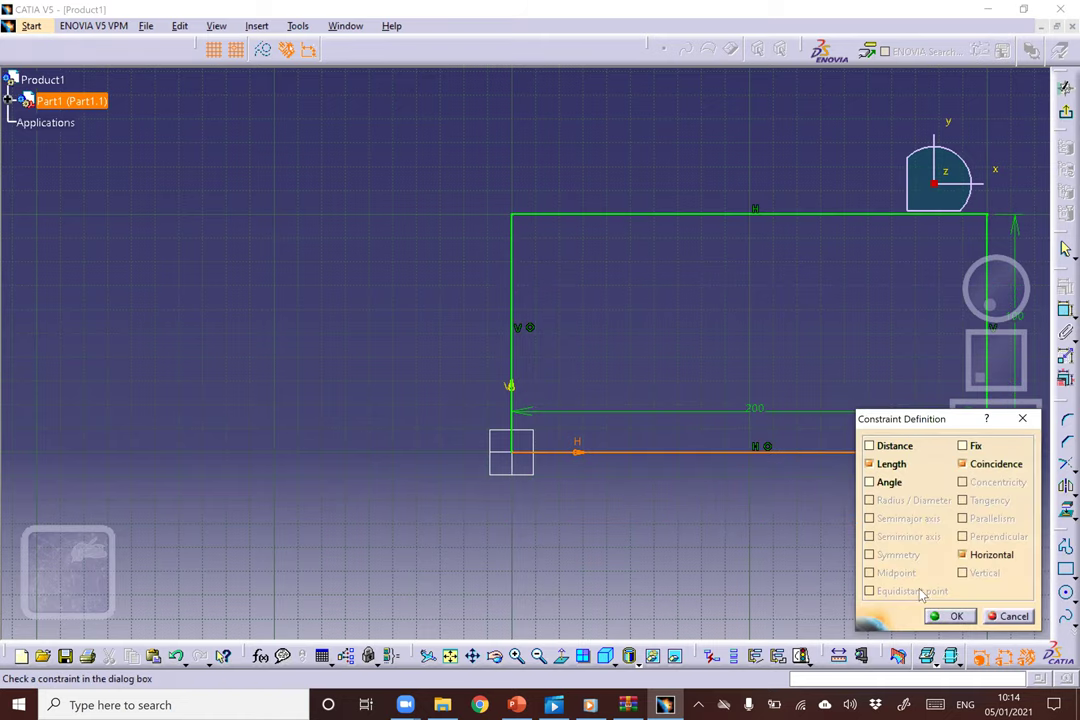
{"action": "key", "text": "Return"}
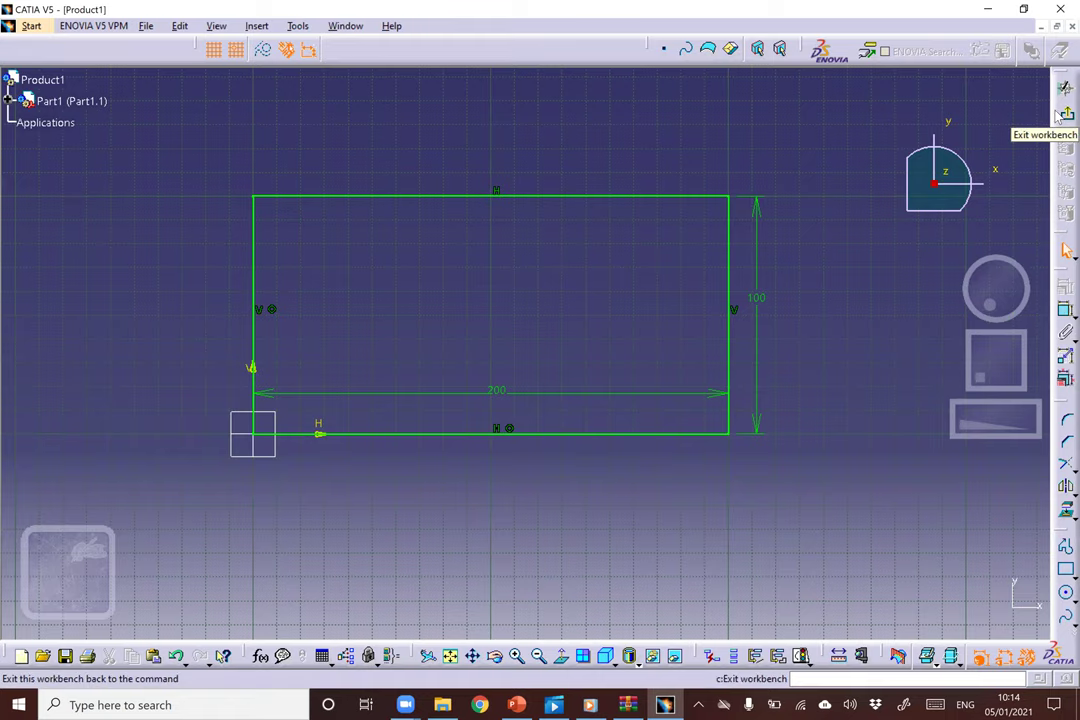
Exit the sketch and examine the rectangle in 3D from several angles.
{"action": "left_click", "coordinate": [1066, 114]}
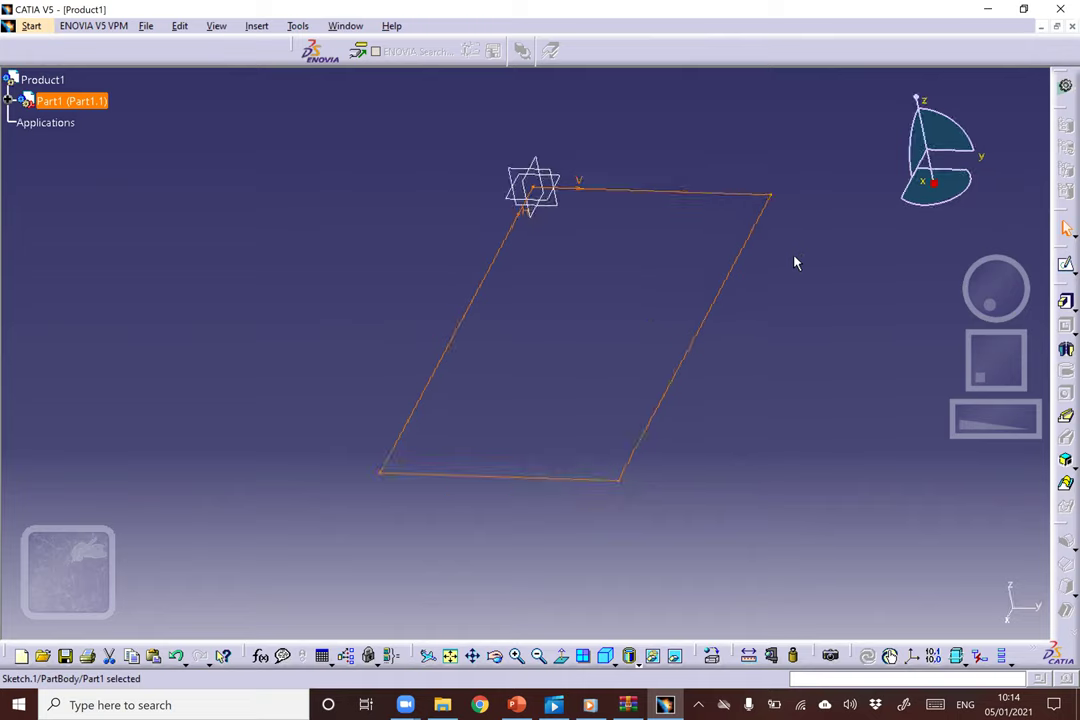
{"action": "middle_click_drag", "start_coordinate": [673, 345], "coordinate": [357, 124]}
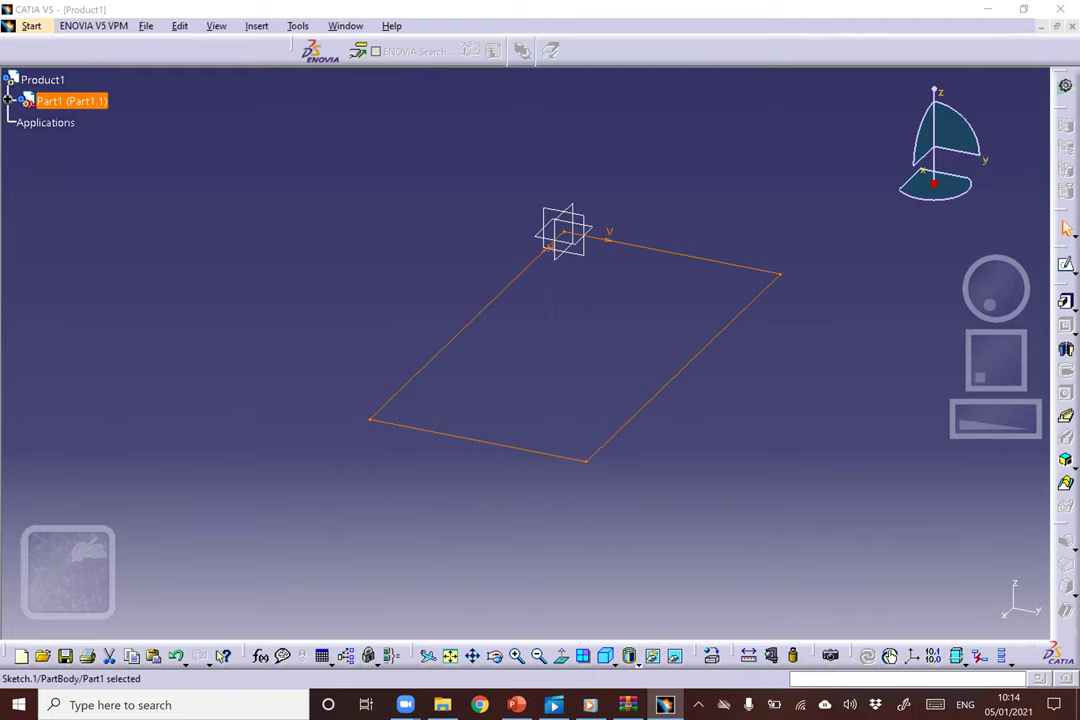
{"action": "left_click", "coordinate": [672, 354]}
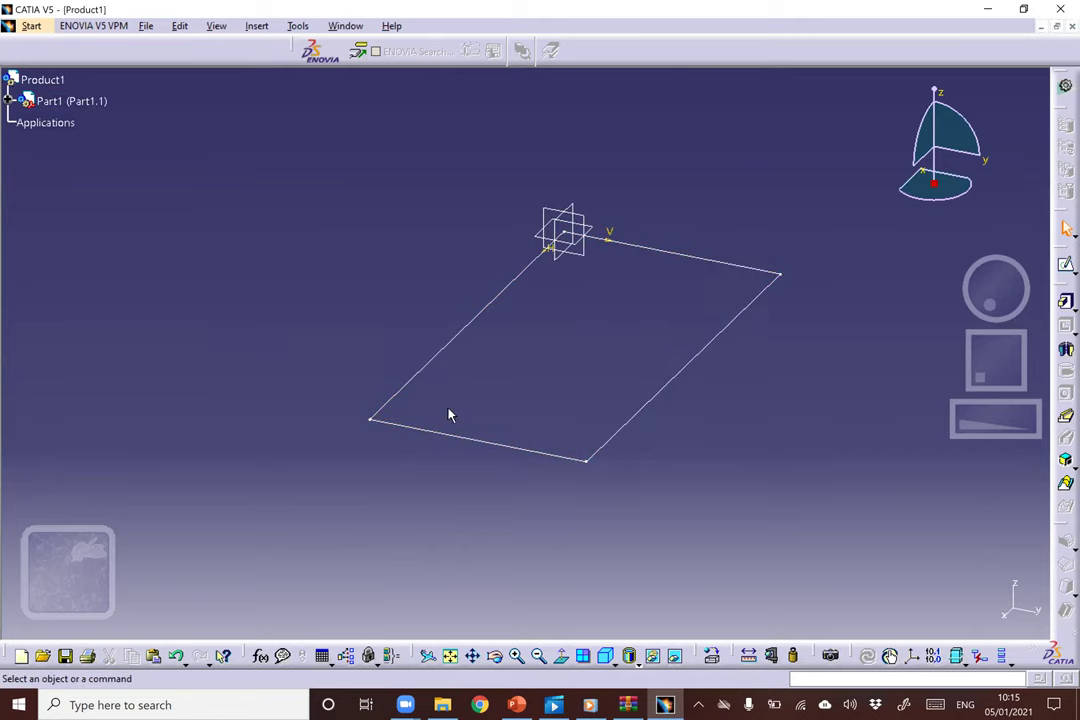
{"action": "middle_click_drag", "start_coordinate": [325, 374], "coordinate": [735, 316]}
{"action": "middle_click_drag", "start_coordinate": [258, 242], "coordinate": [232, 322]}
{"action": "middle_click_drag", "start_coordinate": [482, 207], "coordinate": [740, 328]}
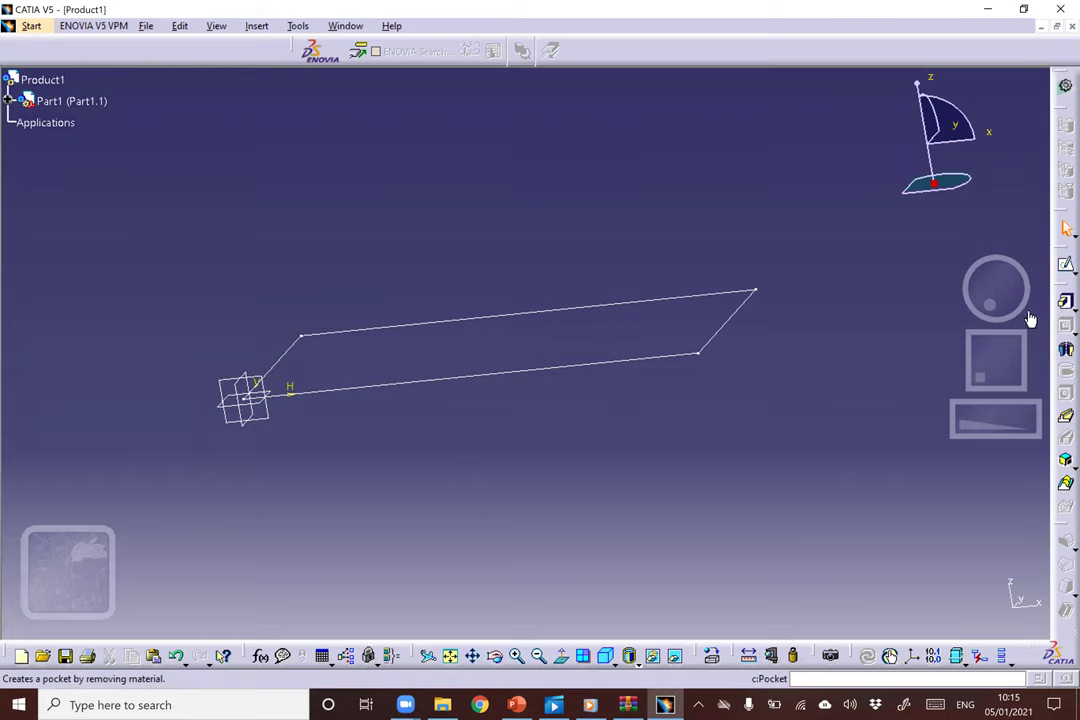
{"action": "left_click", "coordinate": [1065, 302]}
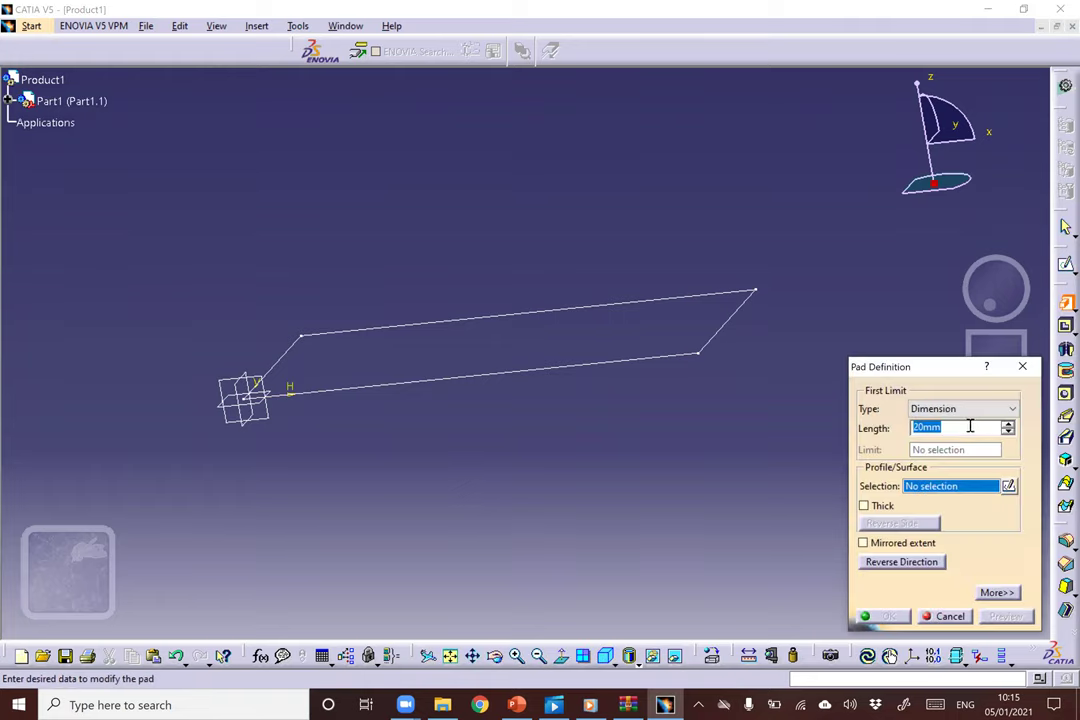
{"action": "left_click", "coordinate": [1008, 486]}
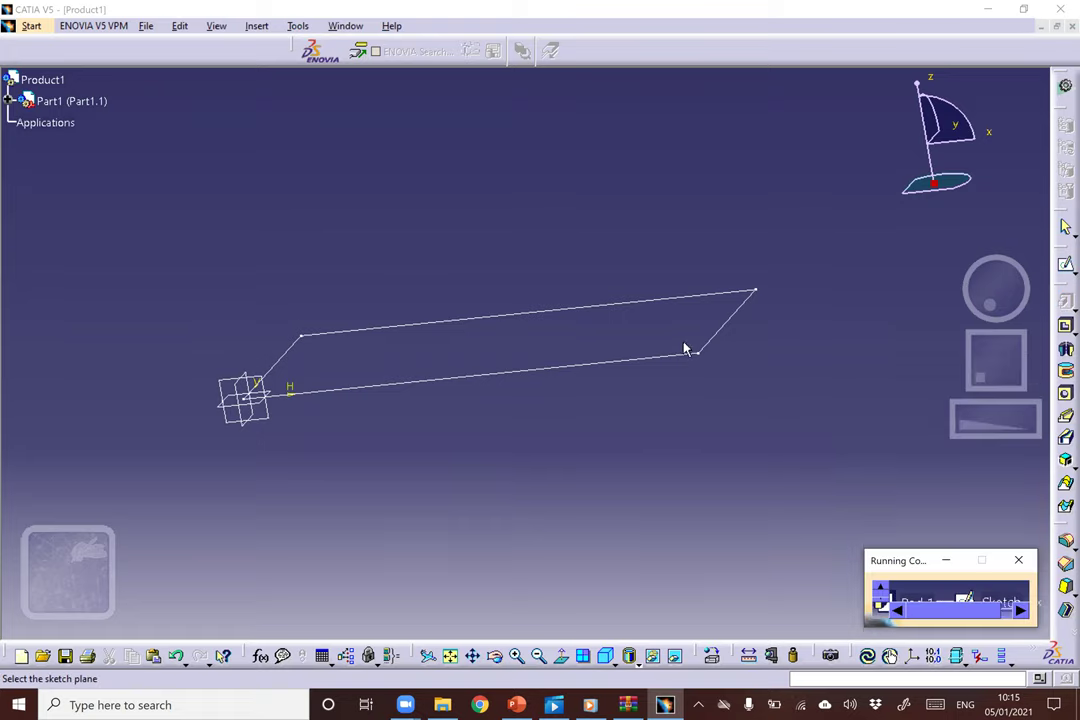
{"action": "left_click", "coordinate": [1019, 560]}
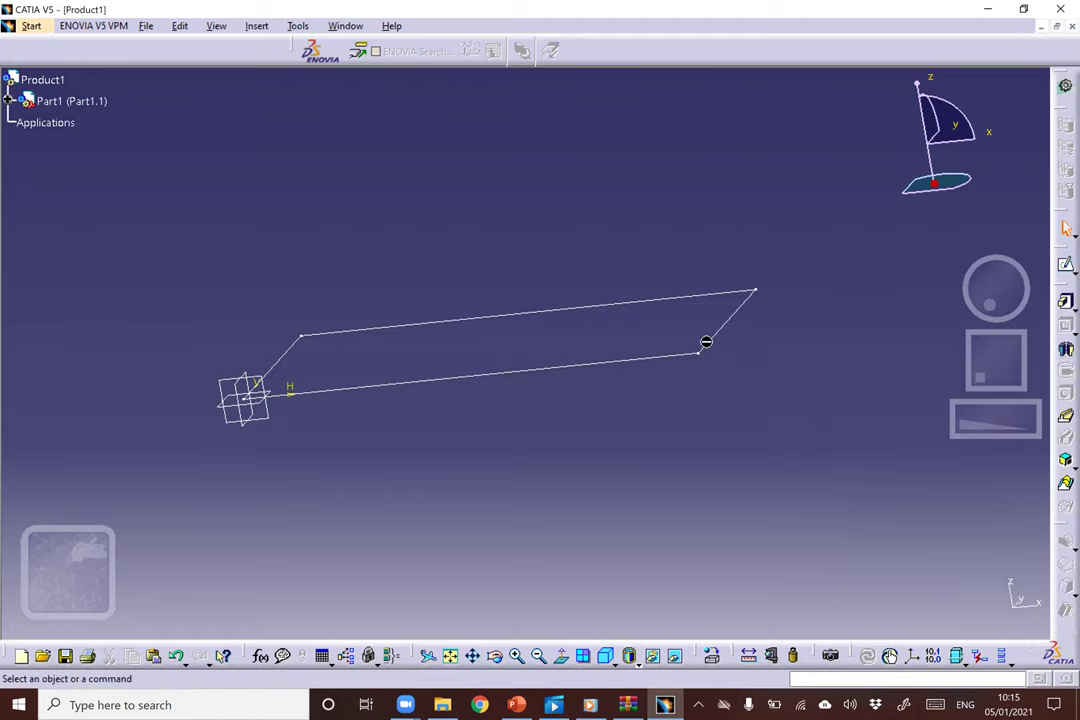
Create a Pad from the rectangle sketch with a length of 30 mm.
{"action": "left_click", "coordinate": [1063, 301]}
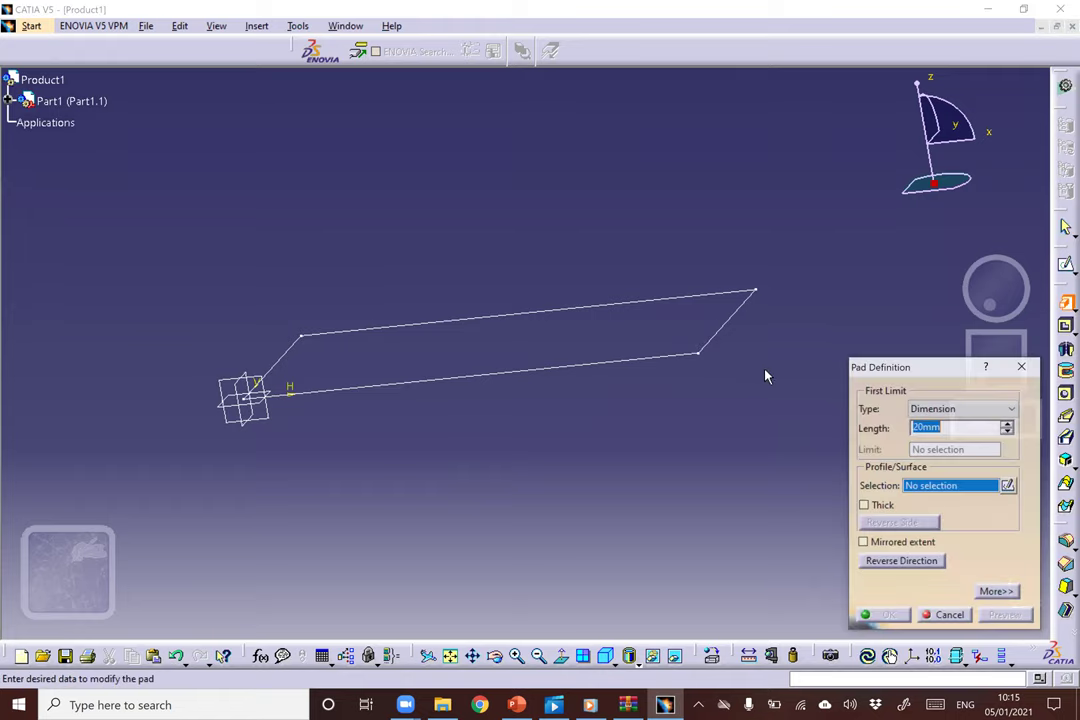
{"action": "left_click", "coordinate": [700, 355]}
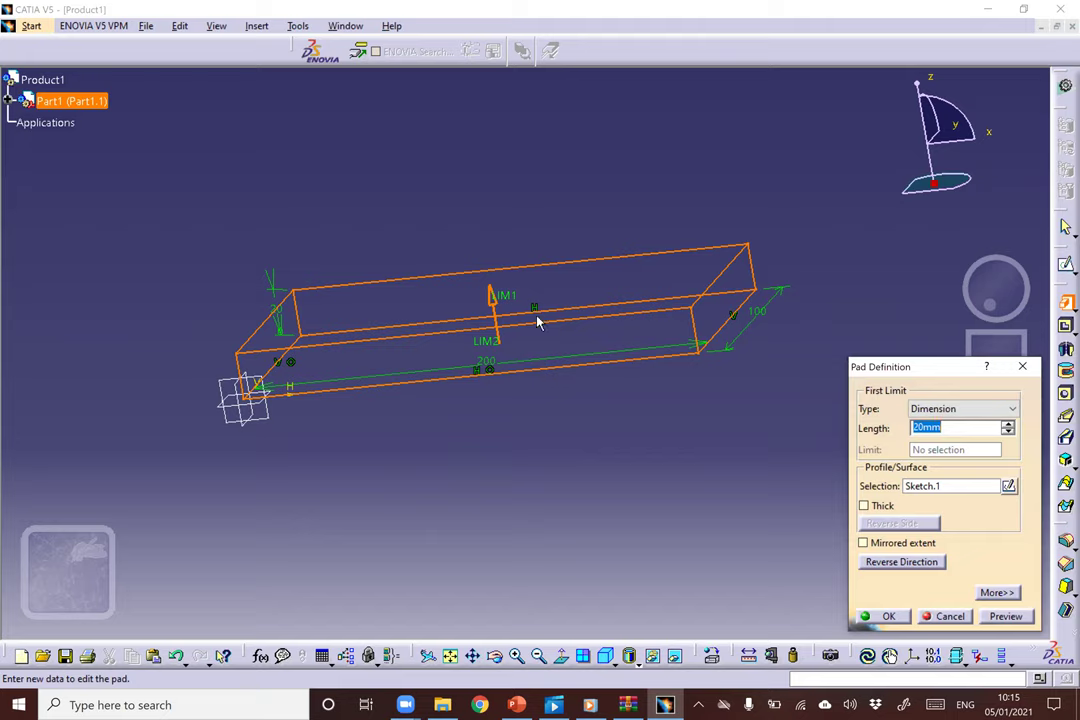
{"action": "type", "text": "30"}
{"action": "key", "text": "Return"}
{"action": "key", "text": "Return"}
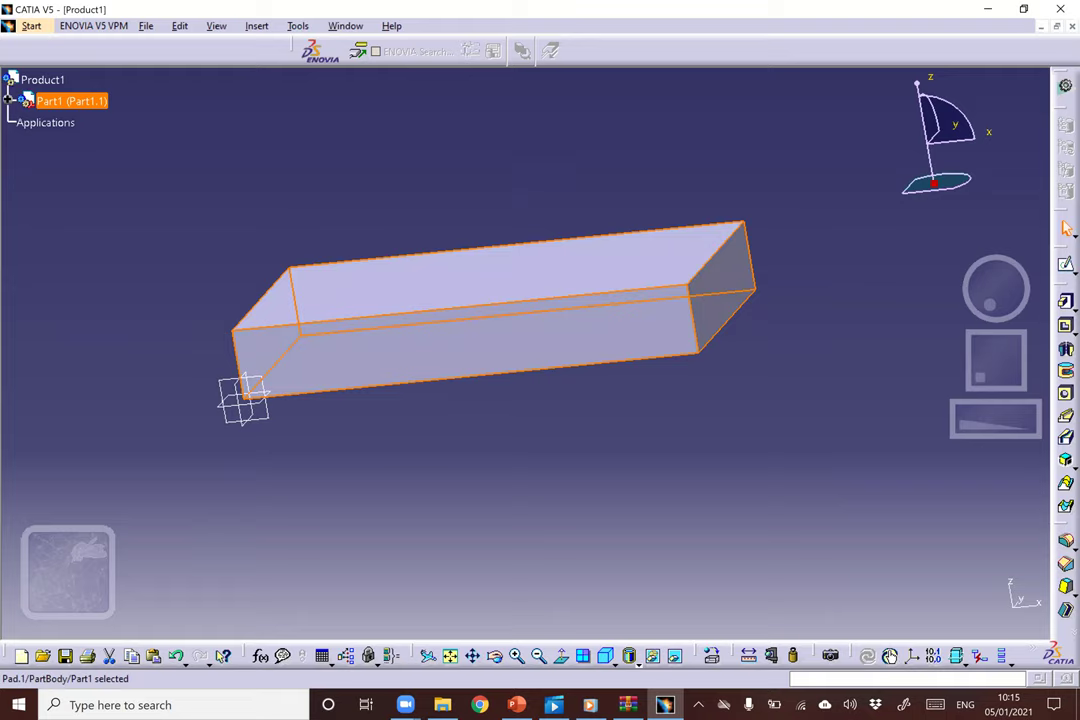
Start a sketch on the block's top face and draw a rectangle about 160 x 60 mm inside its outline.
{"action": "middle_click_drag", "start_coordinate": [460, 224], "coordinate": [369, 349]}
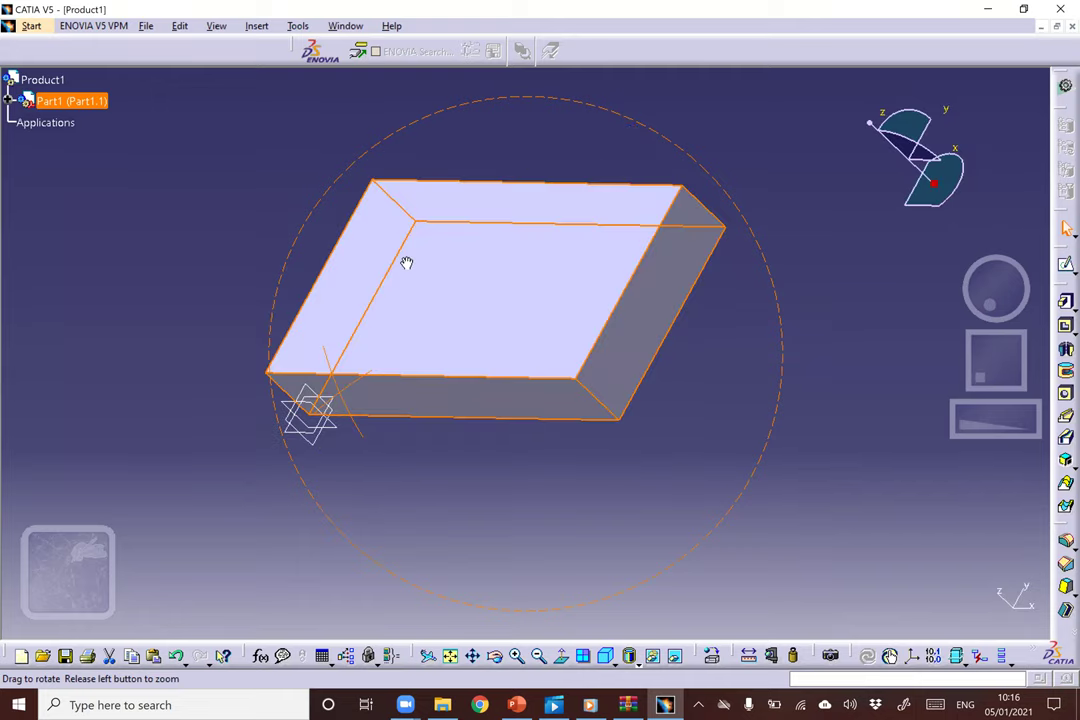
{"action": "middle_click_drag", "start_coordinate": [642, 430], "coordinate": [832, 248]}
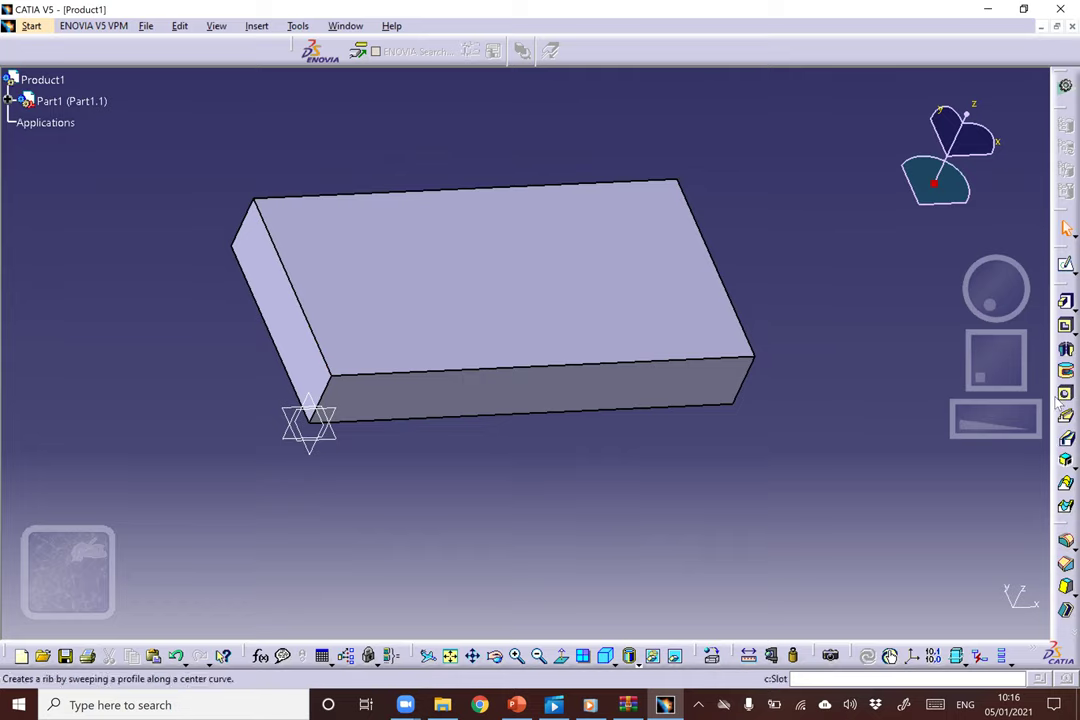
{"action": "left_click", "coordinate": [545, 270]}
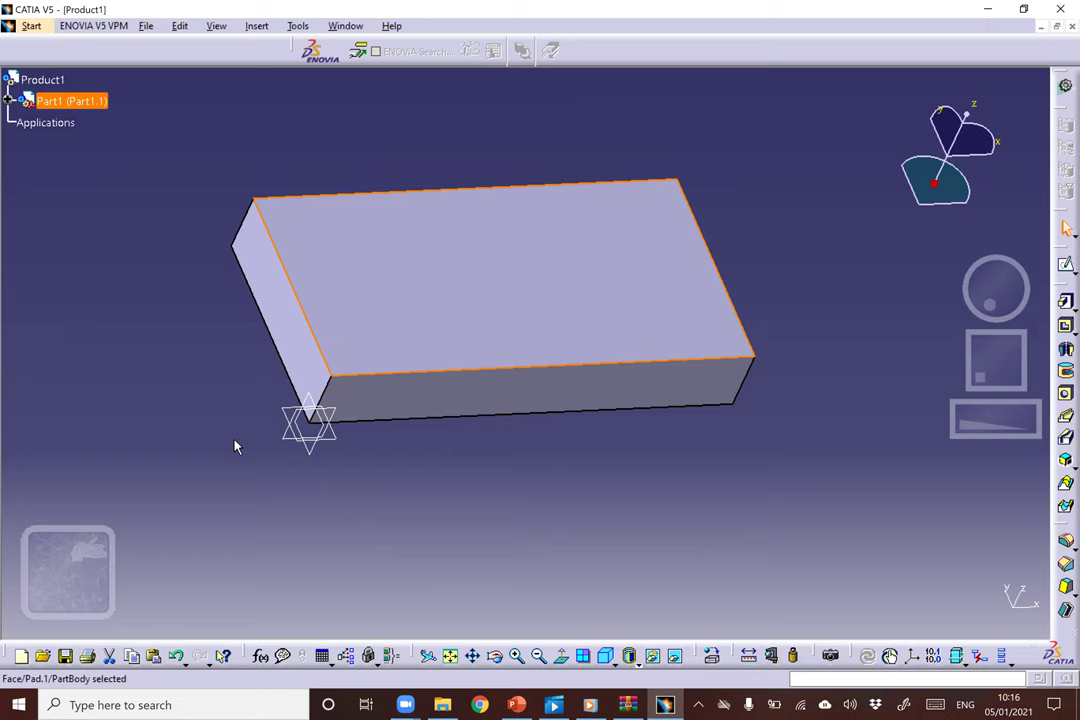
{"action": "left_click", "coordinate": [1064, 263]}
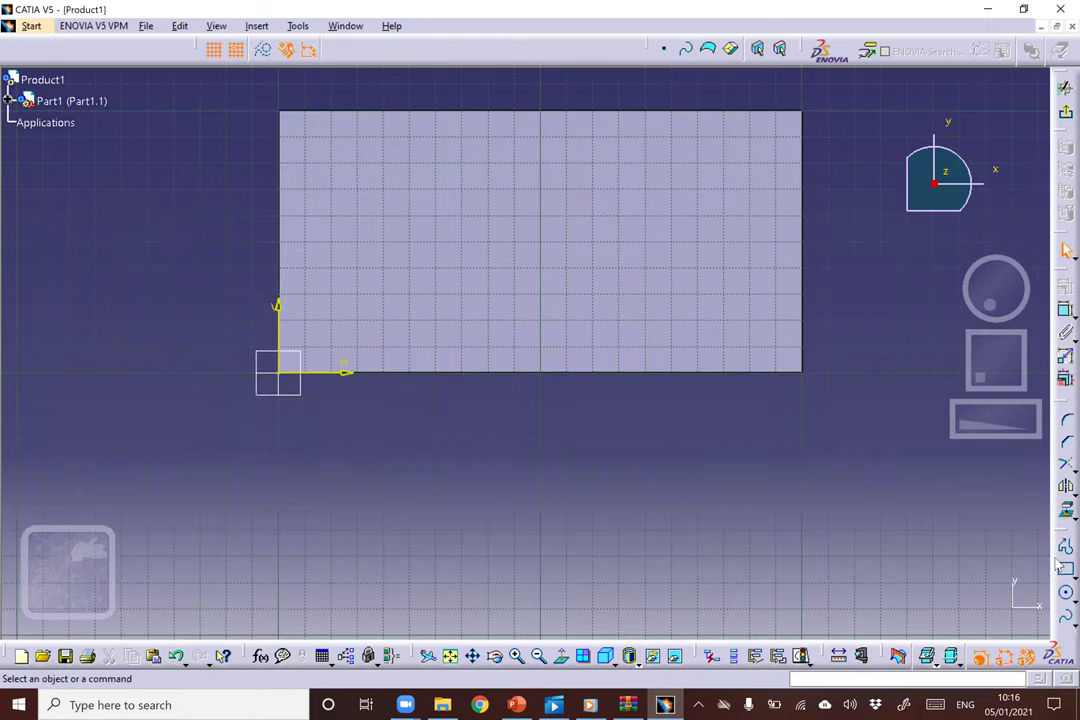
{"action": "left_click", "coordinate": [1065, 568]}
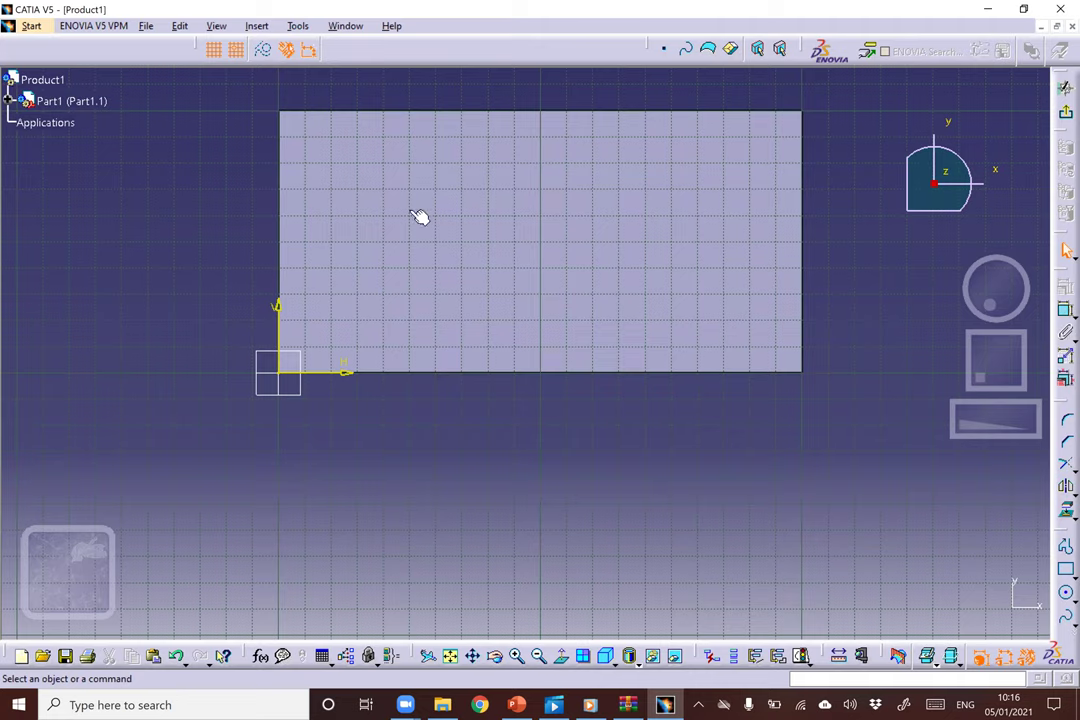
{"action": "left_click", "coordinate": [332, 162]}
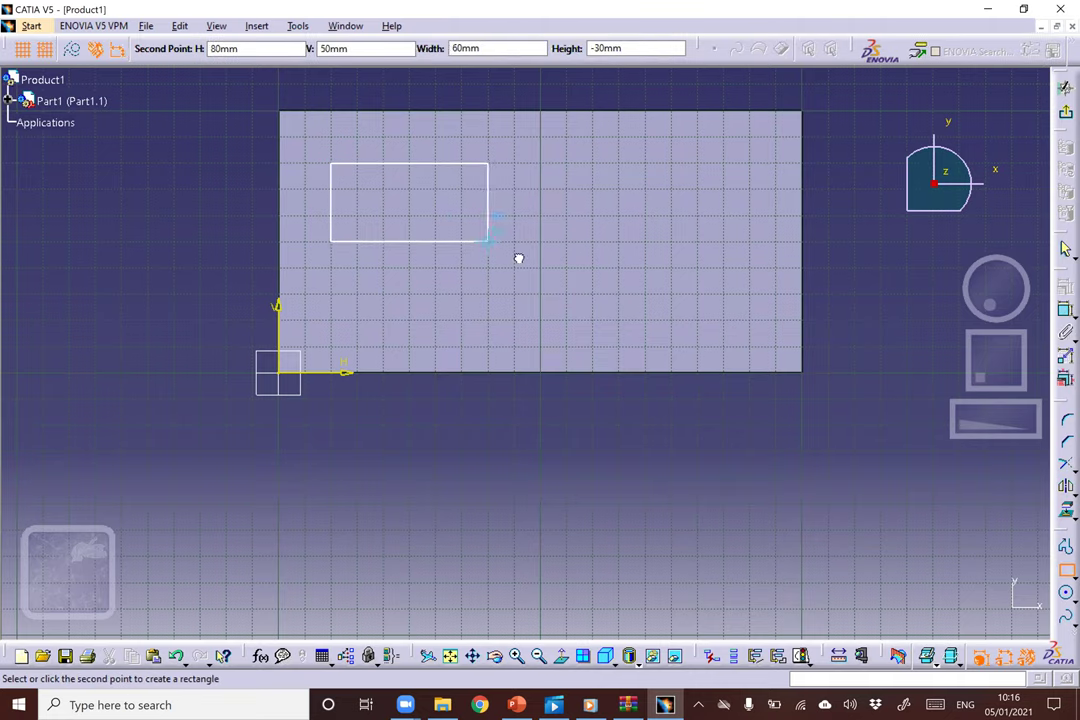
{"action": "left_click", "coordinate": [758, 332]}
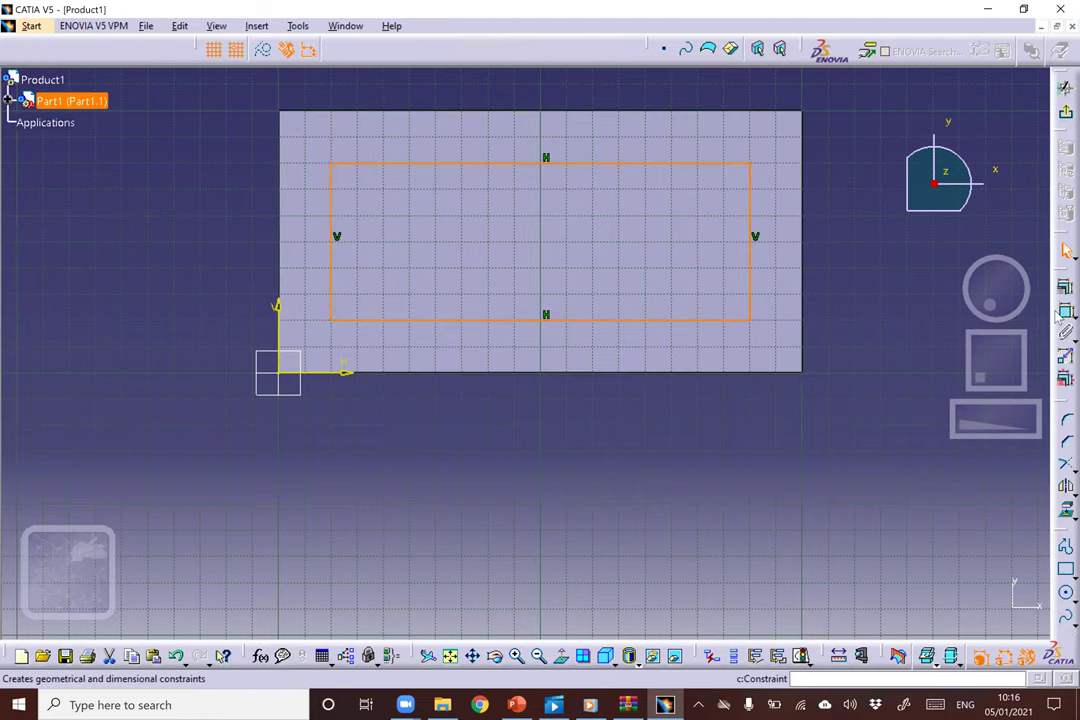
Dimension the length of the inner rectangle's lower edge and the height of its right-hand edge.
{"action": "left_click", "coordinate": [692, 403]}
{"action": "left_click", "coordinate": [656, 321]}
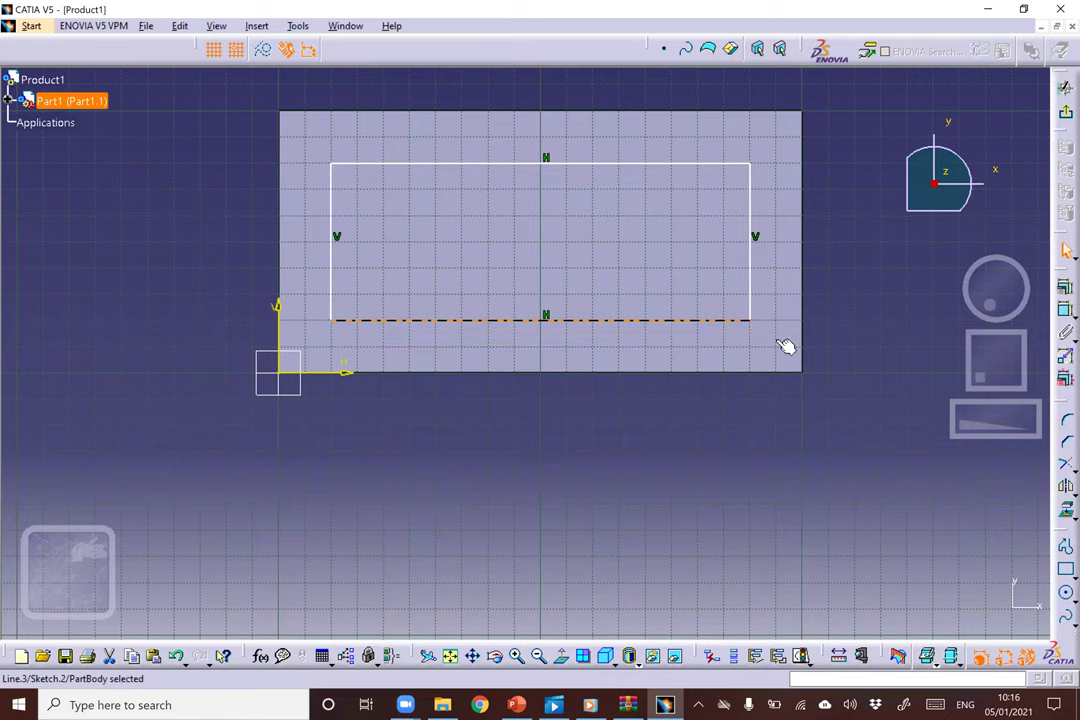
{"action": "left_click", "coordinate": [1066, 310]}
{"action": "left_click", "coordinate": [530, 469]}
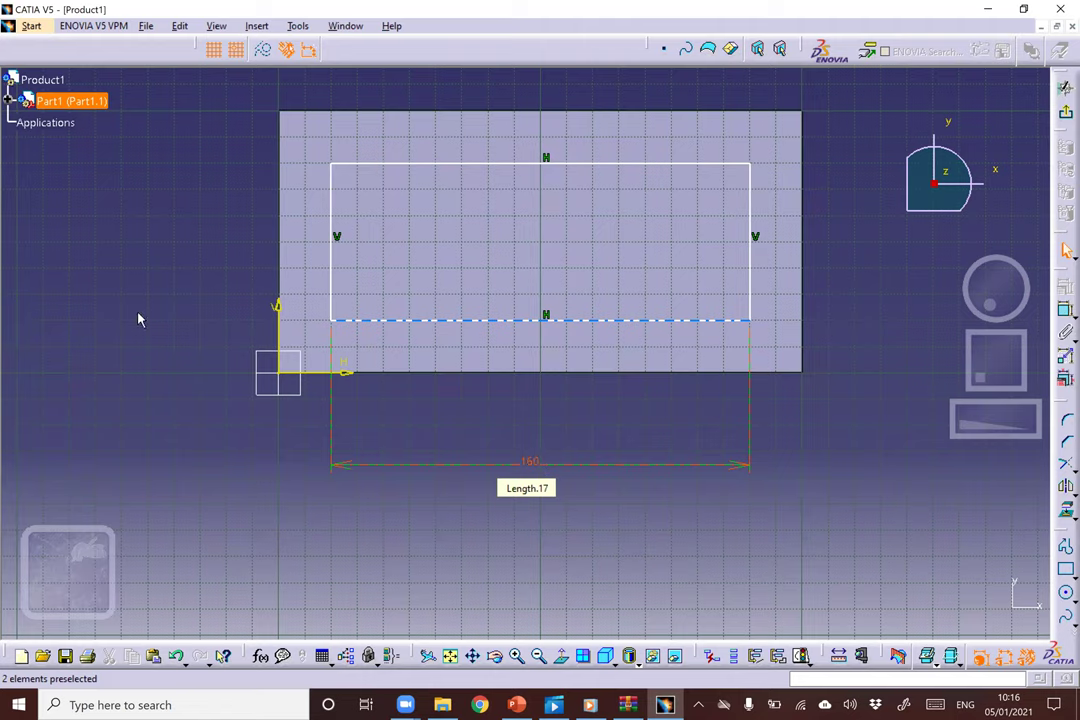
{"action": "left_click", "coordinate": [1065, 311]}
{"action": "left_click", "coordinate": [751, 212]}
{"action": "left_click", "coordinate": [840, 235]}
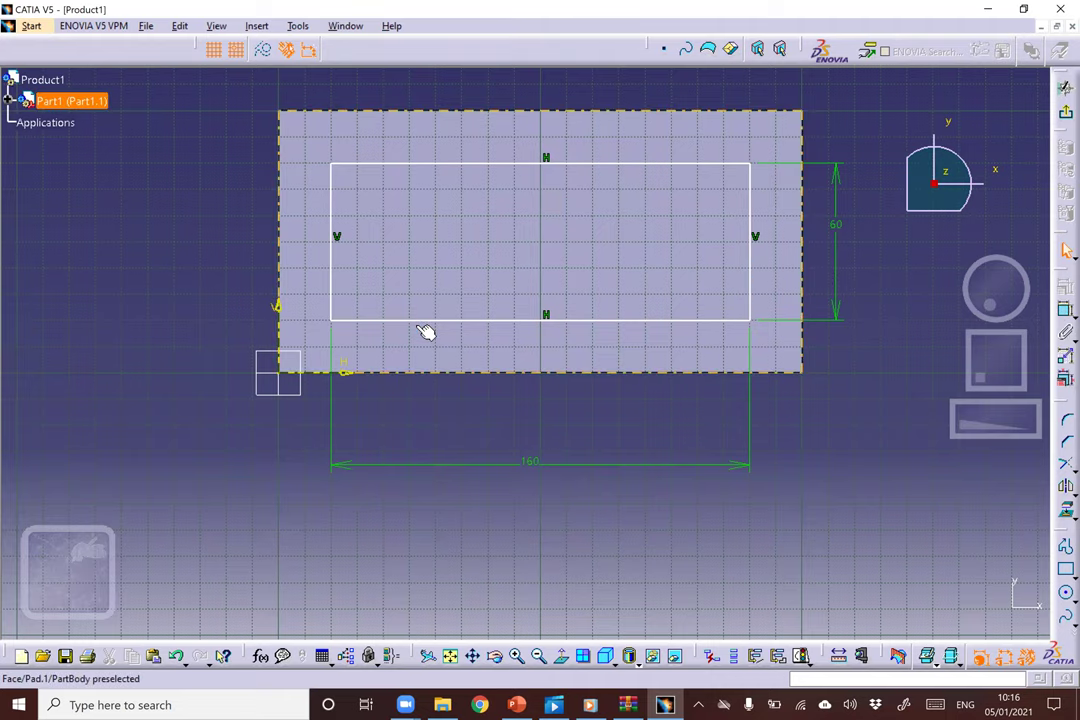
Dimension the distances from the inner rectangle's lower edge to the H axis and from its left-hand edge to the V axis.
{"action": "left_click", "coordinate": [1063, 311]}
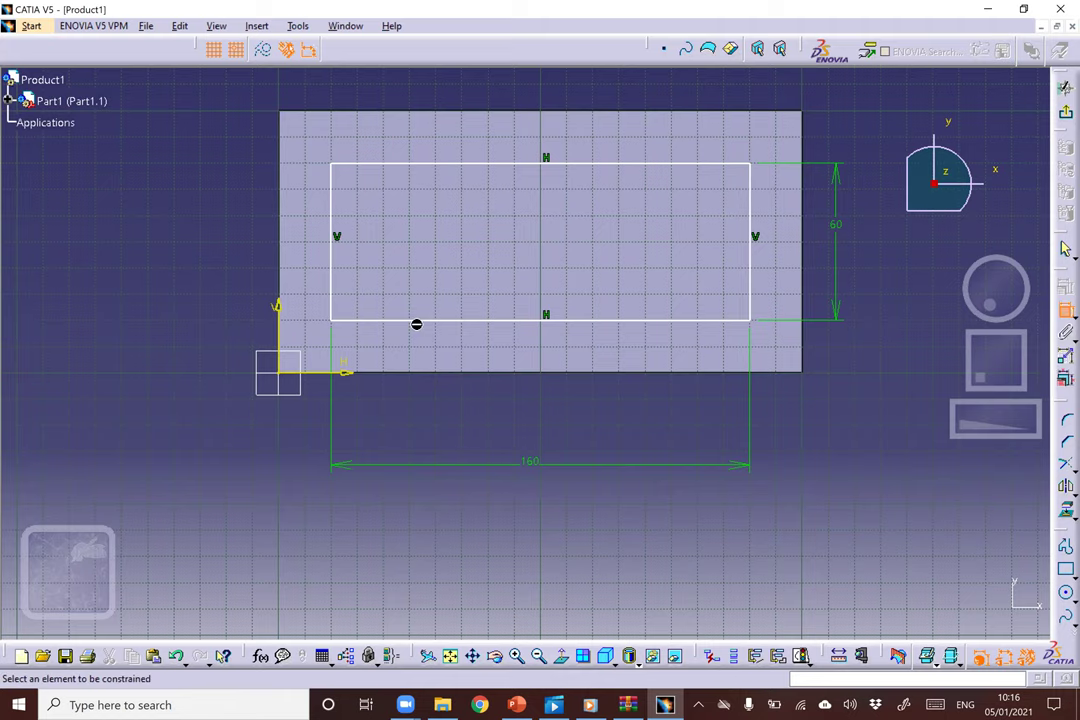
{"action": "left_click", "coordinate": [352, 374]}
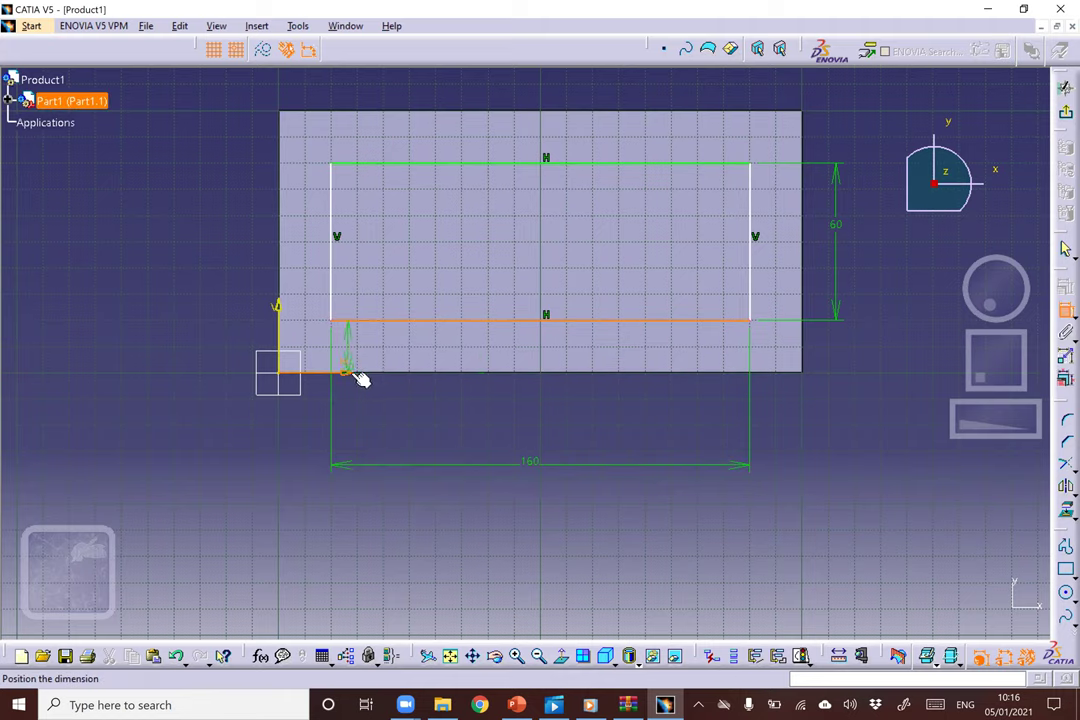
{"action": "left_click", "coordinate": [494, 411]}
{"action": "left_click", "coordinate": [1063, 311]}
{"action": "left_click", "coordinate": [330, 292]}
{"action": "left_click", "coordinate": [279, 308]}
{"action": "left_click", "coordinate": [170, 213]}
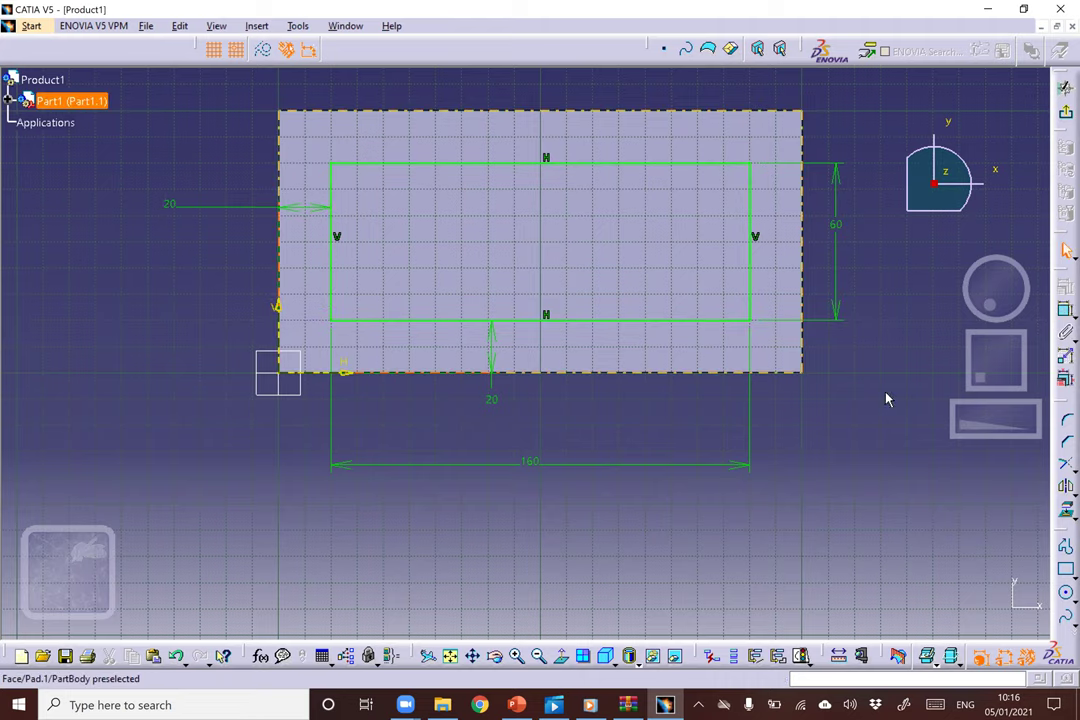
Exit the sketch and start a Pocket using the inner rectangle as its profile.
{"action": "left_click", "coordinate": [1065, 114]}
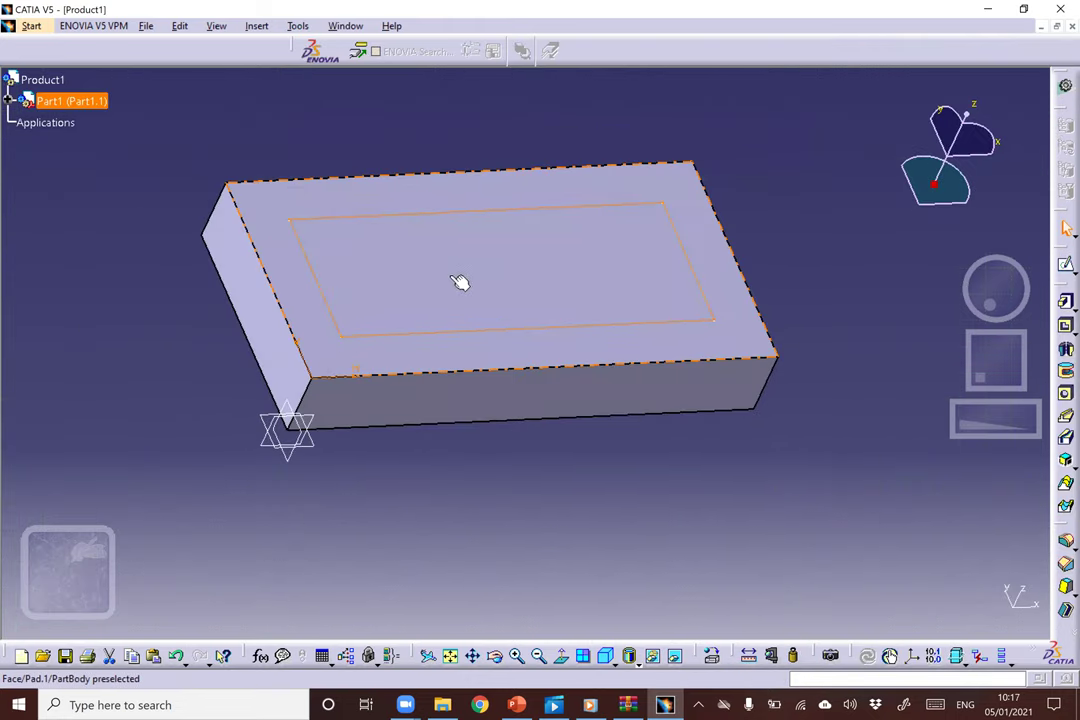
{"action": "left_click", "coordinate": [1063, 327]}
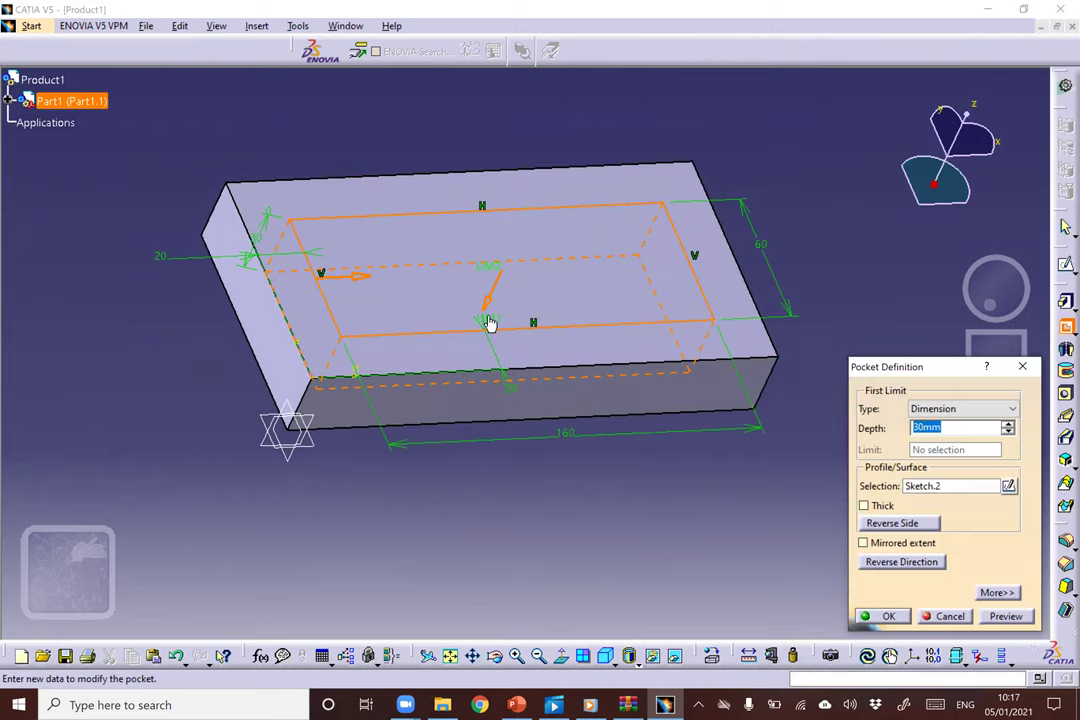
Try reversing the pocket's cutting direction and its material side, and restore both settings.
{"action": "left_click", "coordinate": [495, 285]}
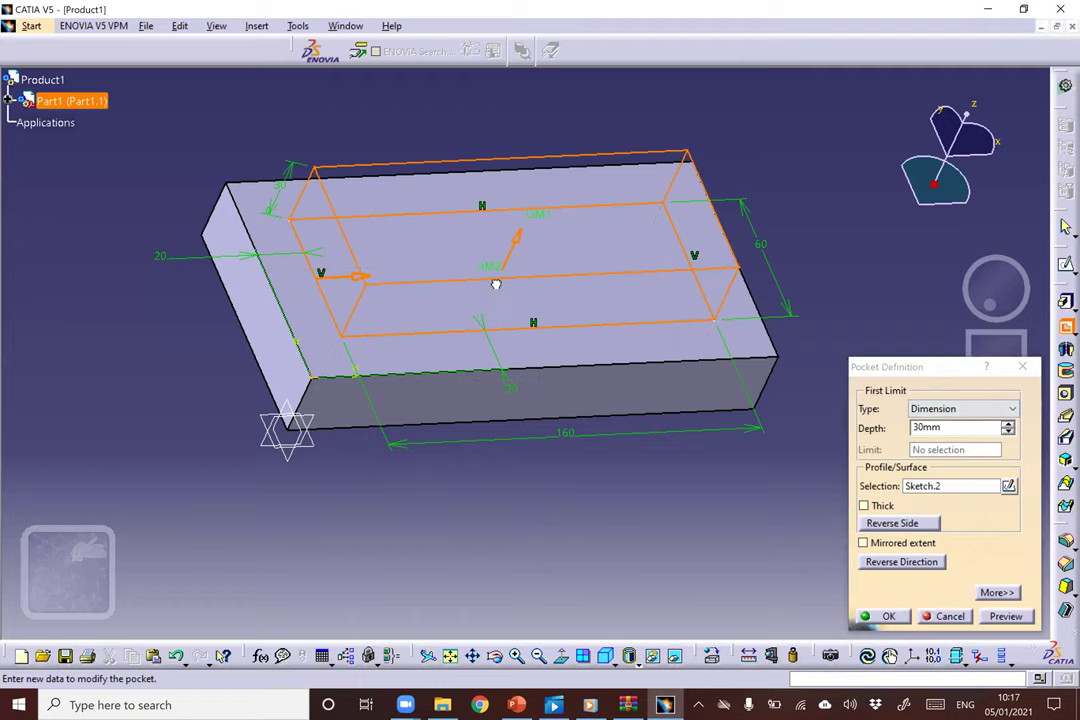
{"action": "left_click", "coordinate": [522, 248]}
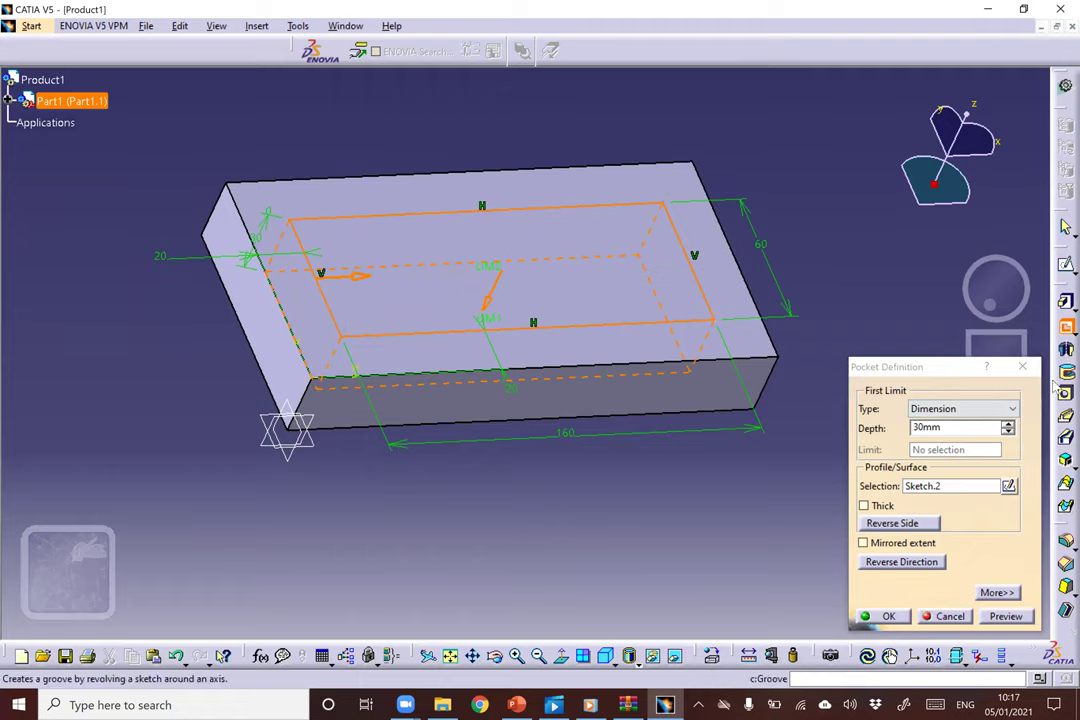
{"action": "left_click", "coordinate": [892, 528]}
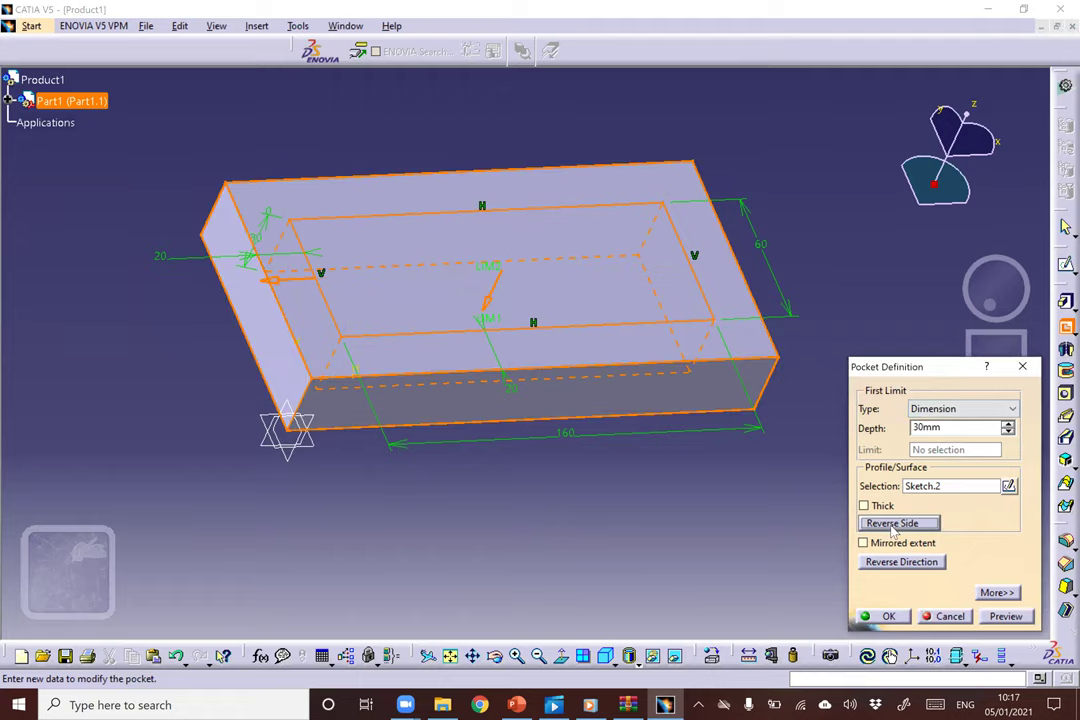
{"action": "left_click", "coordinate": [892, 524]}
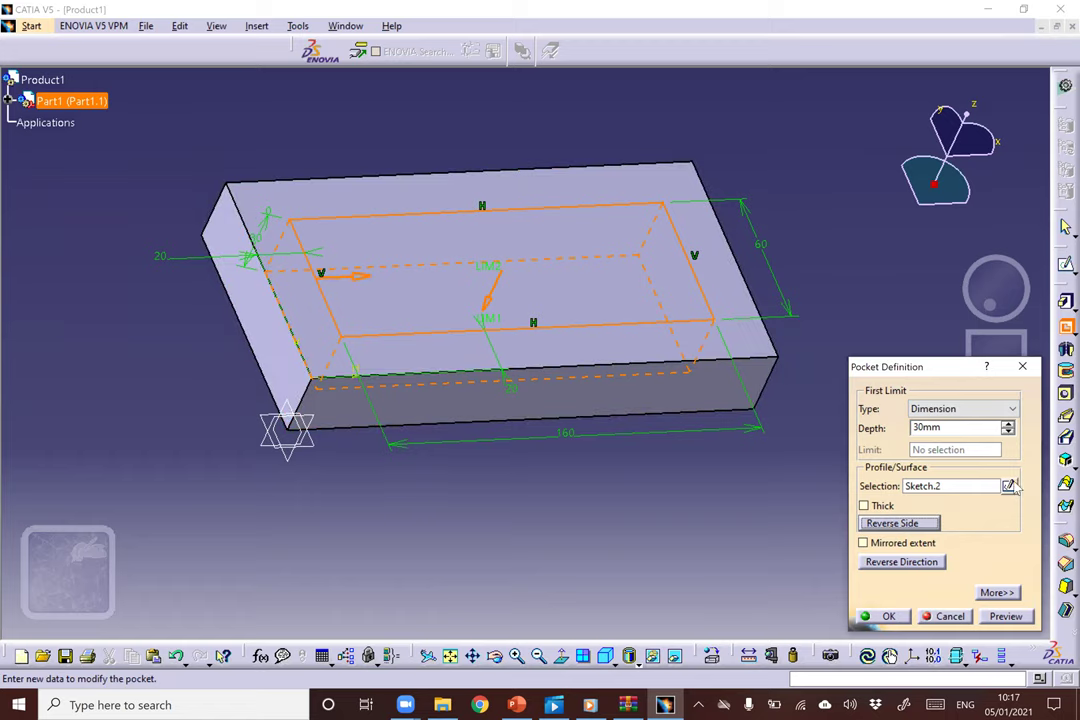
Set the pocket's depth to 20 mm and create it in the block's top face.
{"action": "double_click", "coordinate": [910, 427]}
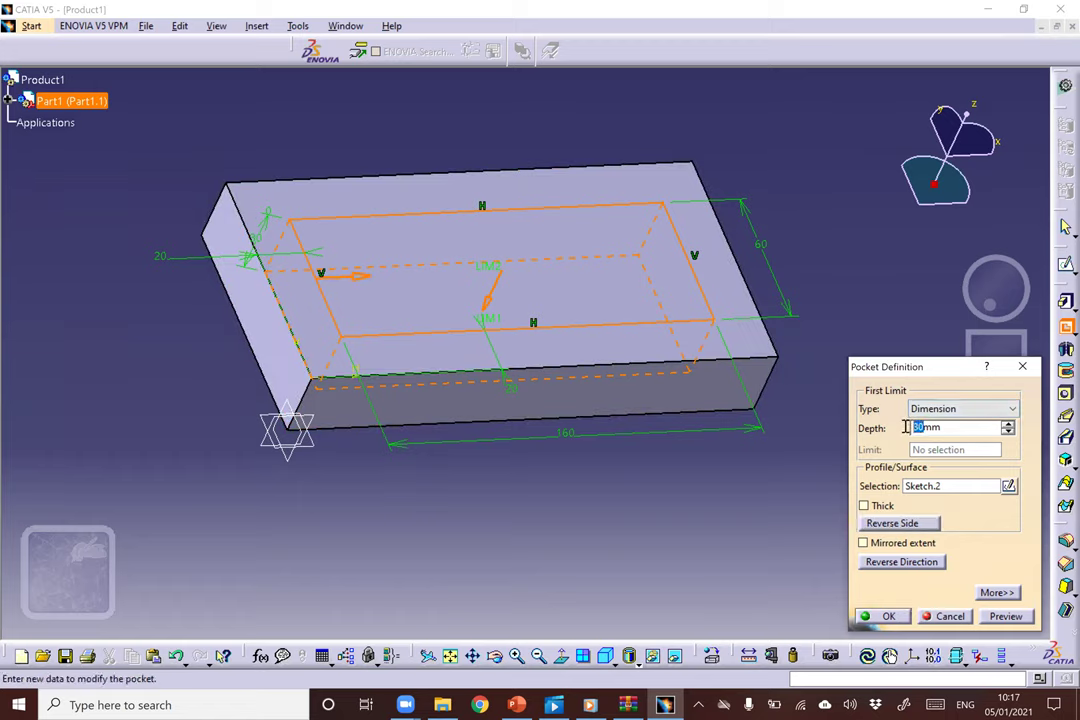
{"action": "type", "text": "2"}
{"action": "key", "text": "Return"}
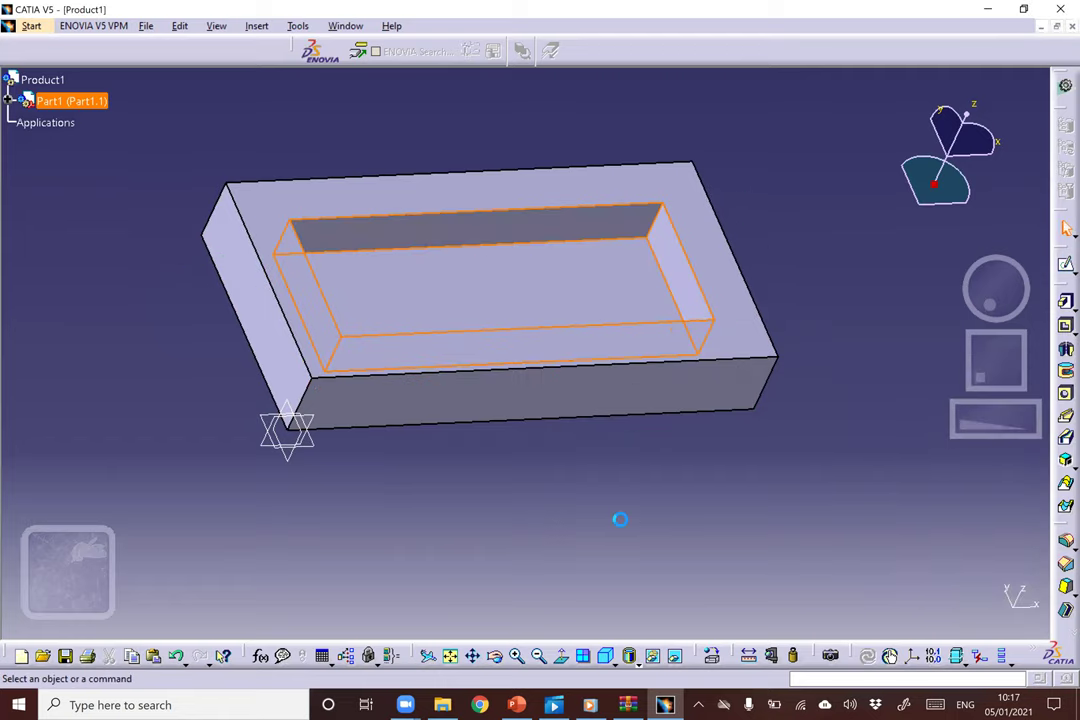
{"action": "middle_click_drag", "start_coordinate": [617, 272], "coordinate": [641, 405]}
{"action": "middle_click_drag", "start_coordinate": [563, 272], "coordinate": [586, 224]}
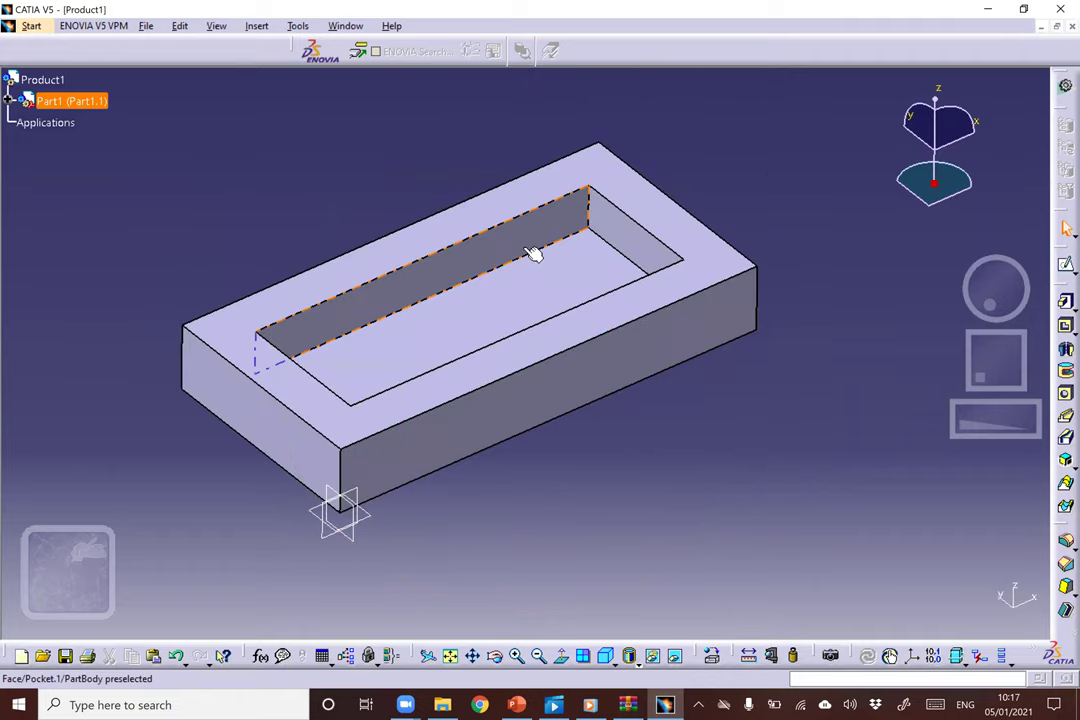
{"action": "double_click", "coordinate": [539, 238]}
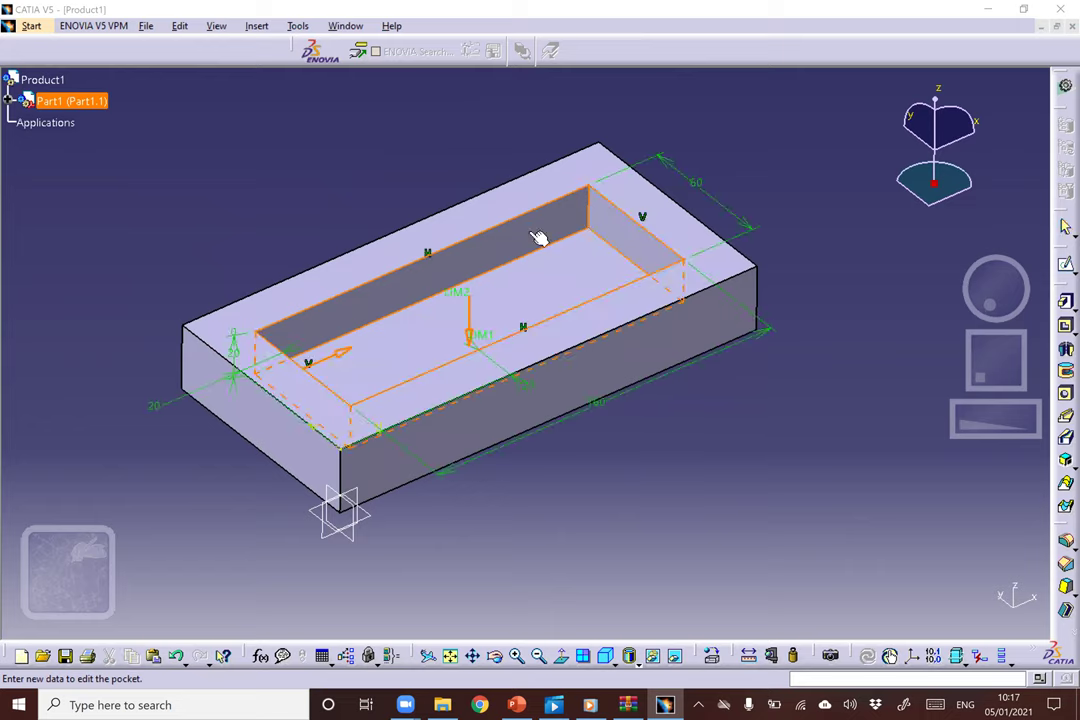
{"action": "left_click", "coordinate": [1022, 368]}
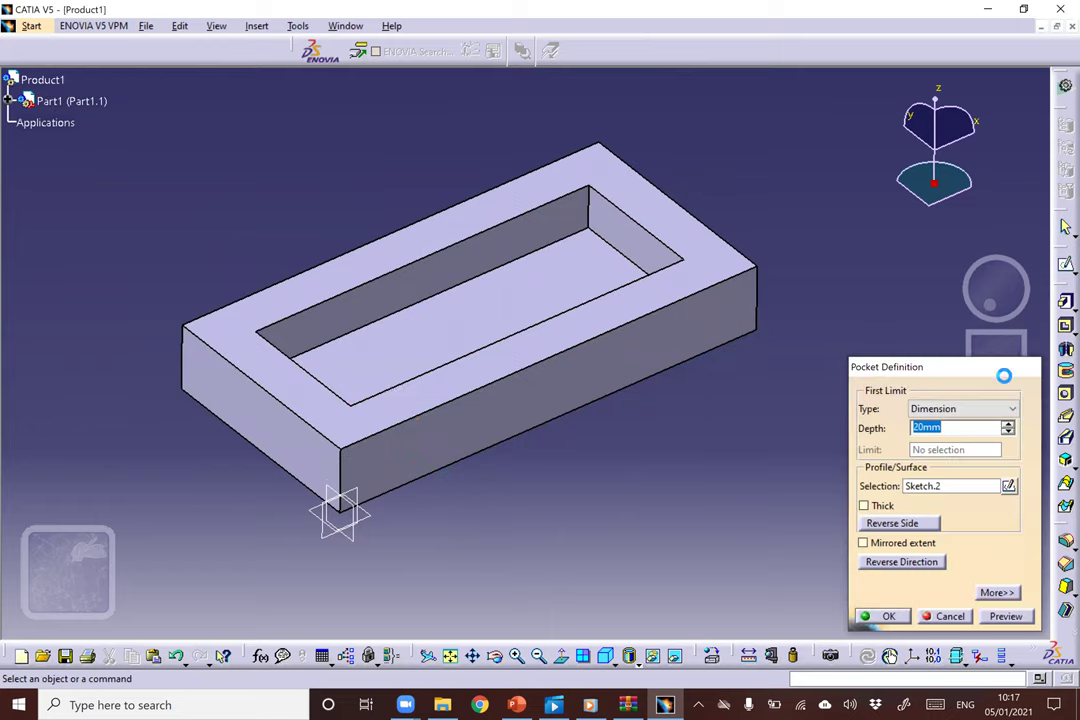
Expand the specification tree down to the pocket's sketch, Sketch.2, and reopen that sketch for editing.
{"action": "left_click", "coordinate": [10, 101]}
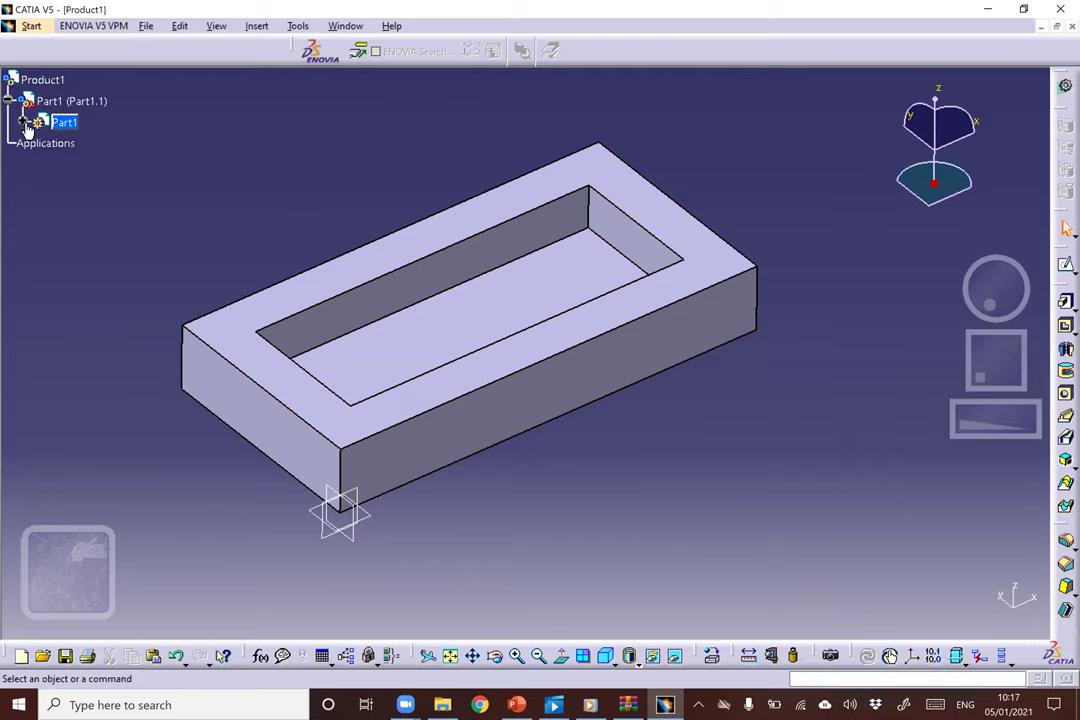
{"action": "left_click", "coordinate": [23, 121]}
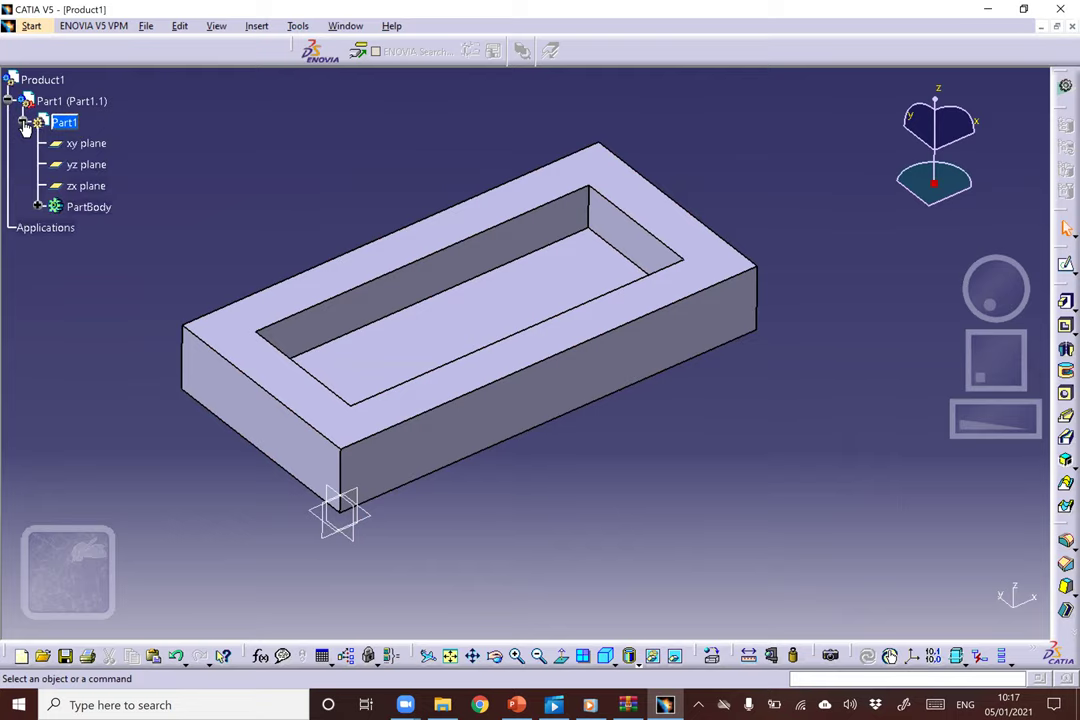
{"action": "left_click", "coordinate": [38, 206]}
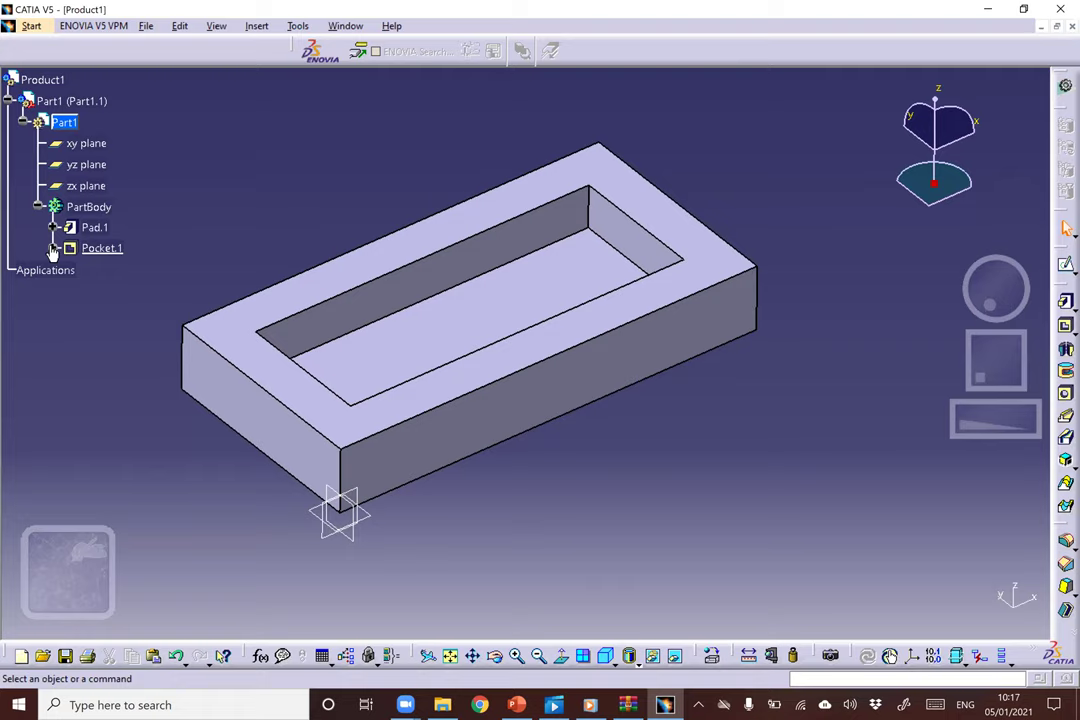
{"action": "left_click", "coordinate": [54, 249]}
{"action": "left_click", "coordinate": [54, 228]}
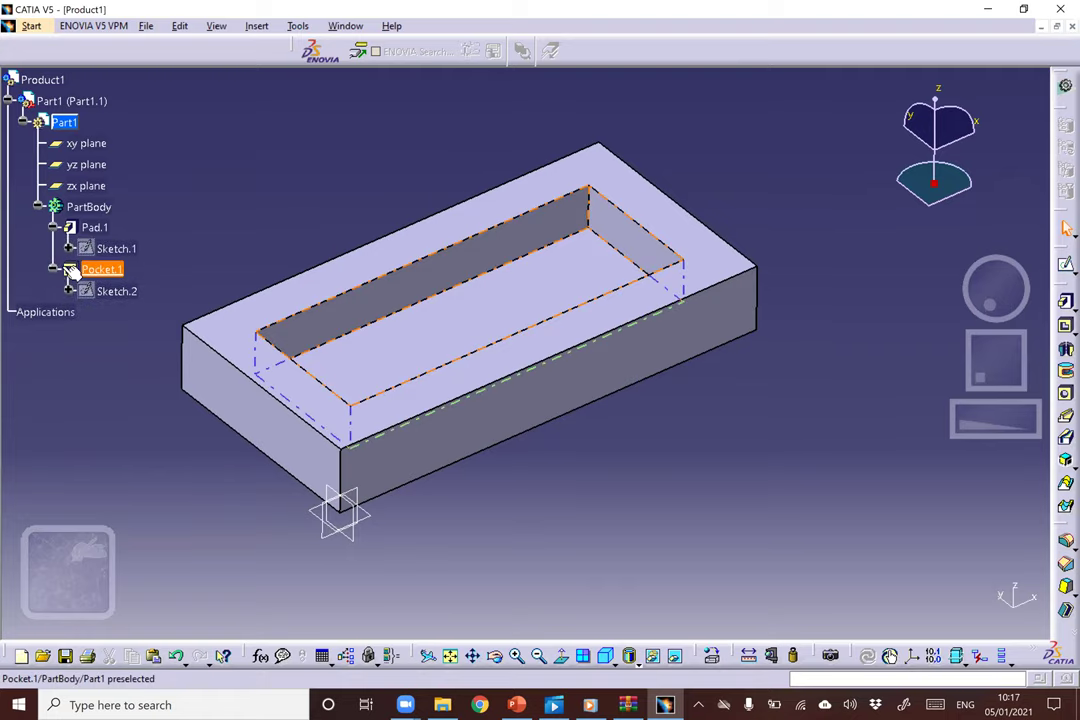
{"action": "left_click", "coordinate": [112, 291]}
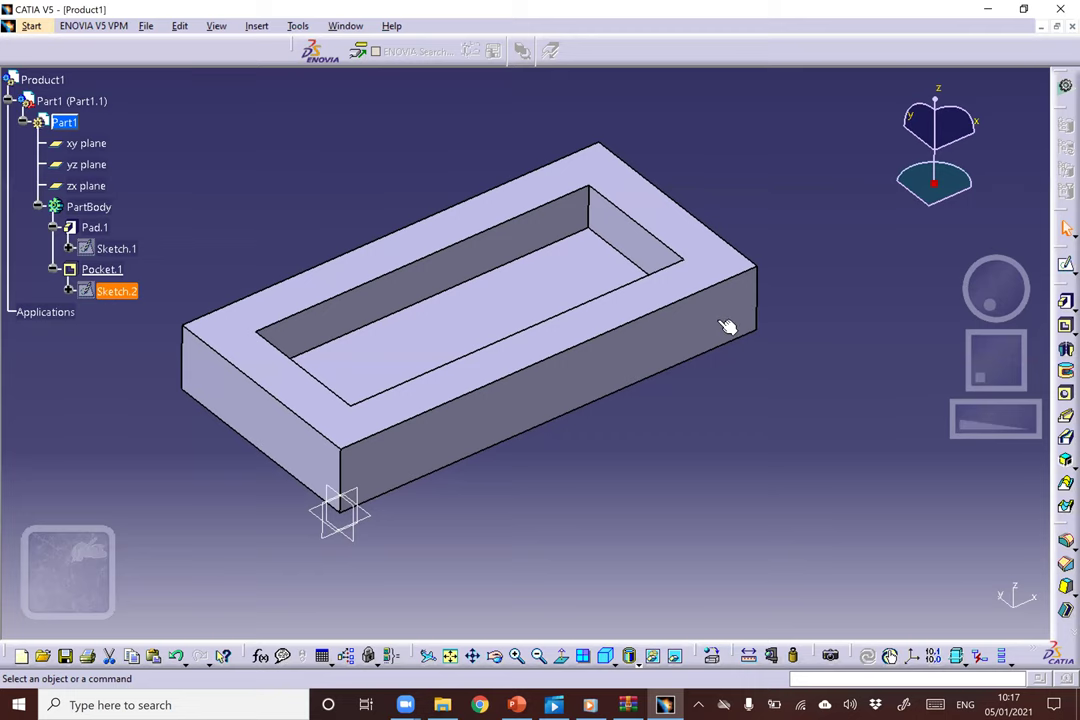
{"action": "left_click", "coordinate": [1066, 263]}
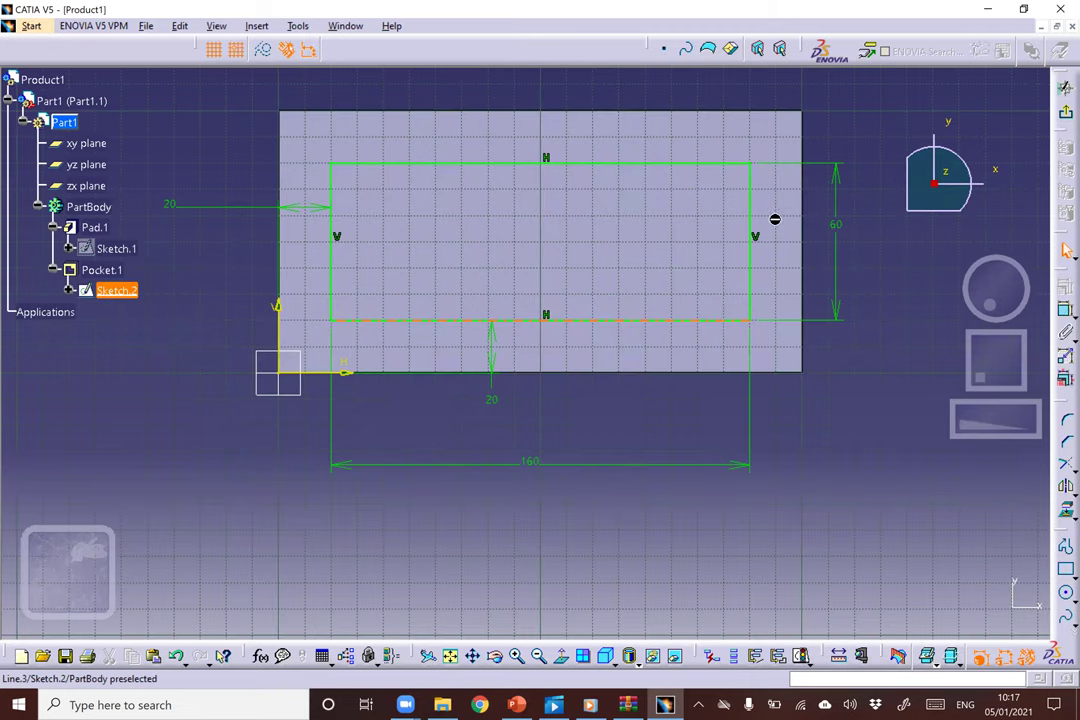
Round the inner rectangle's upper-right corner, converting the length constraint into a distance, and set the corner radius to 10 mm.
{"action": "left_click", "coordinate": [751, 188]}
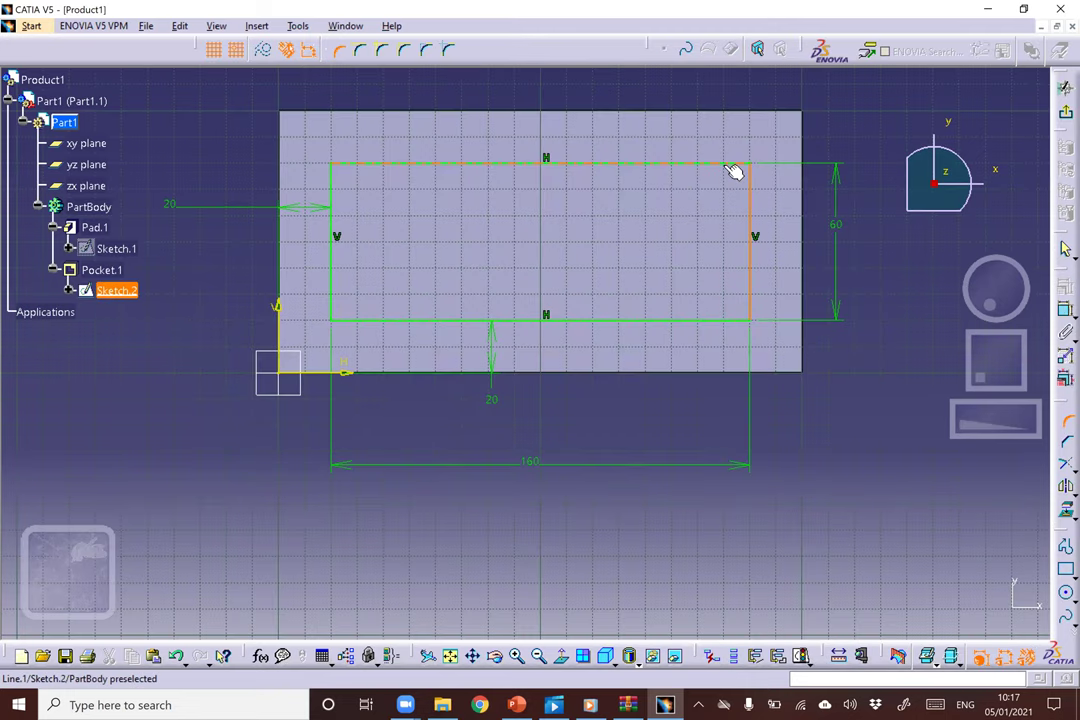
{"action": "left_click", "coordinate": [737, 165]}
{"action": "left_click", "coordinate": [742, 200]}
{"action": "left_click", "coordinate": [590, 387]}
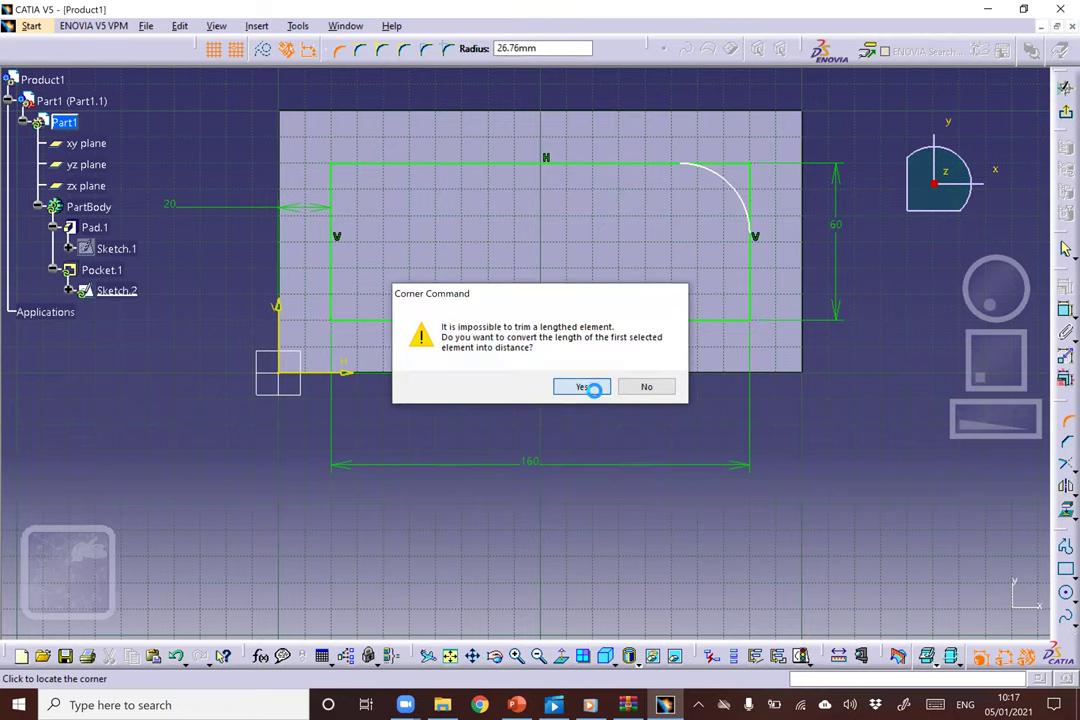
{"action": "double_click", "coordinate": [714, 200]}
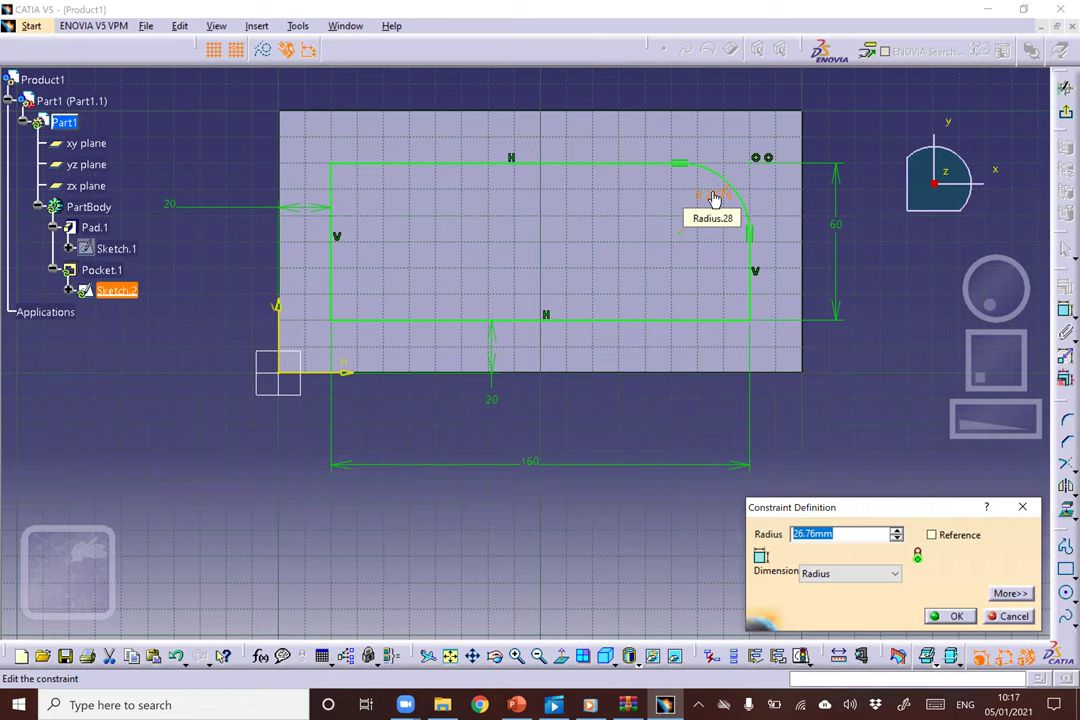
{"action": "type", "text": "10"}
{"action": "key", "text": "Return"}
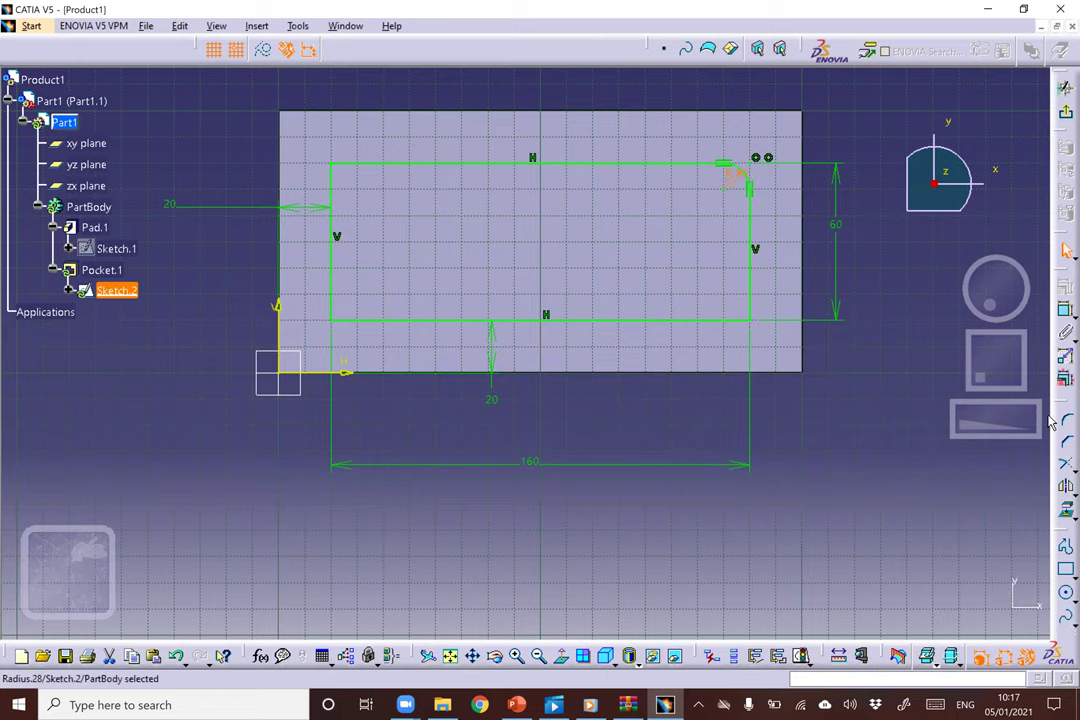
Round the inner rectangle's lower-right corner, converting the length constraint into a distance, and set its radius to 10 mm.
{"action": "left_click", "coordinate": [1066, 420]}
{"action": "left_click", "coordinate": [748, 322]}
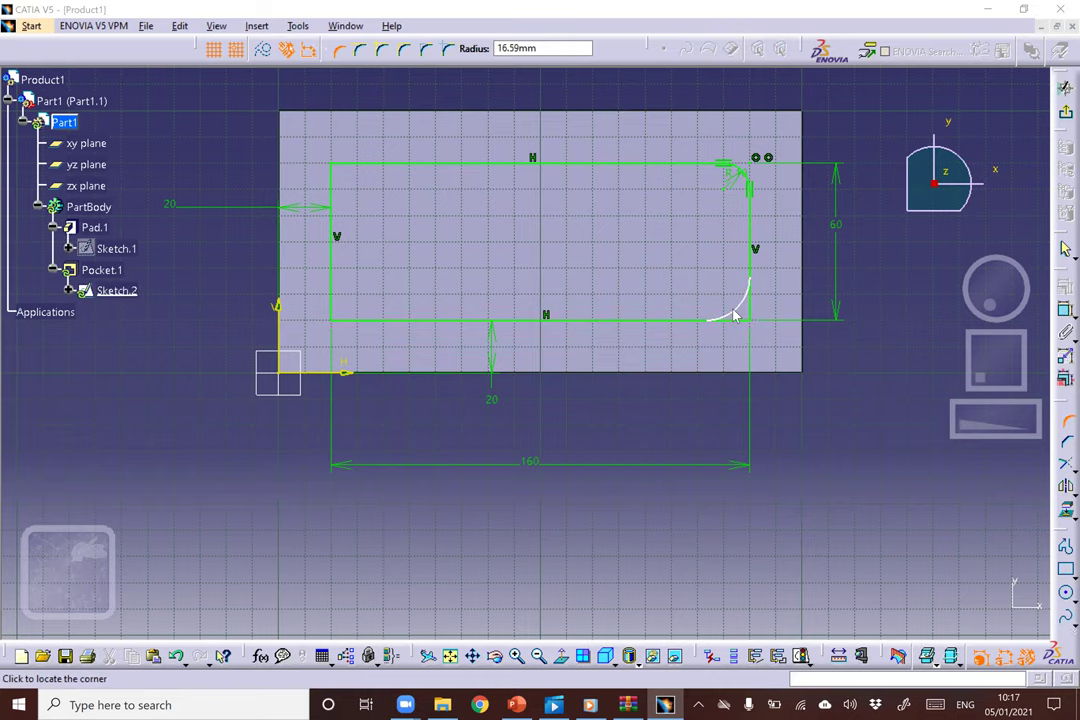
{"action": "left_click", "coordinate": [735, 306]}
{"action": "left_click", "coordinate": [595, 385]}
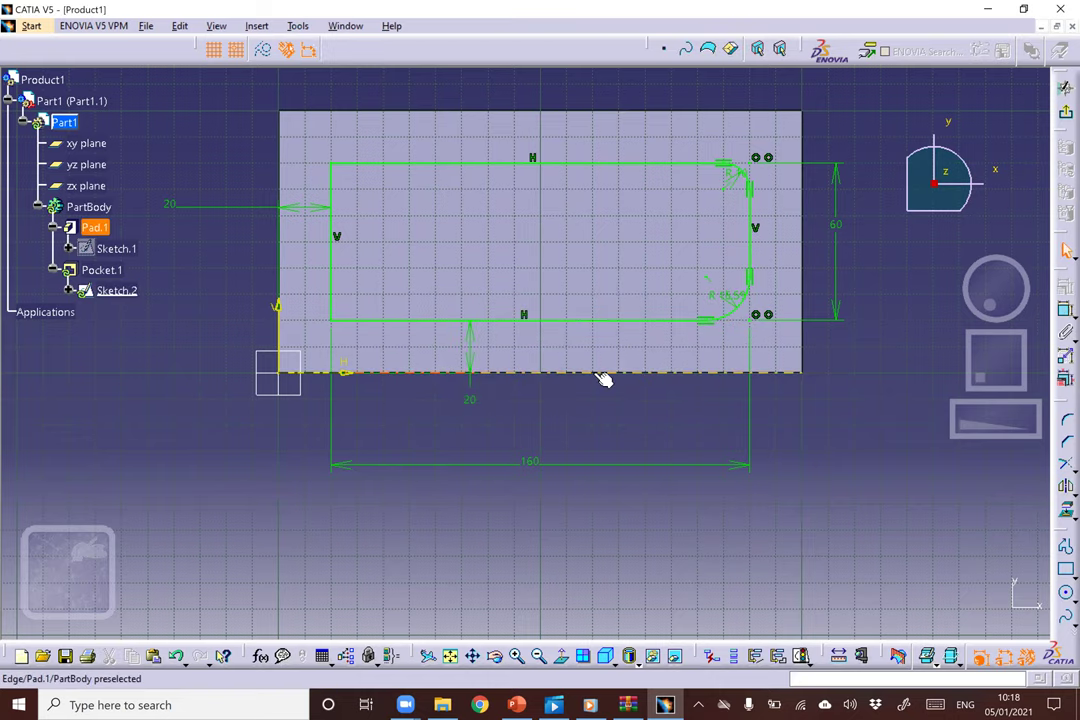
{"action": "double_click", "coordinate": [716, 302]}
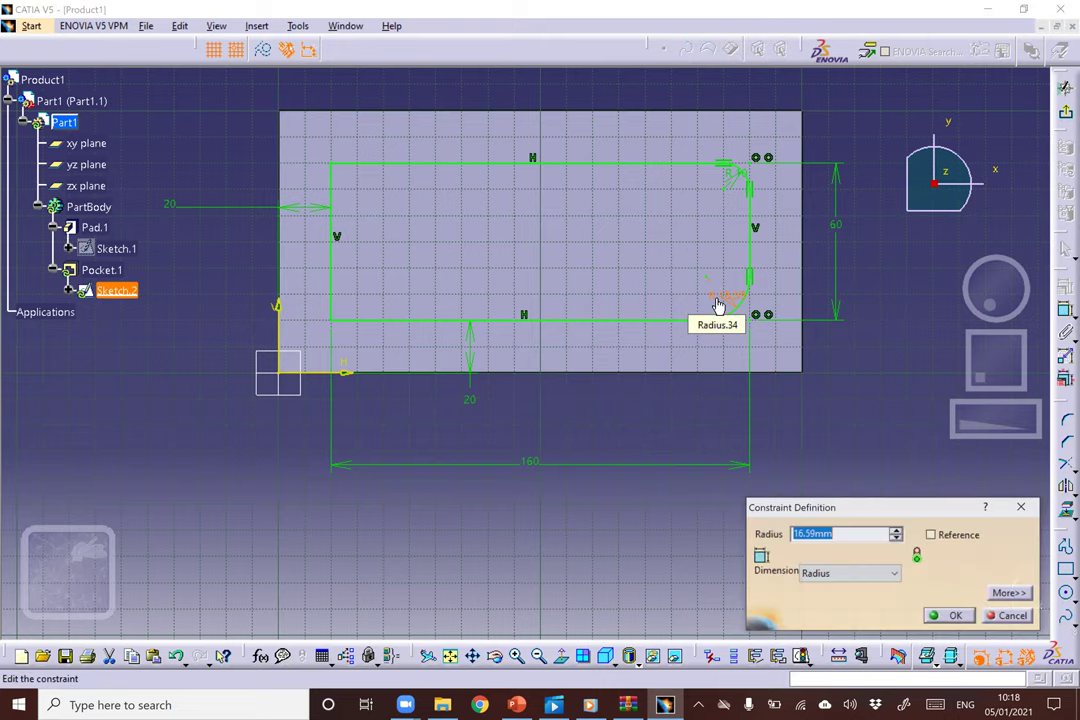
{"action": "type", "text": "5"}
{"action": "key", "text": "Return"}
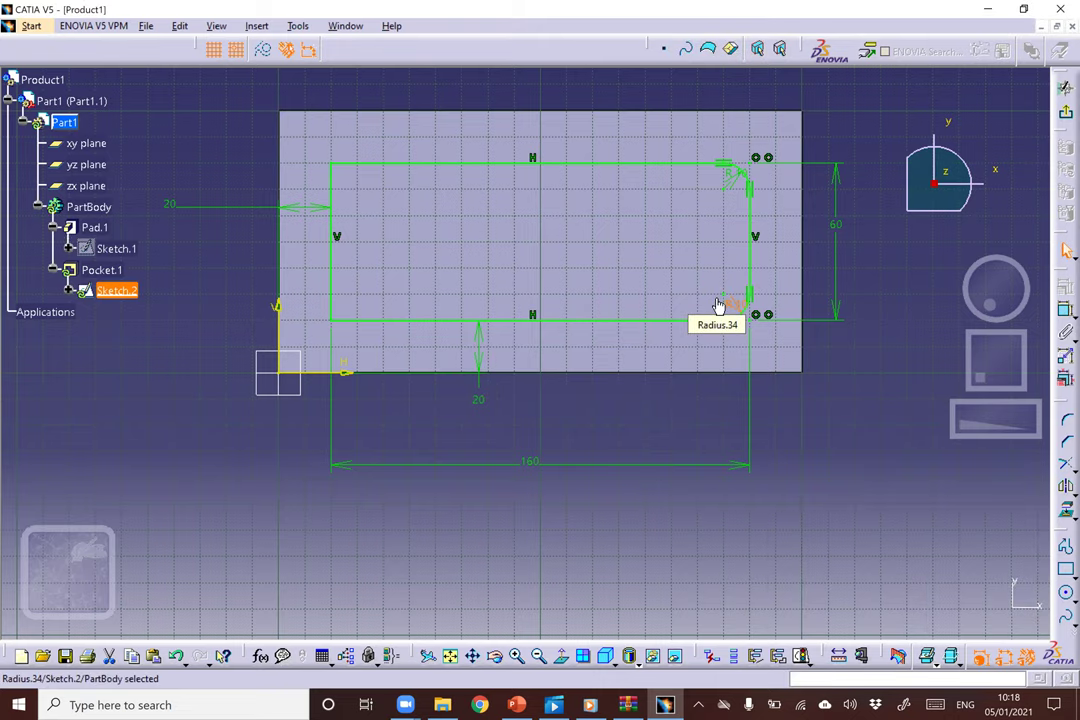
Round the inner rectangle's lower-left corner and set its radius to 10 mm.
{"action": "left_click", "coordinate": [1064, 425]}
{"action": "left_click", "coordinate": [351, 321]}
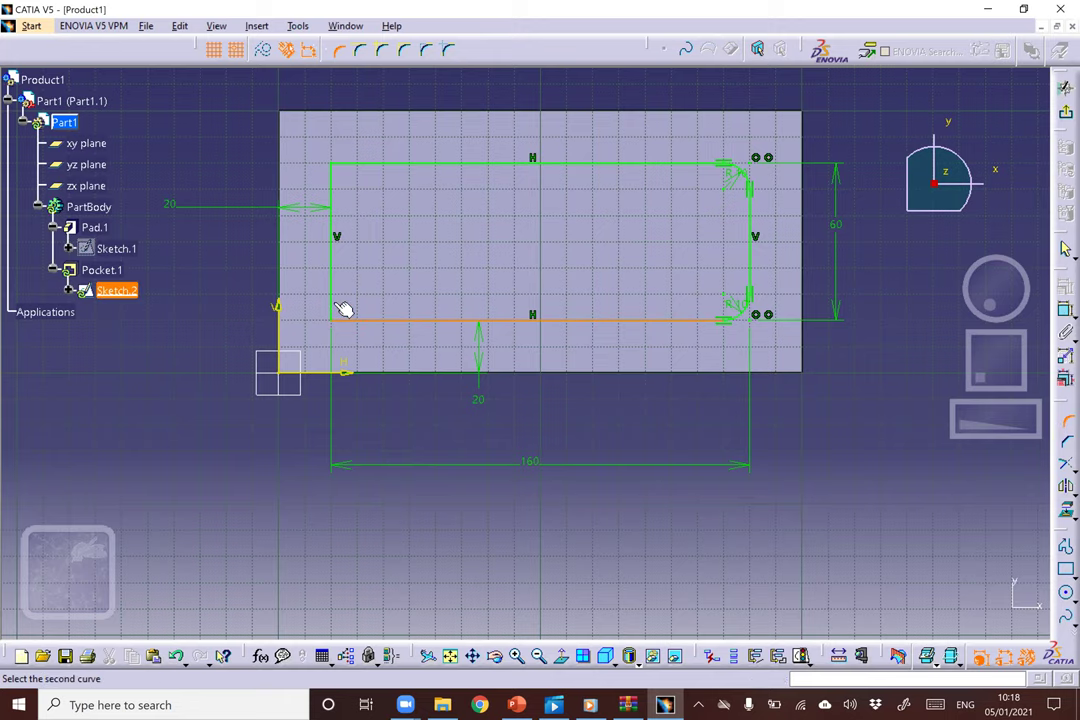
{"action": "left_click", "coordinate": [336, 304]}
{"action": "left_click", "coordinate": [330, 298]}
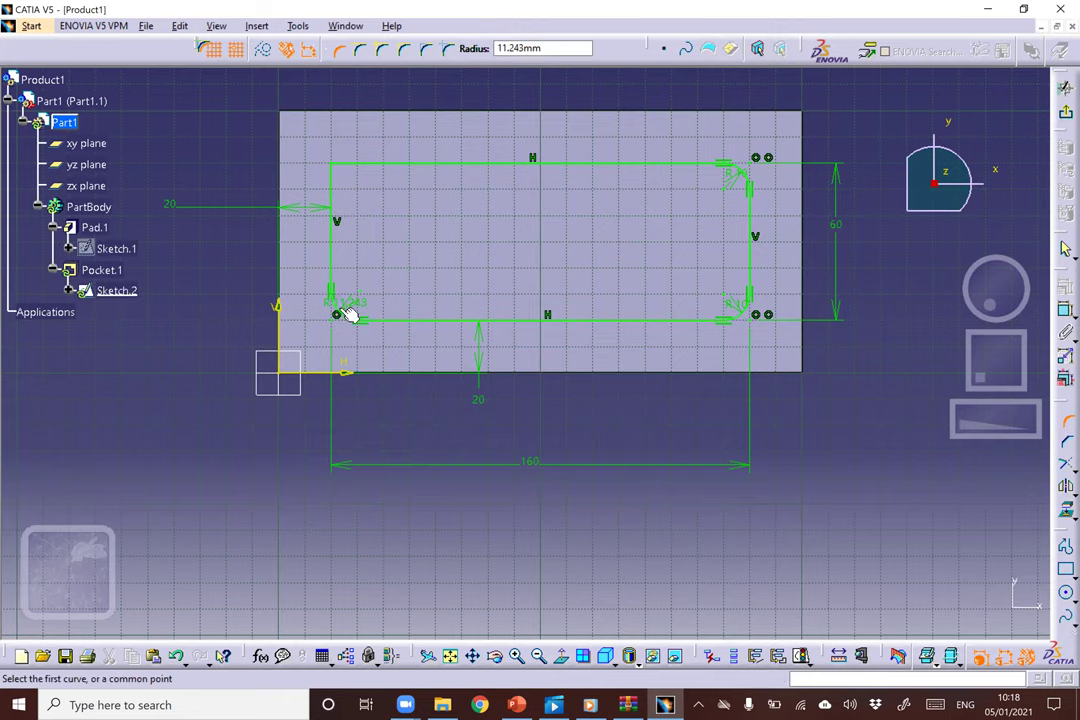
{"action": "double_click", "coordinate": [351, 308]}
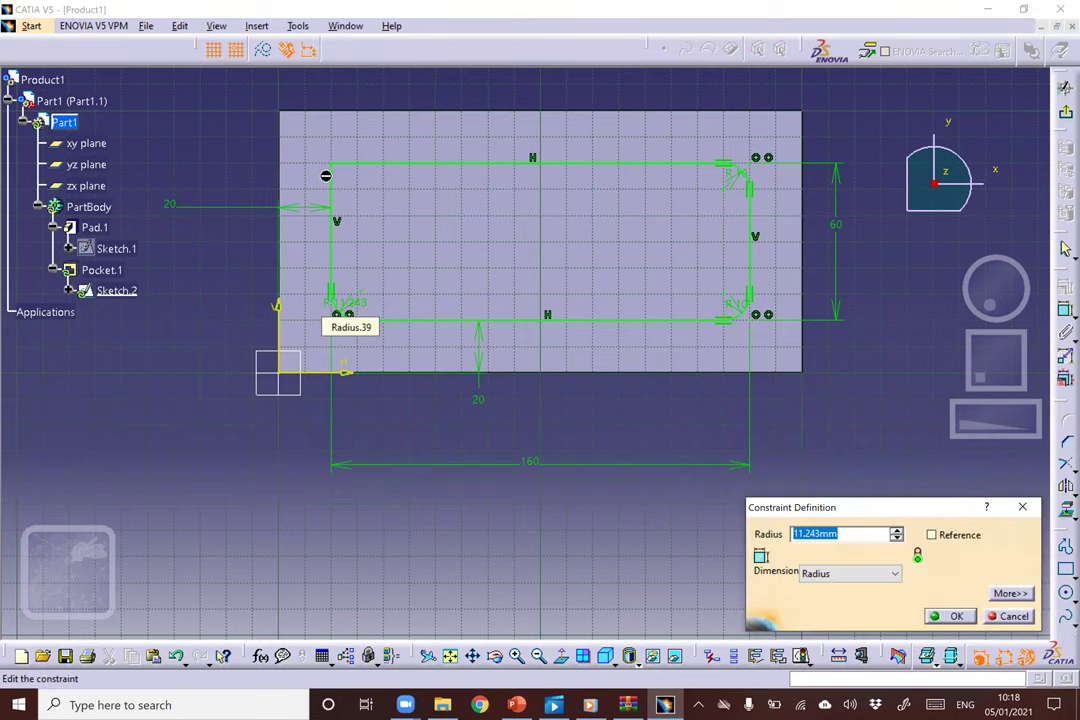
{"action": "key", "text": "Escape"}
Round the inner rectangle's upper-left corner with a 10 mm radius and exit the sketch to update the pocket.
{"action": "left_click", "coordinate": [365, 169]}
{"action": "left_click", "coordinate": [362, 177]}
{"action": "key", "text": "Escape"}
{"action": "double_click", "coordinate": [365, 190]}
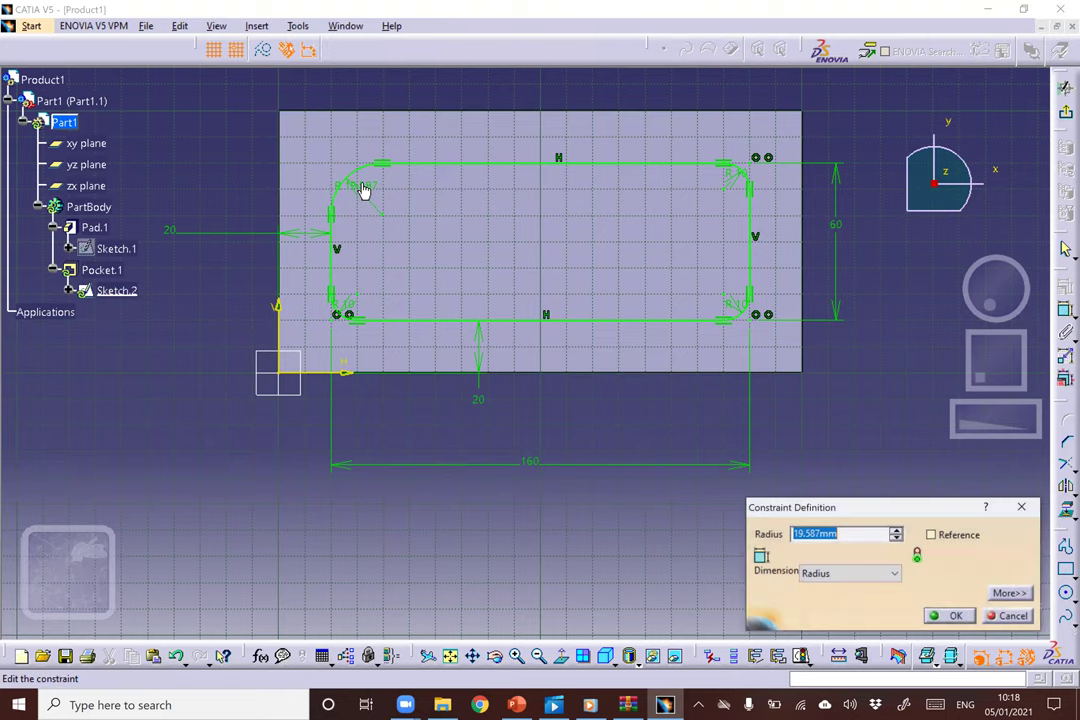
{"action": "type", "text": "10"}
{"action": "key", "text": "Return"}
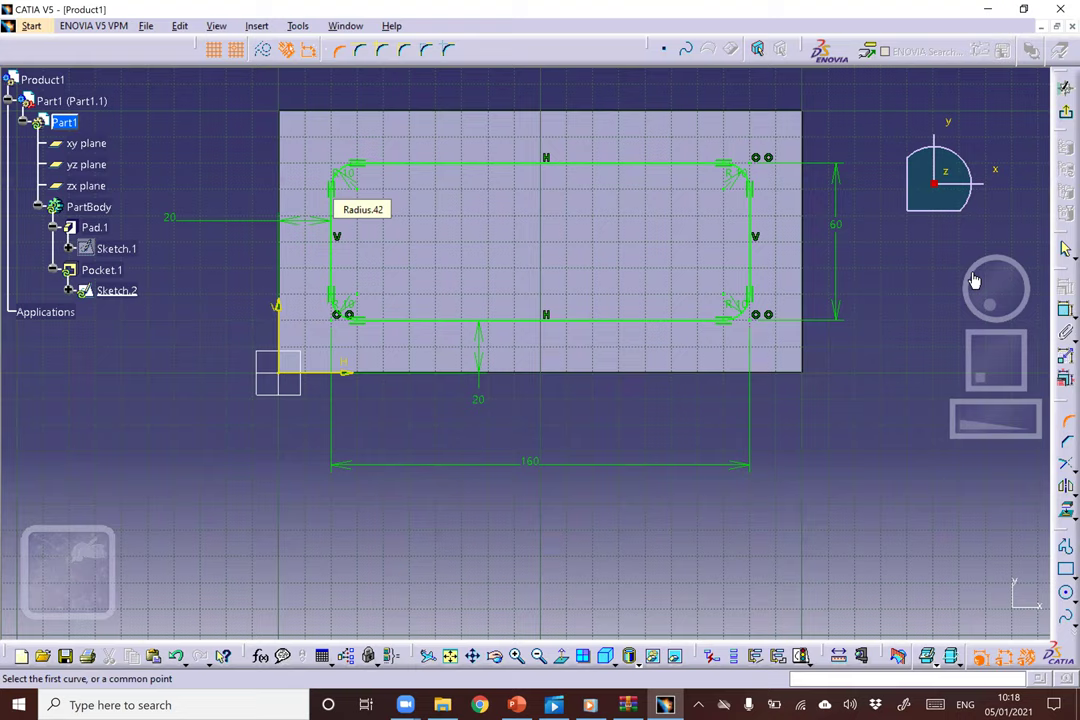
{"action": "left_click", "coordinate": [1064, 112]}
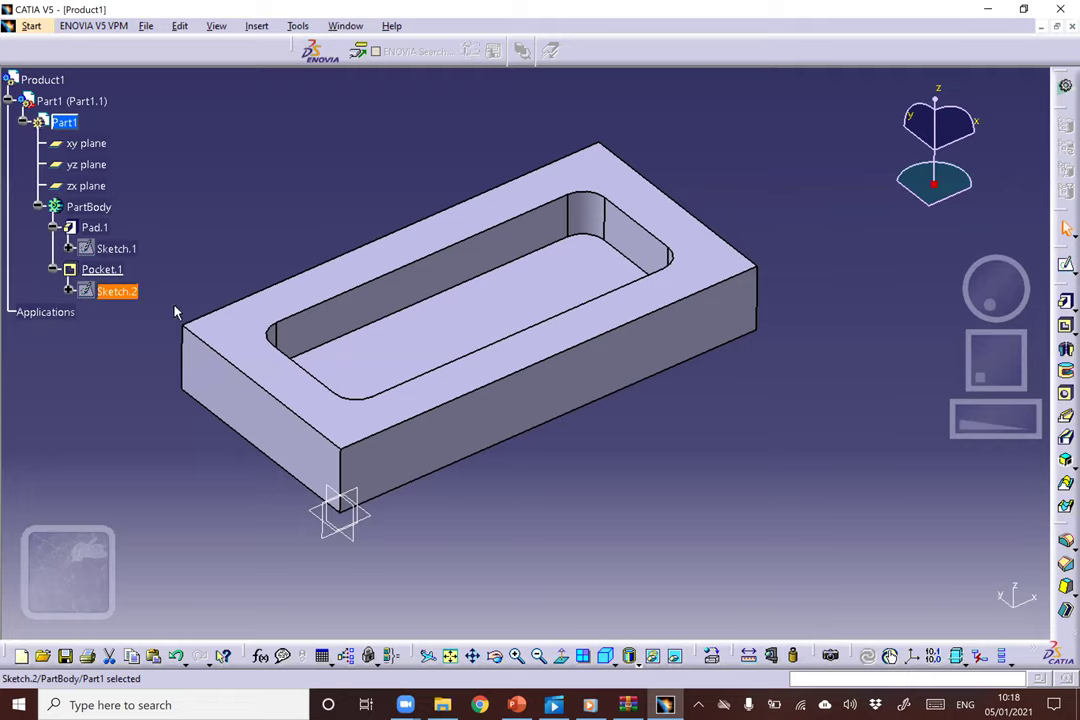
Insert a new body into Part1.
{"action": "left_click", "coordinate": [64, 122]}
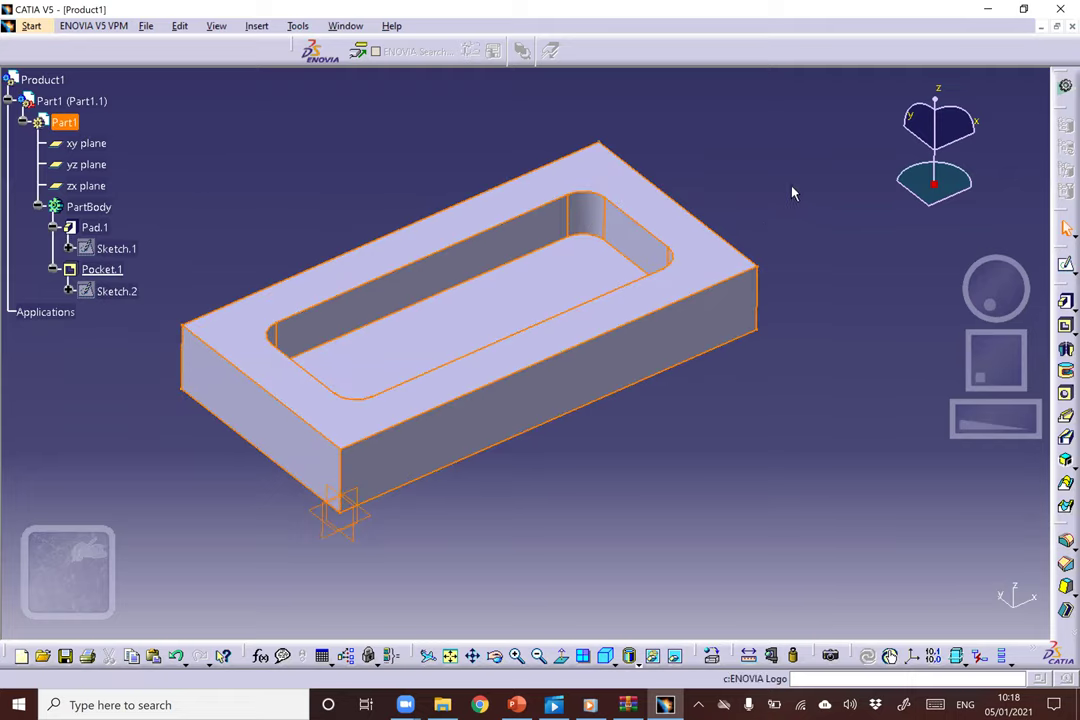
{"action": "left_click", "coordinate": [181, 28]}
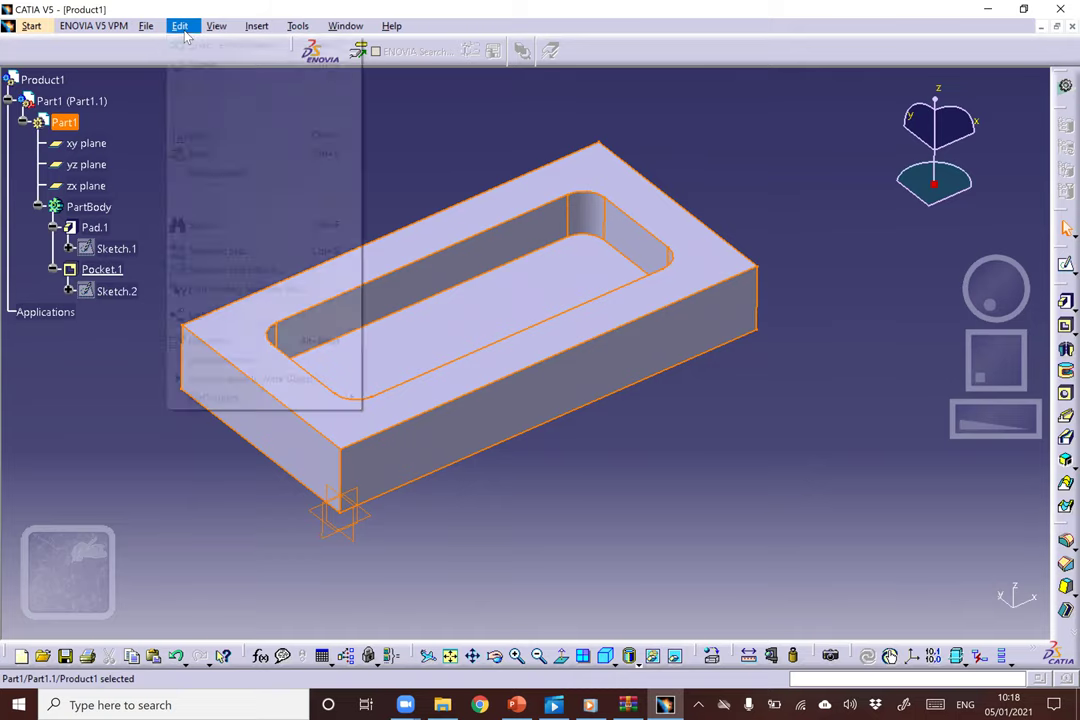
{"action": "left_click", "coordinate": [152, 26]}
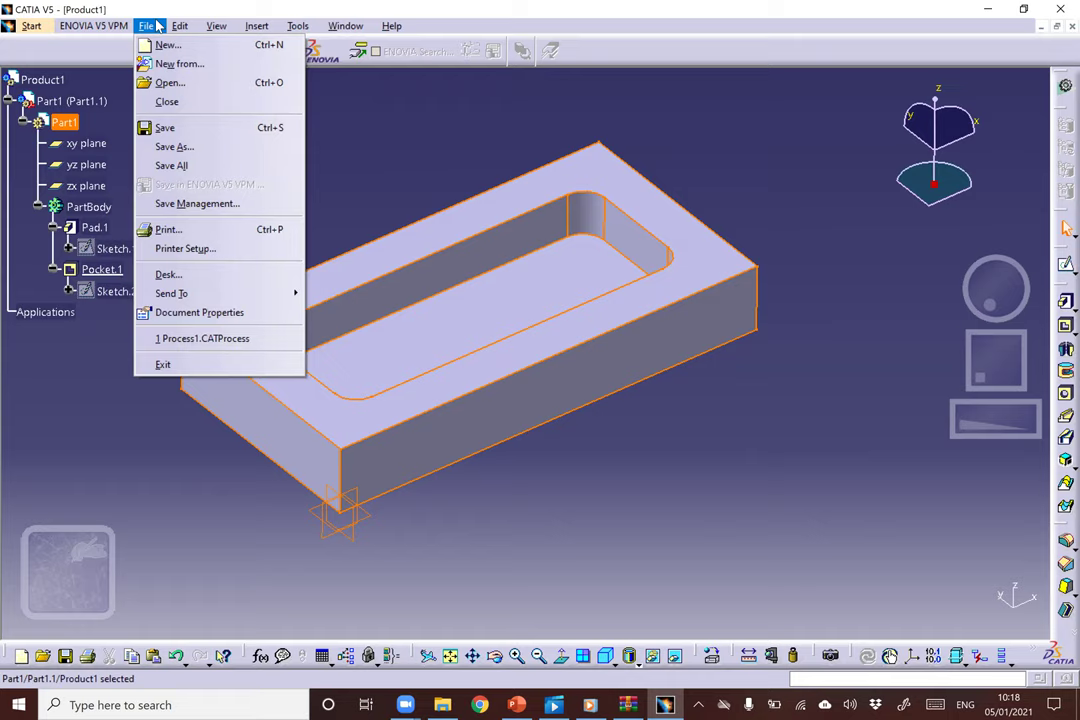
{"action": "left_click", "coordinate": [157, 25]}
{"action": "left_click", "coordinate": [258, 26]}
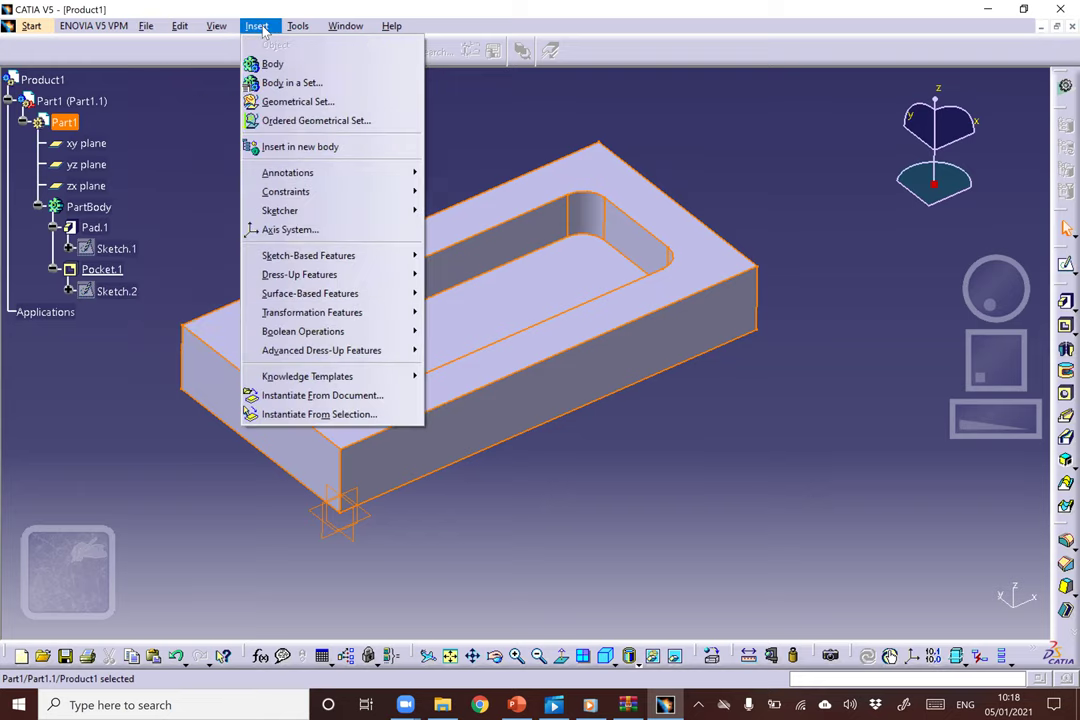
{"action": "left_click", "coordinate": [775, 386]}
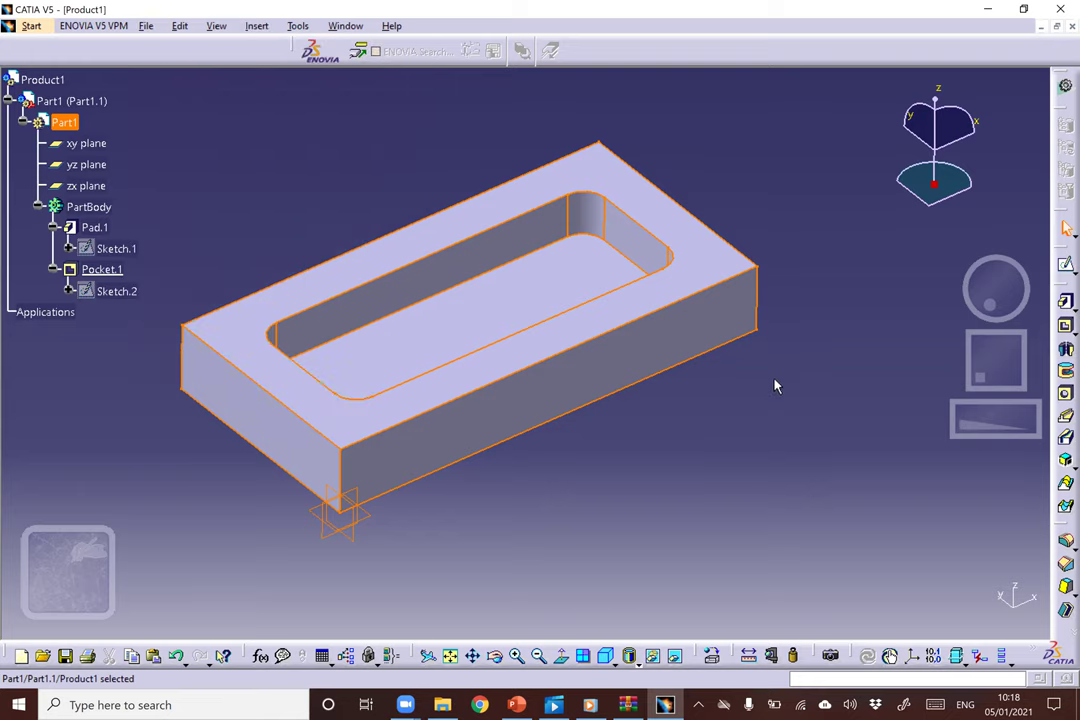
{"action": "left_click", "coordinate": [259, 28]}
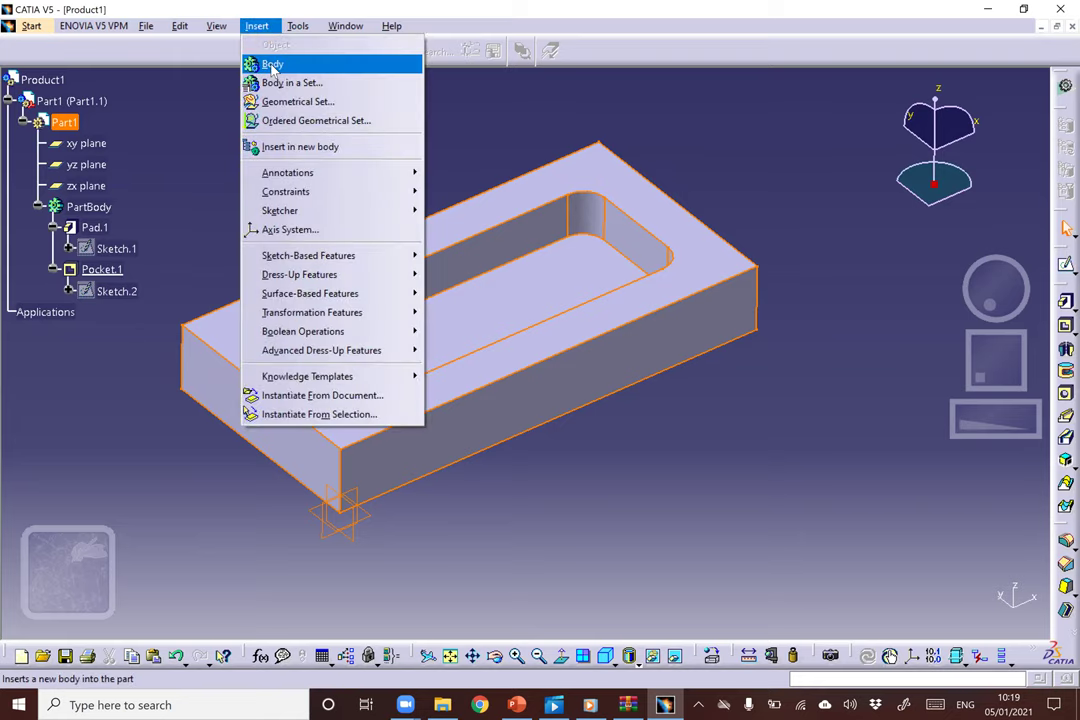
{"action": "left_click", "coordinate": [272, 66]}
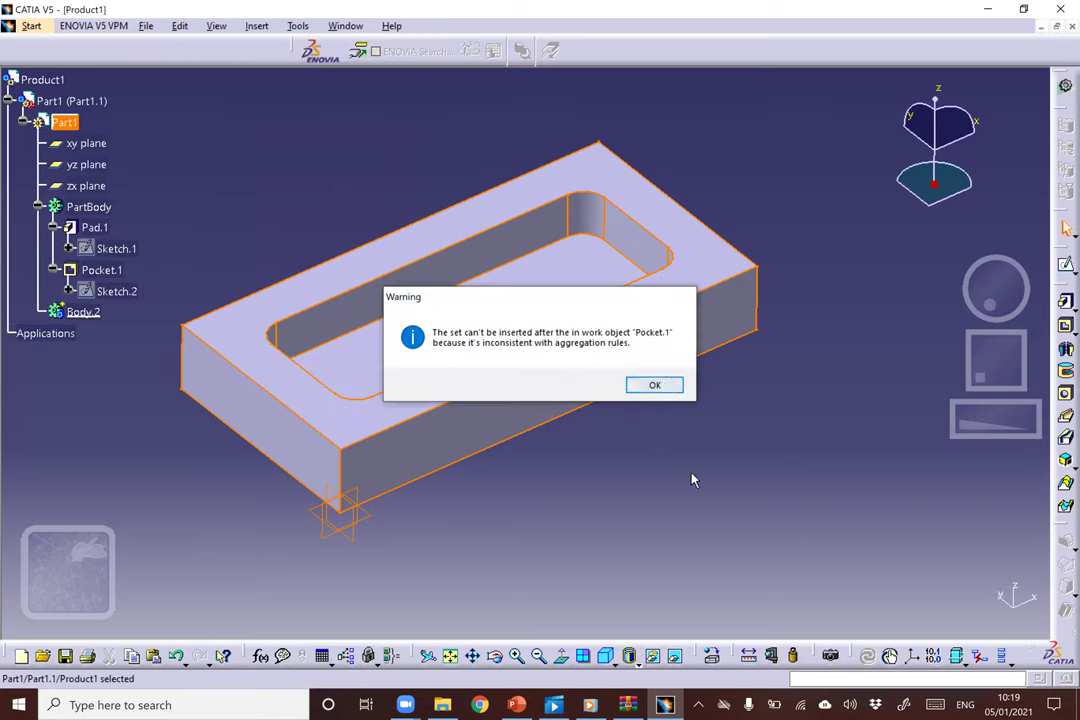
{"action": "key", "text": "Return"}
{"action": "left_click", "coordinate": [641, 482]}
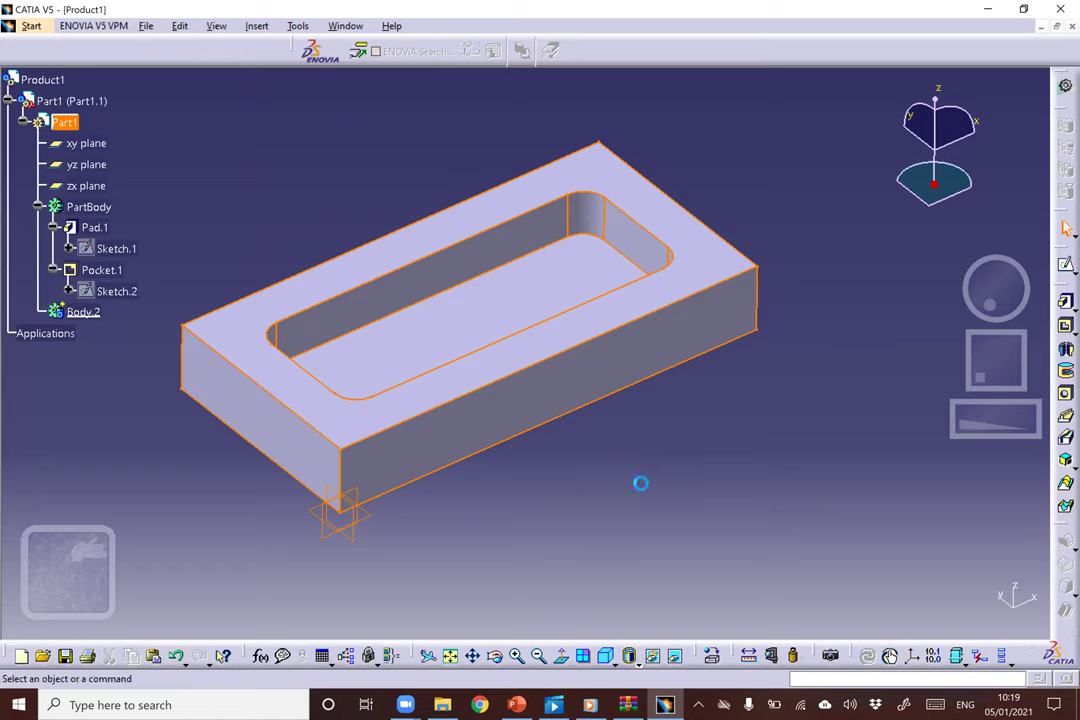
{"action": "left_click", "coordinate": [83, 312]}
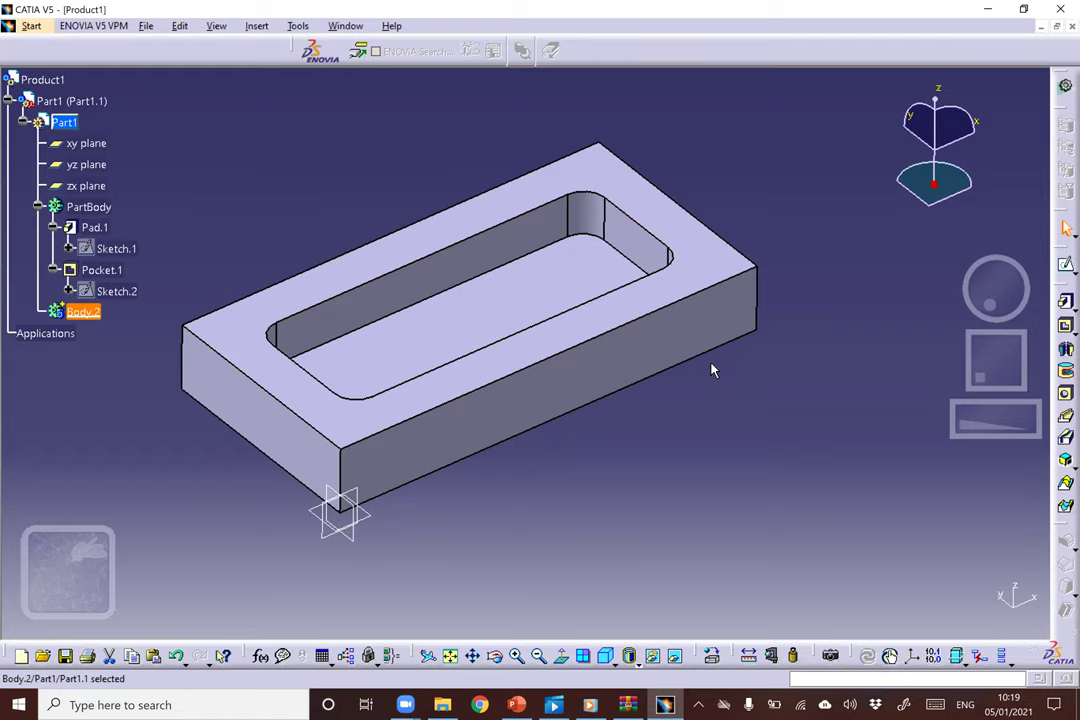
{"action": "left_click", "coordinate": [694, 235]}
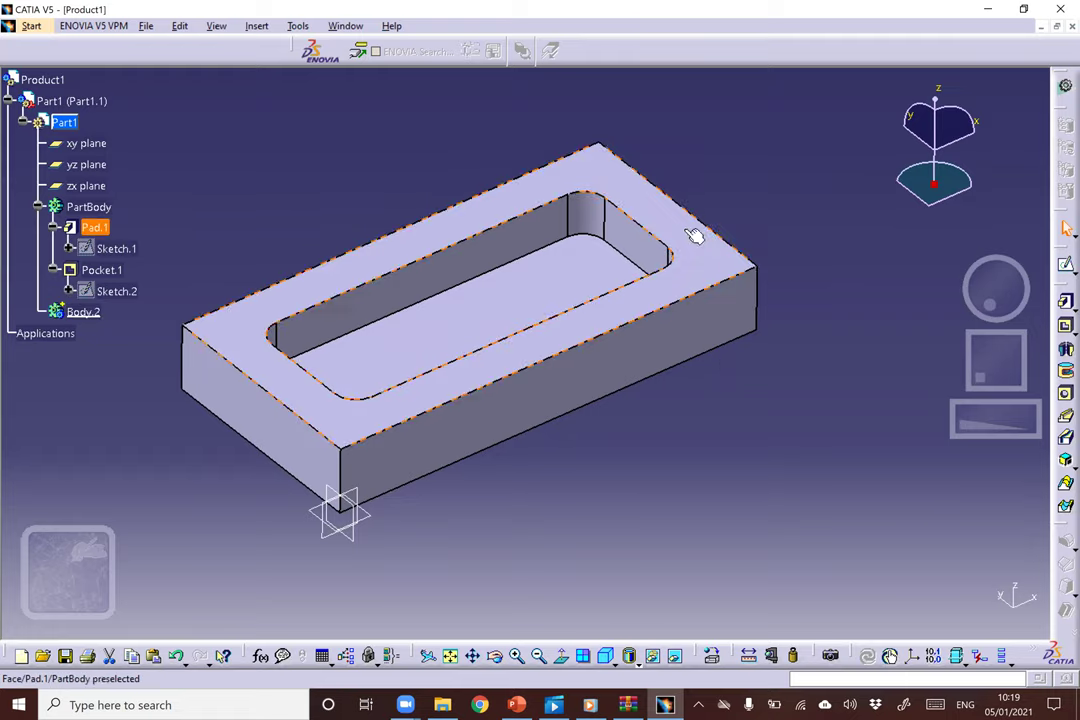
{"action": "left_click", "coordinate": [1064, 265]}
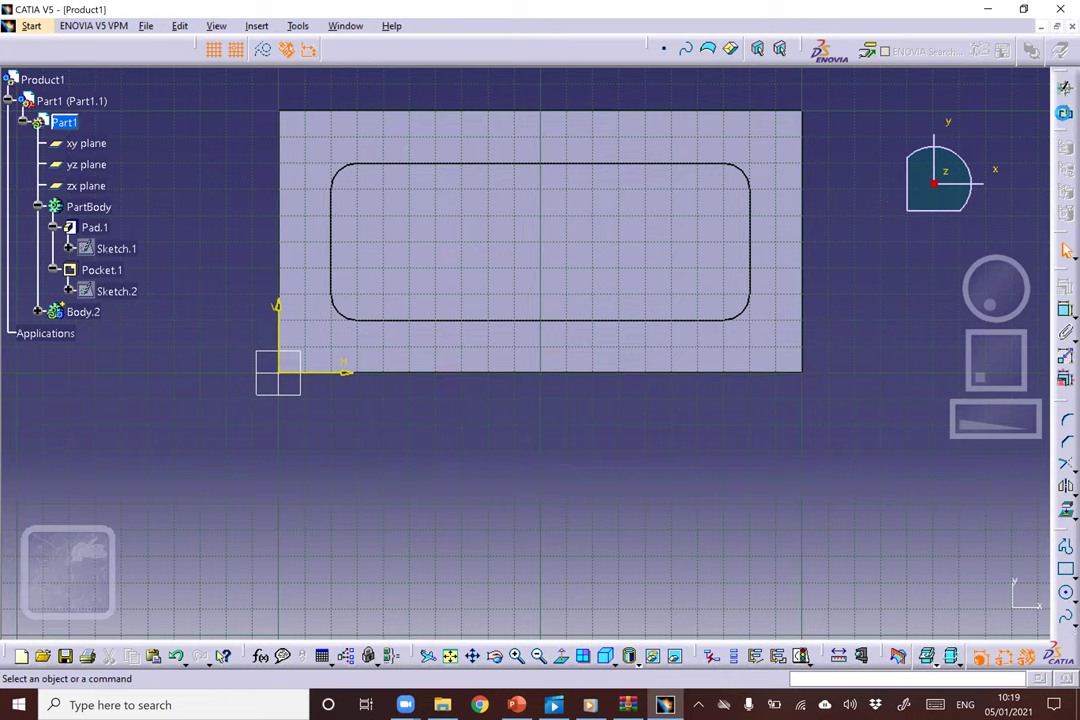
{"action": "left_click", "coordinate": [1064, 113]}
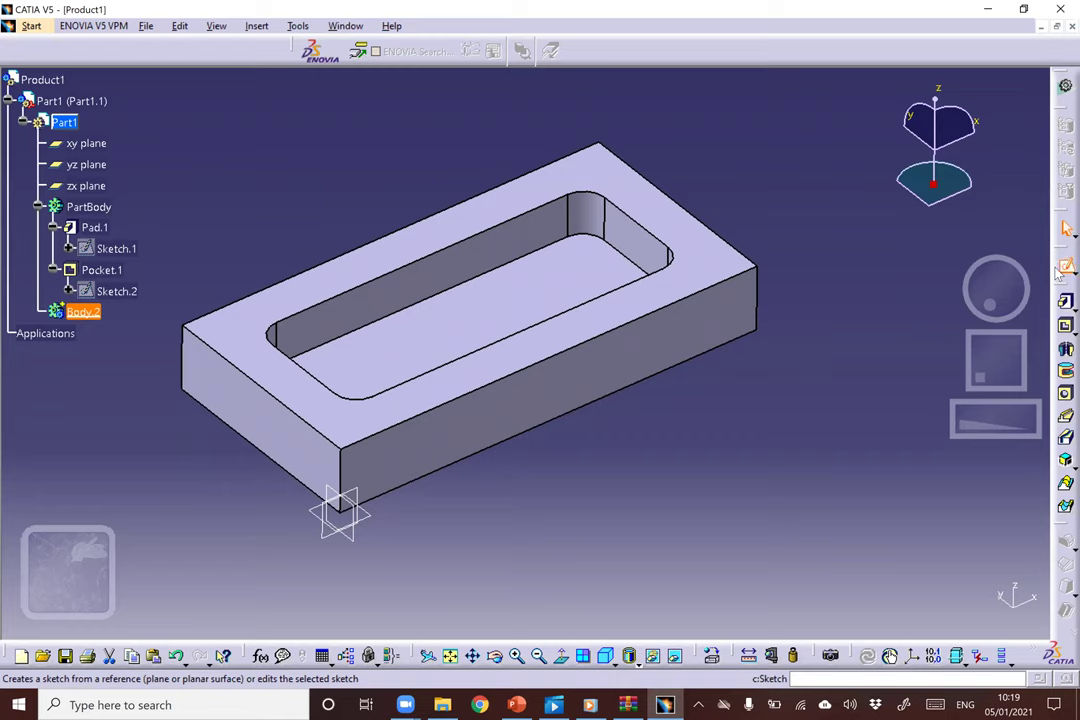
Sketch a rectangle about 200 x 100 mm on the block's top face, following the block's outer edges.
{"action": "left_click", "coordinate": [1064, 268]}
{"action": "left_click", "coordinate": [694, 280]}
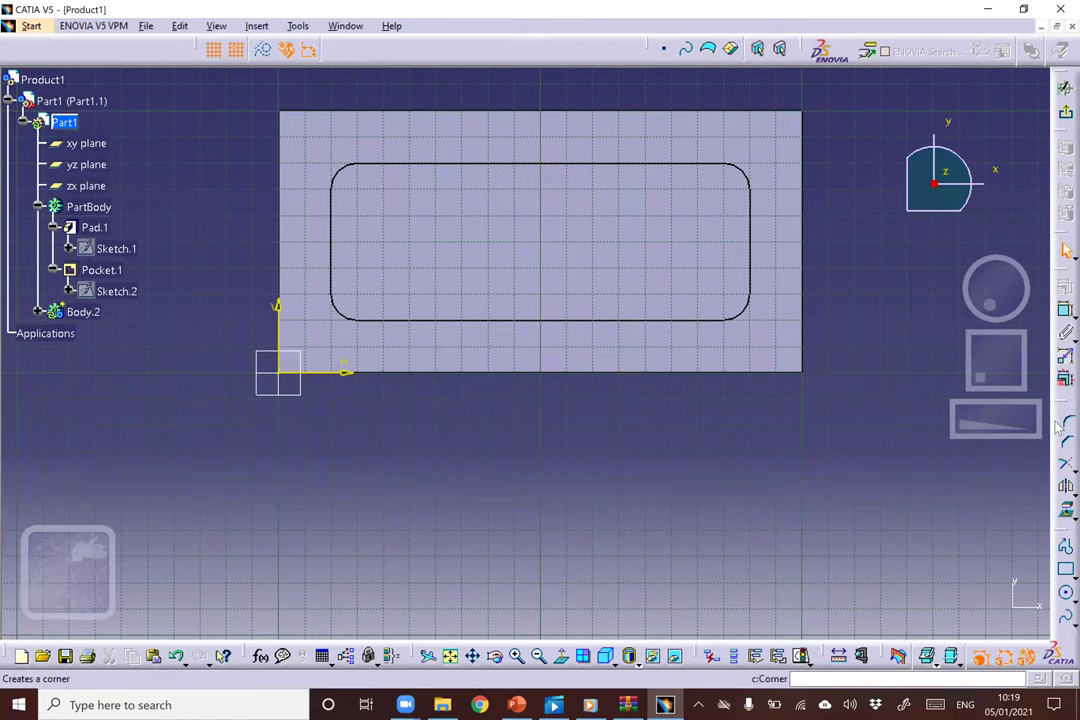
{"action": "left_click", "coordinate": [1066, 568]}
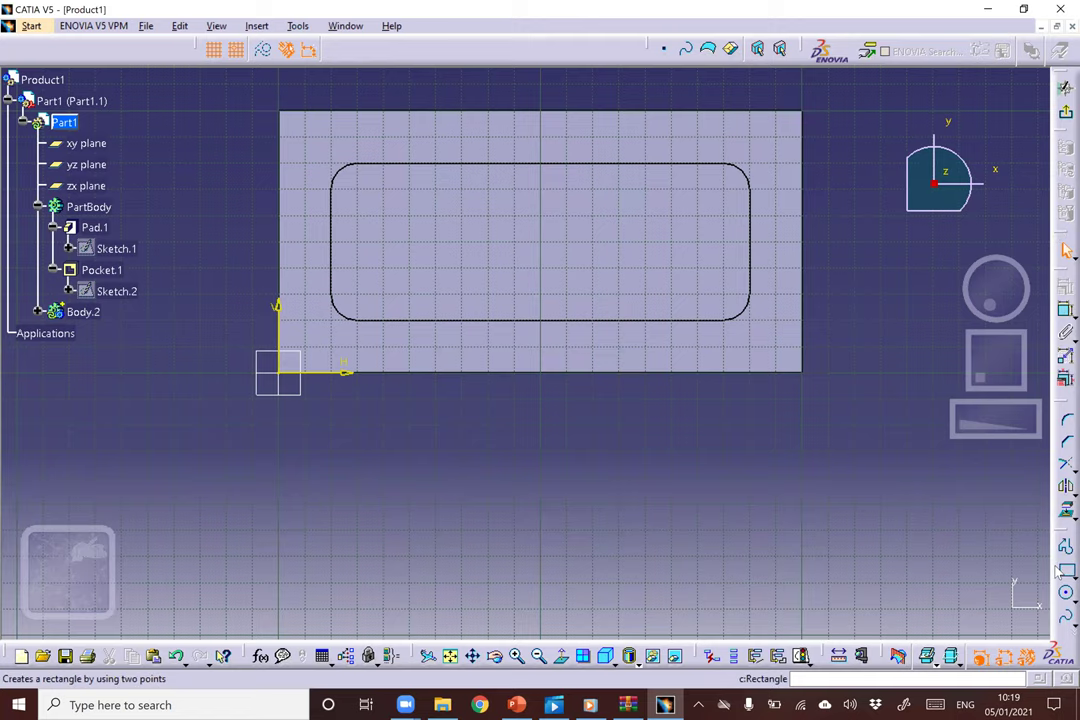
{"action": "left_click", "coordinate": [281, 111]}
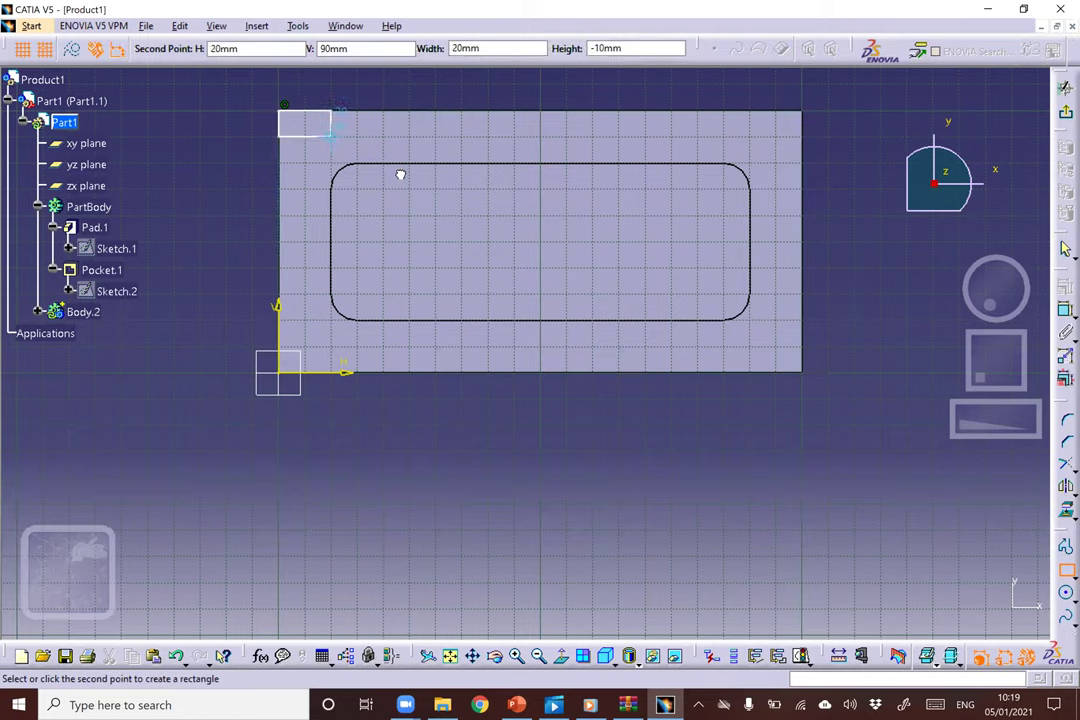
{"action": "left_click", "coordinate": [801, 370]}
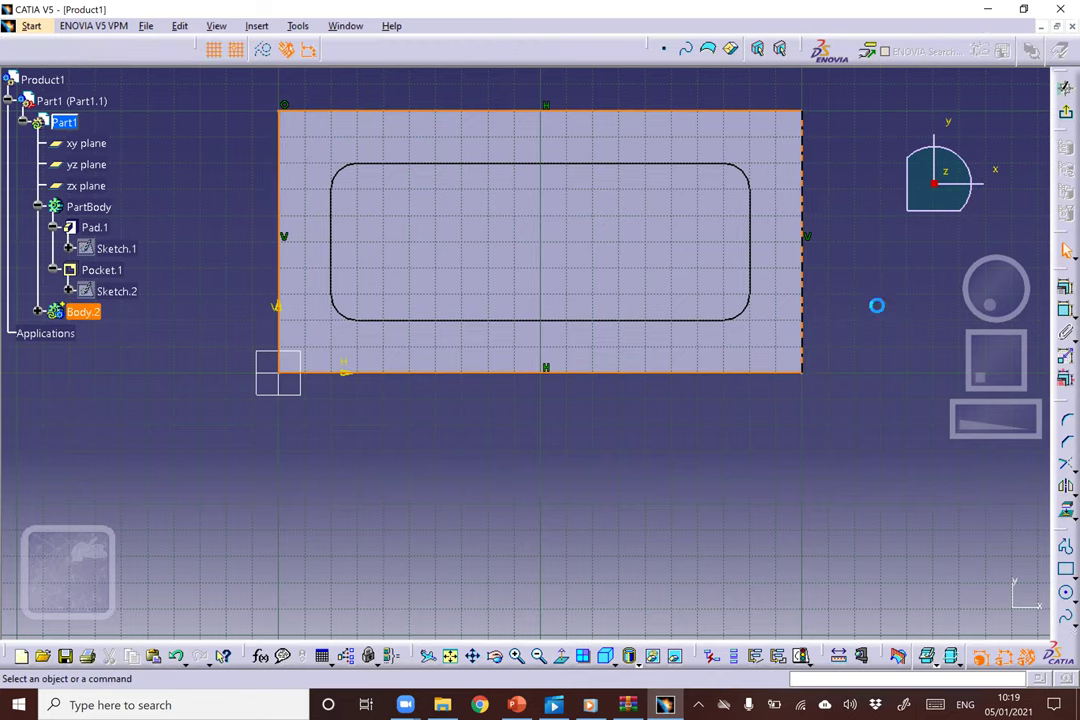
{"action": "left_click", "coordinate": [818, 290]}
Dimension the length of the new rectangle's lower horizontal edge and place the dimension below it.
{"action": "left_click", "coordinate": [1065, 310]}
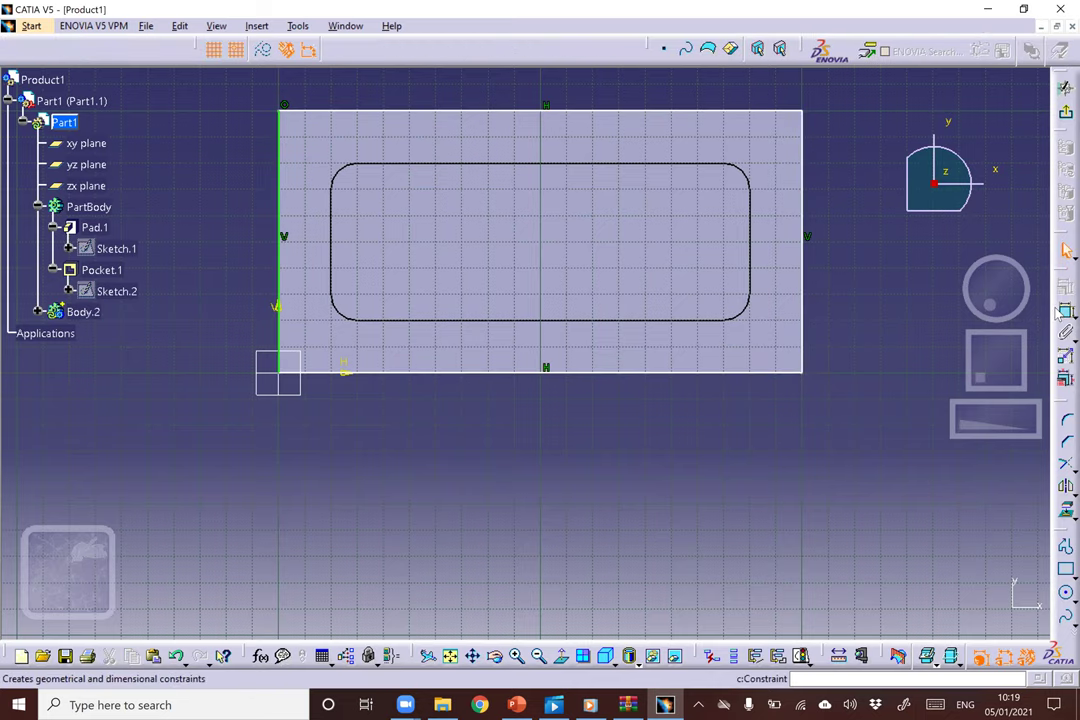
{"action": "left_click", "coordinate": [686, 376]}
{"action": "left_click", "coordinate": [630, 420]}
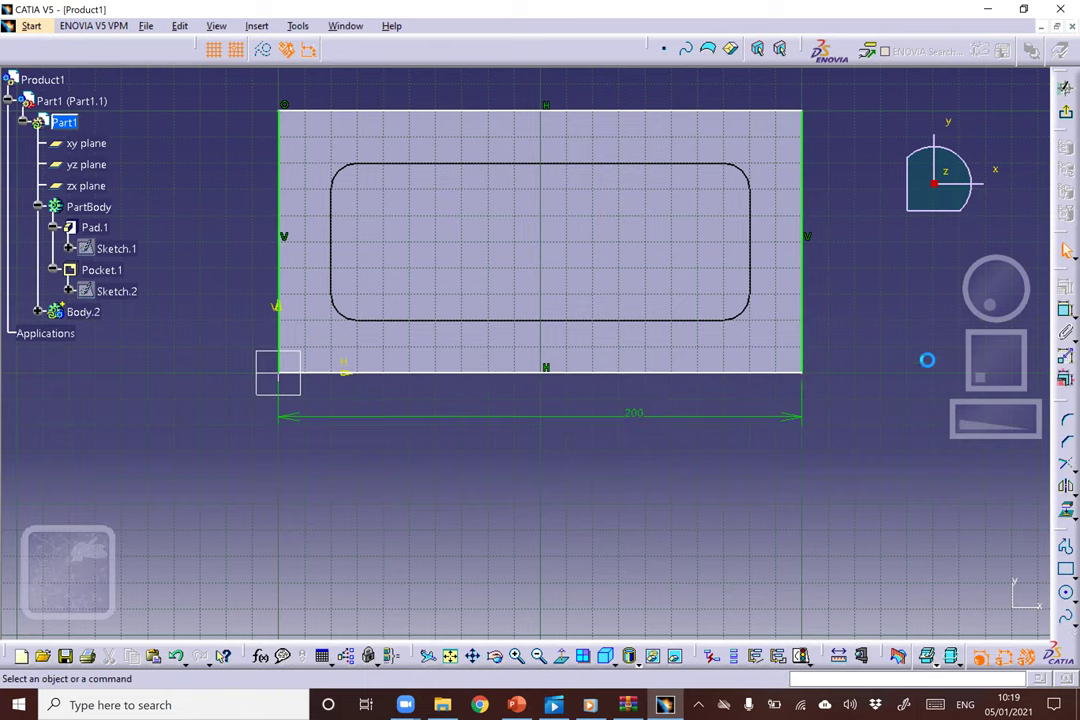
{"action": "left_click", "coordinate": [1040, 323]}
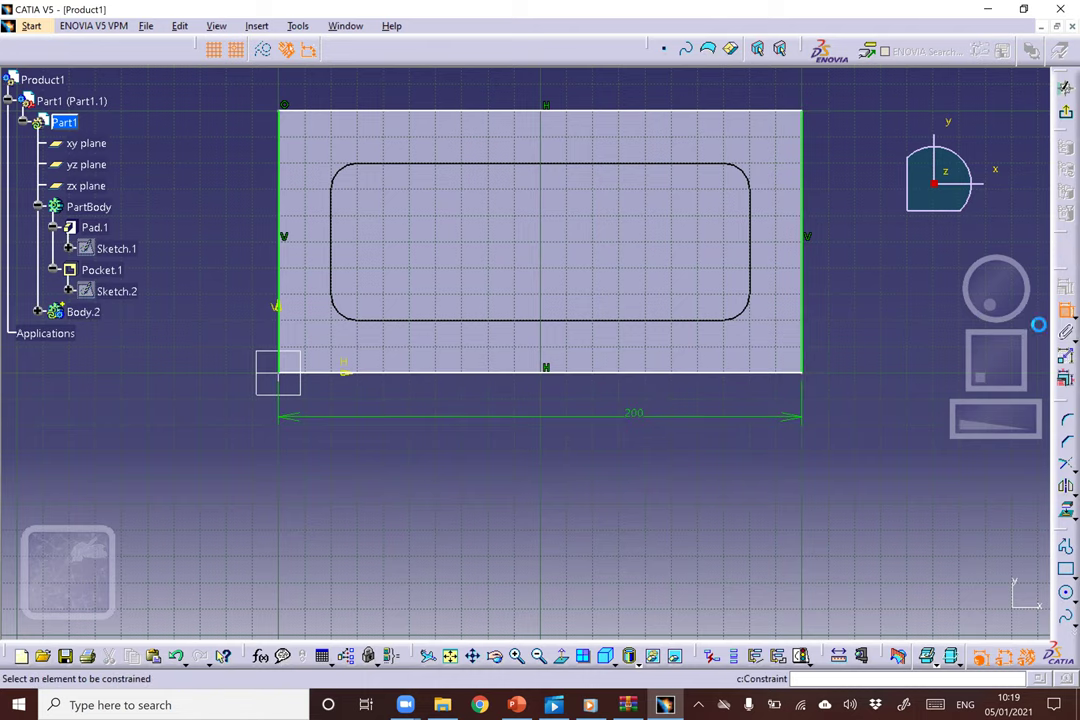
{"action": "left_click", "coordinate": [560, 111]}
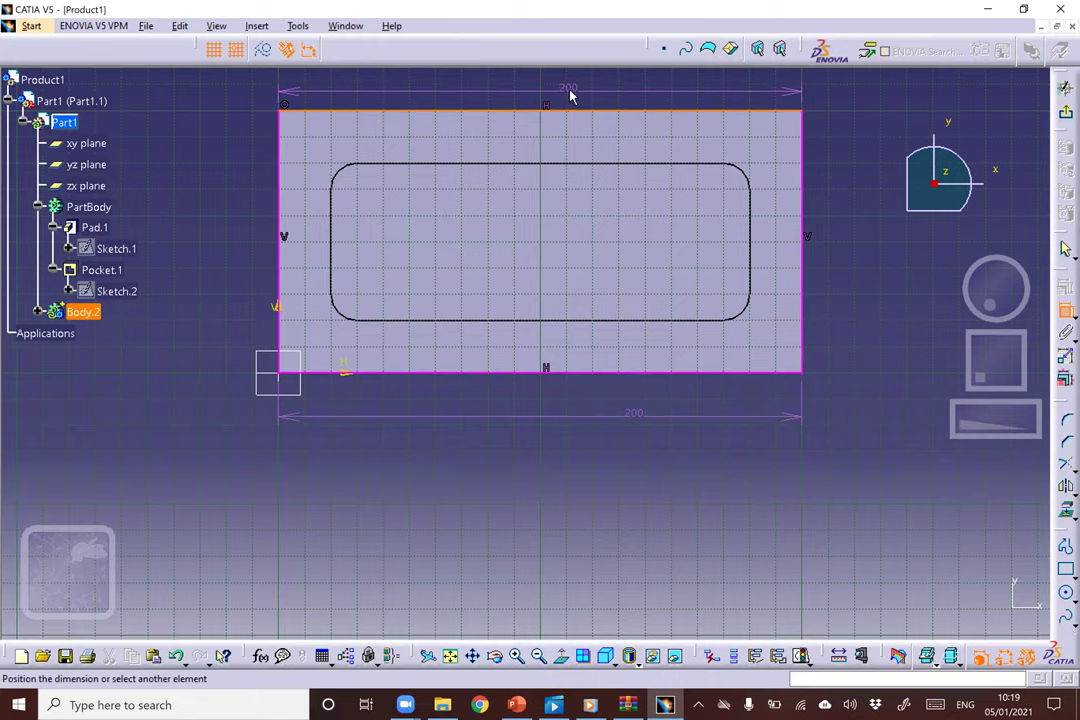
{"action": "left_click", "coordinate": [568, 100]}
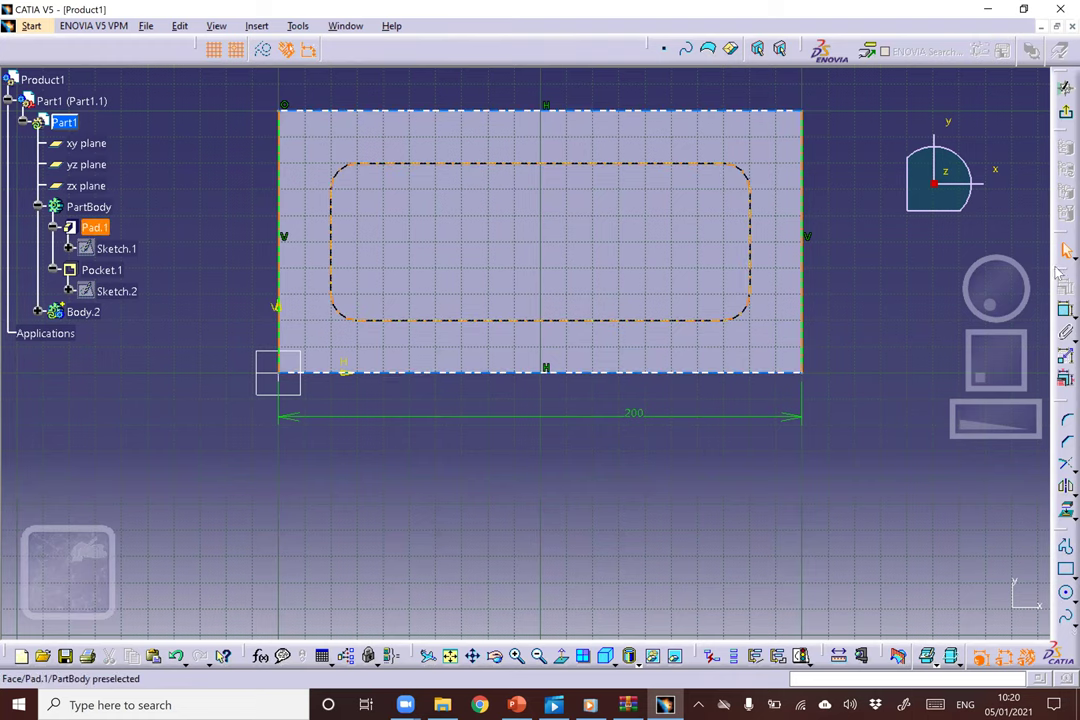
Dimension the height of the rectangle along its right vertical edge.
{"action": "left_click", "coordinate": [1064, 311]}
{"action": "left_click", "coordinate": [806, 292]}
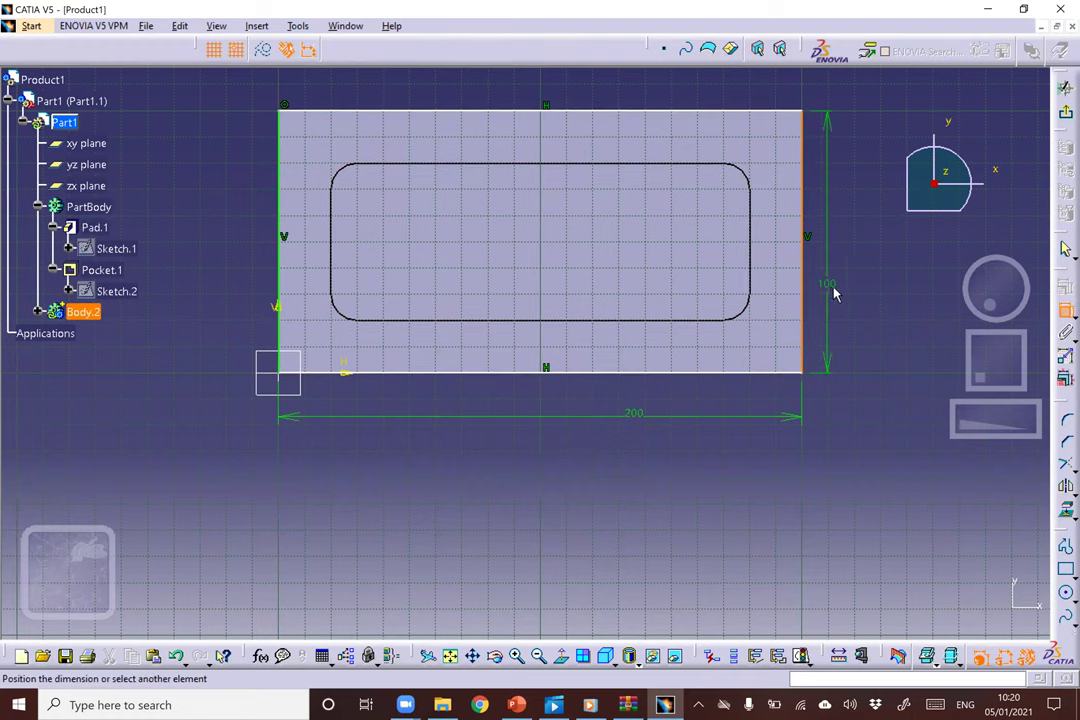
{"action": "left_click", "coordinate": [841, 296]}
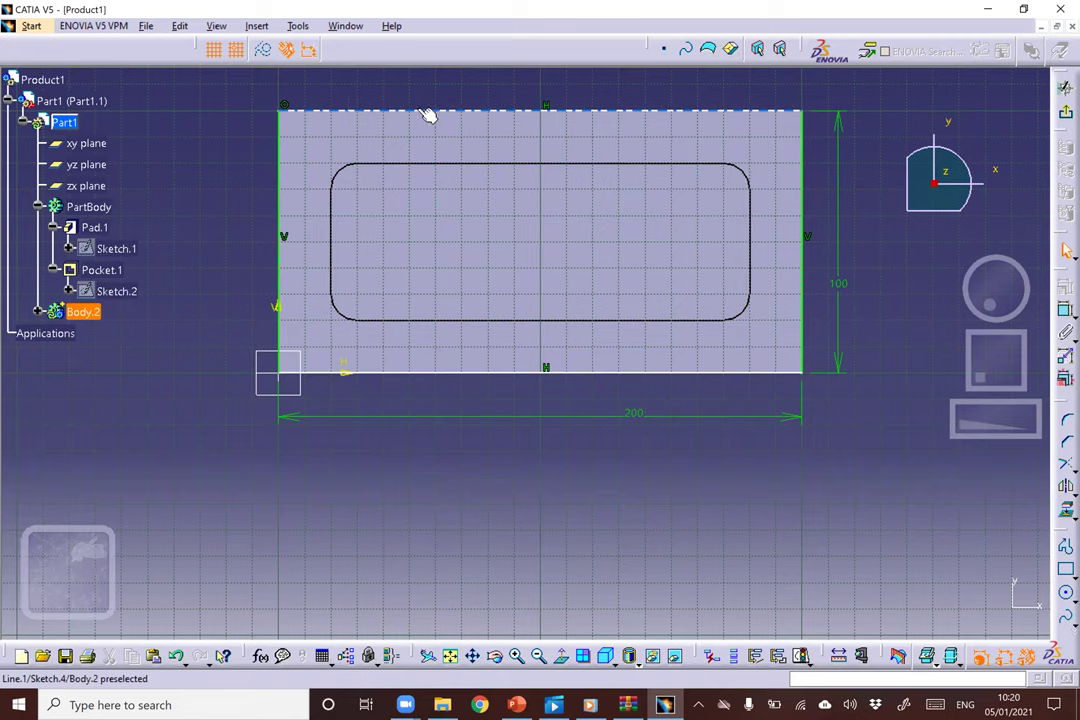
Test the rectangle's vertical freedom, constrain its lower edge coincident with the horizontal axis, and exit the sketch.
{"action": "left_click_drag", "start_coordinate": [438, 118], "coordinate": [403, 205]}
{"action": "left_click", "coordinate": [360, 374]}
{"action": "left_click", "coordinate": [673, 453], "text": "ctrl"}
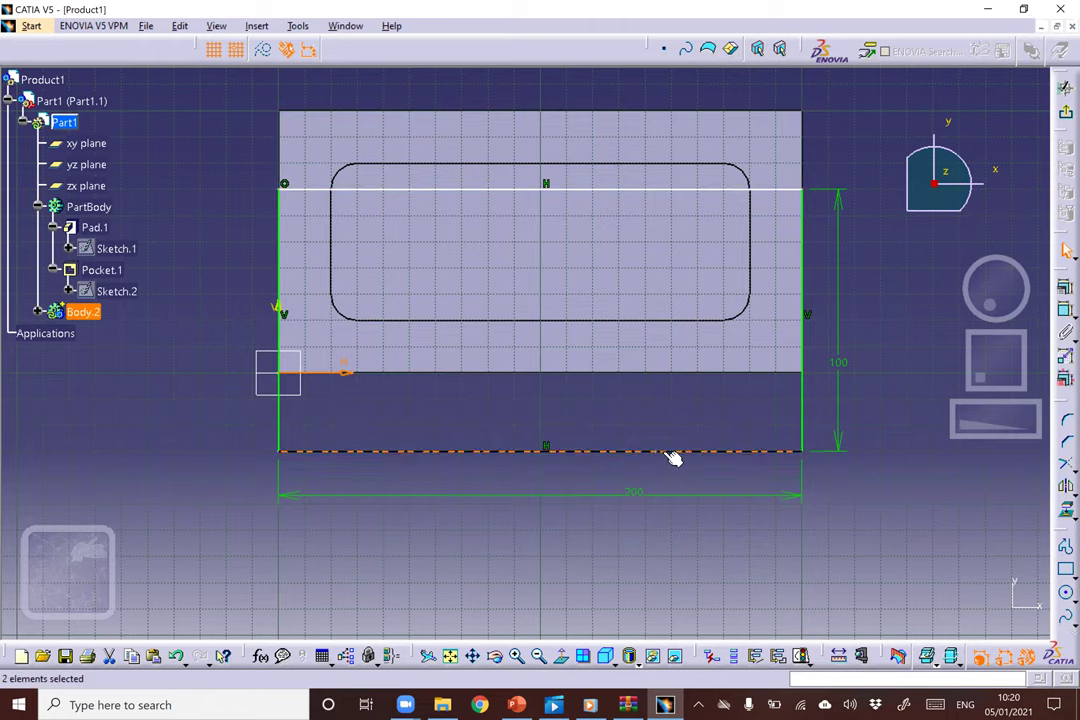
{"action": "left_click", "coordinate": [1065, 355]}
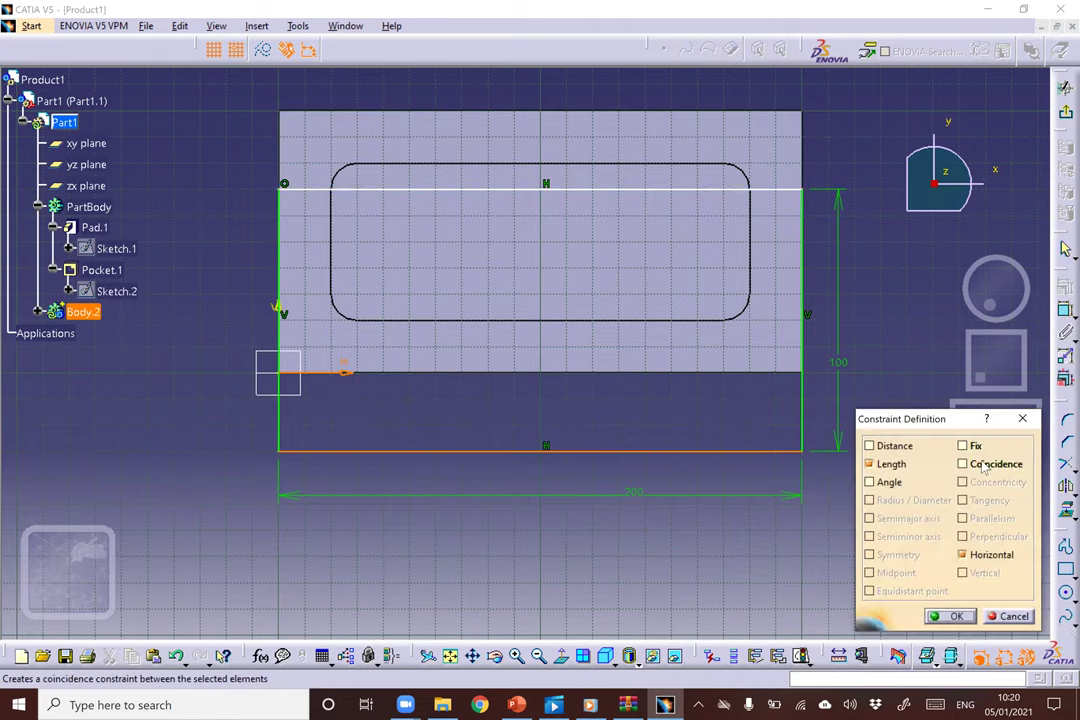
{"action": "left_click", "coordinate": [985, 466]}
{"action": "key", "text": "Return"}
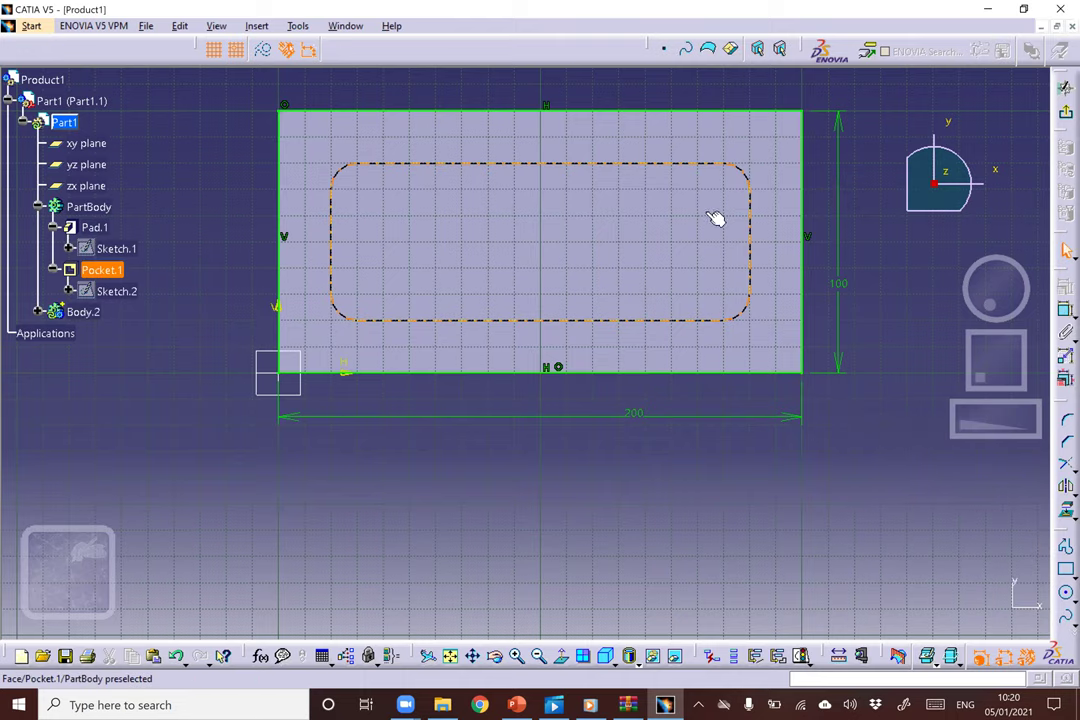
{"action": "left_click", "coordinate": [1062, 117]}
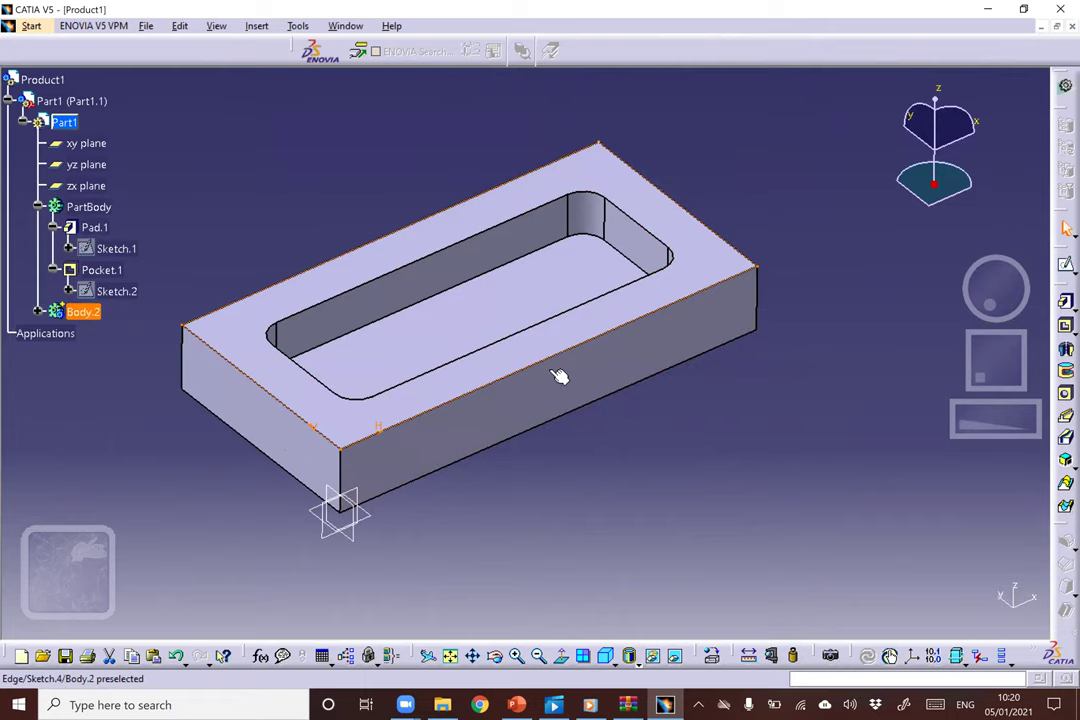
Pad the new rectangle sketch 40 mm in the reversed direction, down through the block.
{"action": "left_click", "coordinate": [1064, 302]}
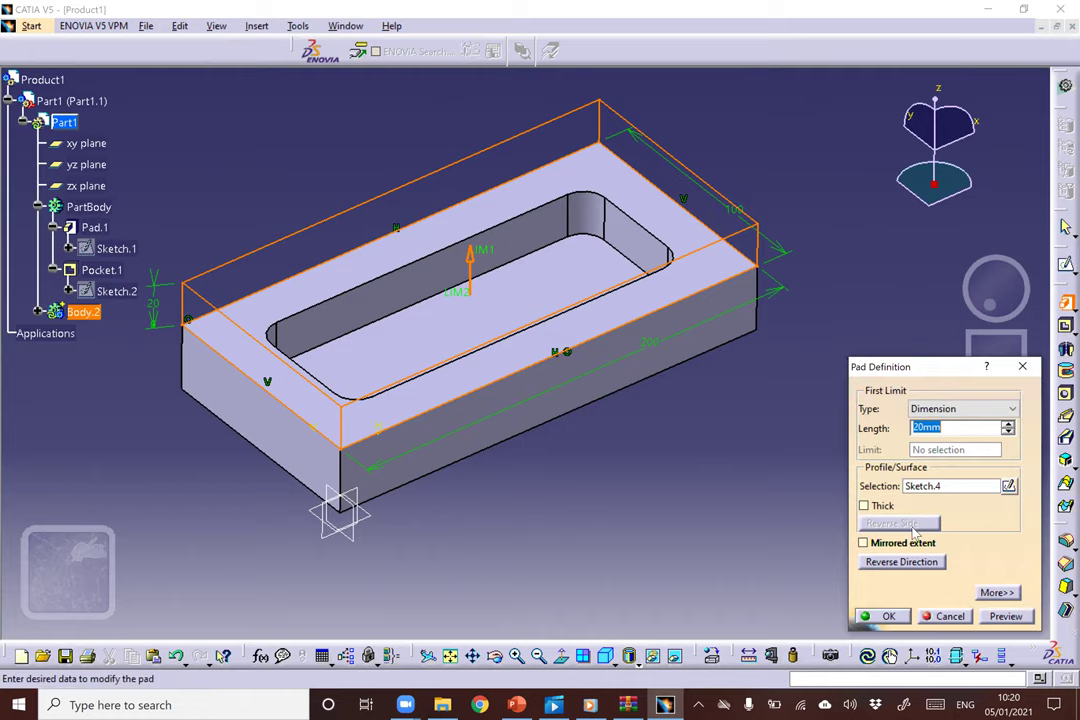
{"action": "left_click", "coordinate": [899, 563]}
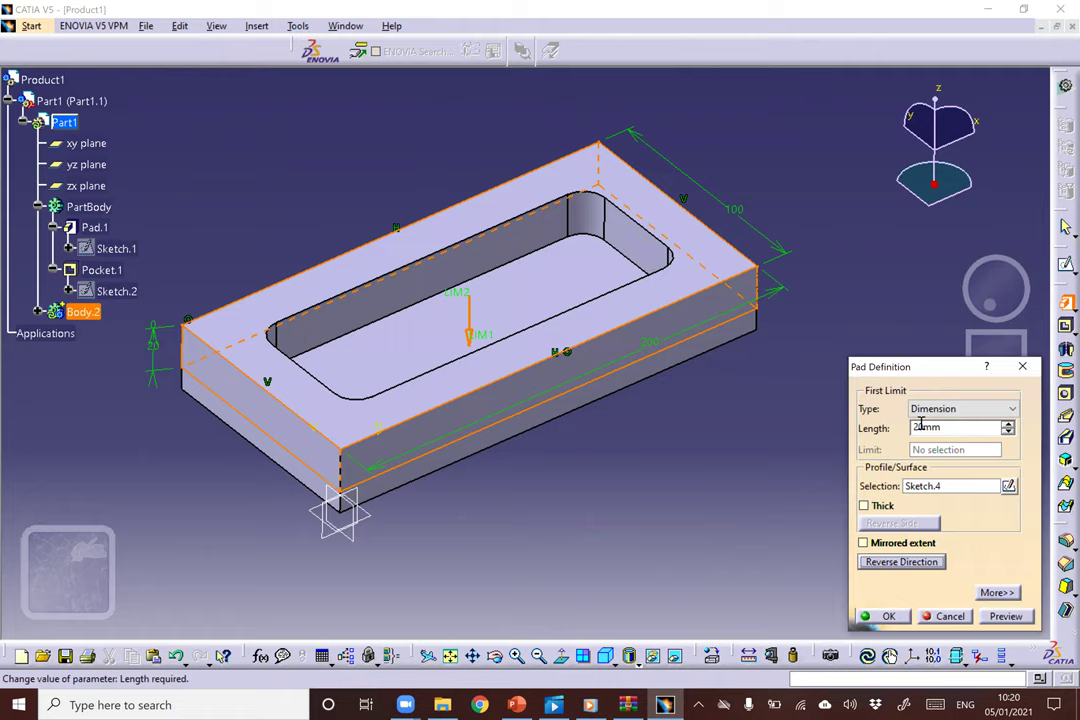
{"action": "left_click_drag", "start_coordinate": [925, 427], "coordinate": [904, 428]}
{"action": "type", "text": "4"}
{"action": "key", "text": "Return"}
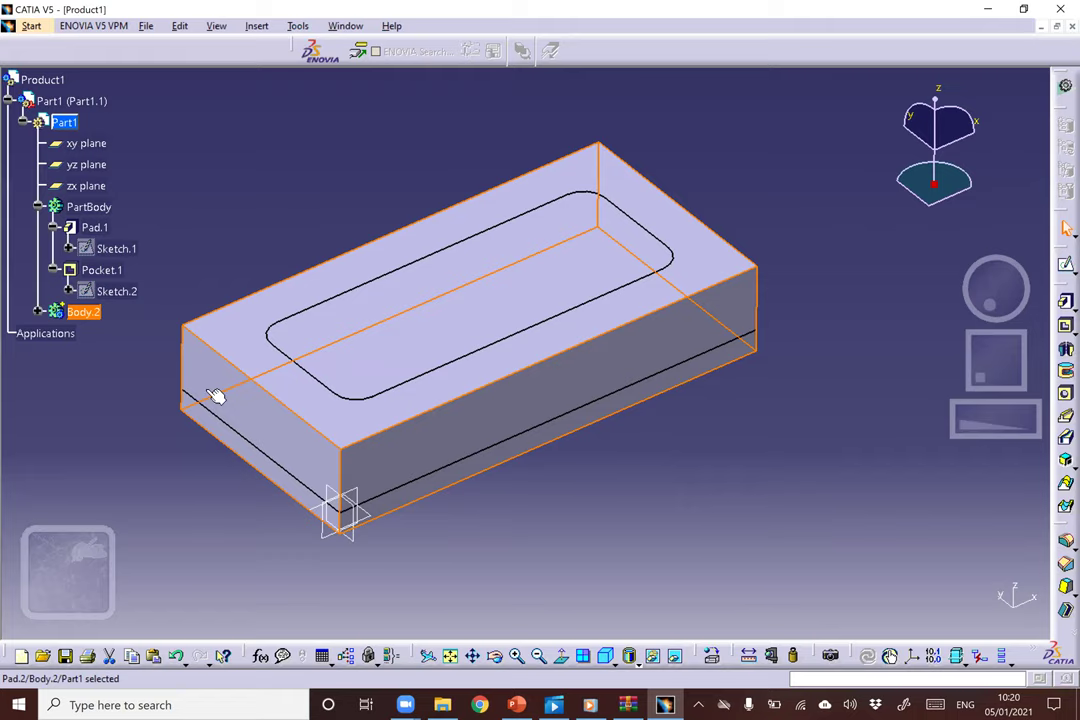
Give Body.2's pad a yellow fill and make it semi-transparent in its graphic properties.
{"action": "left_click", "coordinate": [38, 314]}
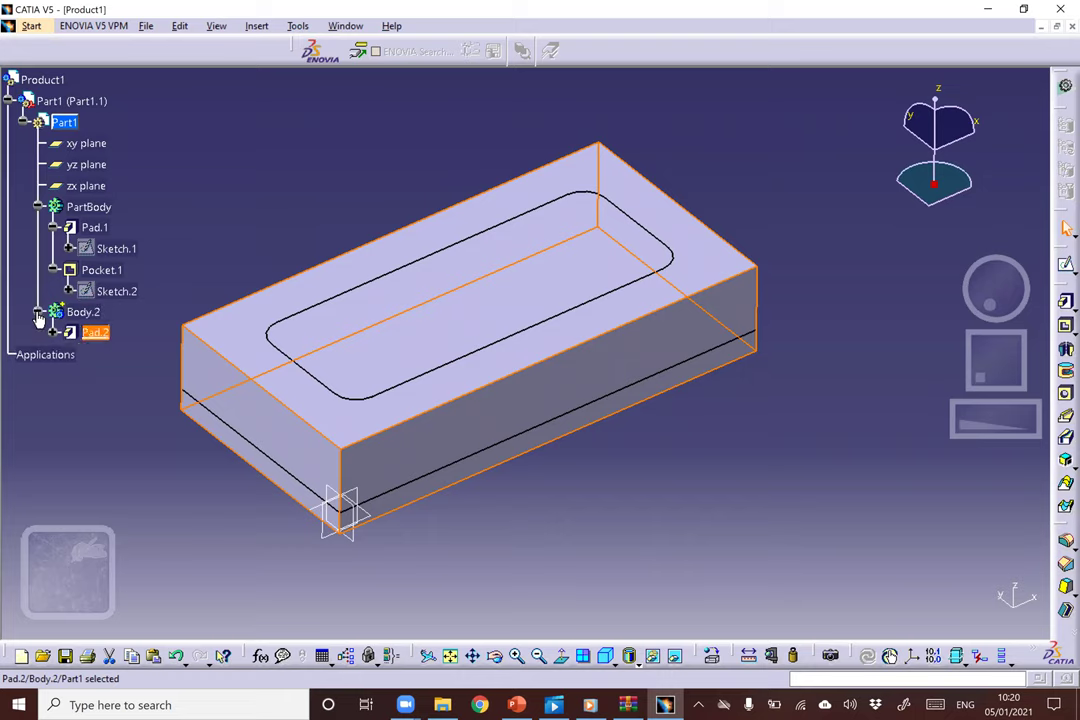
{"action": "right_click", "coordinate": [97, 331]}
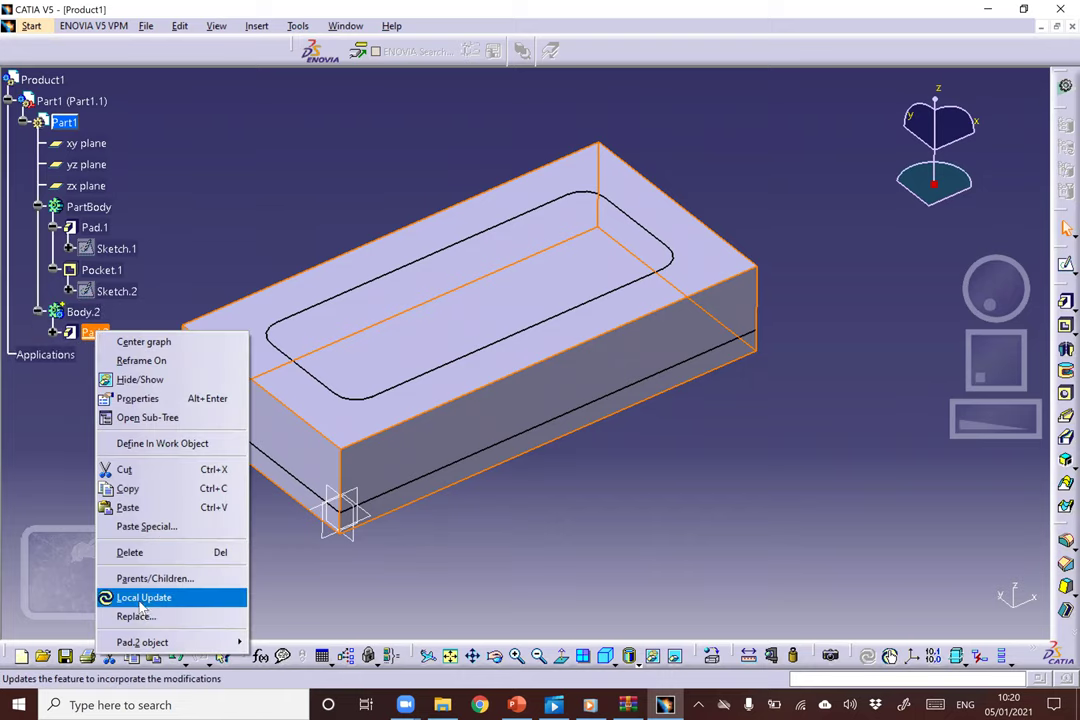
{"action": "left_click", "coordinate": [137, 398]}
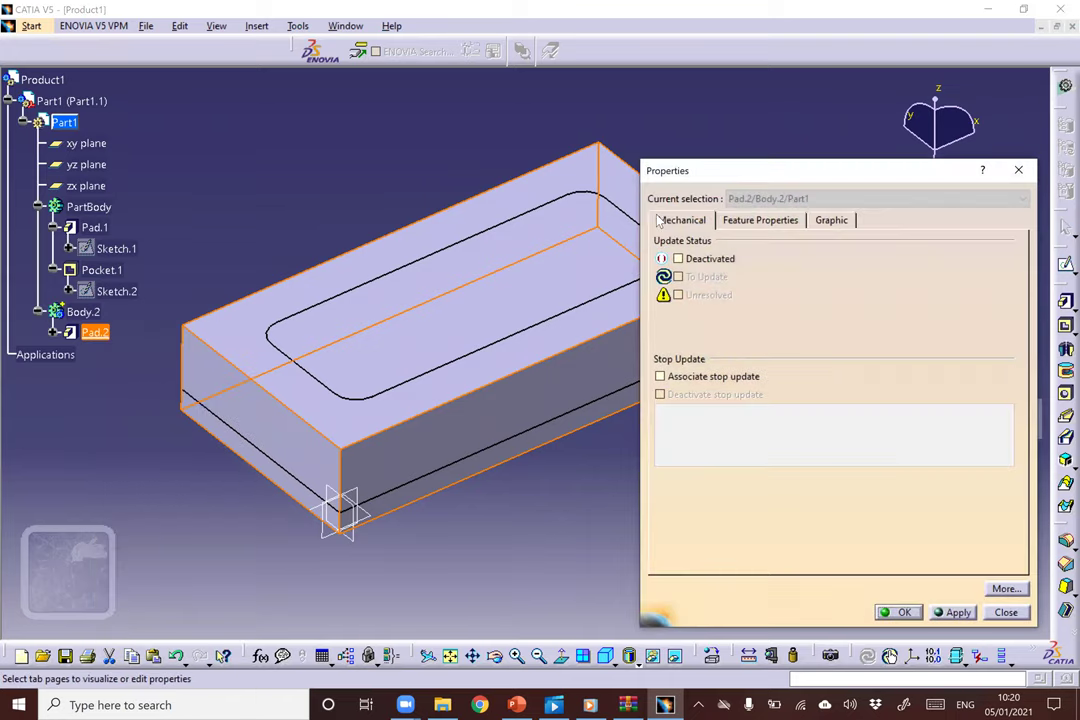
{"action": "left_click", "coordinate": [772, 220]}
{"action": "left_click", "coordinate": [830, 219]}
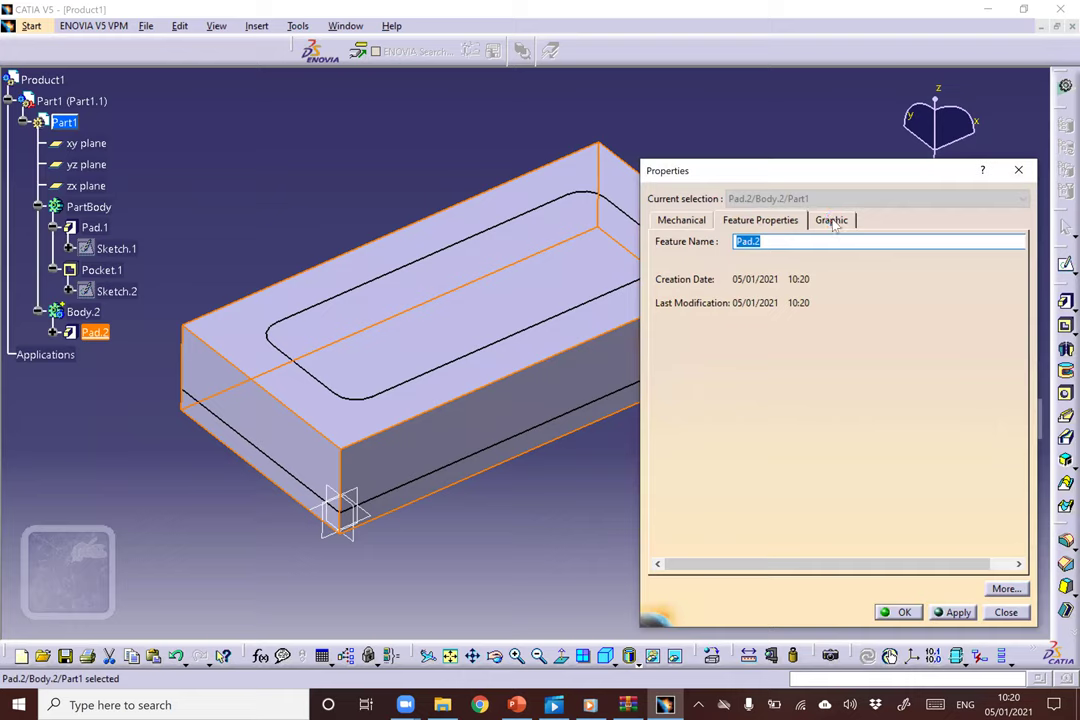
{"action": "left_click", "coordinate": [748, 269]}
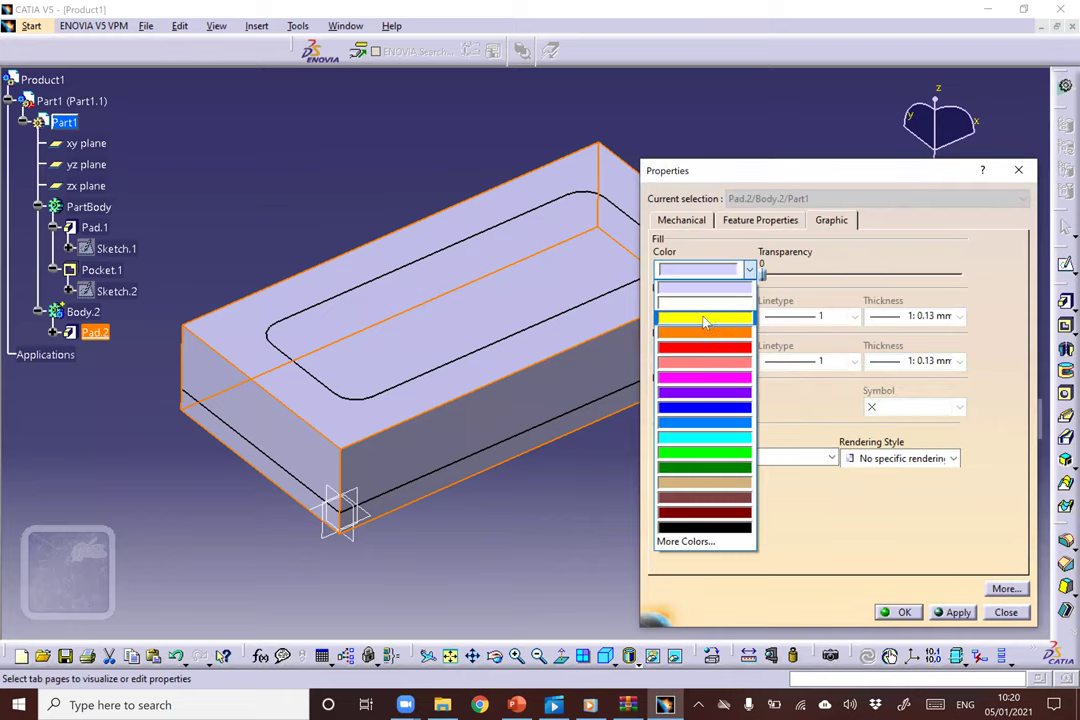
{"action": "left_click_drag", "start_coordinate": [763, 276], "coordinate": [842, 278]}
{"action": "left_click", "coordinate": [842, 279]}
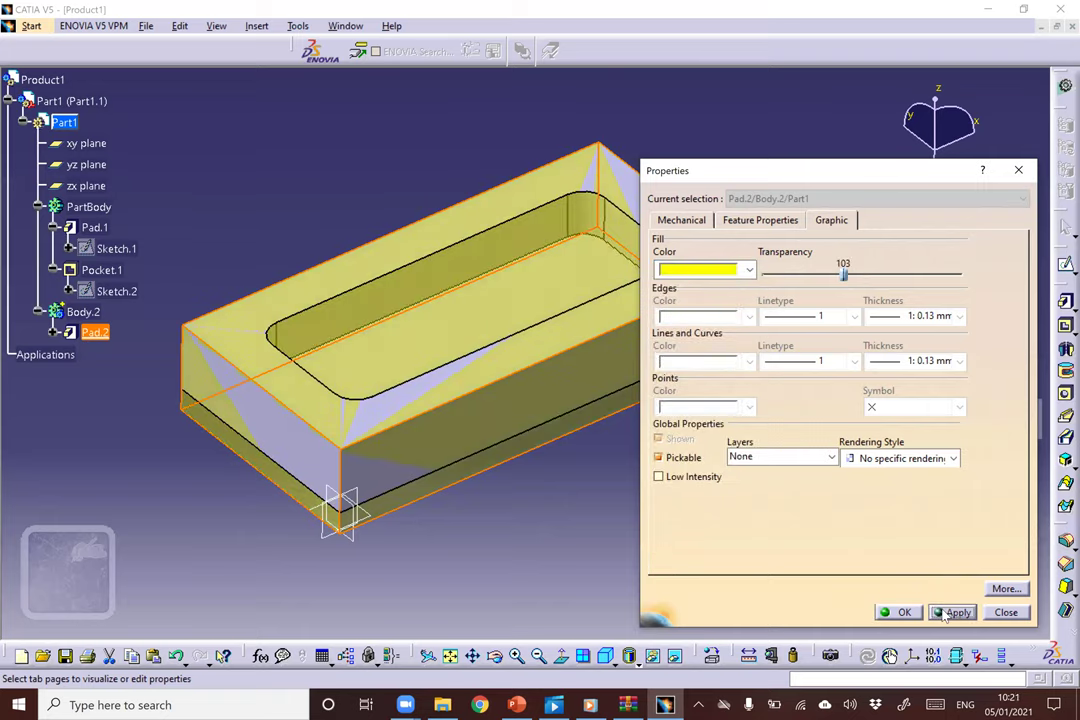
{"action": "left_click_drag", "start_coordinate": [844, 272], "coordinate": [895, 272]}
{"action": "left_click", "coordinate": [898, 612]}
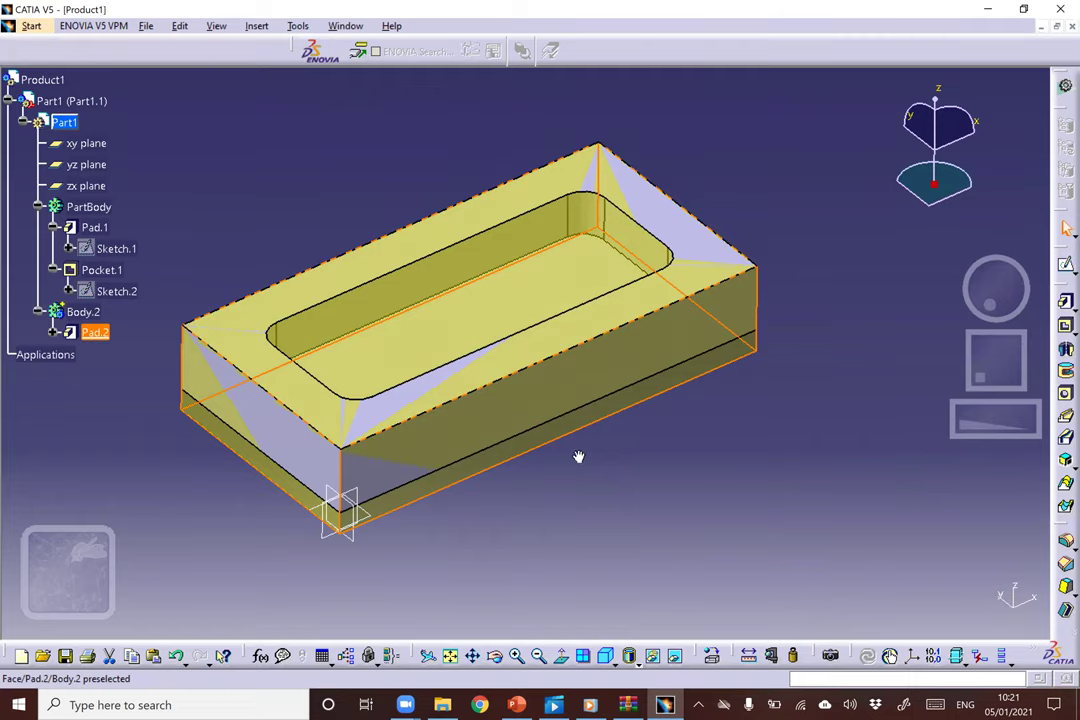
Toggle the visibility of Body.2's yellow pad to compare the two bodies, leaving the pad hidden.
{"action": "middle_click_drag", "start_coordinate": [458, 444], "coordinate": [661, 386]}
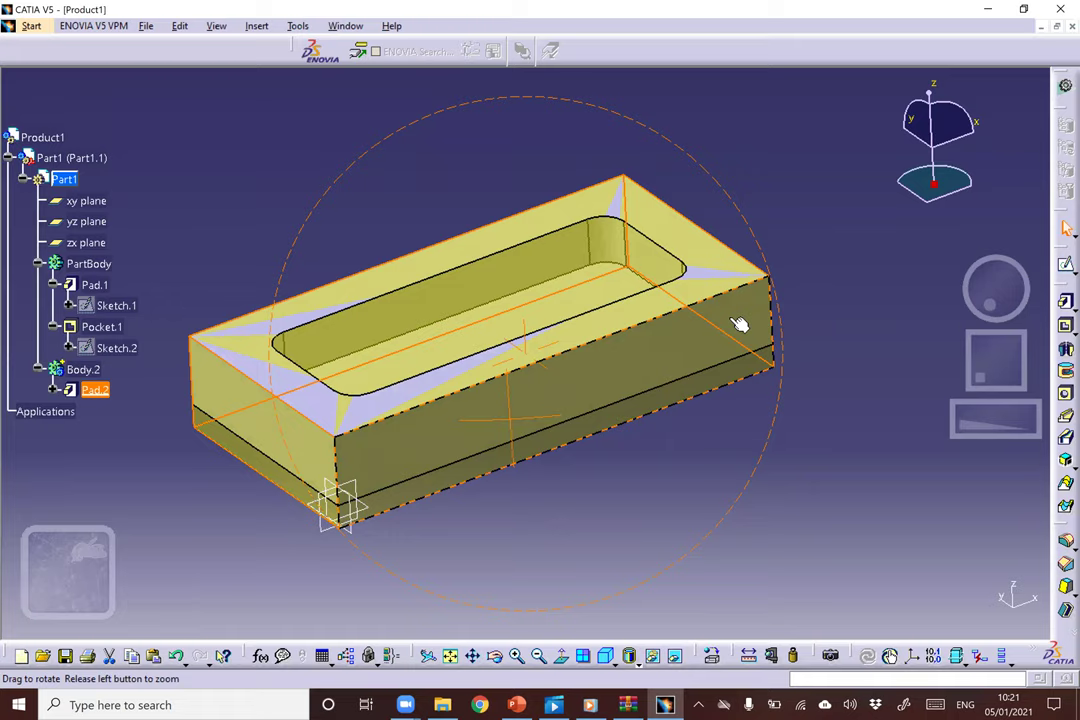
{"action": "middle_click_drag", "start_coordinate": [738, 323], "coordinate": [740, 321]}
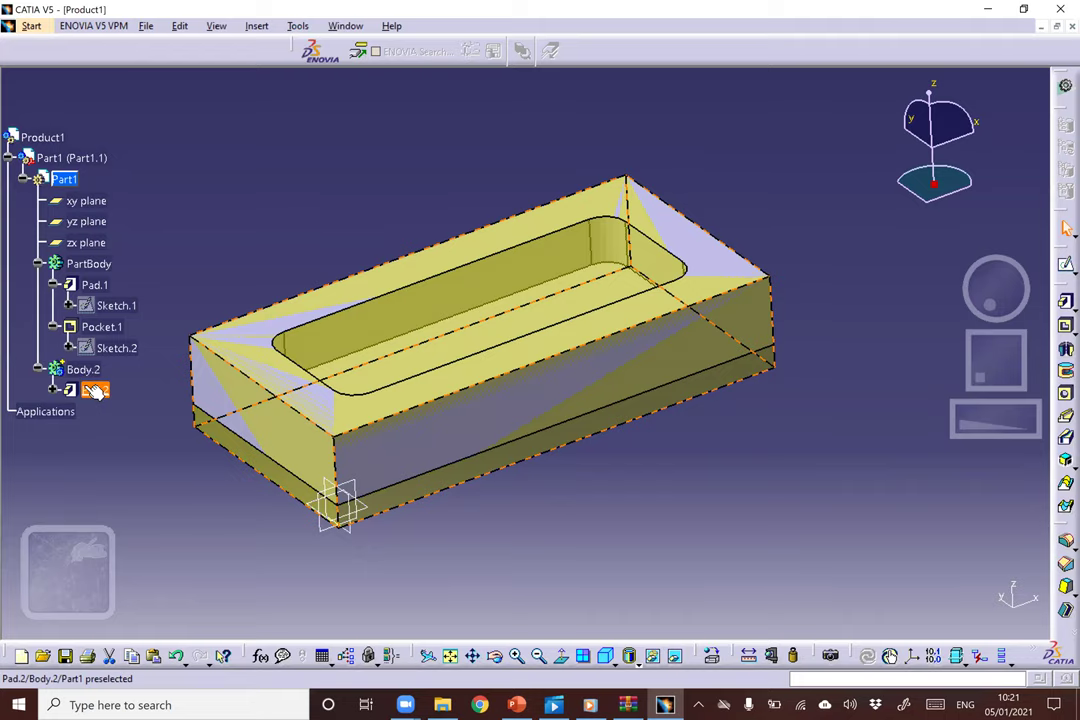
{"action": "right_click", "coordinate": [86, 63]}
{"action": "left_click", "coordinate": [131, 111]}
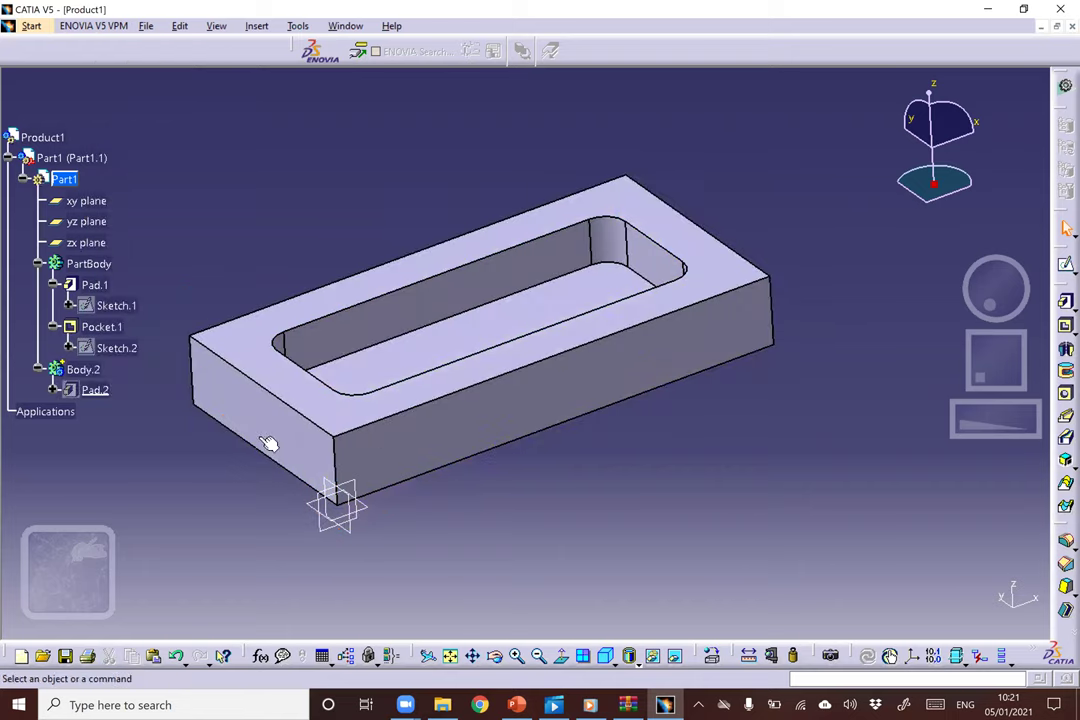
{"action": "right_click", "coordinate": [100, 390]}
{"action": "left_click", "coordinate": [164, 122]}
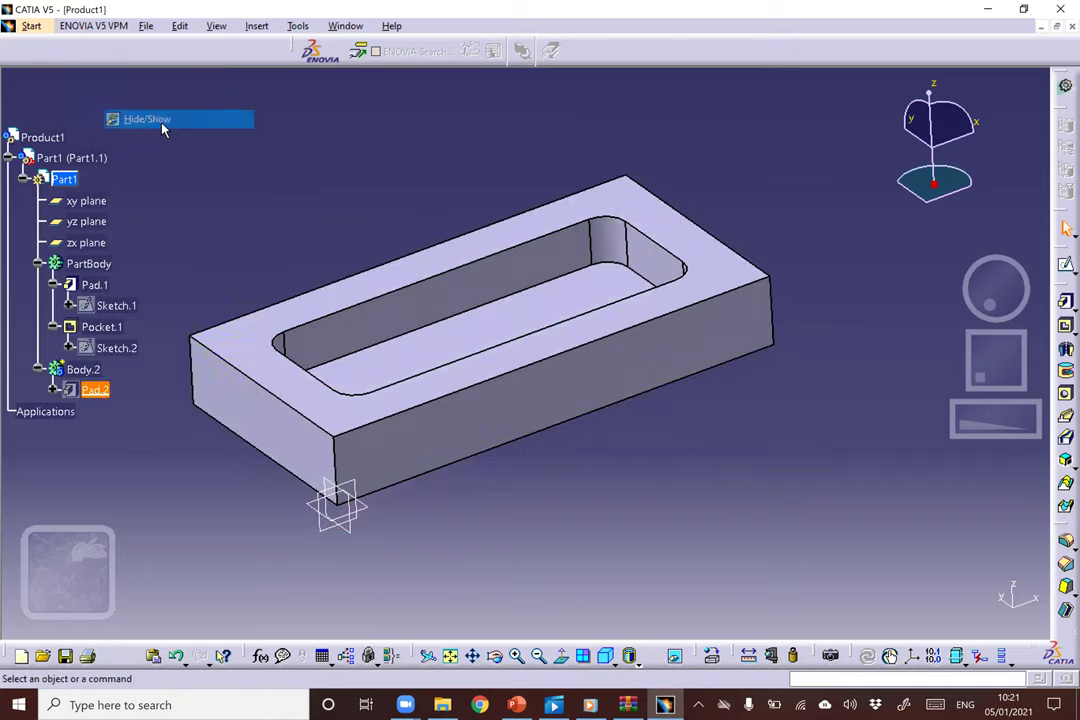
{"action": "right_click", "coordinate": [100, 391]}
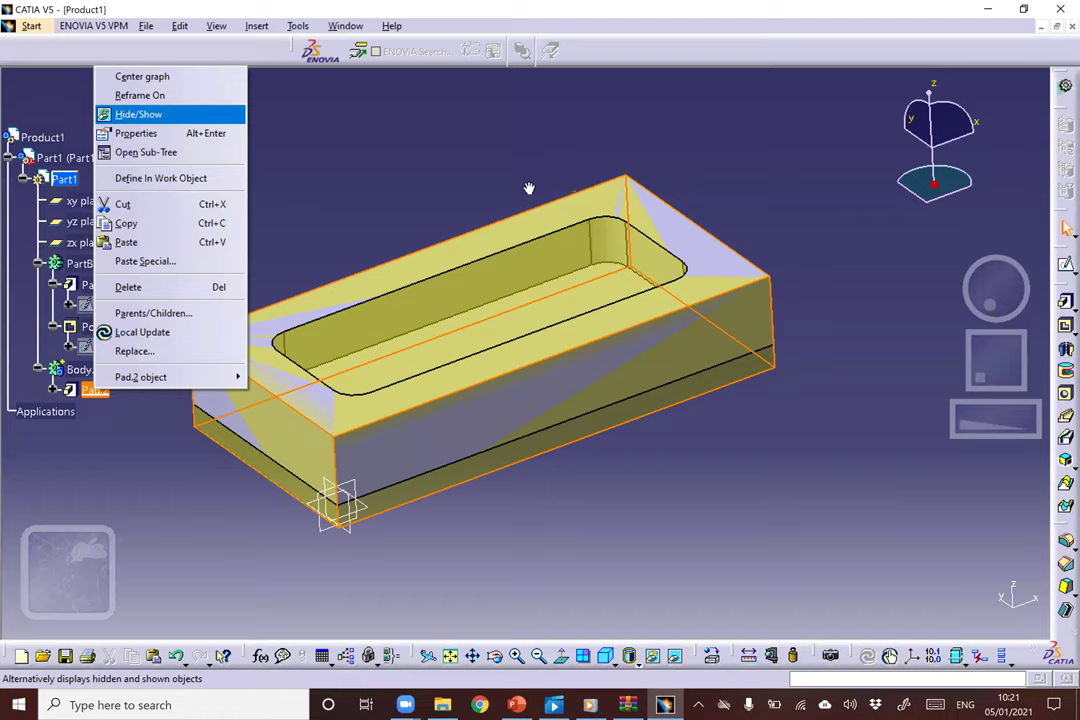
{"action": "left_click", "coordinate": [537, 282]}
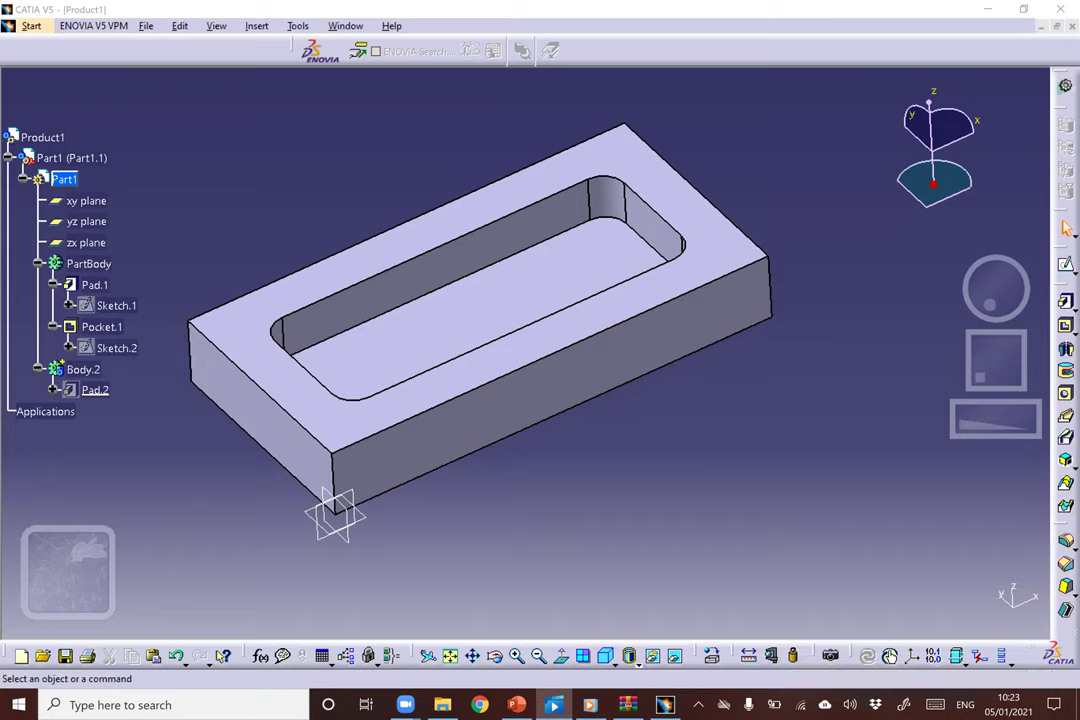
{"action": "left_click", "coordinate": [56, 390]}
{"action": "double_click", "coordinate": [112, 411]}
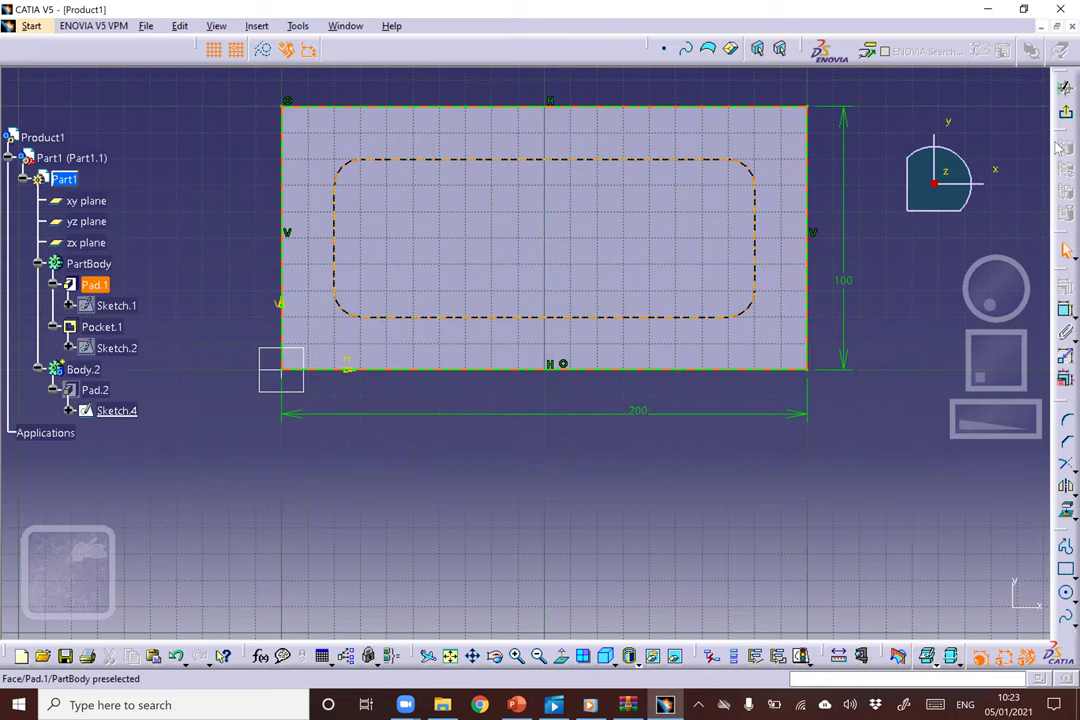
{"action": "left_click", "coordinate": [1065, 112]}
Set the length of Body.2's pad to 30 mm and show the hidden pad.
{"action": "double_click", "coordinate": [95, 390]}
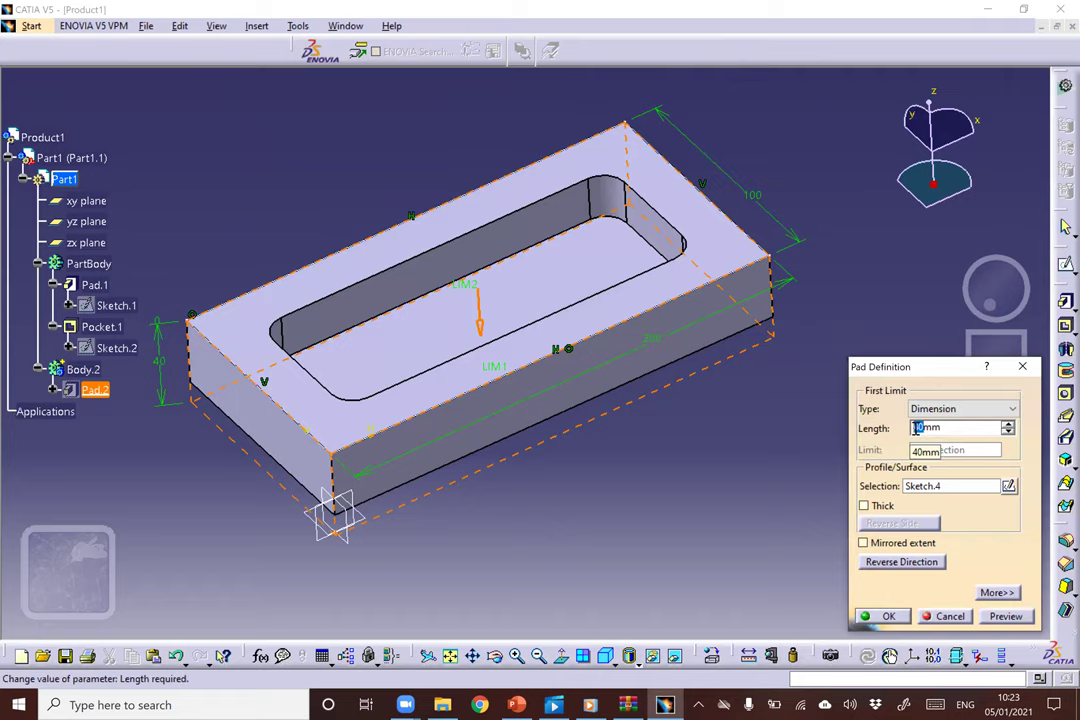
{"action": "type", "text": "3"}
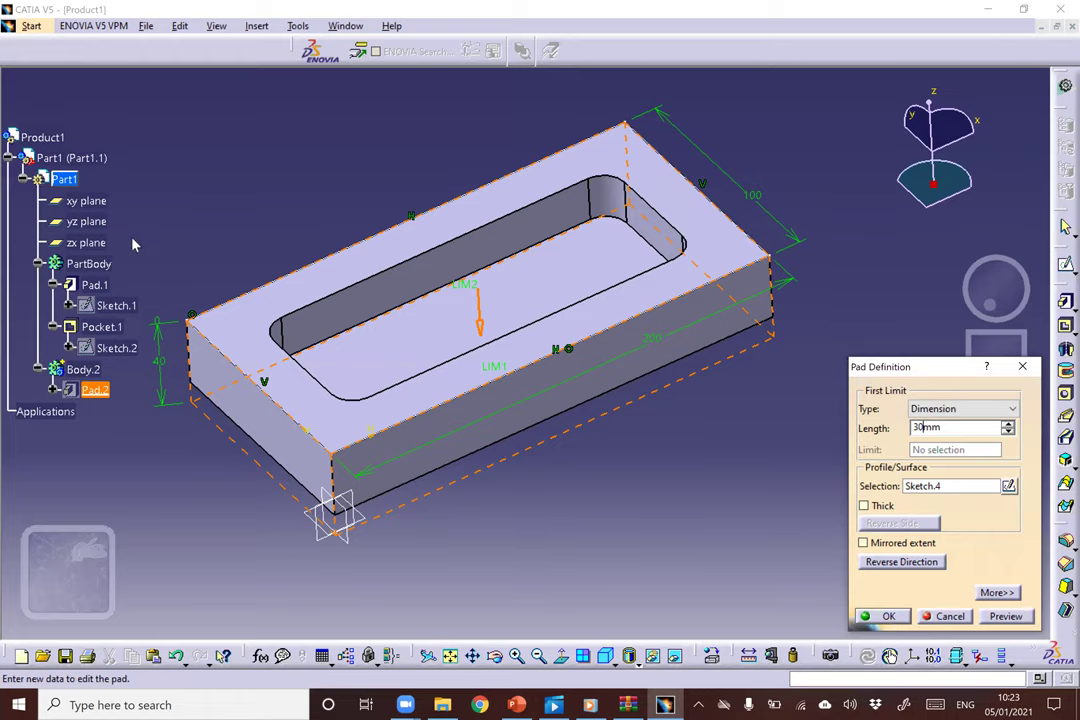
{"action": "key", "text": "Return"}
{"action": "right_click", "coordinate": [90, 72]}
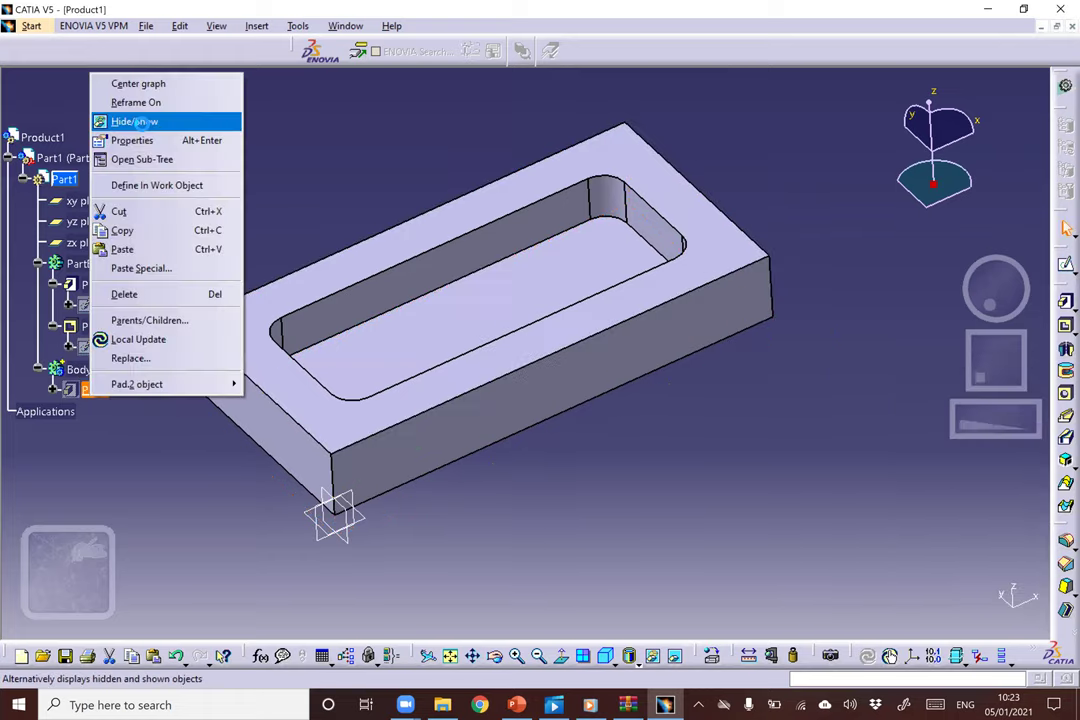
Compare the two overlapping bodies on all sides, and hide Body.2's pad to leave only the pocketed block displayed.
{"action": "middle_click", "coordinate": [341, 490]}
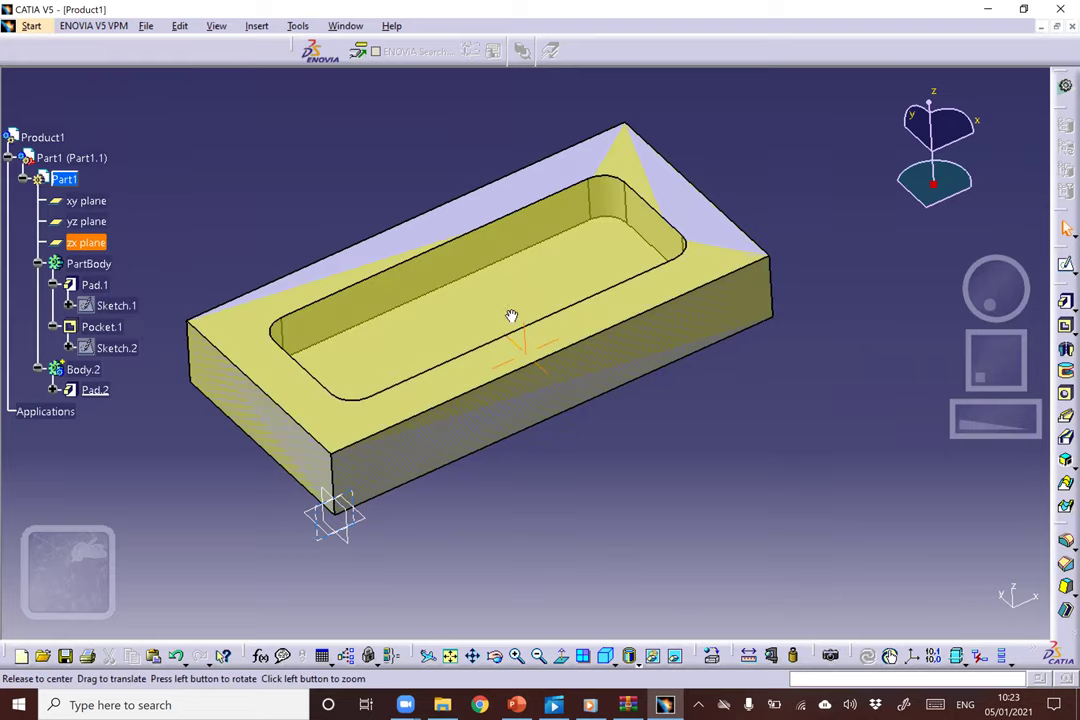
{"action": "middle_click_drag", "start_coordinate": [530, 326], "coordinate": [316, 398]}
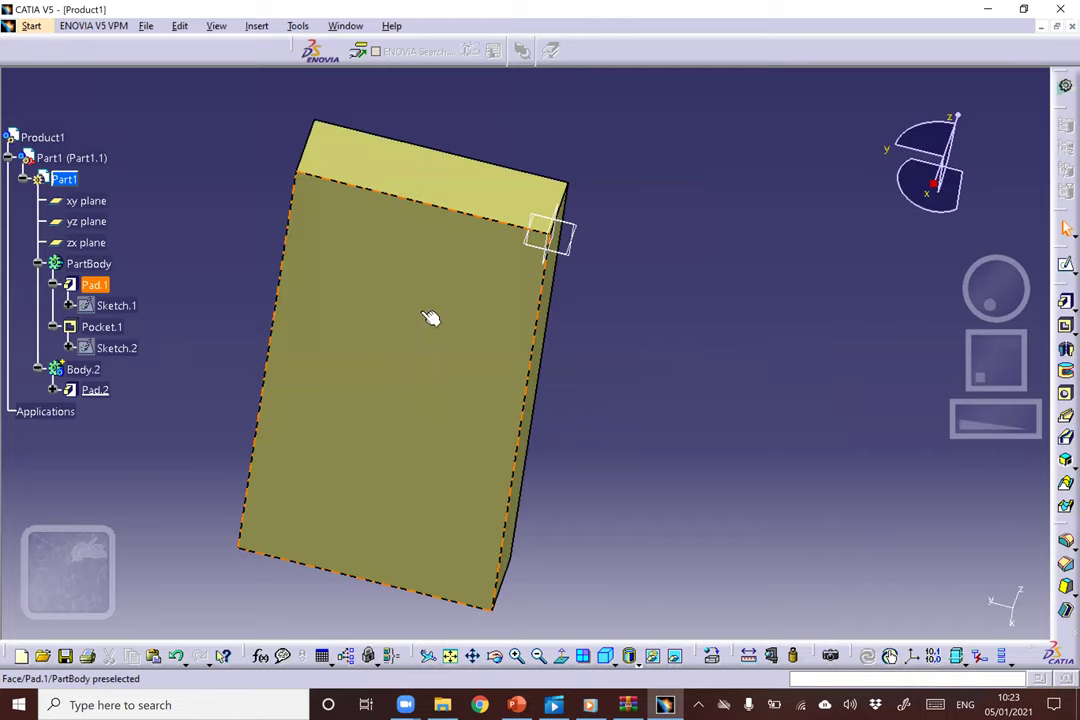
{"action": "middle_click_drag", "start_coordinate": [432, 305], "coordinate": [381, 376]}
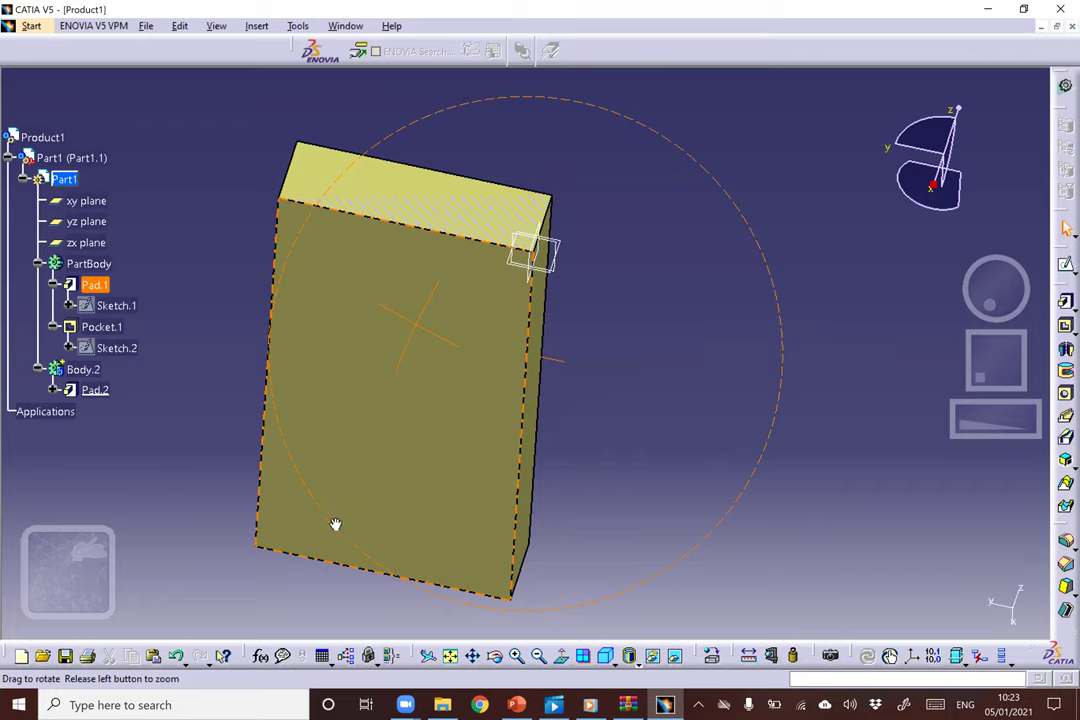
{"action": "middle_click_drag", "start_coordinate": [333, 540], "coordinate": [417, 505]}
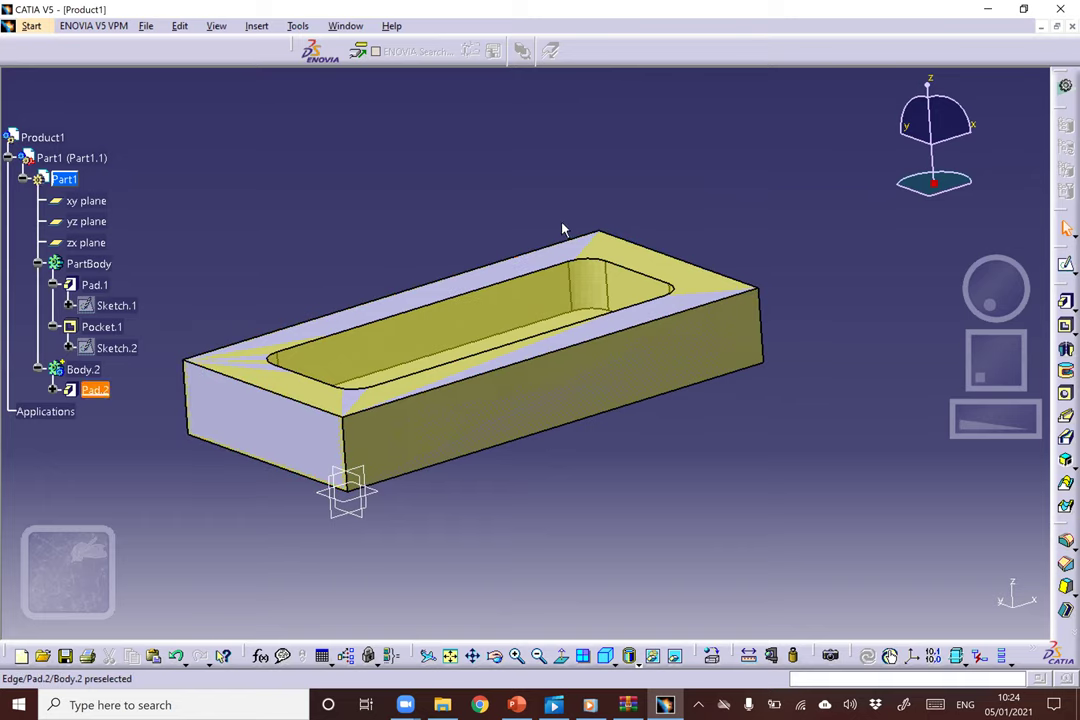
{"action": "middle_click_drag", "start_coordinate": [514, 199], "coordinate": [609, 311]}
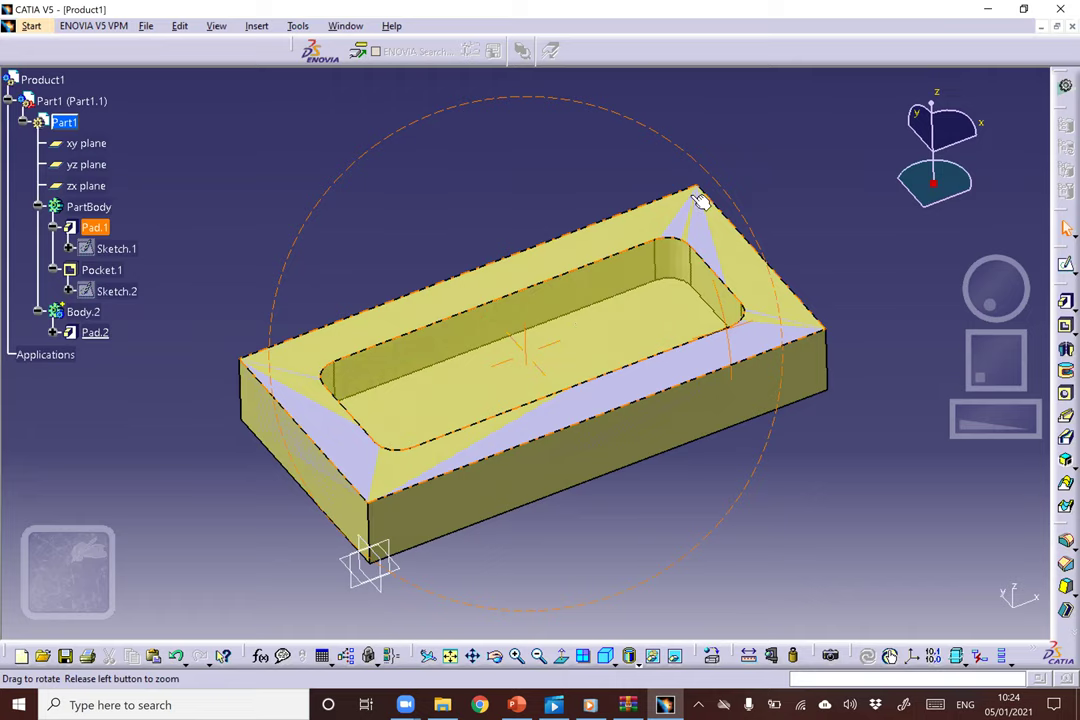
{"action": "middle_click_drag", "start_coordinate": [703, 202], "coordinate": [703, 202]}
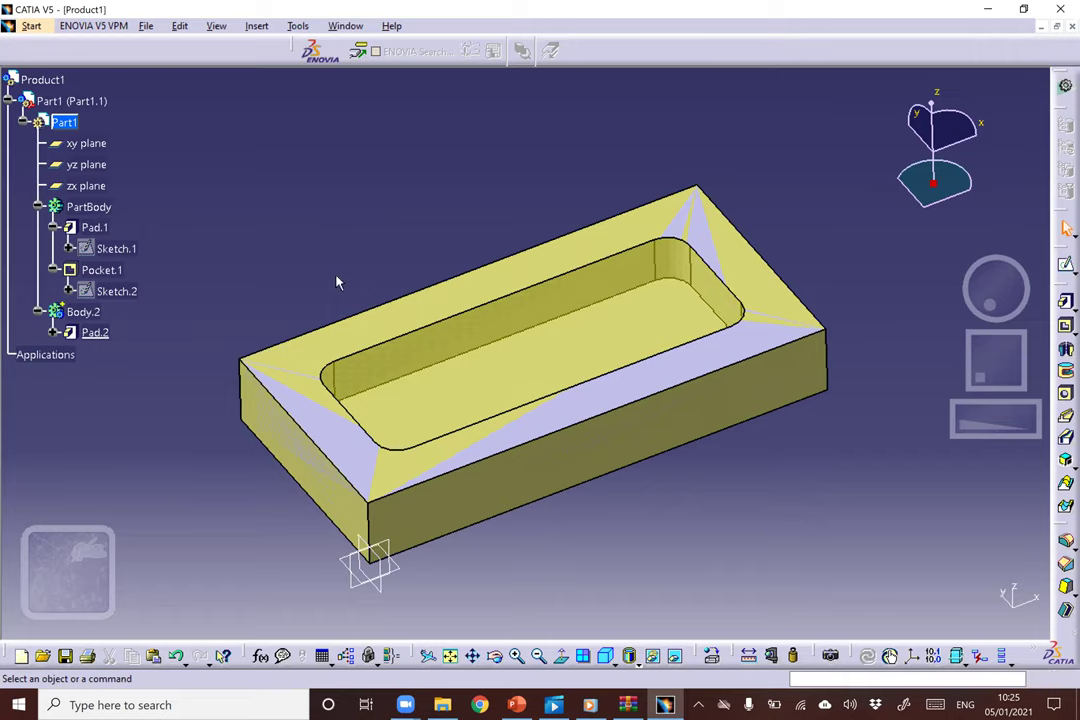
{"action": "left_click", "coordinate": [550, 294]}
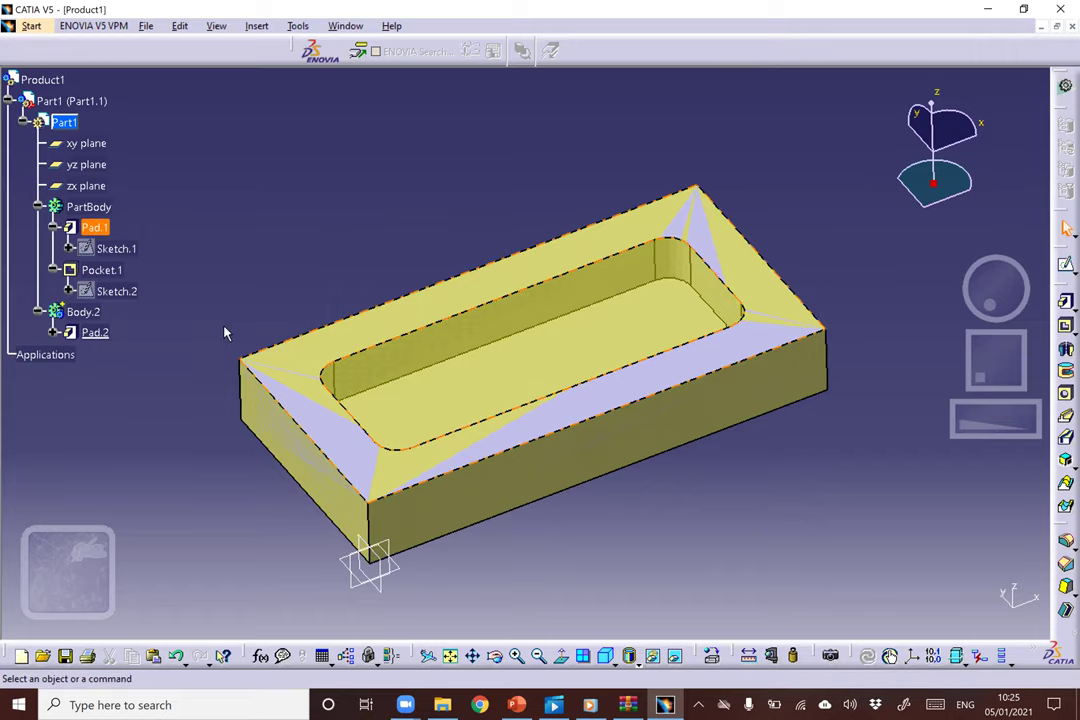
{"action": "right_click", "coordinate": [100, 332]}
{"action": "left_click", "coordinate": [141, 377]}
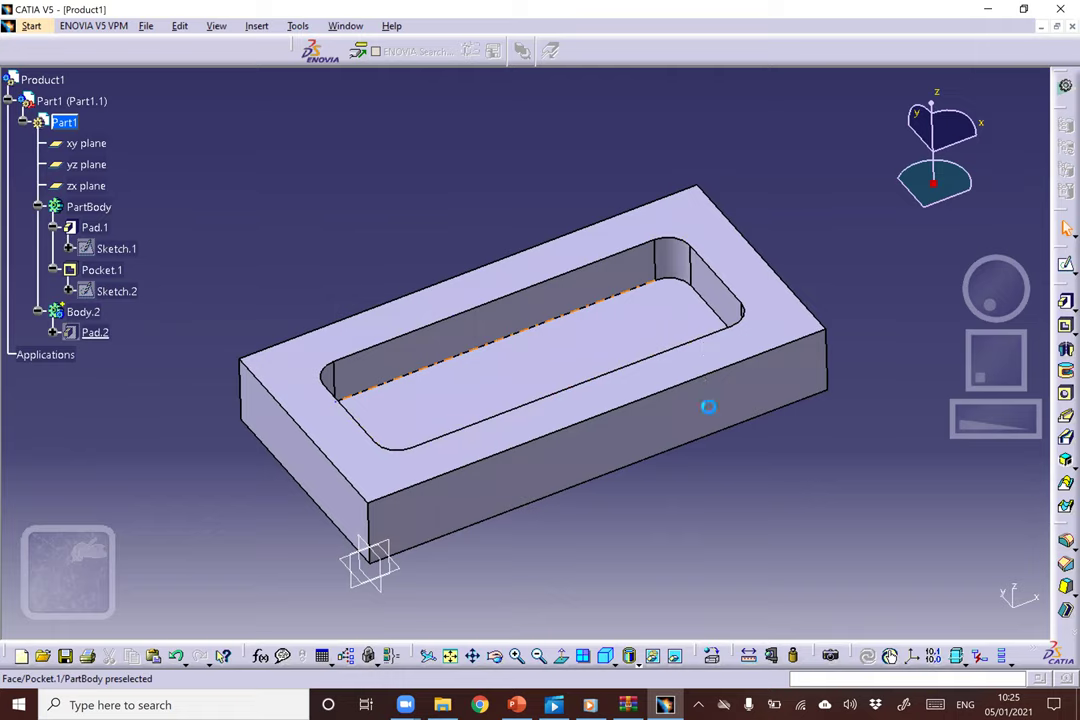
Give the pocketed block's main pad a green fill in its graphic properties.
{"action": "left_click", "coordinate": [704, 277]}
{"action": "key", "text": "alt+Return"}
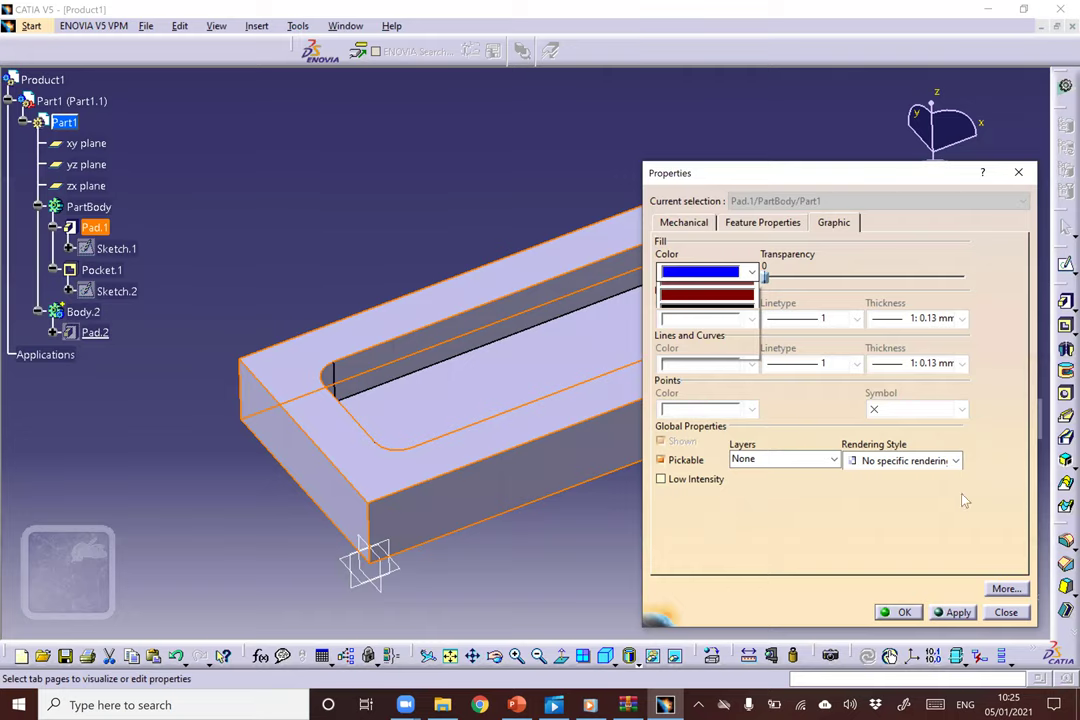
{"action": "left_click", "coordinate": [955, 613]}
{"action": "left_click", "coordinate": [900, 612]}
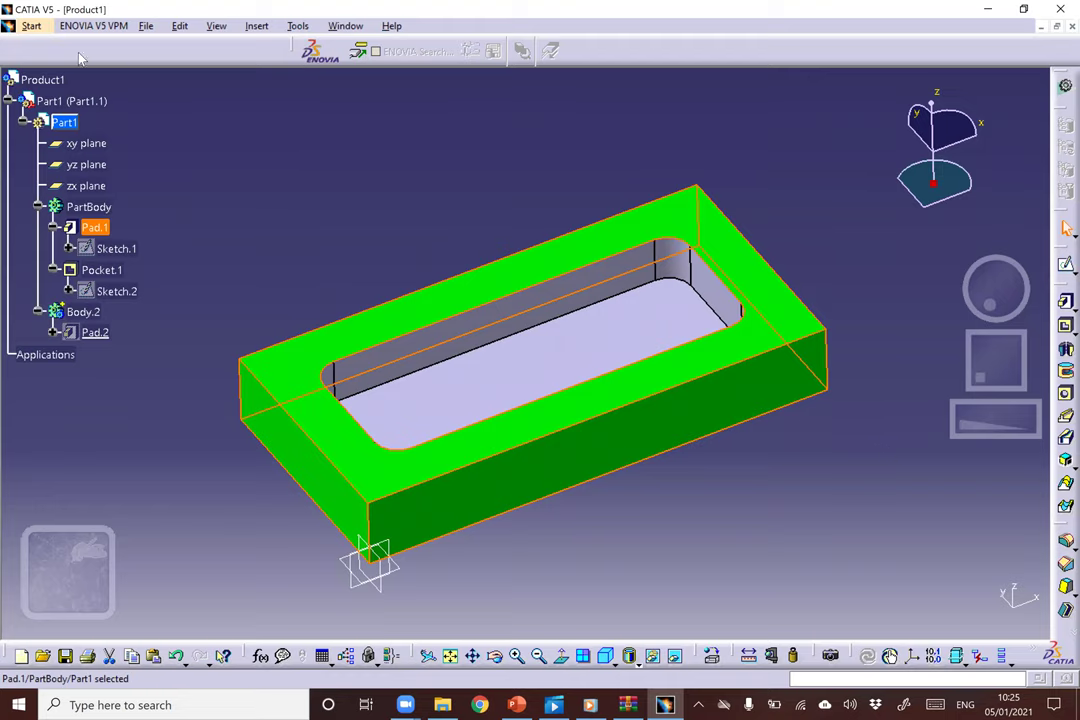
Review the definition of Body.2's pad and the commands available for insertion in Part Design.
{"action": "left_click", "coordinate": [252, 28]}
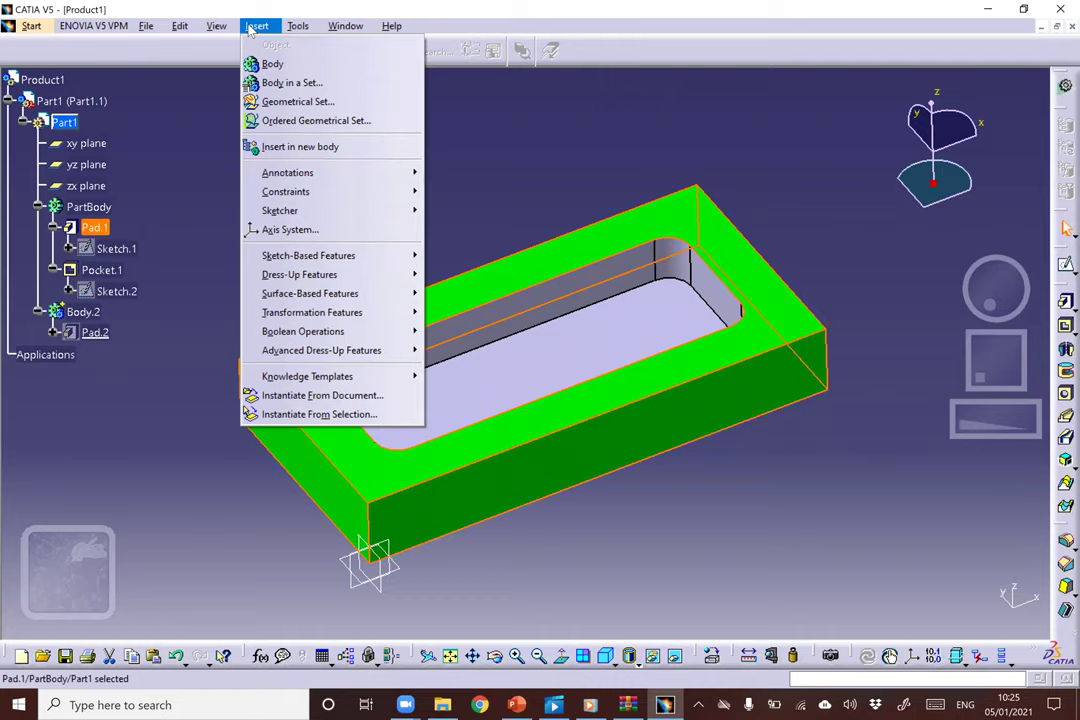
{"action": "left_click", "coordinate": [94, 415]}
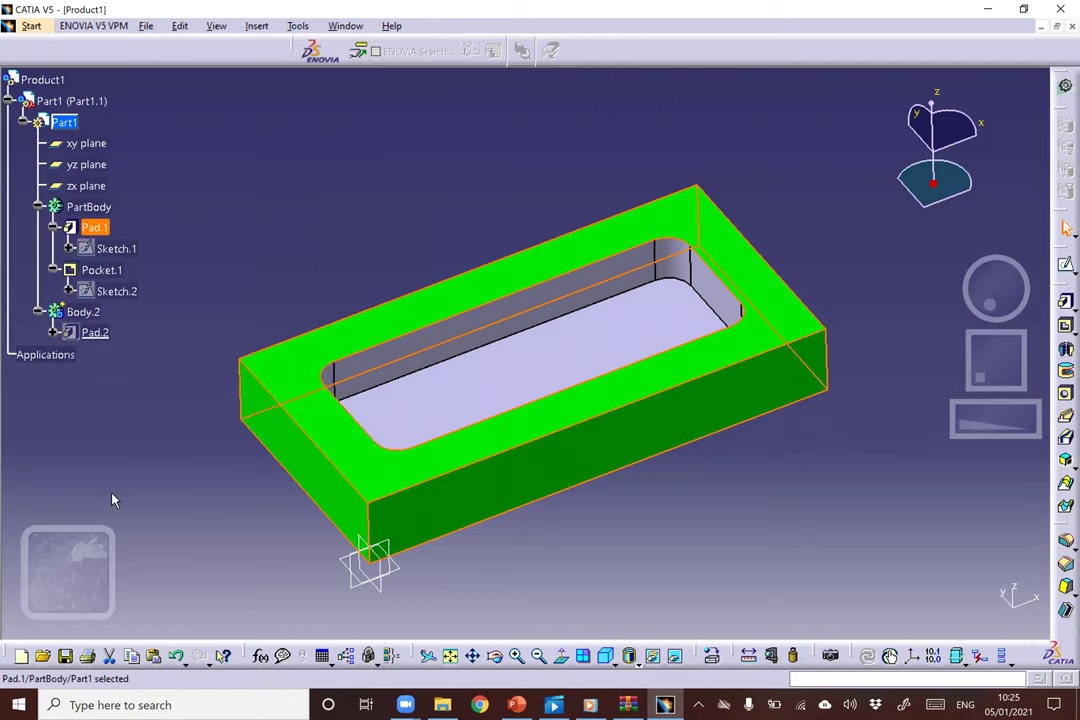
{"action": "left_click", "coordinate": [78, 313]}
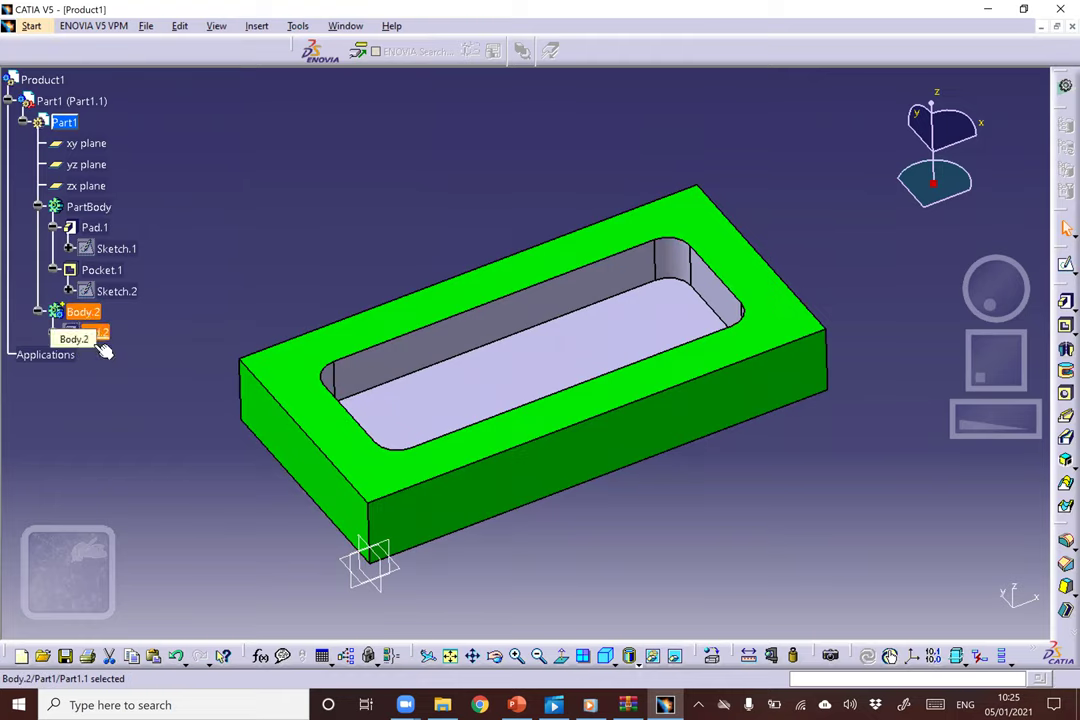
{"action": "double_click", "coordinate": [94, 332]}
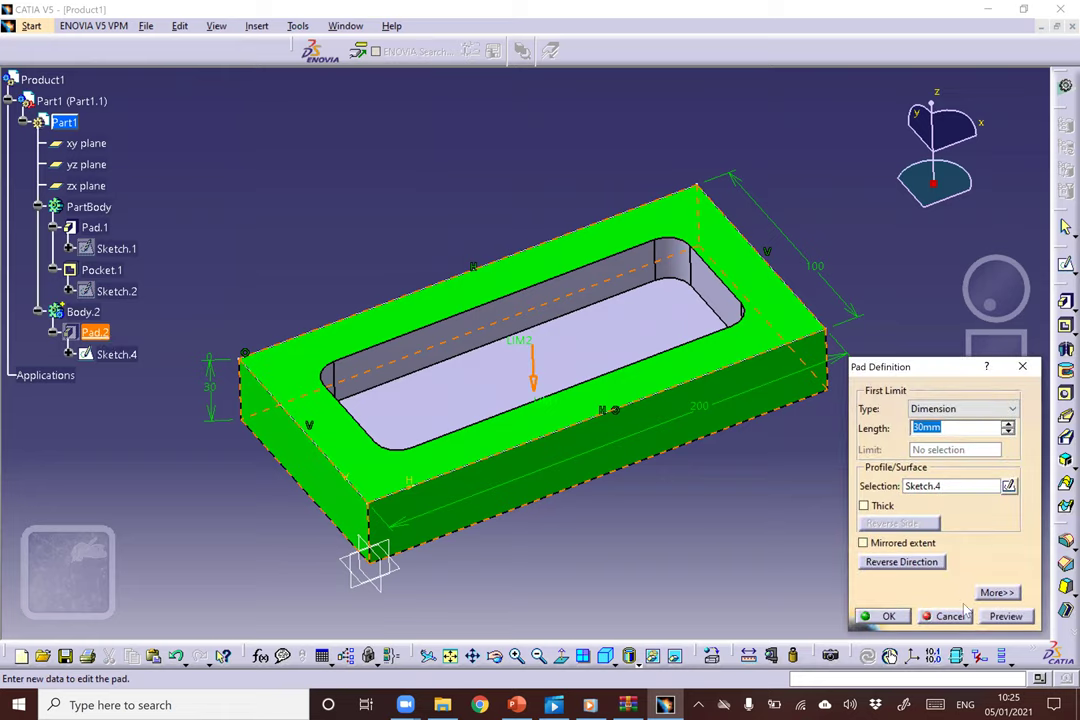
{"action": "left_click", "coordinate": [888, 617]}
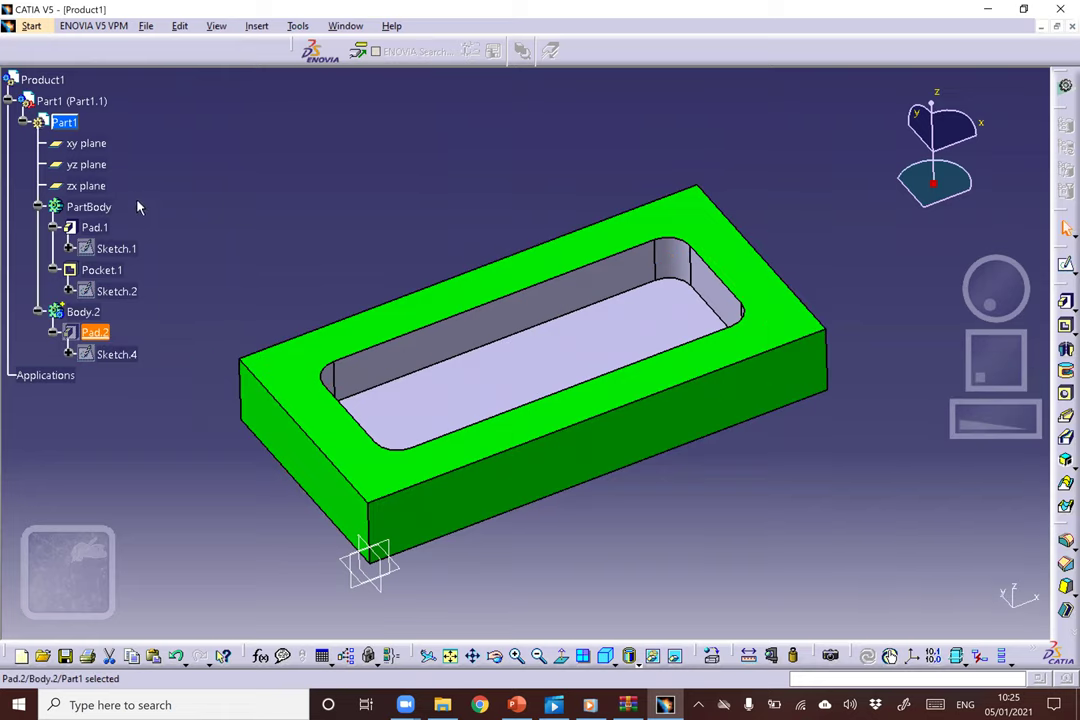
{"action": "left_click", "coordinate": [256, 26]}
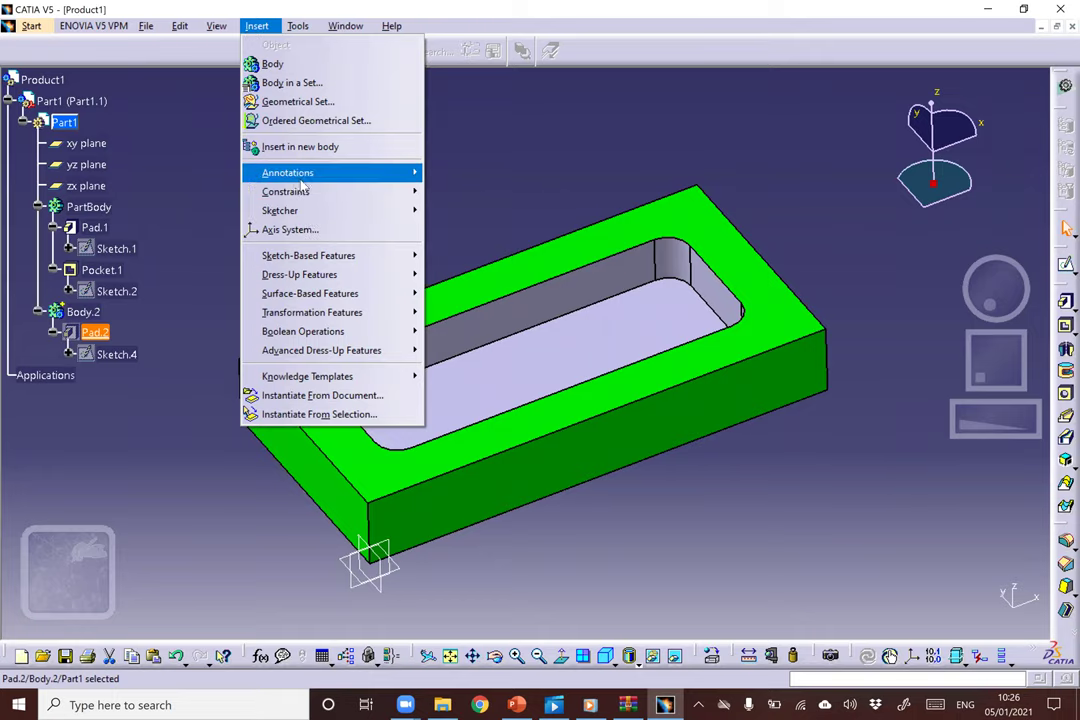
{"action": "left_click", "coordinate": [205, 179]}
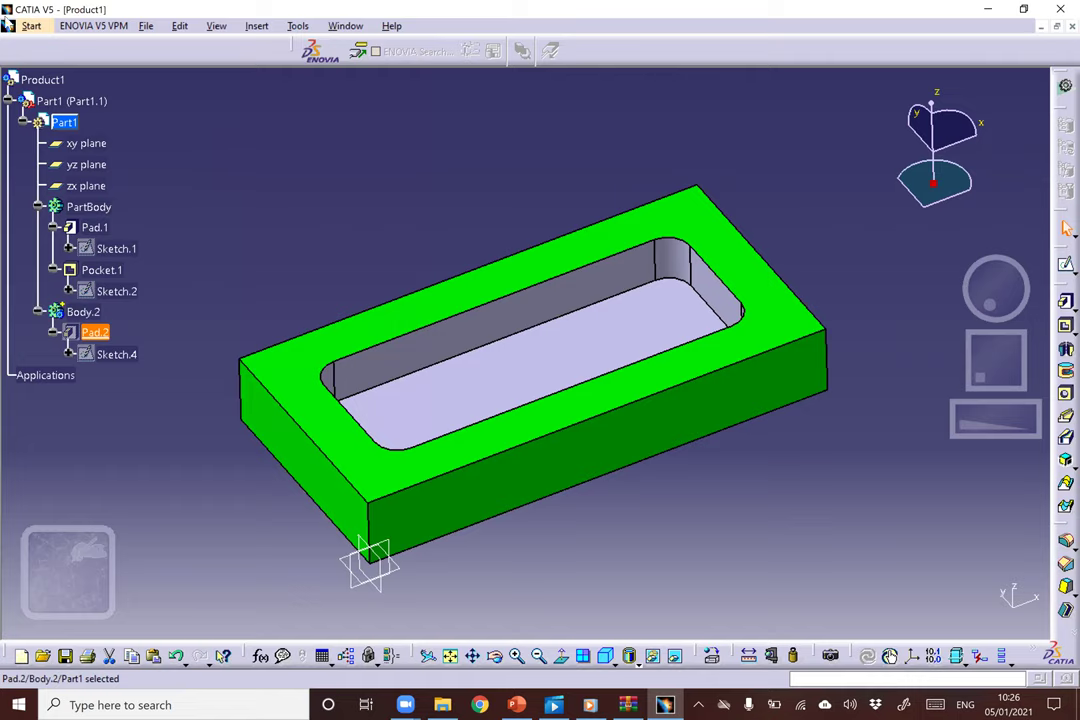
Switch from Part Design to the Advanced Machining workbench with the green pocketed block loaded.
{"action": "left_click", "coordinate": [30, 26]}
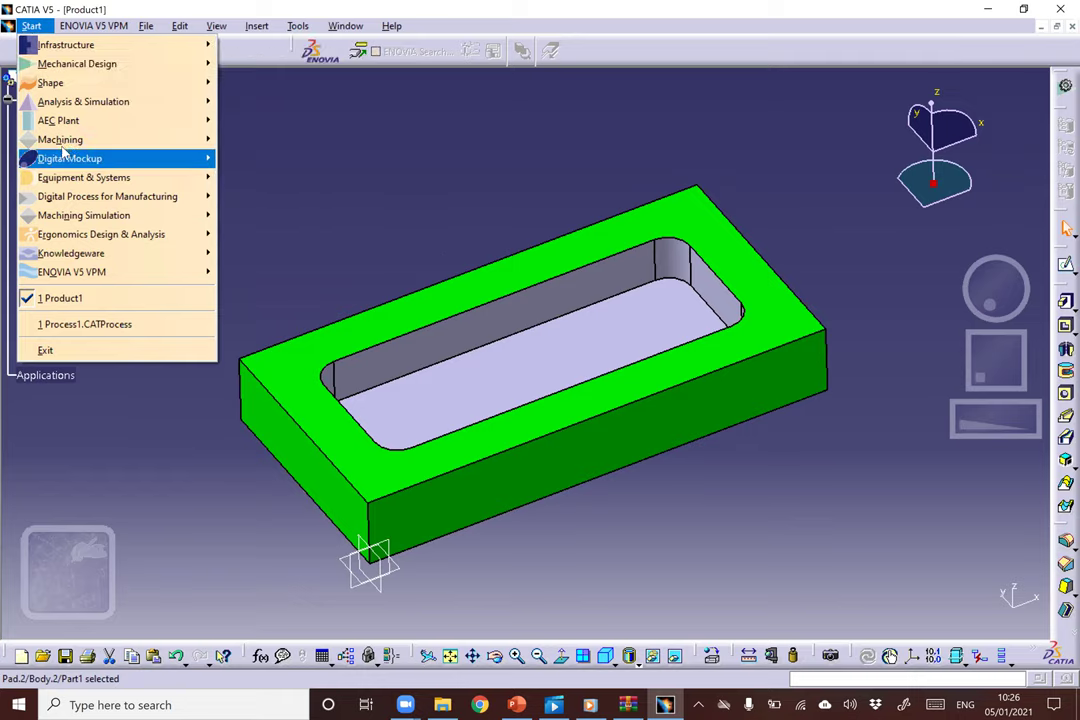
{"action": "mouse_move", "coordinate": [135, 139]}
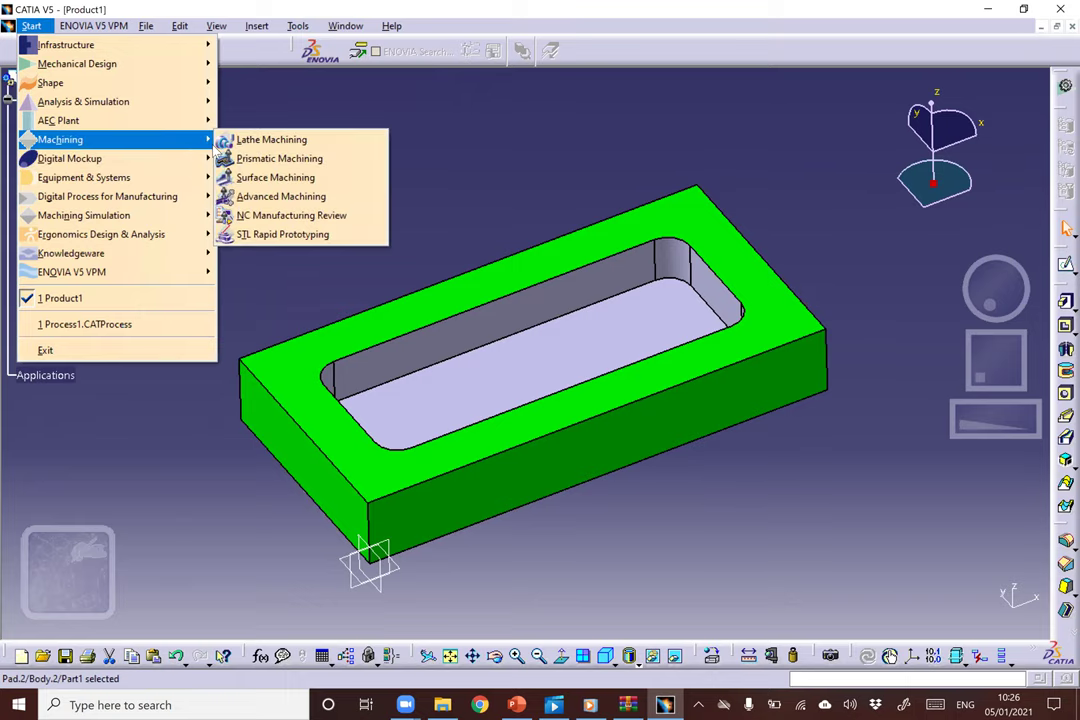
{"action": "left_click", "coordinate": [270, 198]}
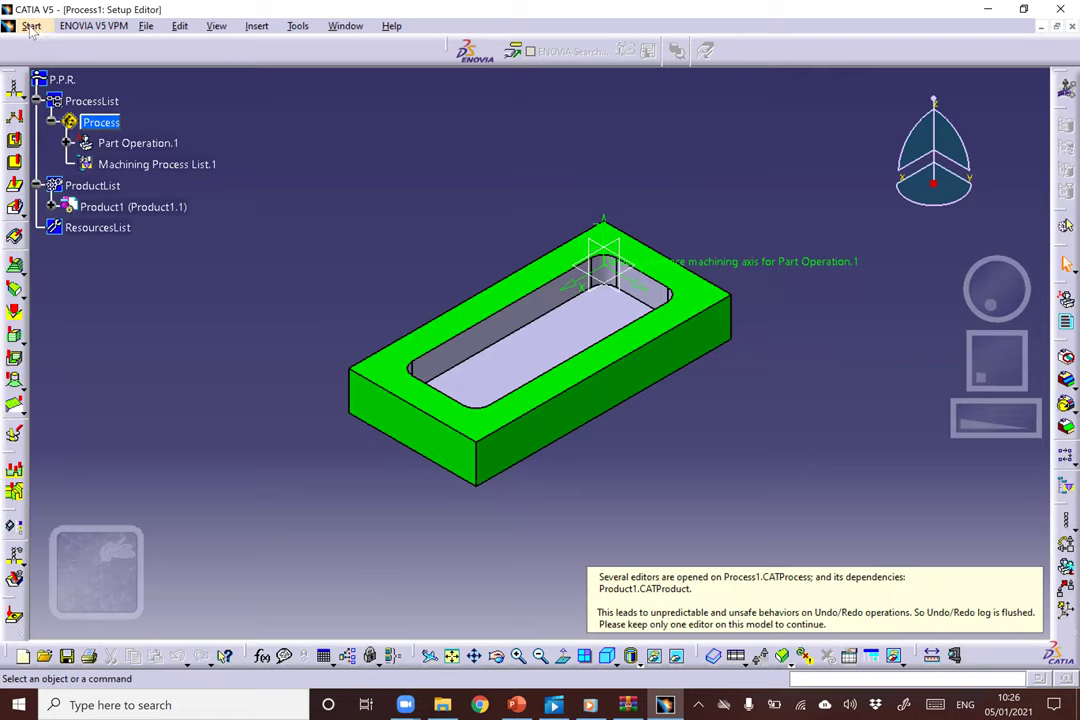
{"action": "left_click", "coordinate": [30, 26]}
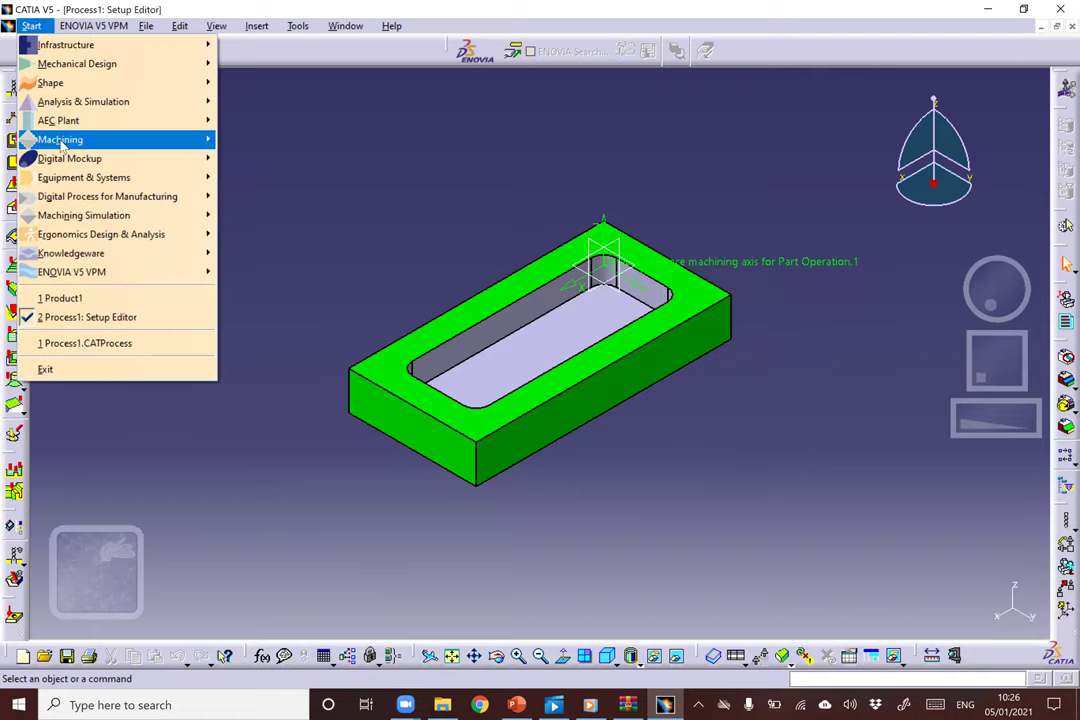
{"action": "mouse_move", "coordinate": [62, 146]}
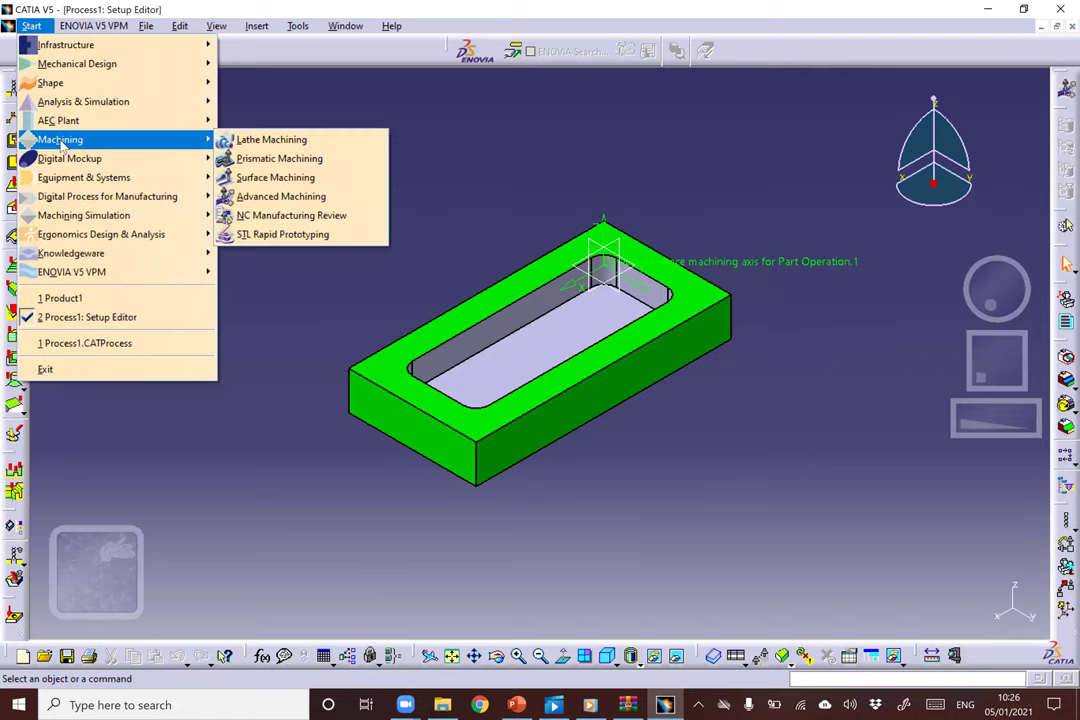
{"action": "left_click", "coordinate": [279, 202]}
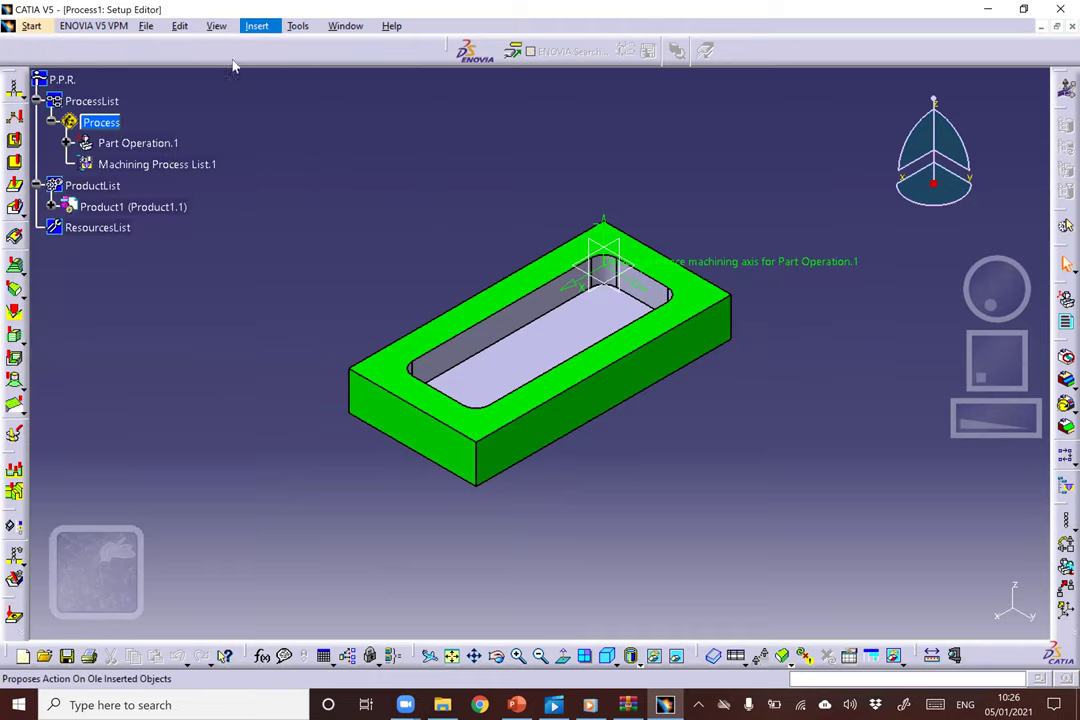
Examine the insertable machining commands and the Mechanical Design and Machining workbench lists.
{"action": "left_click", "coordinate": [256, 24]}
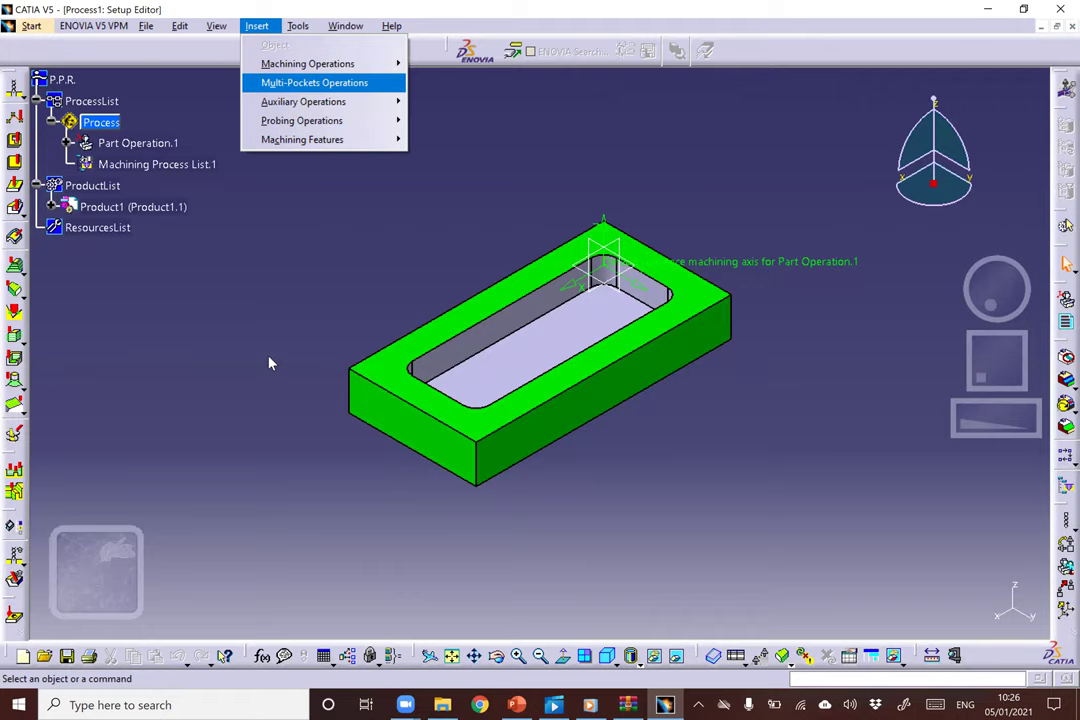
{"action": "left_click", "coordinate": [211, 313]}
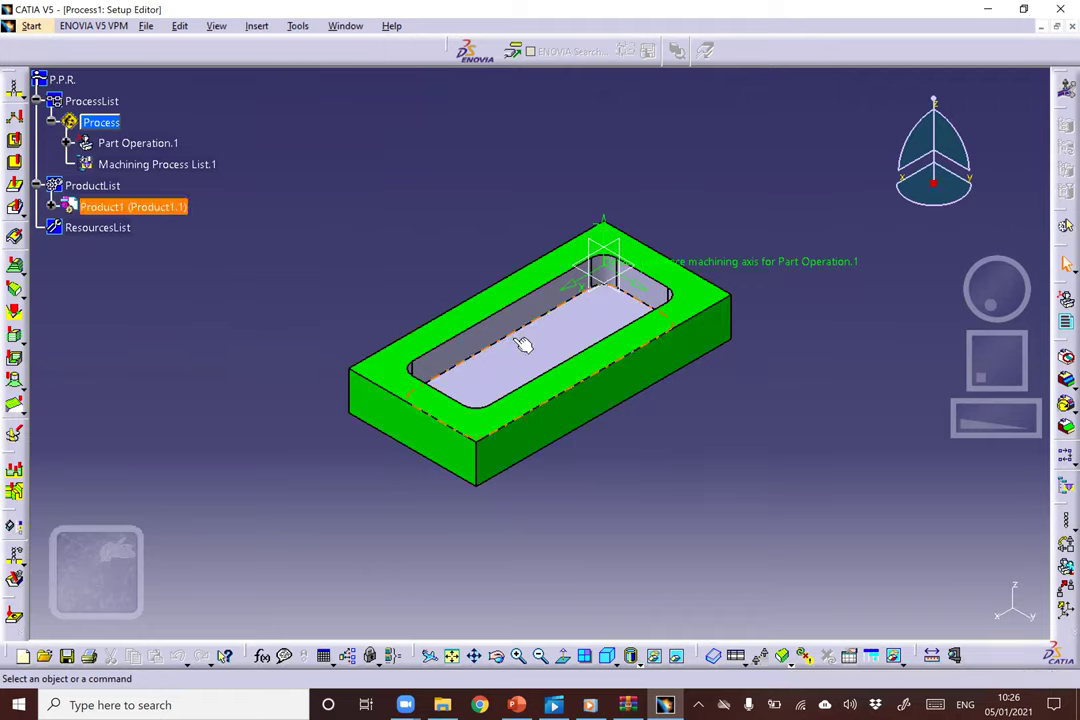
{"action": "left_click", "coordinate": [32, 27]}
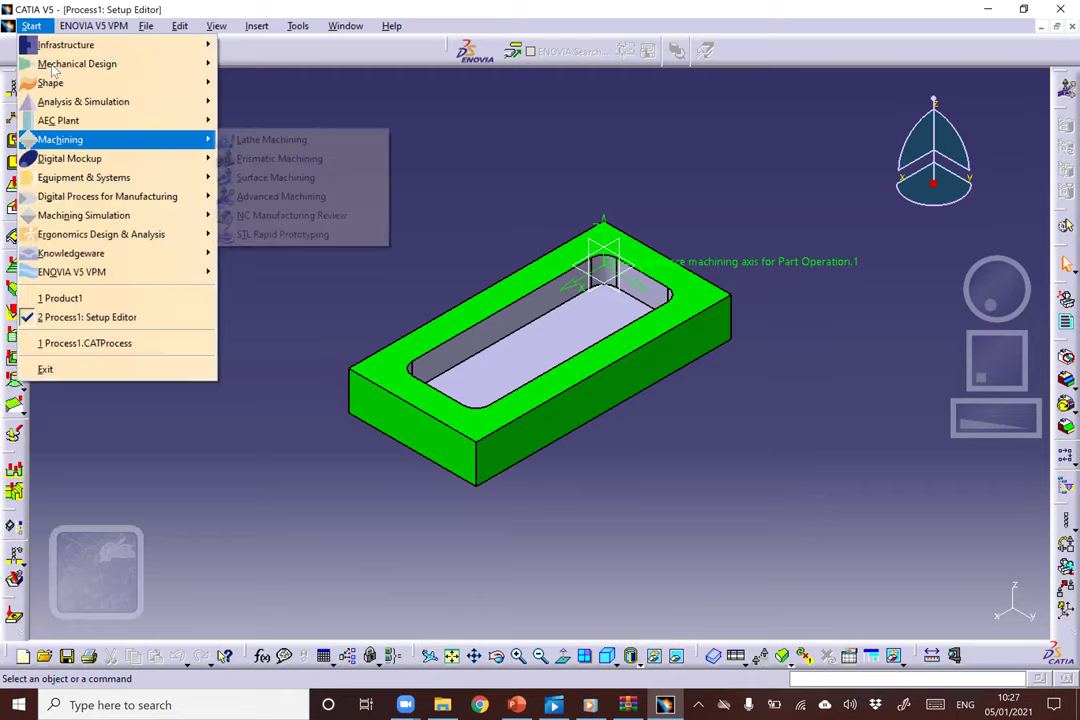
{"action": "mouse_move", "coordinate": [52, 62]}
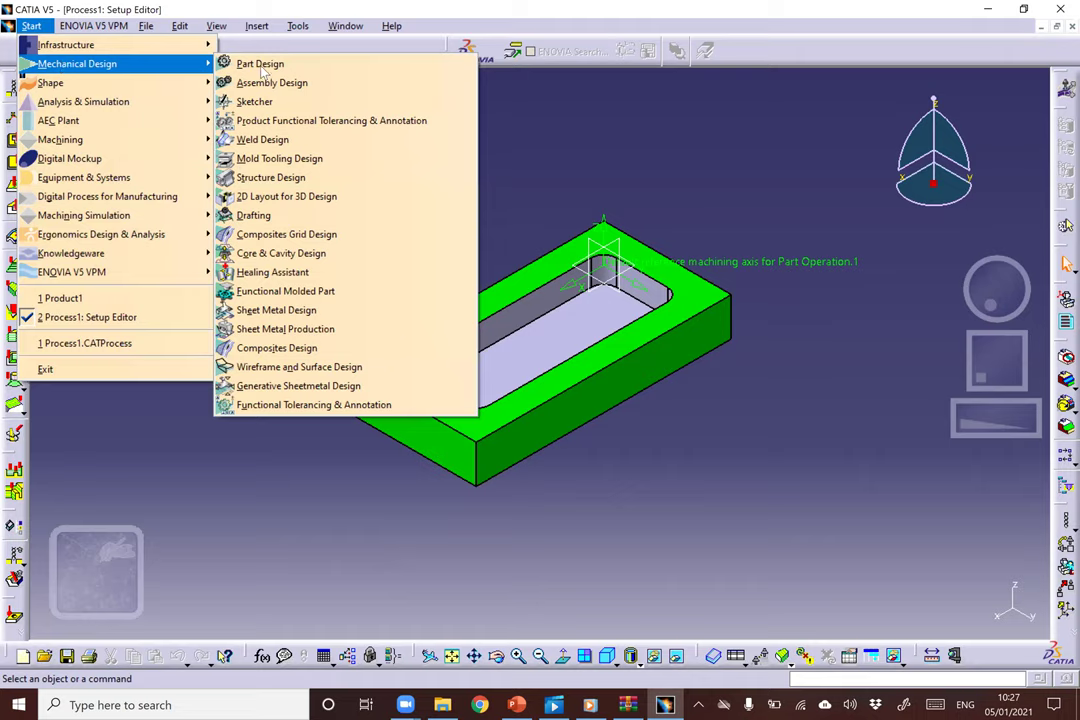
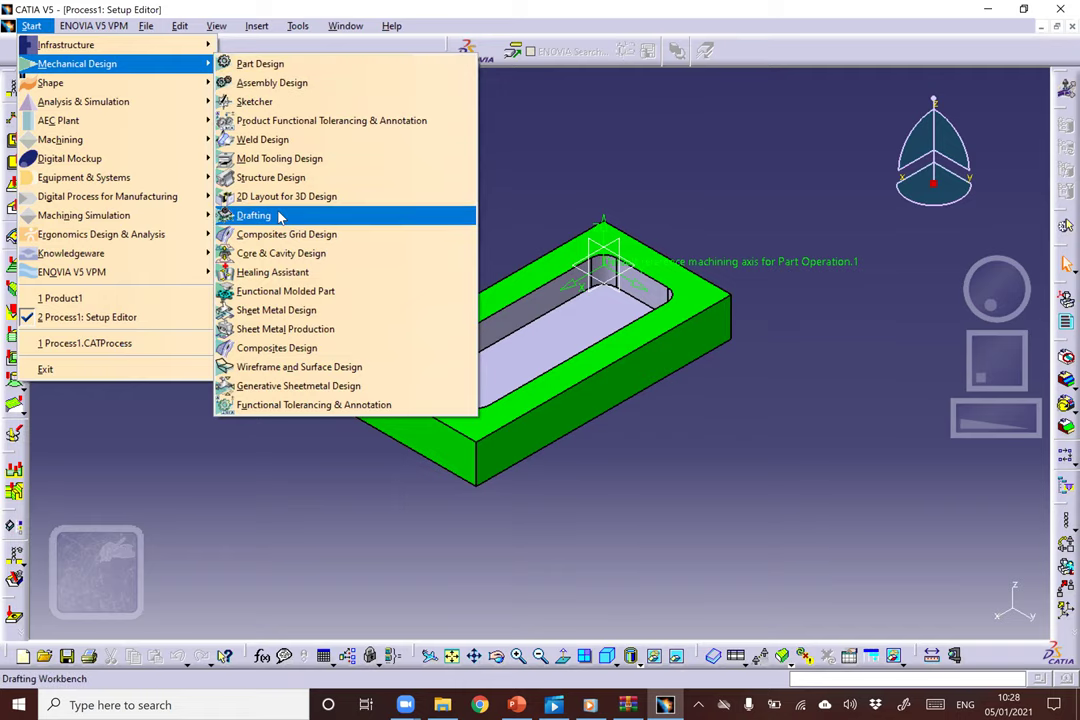
{"action": "left_click", "coordinate": [556, 231]}
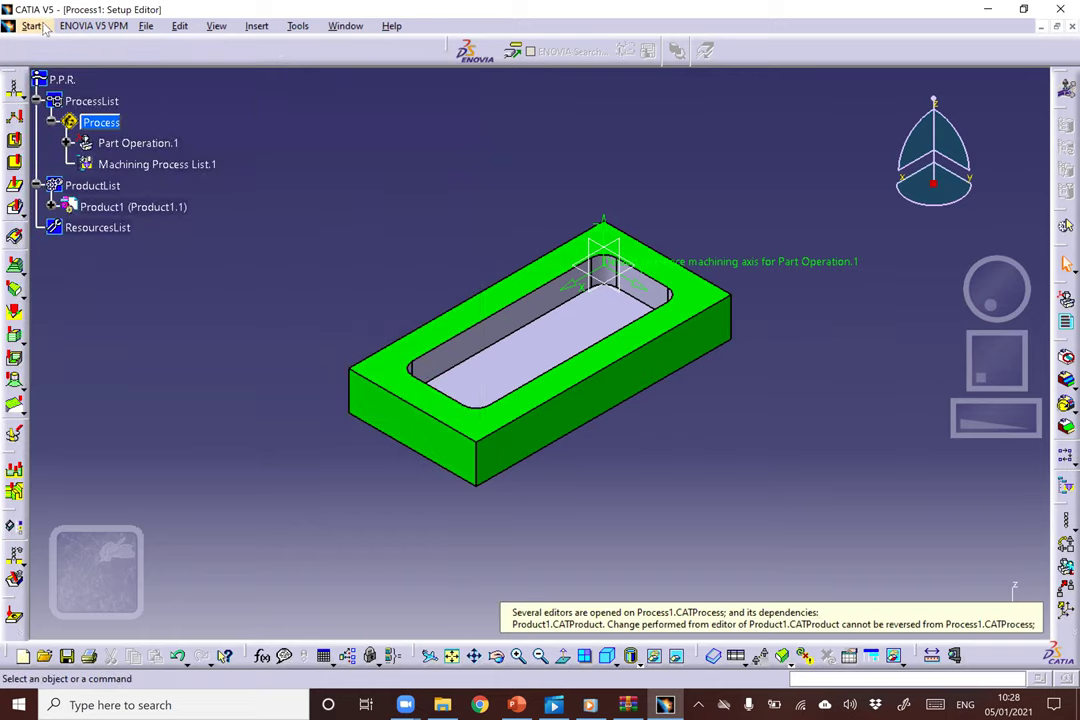
{"action": "left_click", "coordinate": [40, 27]}
{"action": "mouse_move", "coordinate": [122, 145]}
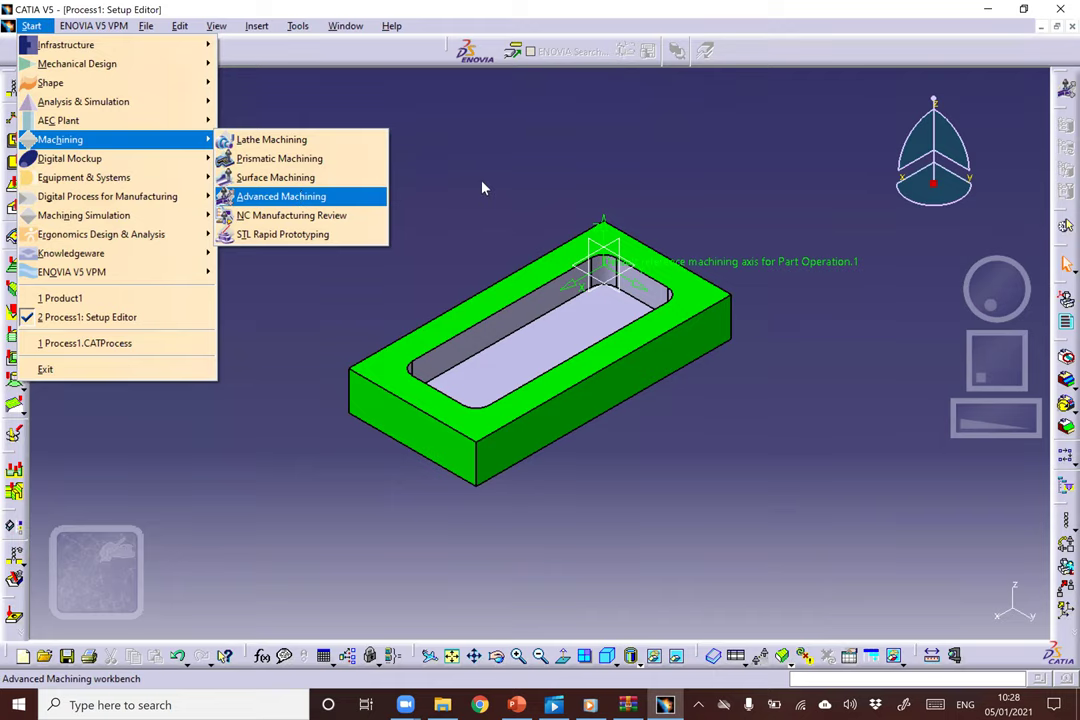
{"action": "left_click", "coordinate": [31, 25]}
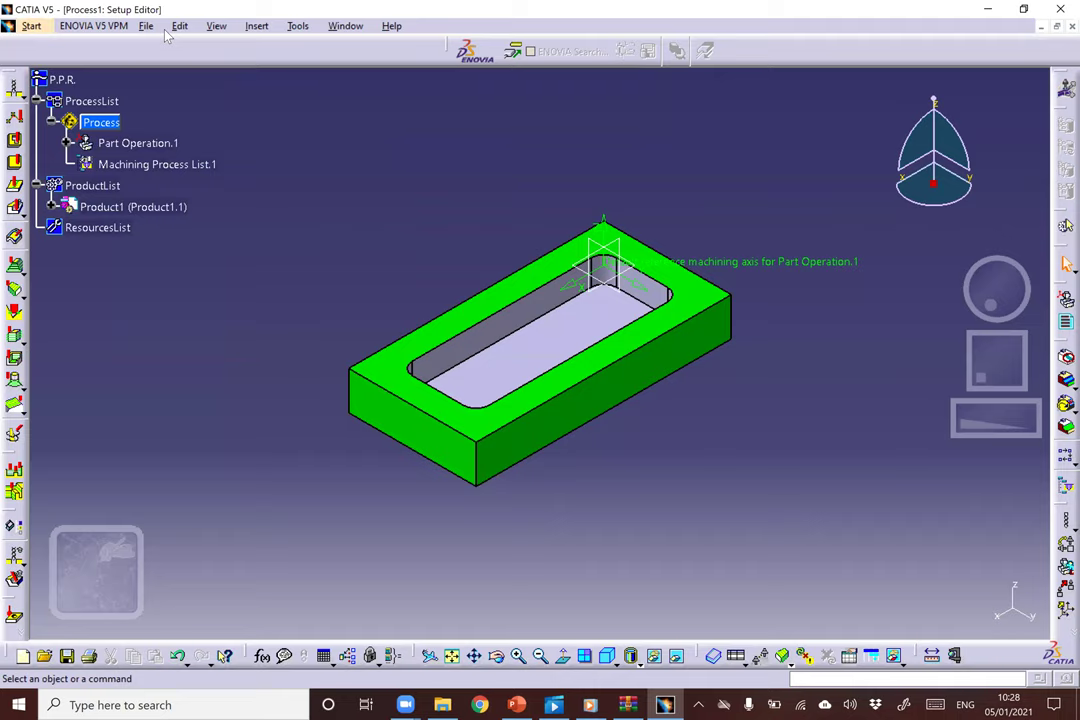
{"action": "left_click", "coordinate": [256, 27]}
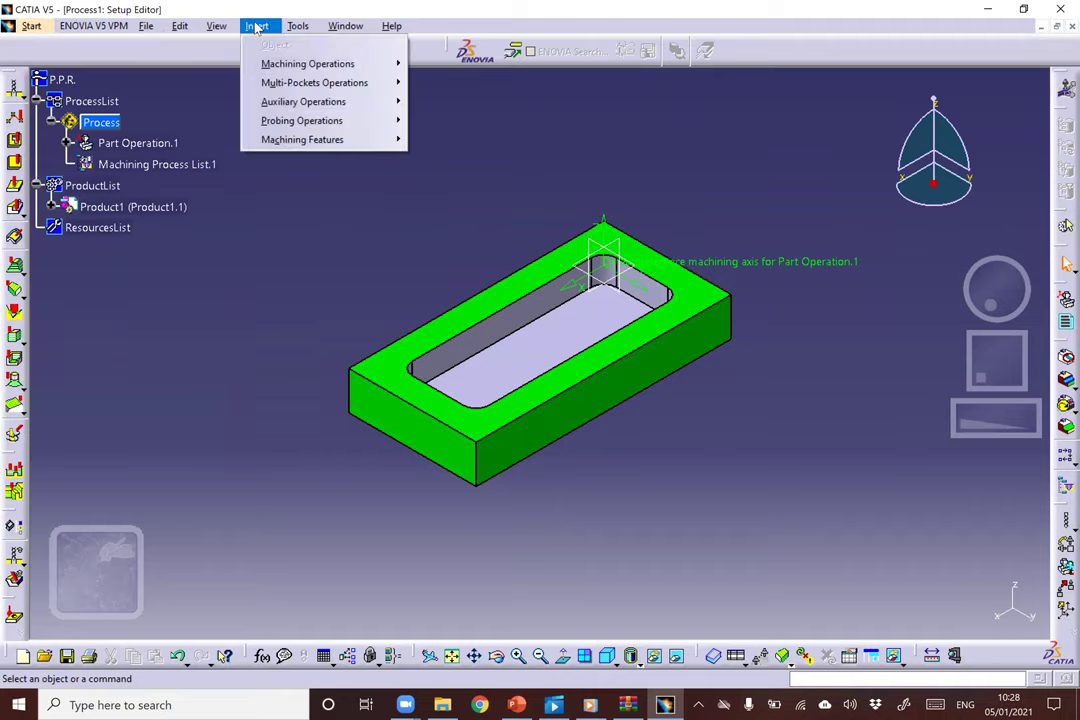
Examine the tool types offered for a tool change among the auxiliary operations.
{"action": "mouse_move", "coordinate": [288, 103]}
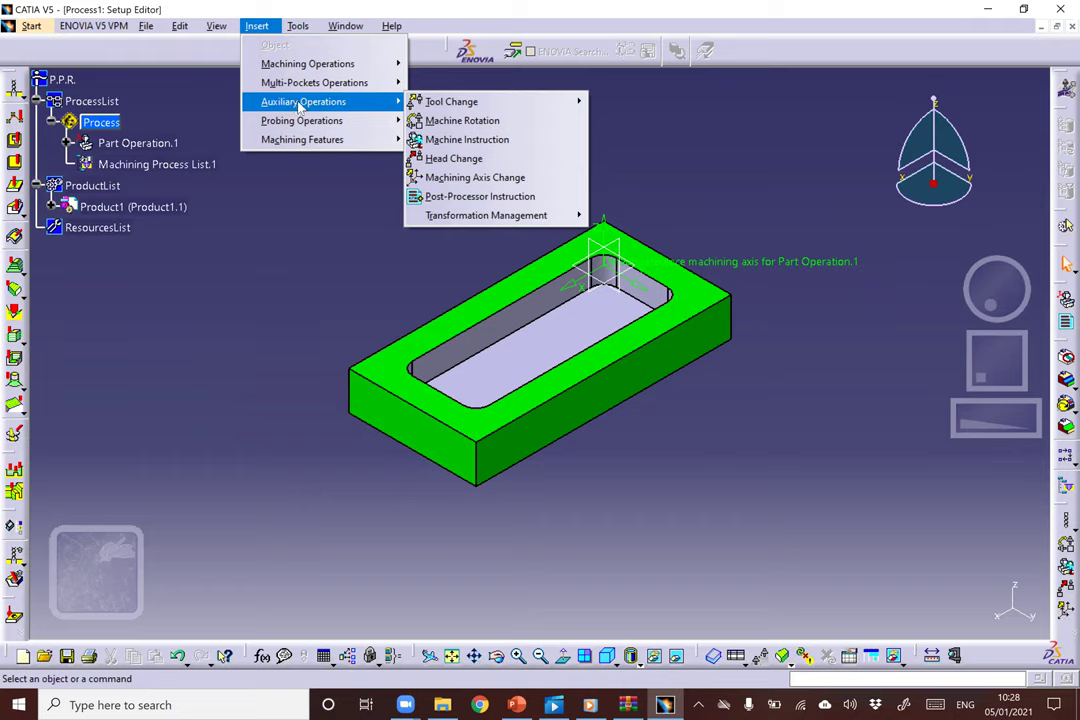
{"action": "mouse_move", "coordinate": [434, 108]}
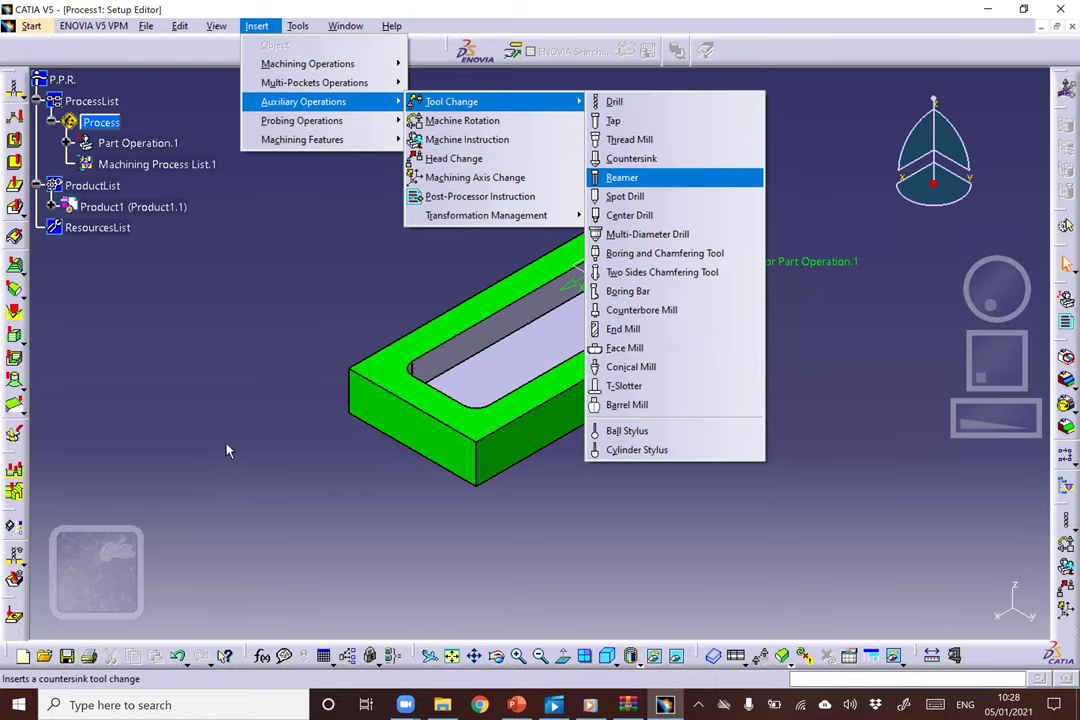
{"action": "left_click", "coordinate": [294, 378]}
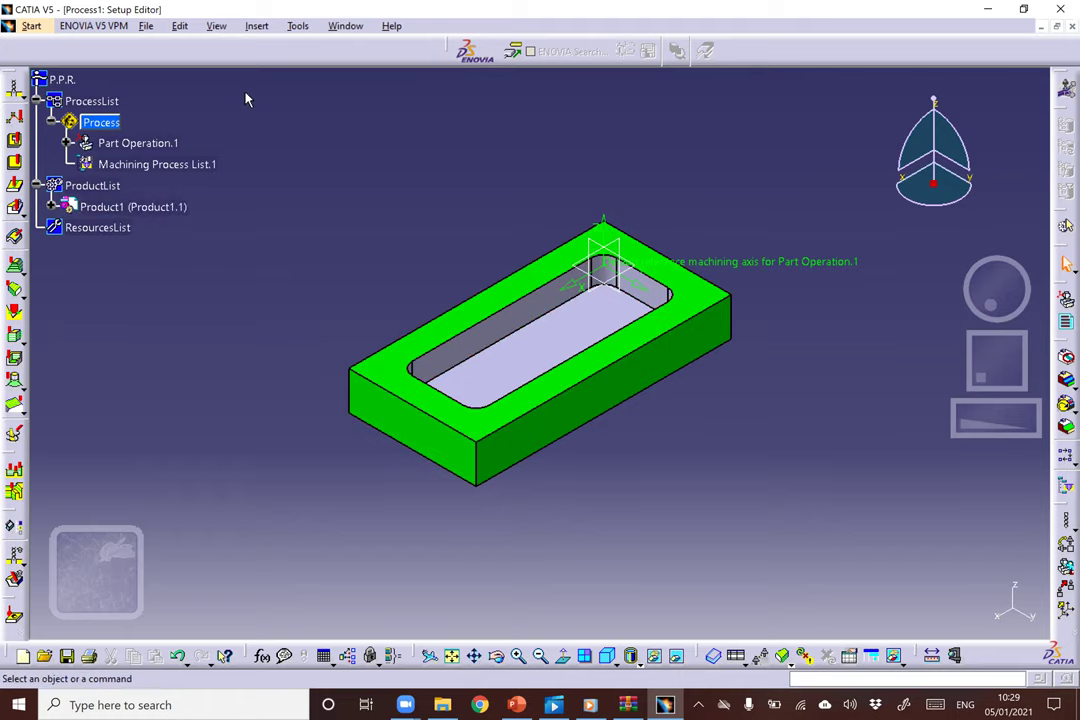
Try to insert an end mill tool change into Machining Process List.1.
{"action": "left_click", "coordinate": [258, 26]}
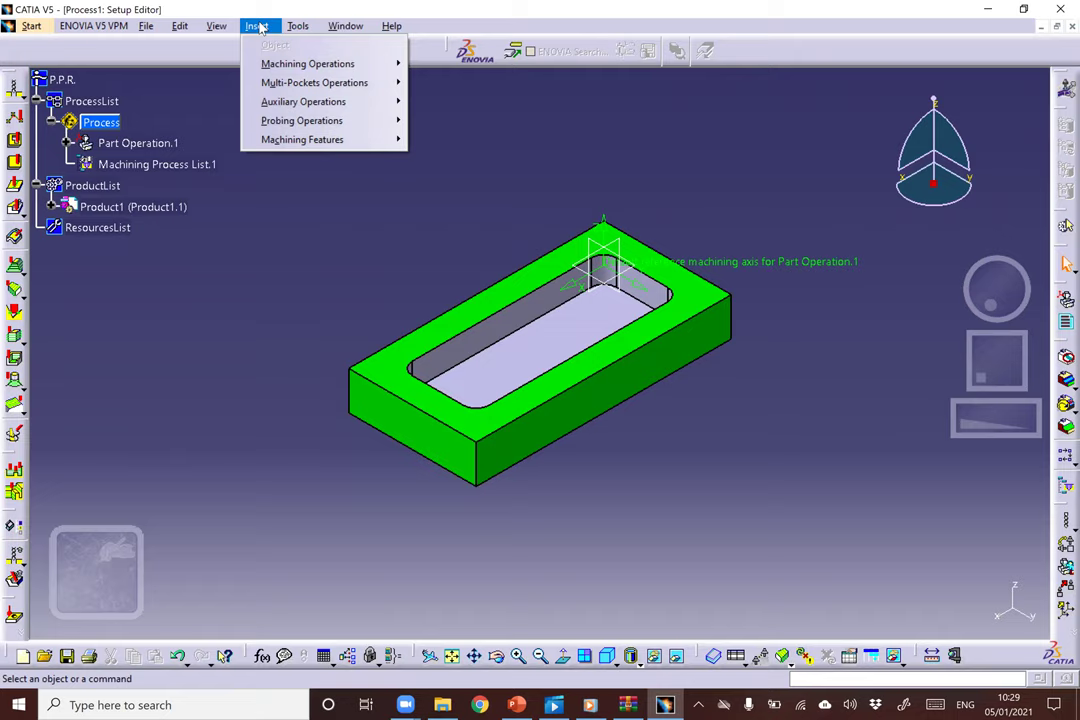
{"action": "mouse_move", "coordinate": [304, 102]}
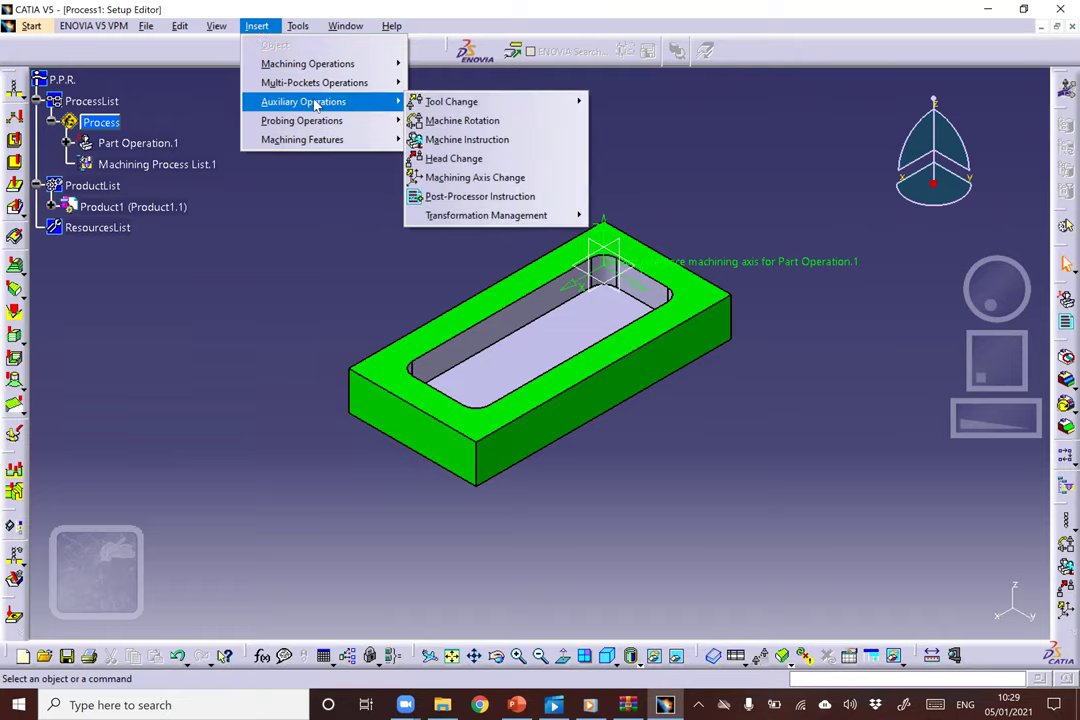
{"action": "mouse_move", "coordinate": [525, 101]}
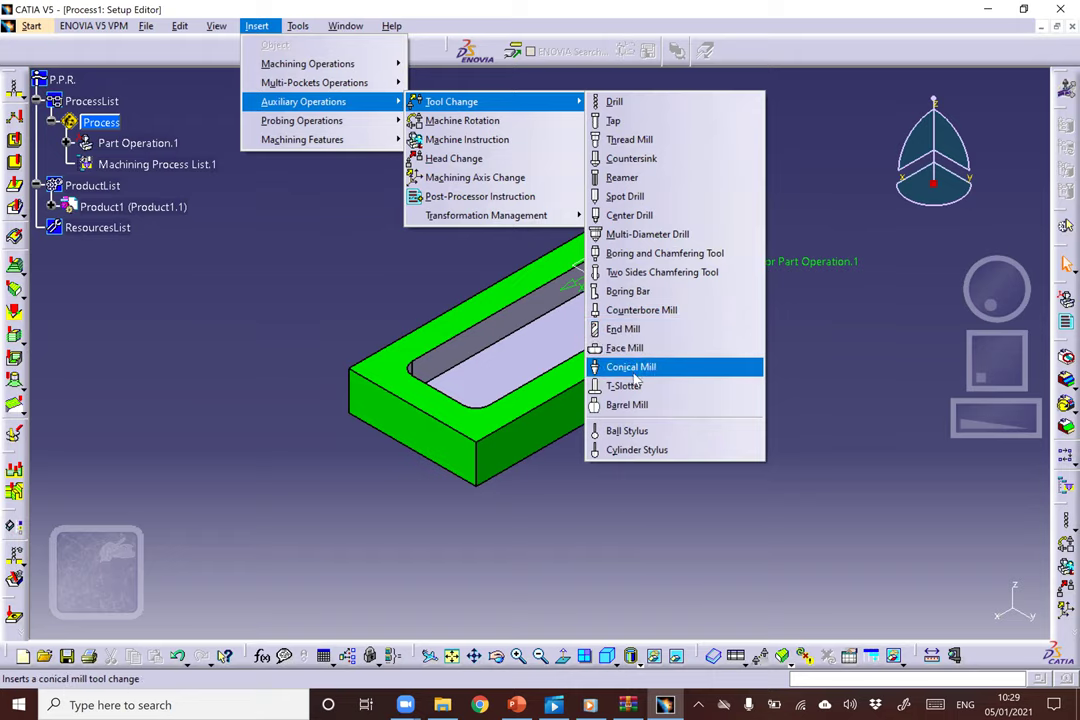
{"action": "left_click", "coordinate": [600, 332]}
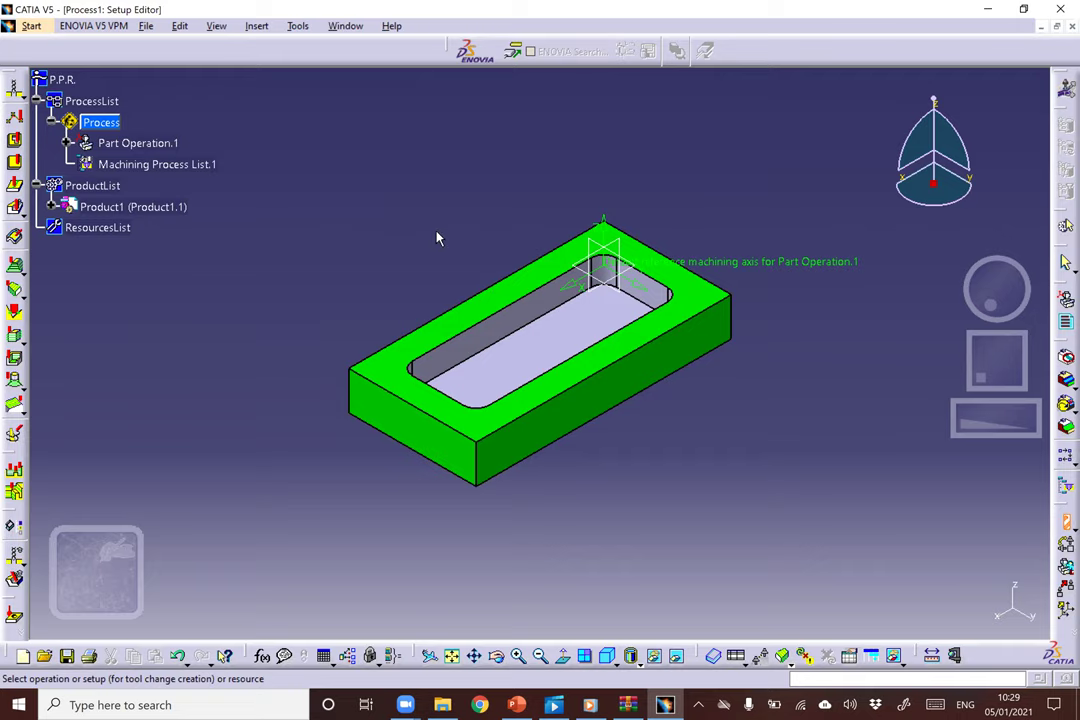
{"action": "left_click", "coordinate": [157, 167]}
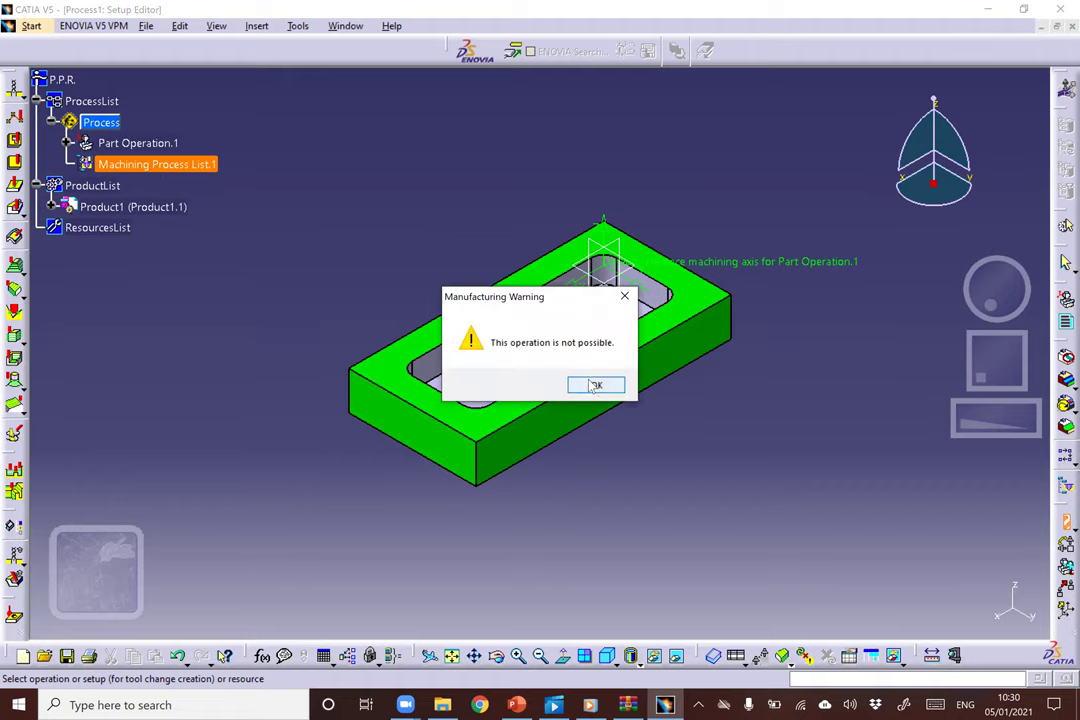
{"action": "left_click", "coordinate": [595, 386]}
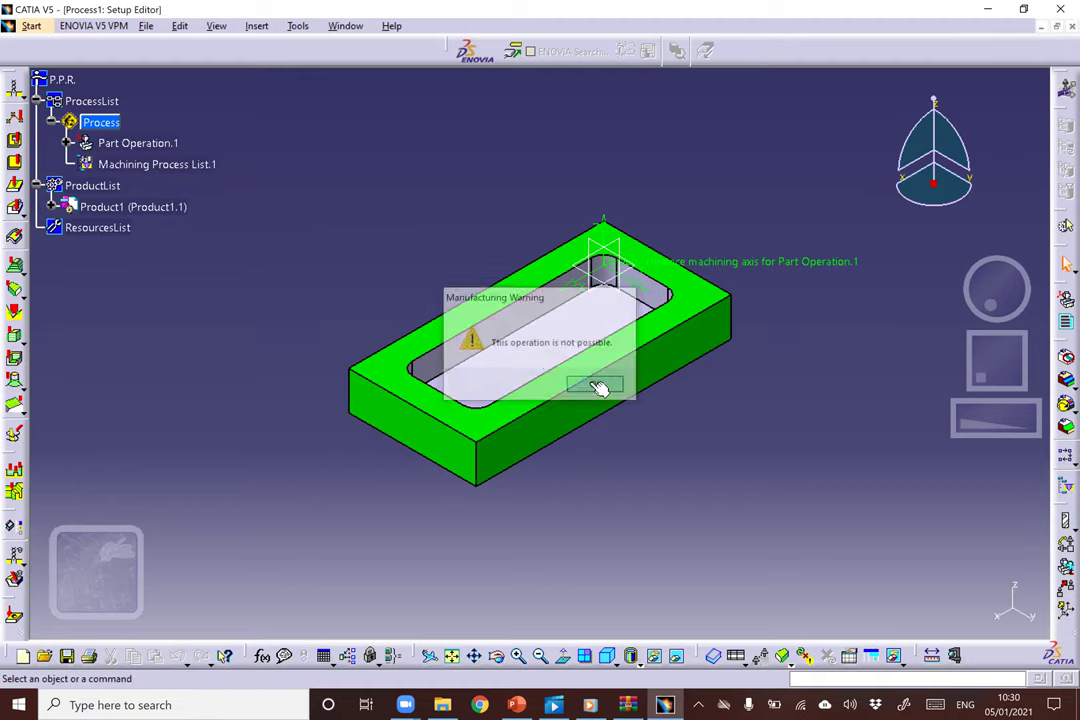
Expand Part Operation.1 and review the definition of its Manufacturing Program.1.
{"action": "left_click", "coordinate": [67, 145]}
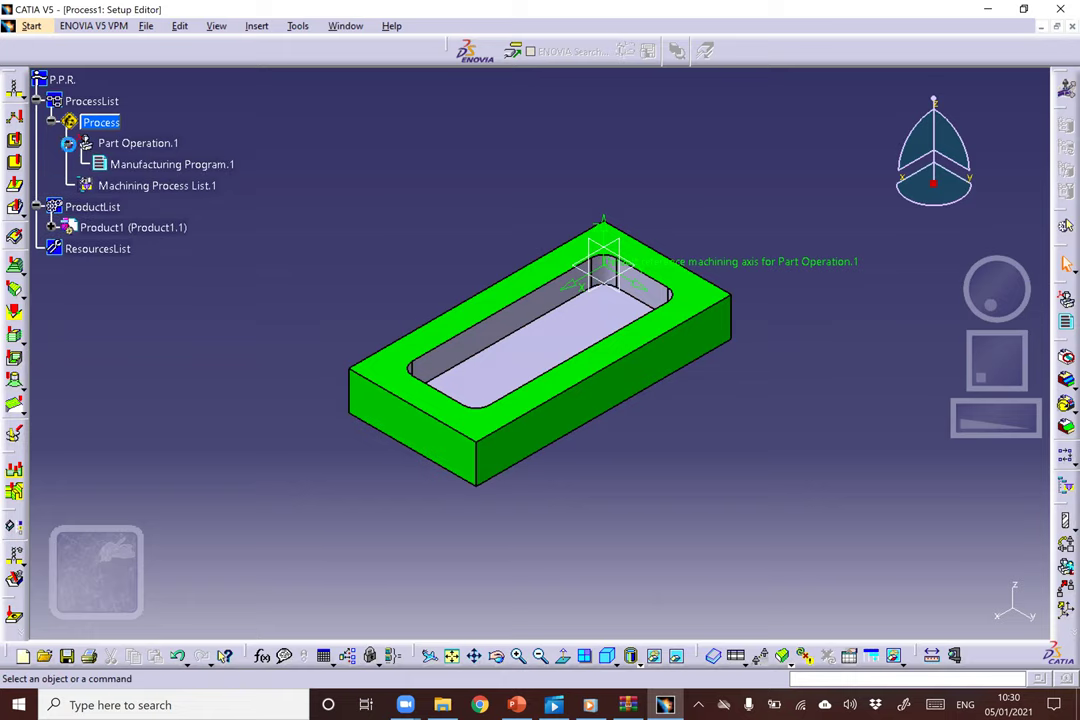
{"action": "left_click", "coordinate": [170, 167]}
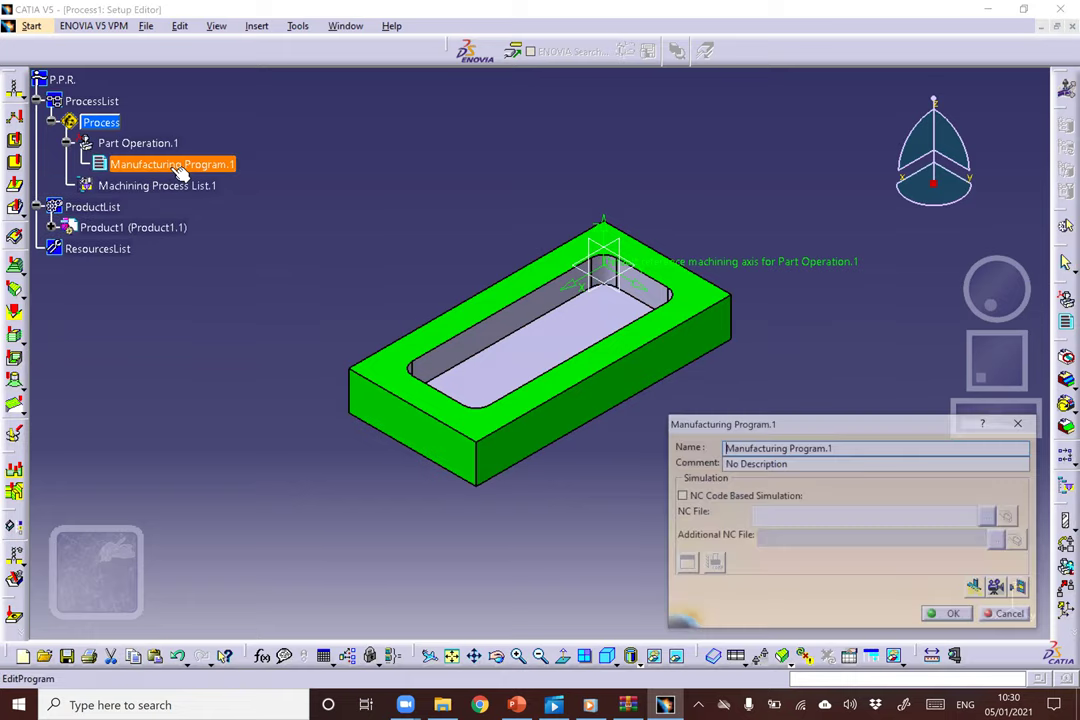
{"action": "left_click", "coordinate": [1022, 424]}
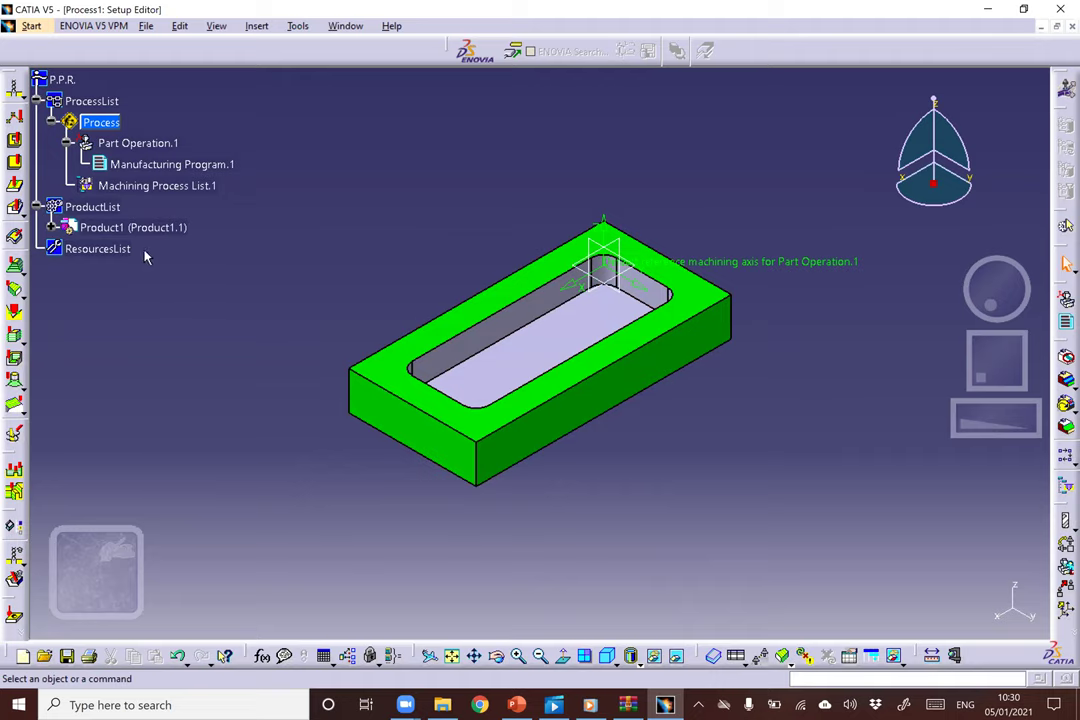
{"action": "left_click", "coordinate": [51, 228]}
{"action": "left_click", "coordinate": [51, 228]}
{"action": "left_click", "coordinate": [259, 28]}
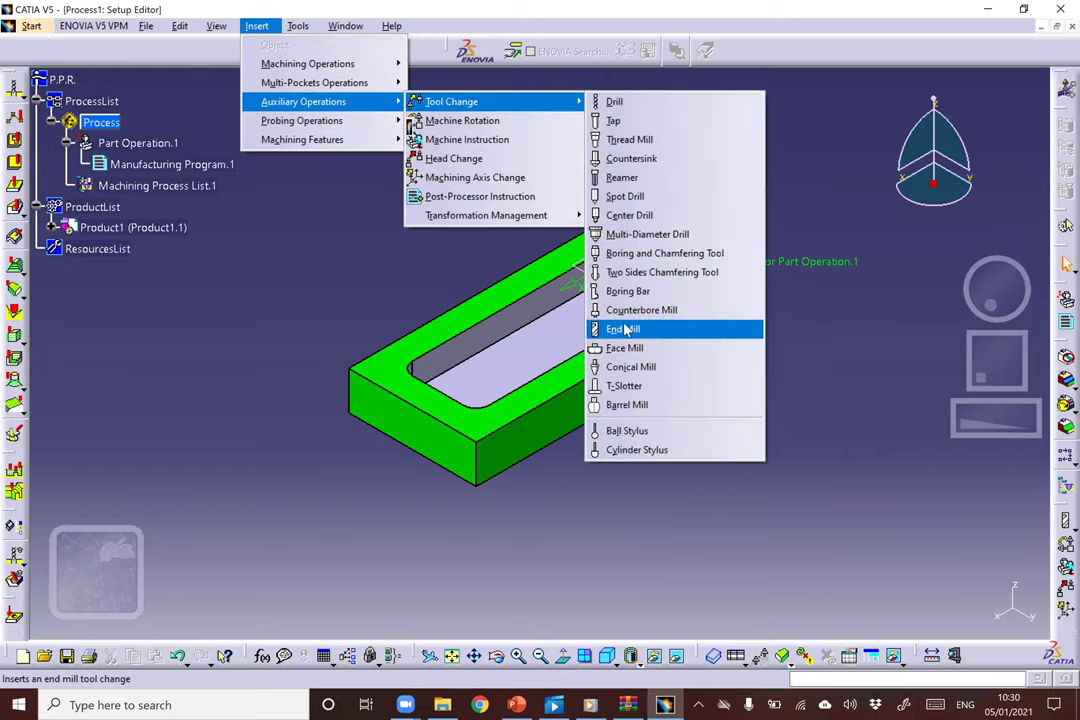
{"action": "left_click", "coordinate": [626, 329]}
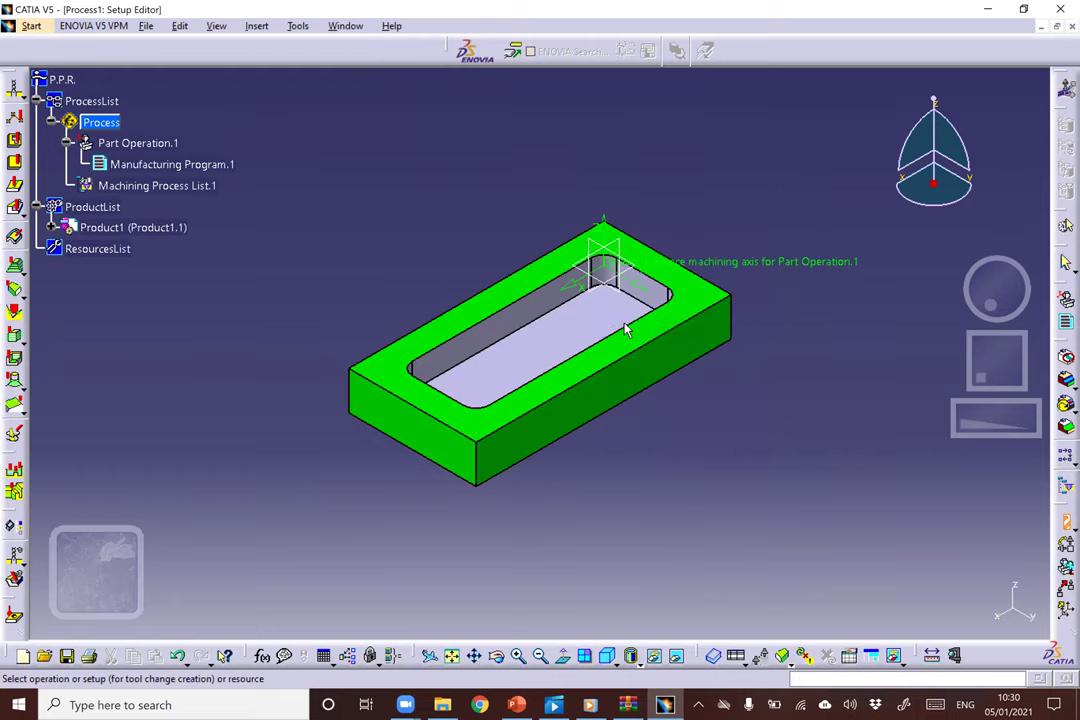
{"action": "double_click", "coordinate": [148, 164]}
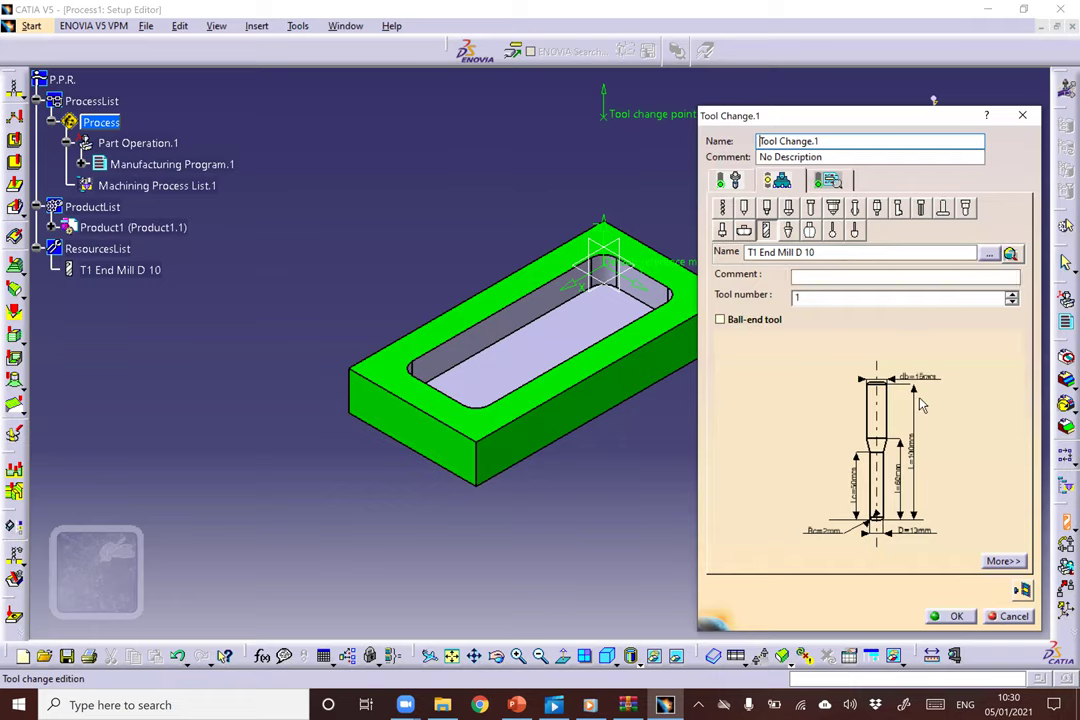
{"action": "left_click", "coordinate": [1023, 118]}
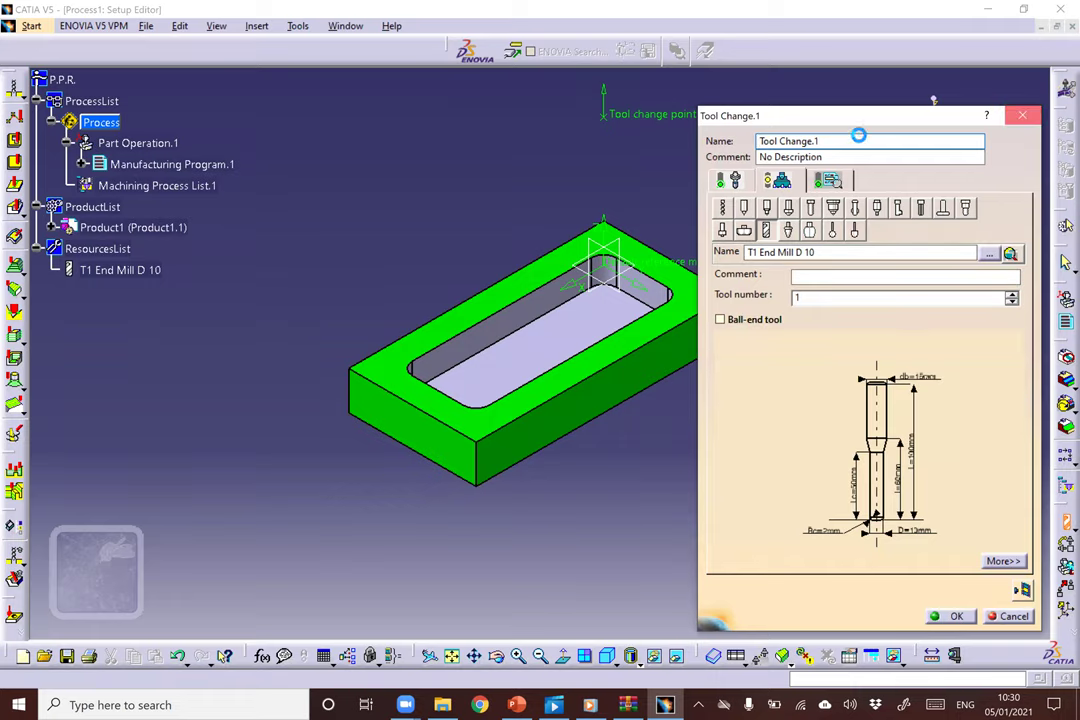
Insert an end mill tool change into Manufacturing Program.1, briefly comparing the drill type before reselecting the end mill.
{"action": "left_click", "coordinate": [298, 26]}
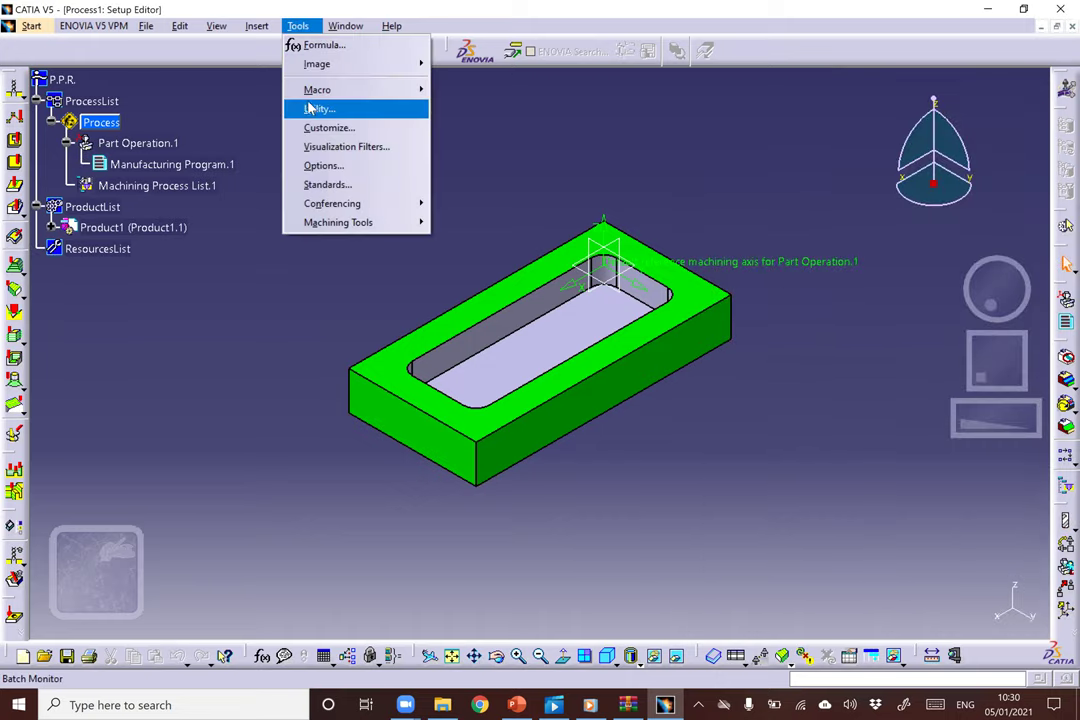
{"action": "mouse_move", "coordinate": [216, 26]}
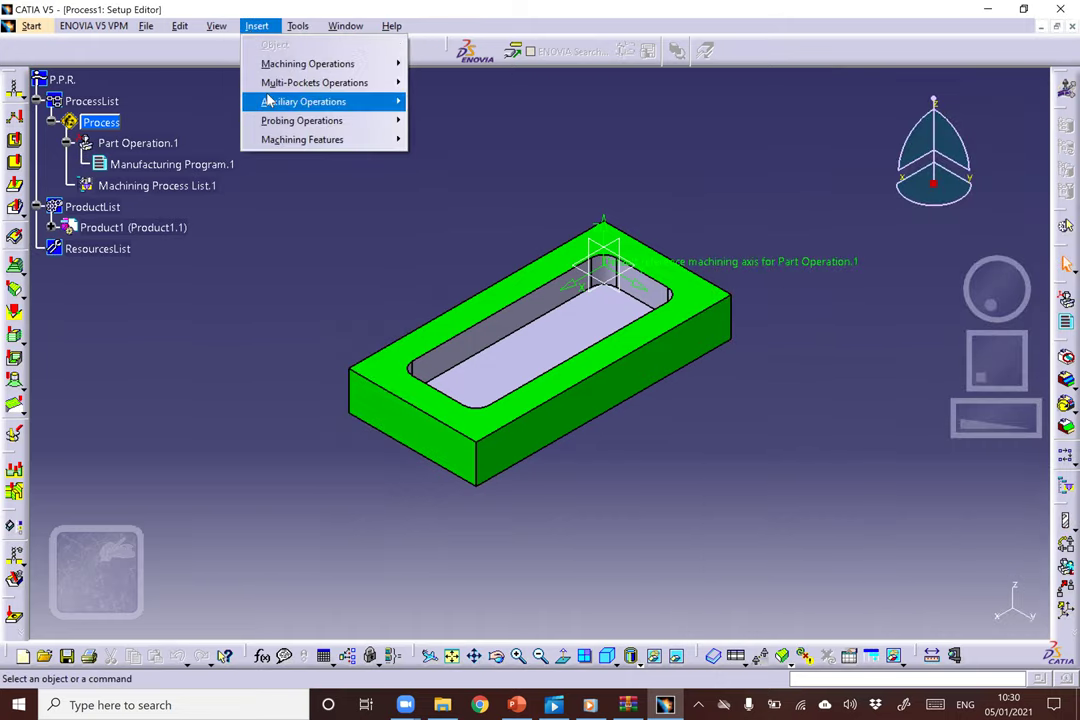
{"action": "mouse_move", "coordinate": [267, 100]}
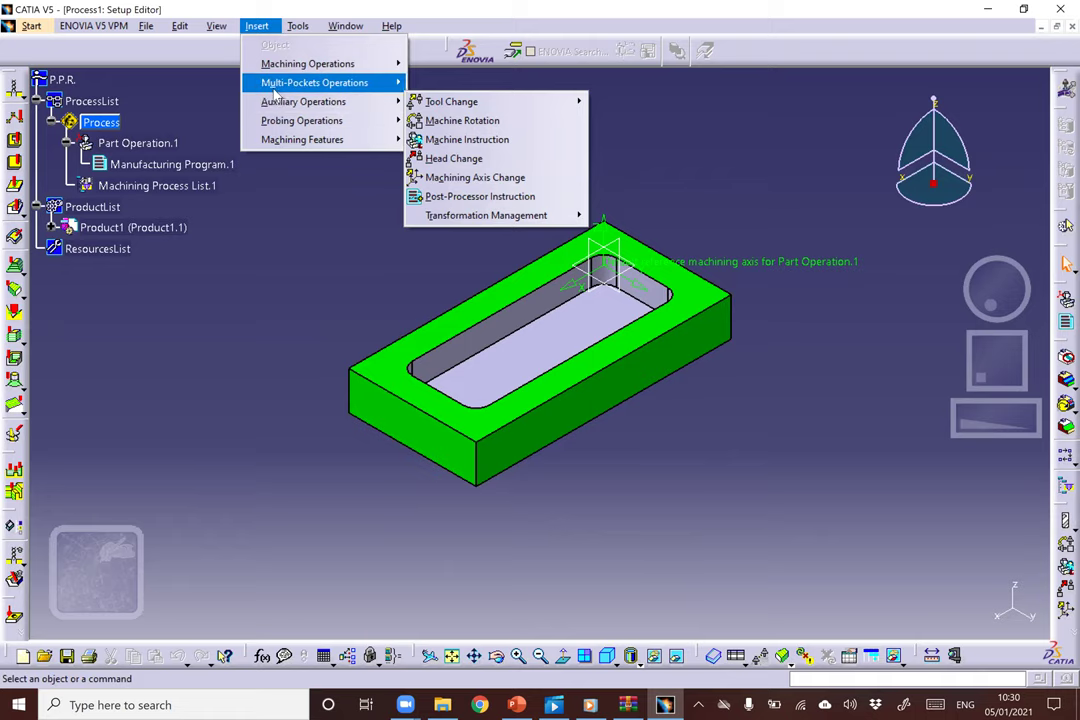
{"action": "mouse_move", "coordinate": [452, 101]}
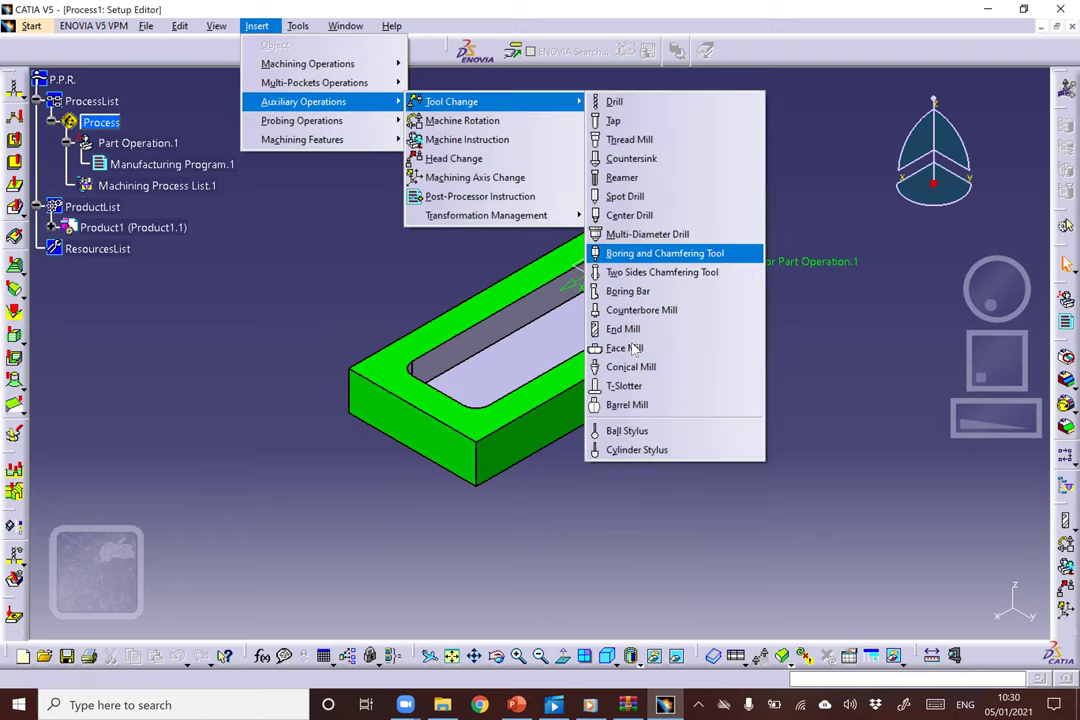
{"action": "left_click", "coordinate": [623, 330]}
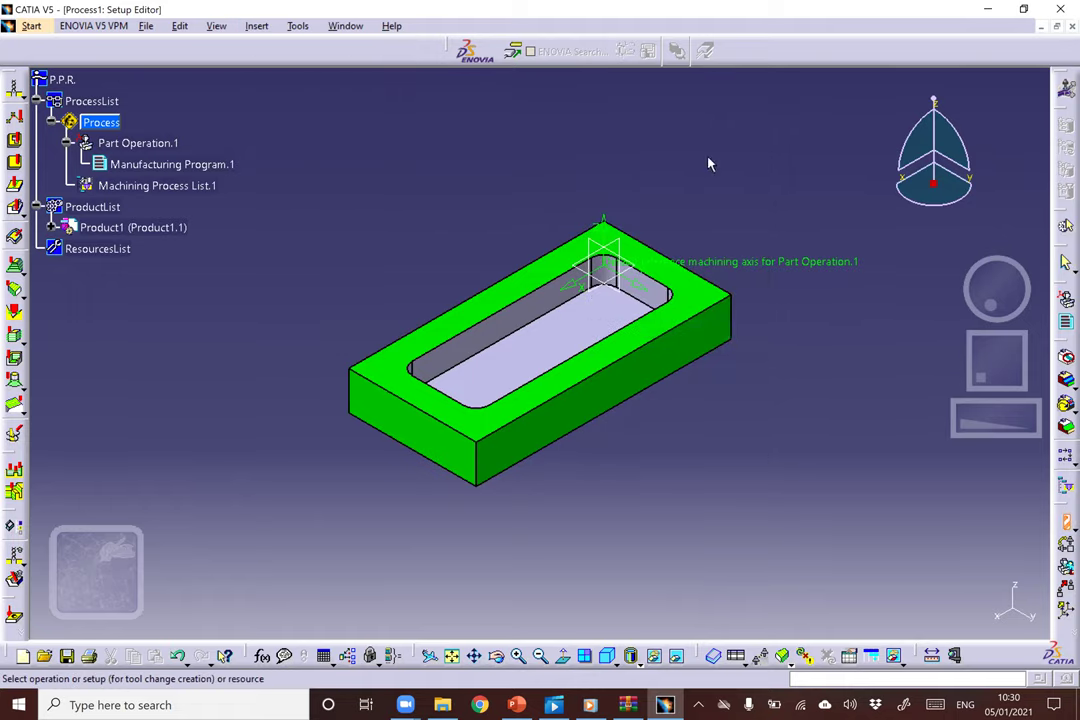
{"action": "left_click", "coordinate": [155, 166]}
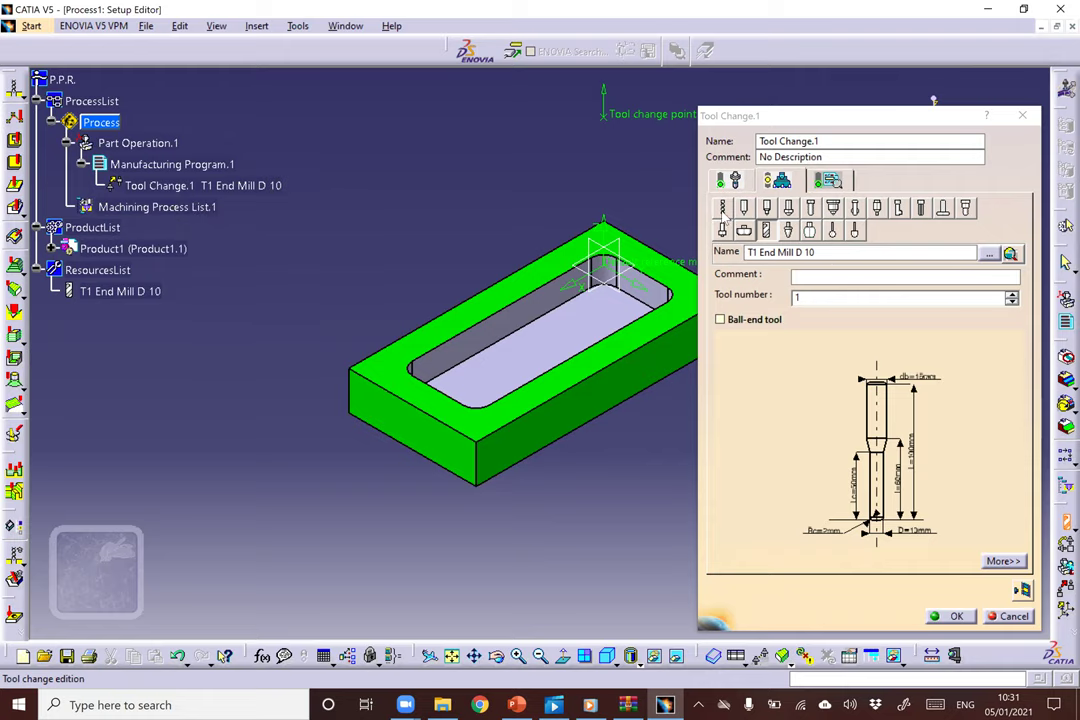
{"action": "left_click", "coordinate": [722, 208]}
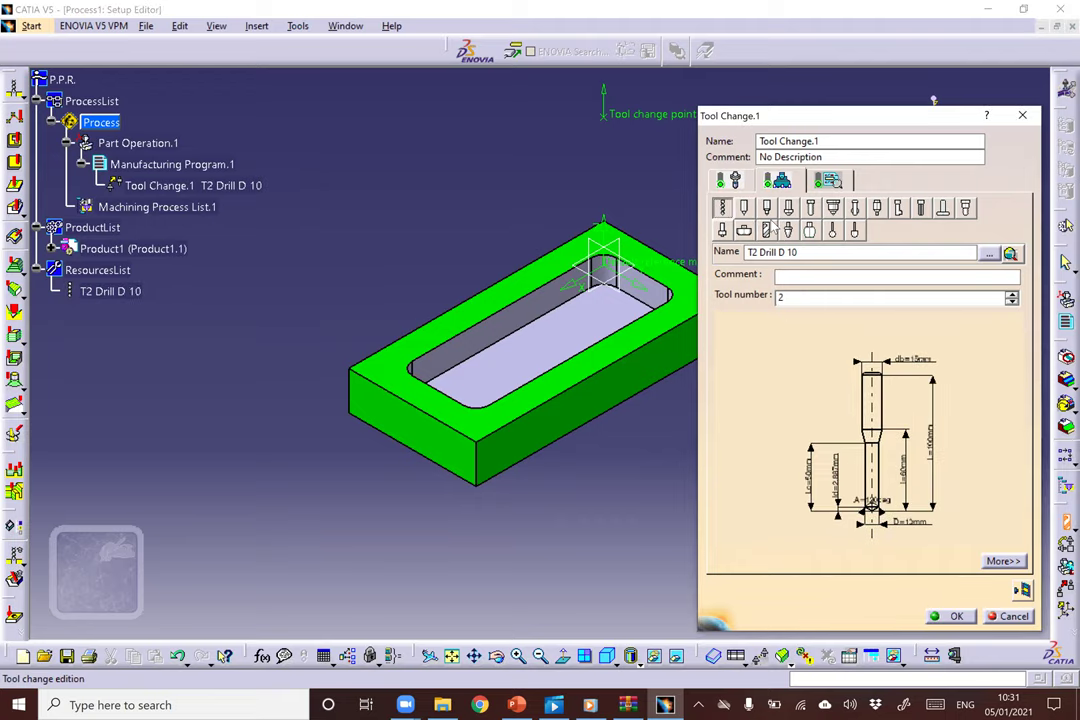
{"action": "left_click", "coordinate": [767, 230]}
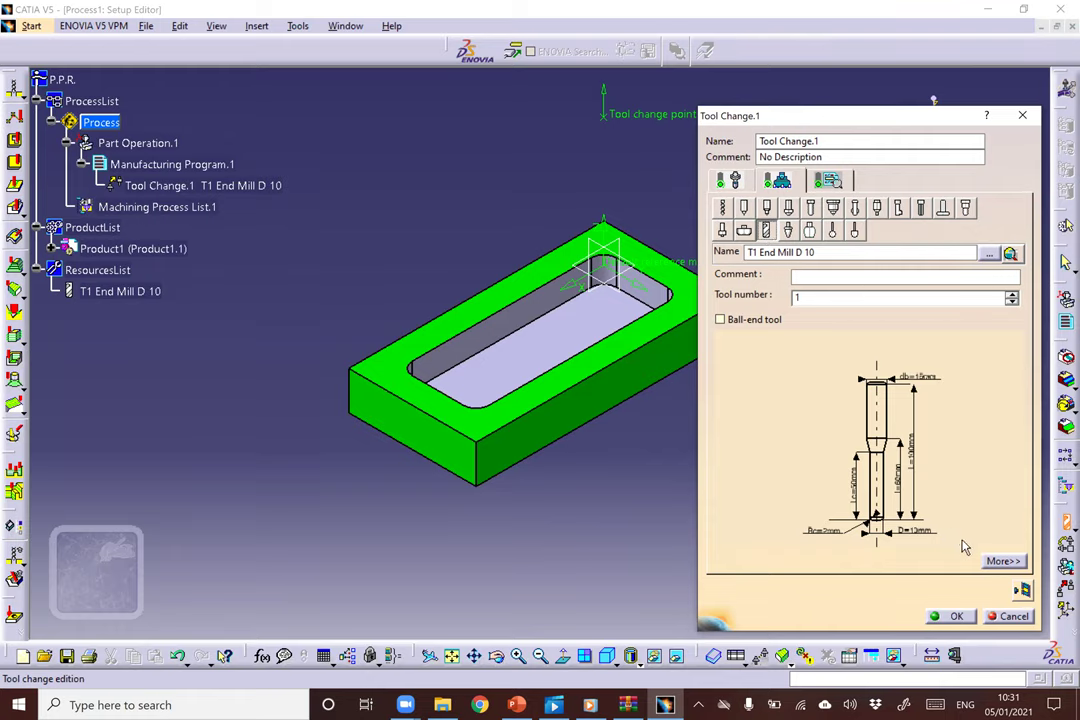
Set the end mill's body diameter to 10 mm and accept its nominal diameter of 10 mm.
{"action": "double_click", "coordinate": [935, 384]}
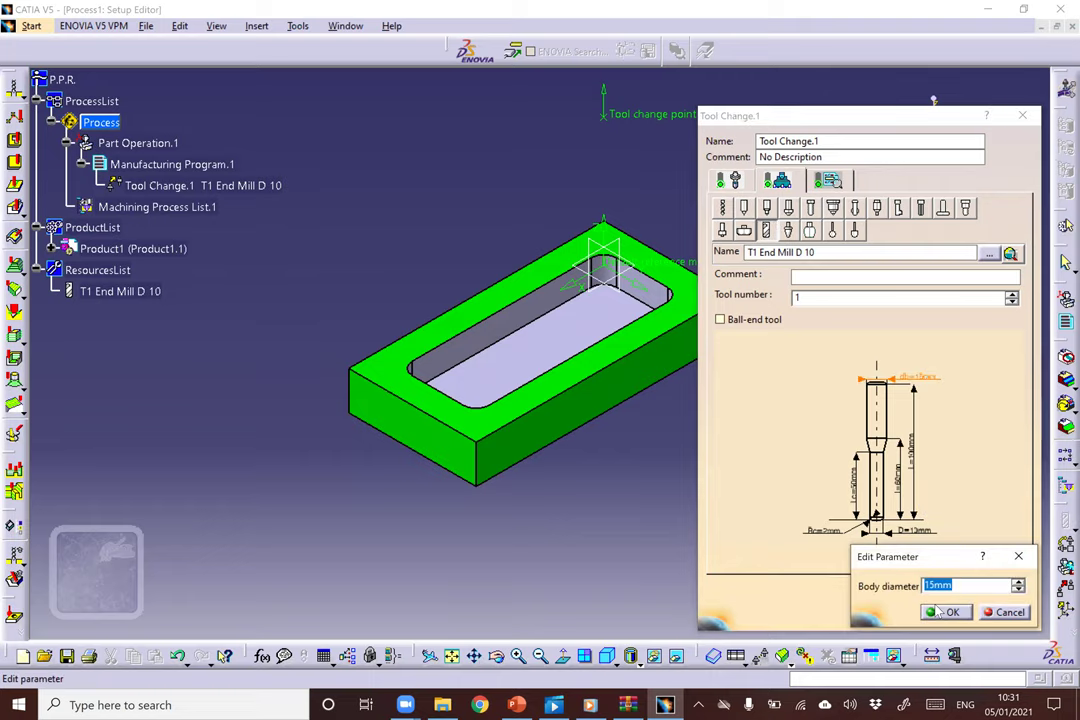
{"action": "type", "text": "1"}
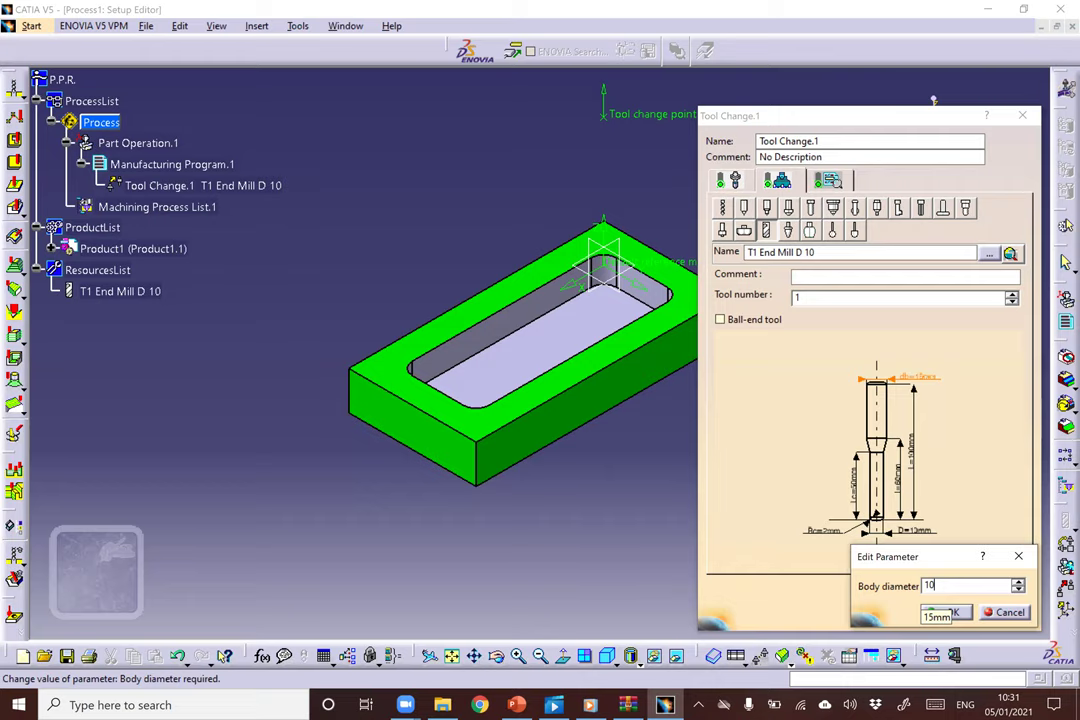
{"action": "type", "text": "0"}
{"action": "key", "text": "Return"}
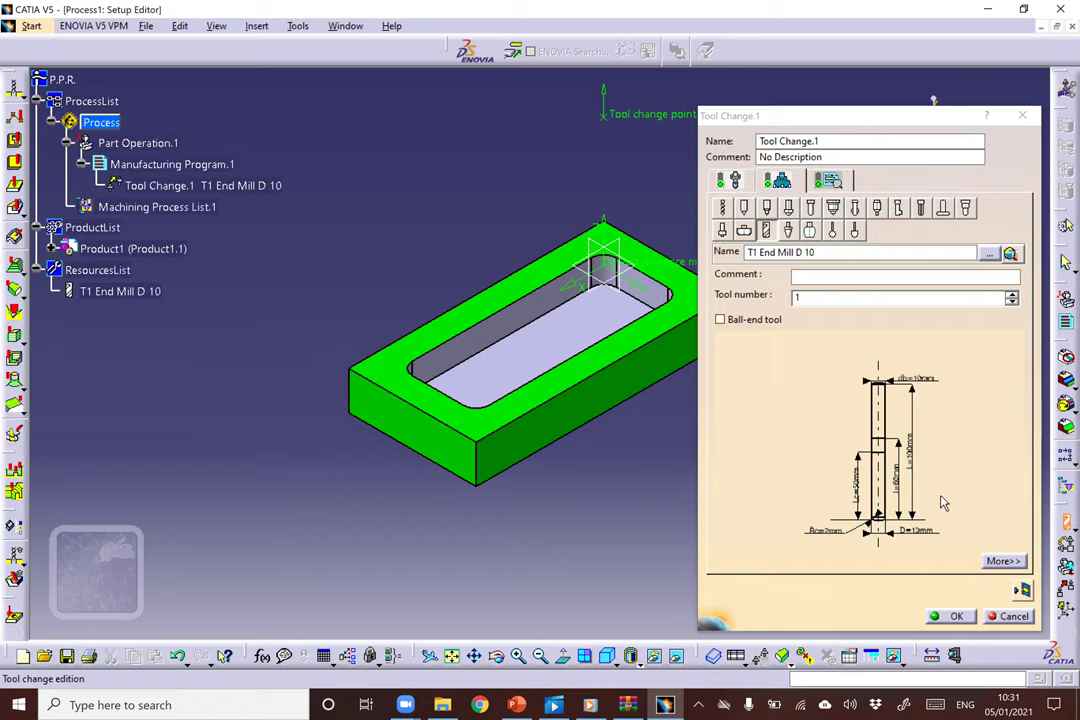
{"action": "double_click", "coordinate": [923, 540]}
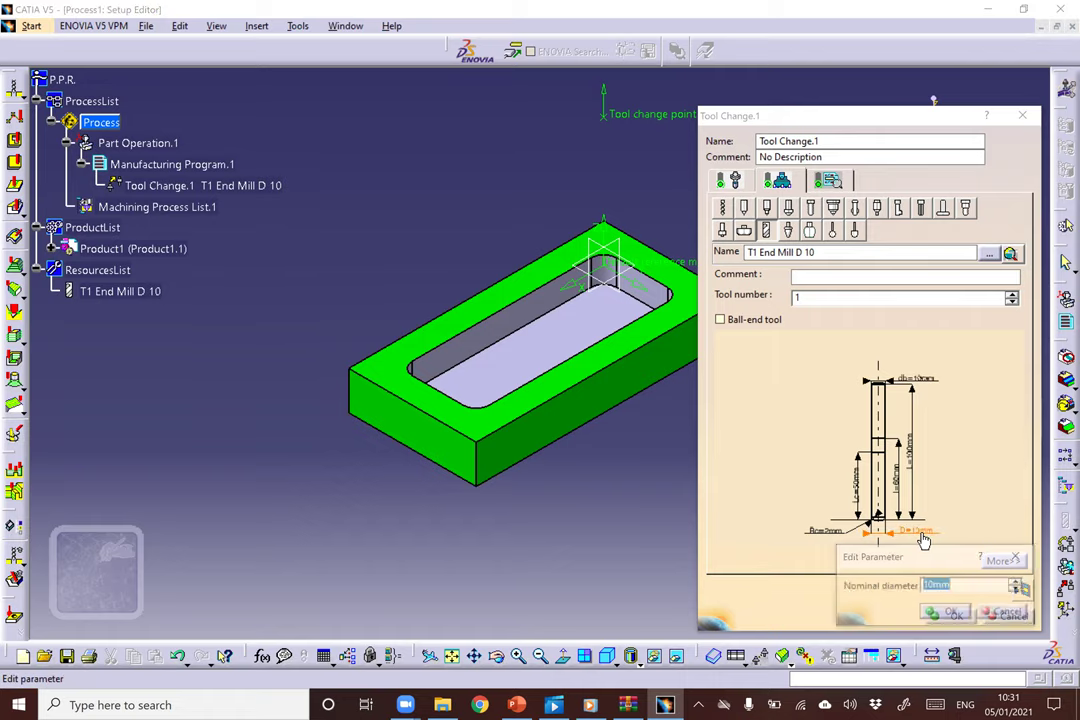
{"action": "left_click", "coordinate": [946, 613]}
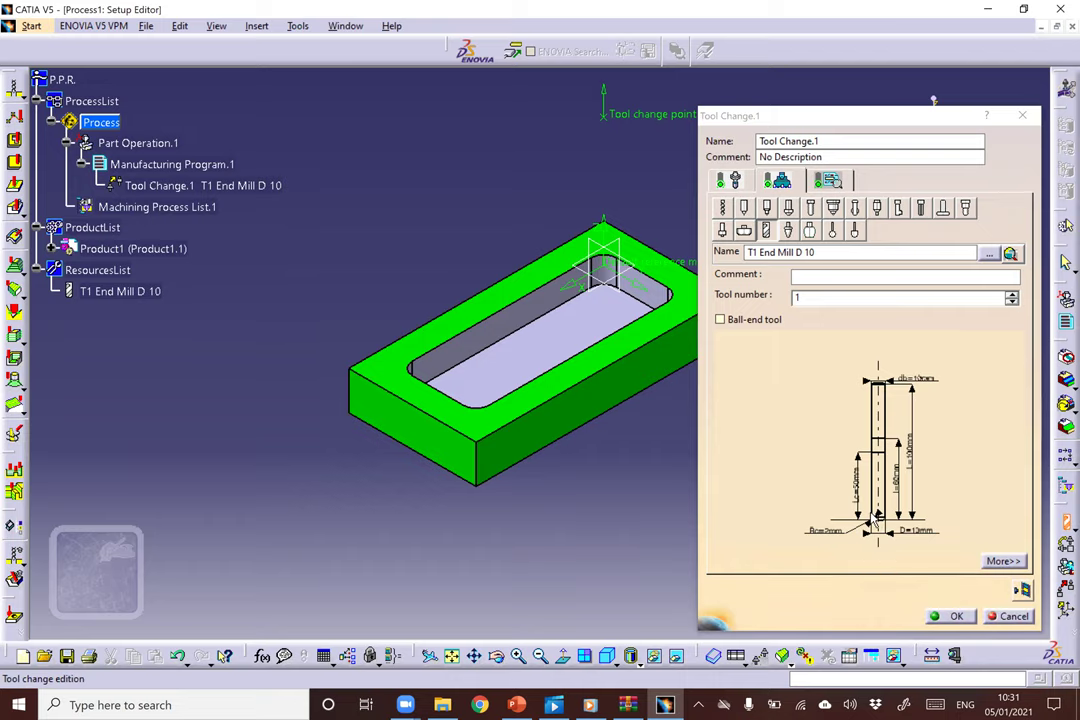
Set the end mill's corner radius to 0 mm and accept the tool change after reviewing its full geometry parameters.
{"action": "double_click", "coordinate": [822, 535]}
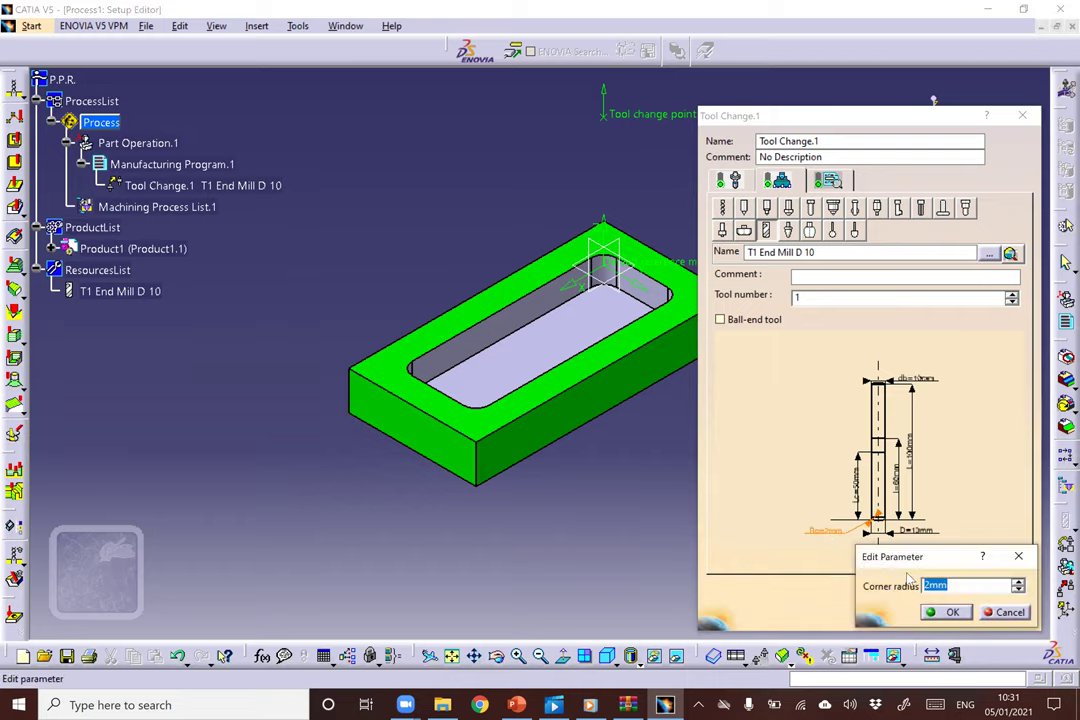
{"action": "type", "text": "0"}
{"action": "key", "text": "Return"}
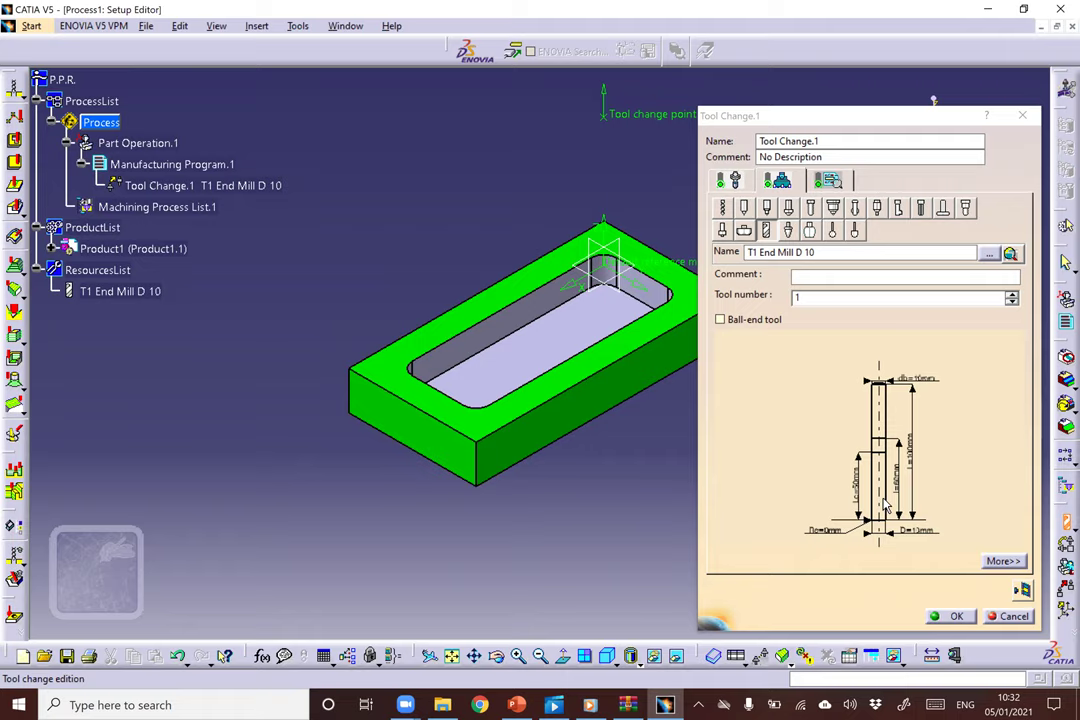
{"action": "left_click", "coordinate": [995, 561]}
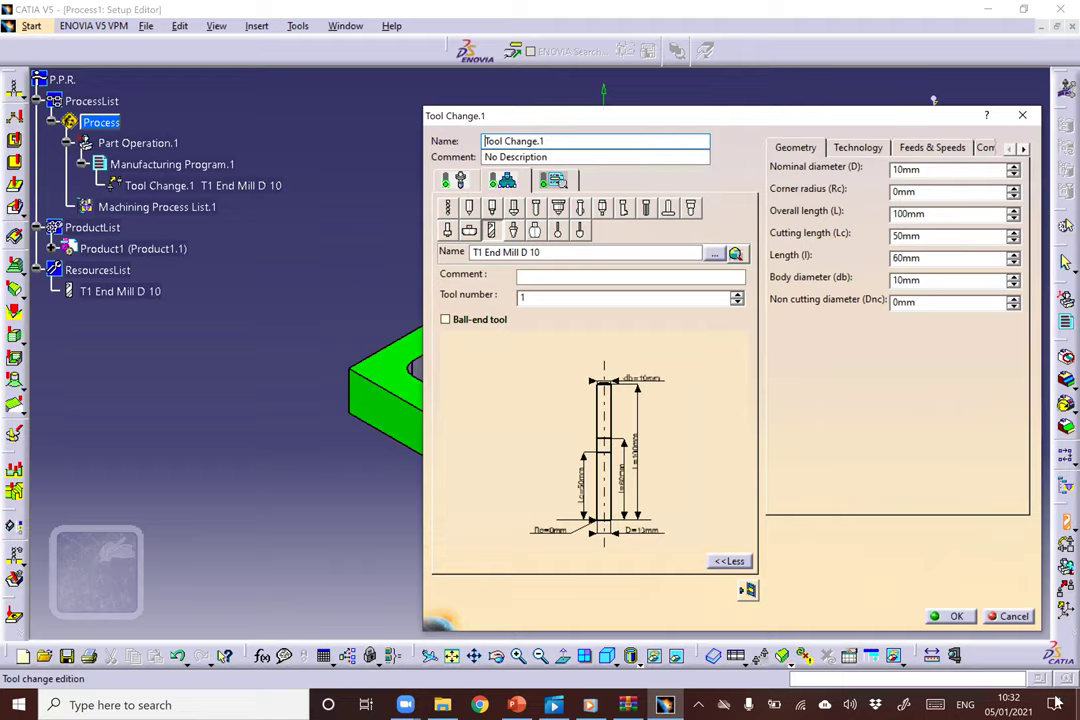
{"action": "left_click", "coordinate": [943, 616]}
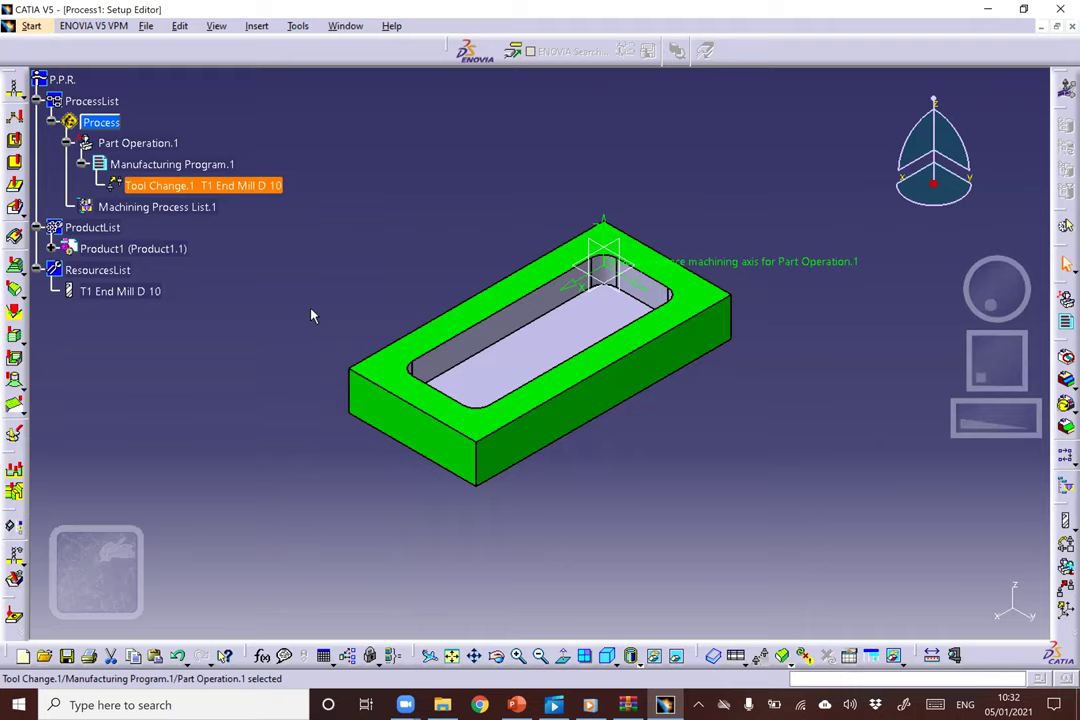
Insert a Roughing surface machining operation after Tool Change.1, looking over the prismatic and surface machining operation types first.
{"action": "left_click", "coordinate": [256, 28]}
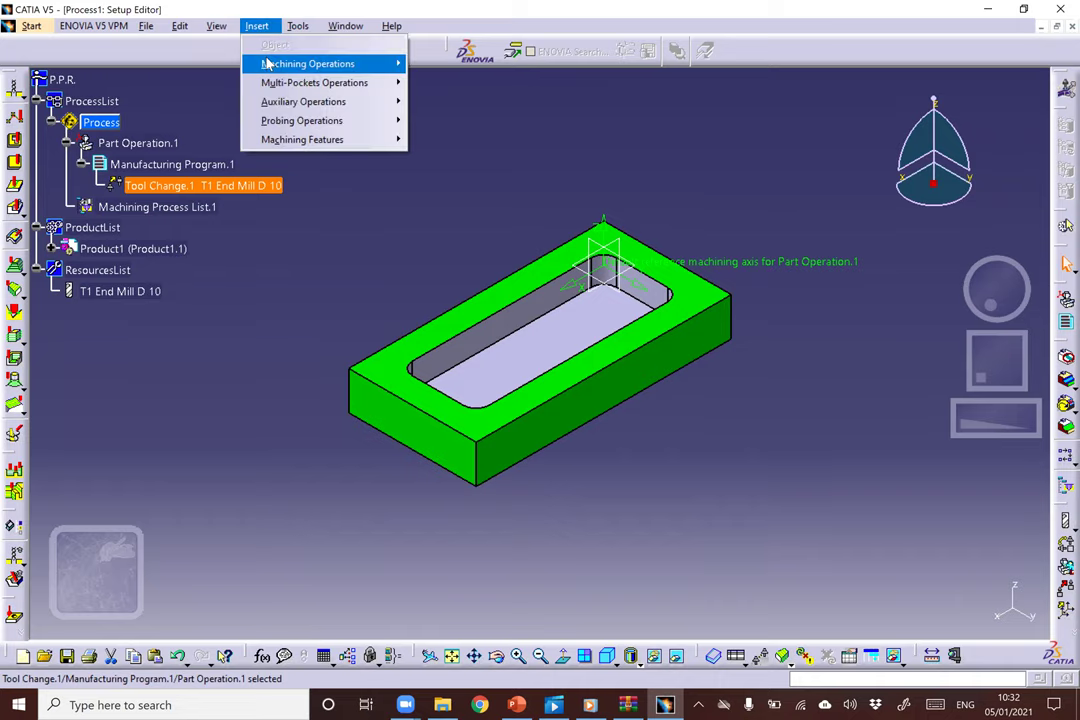
{"action": "mouse_move", "coordinate": [267, 64]}
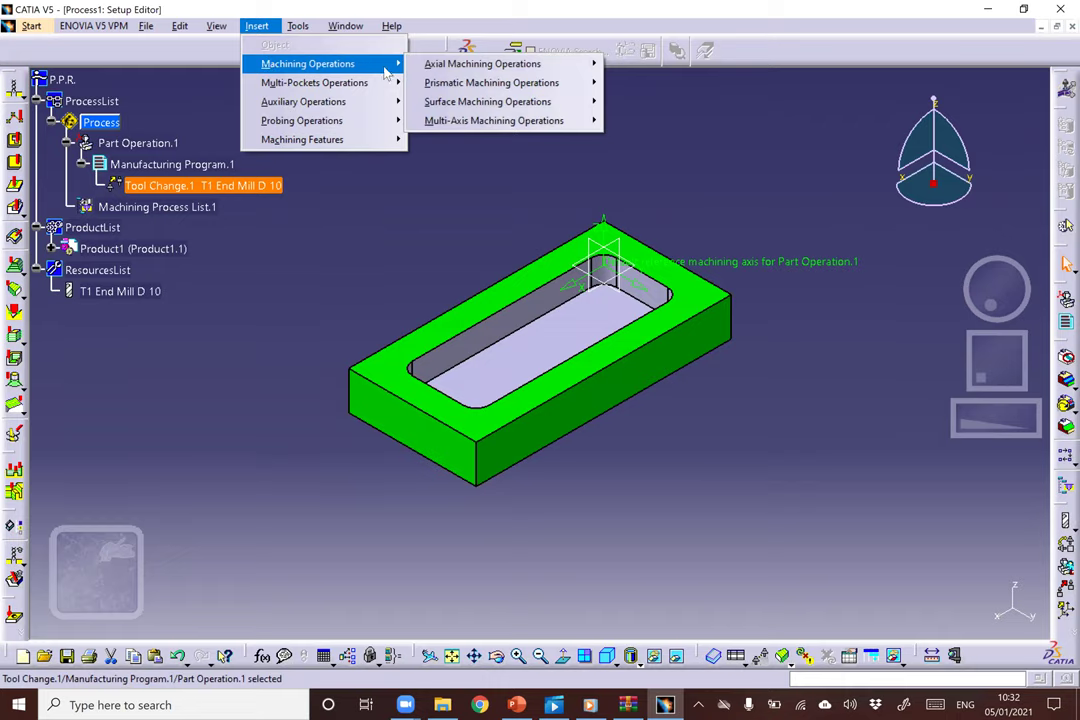
{"action": "left_click", "coordinate": [458, 101]}
{"action": "left_click", "coordinate": [498, 101]}
{"action": "left_click", "coordinate": [500, 101]}
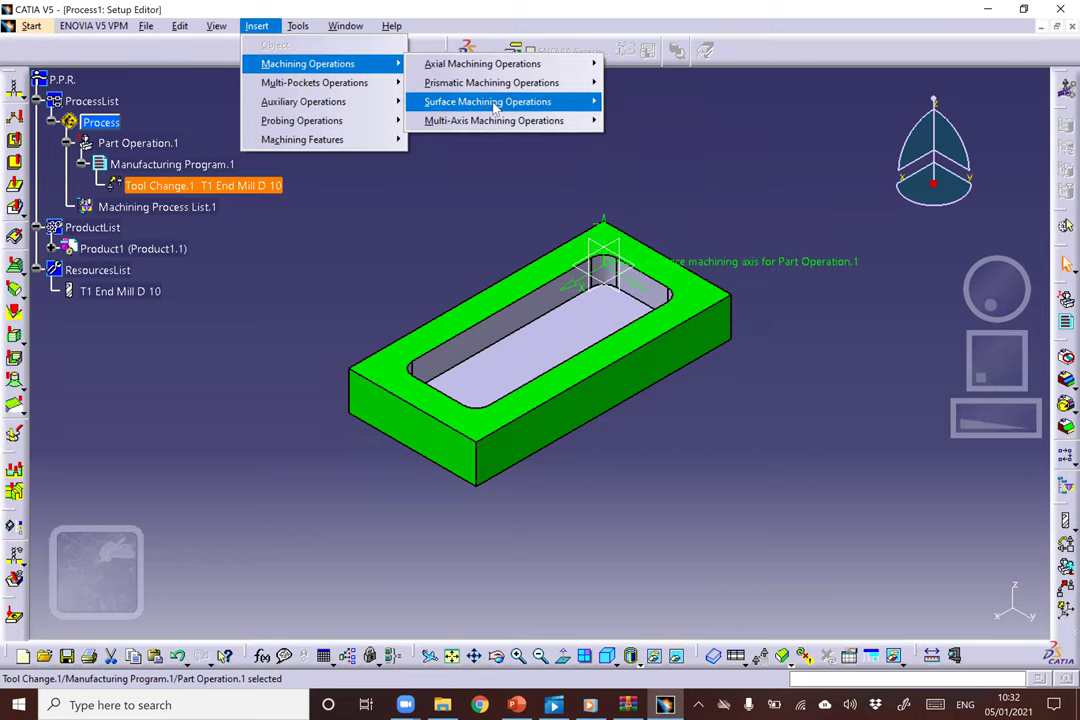
{"action": "mouse_move", "coordinate": [494, 106]}
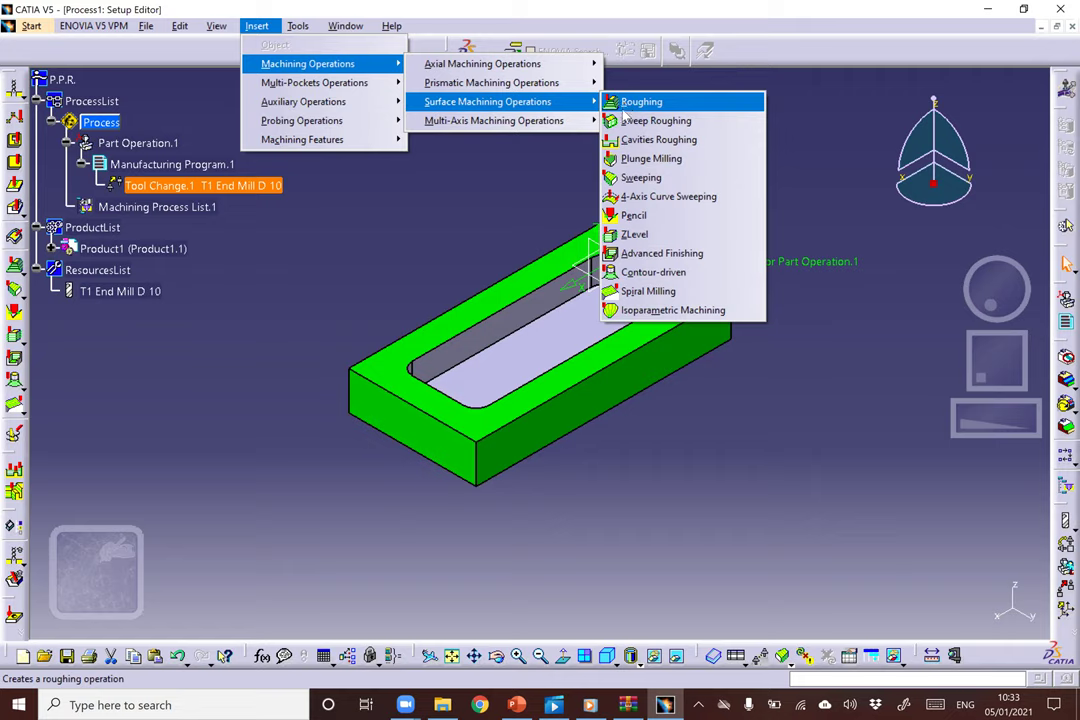
{"action": "mouse_move", "coordinate": [530, 133]}
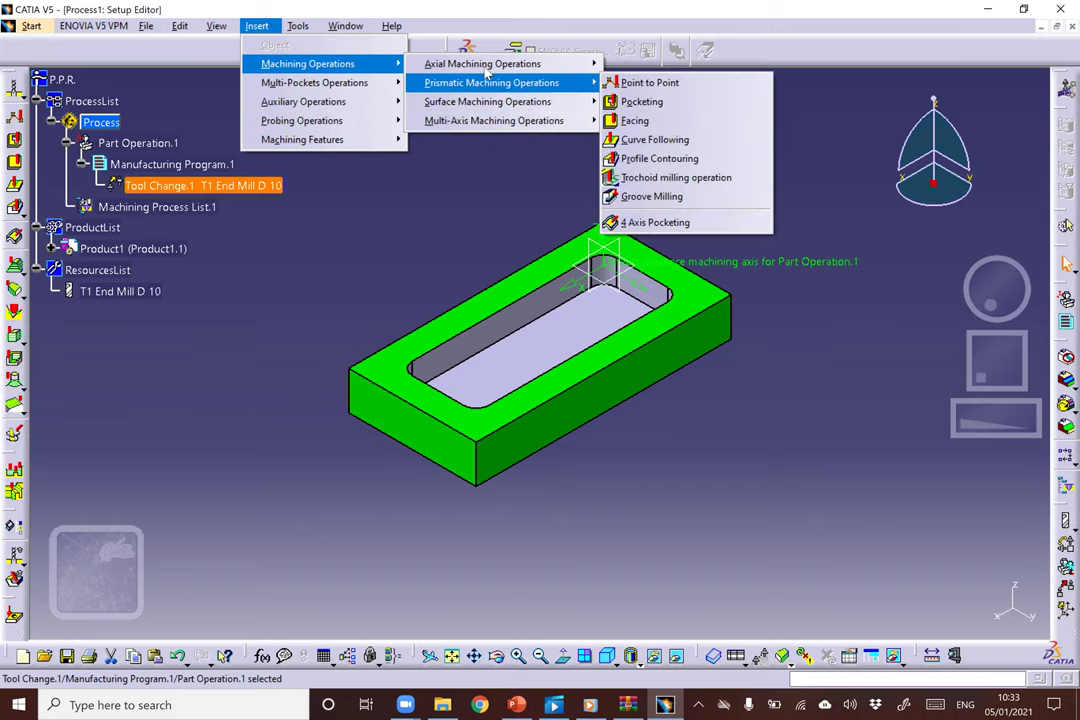
{"action": "mouse_move", "coordinate": [487, 67]}
{"action": "mouse_move", "coordinate": [418, 82]}
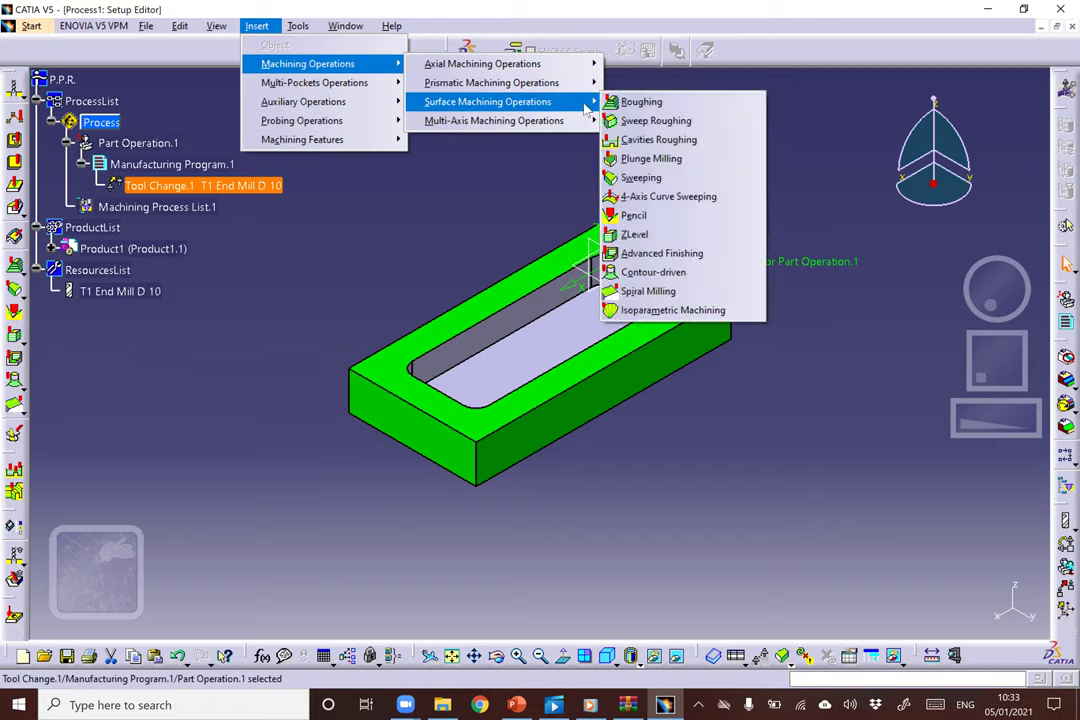
{"action": "left_click", "coordinate": [638, 106]}
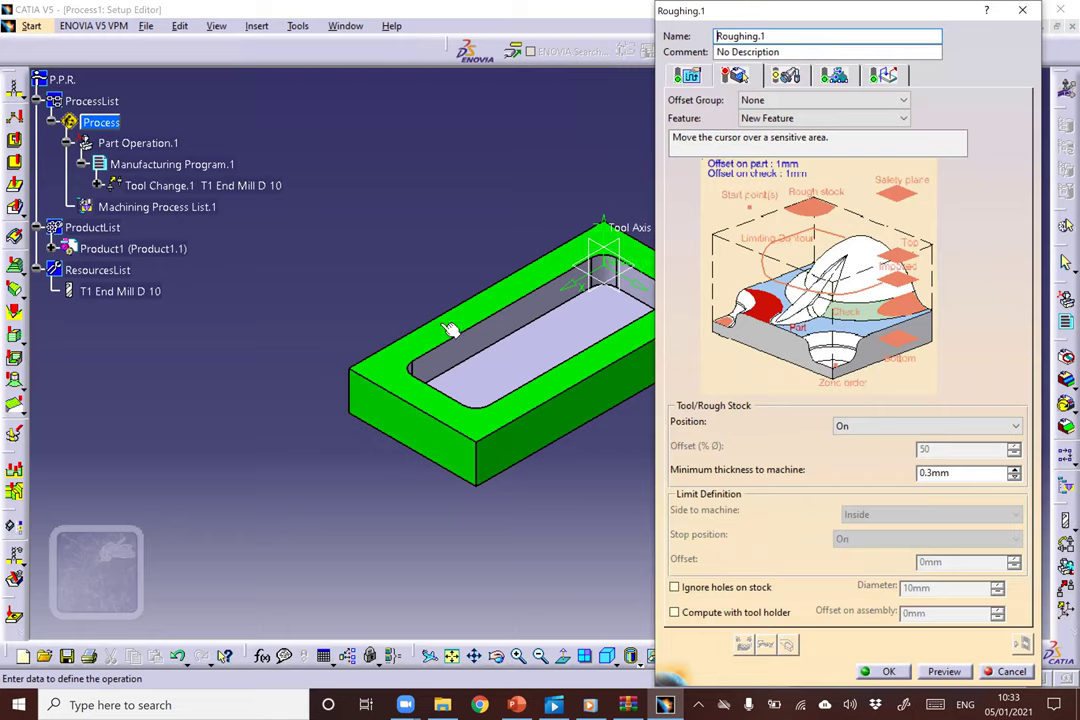
Assign the pocketed block's PartBody as the part to machine in the roughing operation, expanding Product1 down to Part1.
{"action": "middle_click_drag", "start_coordinate": [504, 244], "coordinate": [306, 252]}
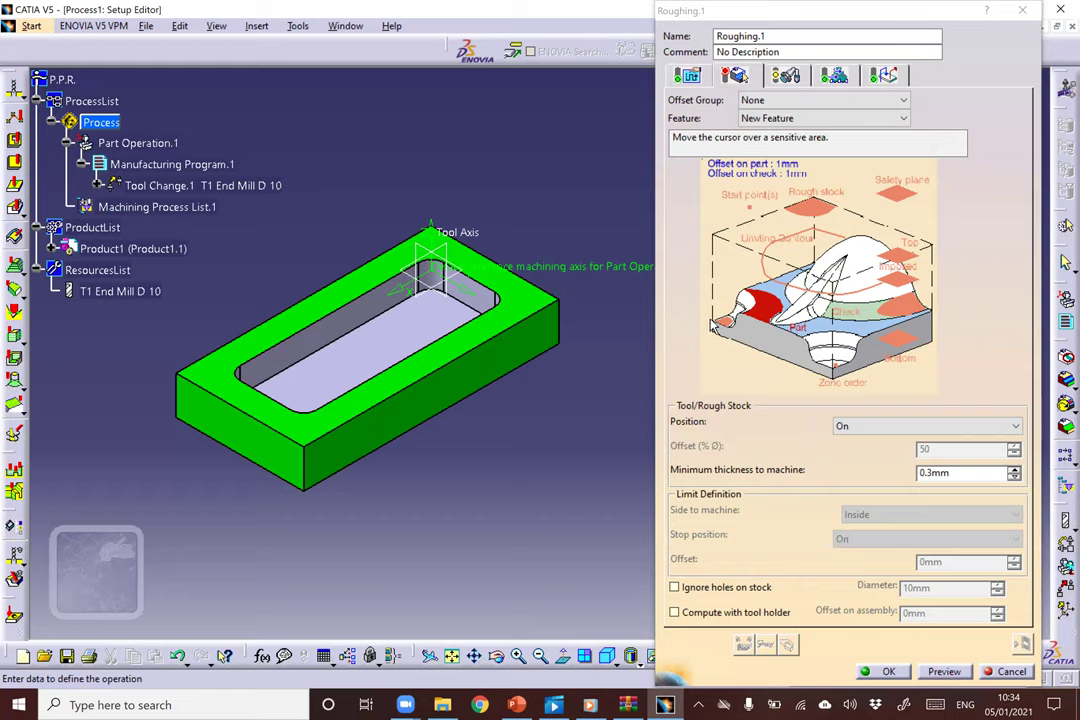
{"action": "left_click", "coordinate": [768, 309]}
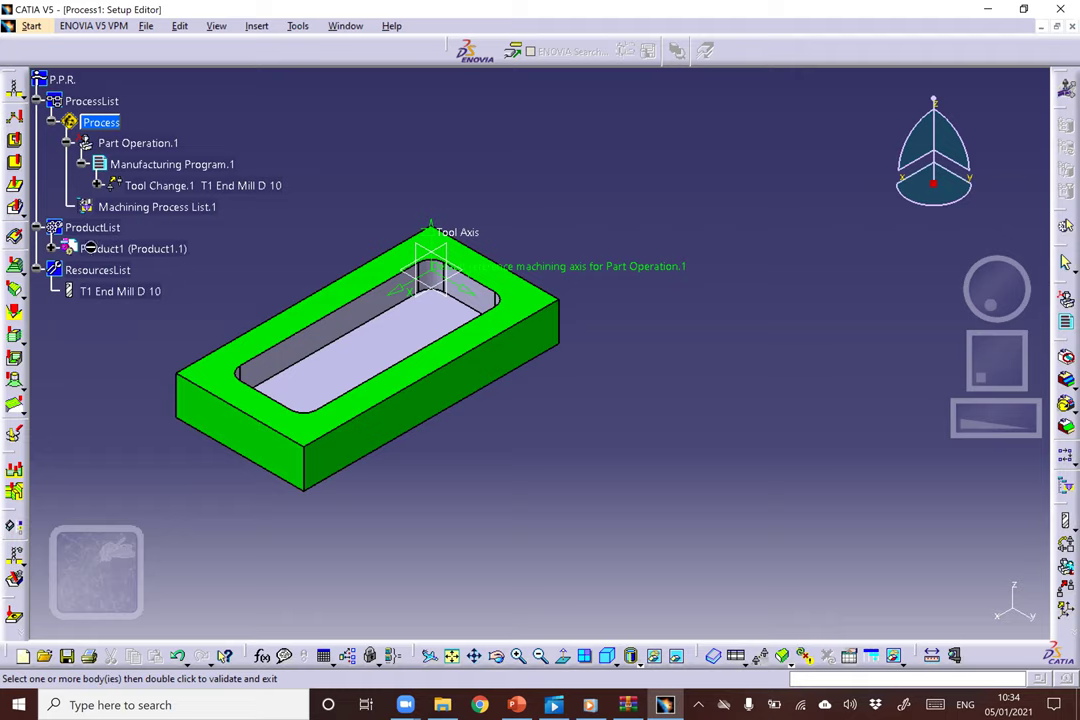
{"action": "left_click", "coordinate": [53, 248]}
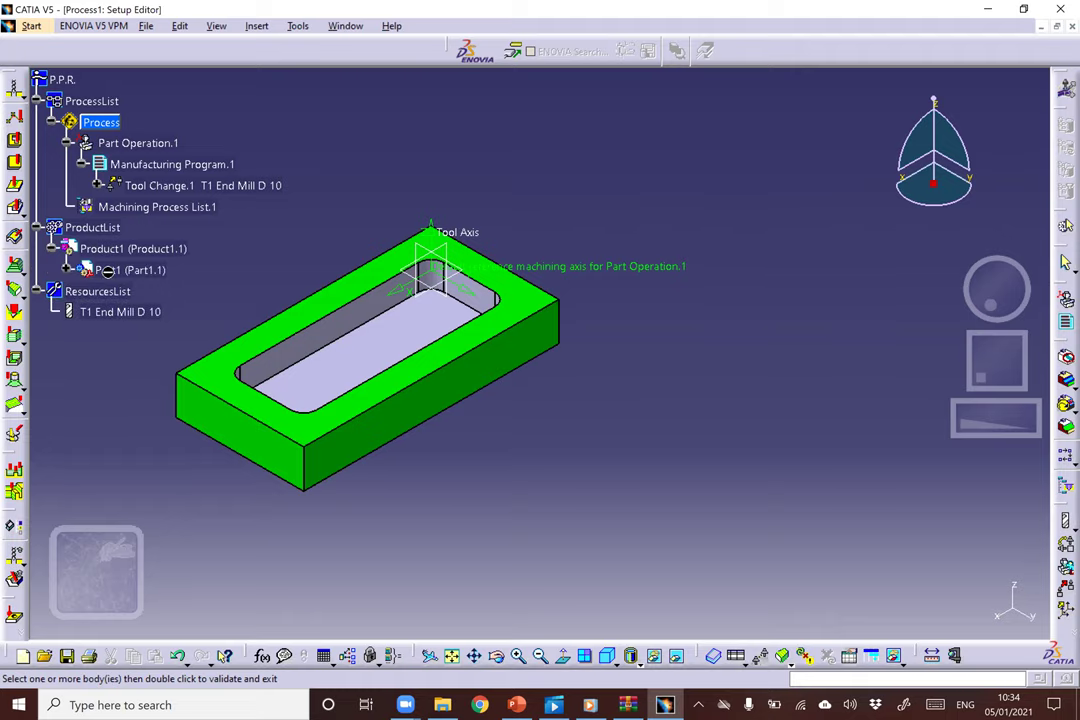
{"action": "left_click", "coordinate": [67, 270]}
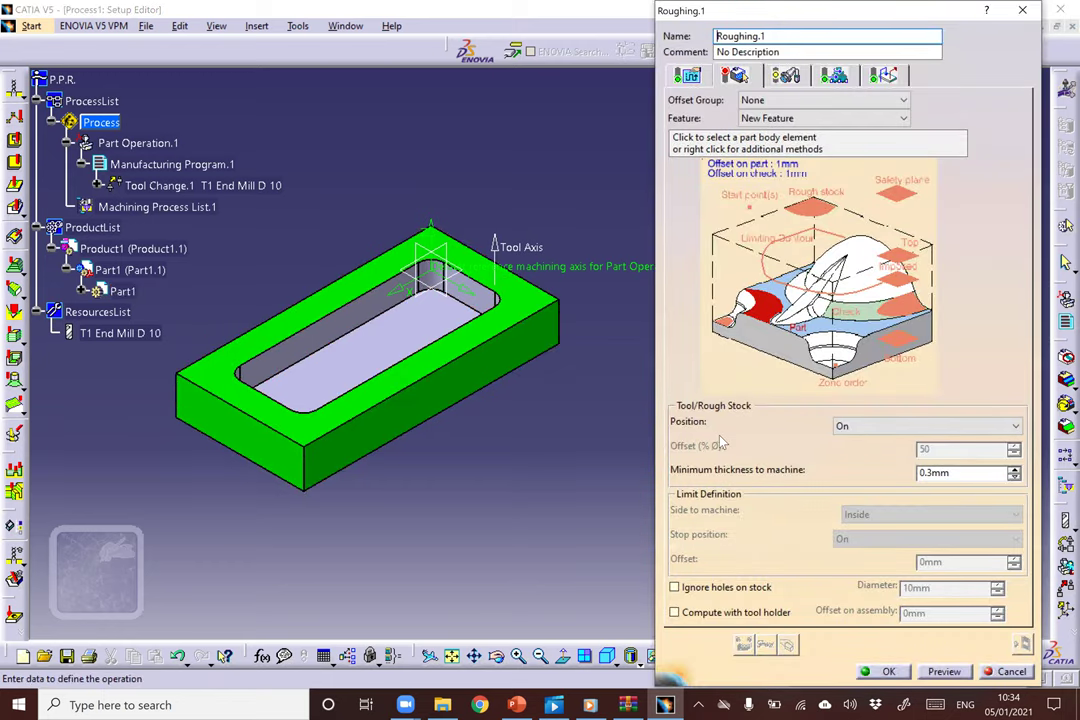
{"action": "left_click", "coordinate": [755, 304]}
{"action": "left_click", "coordinate": [478, 354]}
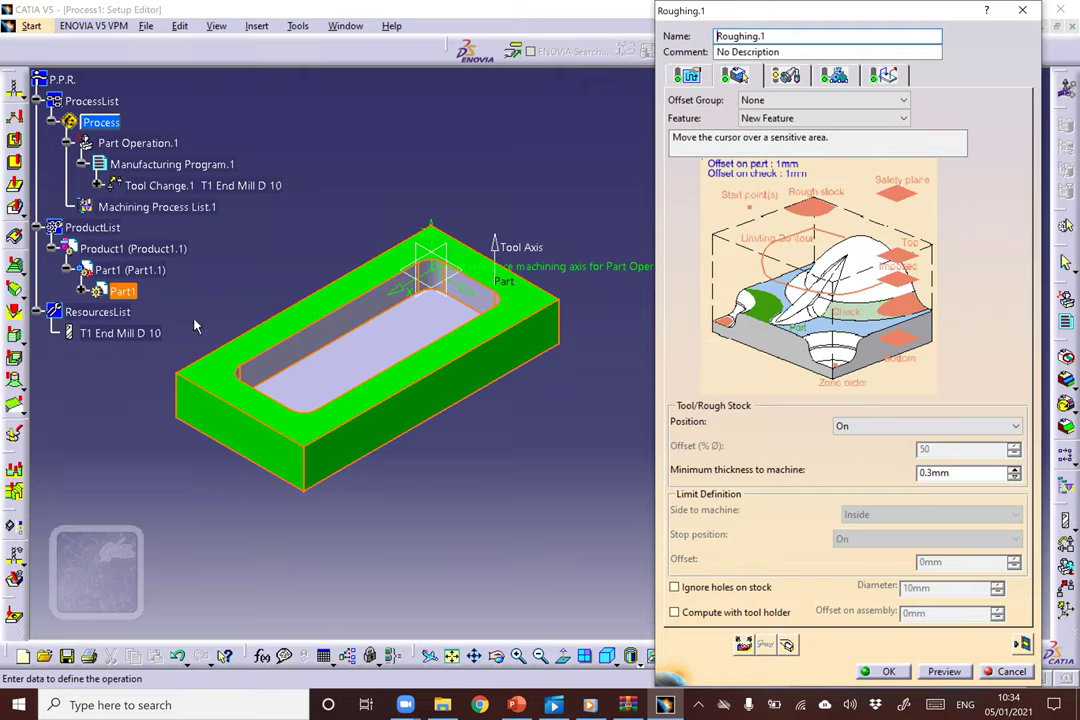
Expand Part1 and assign Body.2 as the rough stock of the roughing operation.
{"action": "left_click", "coordinate": [818, 211]}
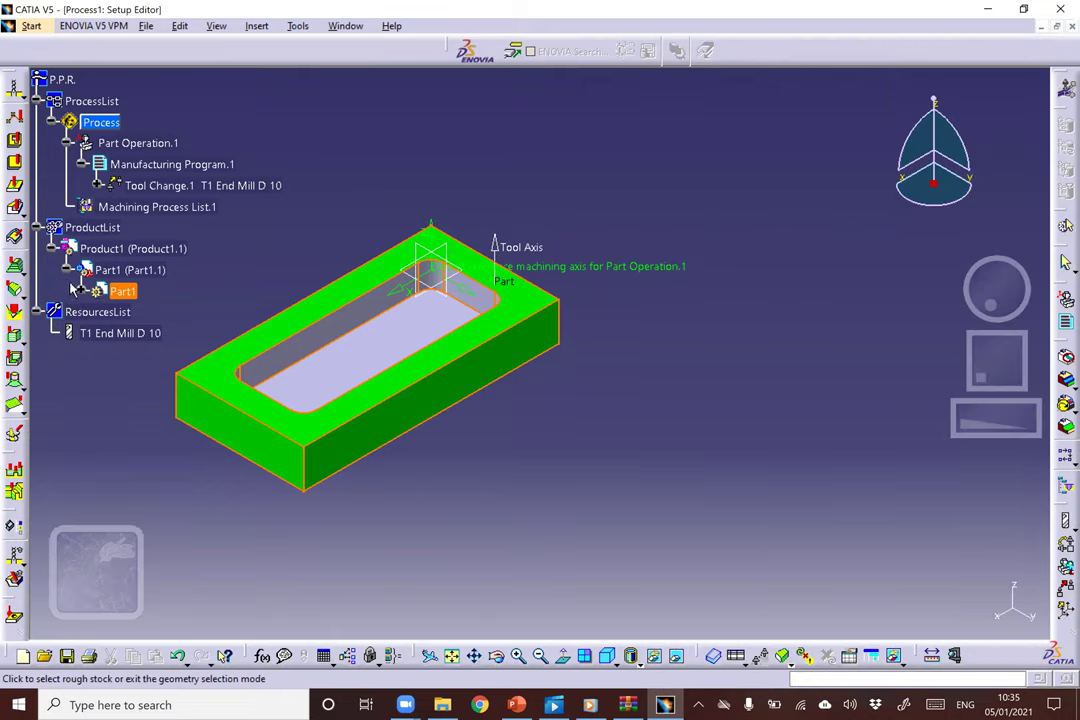
{"action": "left_click", "coordinate": [81, 293]}
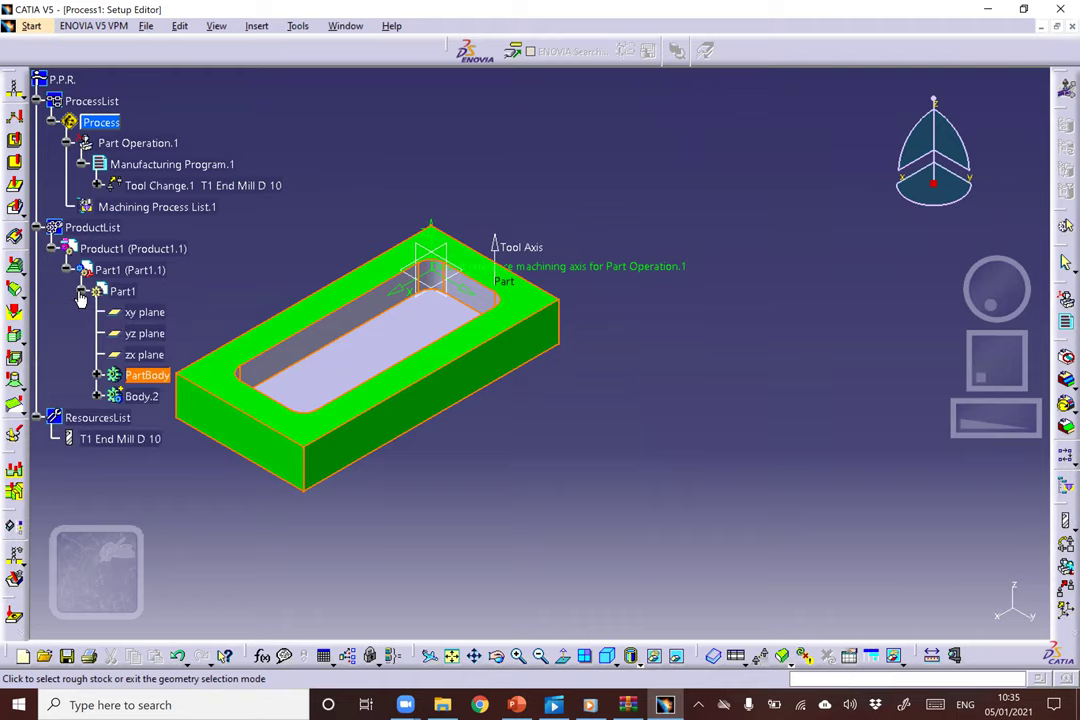
{"action": "left_click", "coordinate": [81, 292]}
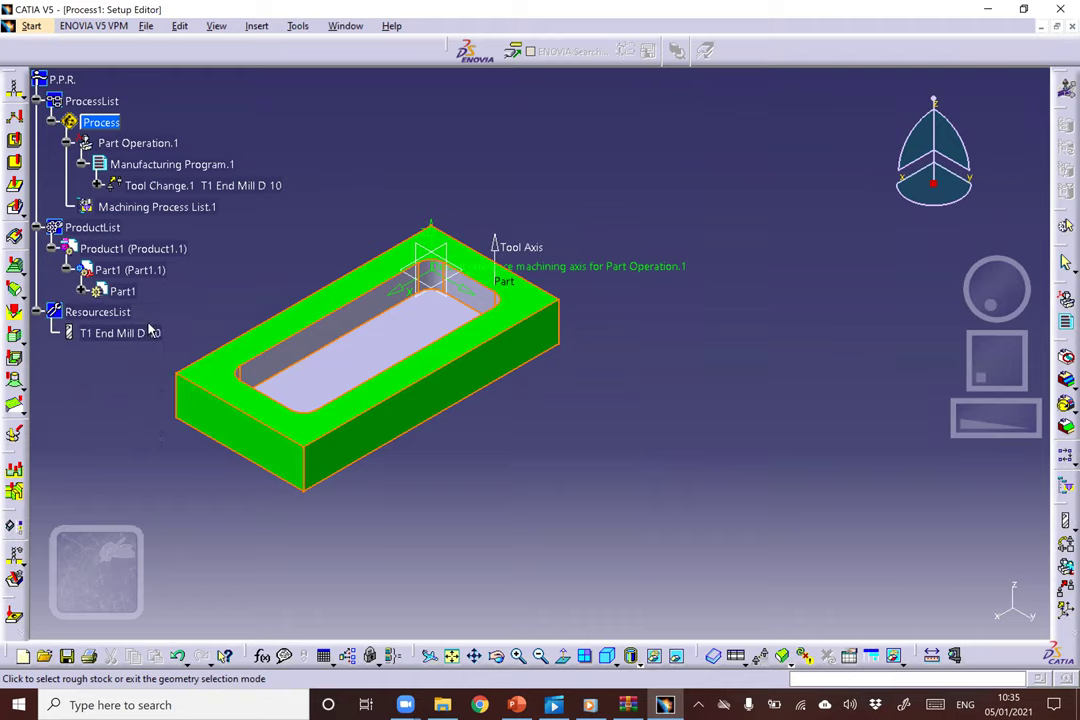
{"action": "left_click", "coordinate": [90, 270]}
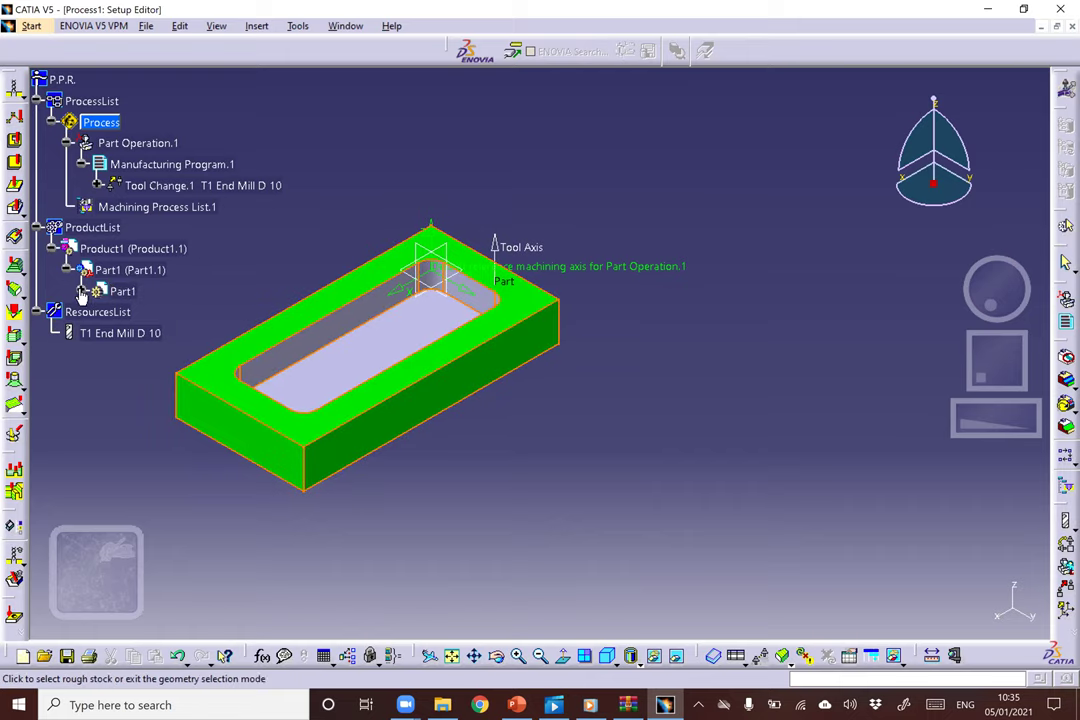
{"action": "left_click", "coordinate": [141, 396]}
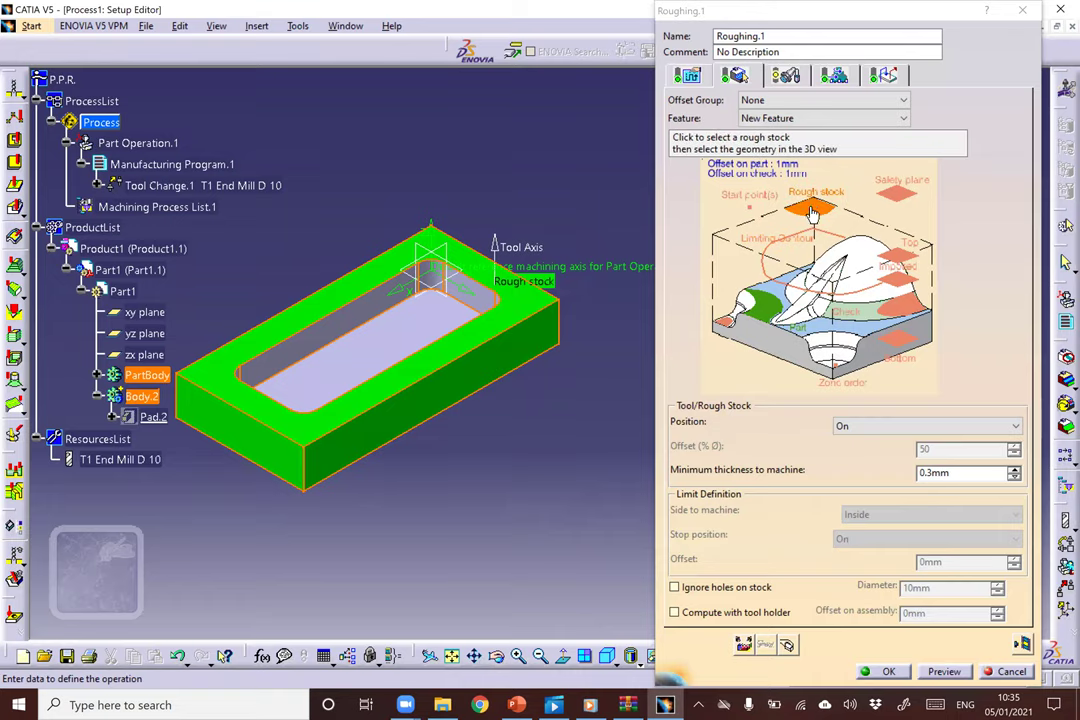
{"action": "left_click", "coordinate": [812, 208]}
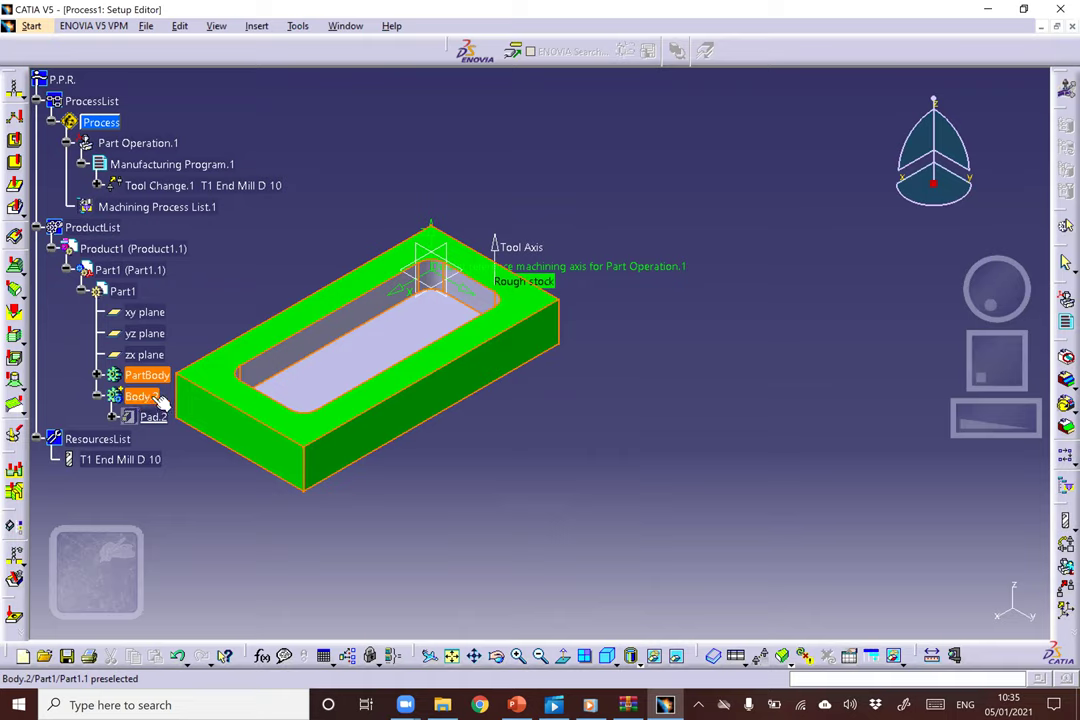
{"action": "left_click", "coordinate": [141, 398]}
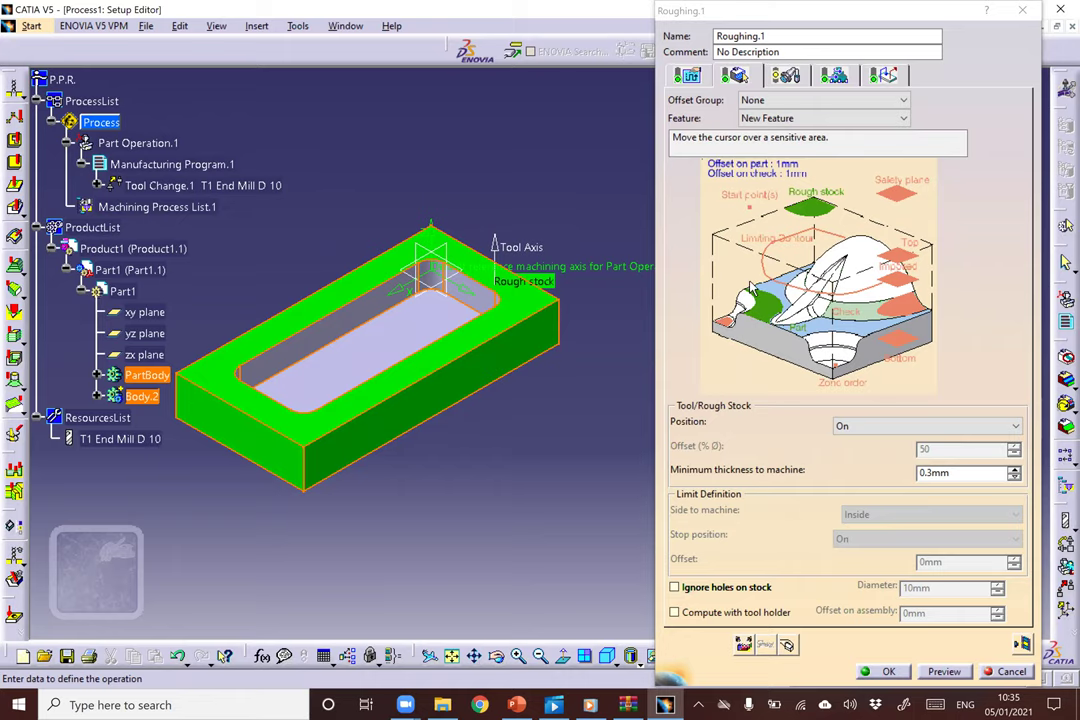
Define the block's top face as the safety plane and assign the bottom limiting element, checking the roughing parameters.
{"action": "left_click", "coordinate": [900, 202]}
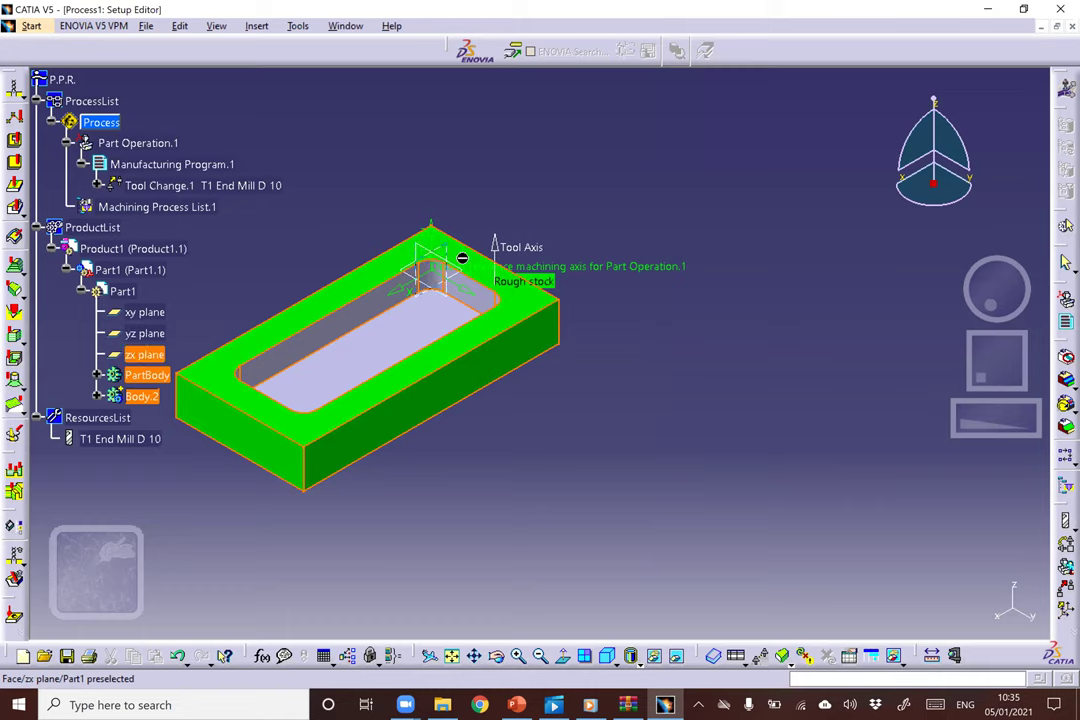
{"action": "left_click", "coordinate": [500, 327]}
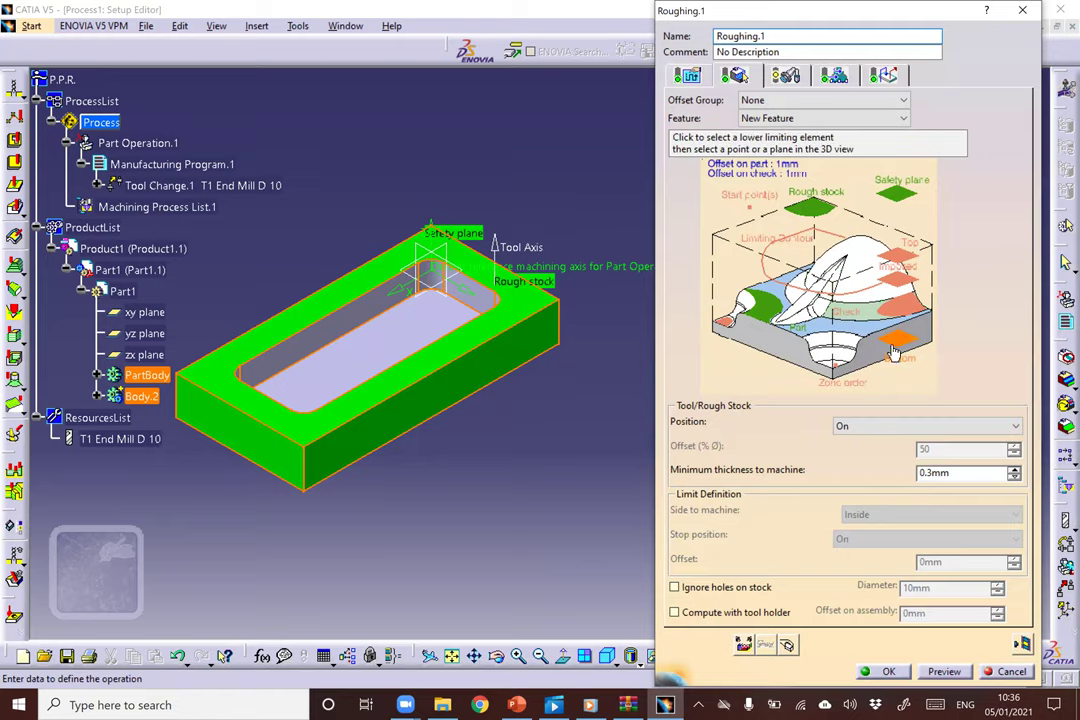
{"action": "left_click", "coordinate": [900, 344]}
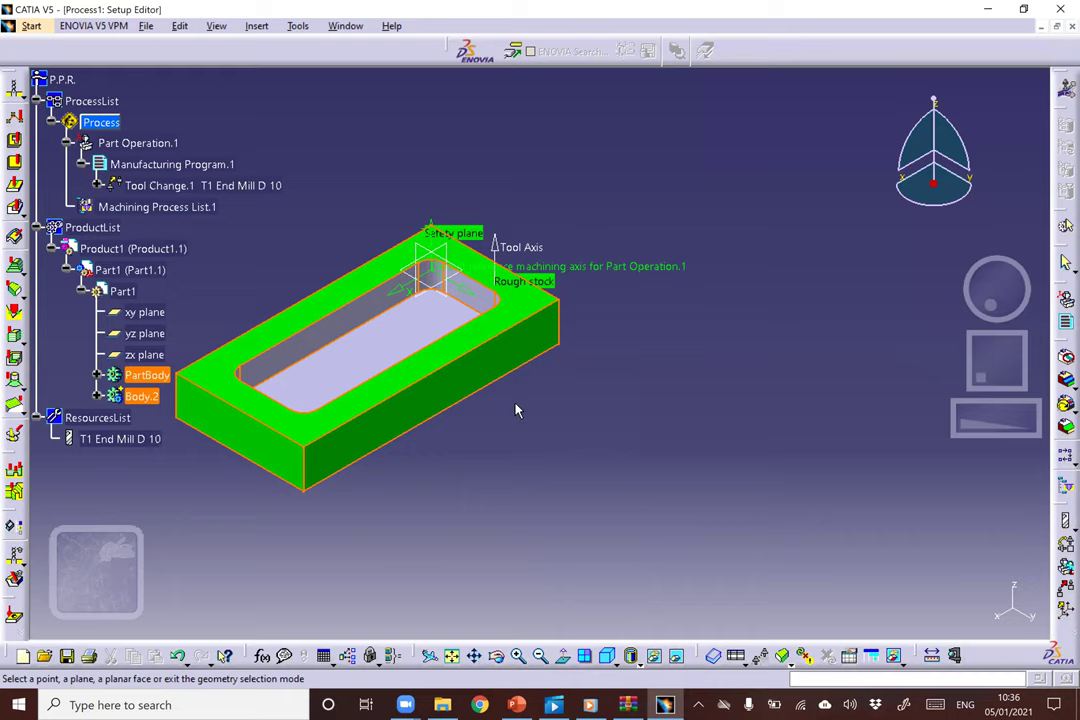
{"action": "middle_click_drag", "start_coordinate": [438, 472], "coordinate": [482, 492]}
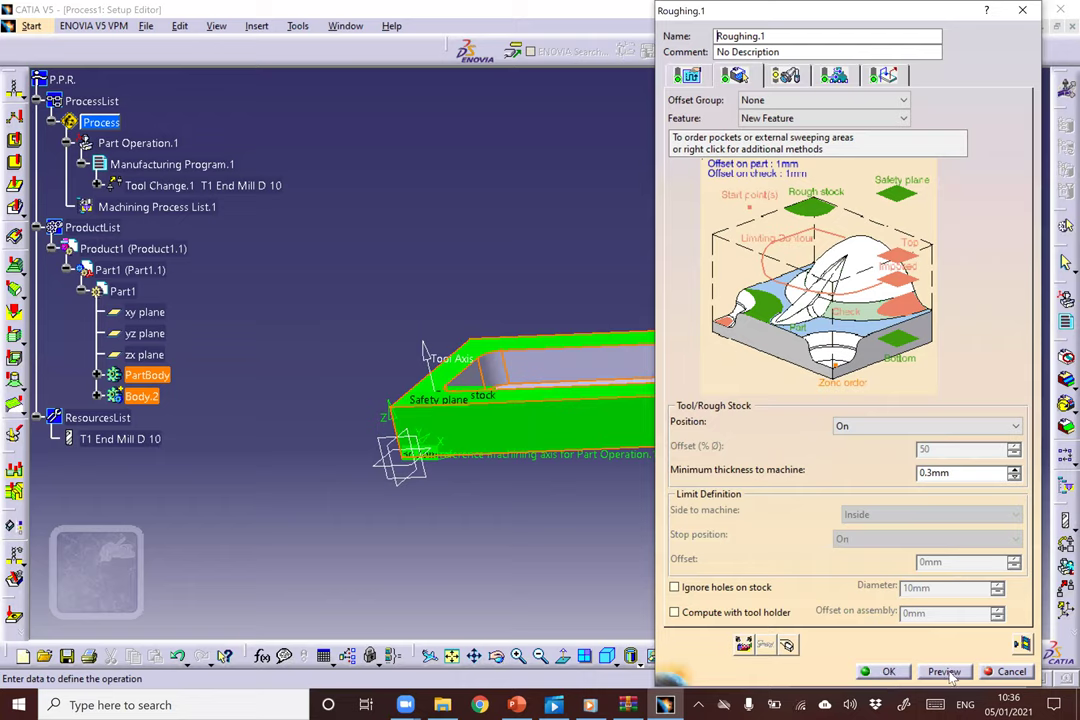
{"action": "middle_click_drag", "start_coordinate": [508, 445], "coordinate": [370, 428]}
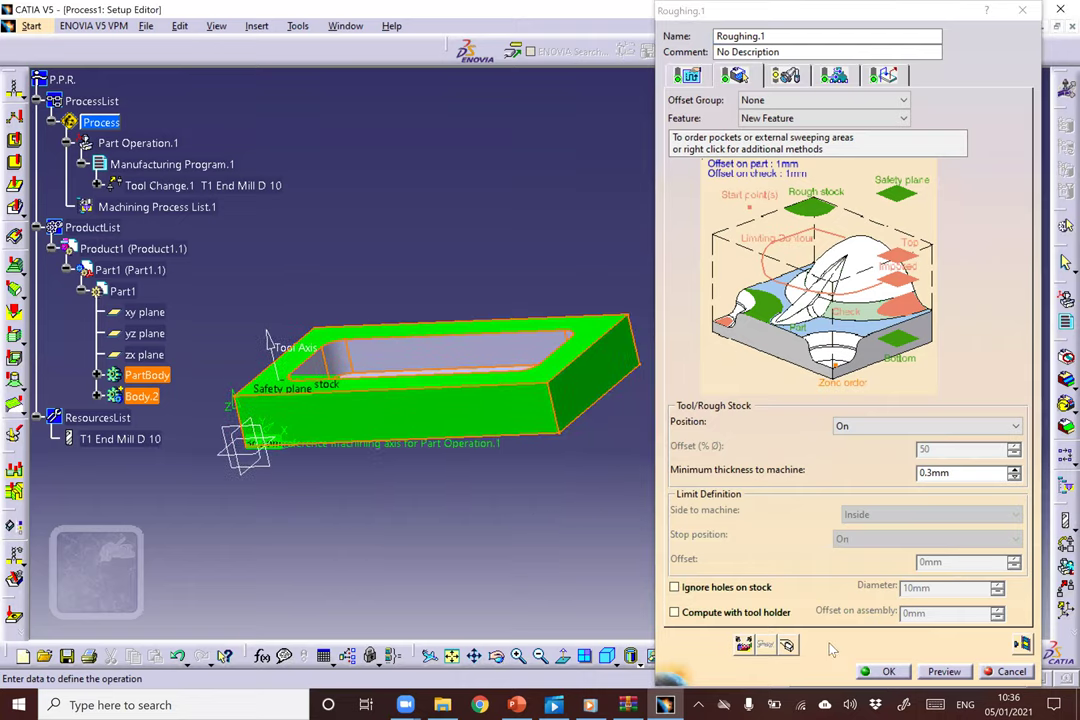
{"action": "left_click", "coordinate": [947, 673]}
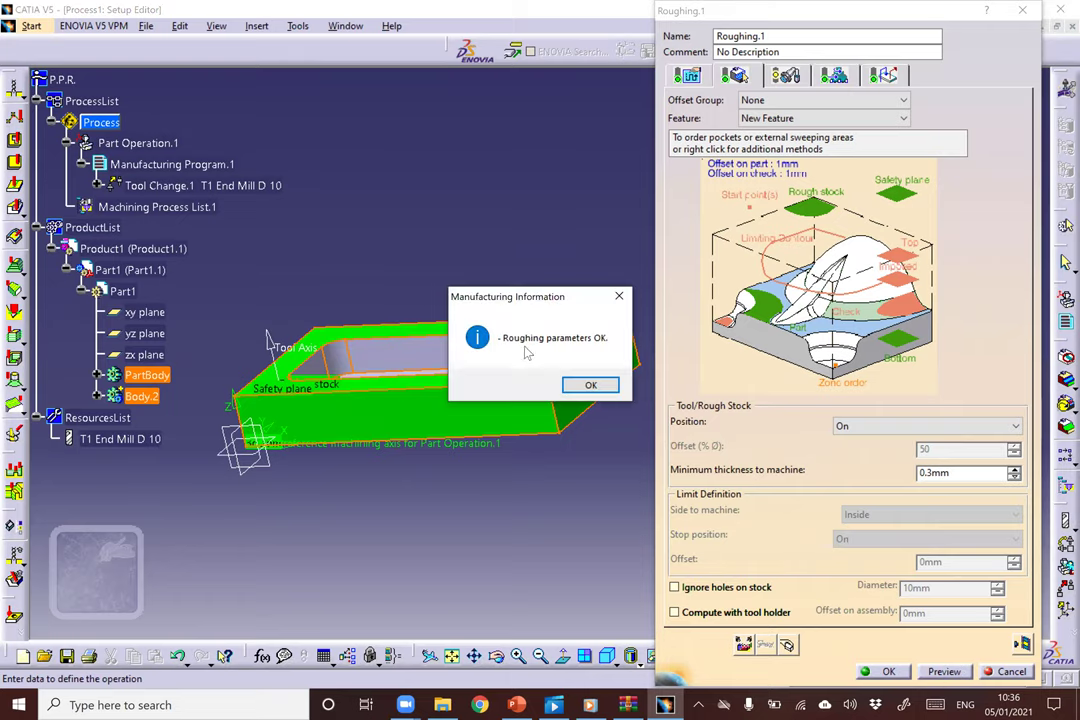
{"action": "left_click", "coordinate": [590, 386]}
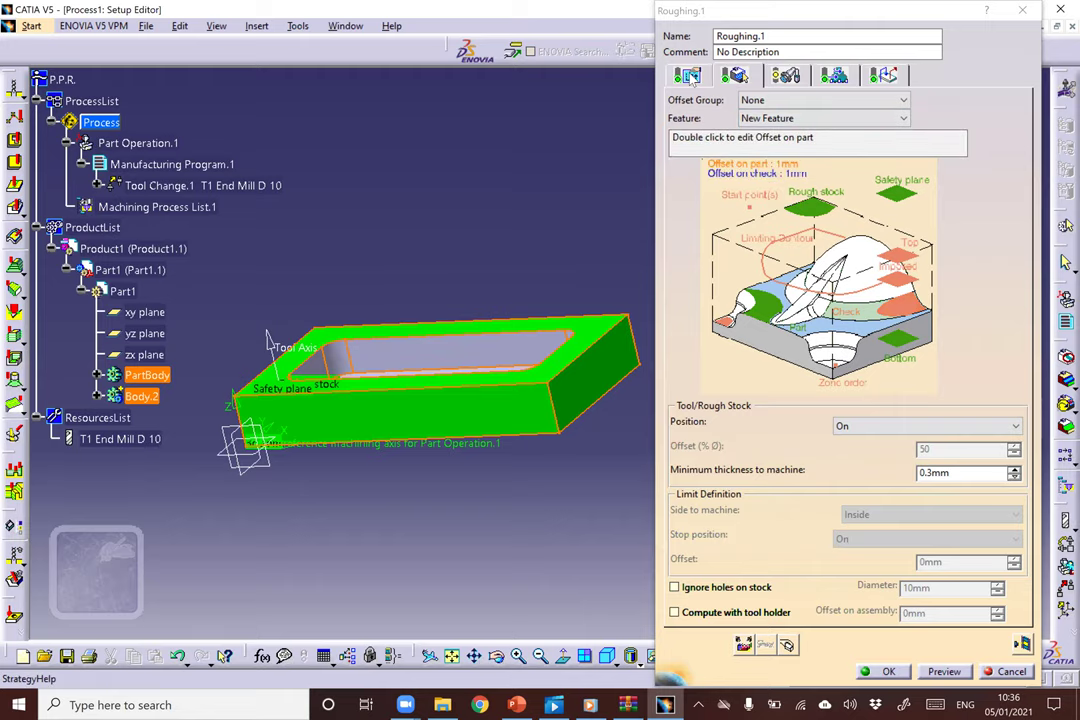
Set the roughing tool path style to Zig-zag after trying Spiral, and the machining tolerance to 0.01 mm.
{"action": "left_click", "coordinate": [687, 77]}
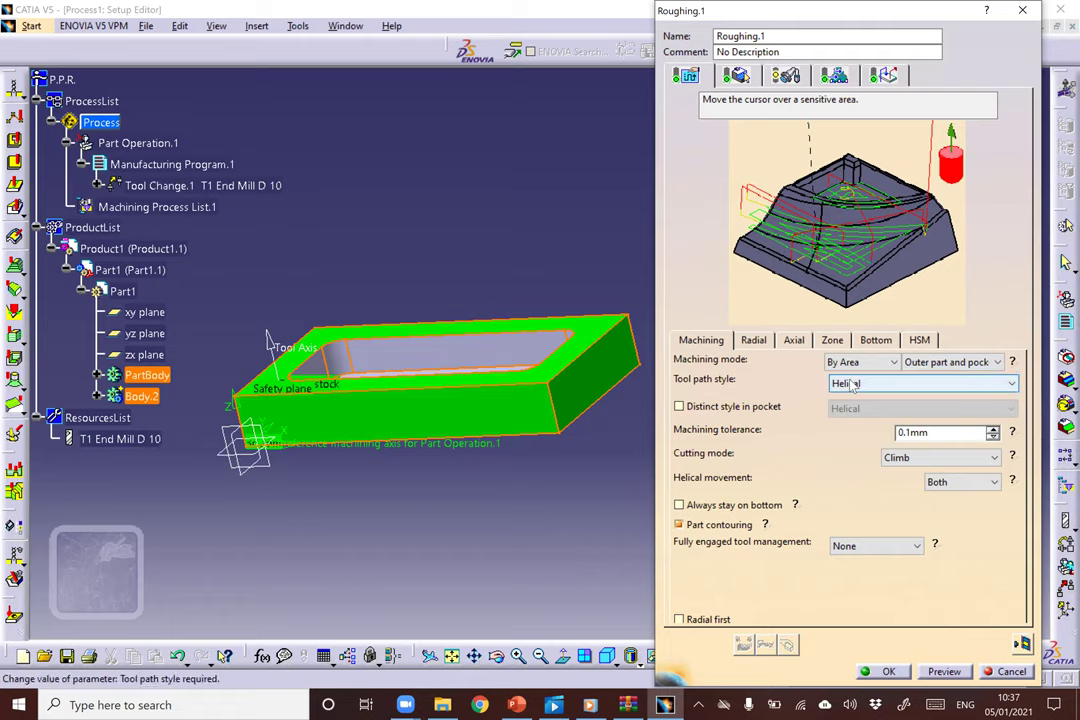
{"action": "left_click", "coordinate": [885, 384]}
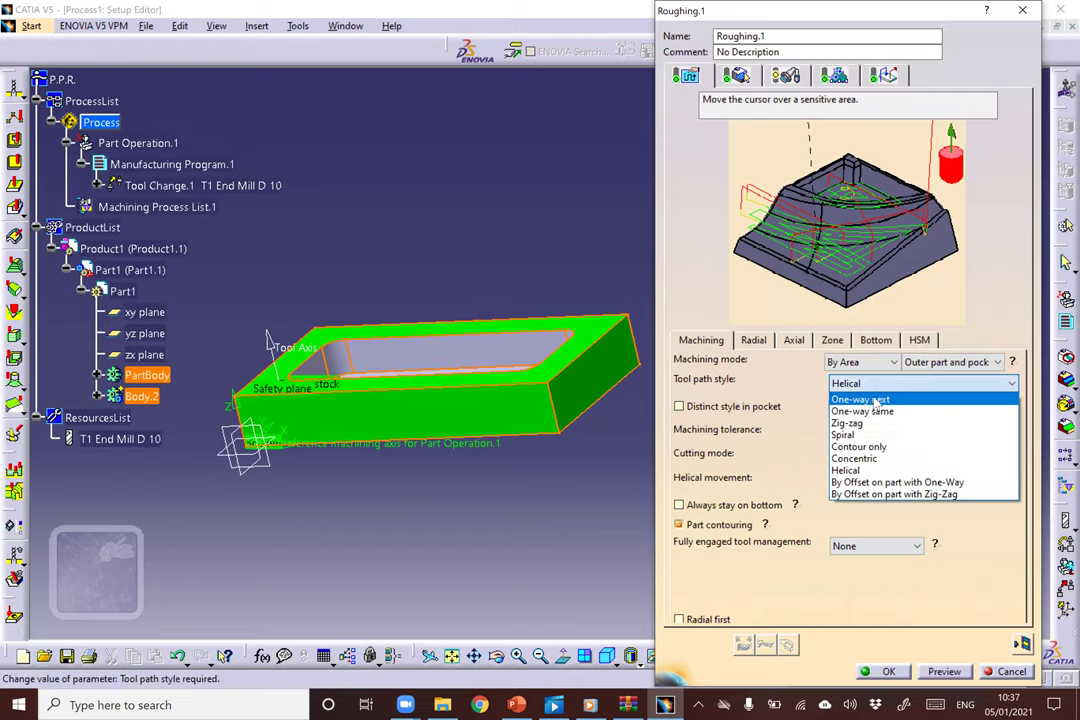
{"action": "left_click", "coordinate": [845, 435]}
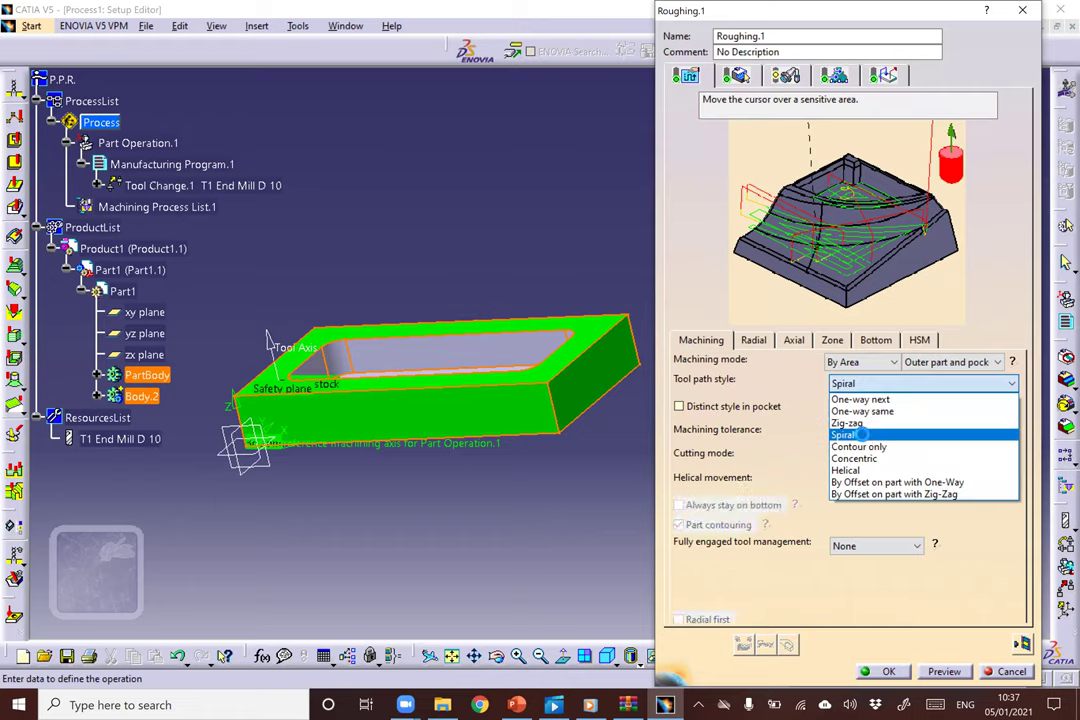
{"action": "left_click", "coordinate": [892, 386]}
{"action": "left_click", "coordinate": [848, 424]}
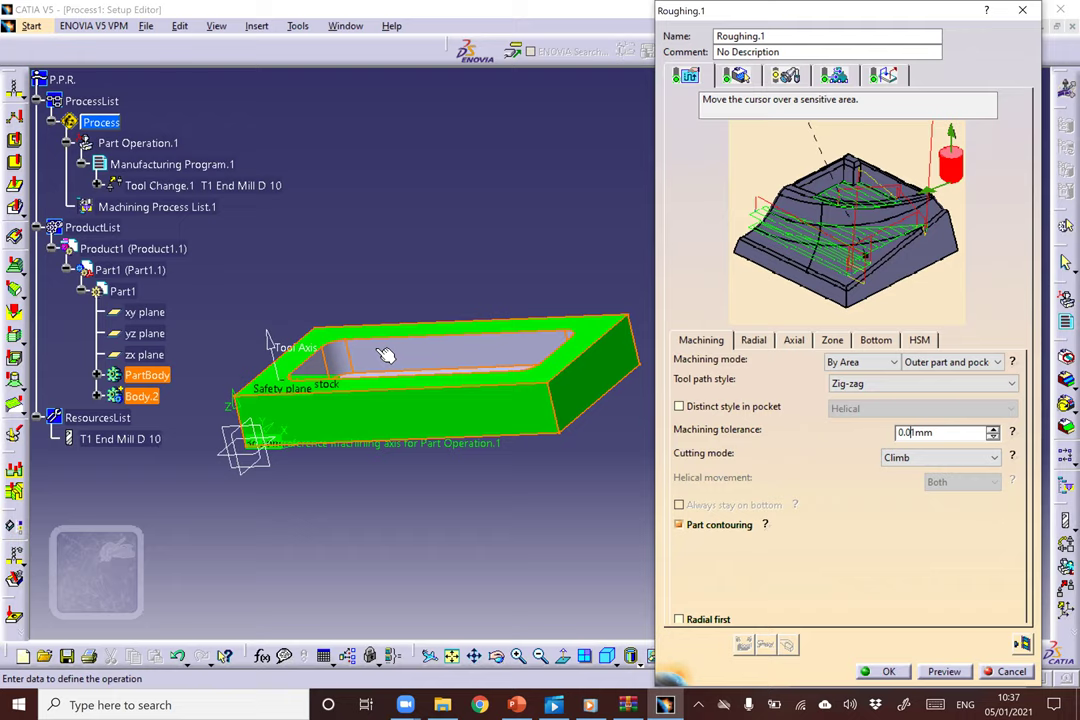
Keep the cutting mode at Climb and turn off part contouring, checking the roughing parameters again.
{"action": "left_click", "coordinate": [913, 457]}
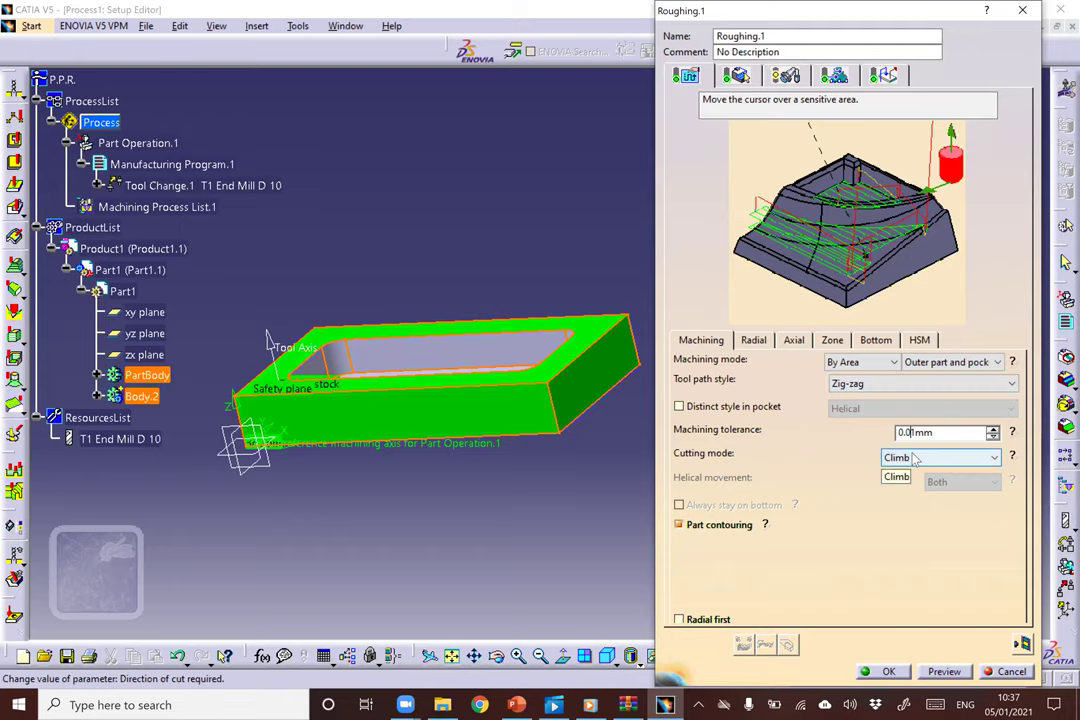
{"action": "left_click", "coordinate": [898, 477]}
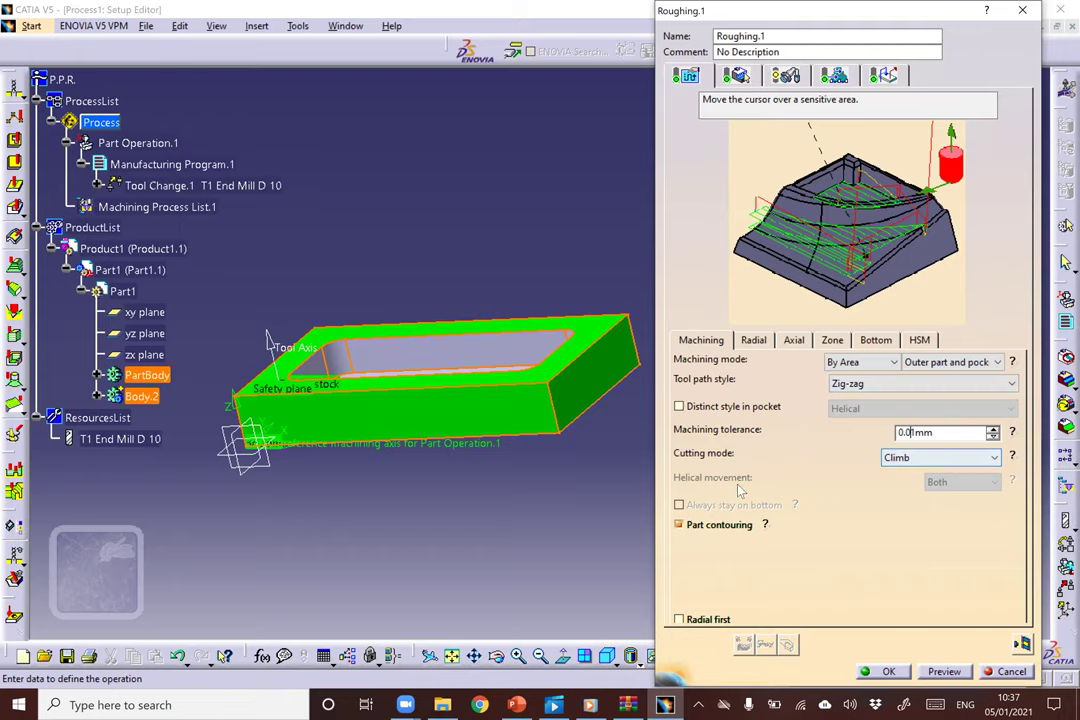
{"action": "left_click", "coordinate": [679, 525]}
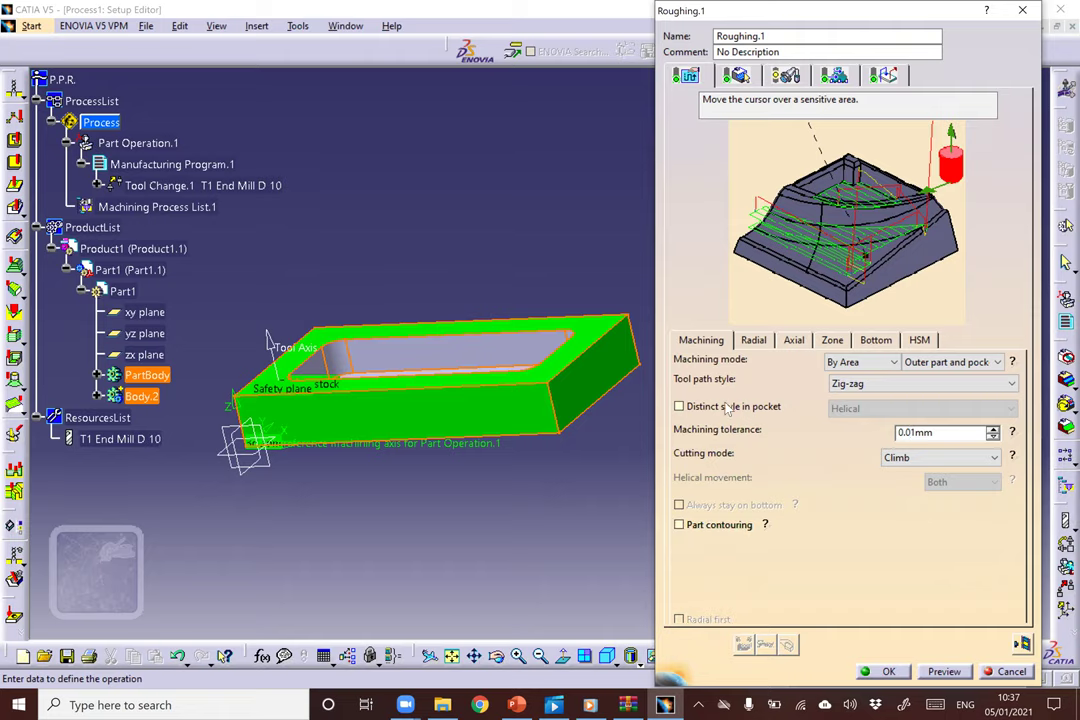
{"action": "left_click", "coordinate": [944, 672]}
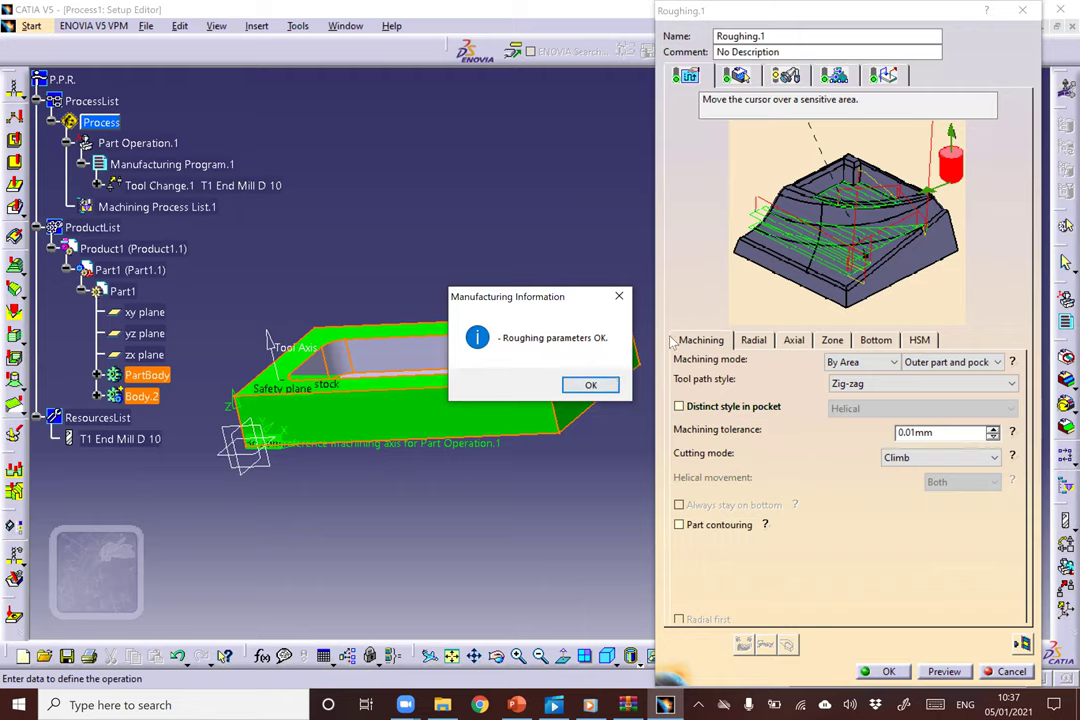
{"action": "left_click", "coordinate": [590, 386]}
Review the roughing operation's tool, feedrate and macro settings, and accept the operation definition.
{"action": "left_click", "coordinate": [781, 80]}
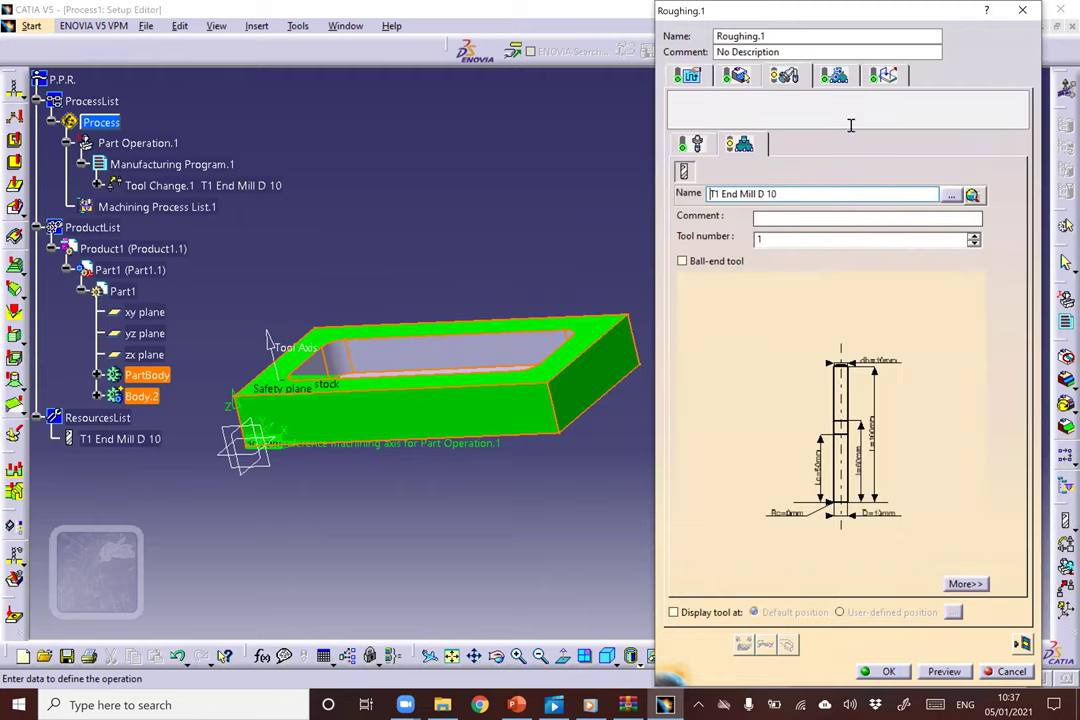
{"action": "left_click", "coordinate": [835, 76]}
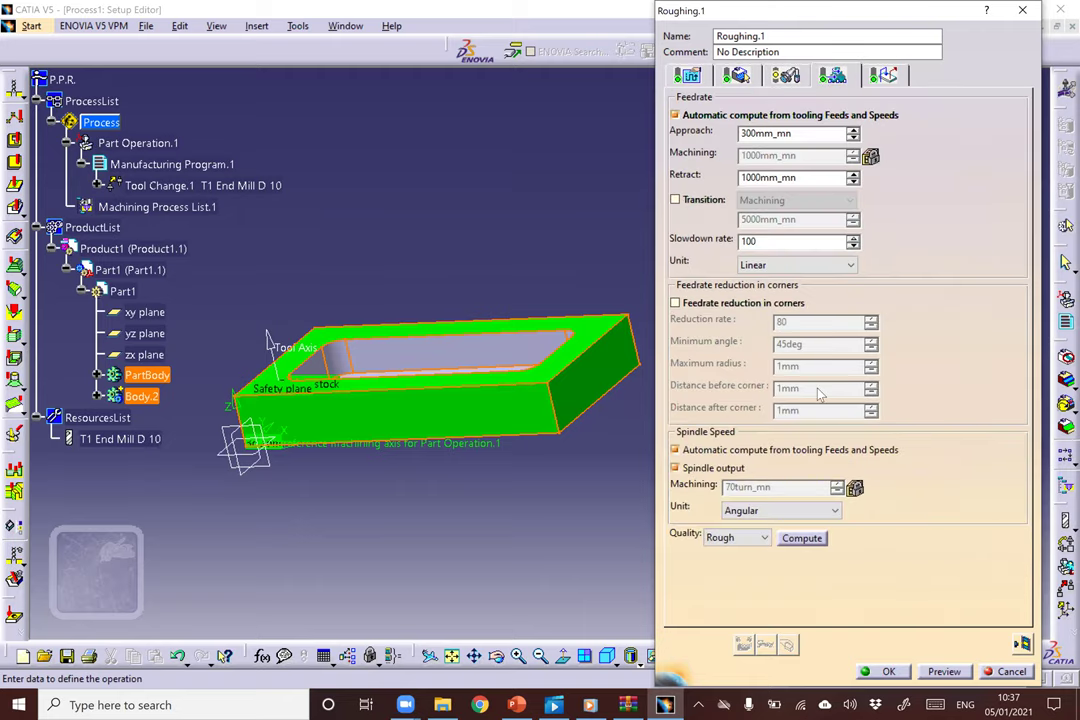
{"action": "left_click", "coordinate": [882, 80]}
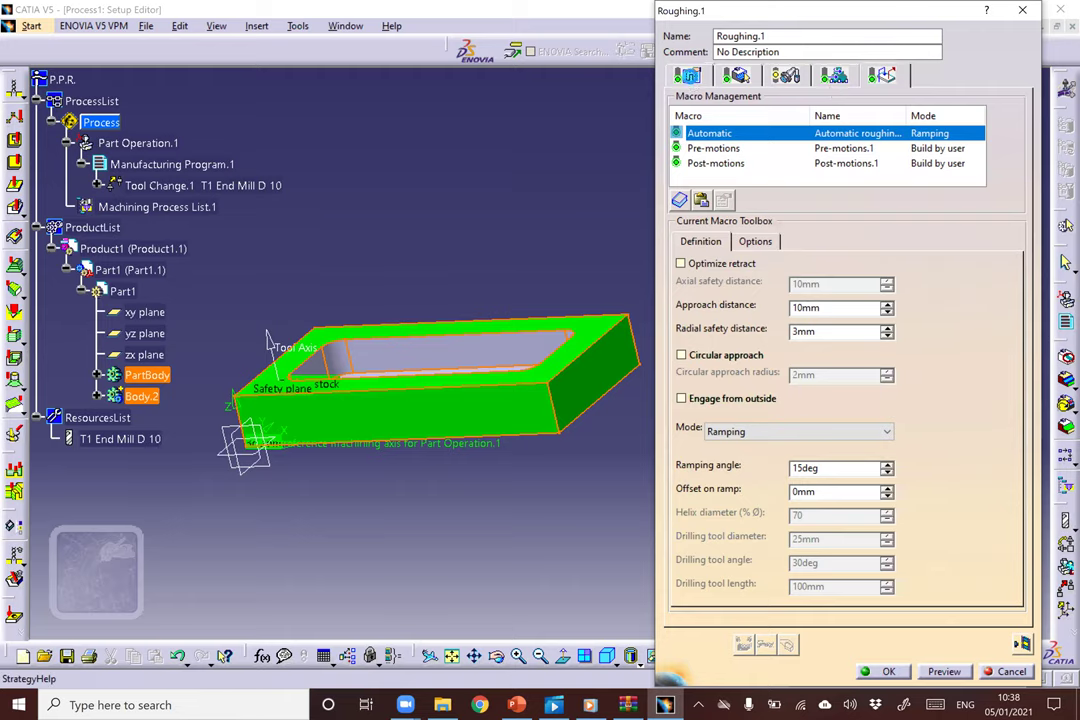
{"action": "left_click", "coordinate": [687, 77]}
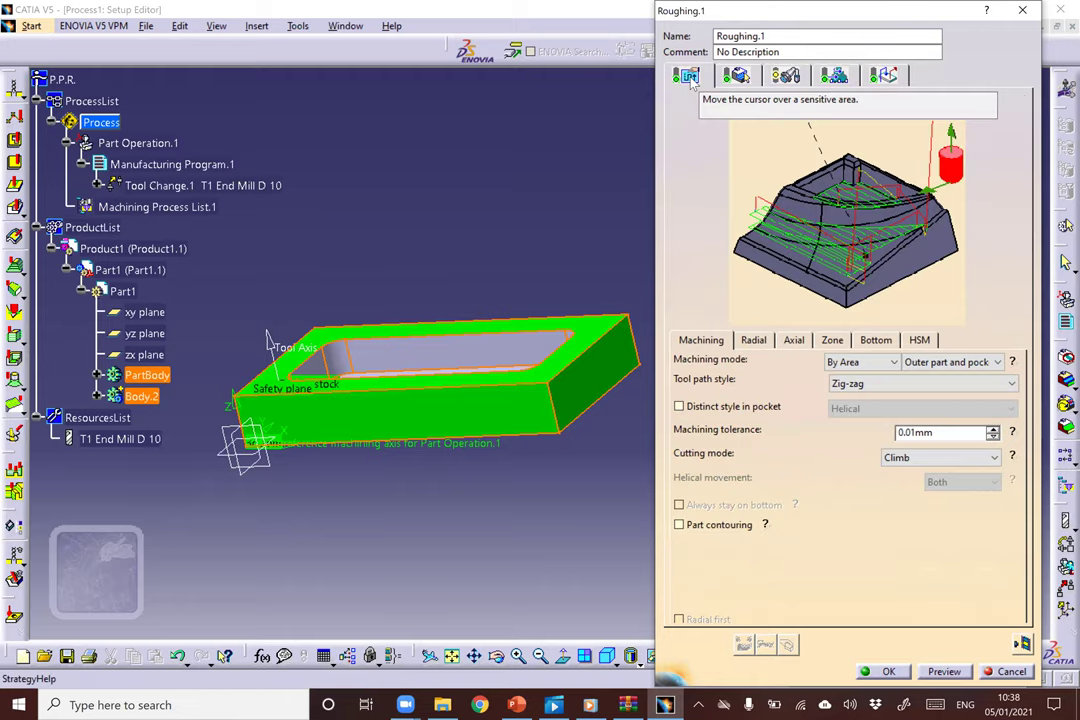
{"action": "left_click", "coordinate": [888, 671]}
{"action": "key", "text": "Return"}
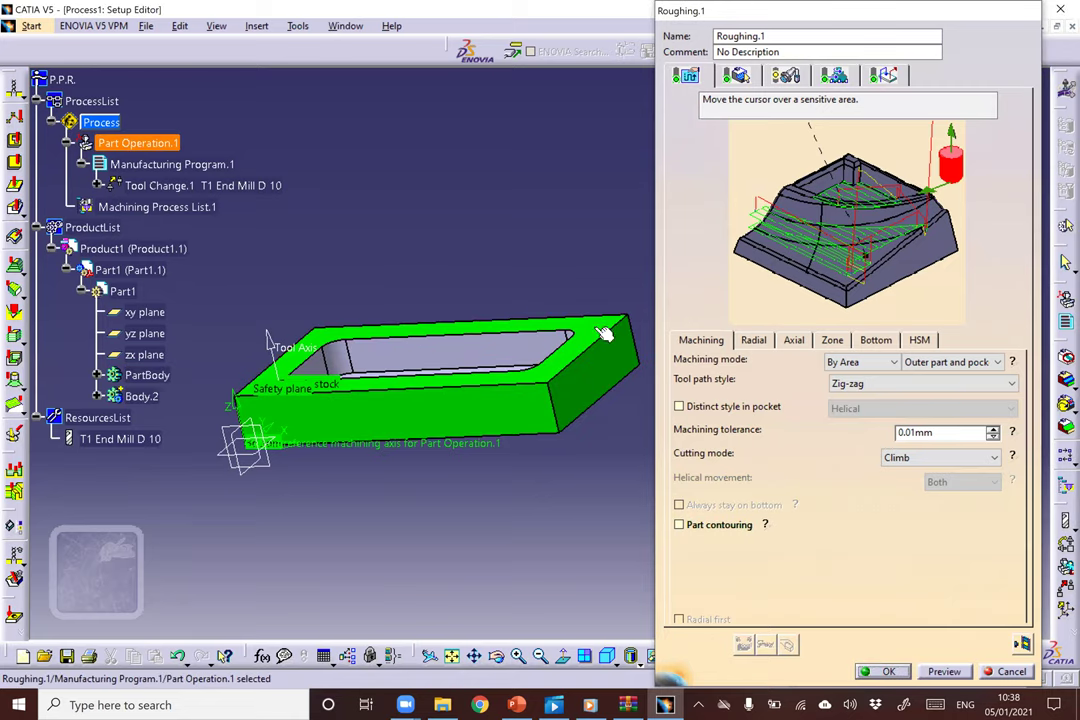
{"action": "middle_click_drag", "start_coordinate": [462, 232], "coordinate": [275, 245]}
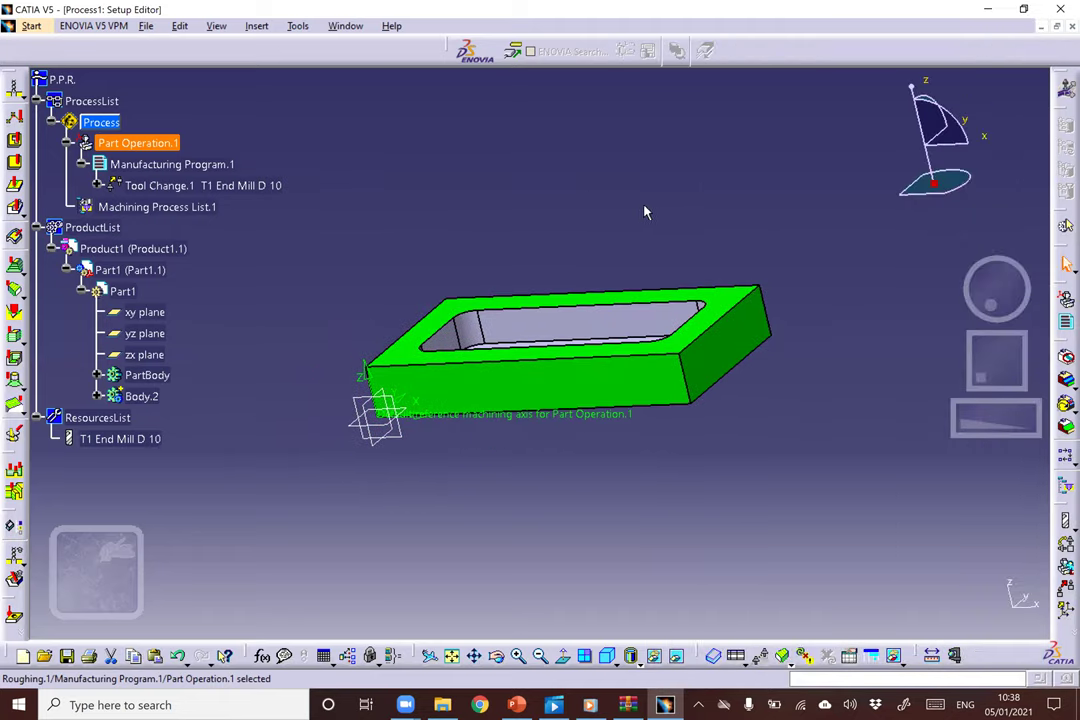
{"action": "middle_click_drag", "start_coordinate": [639, 207], "coordinate": [472, 253]}
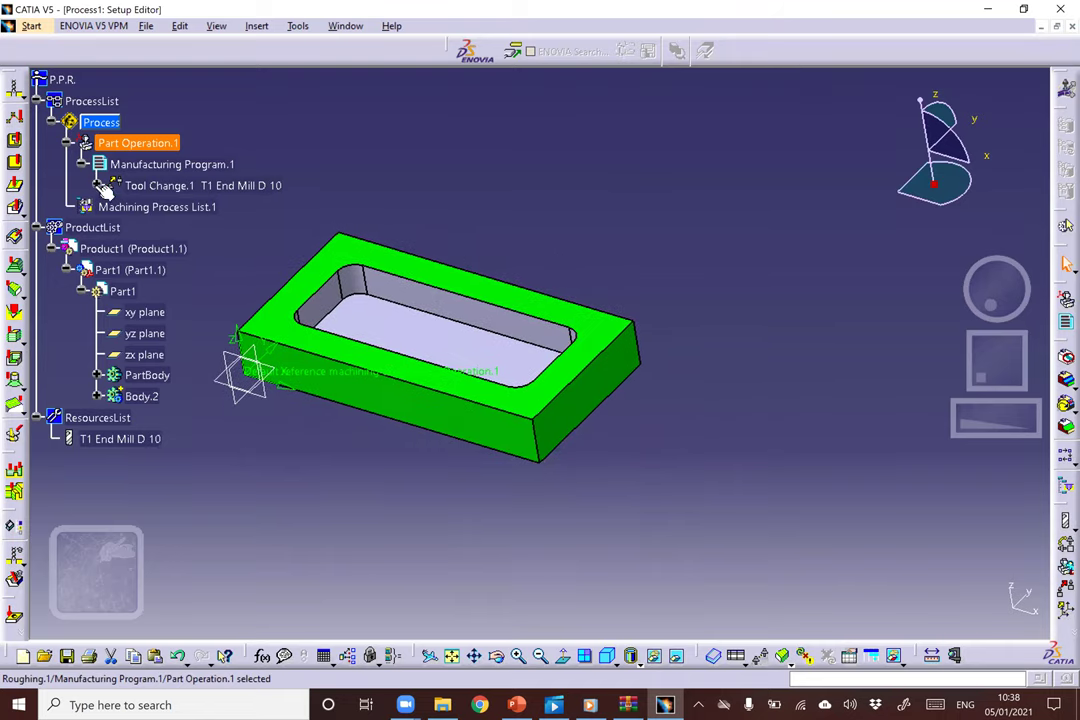
{"action": "right_click", "coordinate": [137, 188]}
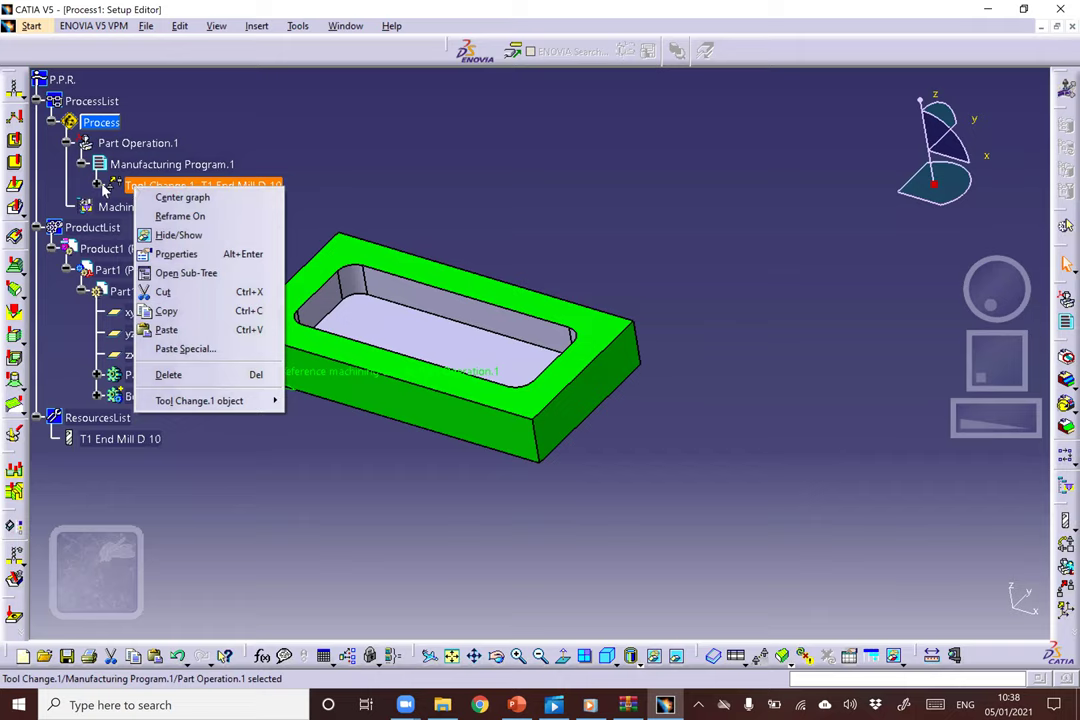
{"action": "mouse_move", "coordinate": [196, 408]}
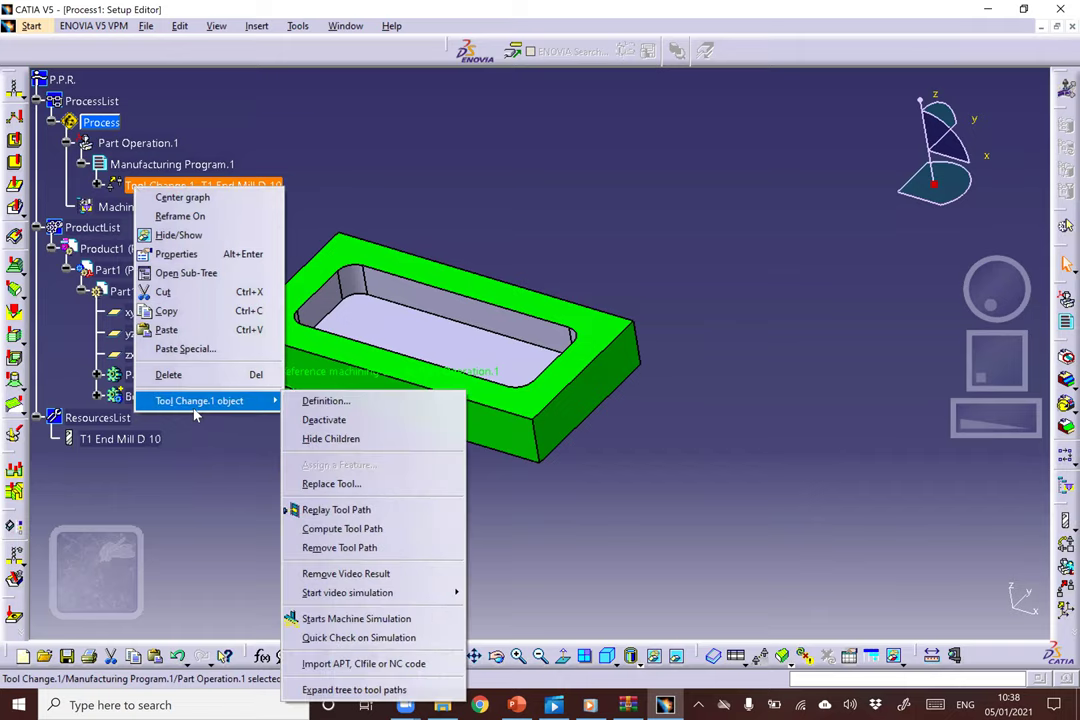
{"action": "left_click", "coordinate": [205, 186]}
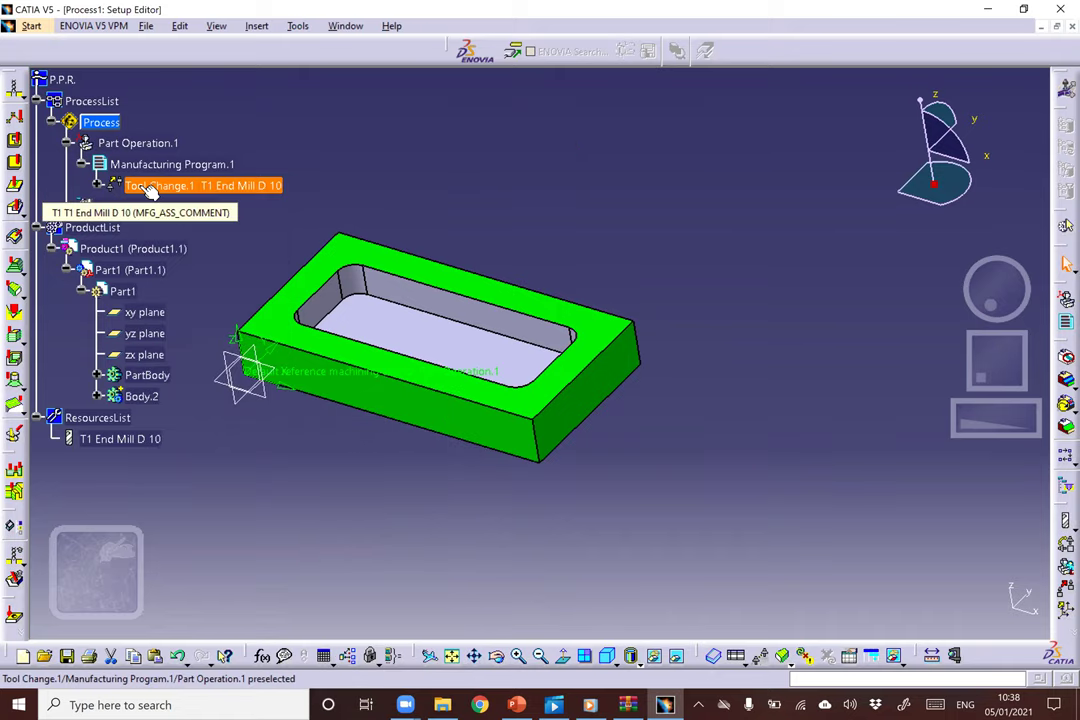
{"action": "right_click", "coordinate": [145, 190]}
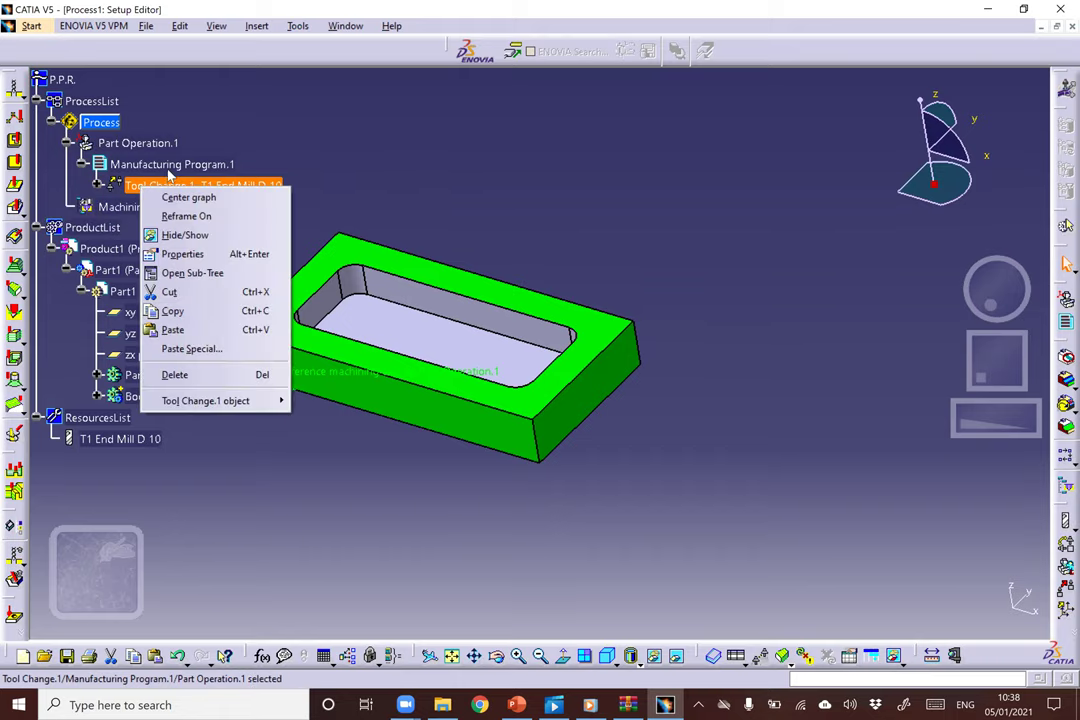
{"action": "key", "text": "Escape"}
Expand Tool Change.1 and replay the tool path of the Roughing.1 operation.
{"action": "left_click", "coordinate": [95, 184]}
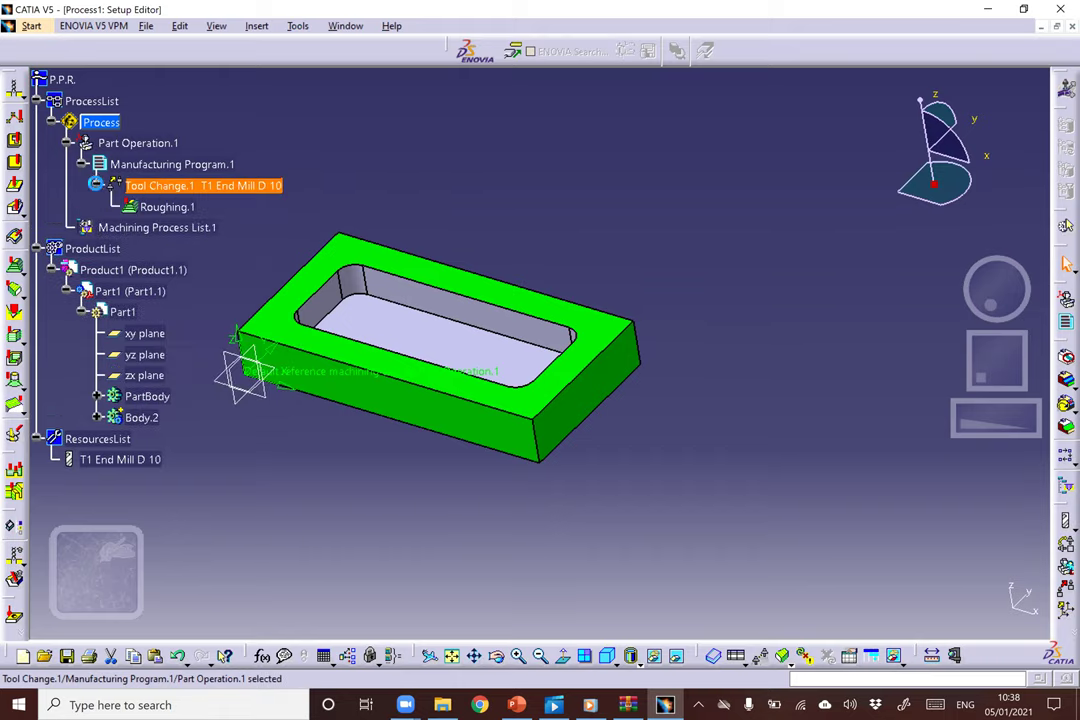
{"action": "right_click", "coordinate": [151, 211]}
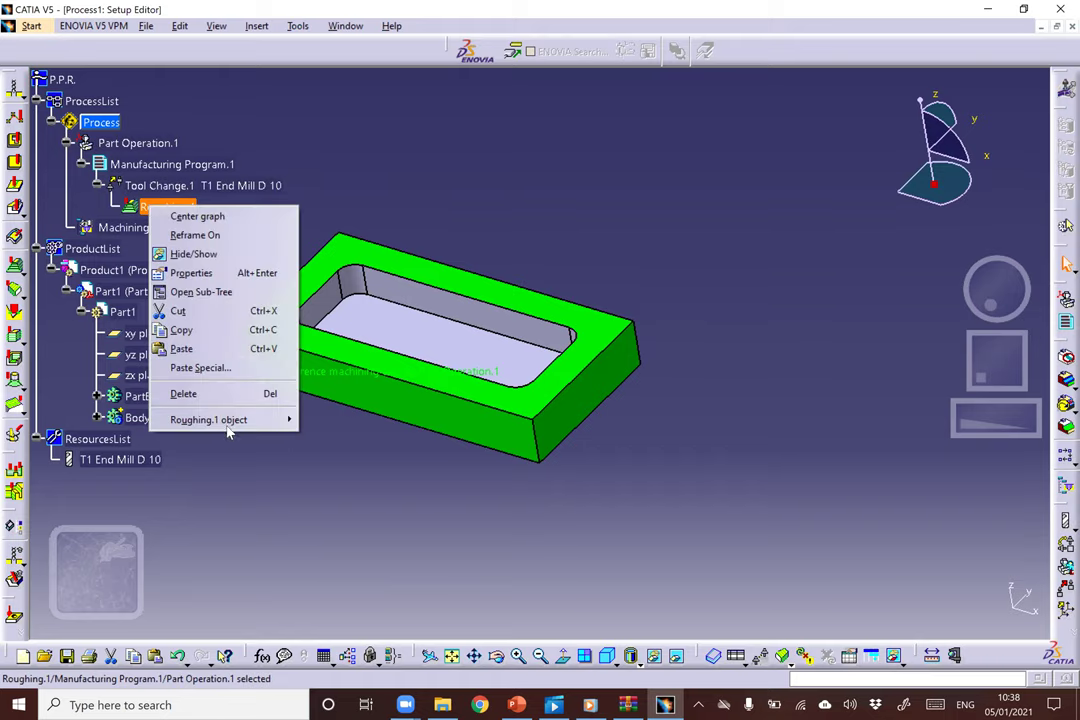
{"action": "mouse_move", "coordinate": [228, 425]}
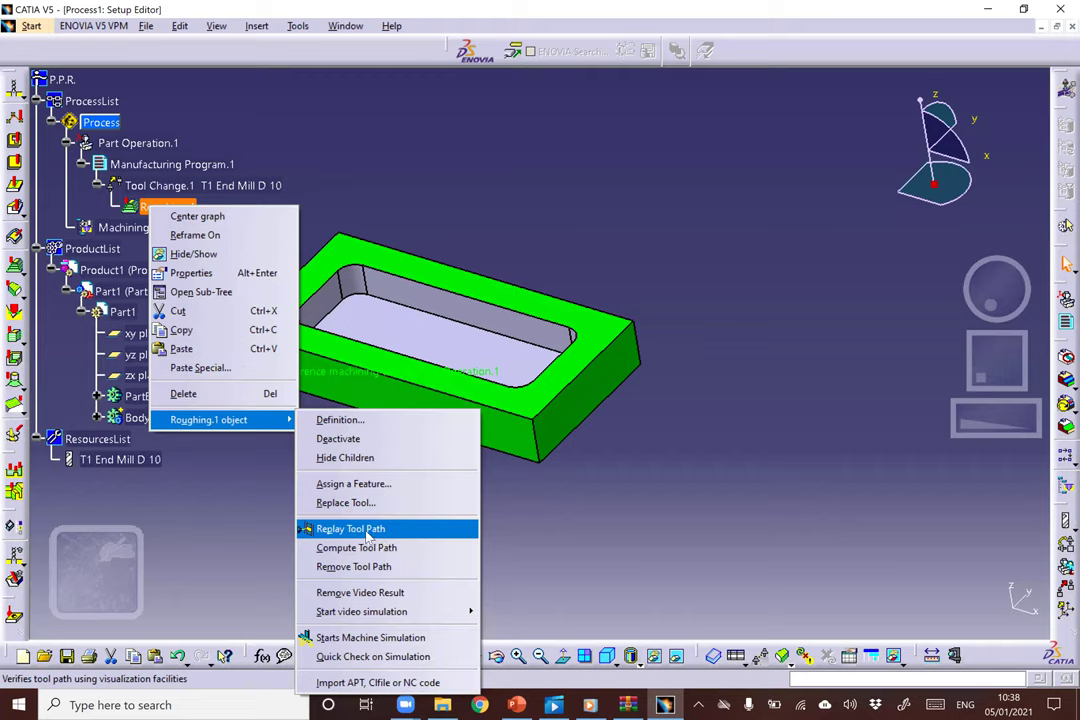
{"action": "left_click", "coordinate": [366, 529]}
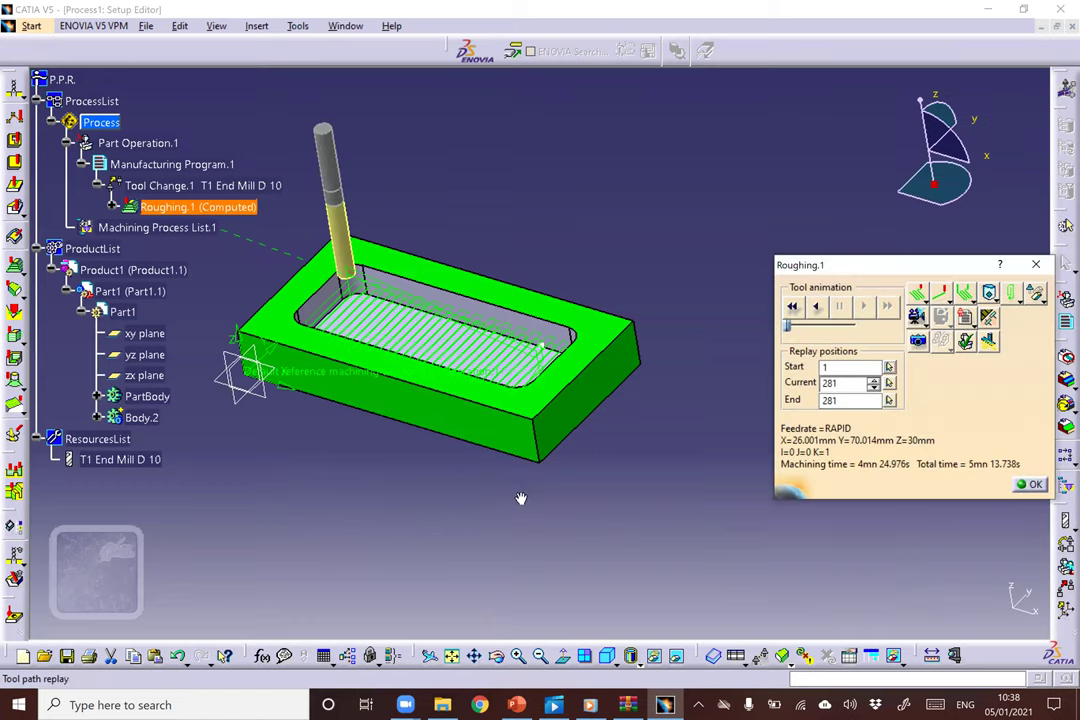
Examine the zig-zag tool path passes inside the pocket from several angles and at close range.
{"action": "middle_click_drag", "start_coordinate": [557, 523], "coordinate": [482, 568]}
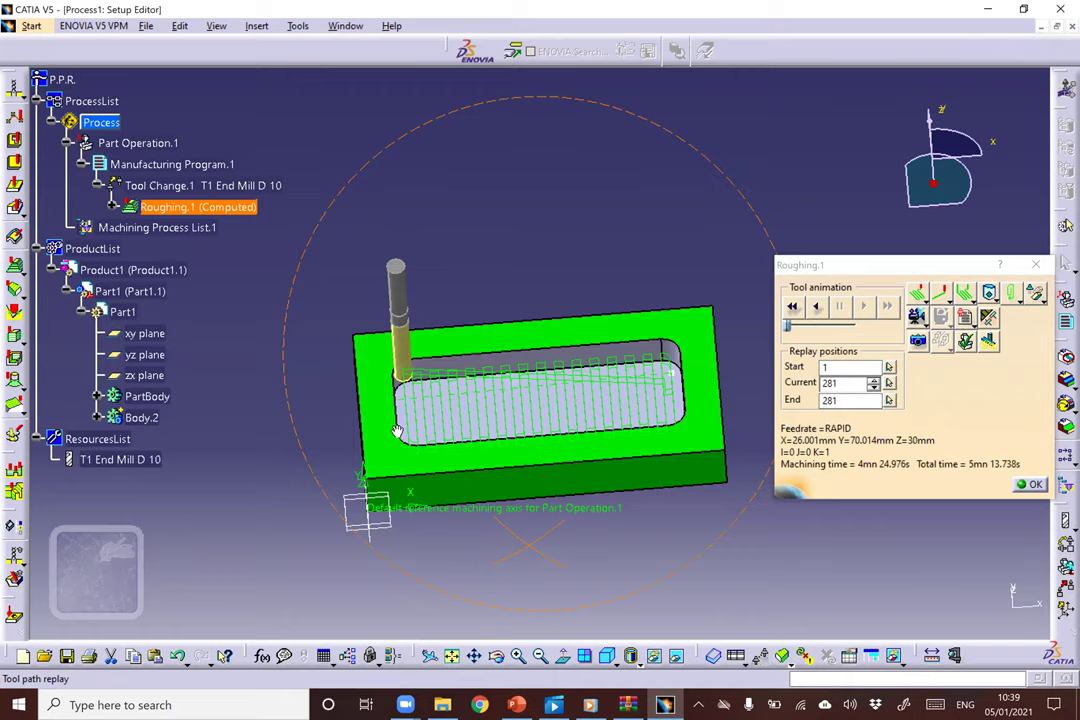
{"action": "middle_click_drag", "start_coordinate": [397, 430], "coordinate": [403, 410]}
{"action": "middle_click_drag", "start_coordinate": [542, 451], "coordinate": [556, 442]}
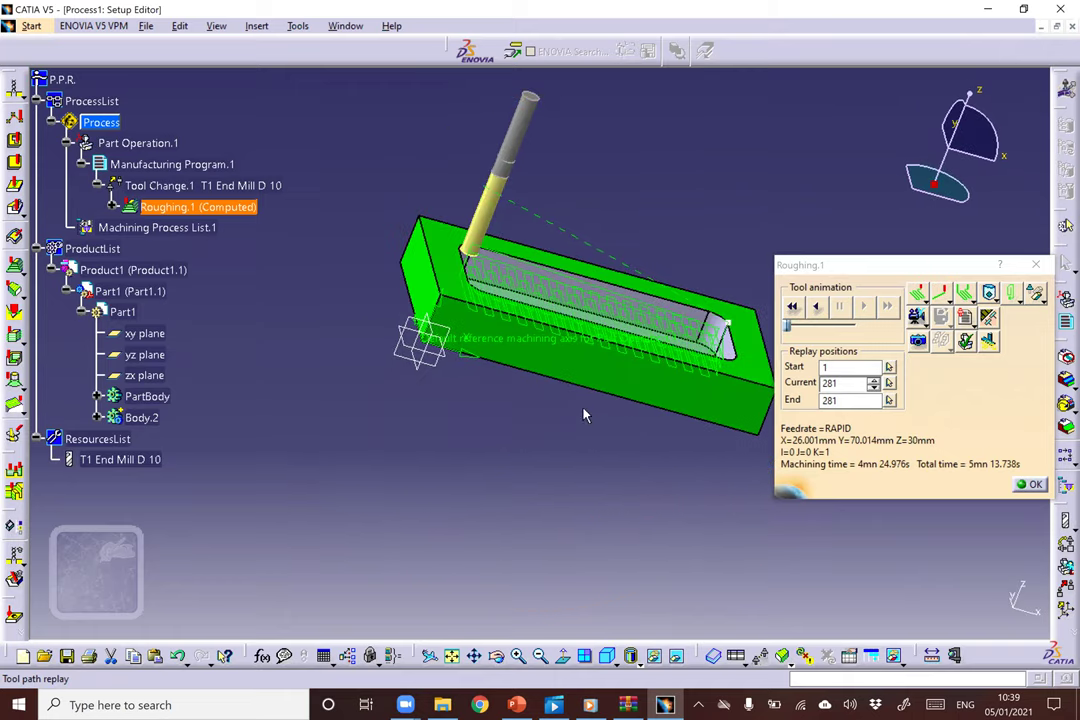
{"action": "middle_click_drag", "start_coordinate": [461, 507], "coordinate": [457, 468]}
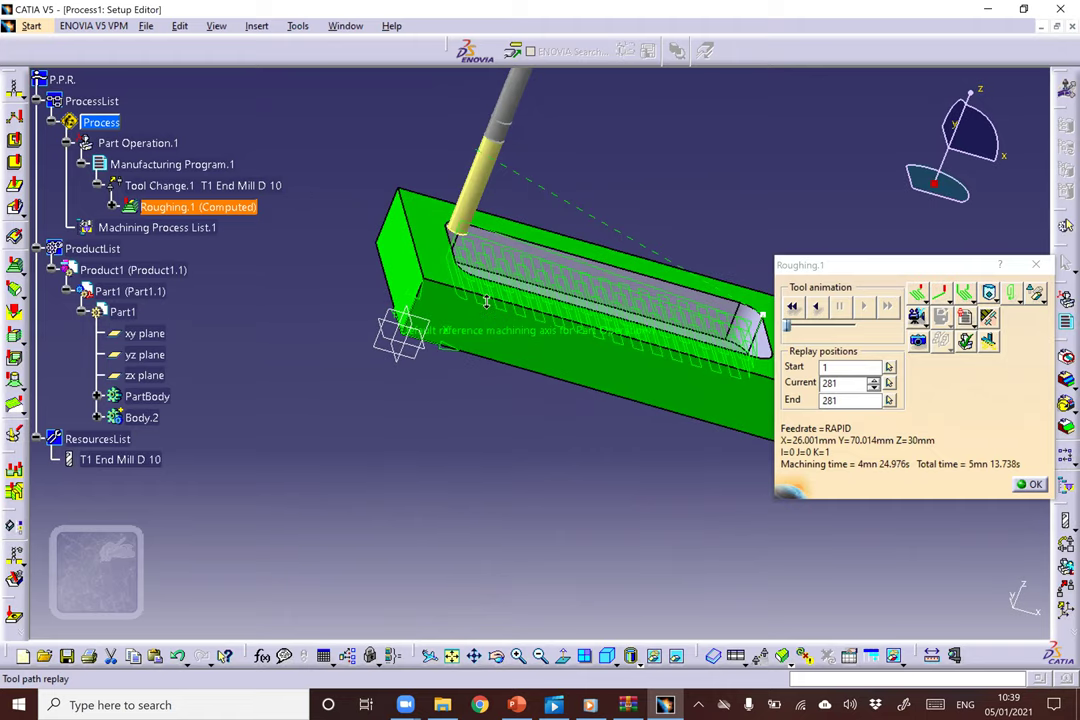
{"action": "scroll", "coordinate": [486, 302], "scroll_direction": "up", "scroll_amount": 5}
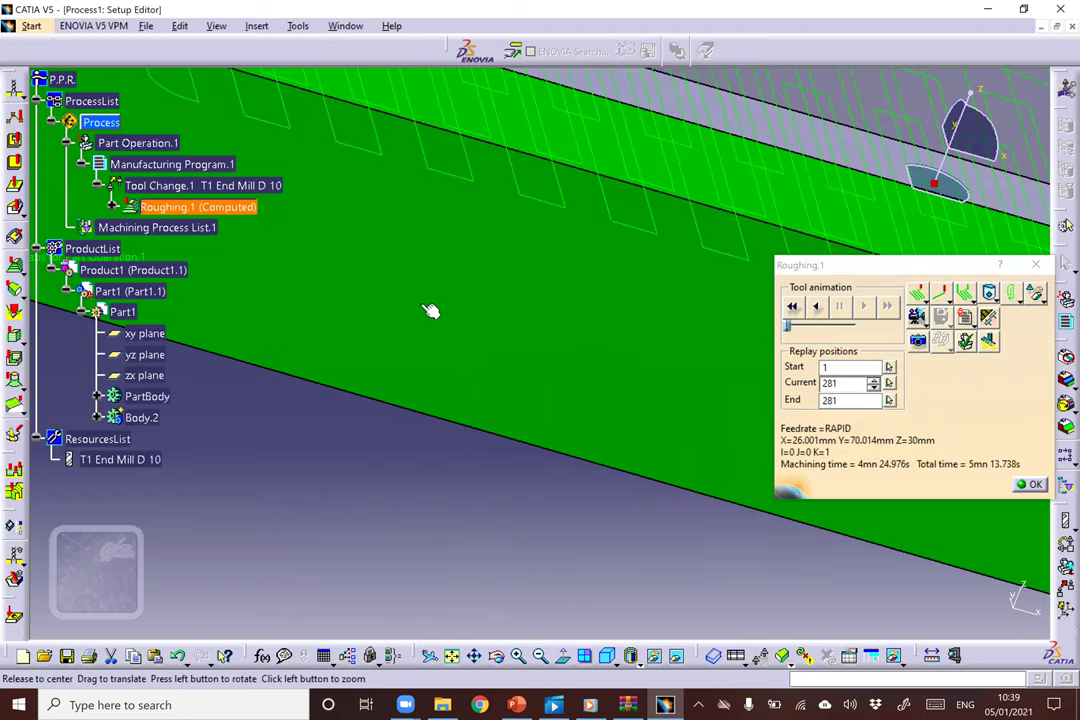
{"action": "middle_click_drag", "start_coordinate": [430, 310], "coordinate": [443, 224]}
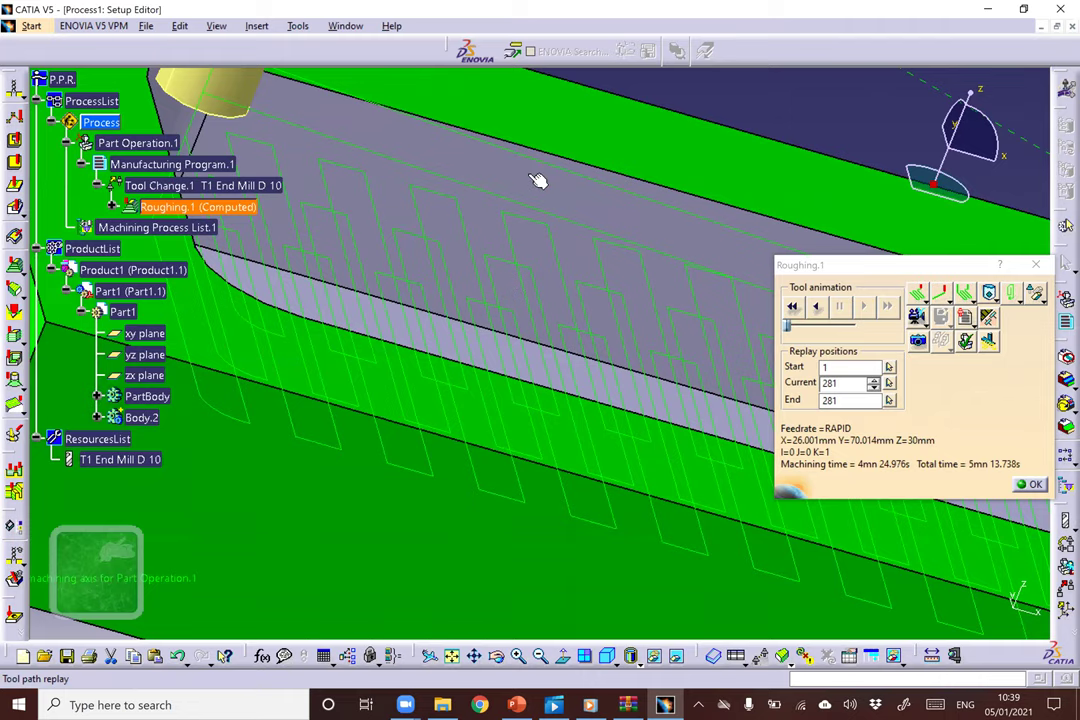
{"action": "middle_click_drag", "start_coordinate": [530, 169], "coordinate": [435, 225]}
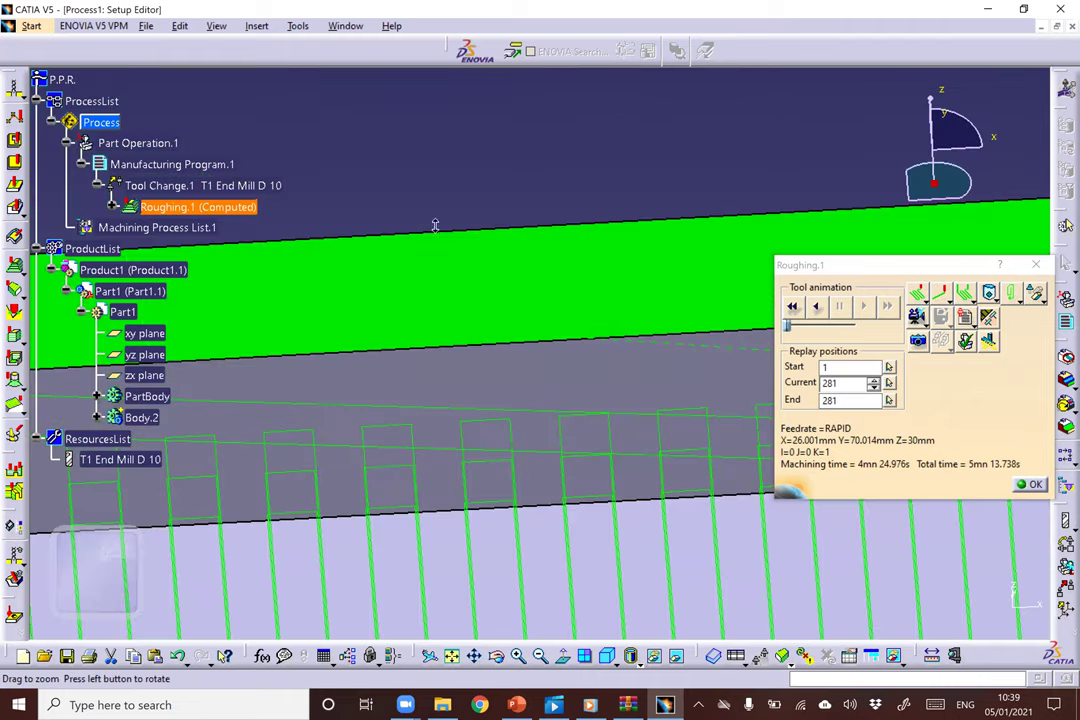
{"action": "middle_click_drag", "start_coordinate": [472, 403], "coordinate": [406, 316]}
{"action": "middle_click_drag", "start_coordinate": [446, 229], "coordinate": [594, 296]}
{"action": "middle_click_drag", "start_coordinate": [482, 225], "coordinate": [435, 237]}
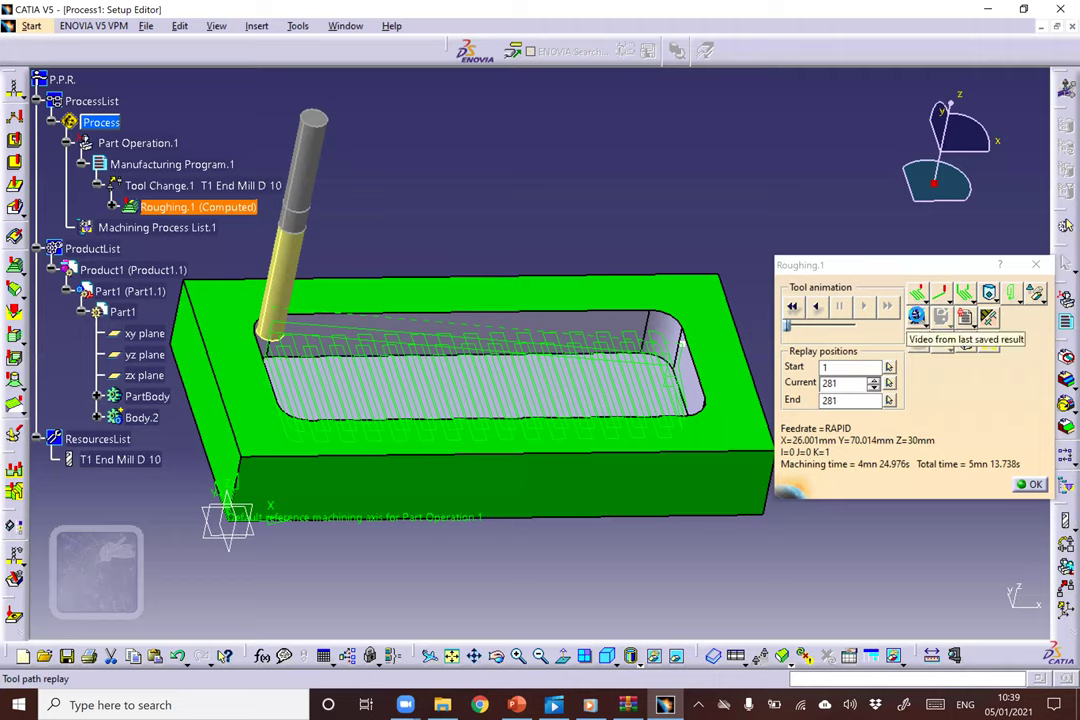
Run the material-removal video of the roughing operation from the last saved result, replay it, and close the tool path replay.
{"action": "left_click", "coordinate": [916, 316]}
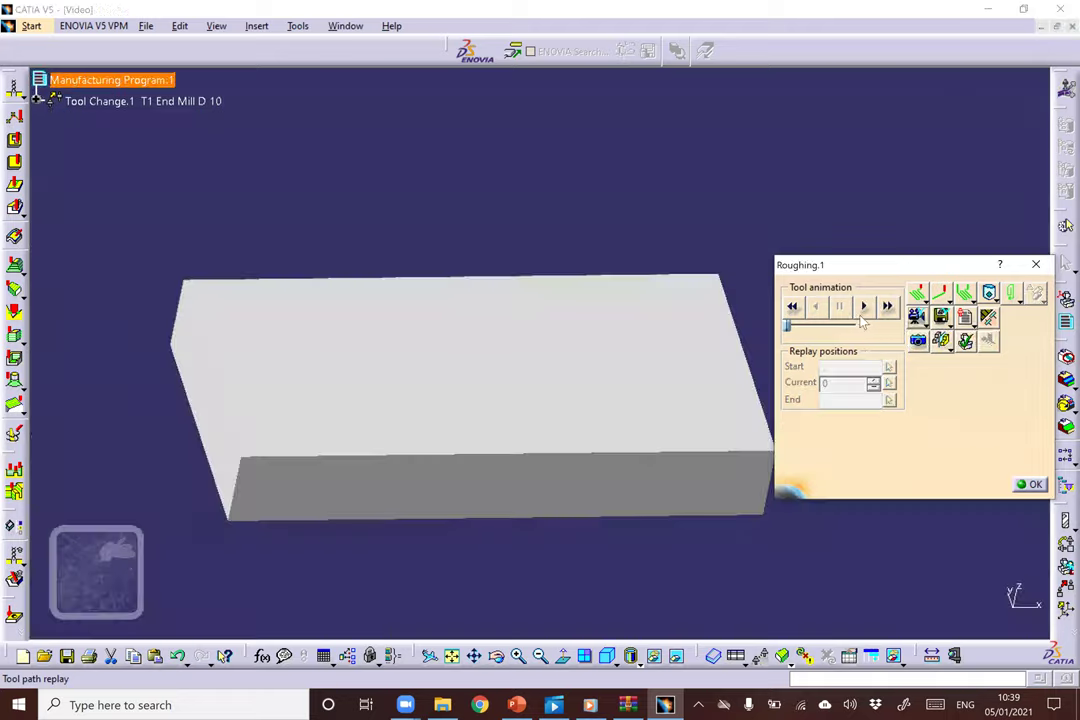
{"action": "middle_click_drag", "start_coordinate": [655, 376], "coordinate": [545, 347]}
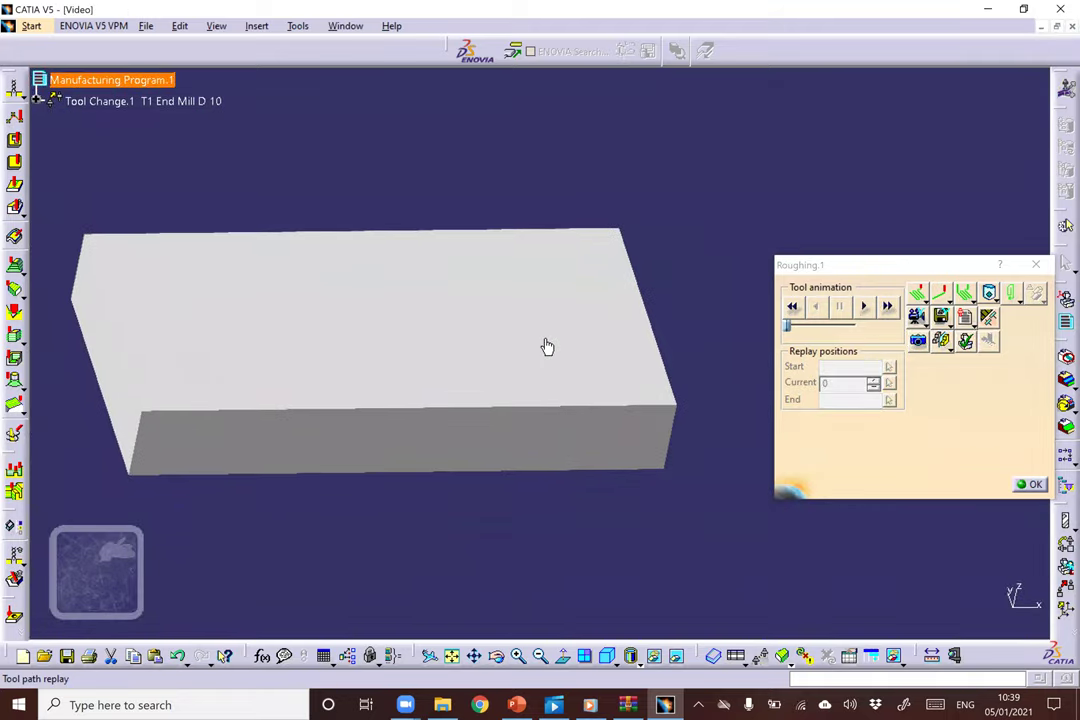
{"action": "left_click", "coordinate": [864, 307]}
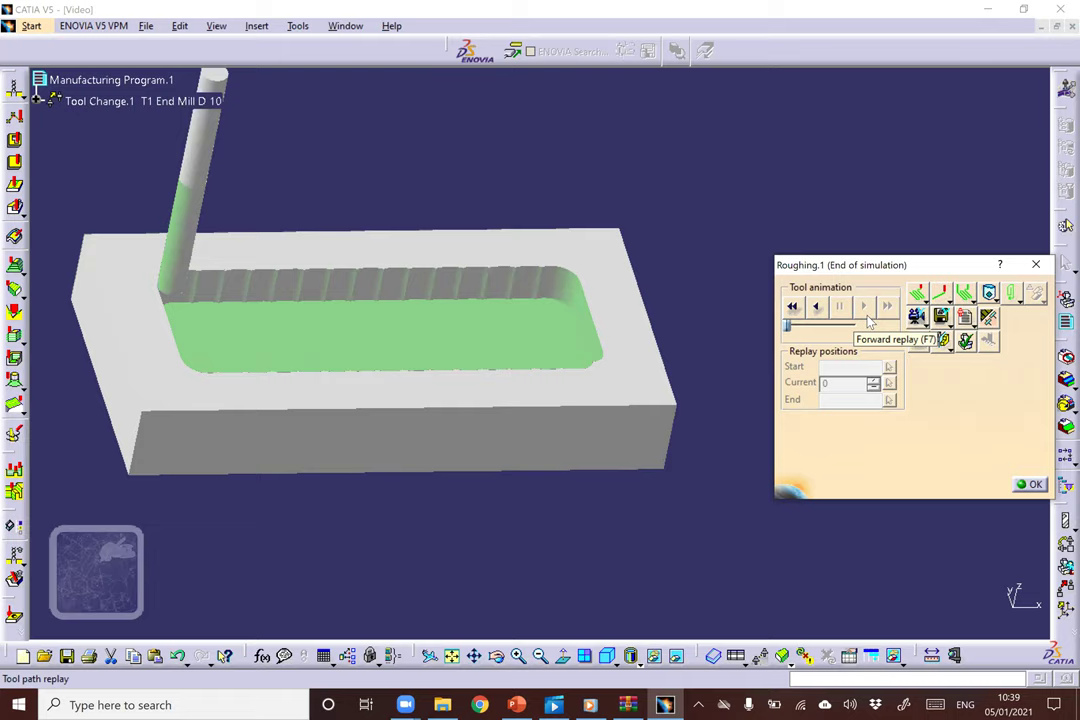
{"action": "left_click", "coordinate": [815, 308]}
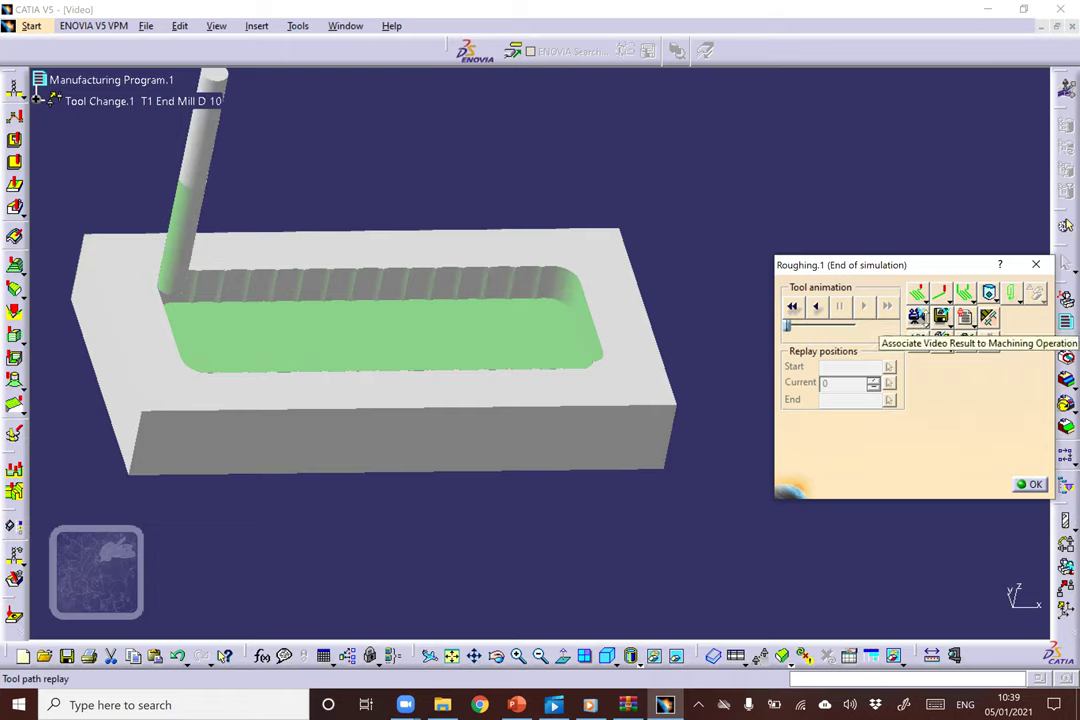
{"action": "left_click", "coordinate": [864, 307]}
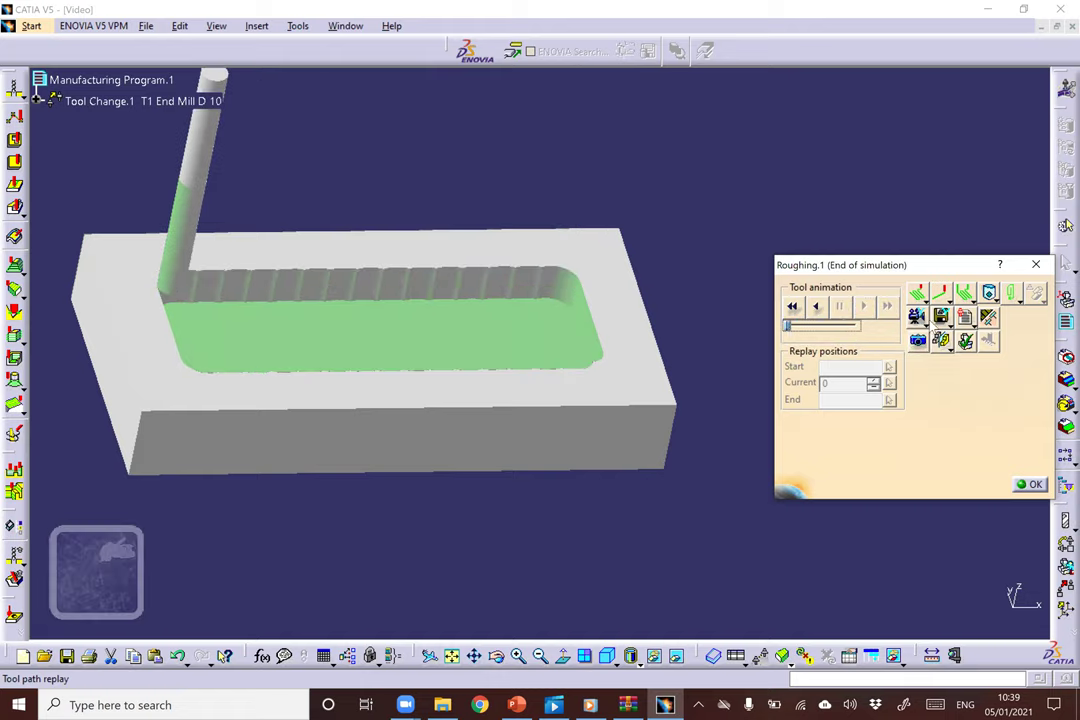
{"action": "left_click", "coordinate": [864, 307]}
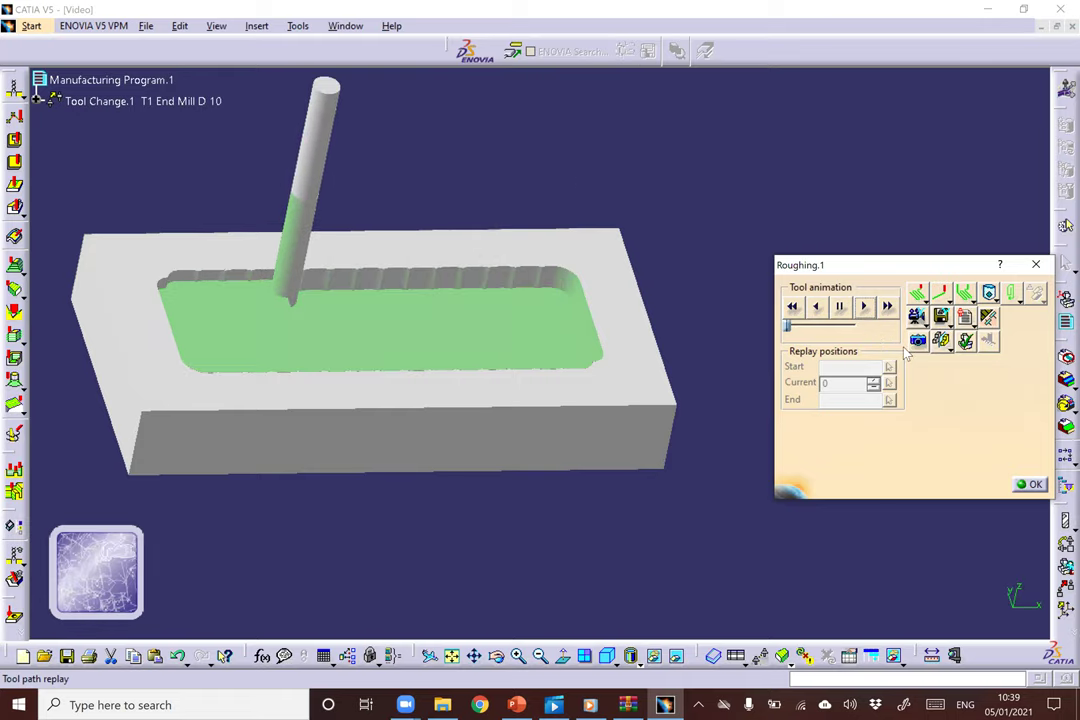
{"action": "middle_click_drag", "start_coordinate": [304, 456], "coordinate": [470, 352]}
{"action": "left_click", "coordinate": [1030, 484]}
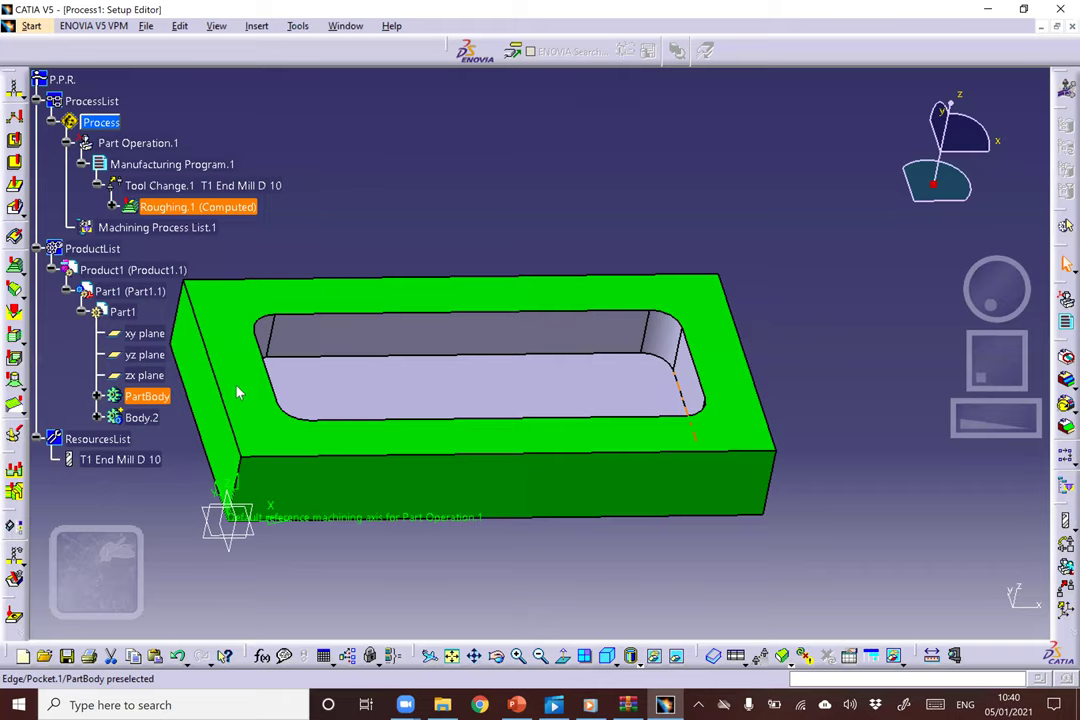
Reopen the Roughing.1 replay, run the material-removal video on an automatic block stock, and examine the machined pocket walls up close.
{"action": "right_click", "coordinate": [190, 207]}
{"action": "mouse_move", "coordinate": [290, 424]}
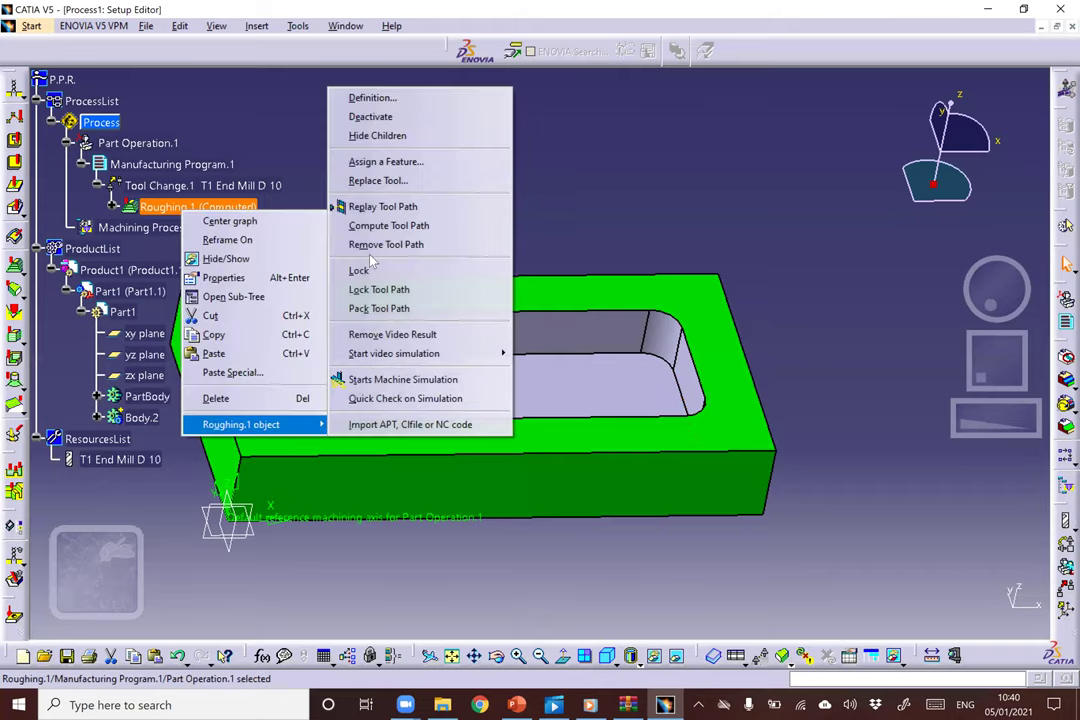
{"action": "left_click", "coordinate": [378, 206]}
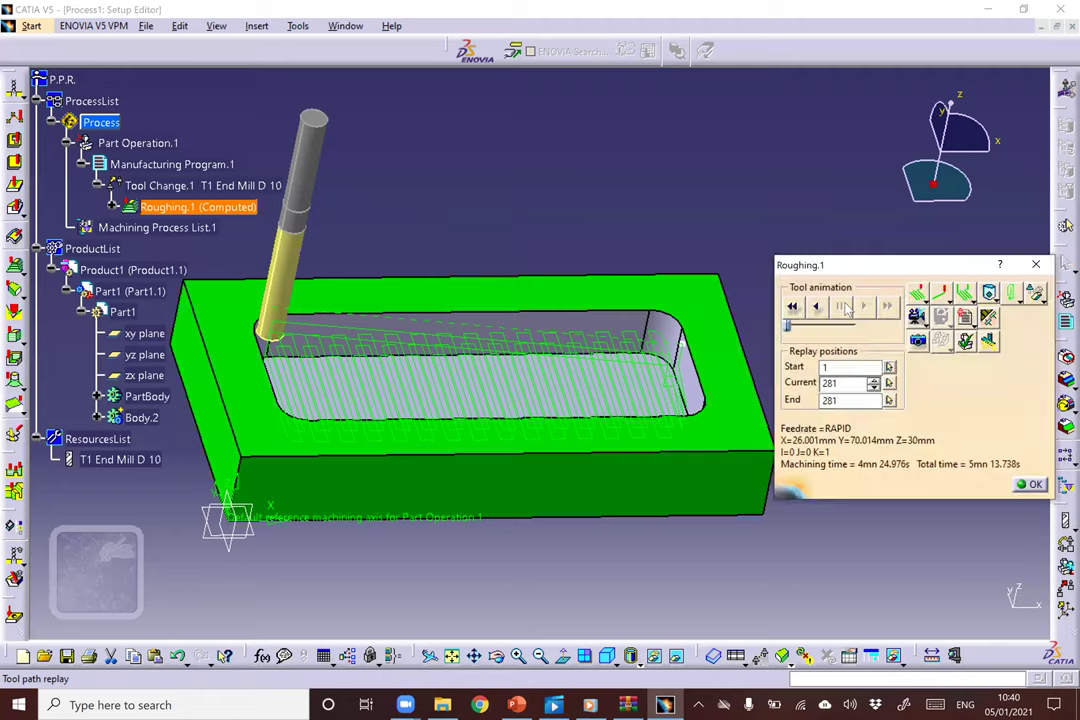
{"action": "left_click", "coordinate": [838, 306]}
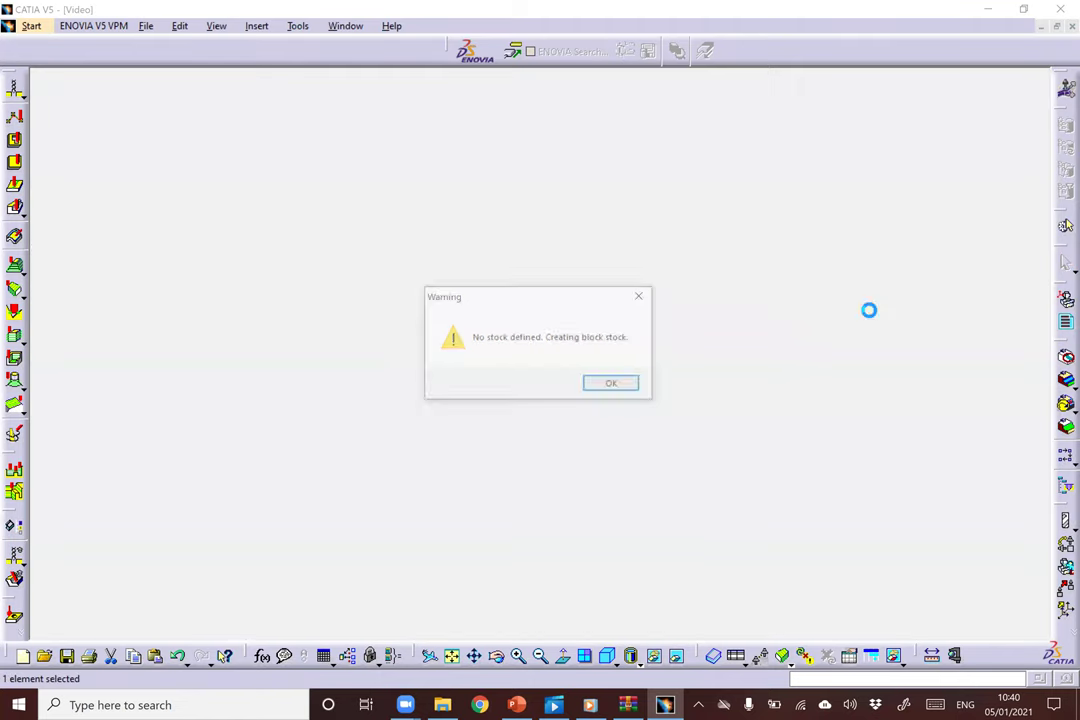
{"action": "left_click", "coordinate": [614, 386]}
{"action": "left_click", "coordinate": [863, 306]}
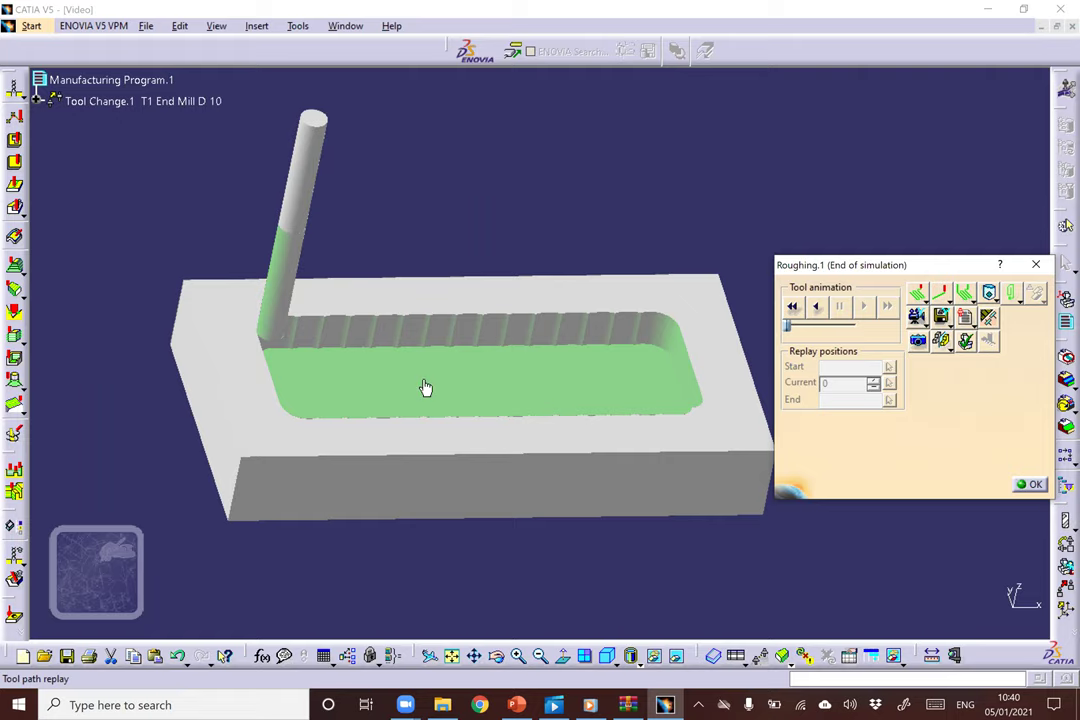
{"action": "middle_click_drag", "start_coordinate": [378, 342], "coordinate": [424, 344]}
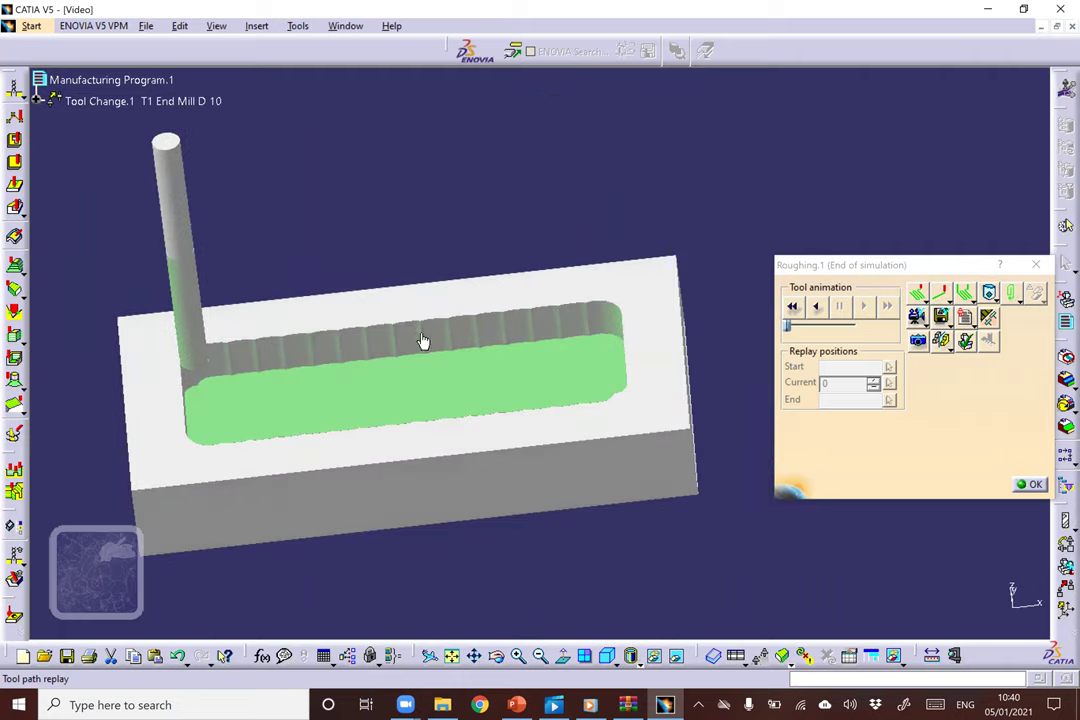
{"action": "middle_click_drag", "start_coordinate": [342, 377], "coordinate": [448, 190]}
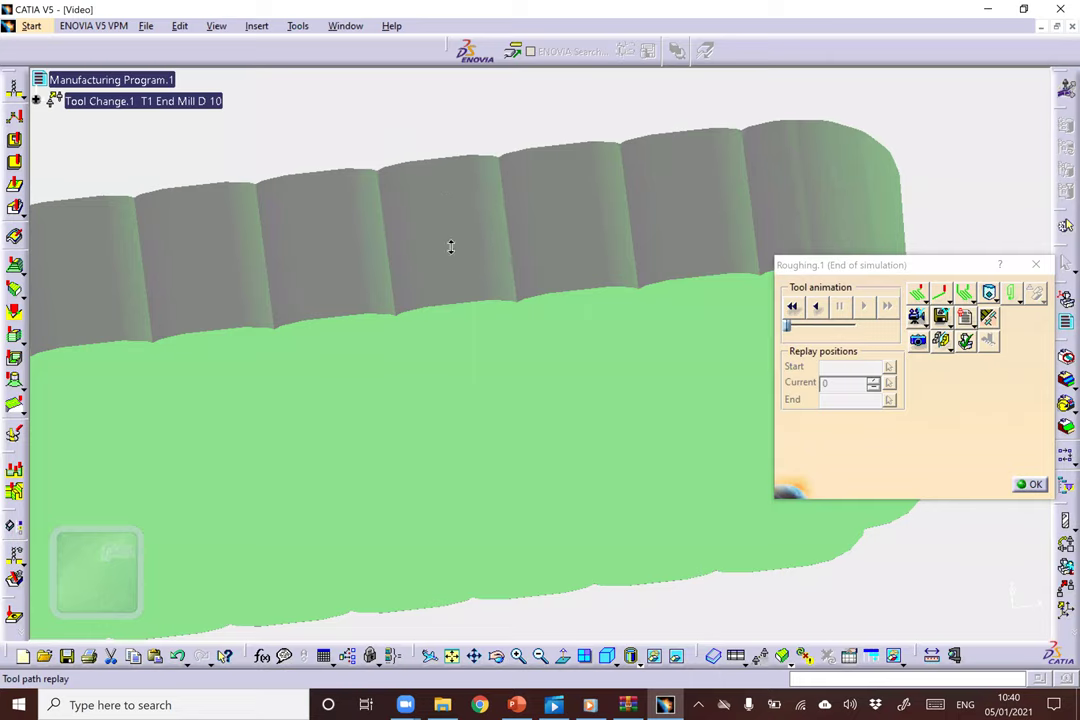
Examine the whole machined block and its pocket from above, and close the Roughing.1 tool path replay.
{"action": "middle_click_drag", "start_coordinate": [450, 246], "coordinate": [451, 344]}
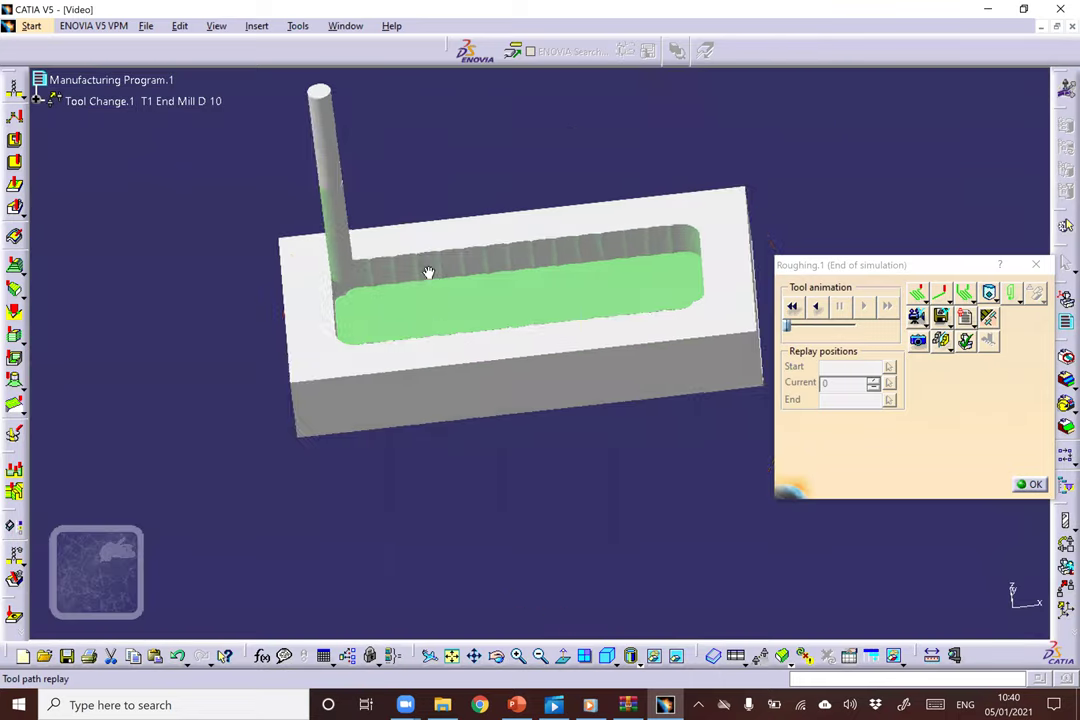
{"action": "middle_click_drag", "start_coordinate": [428, 272], "coordinate": [415, 313]}
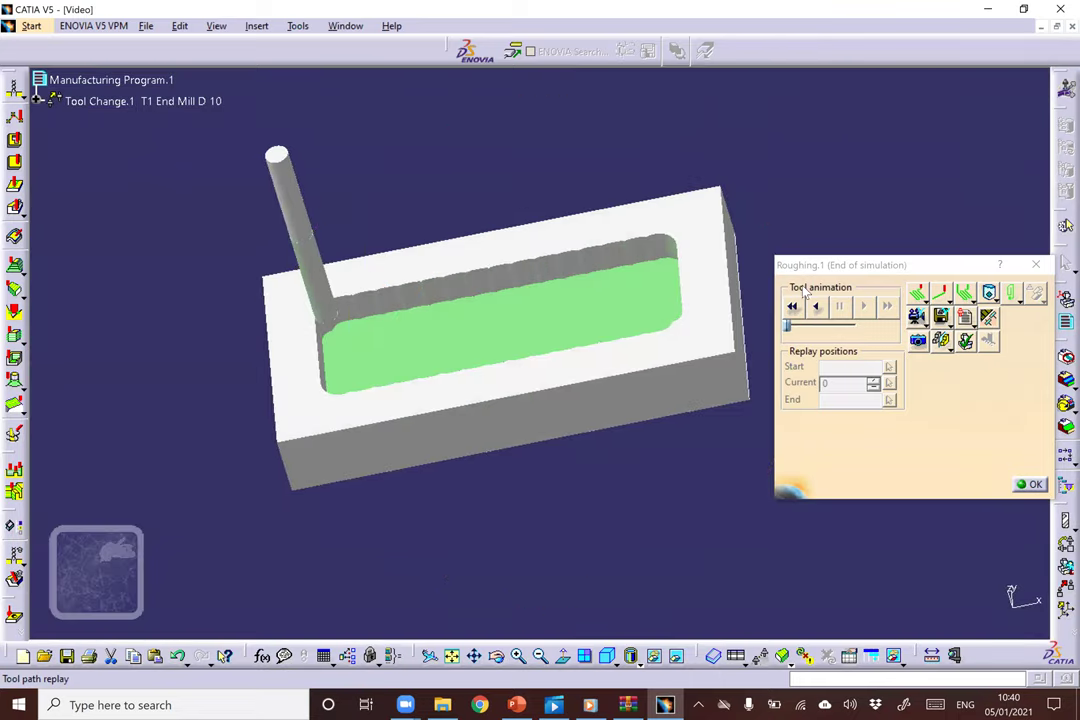
{"action": "left_click", "coordinate": [1035, 485]}
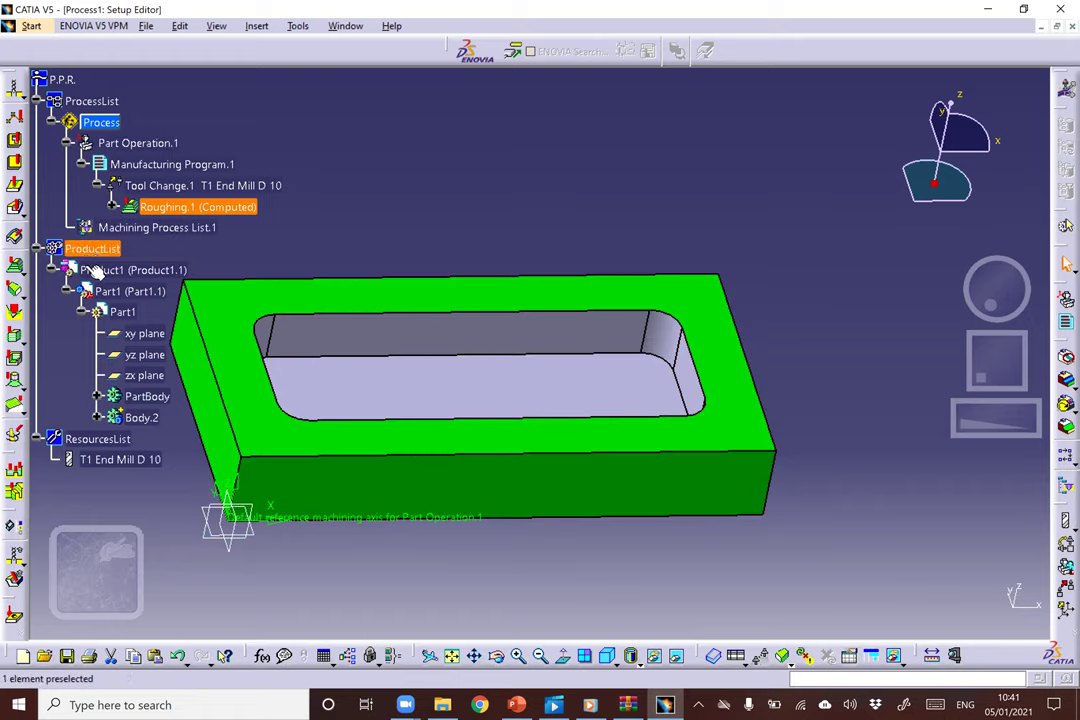
Activate Part1's PartBody for editing in the part modelling environment.
{"action": "left_click", "coordinate": [97, 397]}
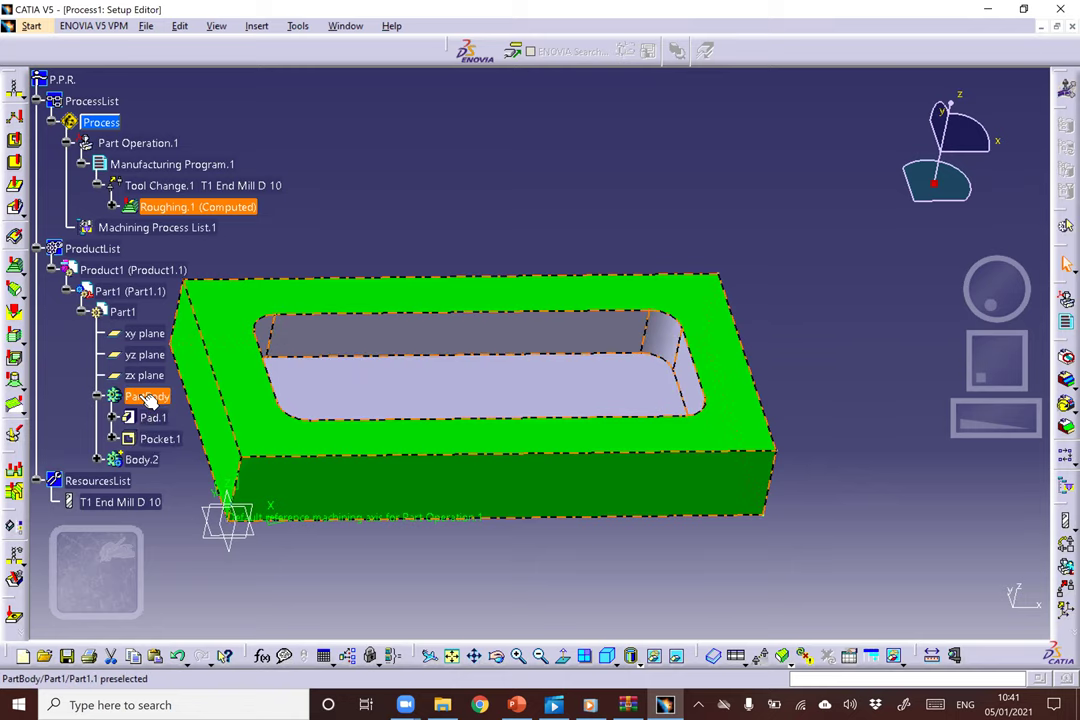
{"action": "double_click", "coordinate": [137, 290]}
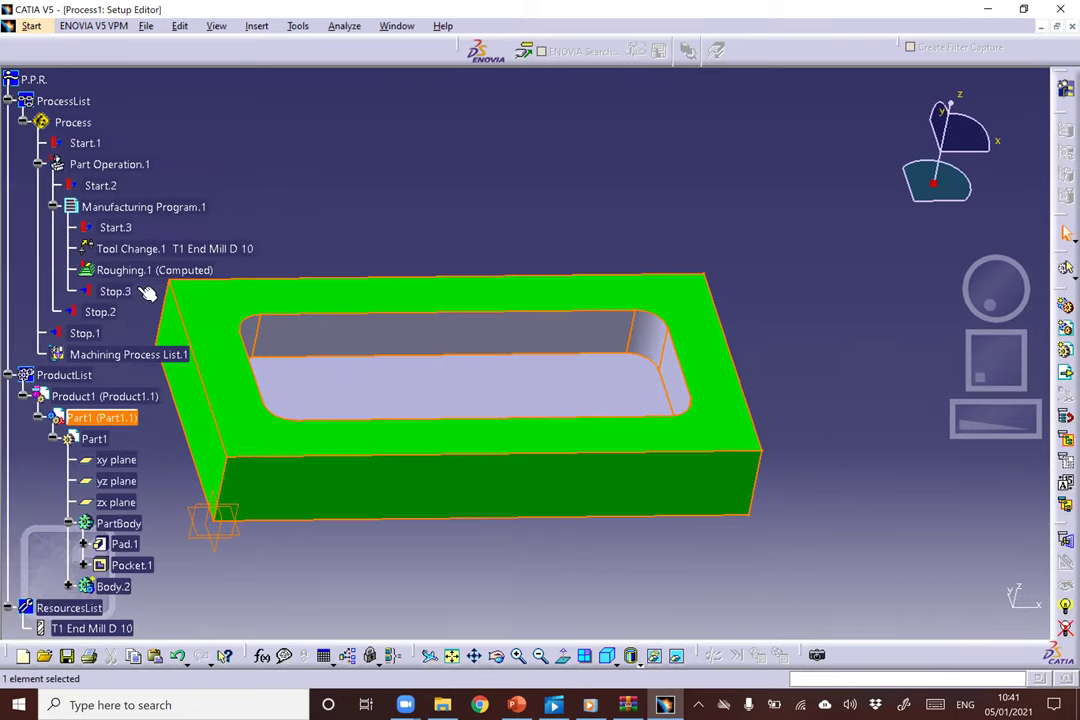
{"action": "double_click", "coordinate": [120, 524]}
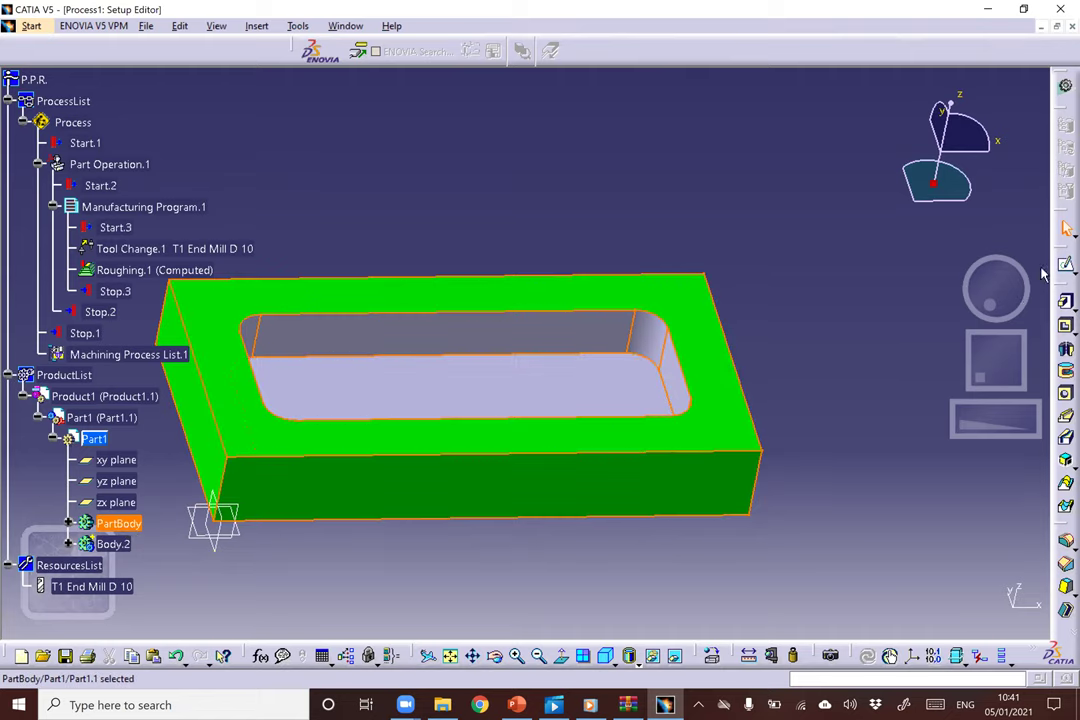
Select all the edges around the pocket floor, including the rounded corner edges.
{"action": "middle_click_drag", "start_coordinate": [624, 179], "coordinate": [724, 180]}
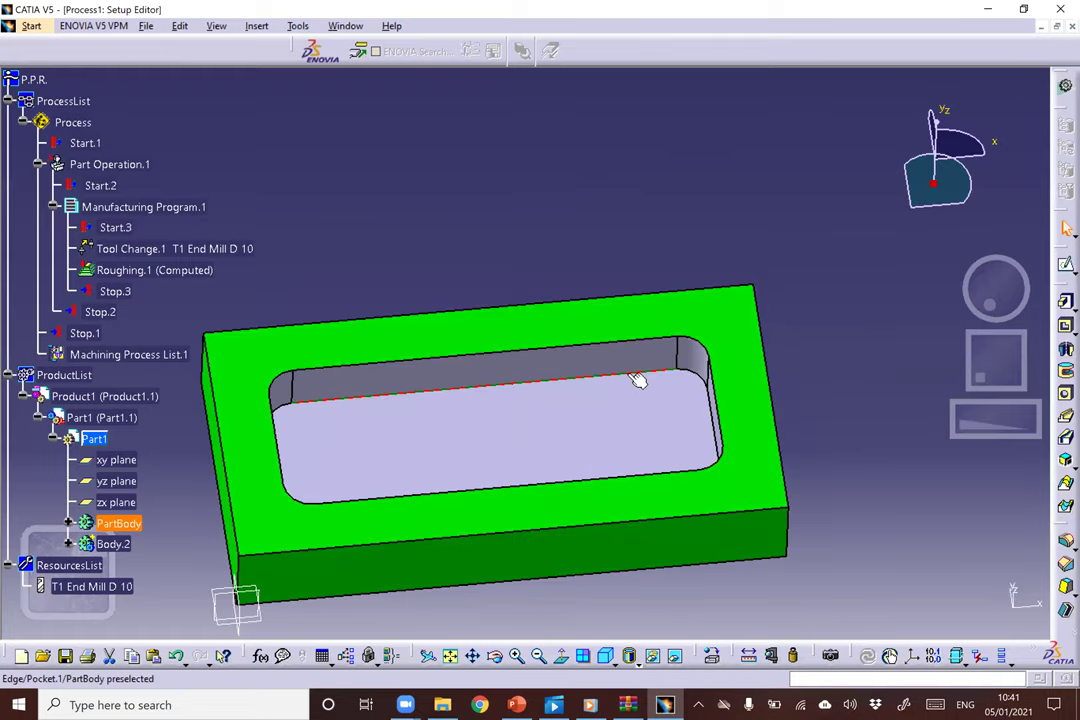
{"action": "left_click", "coordinate": [705, 378]}
{"action": "middle_click_drag", "start_coordinate": [743, 212], "coordinate": [883, 159]}
{"action": "left_click", "coordinate": [437, 388], "text": "ctrl"}
{"action": "left_click", "coordinate": [437, 388], "text": "ctrl"}
{"action": "middle_click_drag", "start_coordinate": [646, 205], "coordinate": [607, 304]}
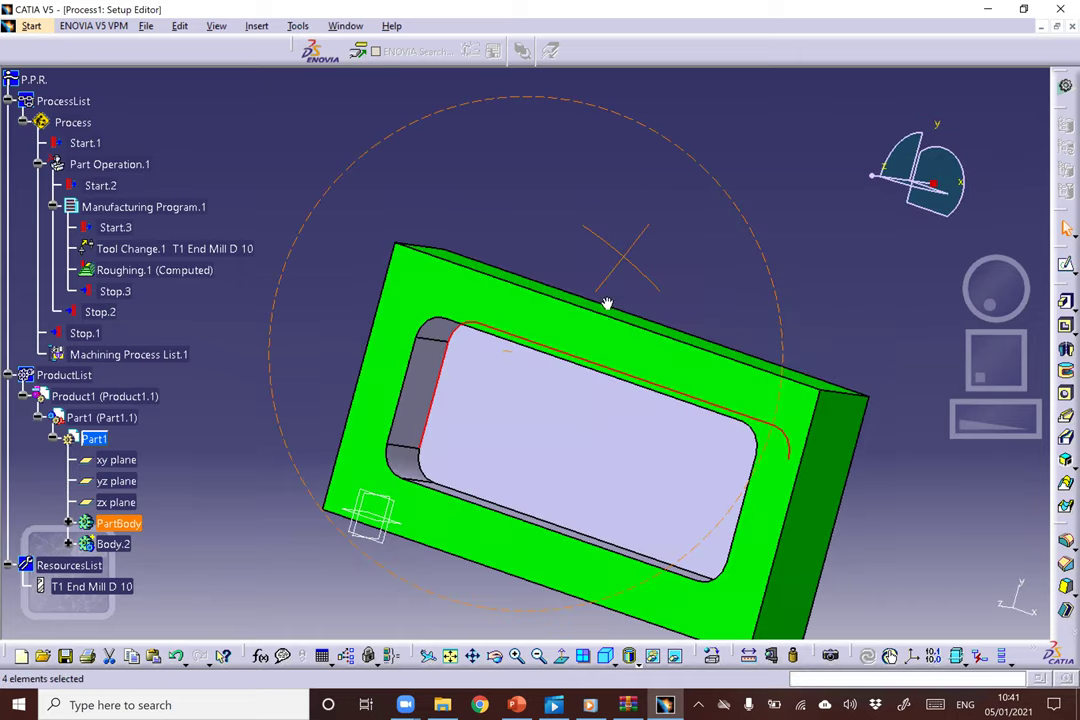
{"action": "middle_click_drag", "start_coordinate": [425, 455], "coordinate": [429, 452]}
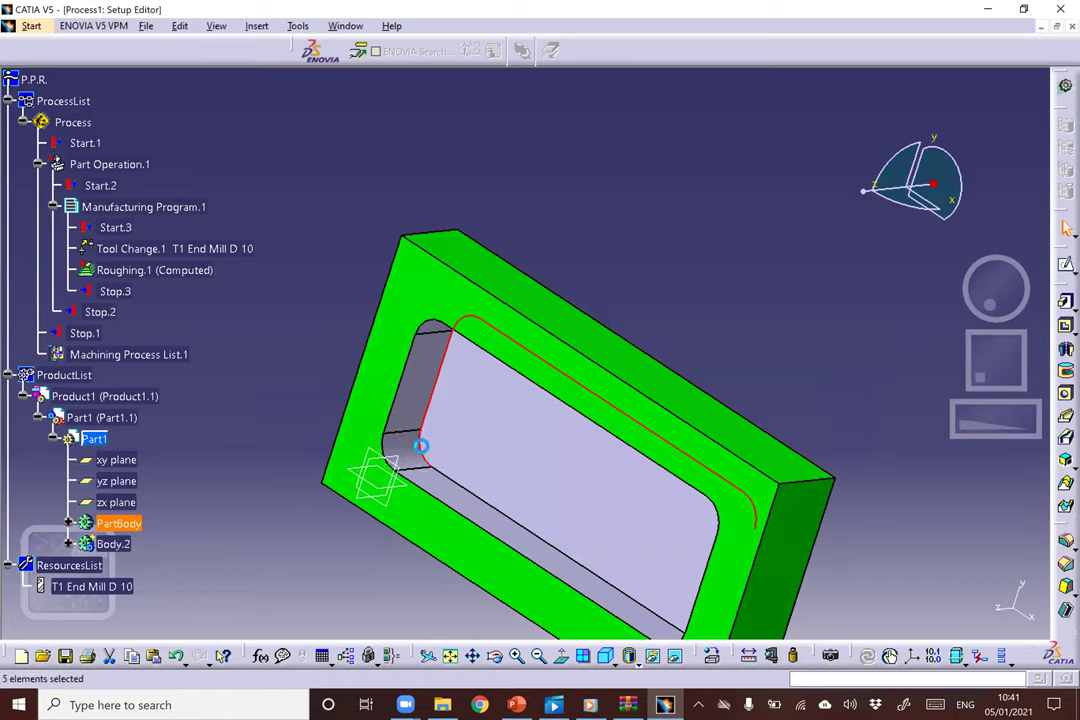
{"action": "left_click", "coordinate": [486, 502], "text": "ctrl"}
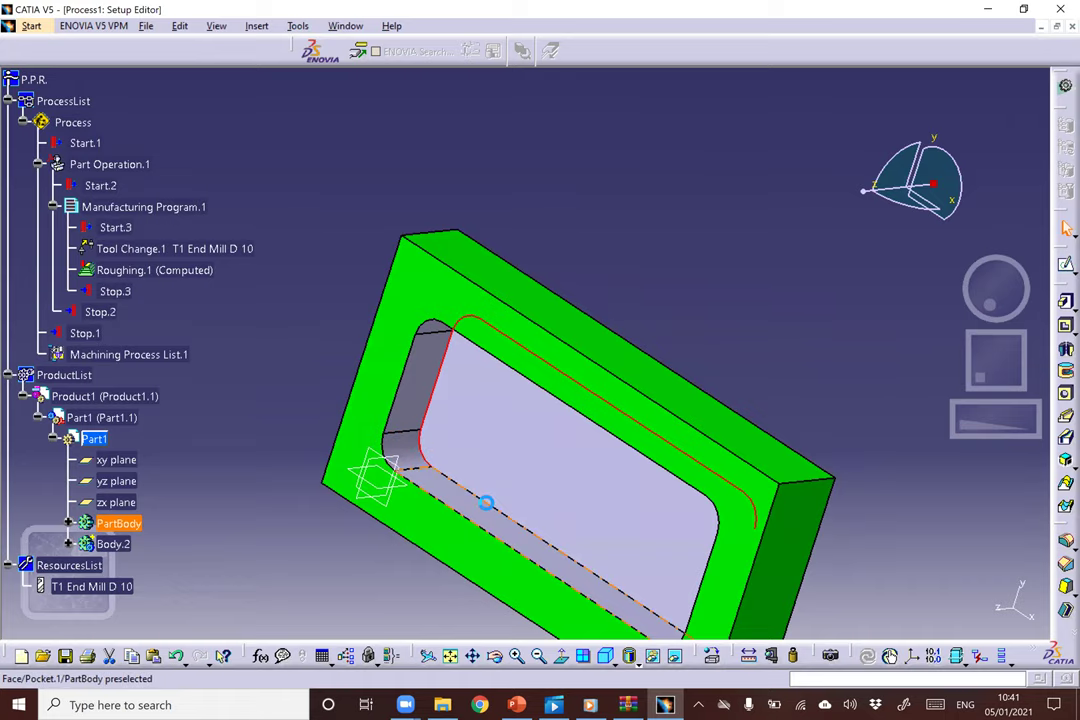
{"action": "middle_click_drag", "start_coordinate": [683, 481], "coordinate": [889, 352]}
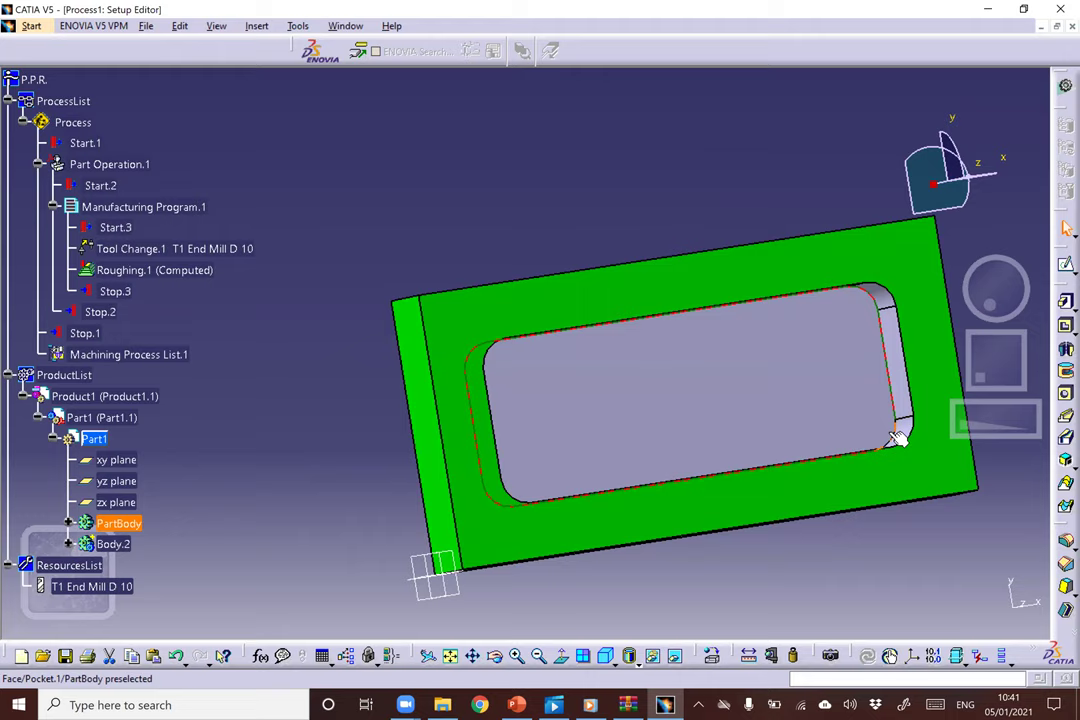
{"action": "left_click", "coordinate": [901, 438]}
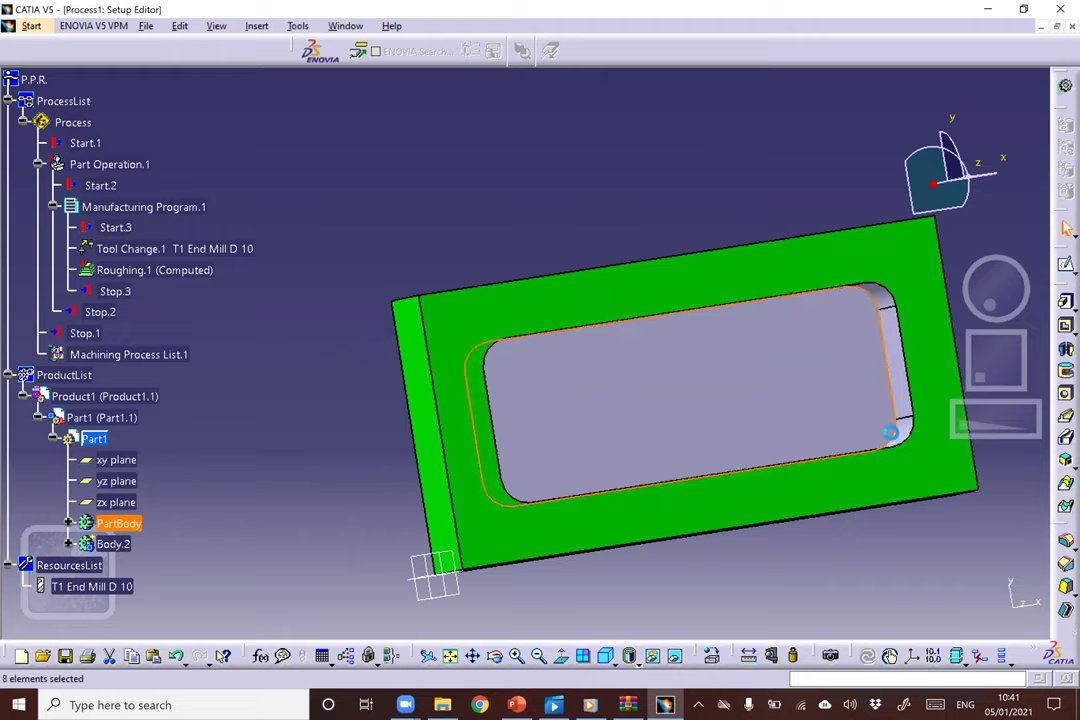
{"action": "left_click", "coordinate": [897, 477]}
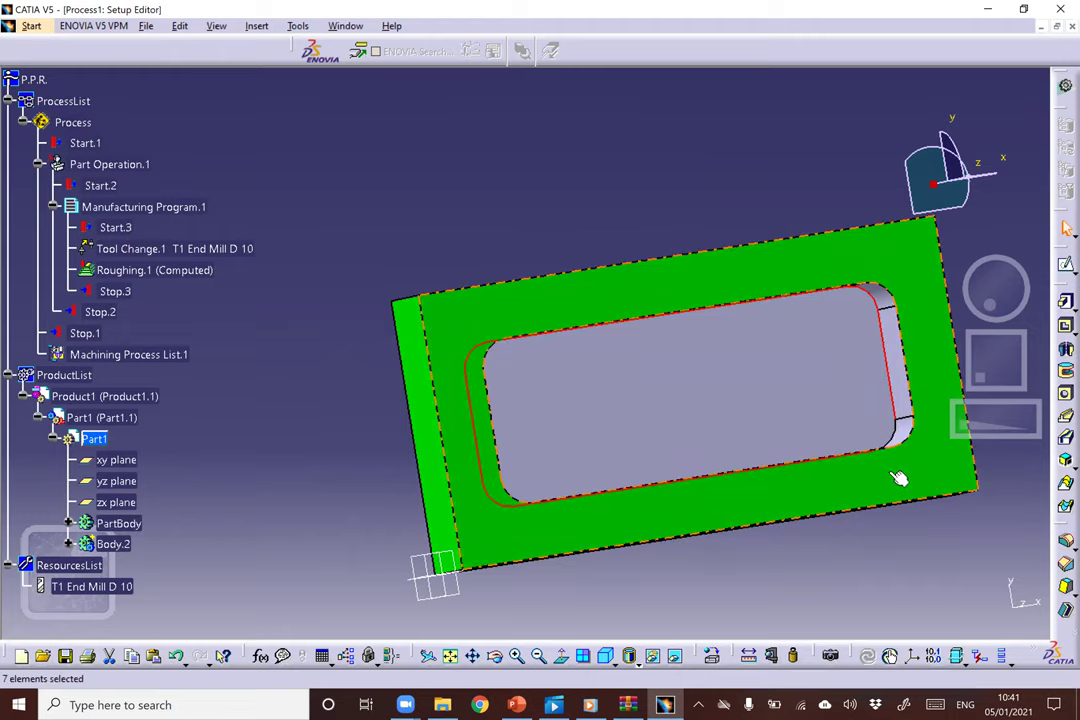
{"action": "middle_click_drag", "start_coordinate": [887, 494], "coordinate": [730, 474]}
{"action": "middle_click_drag", "start_coordinate": [634, 376], "coordinate": [680, 460]}
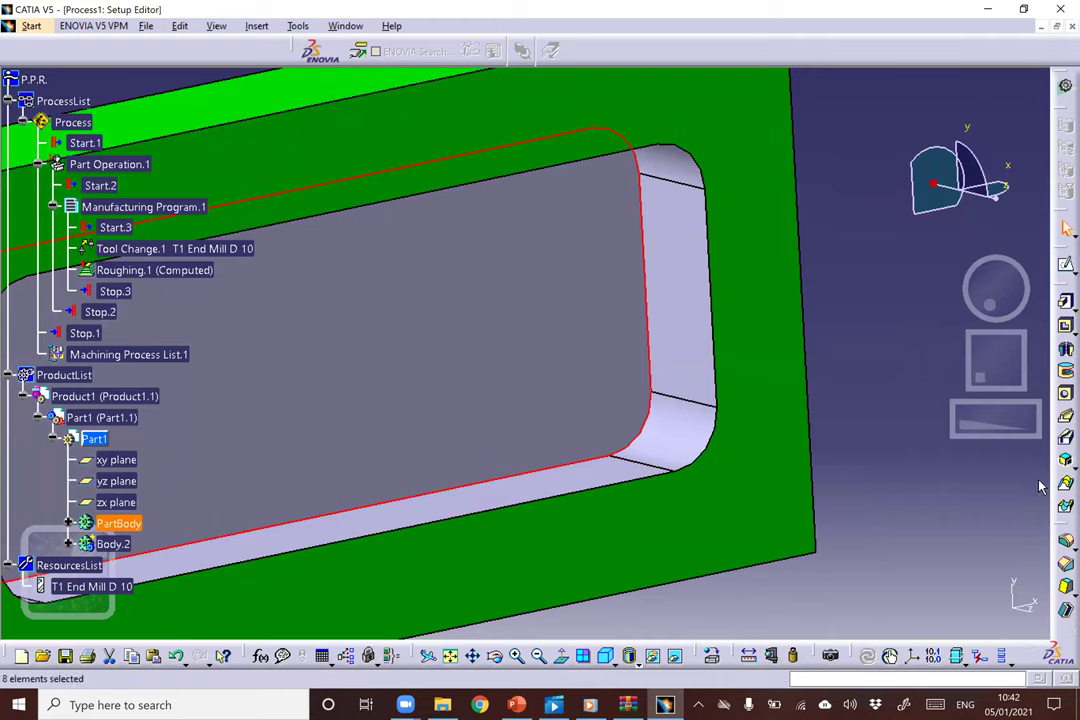
Try to add a 5 mm edge fillet along the pocket floor edge, and close the fillet definition.
{"action": "left_click", "coordinate": [1063, 543]}
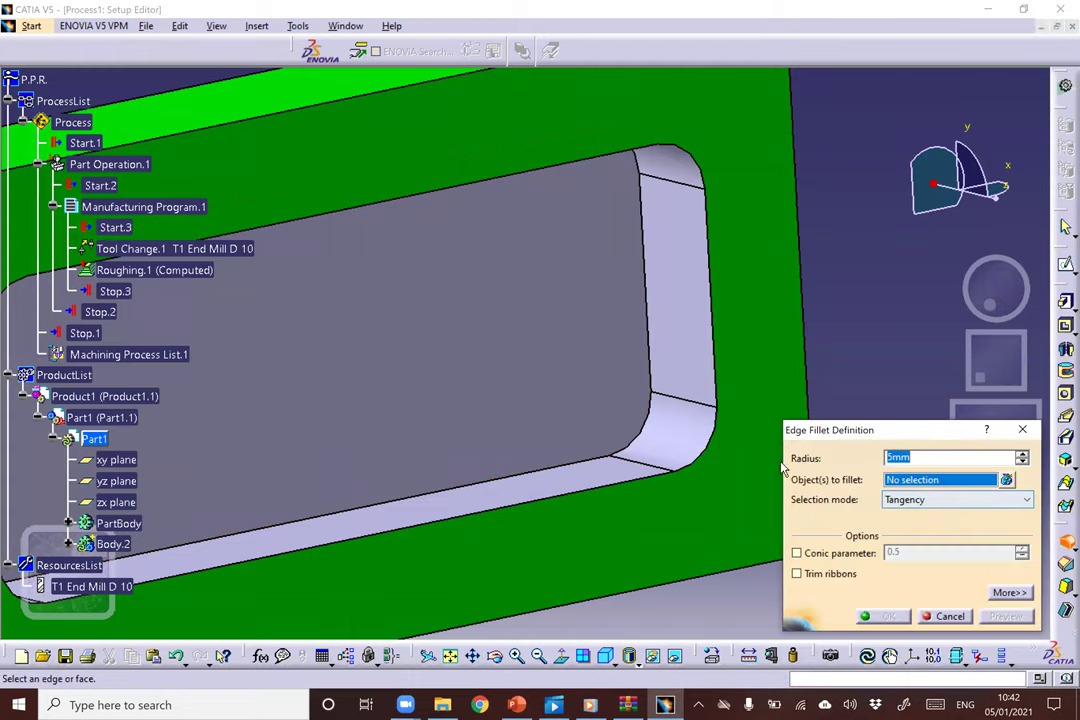
{"action": "left_click", "coordinate": [643, 293]}
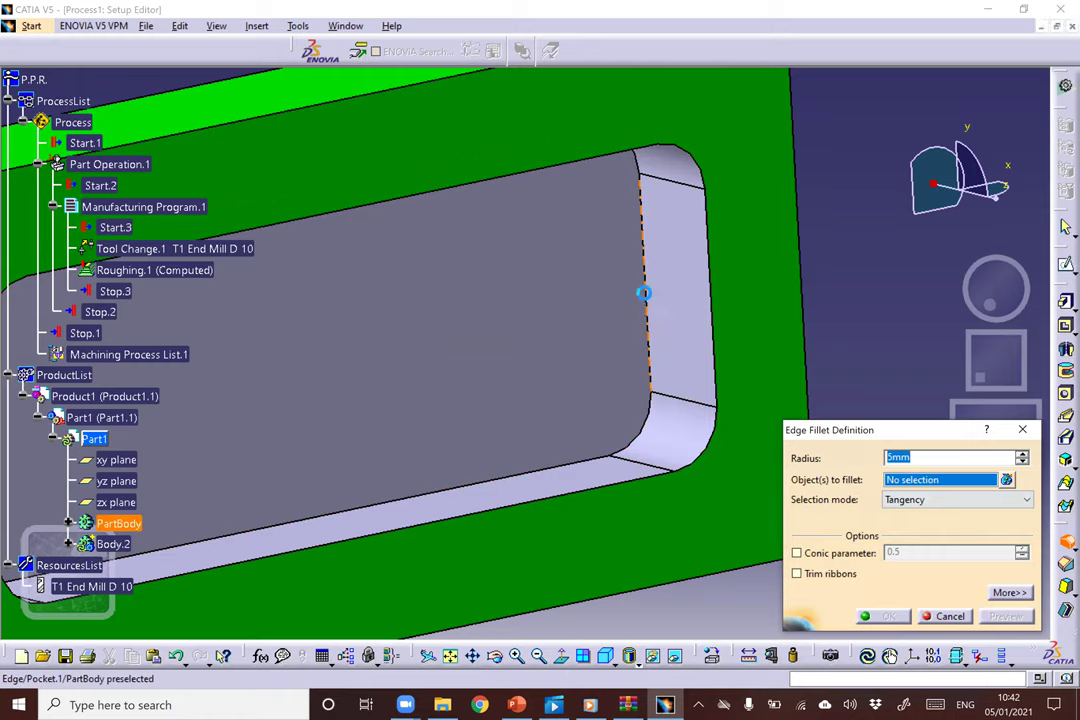
{"action": "left_click", "coordinate": [653, 385]}
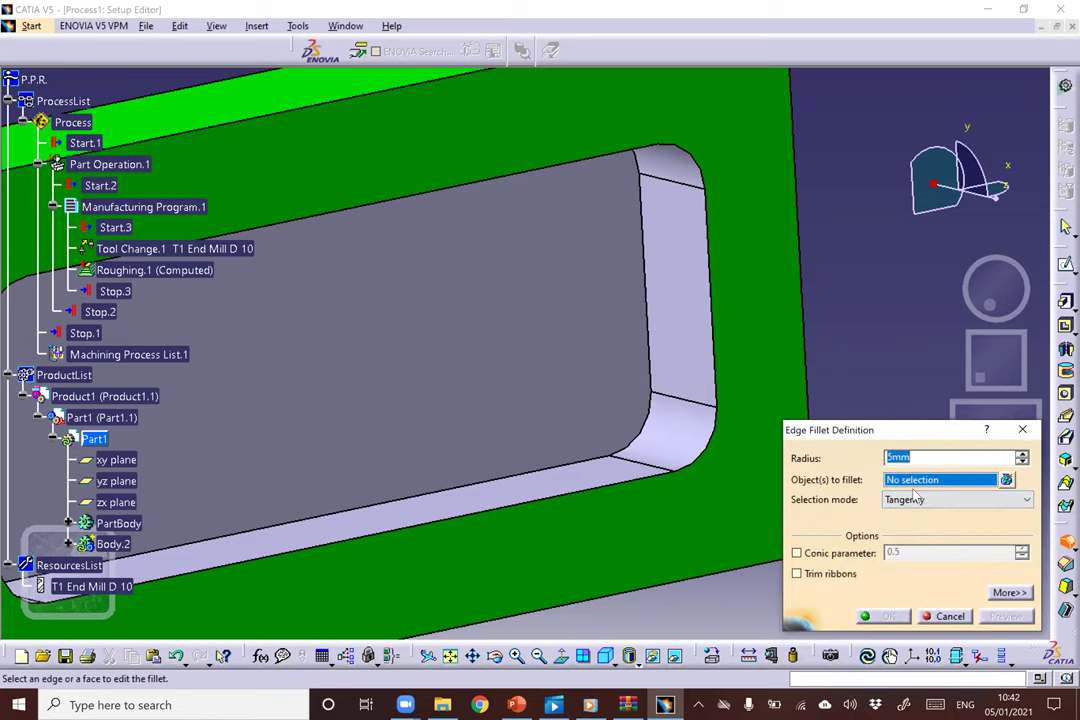
{"action": "left_click", "coordinate": [655, 357]}
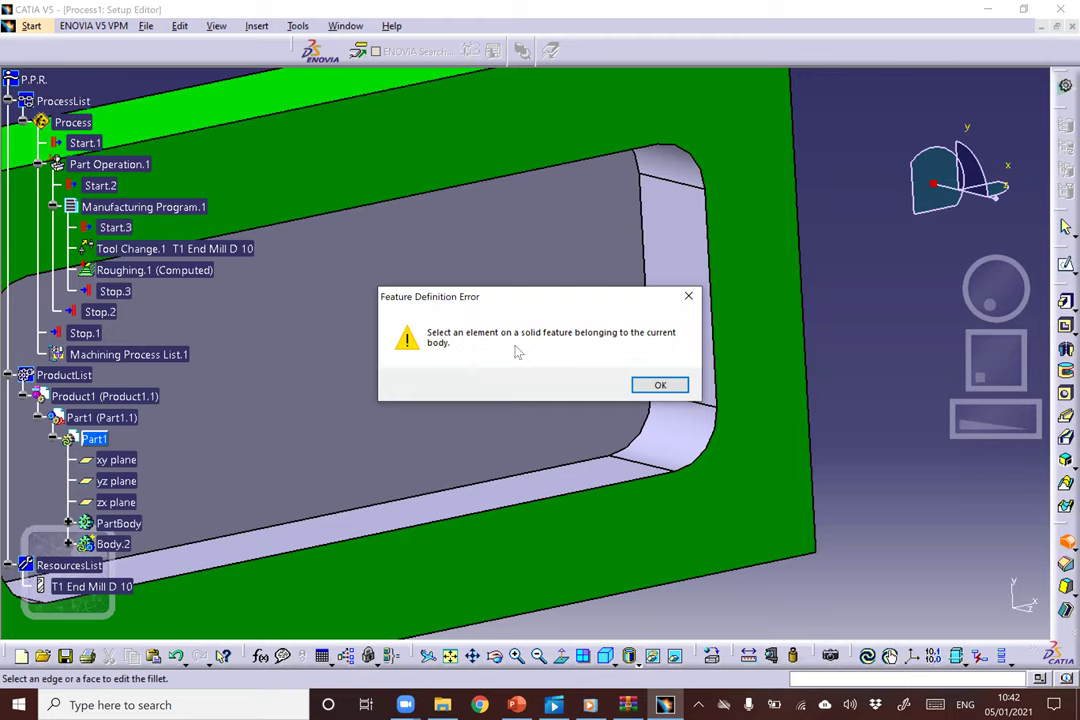
{"action": "left_click", "coordinate": [660, 387]}
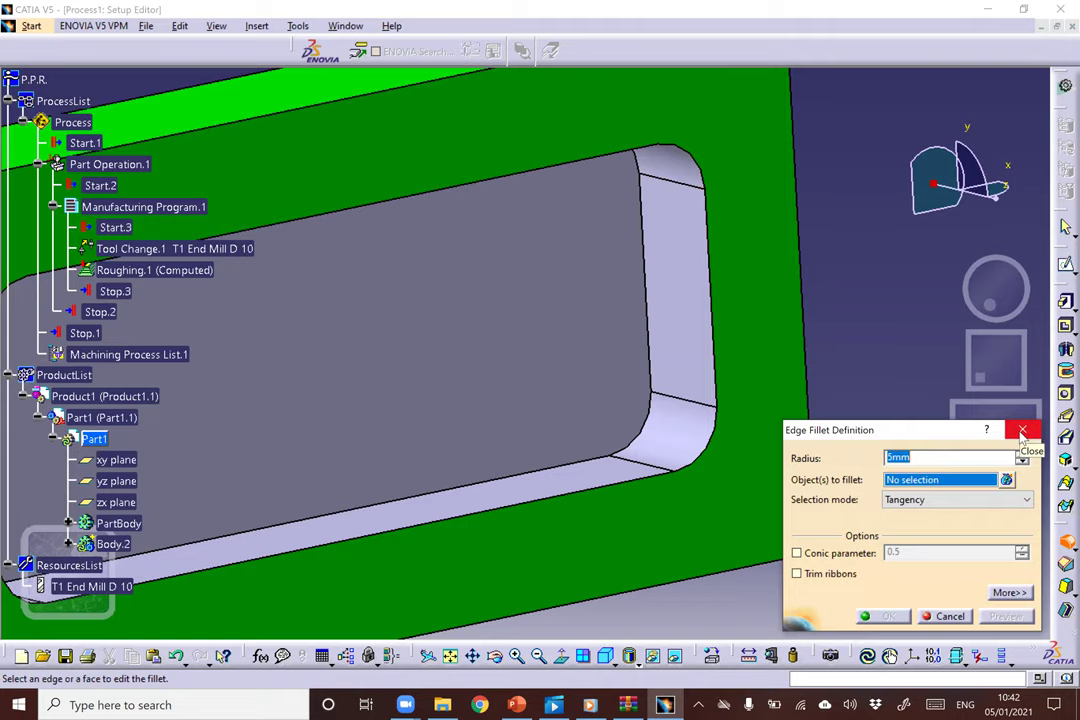
{"action": "left_click", "coordinate": [1022, 432]}
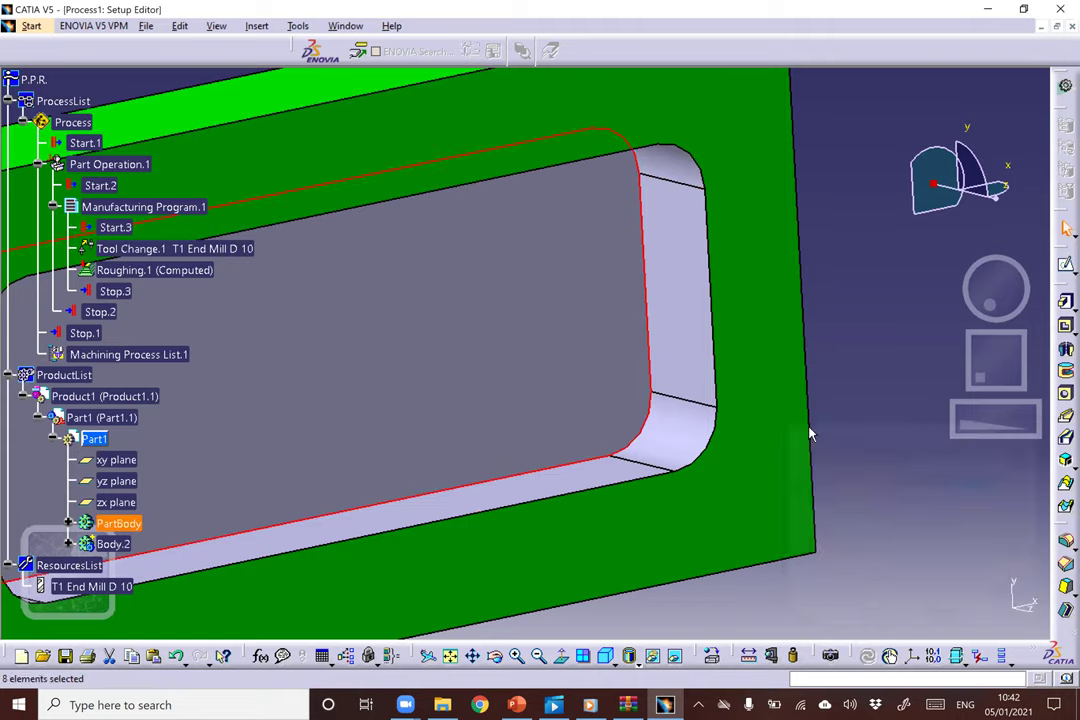
Return to the machining process, expand its operation tree and select Roughing.1.
{"action": "middle_click_drag", "start_coordinate": [660, 410], "coordinate": [729, 323]}
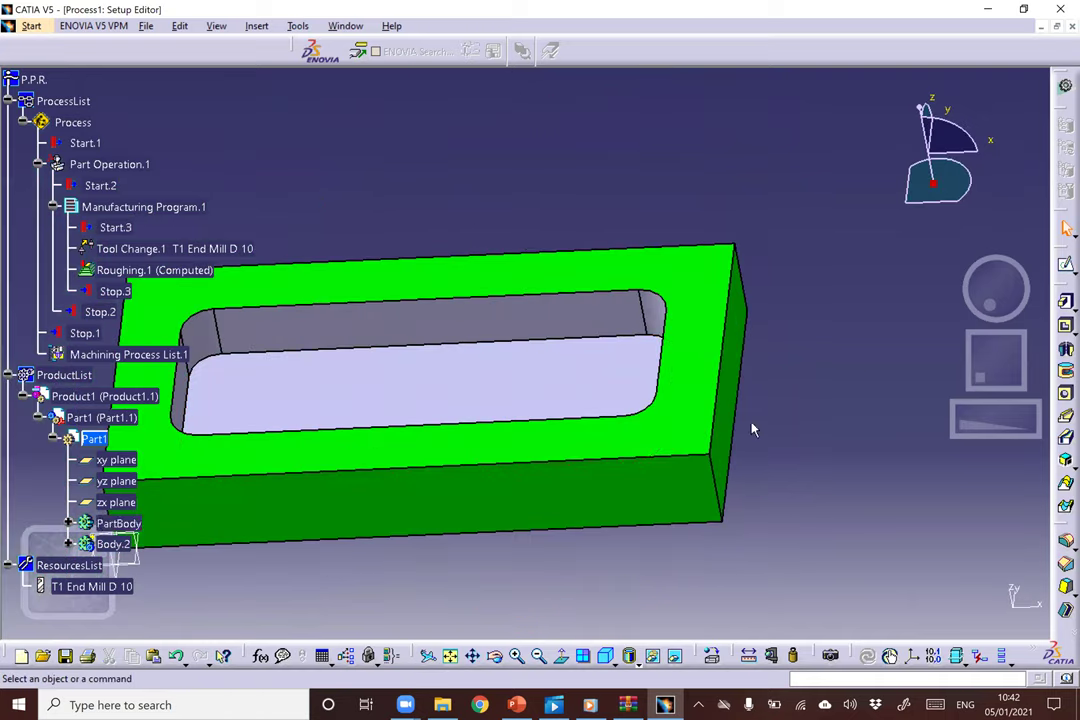
{"action": "left_click", "coordinate": [78, 121]}
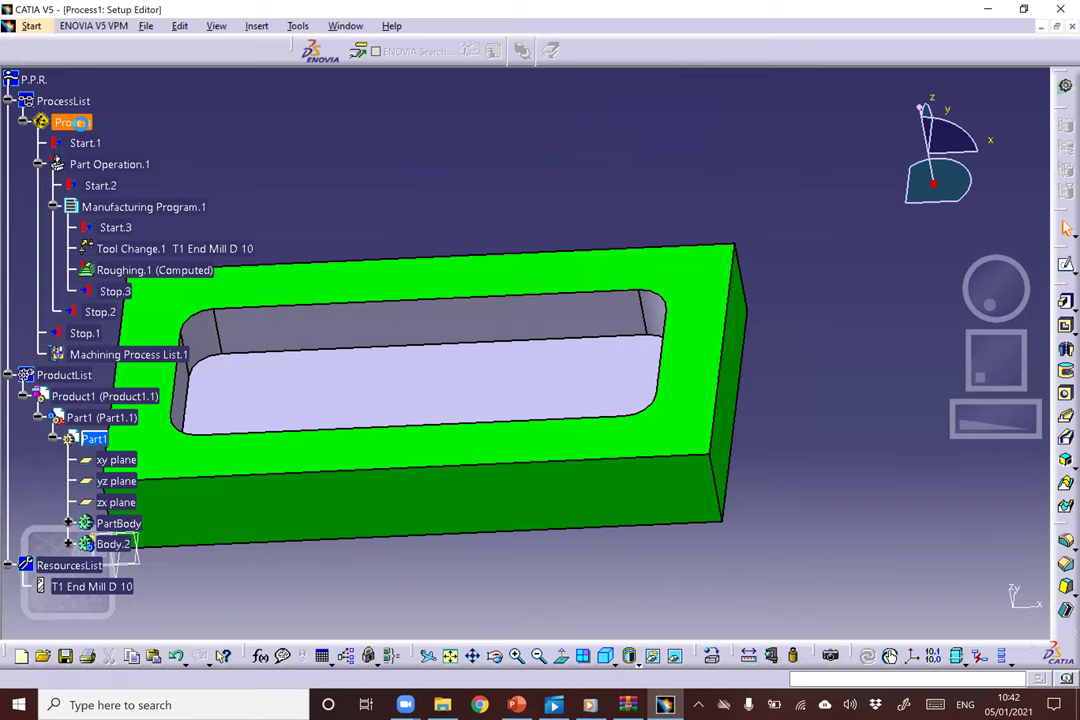
{"action": "left_click", "coordinate": [78, 121]}
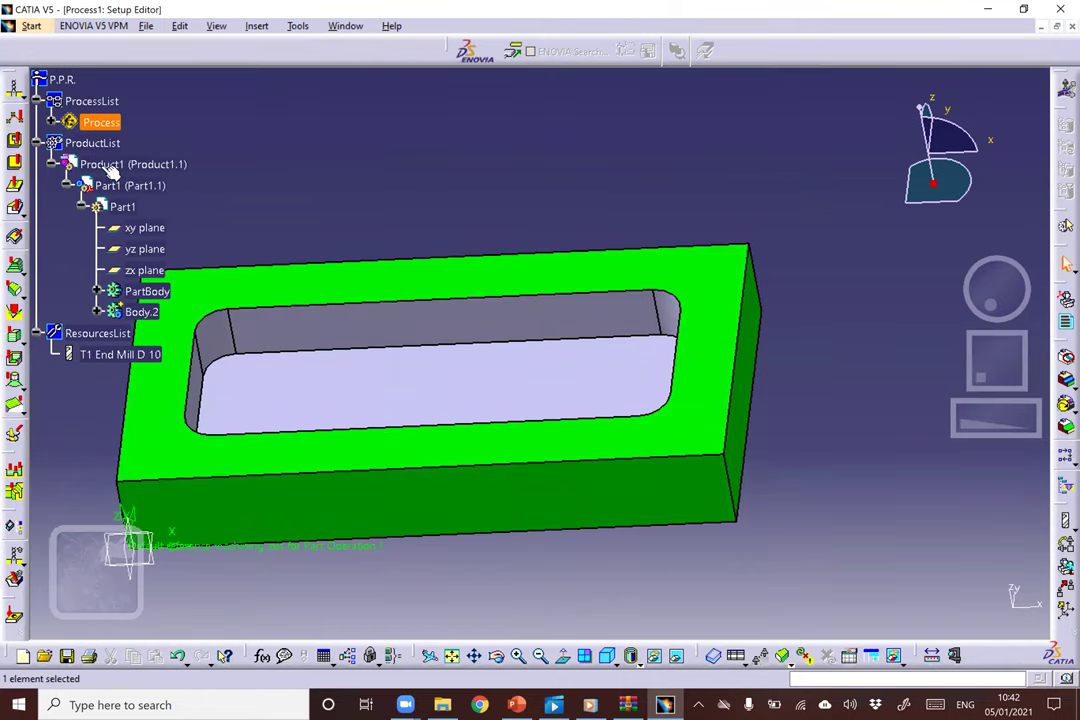
{"action": "left_click", "coordinate": [49, 122]}
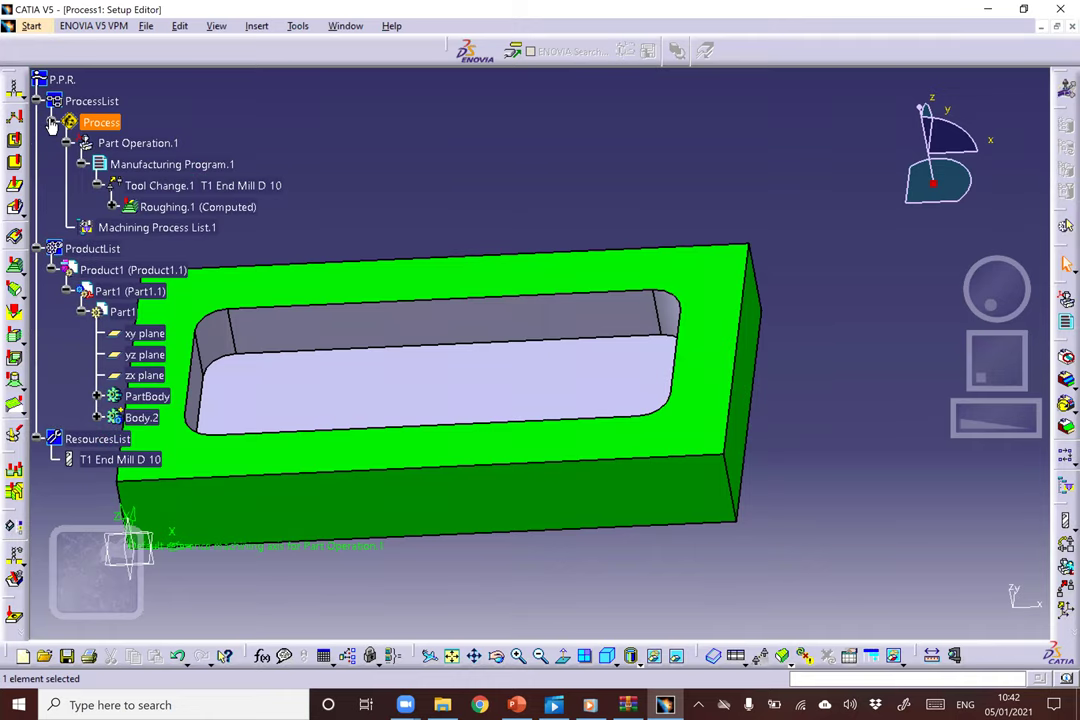
{"action": "double_click", "coordinate": [172, 207]}
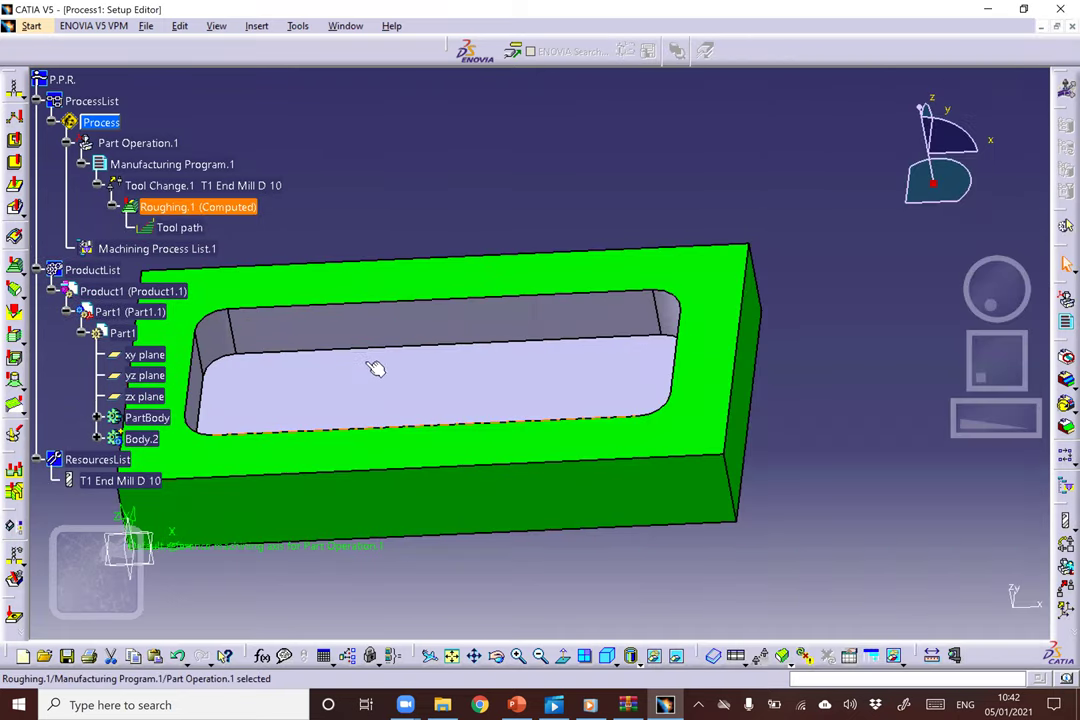
{"action": "middle_click_drag", "start_coordinate": [342, 400], "coordinate": [467, 322]}
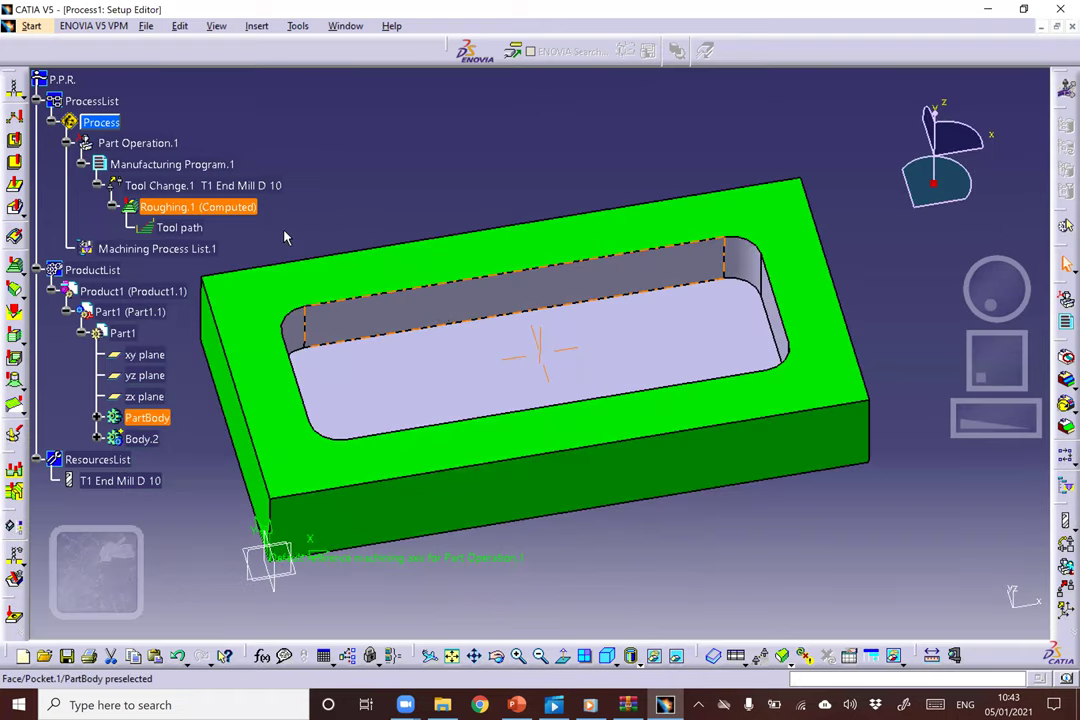
Insert an End Mill tool change into Manufacturing Program.1.
{"action": "left_click", "coordinate": [147, 166]}
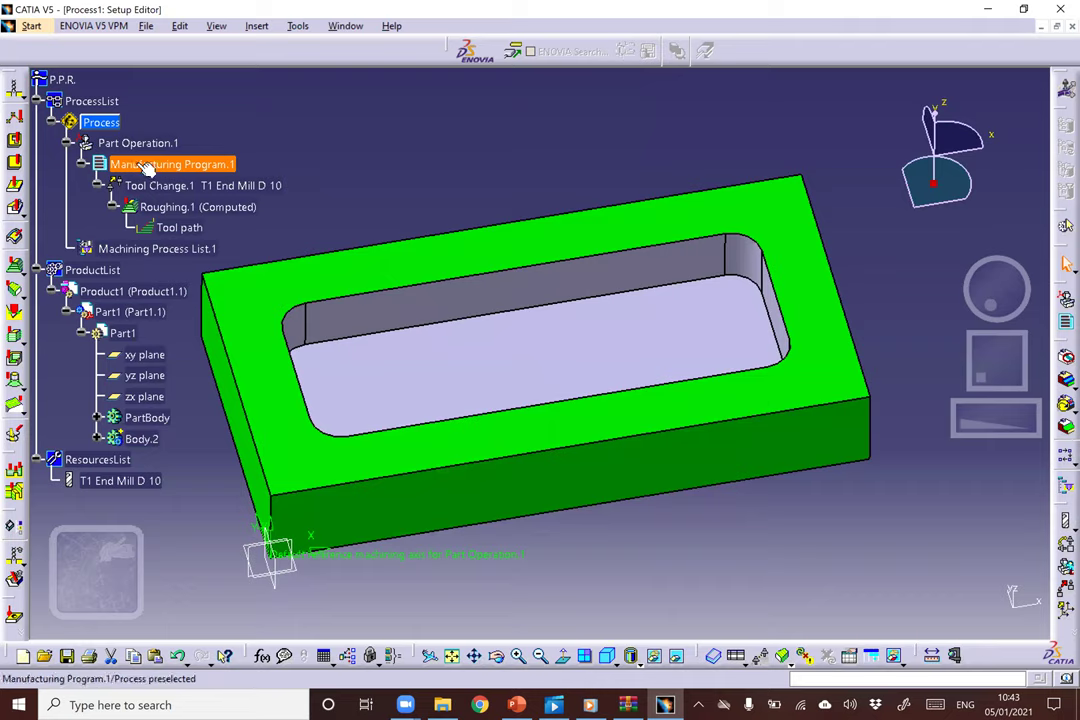
{"action": "left_click", "coordinate": [256, 25]}
{"action": "mouse_move", "coordinate": [303, 101]}
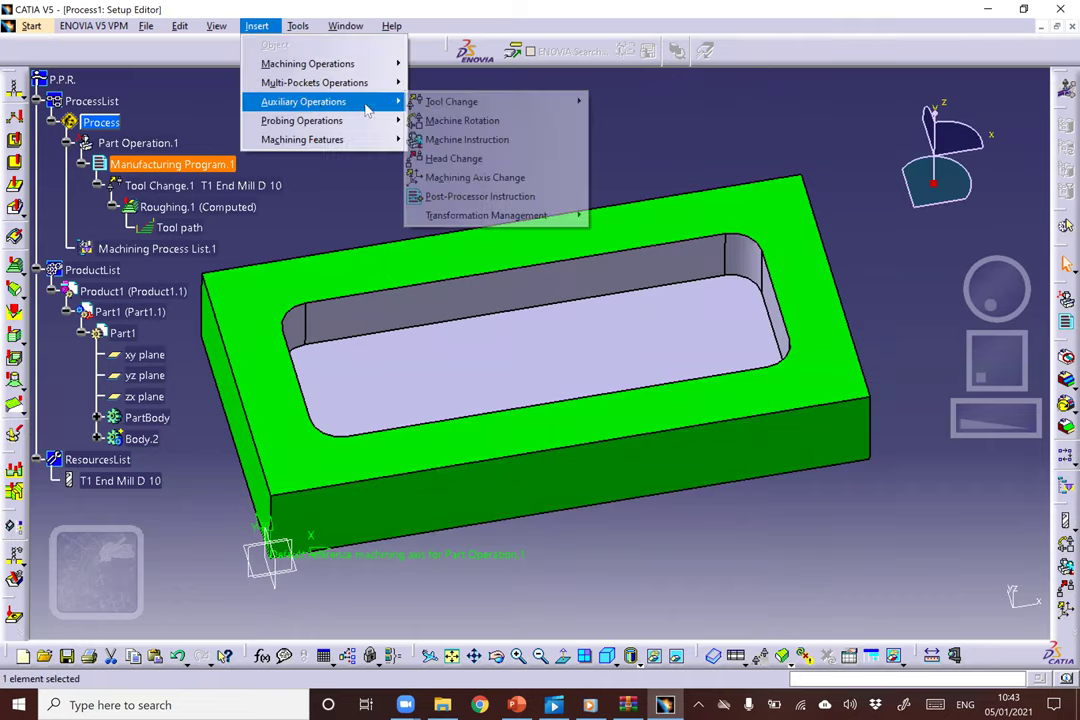
{"action": "mouse_move", "coordinate": [449, 103]}
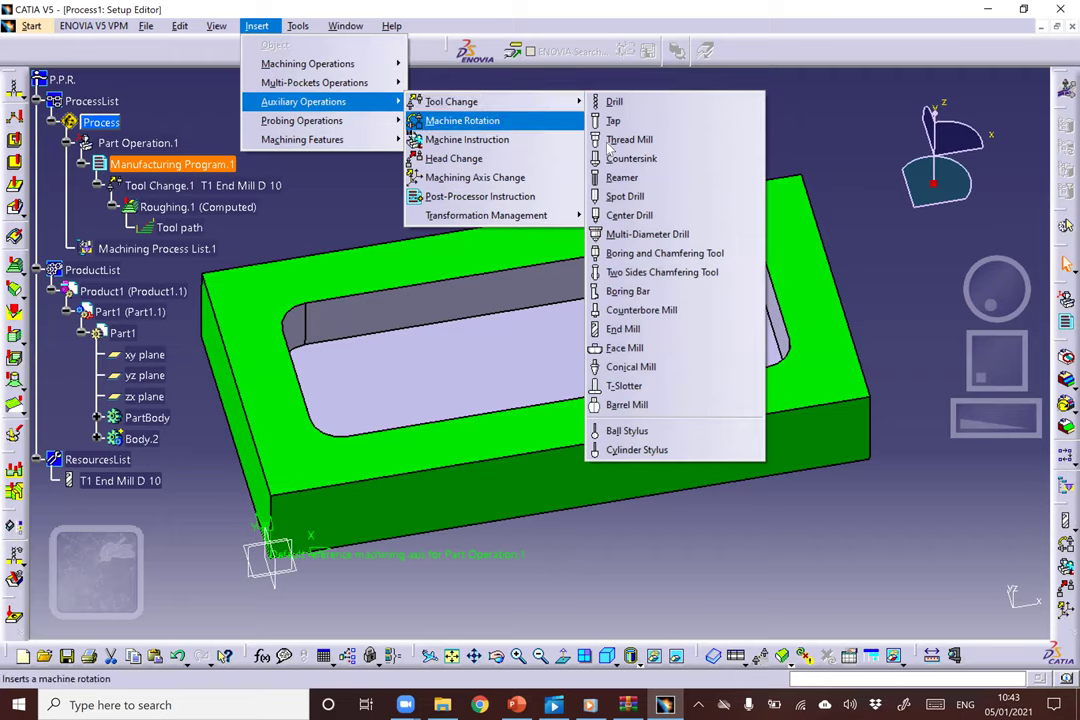
{"action": "left_click", "coordinate": [624, 329]}
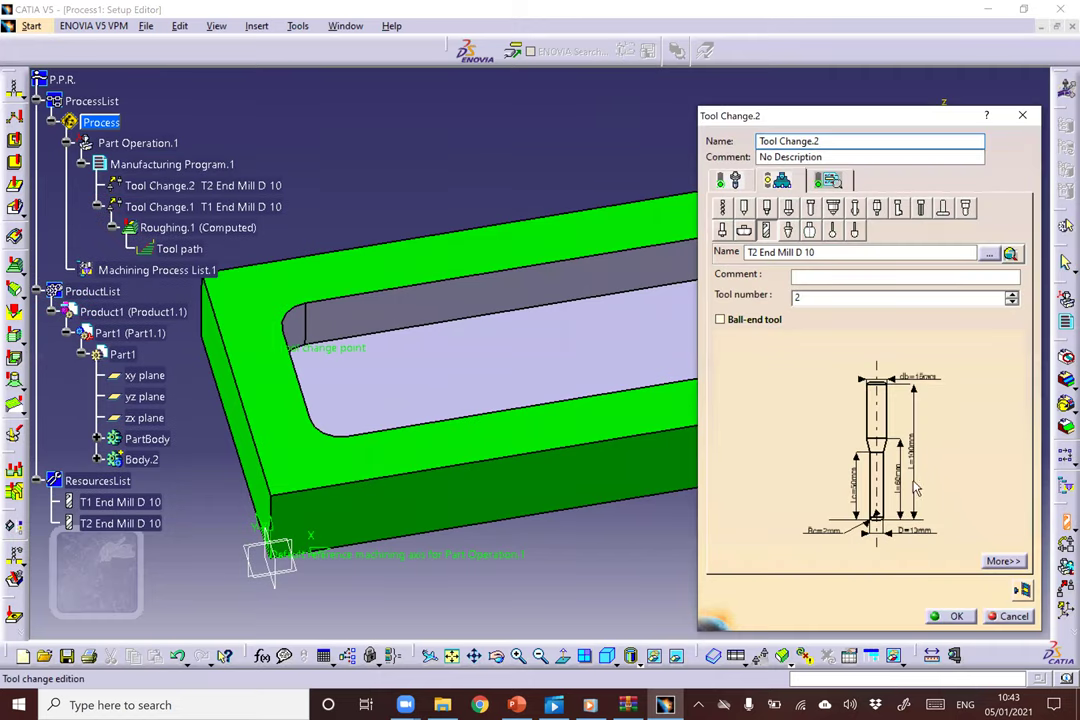
Set both the body diameter and the nominal diameter of the second end mill to 5 mm.
{"action": "double_click", "coordinate": [925, 378]}
{"action": "type", "text": "5"}
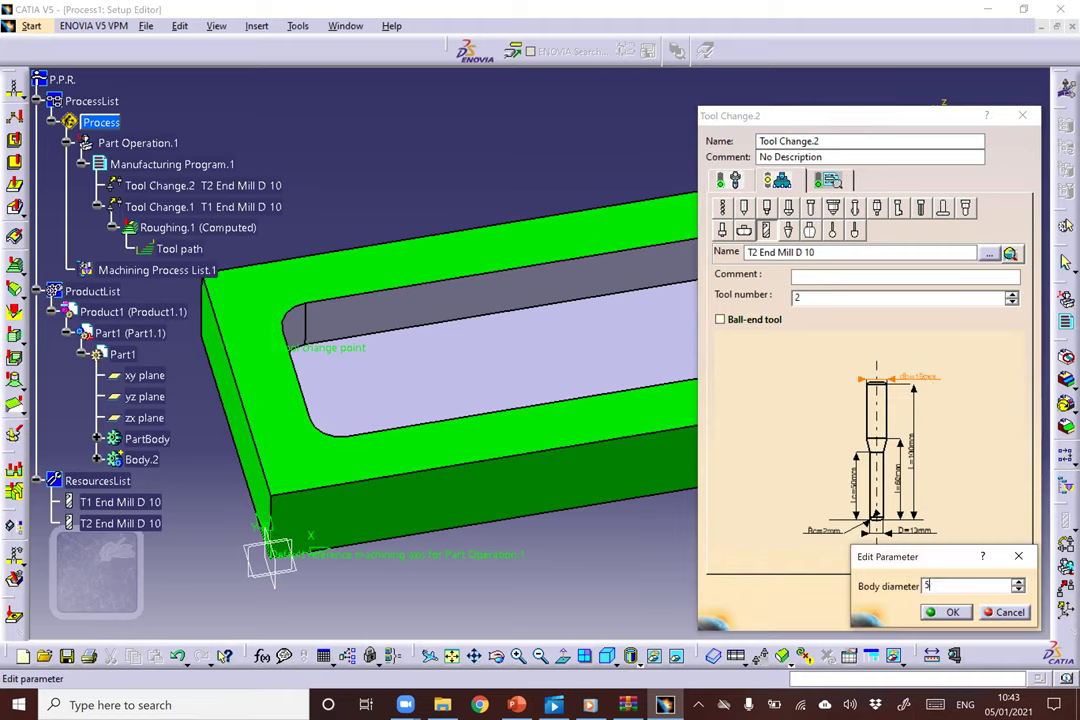
{"action": "key", "text": "Return"}
{"action": "double_click", "coordinate": [922, 533]}
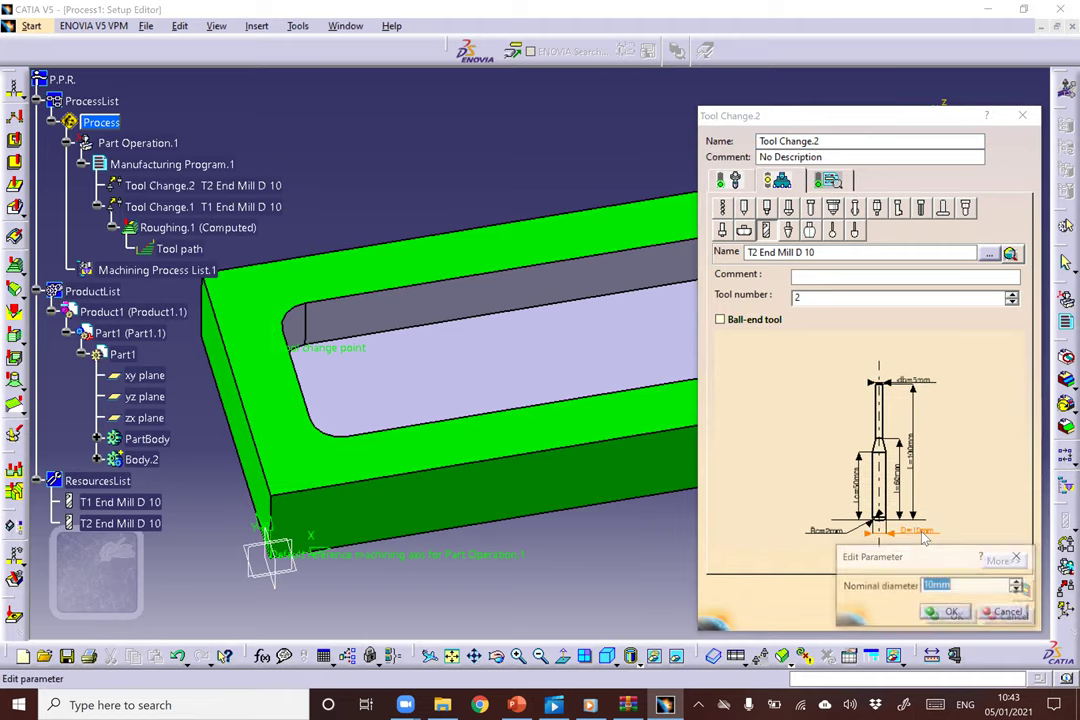
{"action": "type", "text": "5"}
{"action": "key", "text": "Return"}
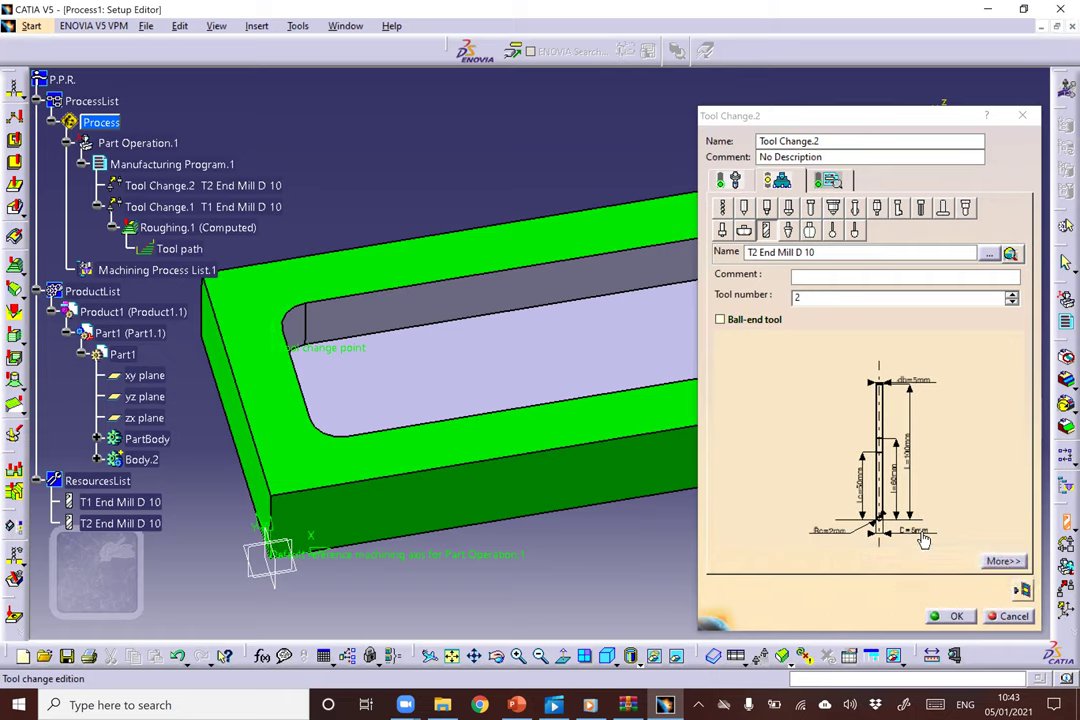
Set the second end mill's corner radius to 2.5 mm and accept the tool change.
{"action": "double_click", "coordinate": [840, 540]}
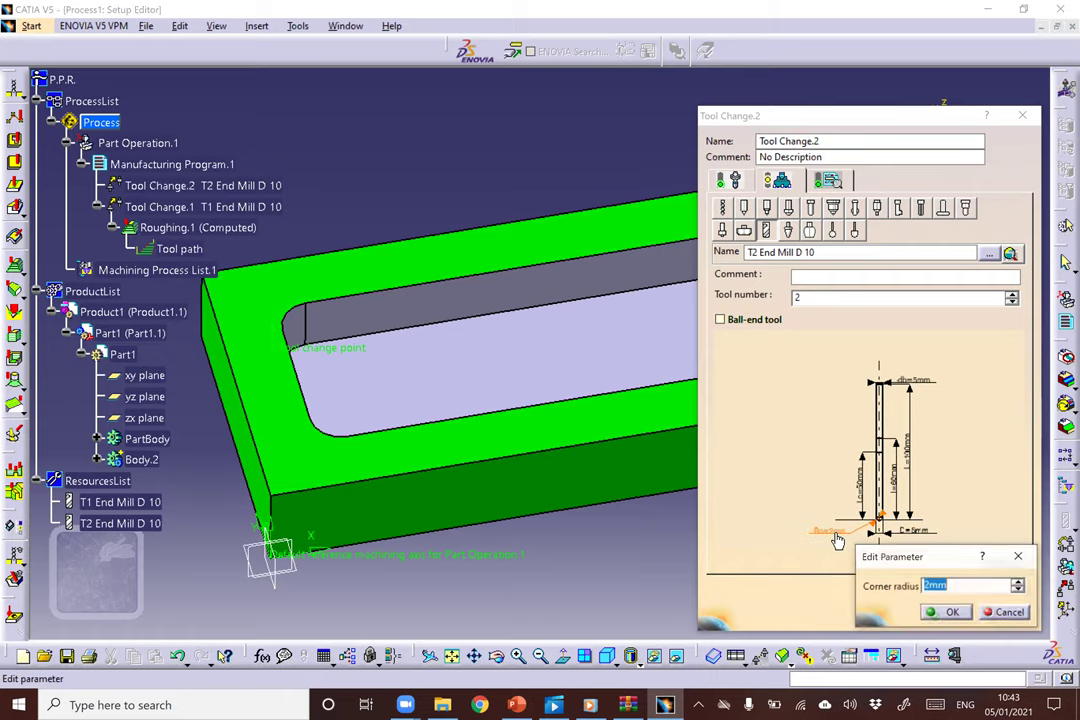
{"action": "type", "text": "2"}
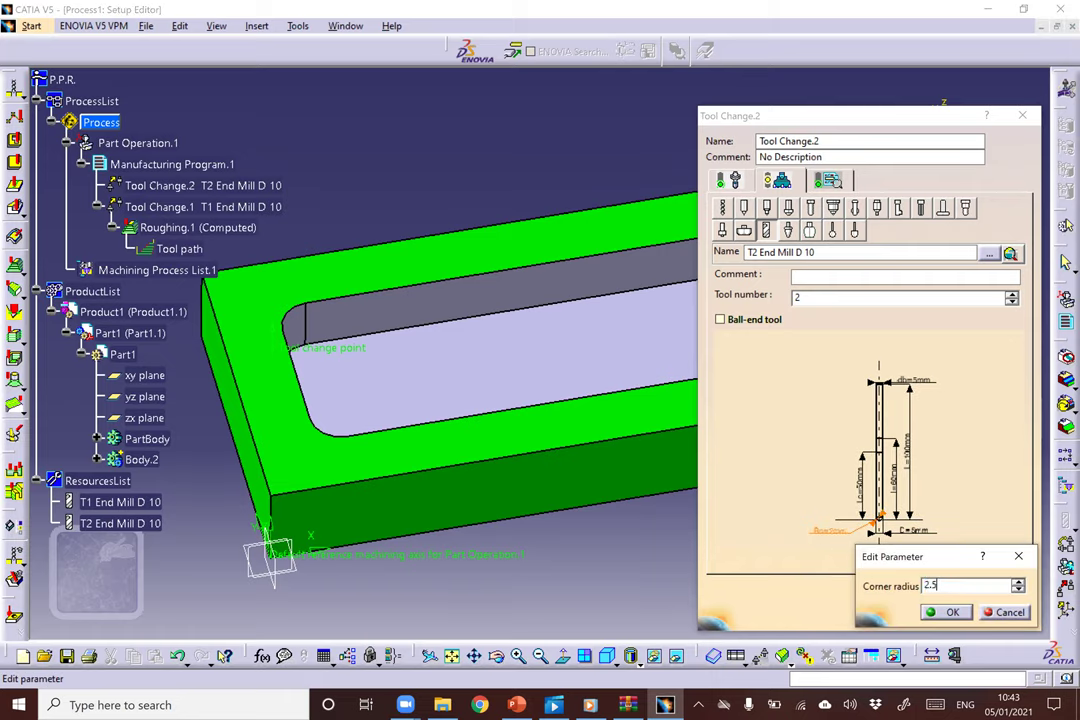
{"action": "type", "text": ".5"}
{"action": "key", "text": "Return"}
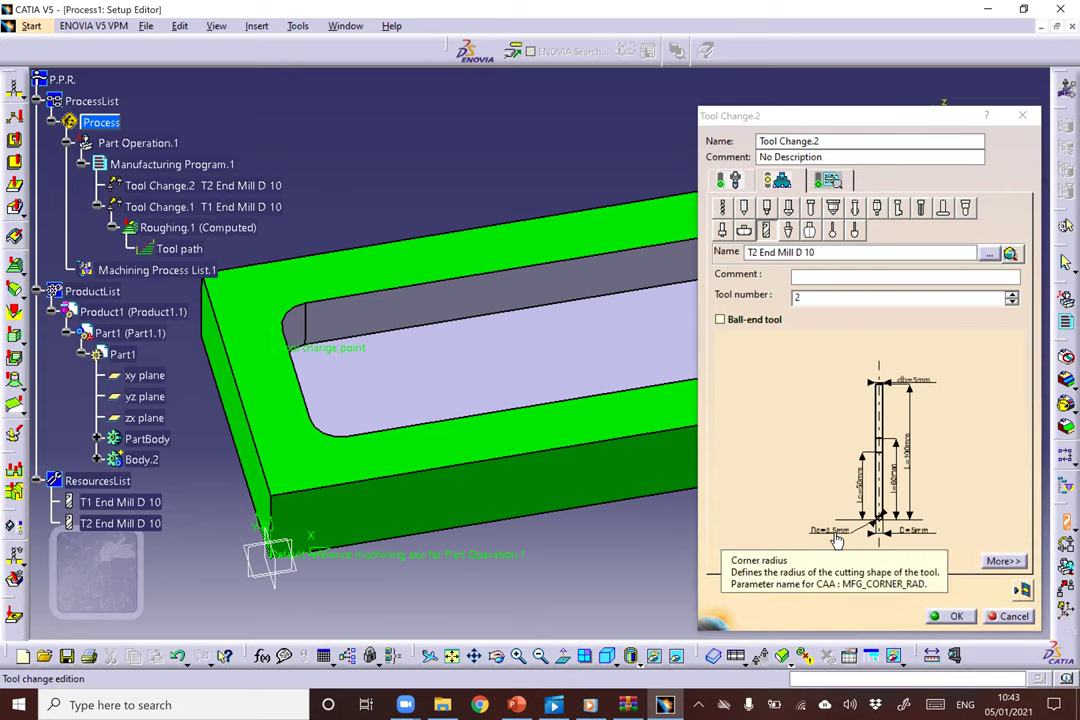
{"action": "left_click", "coordinate": [954, 616]}
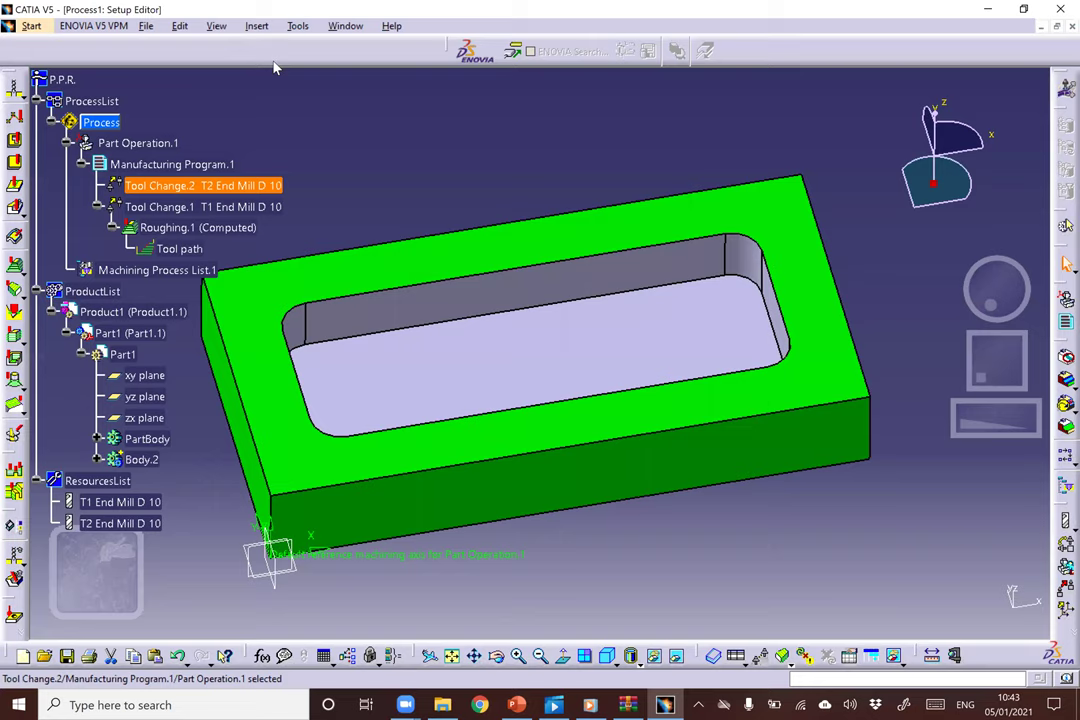
Insert an Isoparametric Machining surface operation under Tool Change.2.
{"action": "left_click", "coordinate": [256, 26]}
{"action": "mouse_move", "coordinate": [275, 65]}
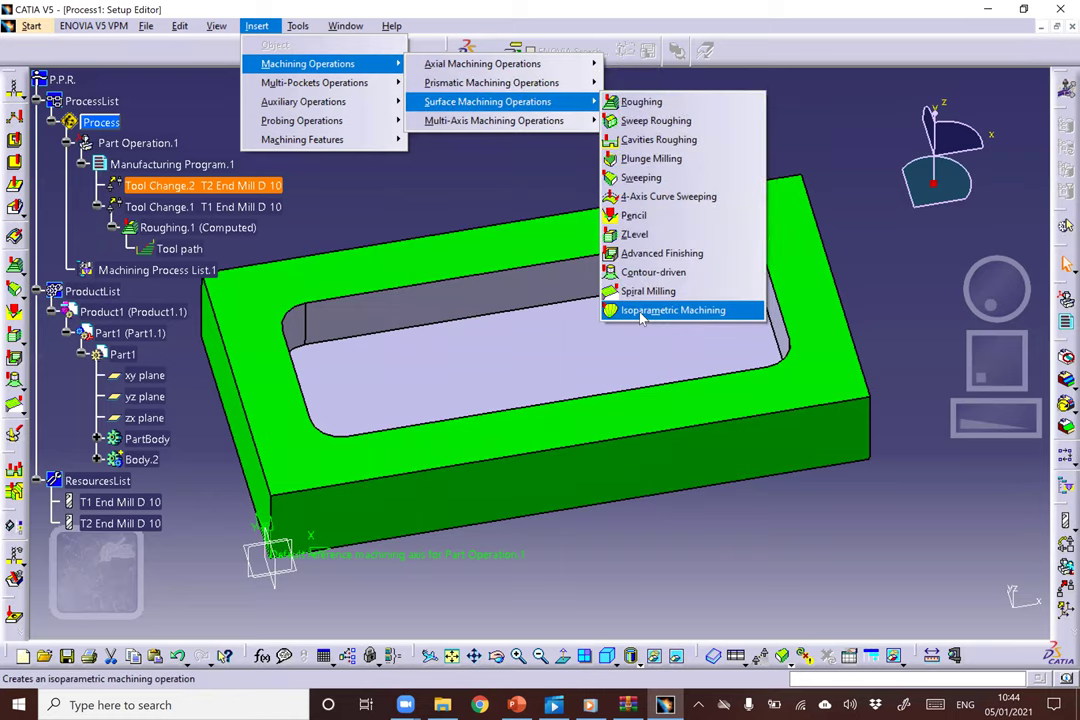
{"action": "left_click", "coordinate": [641, 312]}
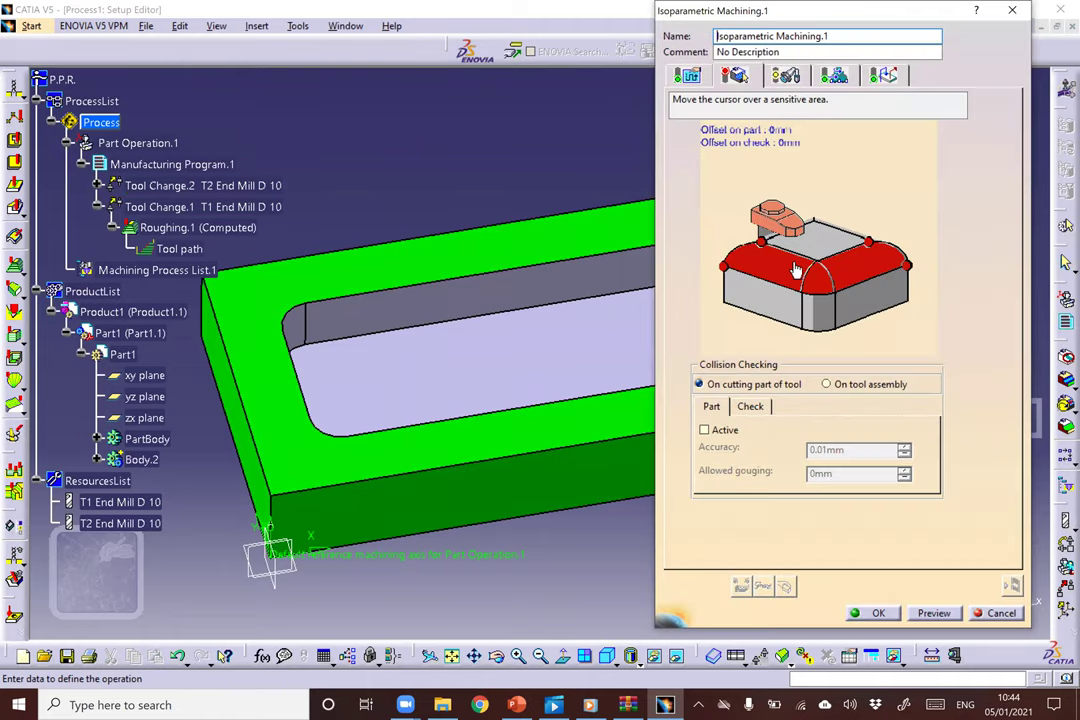
Select all eight pocket wall faces, including the rounded corners, as the parts to machine.
{"action": "left_click", "coordinate": [708, 281]}
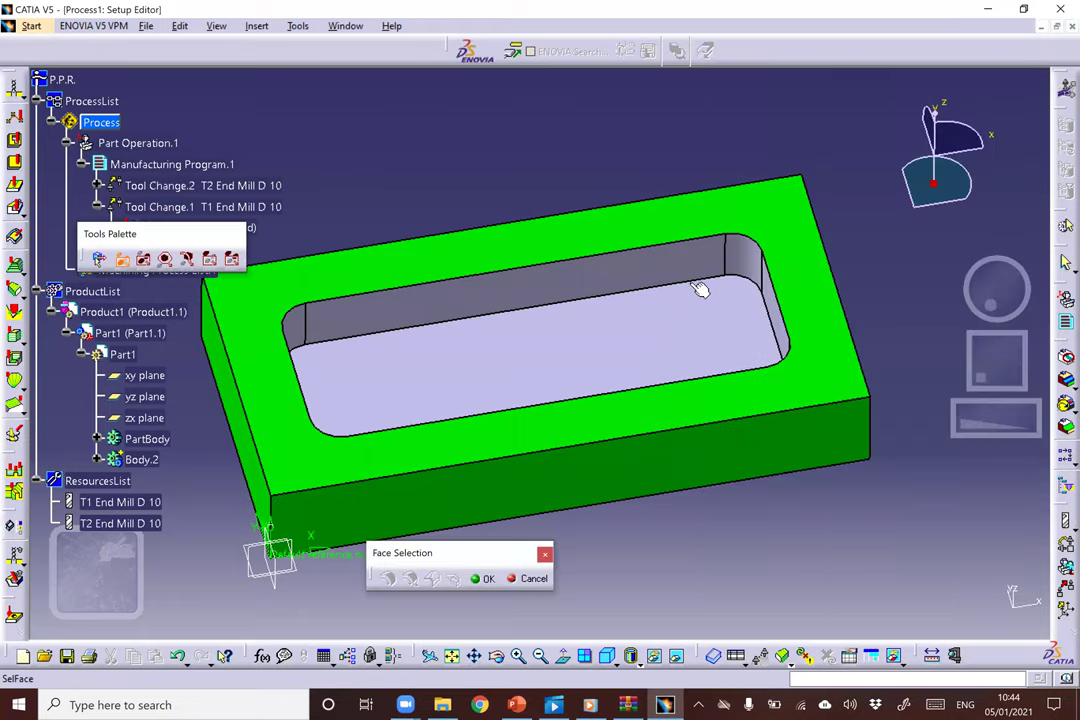
{"action": "left_click", "coordinate": [750, 264]}
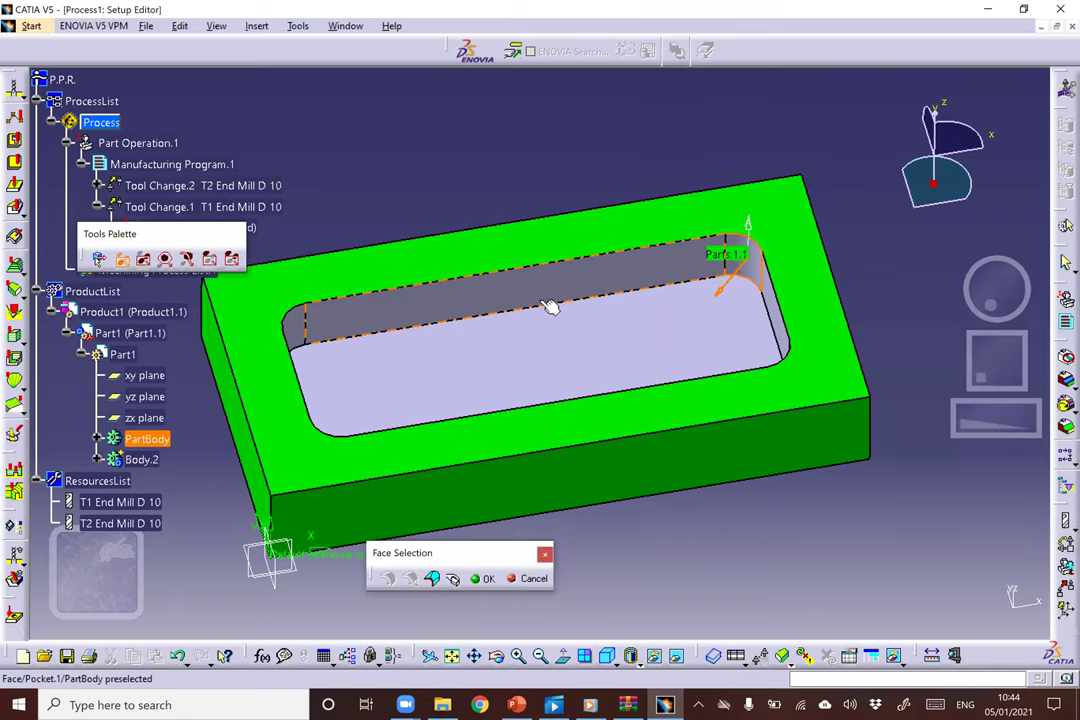
{"action": "left_click", "coordinate": [410, 311]}
{"action": "middle_click_drag", "start_coordinate": [458, 376], "coordinate": [627, 465]}
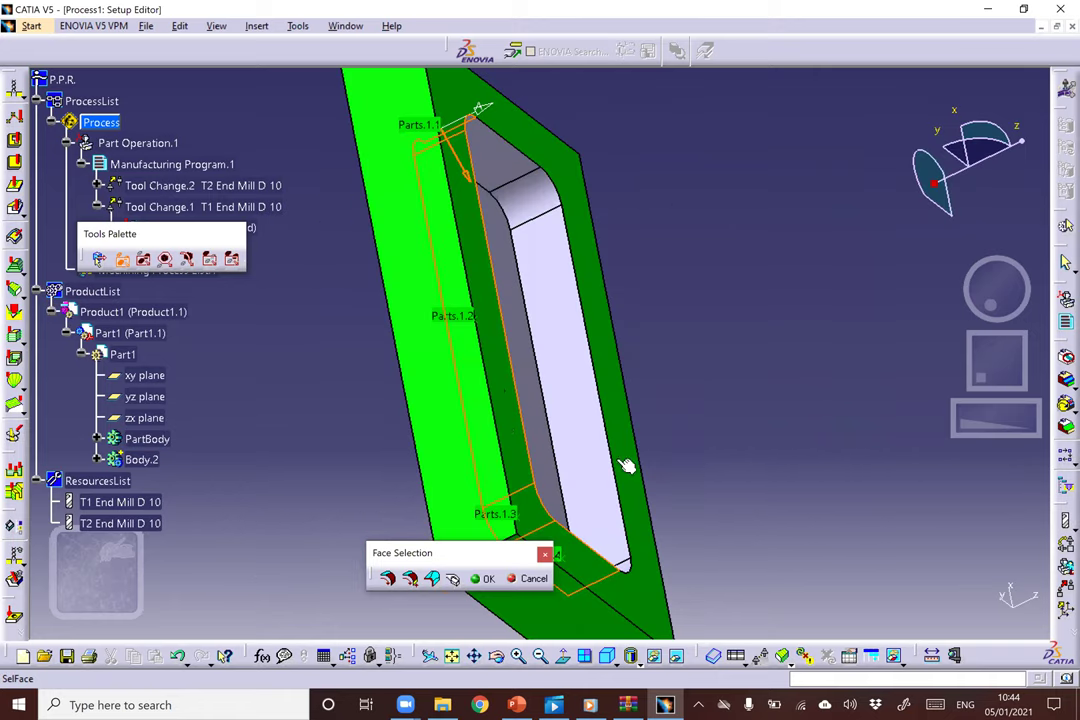
{"action": "middle_click_drag", "start_coordinate": [507, 431], "coordinate": [489, 482]}
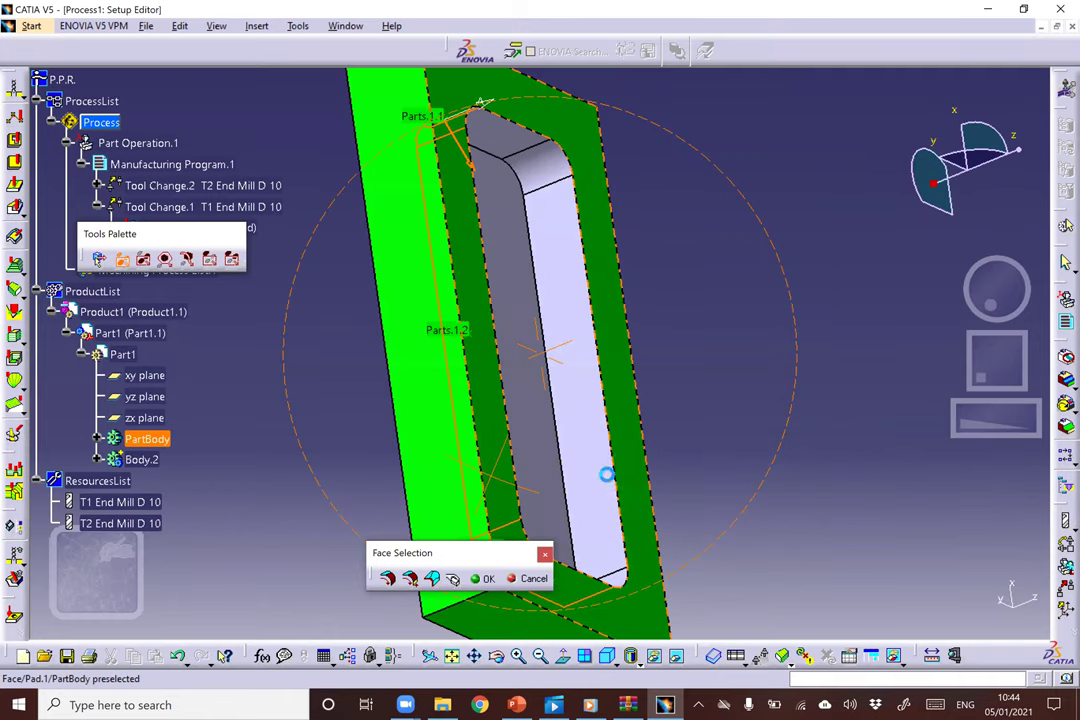
{"action": "middle_click_drag", "start_coordinate": [605, 328], "coordinate": [471, 125]}
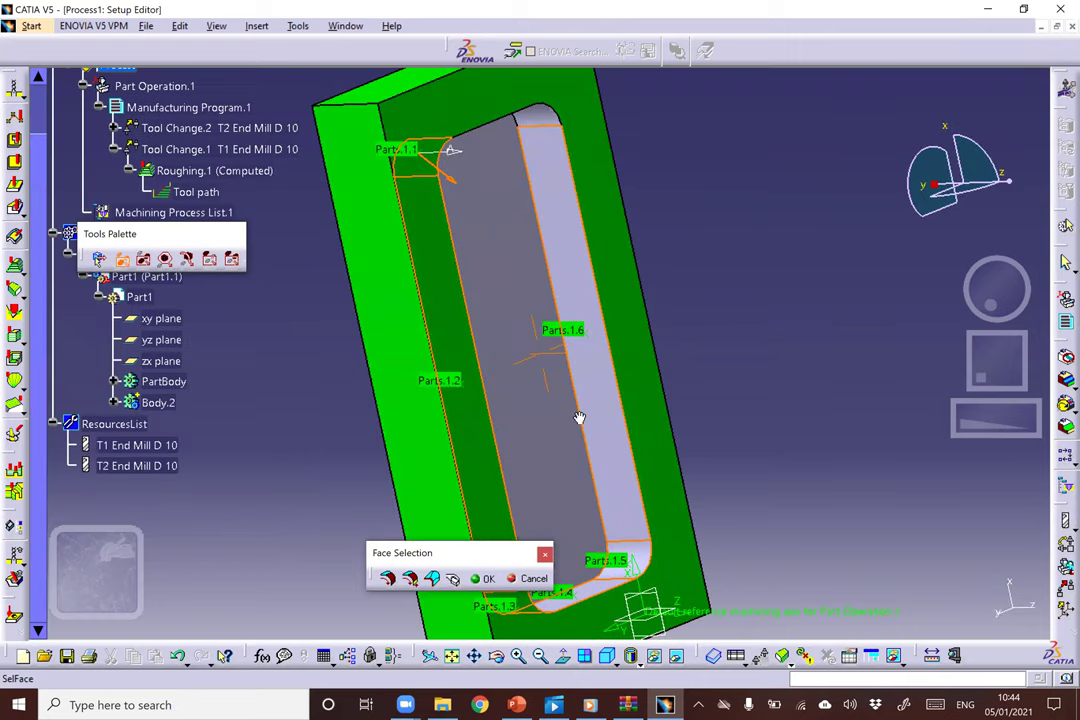
{"action": "middle_click_drag", "start_coordinate": [500, 370], "coordinate": [552, 173]}
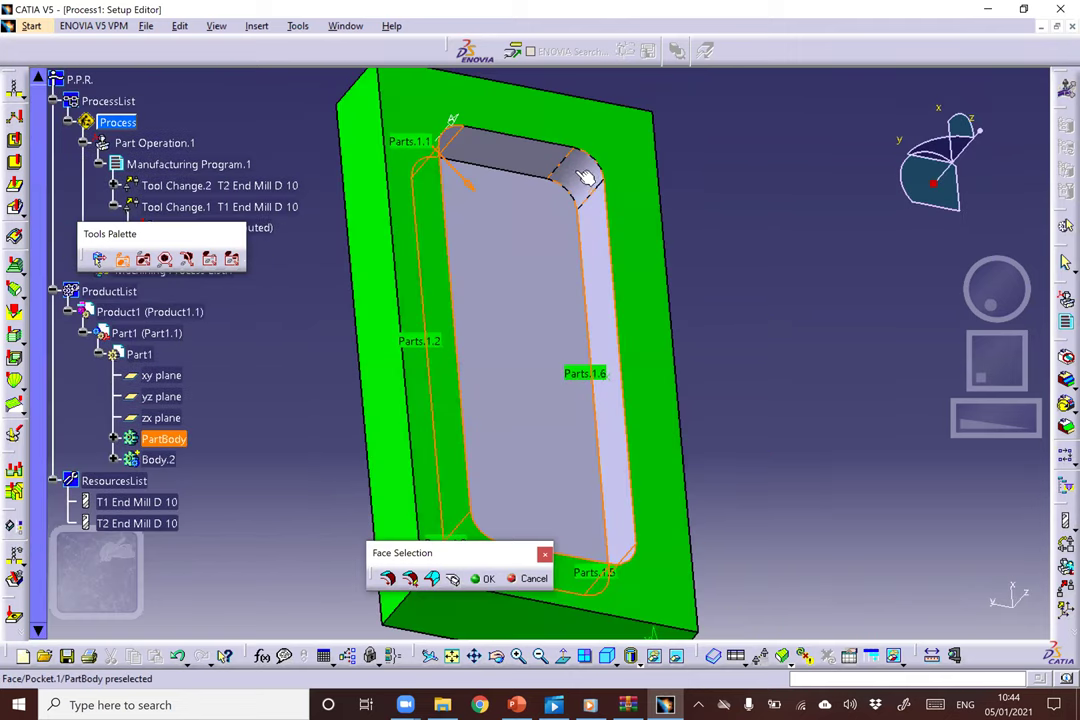
{"action": "middle_click_drag", "start_coordinate": [827, 381], "coordinate": [485, 521]}
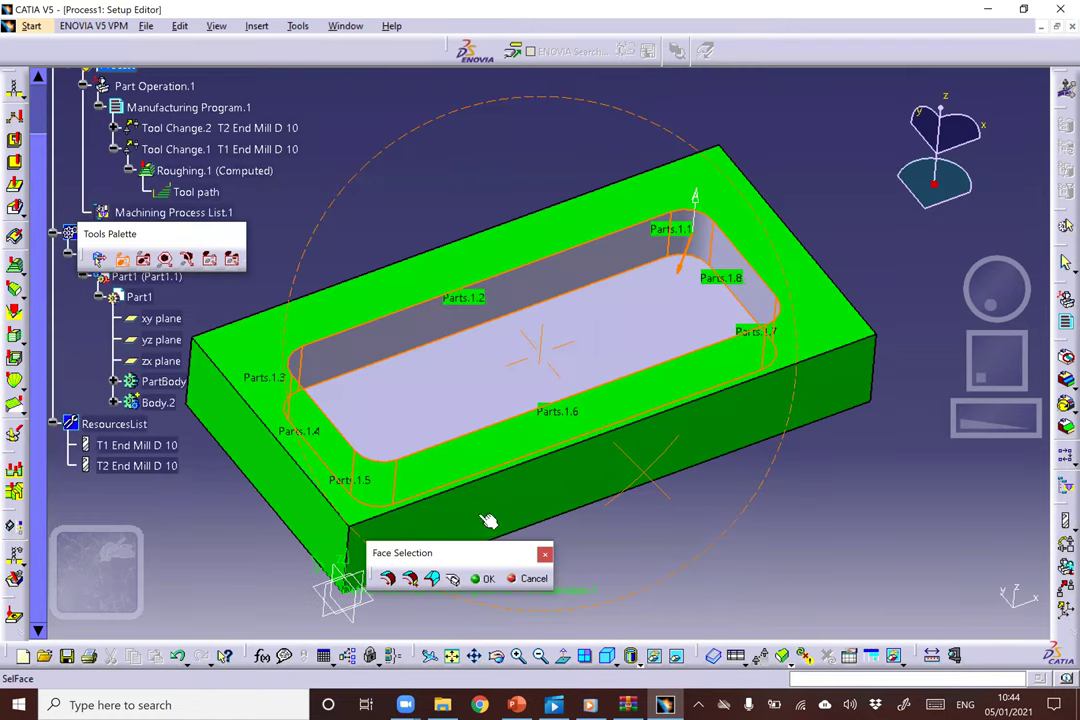
{"action": "left_click", "coordinate": [481, 578]}
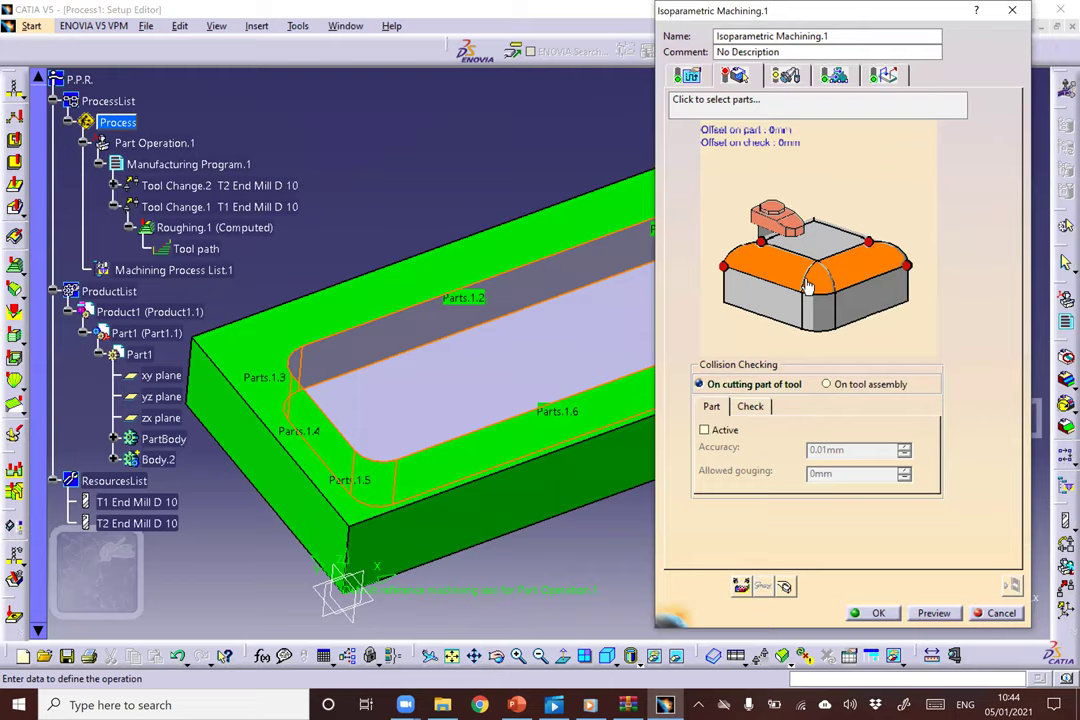
Pick the four part corners at the two ends of one vertical pocket wall edge, and reaccept the wall face selection.
{"action": "left_click", "coordinate": [761, 240]}
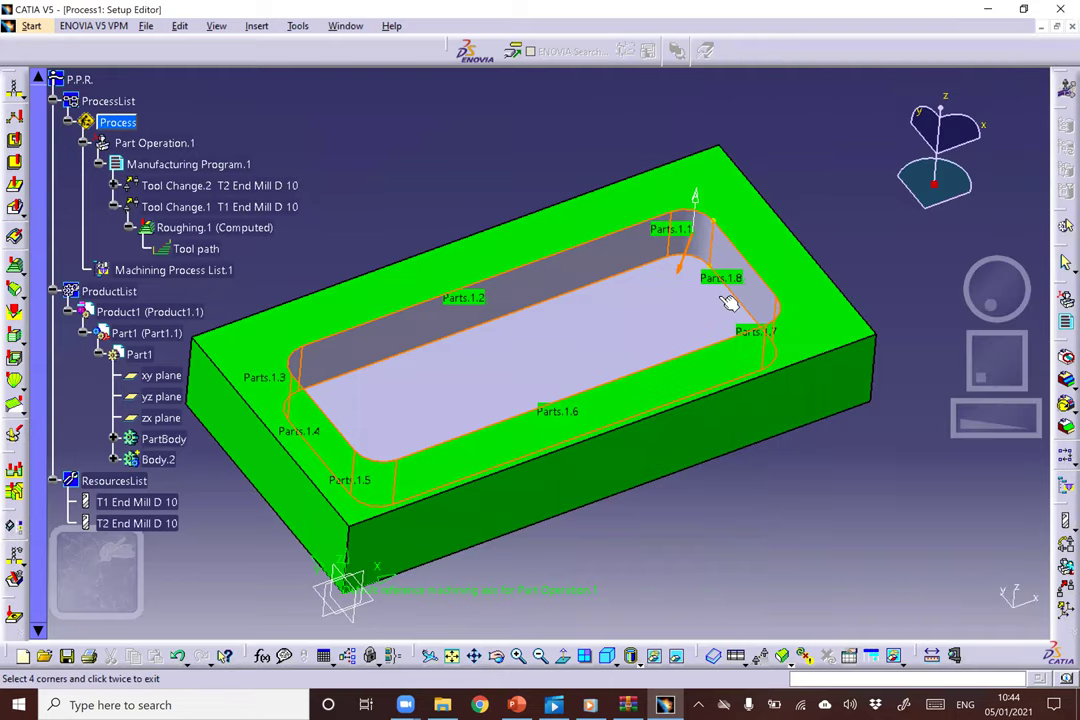
{"action": "middle_click", "coordinate": [683, 340]}
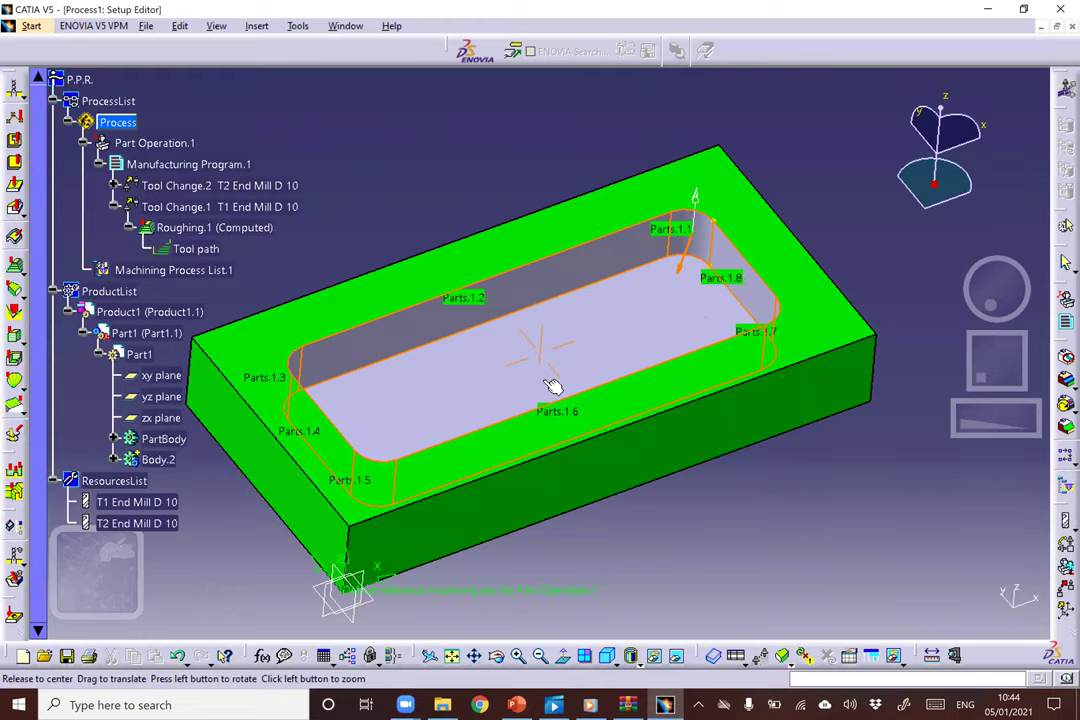
{"action": "left_click", "coordinate": [700, 300]}
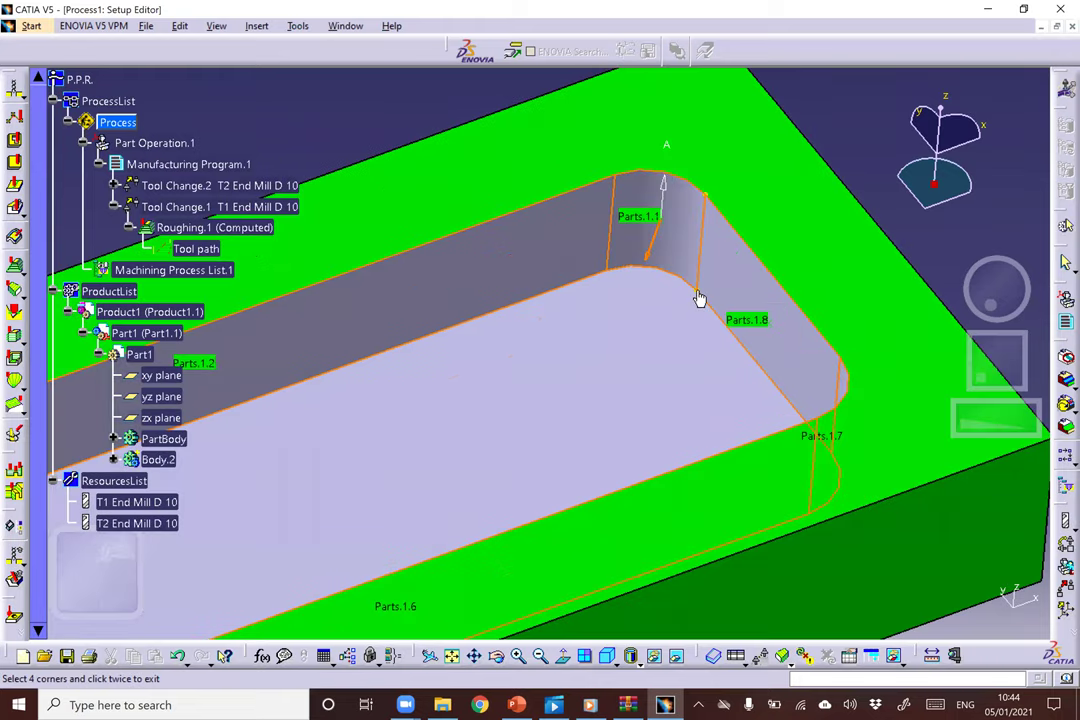
{"action": "left_click", "coordinate": [700, 298]}
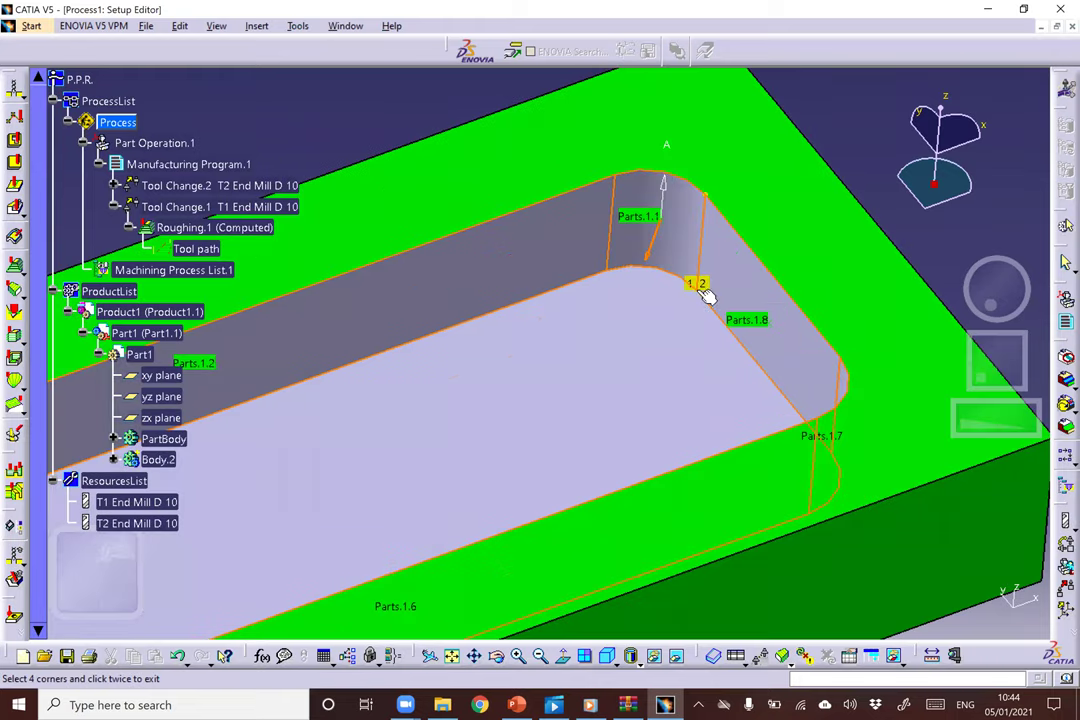
{"action": "left_click", "coordinate": [706, 202]}
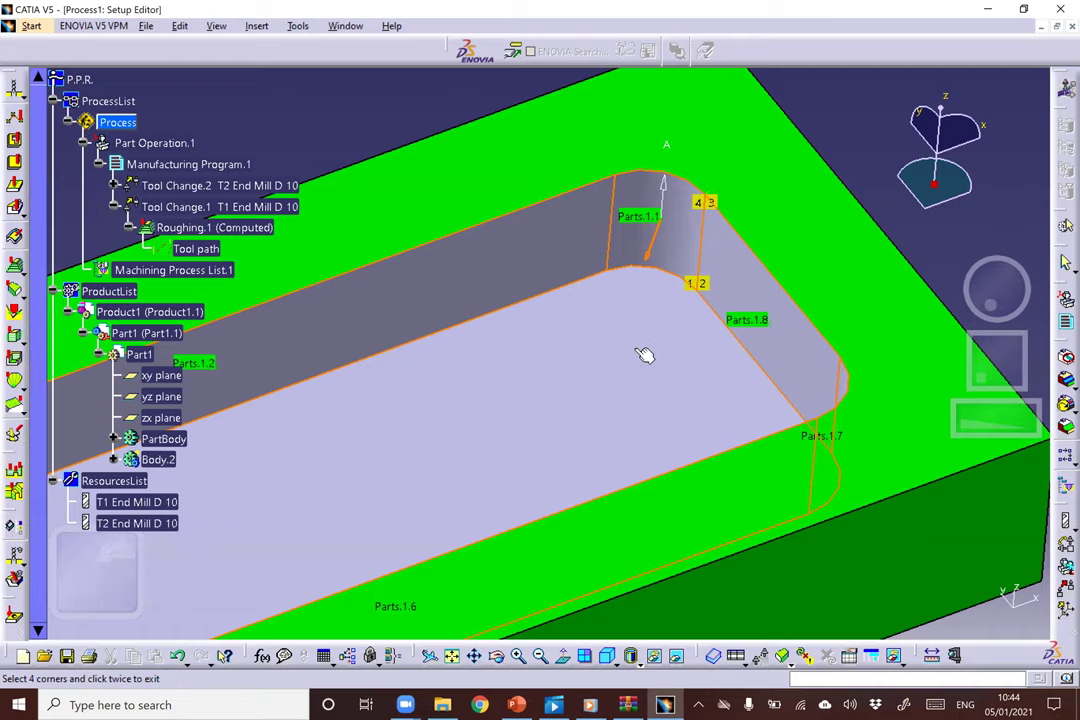
{"action": "scroll", "coordinate": [644, 354], "scroll_direction": "down", "scroll_amount": 5}
{"action": "double_click", "coordinate": [920, 338]}
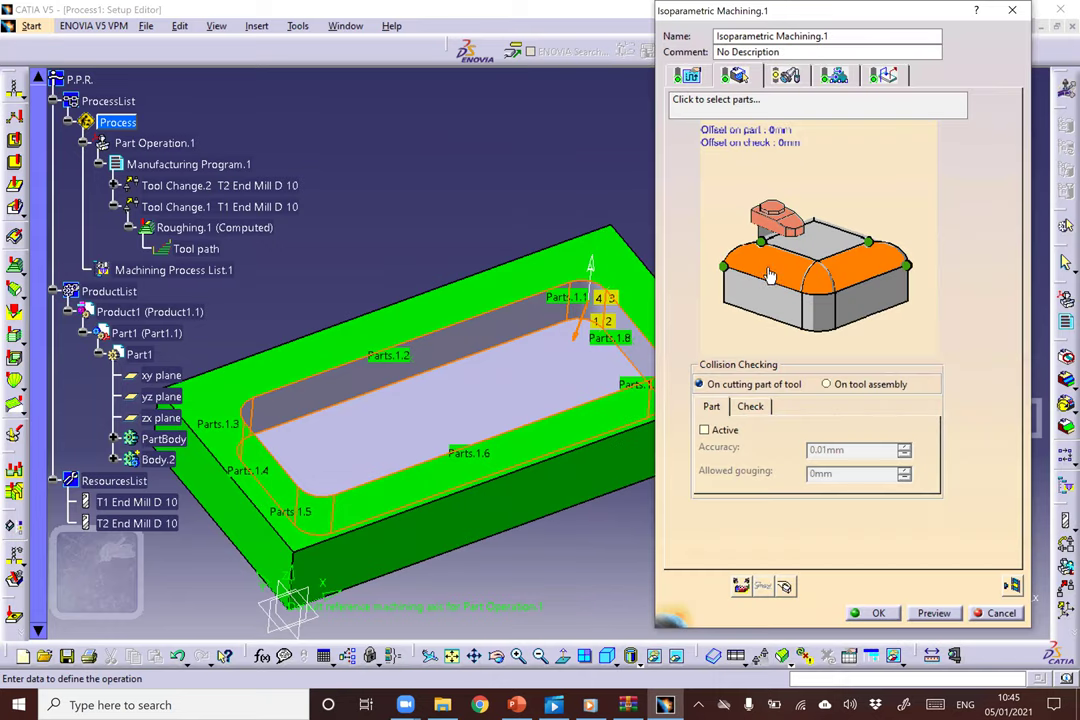
{"action": "left_click", "coordinate": [770, 259]}
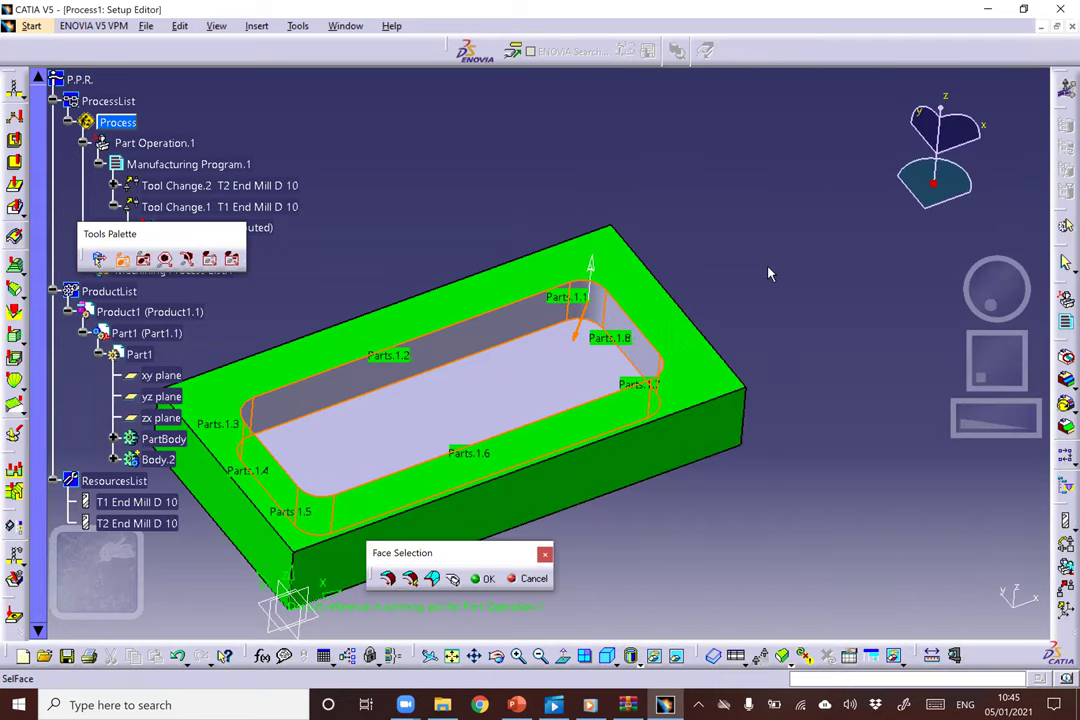
{"action": "left_click", "coordinate": [483, 579]}
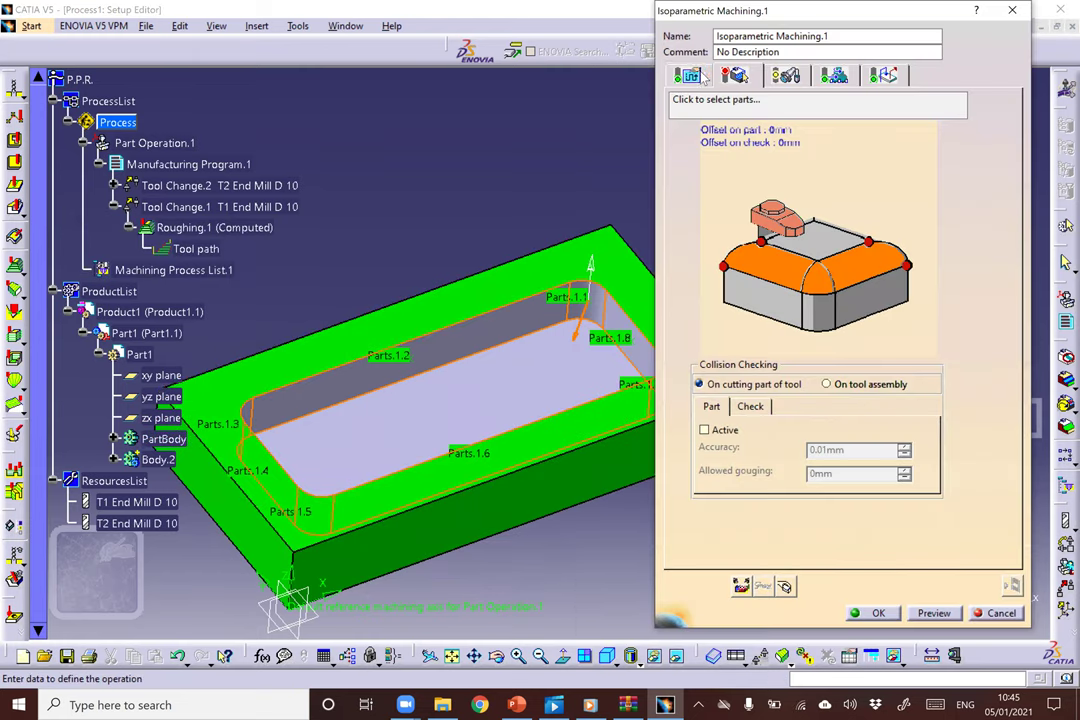
Set the radial scallop height to 0.01 mm, try to compute the tool path, and accept the isoparametric operation.
{"action": "left_click", "coordinate": [702, 77]}
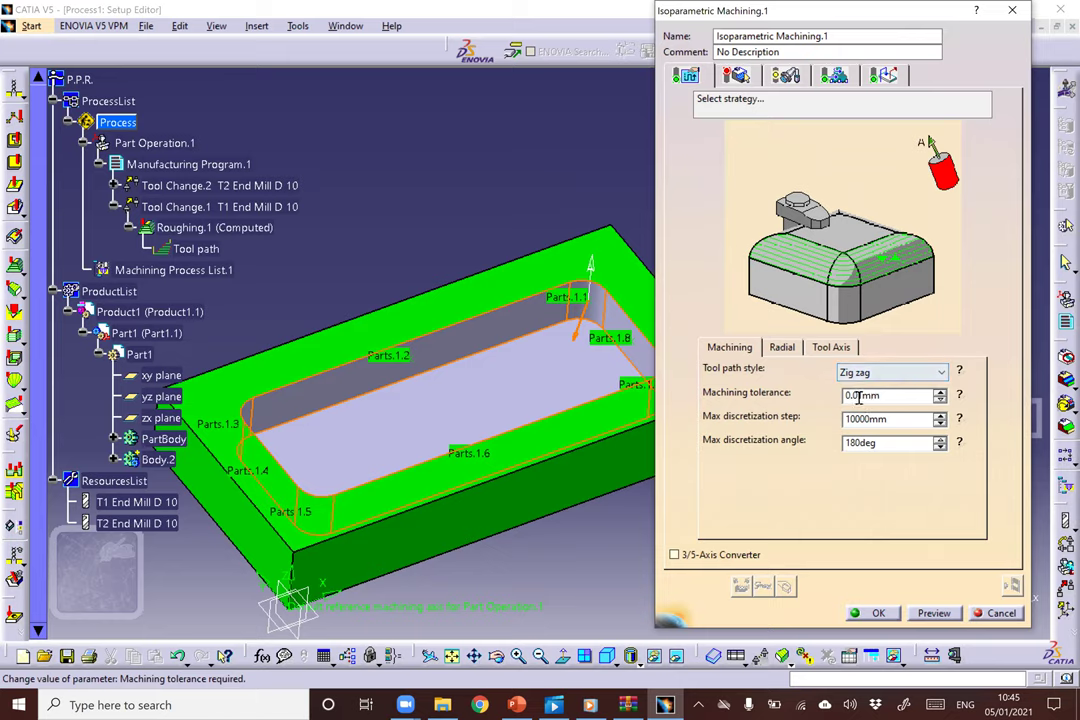
{"action": "left_click", "coordinate": [782, 347]}
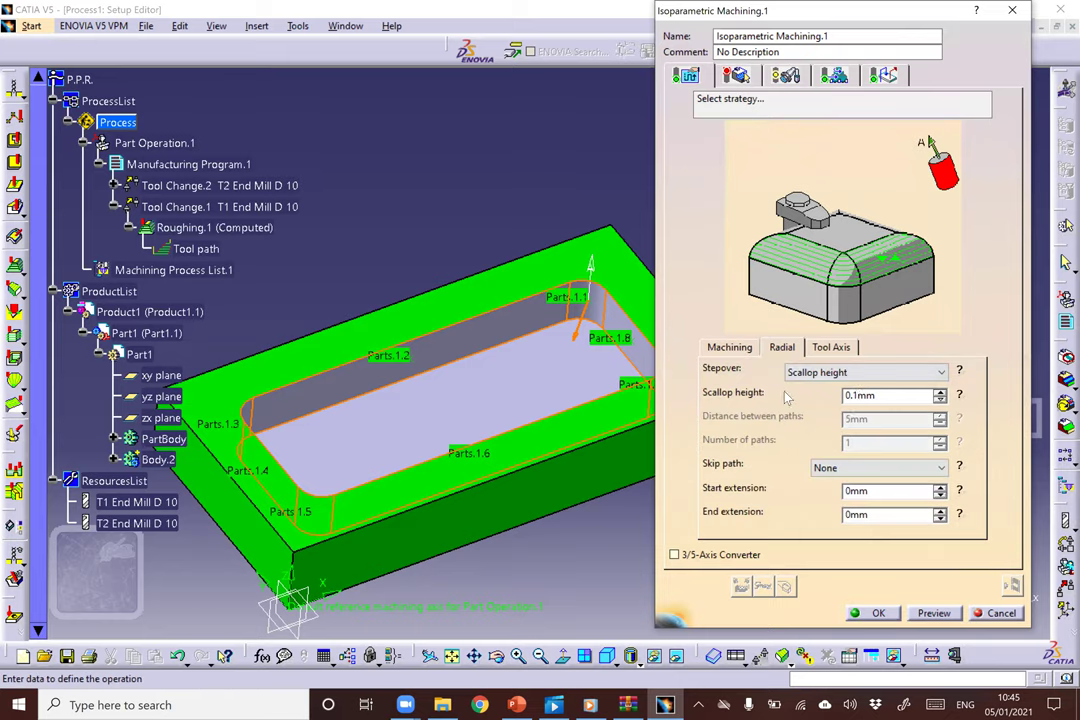
{"action": "left_click", "coordinate": [855, 395]}
{"action": "type", "text": "0"}
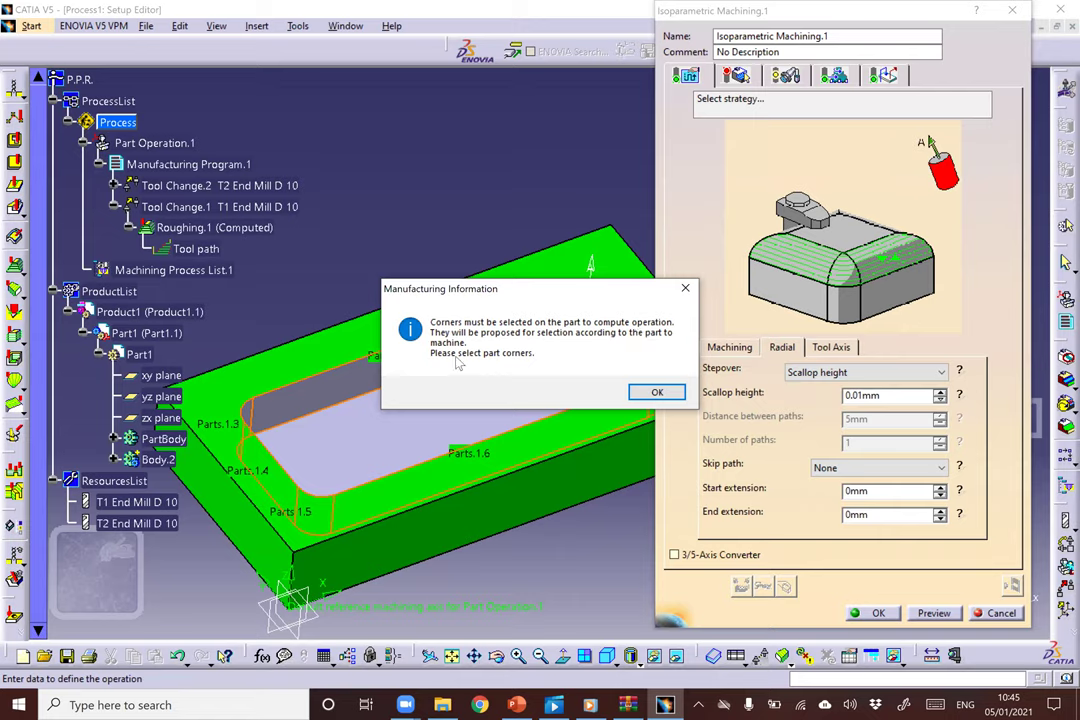
{"action": "left_click", "coordinate": [655, 394]}
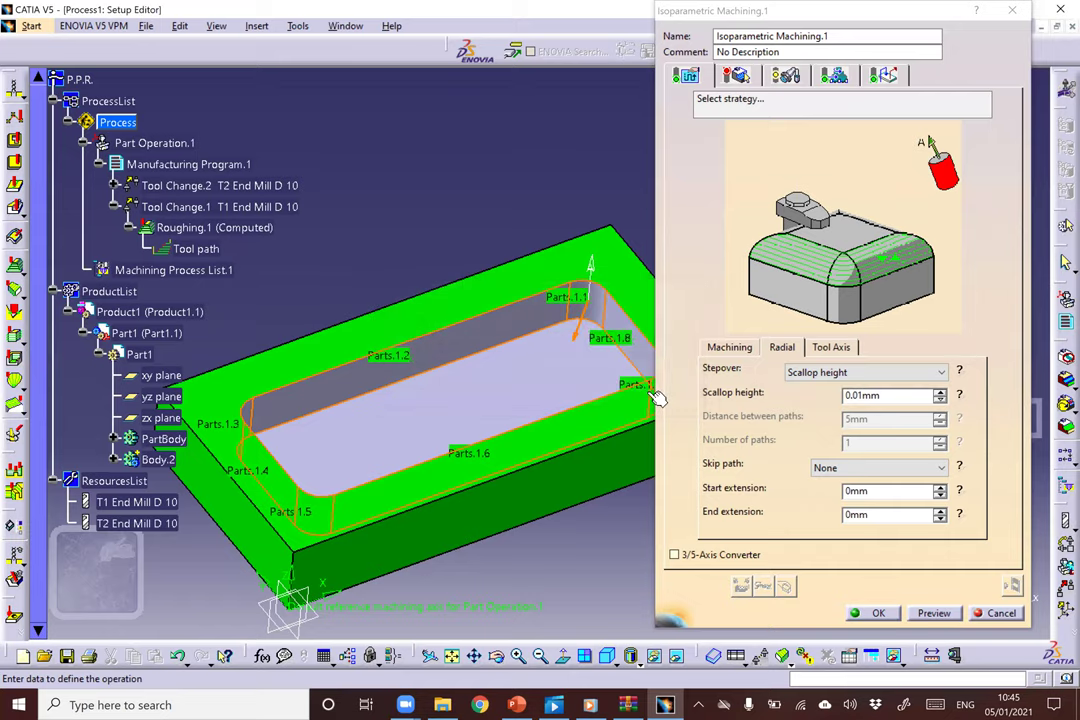
{"action": "left_click", "coordinate": [880, 614]}
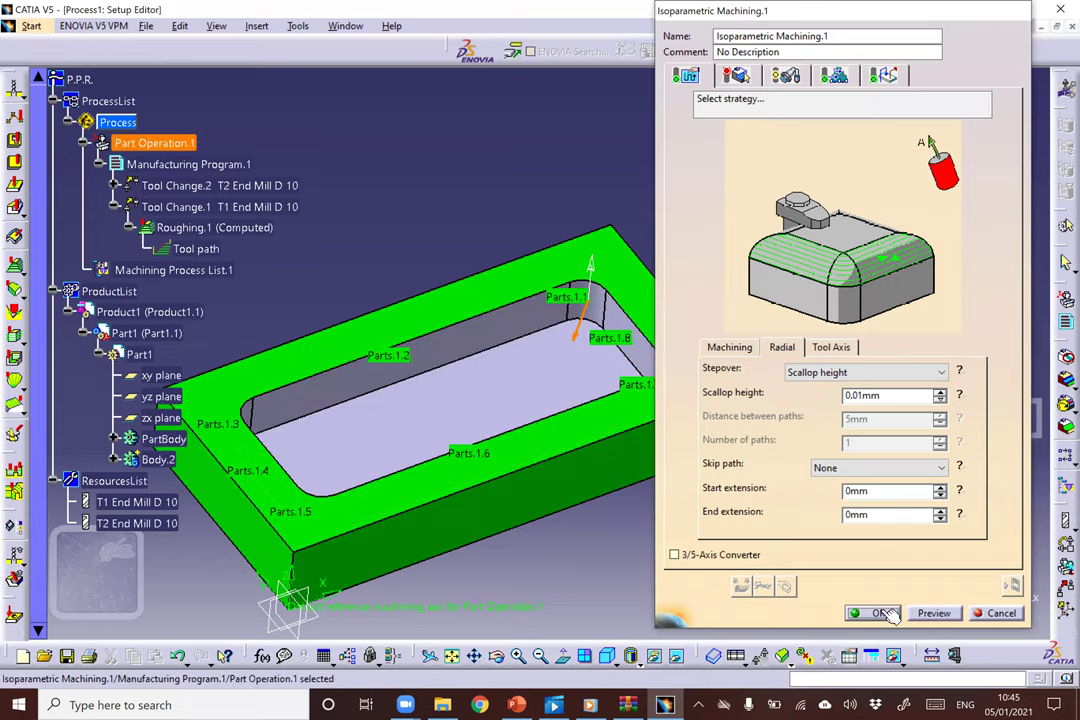
Replay the tool path of Tool Change.2 and examine the tool's motion on the stock.
{"action": "right_click", "coordinate": [216, 186]}
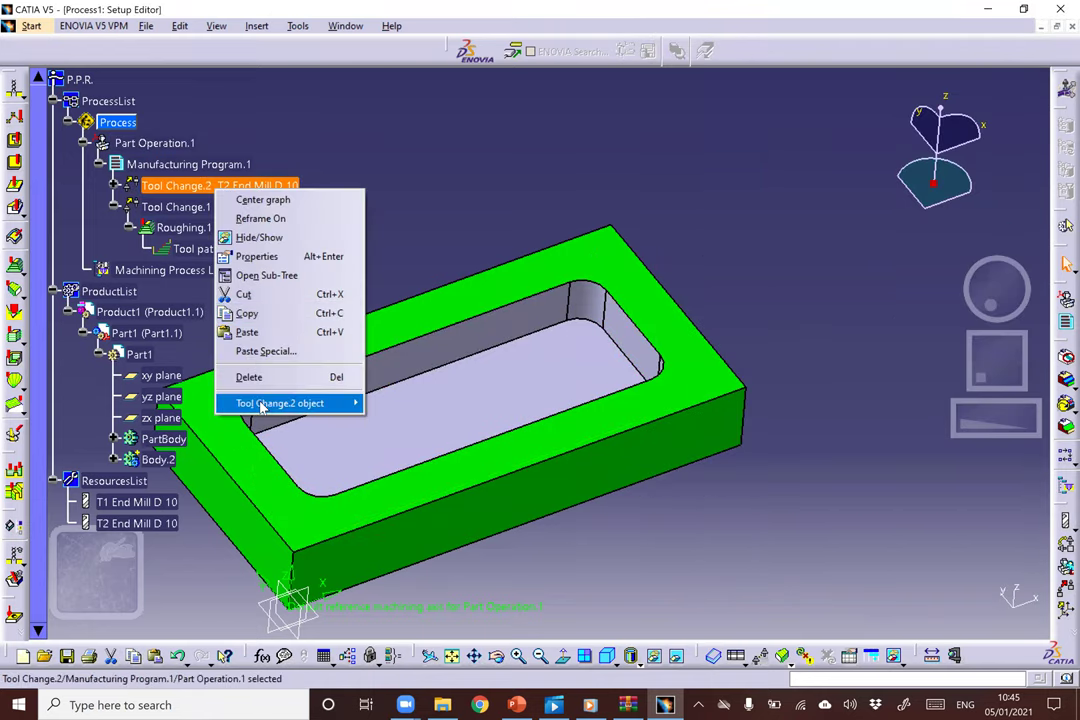
{"action": "mouse_move", "coordinate": [291, 408]}
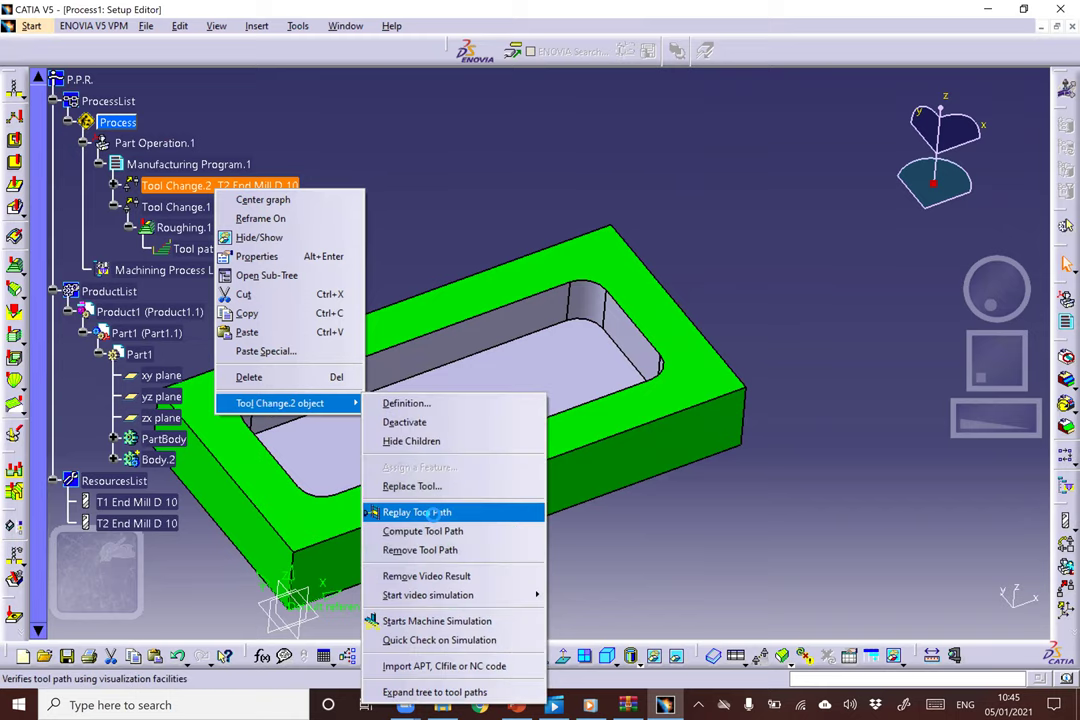
{"action": "left_click", "coordinate": [417, 513]}
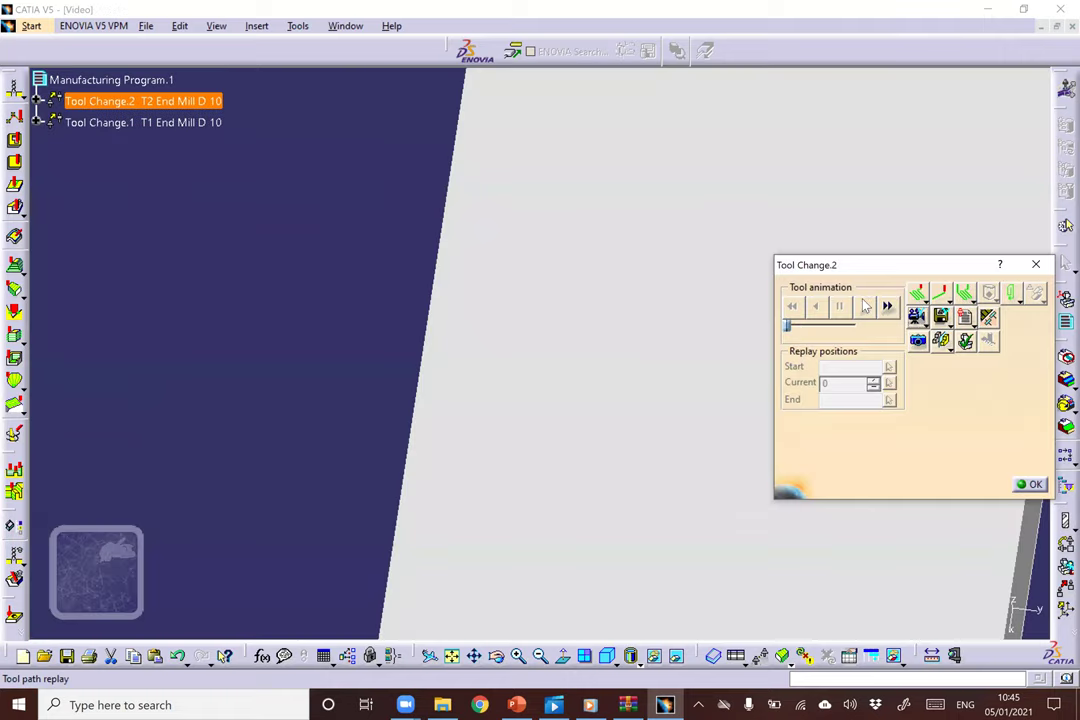
{"action": "left_click", "coordinate": [865, 306]}
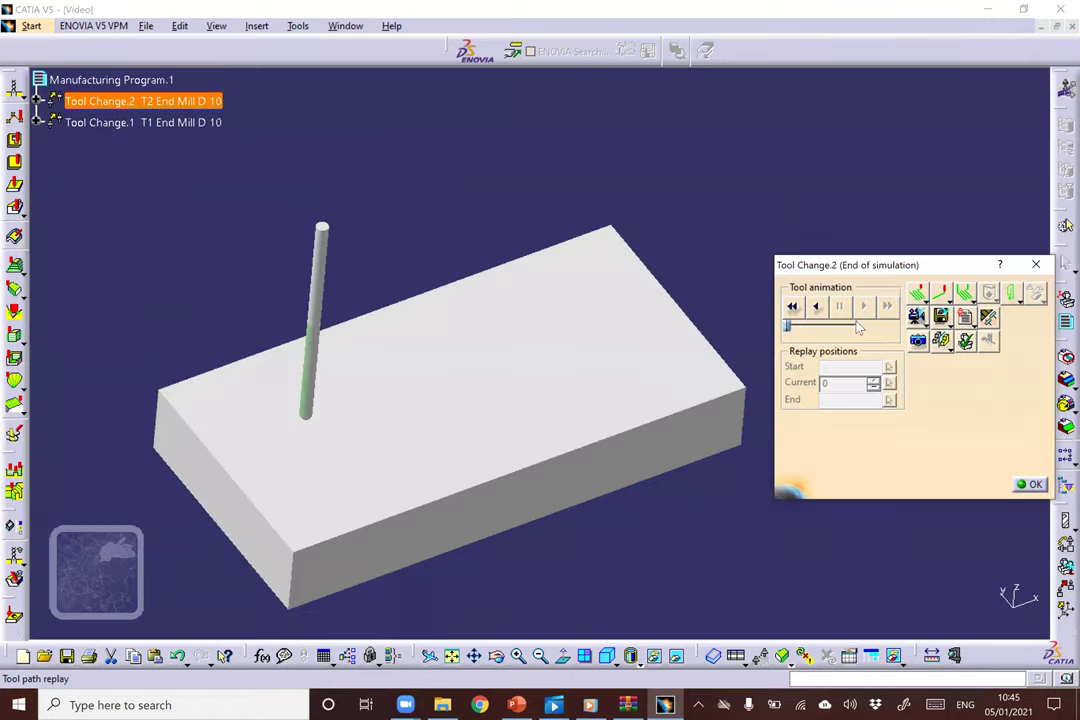
{"action": "middle_click_drag", "start_coordinate": [478, 480], "coordinate": [277, 448]}
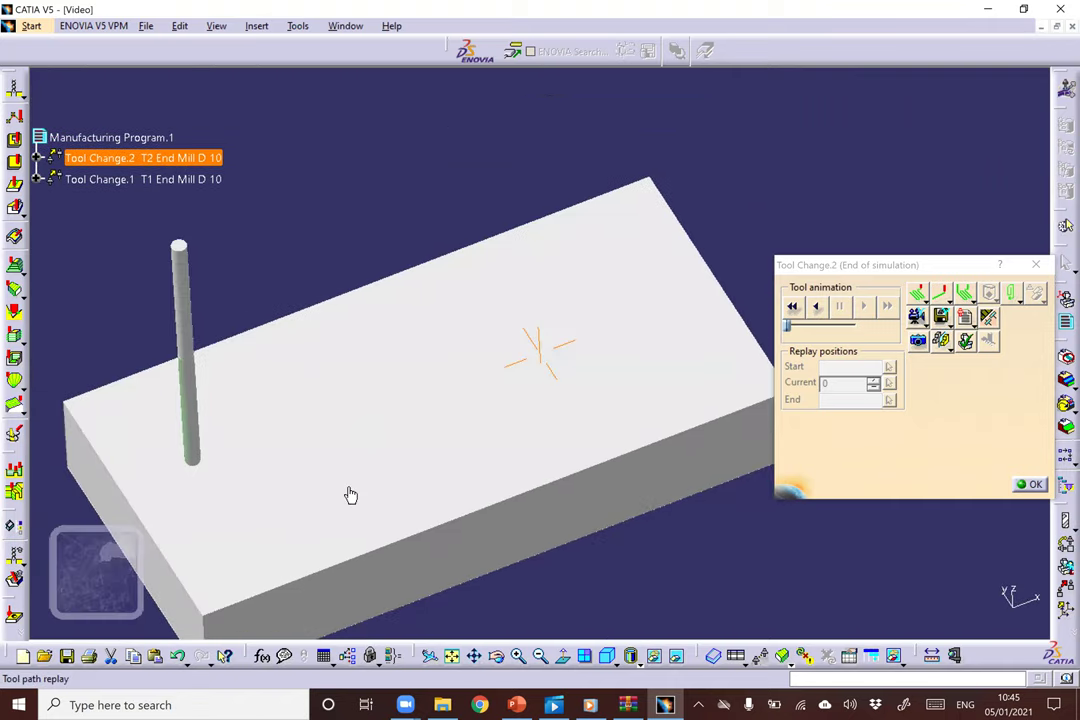
Rewind the Tool Change.2 simulation, try to replay it forwards and backwards on the stock, and close the replay.
{"action": "left_click", "coordinate": [792, 306]}
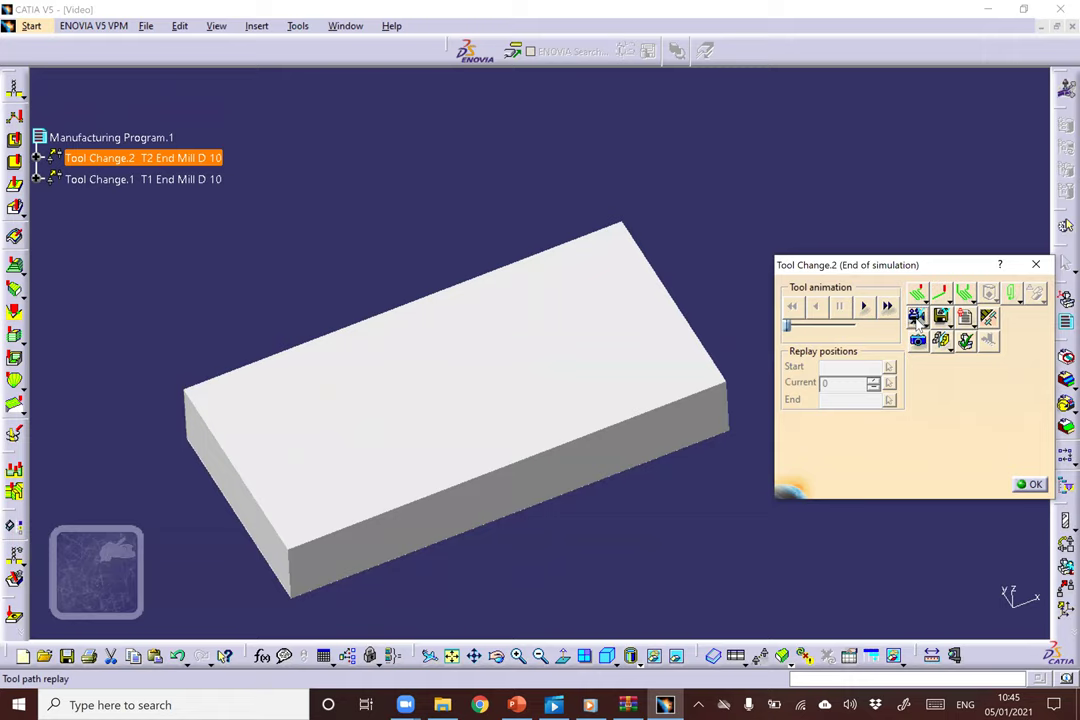
{"action": "left_click", "coordinate": [862, 306]}
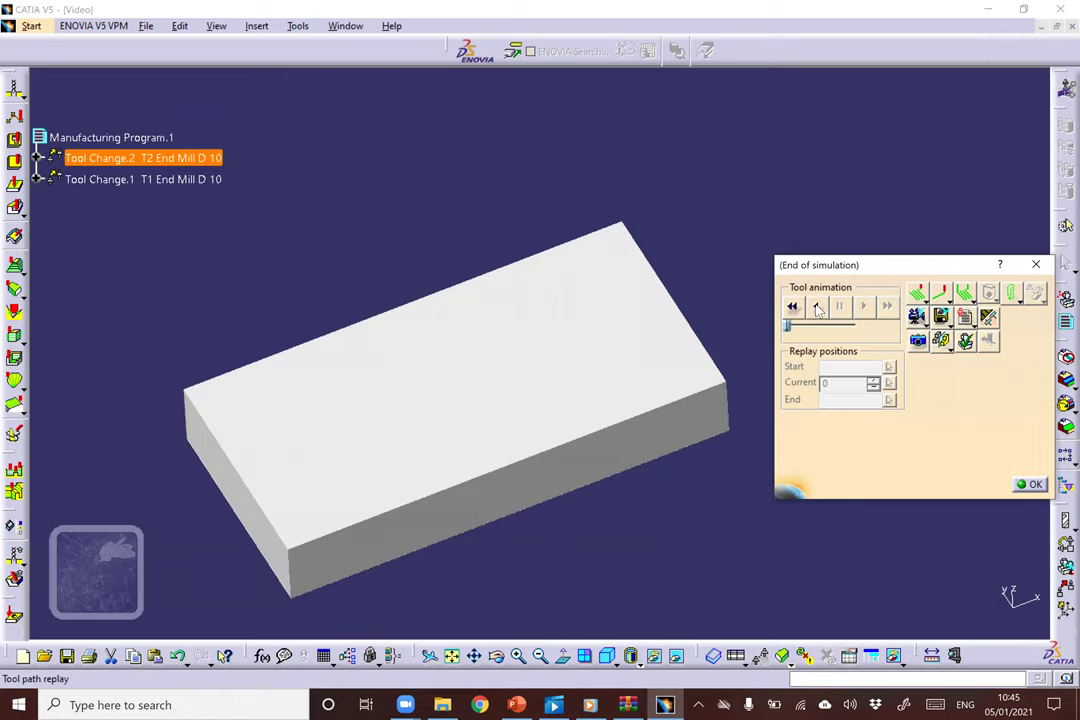
{"action": "left_click", "coordinate": [817, 307]}
{"action": "left_click", "coordinate": [863, 306]}
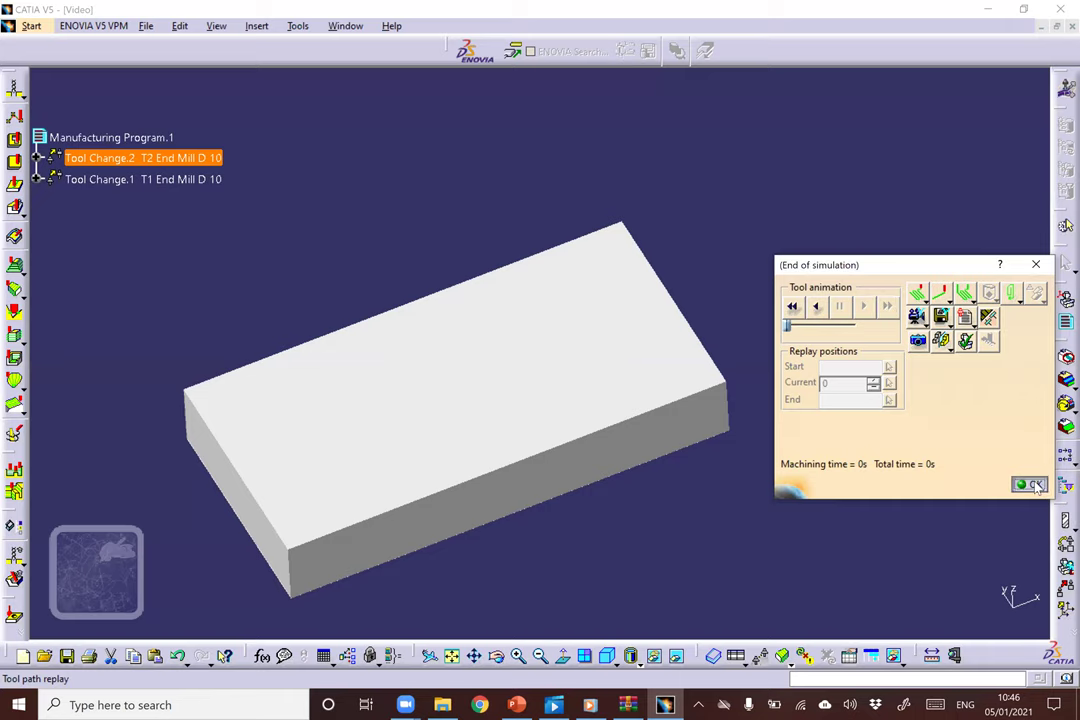
{"action": "left_click", "coordinate": [1035, 485]}
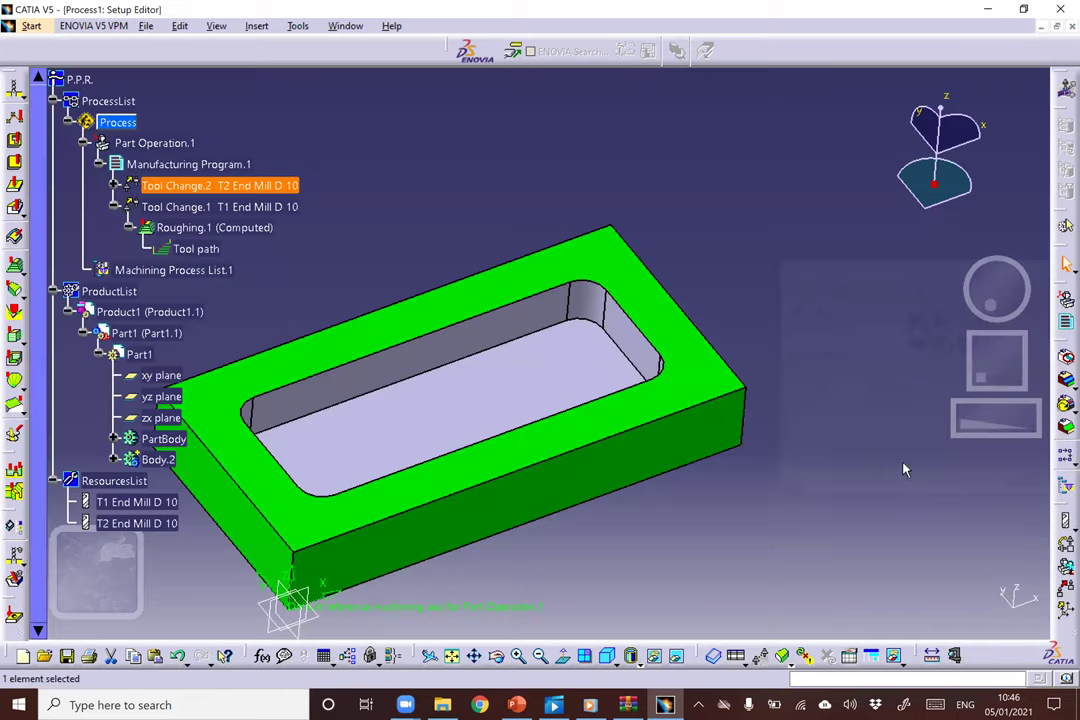
Delete Tool Change.2 from Manufacturing Program.1.
{"action": "right_click", "coordinate": [181, 190]}
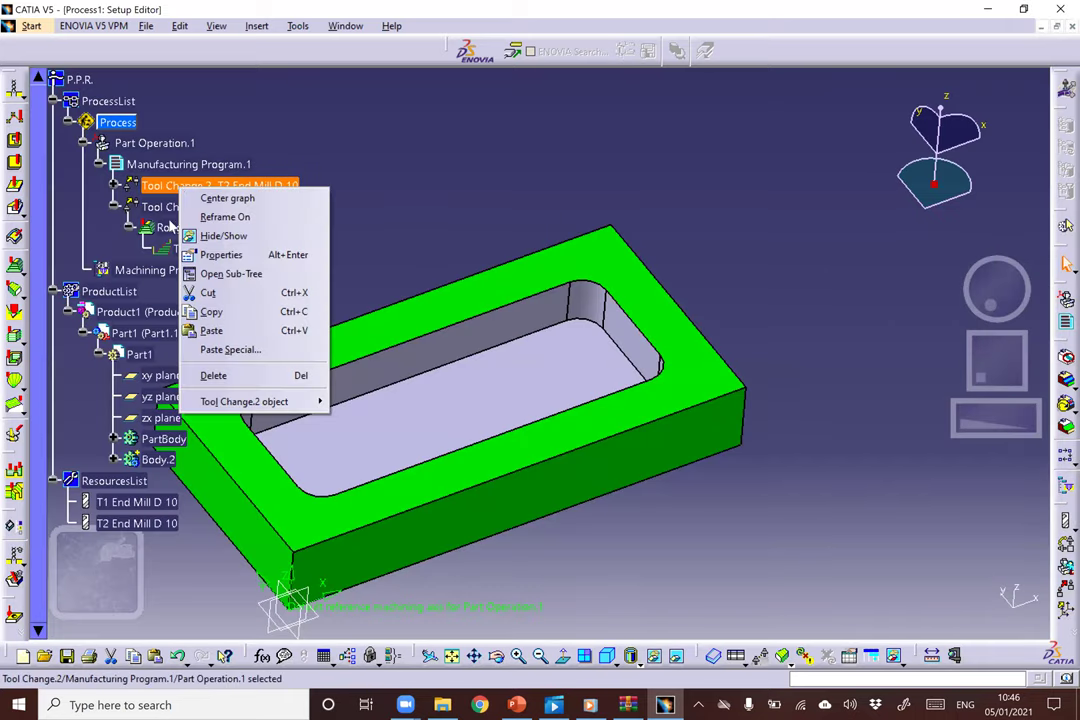
{"action": "left_click", "coordinate": [214, 376]}
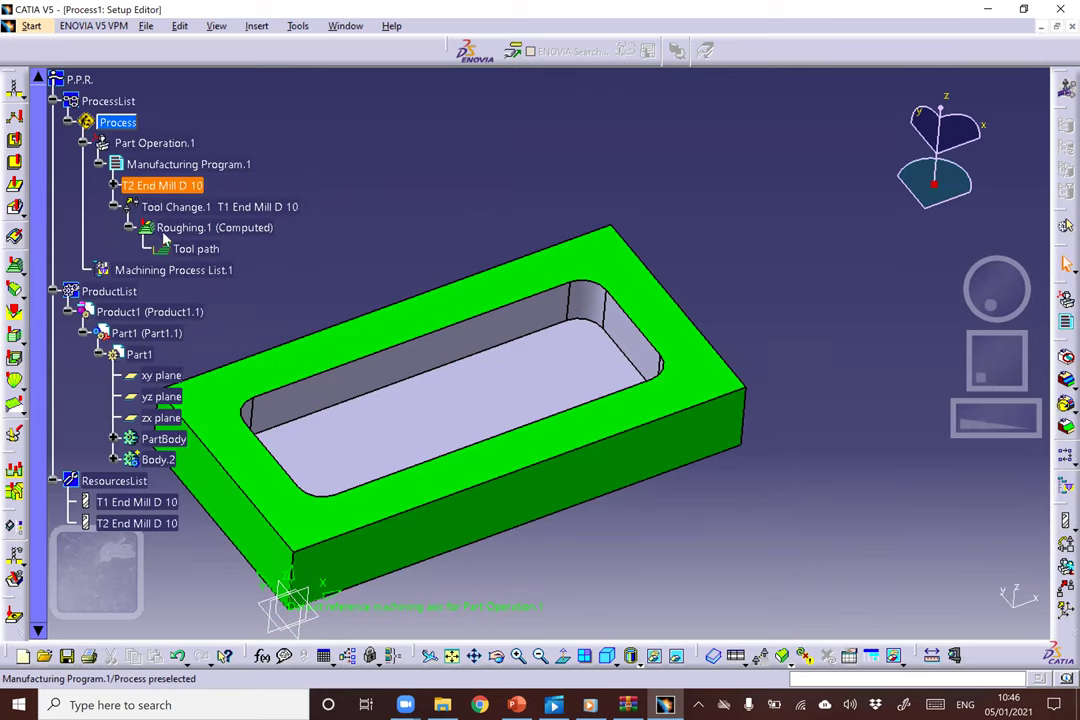
Delete the Isoparametric Machining.1 operation and its T2 End Mill D 10 entry from Manufacturing Program.1.
{"action": "right_click", "coordinate": [152, 189]}
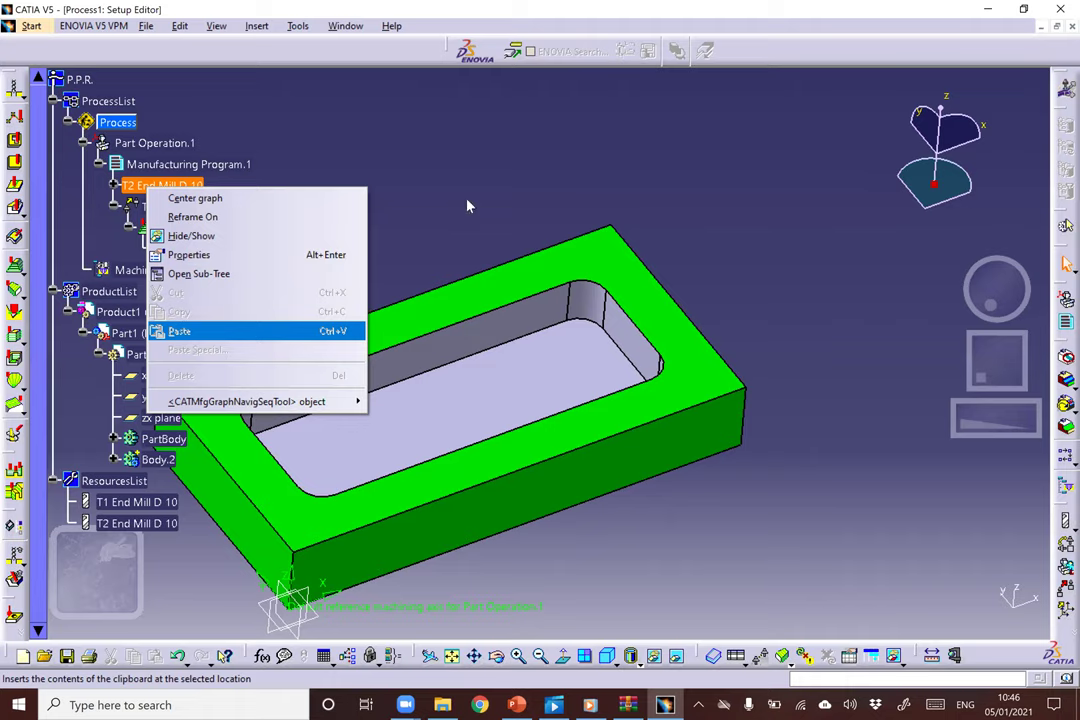
{"action": "key", "text": "Escape"}
{"action": "left_click", "coordinate": [176, 165]}
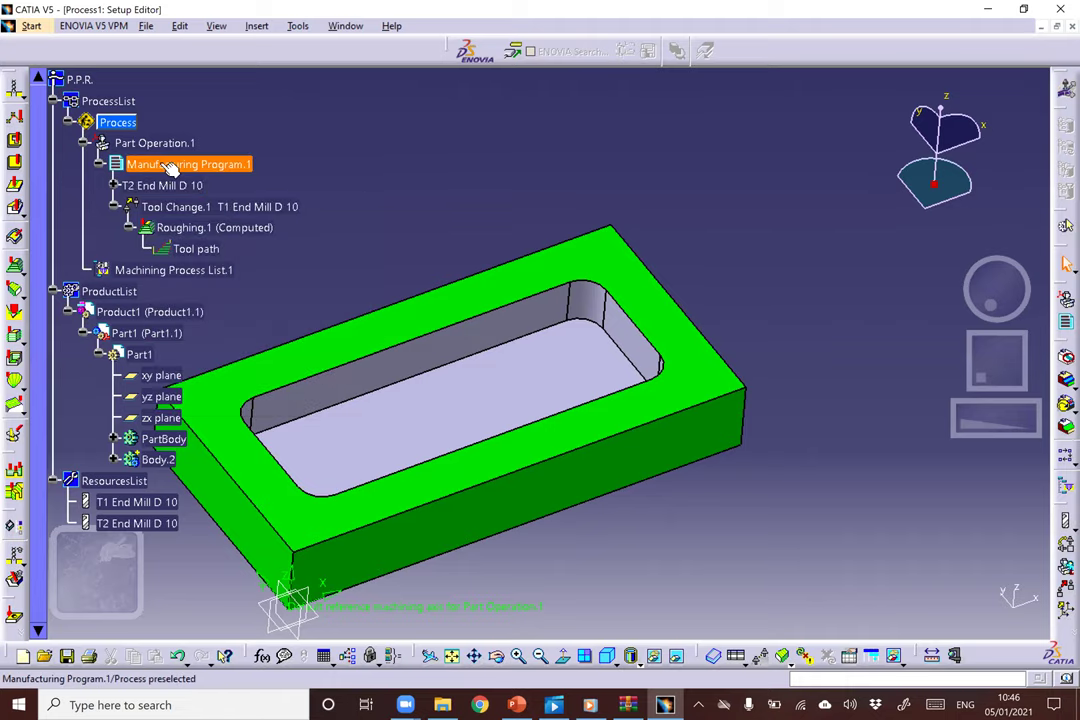
{"action": "left_click", "coordinate": [113, 185]}
{"action": "right_click", "coordinate": [172, 212]}
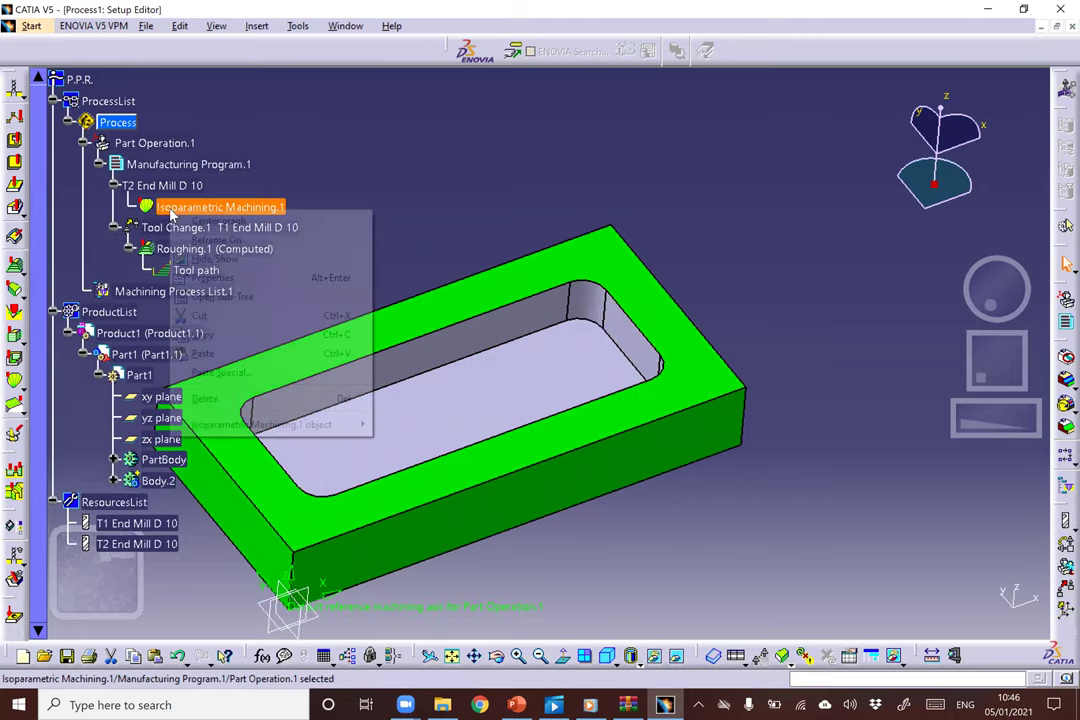
{"action": "left_click", "coordinate": [204, 398]}
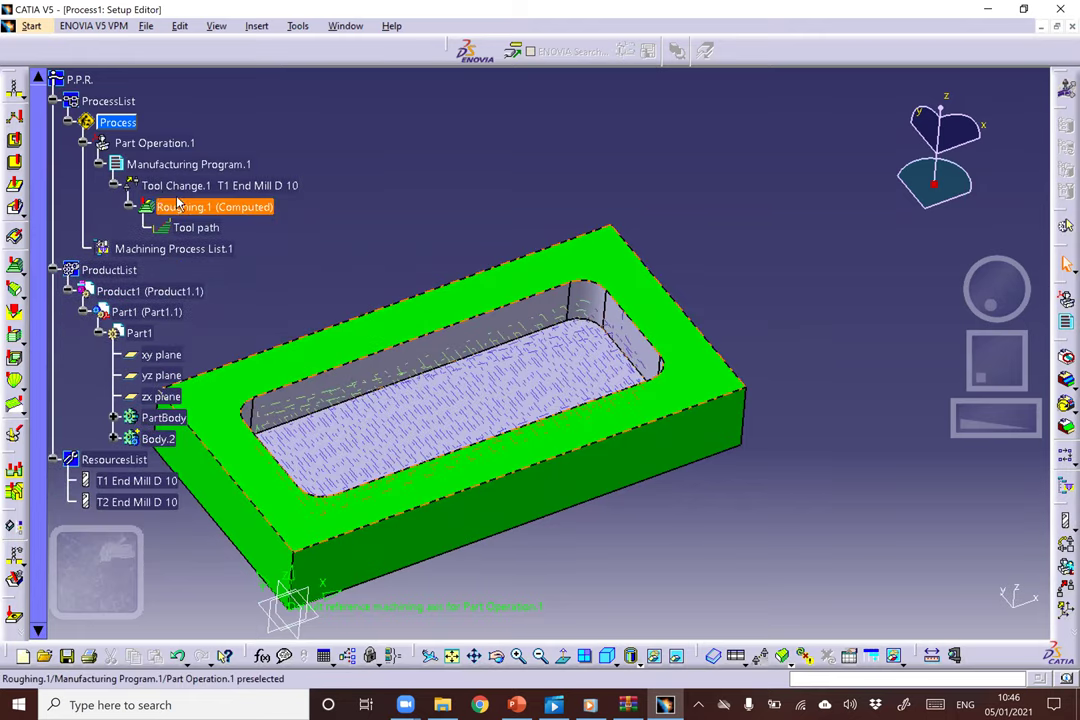
{"action": "left_click", "coordinate": [205, 187]}
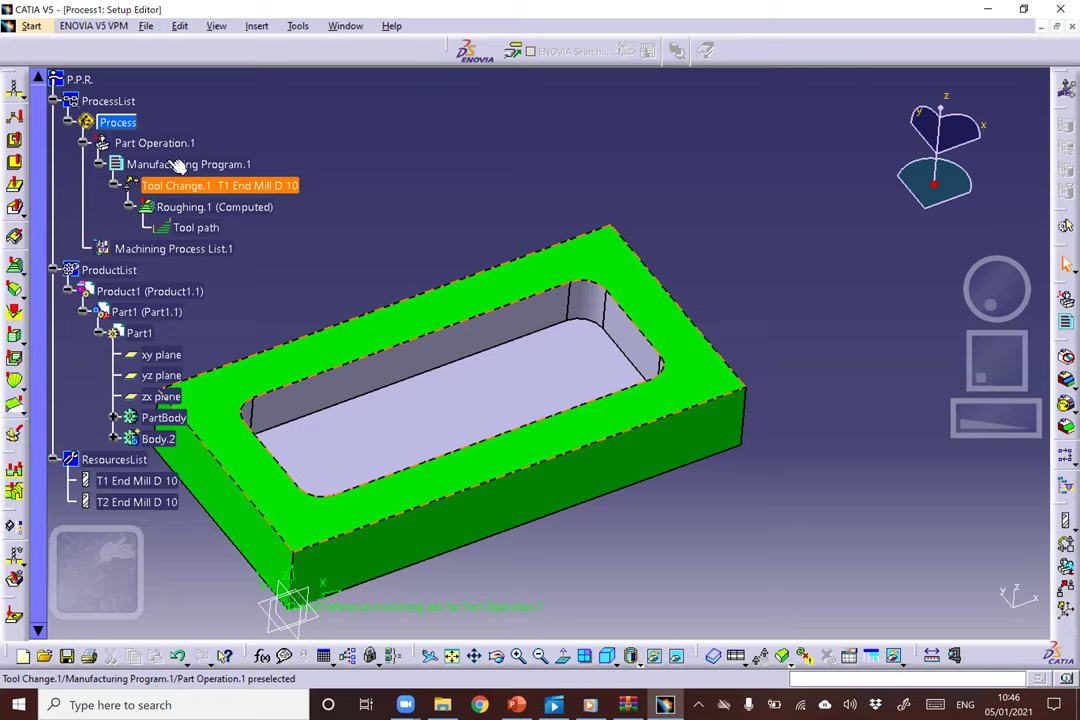
{"action": "key", "text": "Up"}
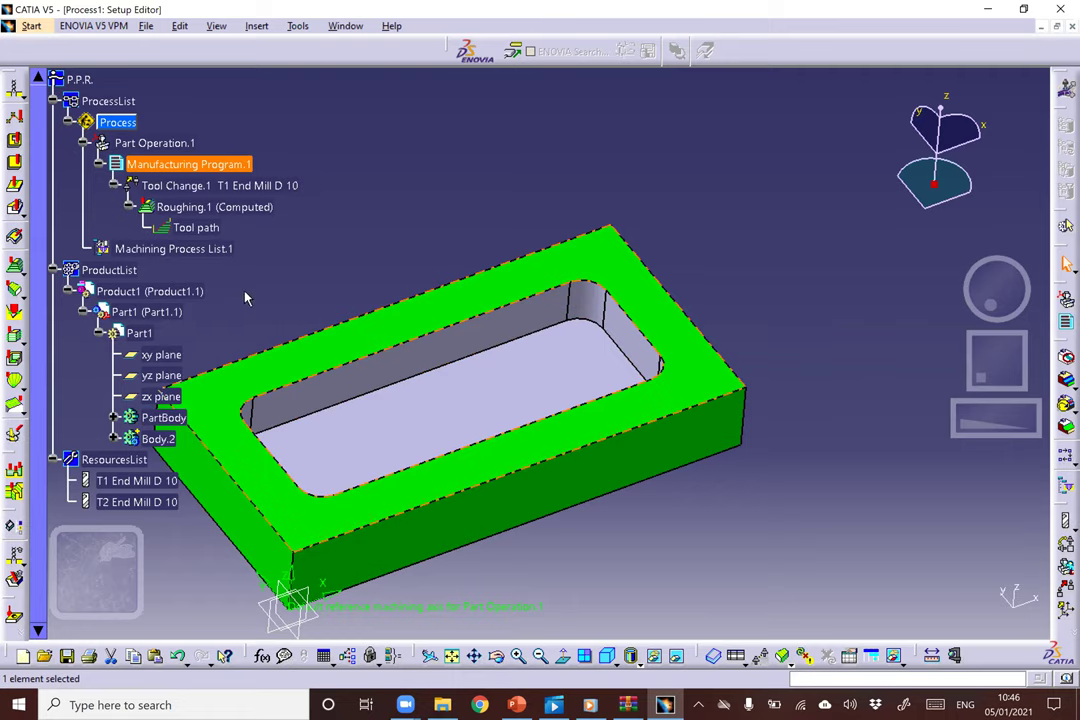
{"action": "right_click", "coordinate": [216, 214]}
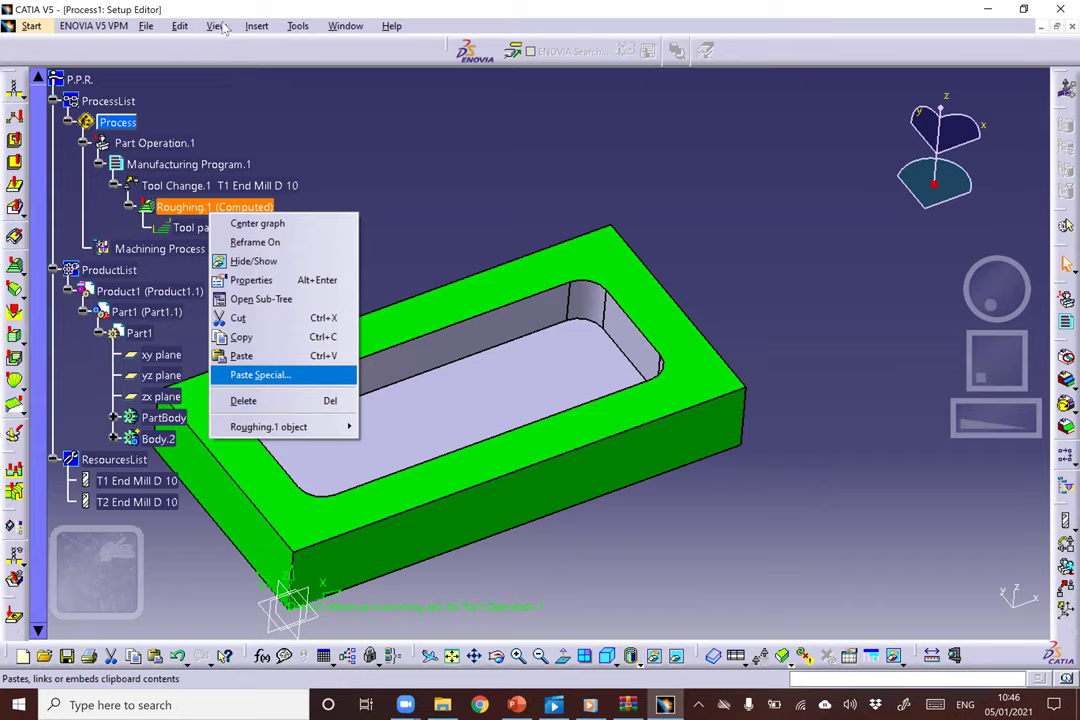
{"action": "key", "text": "Escape"}
{"action": "left_click", "coordinate": [298, 27]}
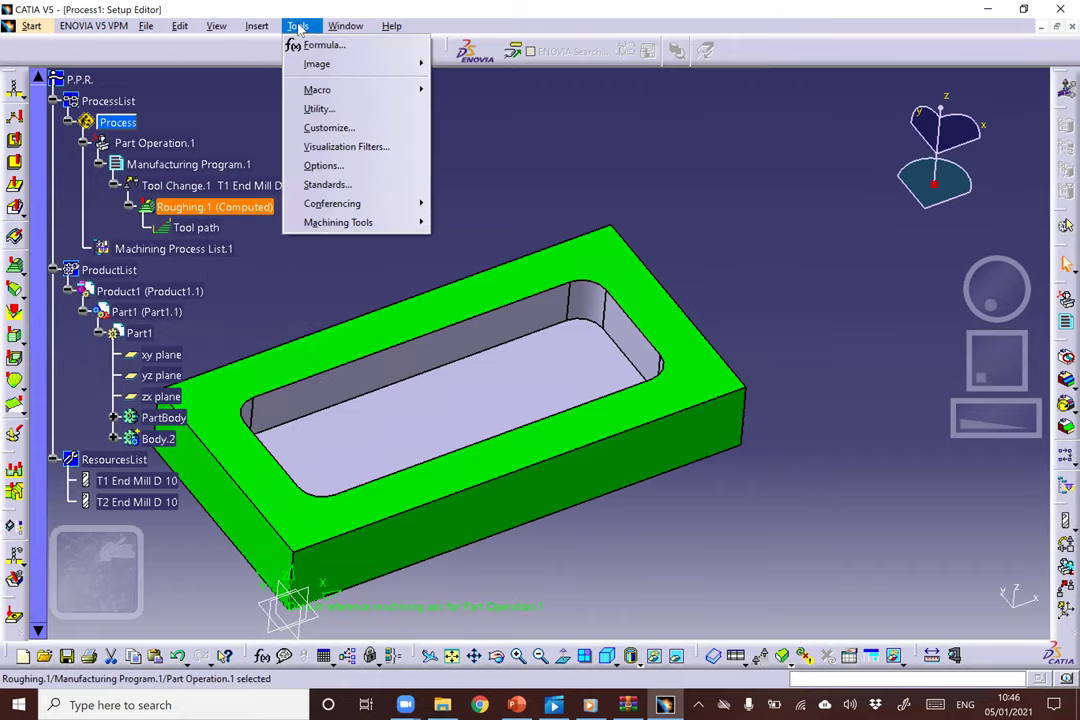
{"action": "left_click", "coordinate": [180, 167]}
Insert an End Mill tool change into Manufacturing Program.1.
{"action": "left_click", "coordinate": [190, 164]}
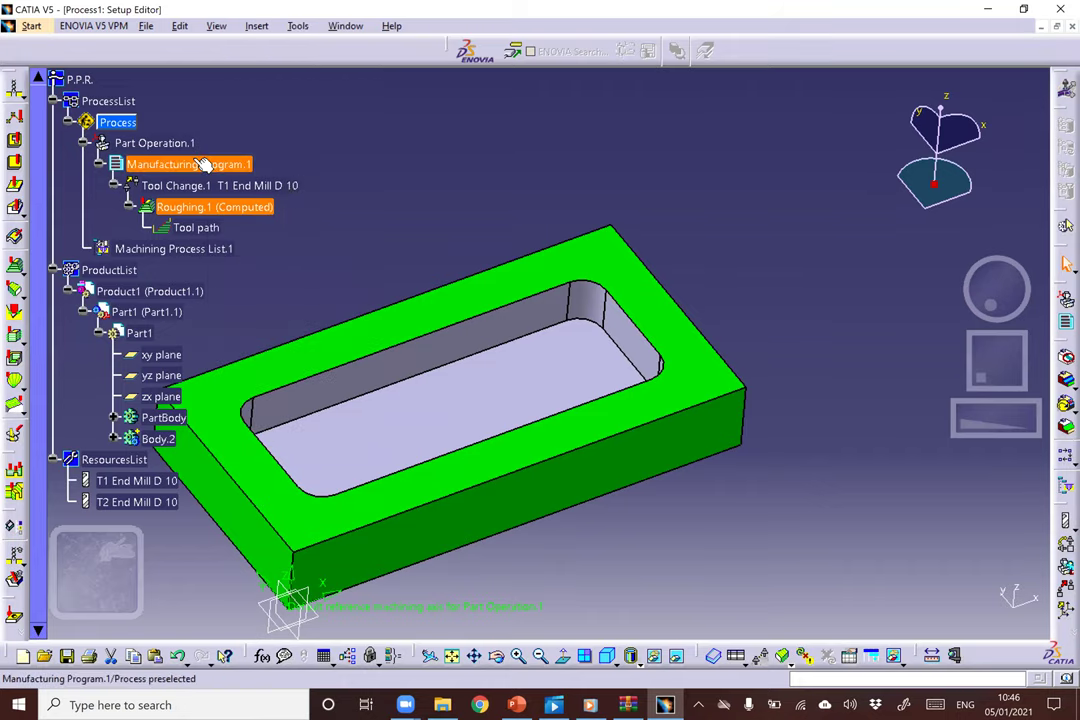
{"action": "left_click", "coordinate": [300, 30]}
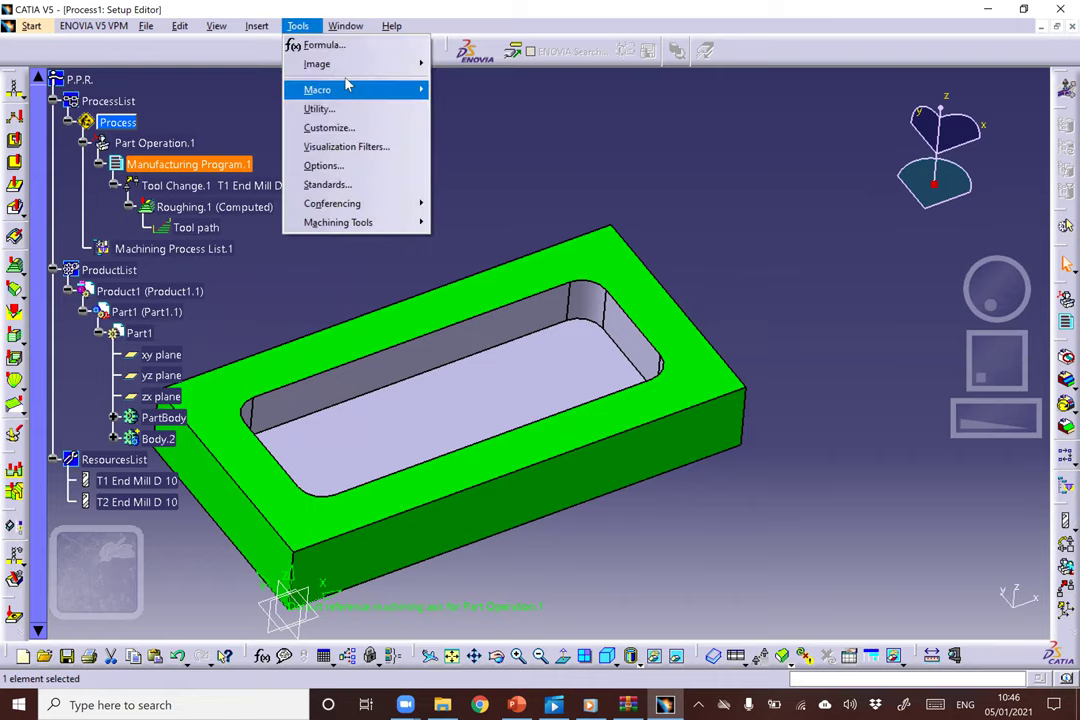
{"action": "mouse_move", "coordinate": [346, 97]}
{"action": "mouse_move", "coordinate": [256, 27]}
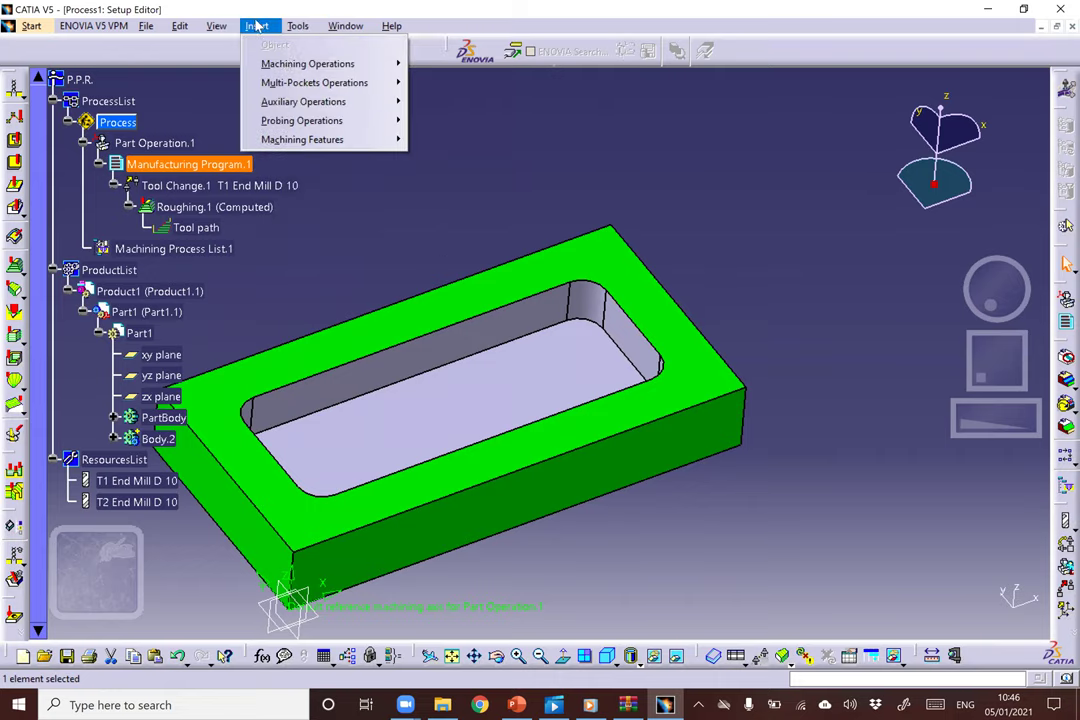
{"action": "mouse_move", "coordinate": [328, 68]}
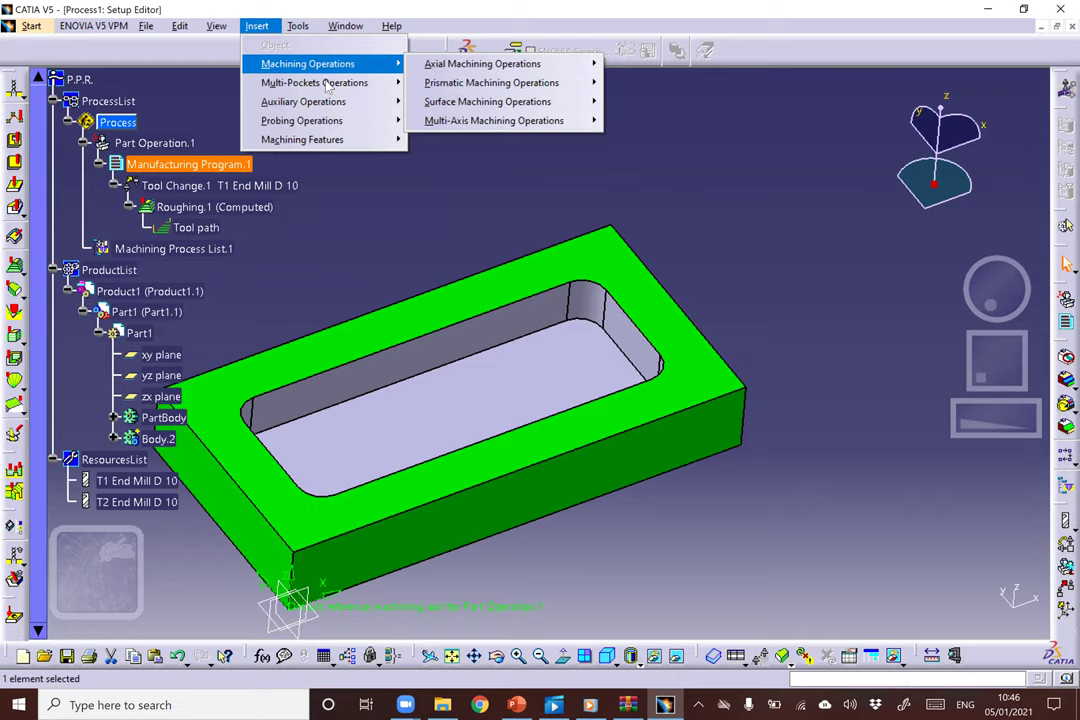
{"action": "mouse_move", "coordinate": [524, 106]}
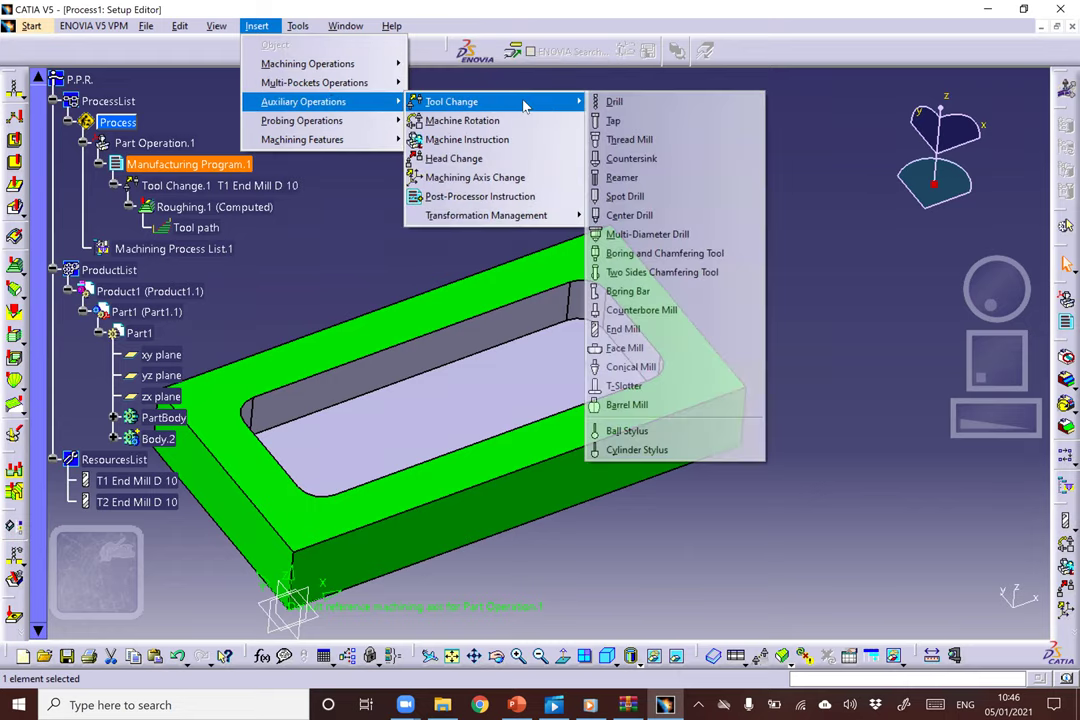
{"action": "left_click", "coordinate": [628, 330]}
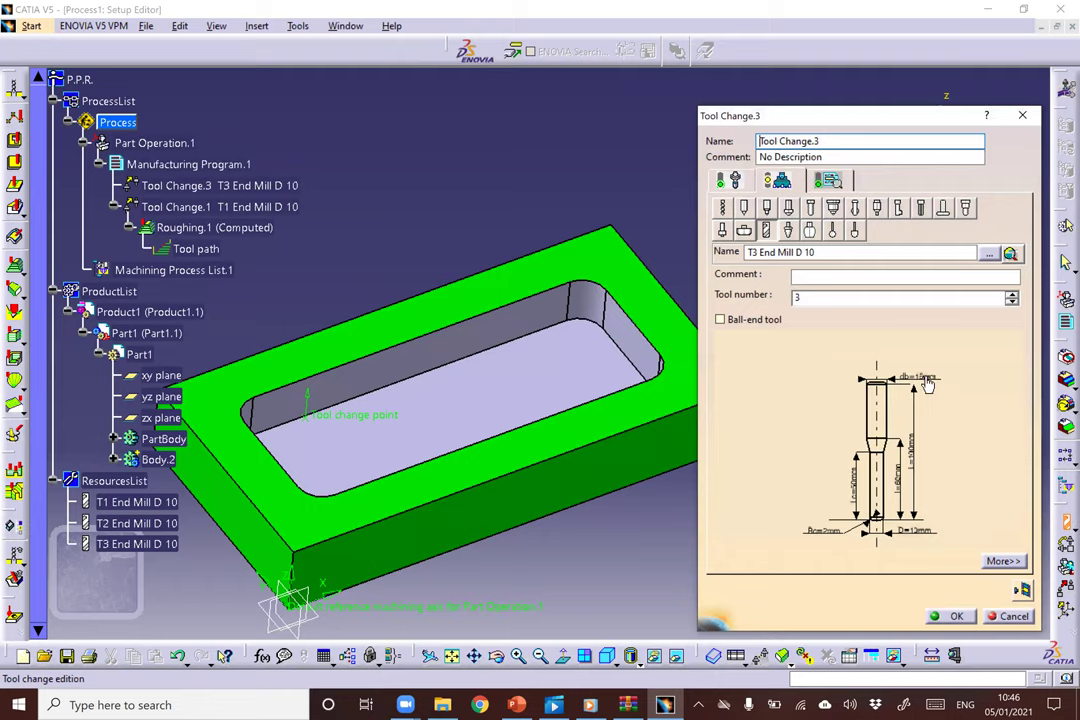
Set the new end mill's body diameter and nominal diameter to 5 mm.
{"action": "double_click", "coordinate": [926, 382]}
{"action": "type", "text": "5mm"}
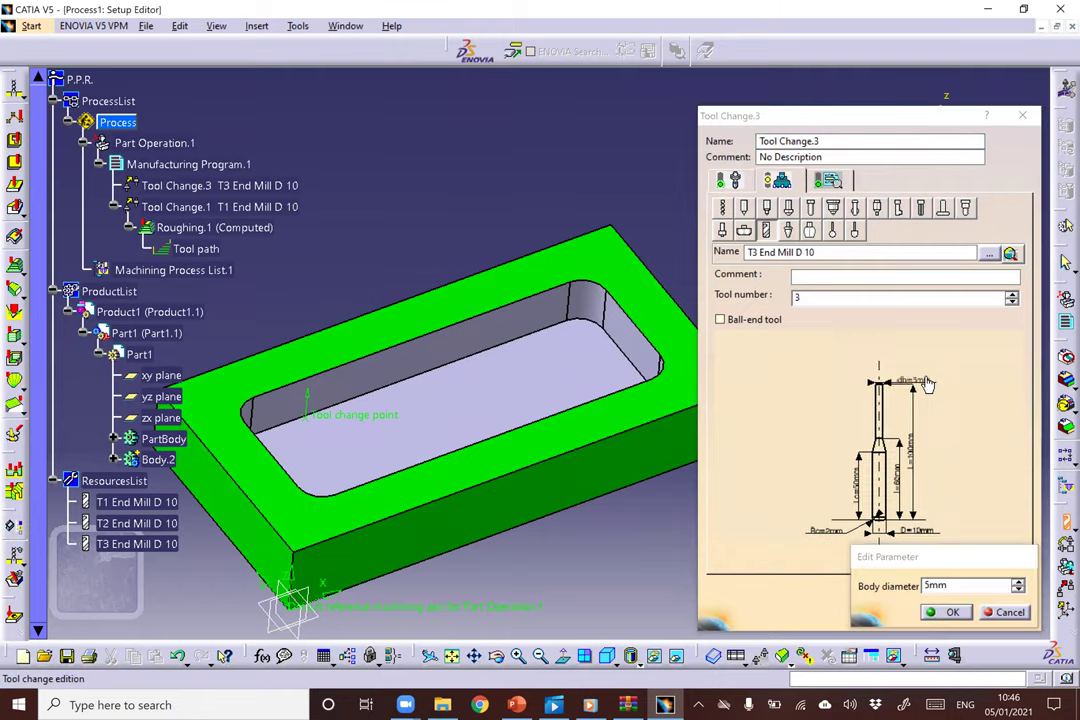
{"action": "key", "text": "Return"}
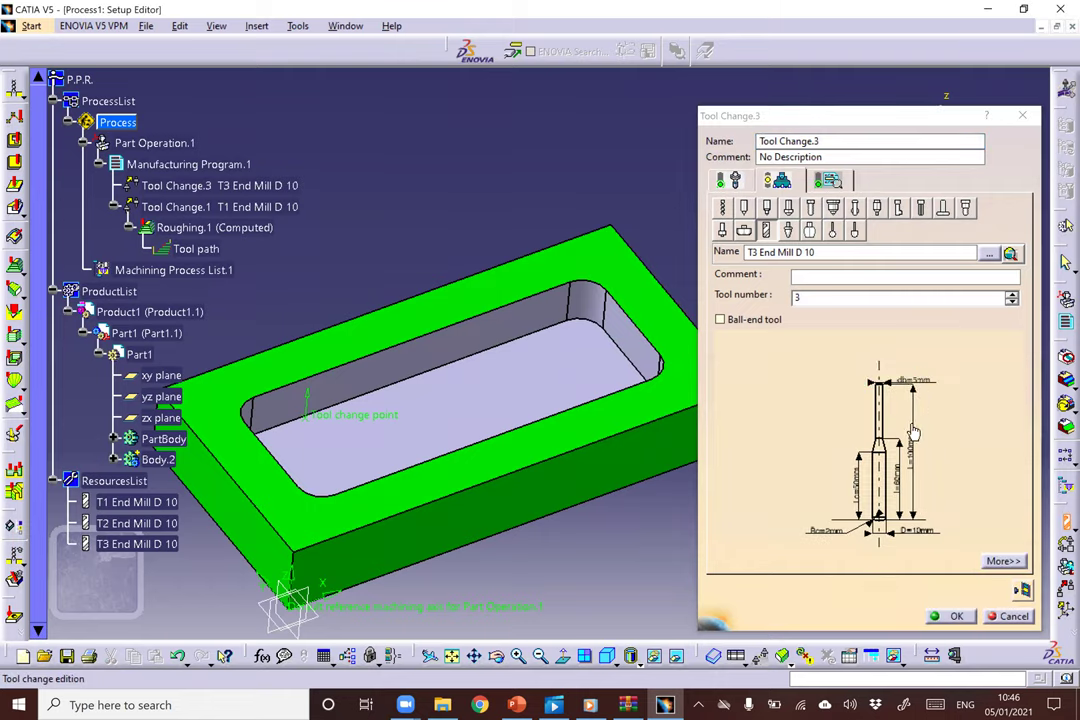
{"action": "double_click", "coordinate": [920, 534]}
{"action": "type", "text": "5"}
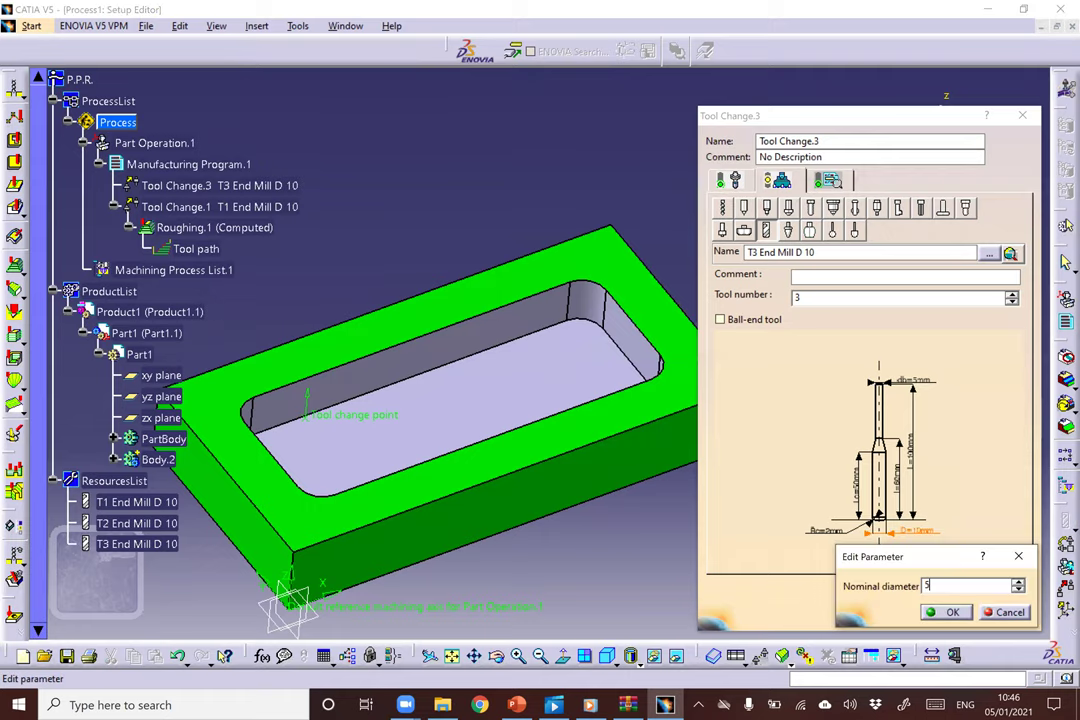
{"action": "key", "text": "Return"}
Set the end mill's corner radius to 0 mm and accept the tool change.
{"action": "double_click", "coordinate": [819, 534]}
{"action": "type", "text": "0"}
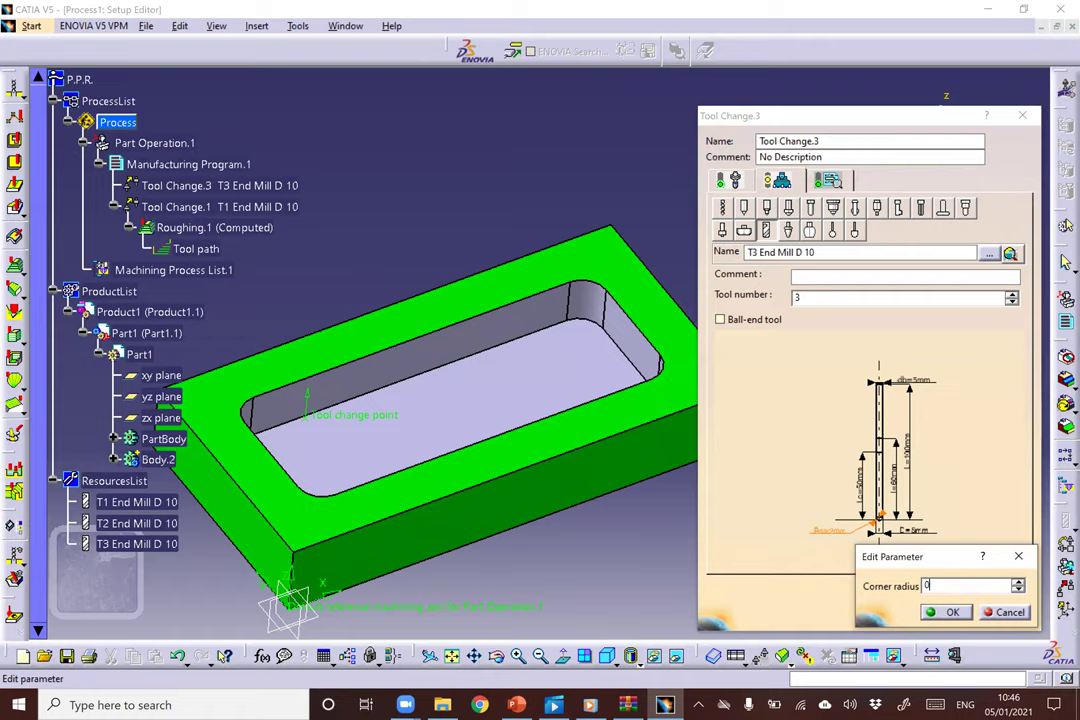
{"action": "key", "text": "Return"}
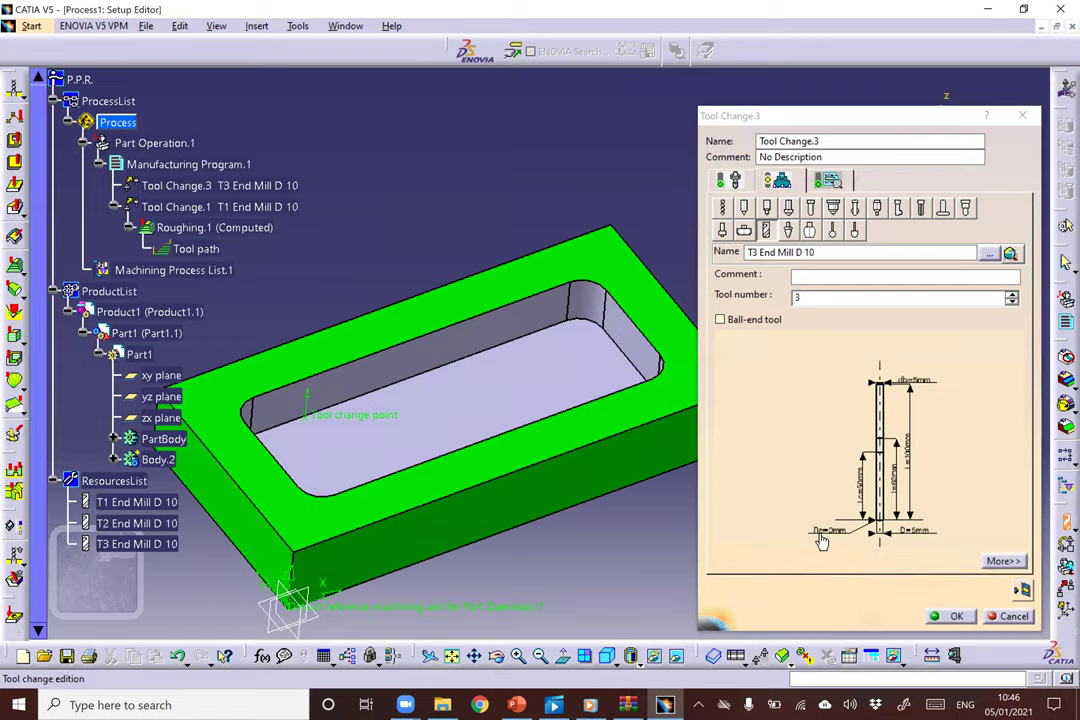
{"action": "left_click", "coordinate": [952, 617]}
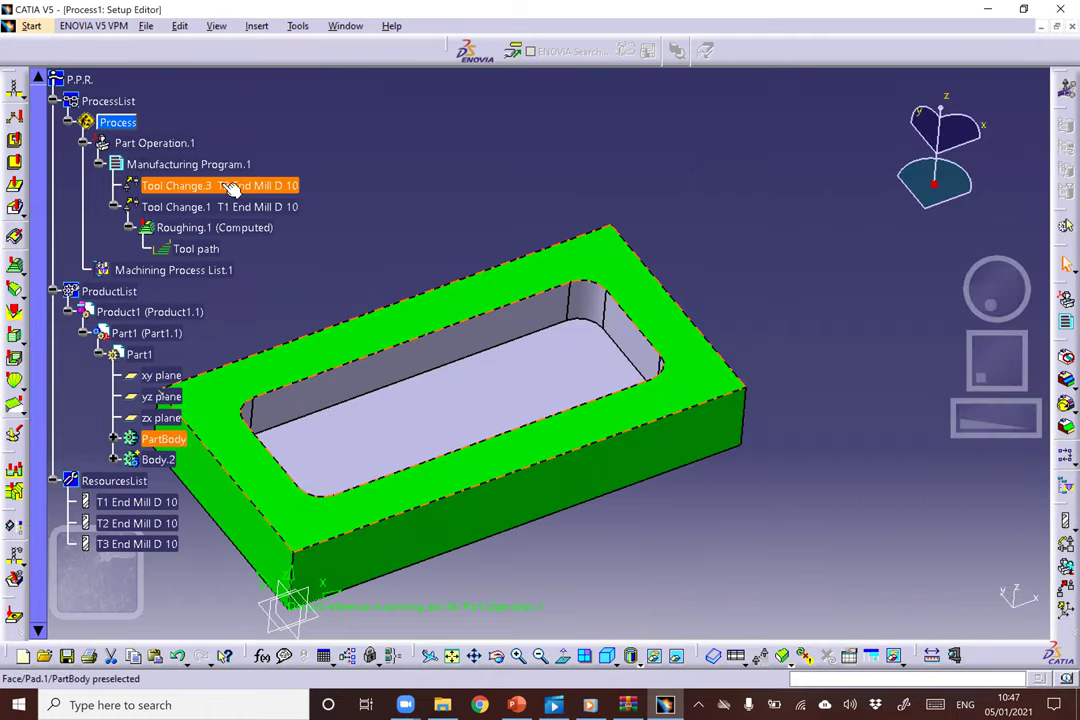
Insert a prismatic Facing operation under the T3 End Mill tool change.
{"action": "left_click", "coordinate": [222, 185]}
{"action": "left_click", "coordinate": [258, 27]}
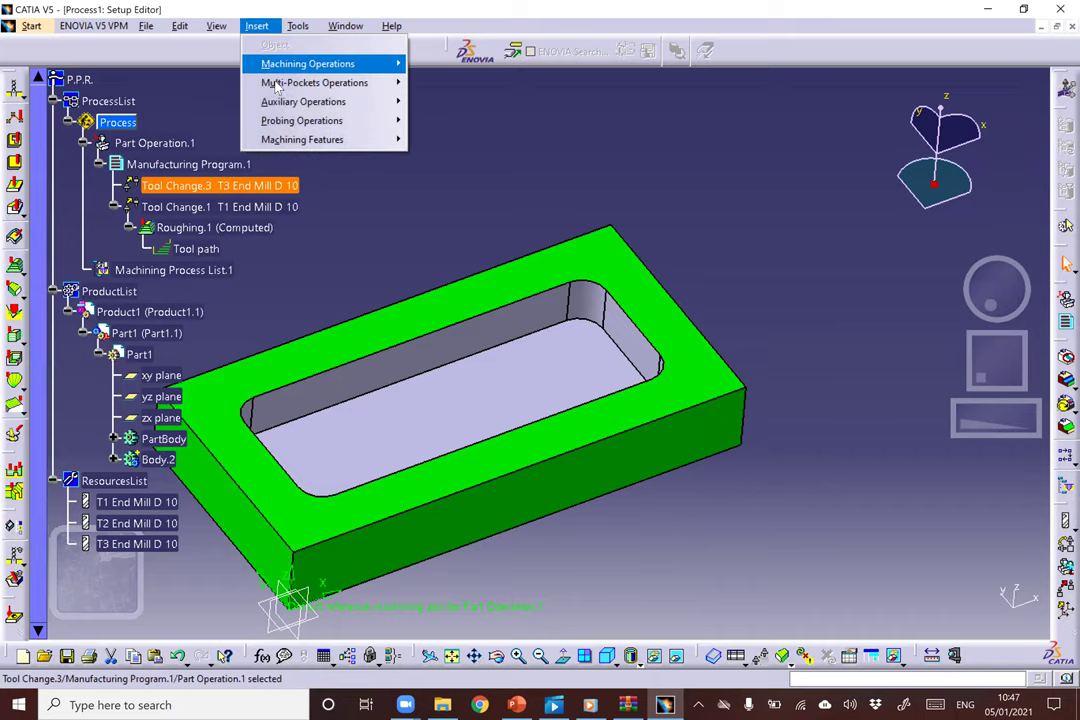
{"action": "mouse_move", "coordinate": [397, 65]}
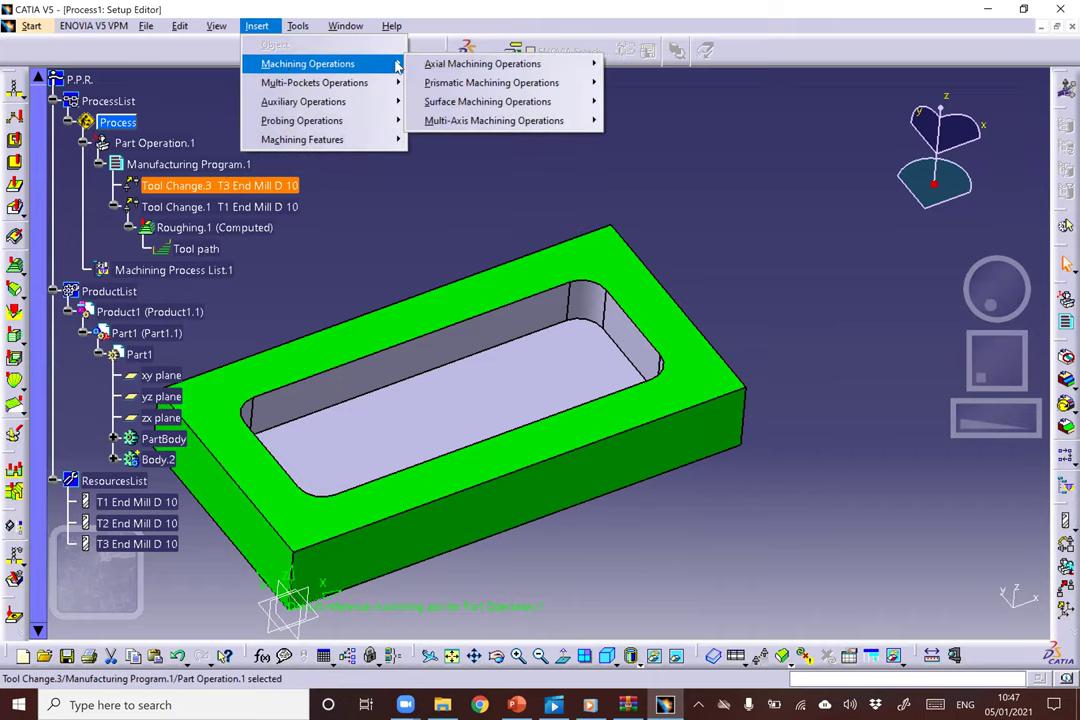
{"action": "mouse_move", "coordinate": [465, 86]}
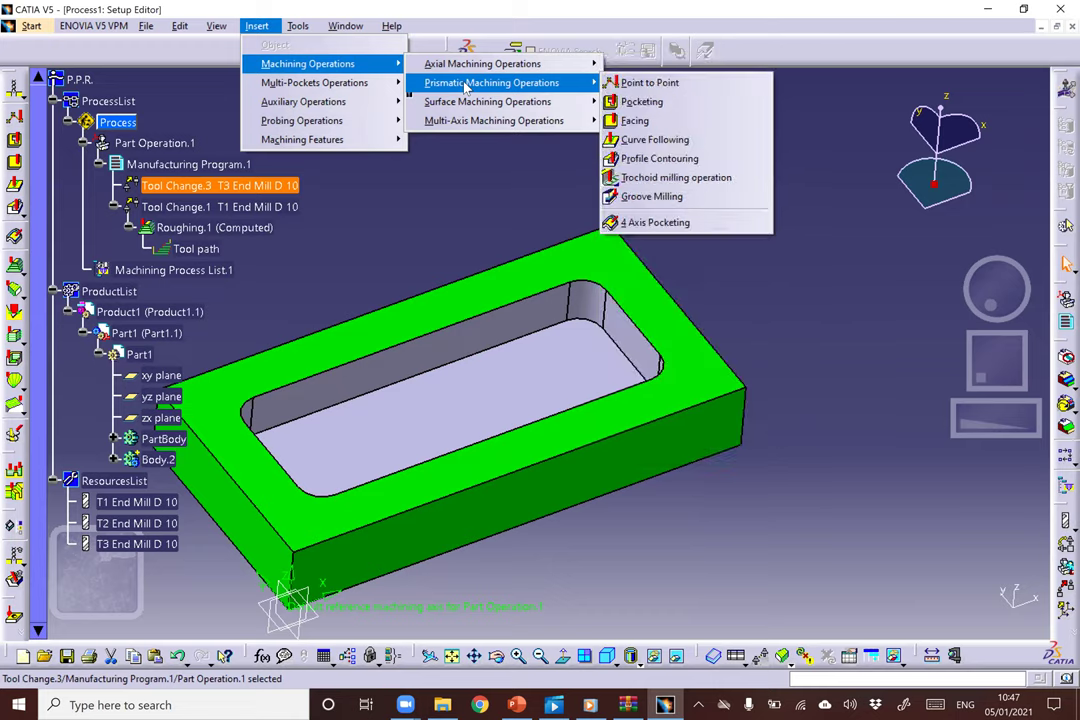
{"action": "left_click", "coordinate": [628, 121]}
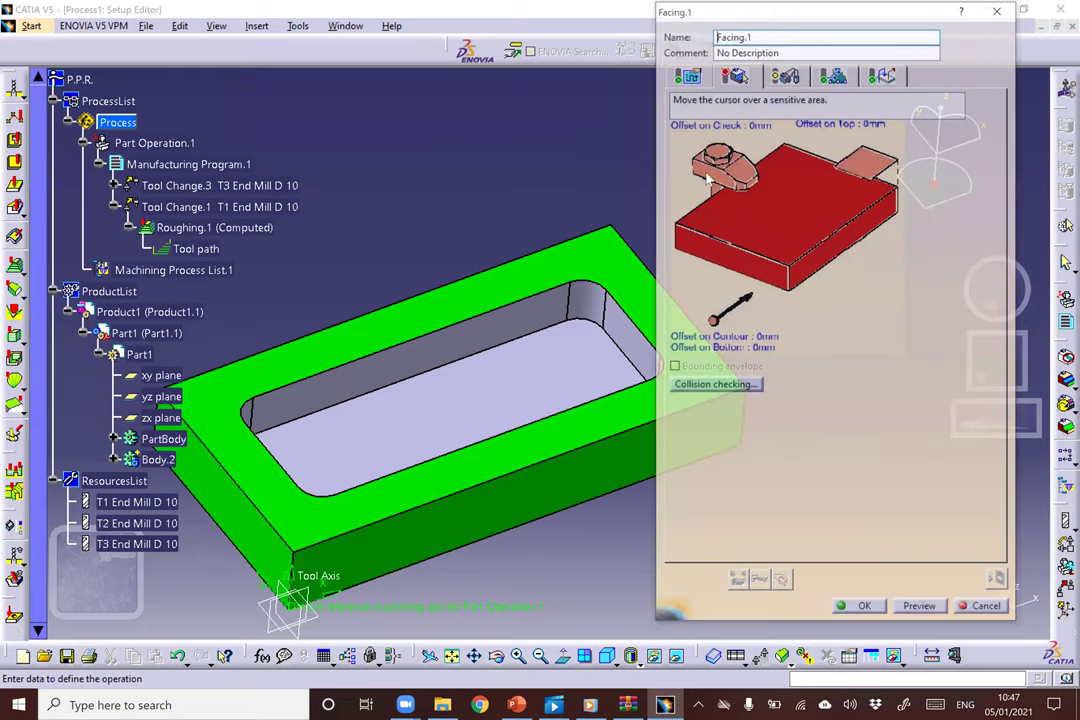
Select the pocket floor as the facing operation's bottom and set the offset on contour to 2.5 mm.
{"action": "left_click", "coordinate": [767, 212]}
{"action": "left_click", "coordinate": [480, 398]}
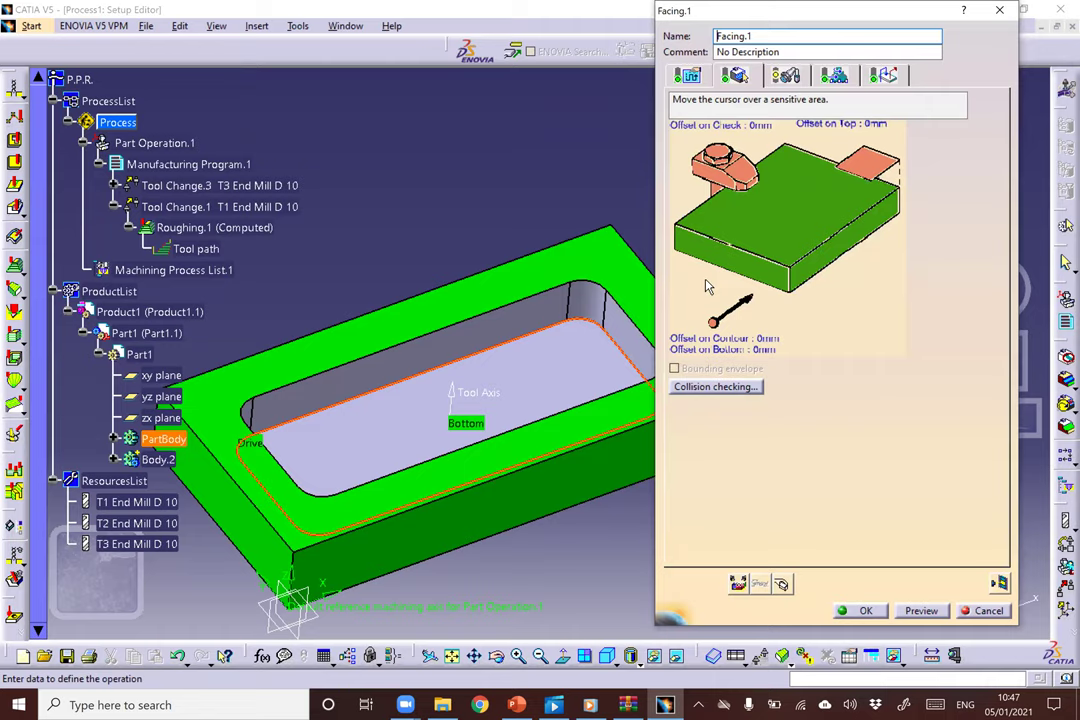
{"action": "double_click", "coordinate": [766, 341]}
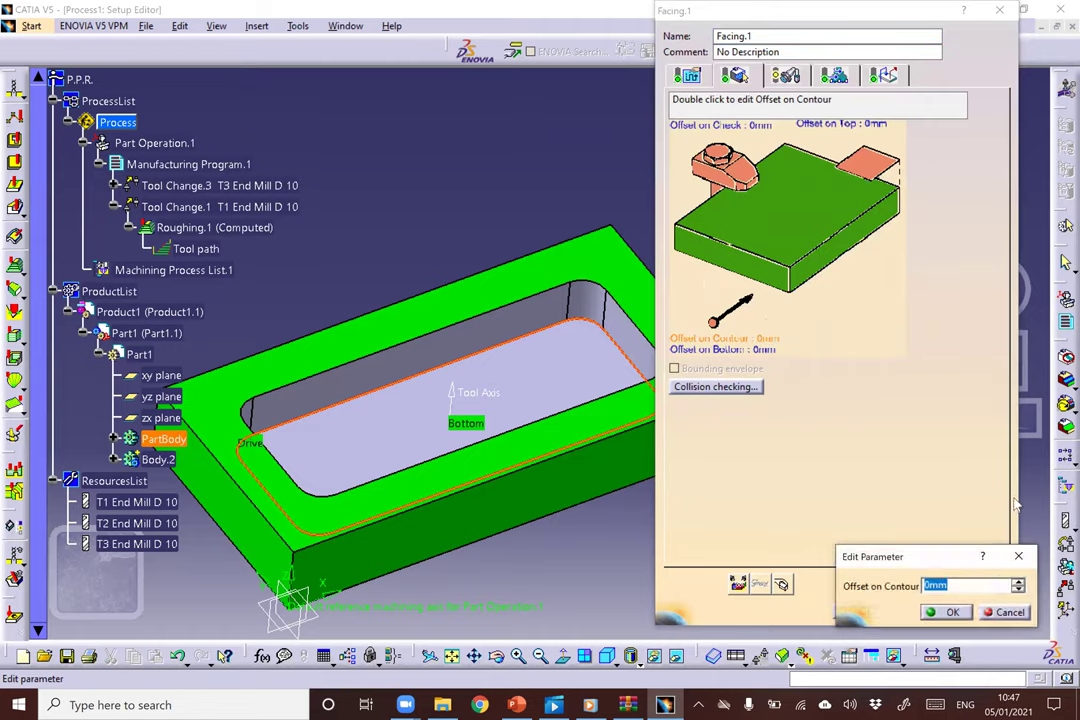
{"action": "type", "text": "2.5"}
{"action": "key", "text": "Return"}
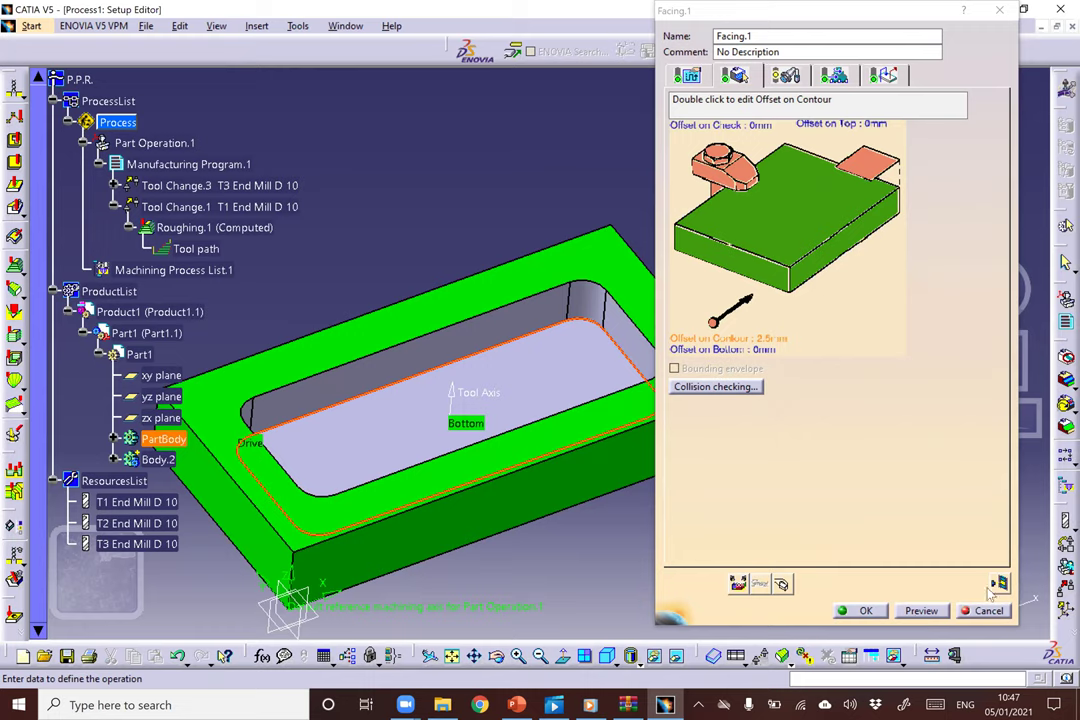
Review the facing operation's radial strategy and set its direction of cut to Climb.
{"action": "left_click", "coordinate": [687, 76]}
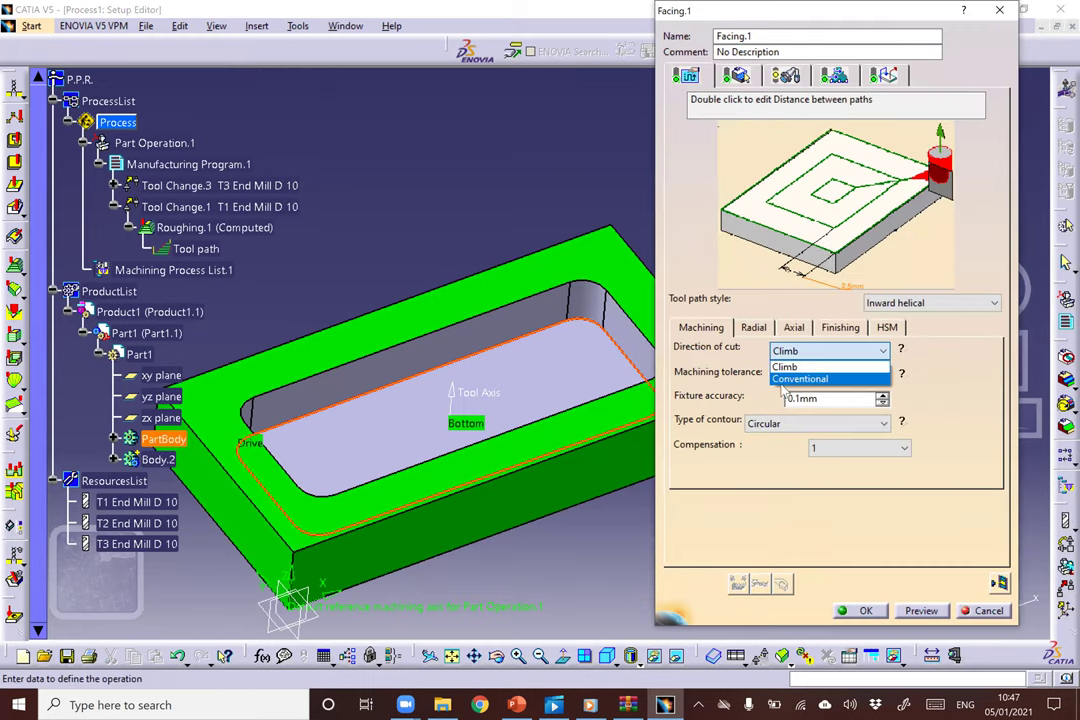
{"action": "left_click", "coordinate": [785, 367]}
{"action": "left_click", "coordinate": [754, 328]}
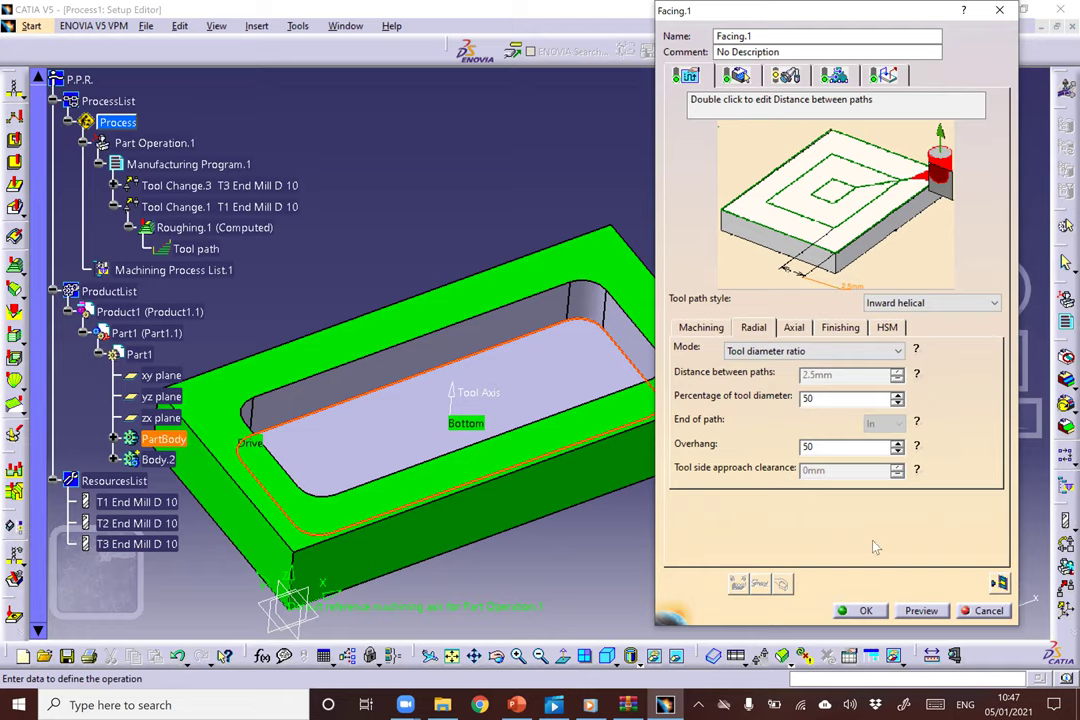
{"action": "left_click", "coordinate": [700, 327]}
{"action": "left_click", "coordinate": [830, 351]}
{"action": "left_click", "coordinate": [801, 380]}
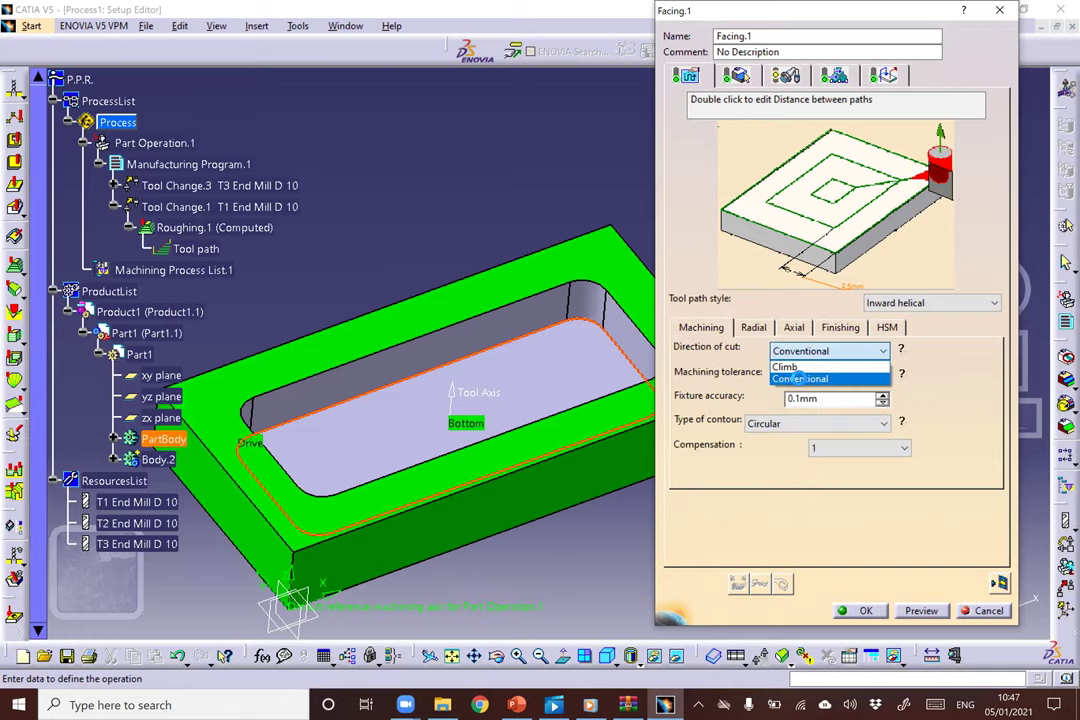
{"action": "left_click", "coordinate": [830, 351]}
{"action": "left_click", "coordinate": [800, 366]}
Verify the facing operation's definition and accept it.
{"action": "left_click", "coordinate": [921, 611]}
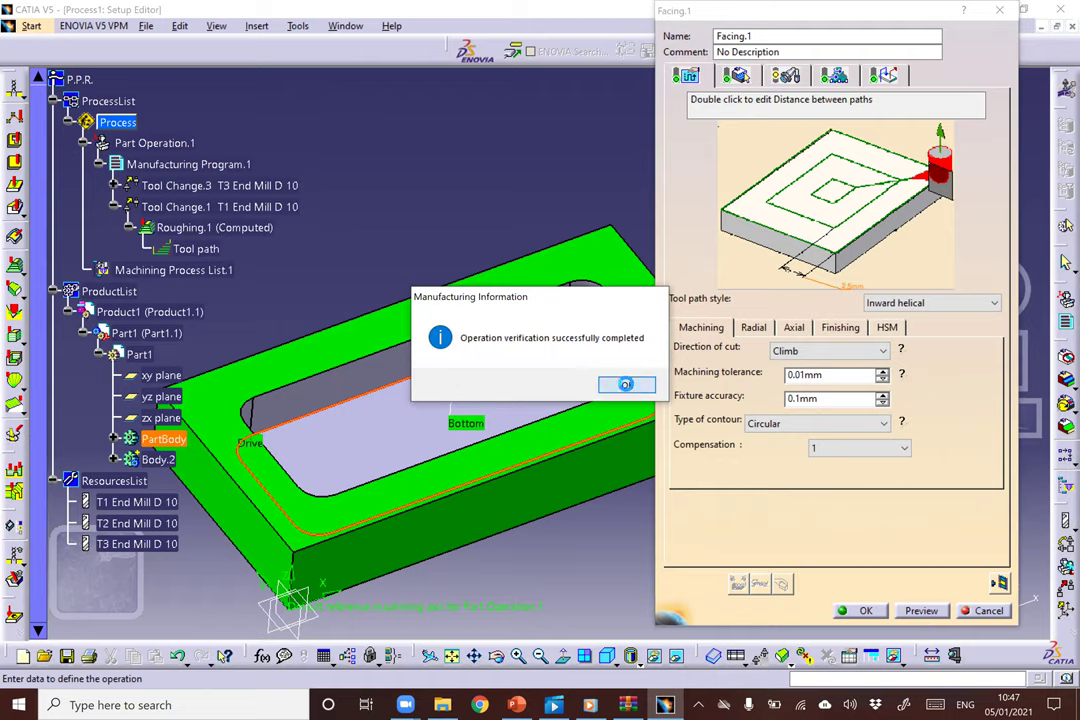
{"action": "left_click", "coordinate": [627, 385]}
{"action": "left_click", "coordinate": [866, 612]}
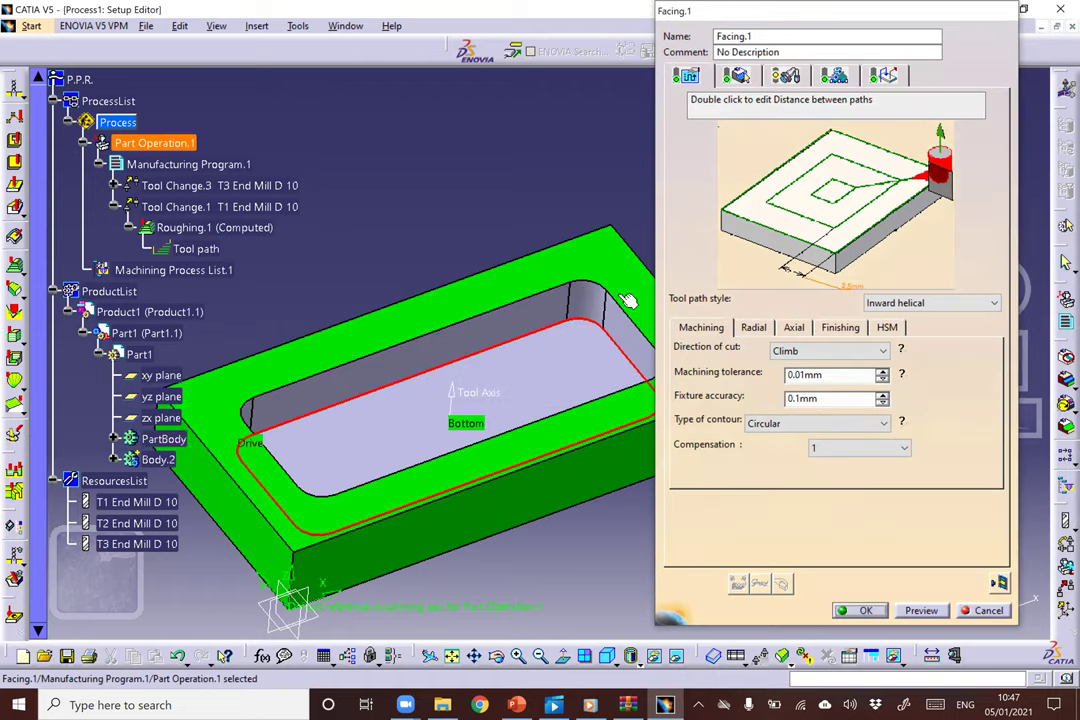
Replay the tool path of the T3 End Mill tool change as a video simulation on block stock and close the replay.
{"action": "right_click", "coordinate": [190, 189]}
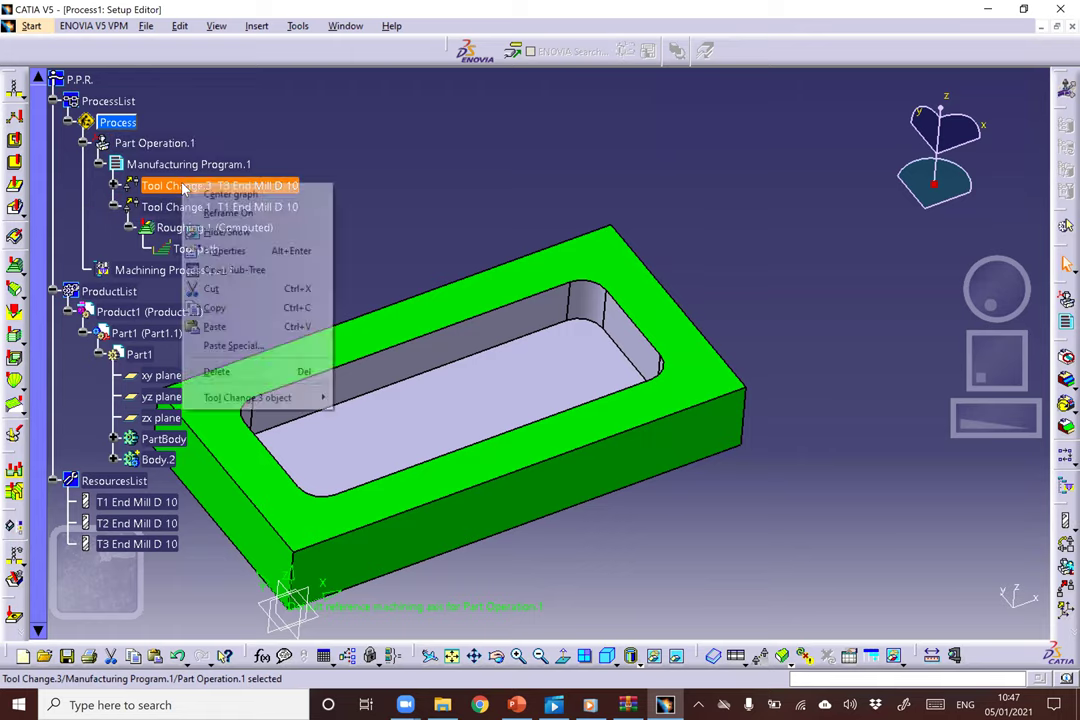
{"action": "mouse_move", "coordinate": [328, 398]}
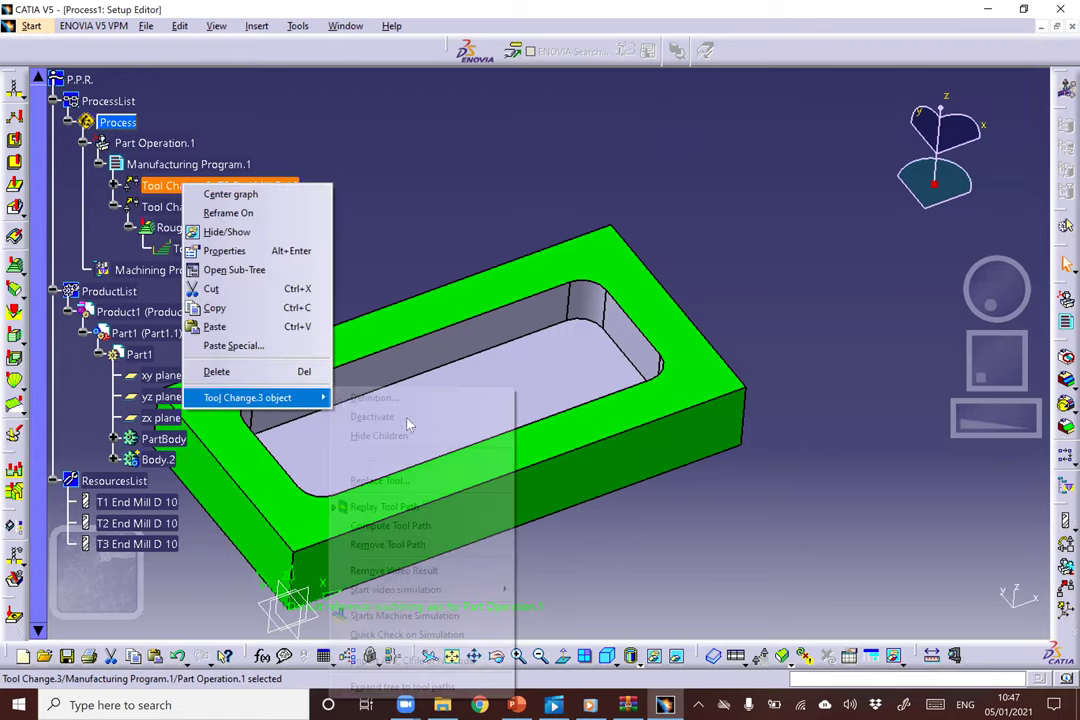
{"action": "left_click", "coordinate": [430, 507]}
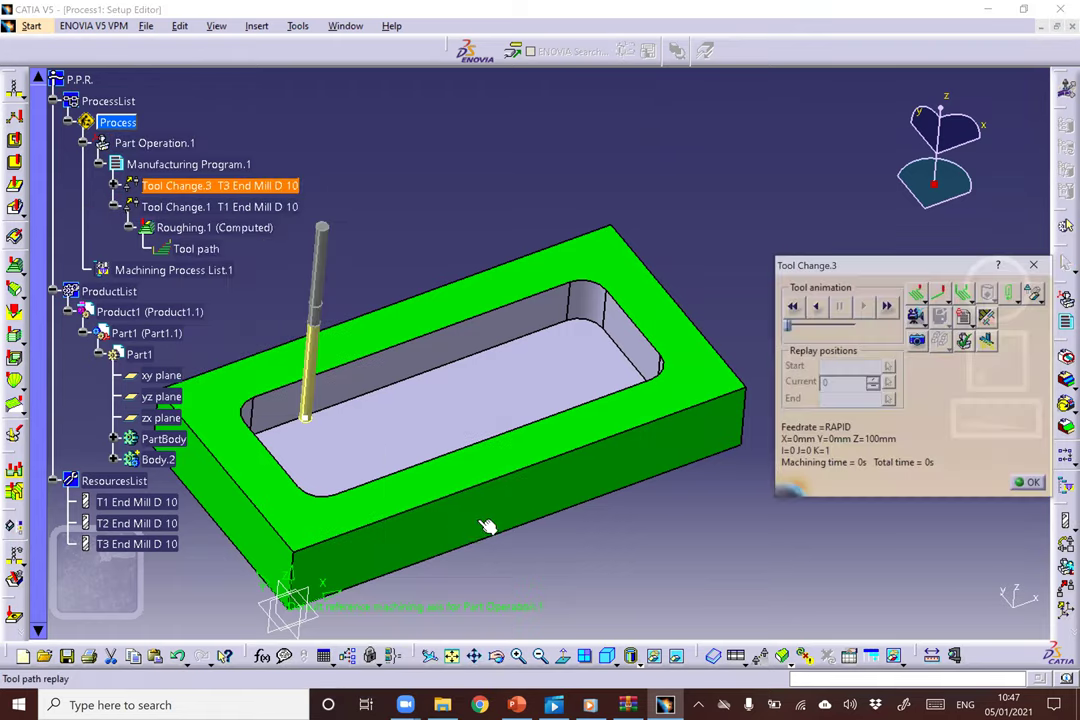
{"action": "left_click", "coordinate": [916, 314]}
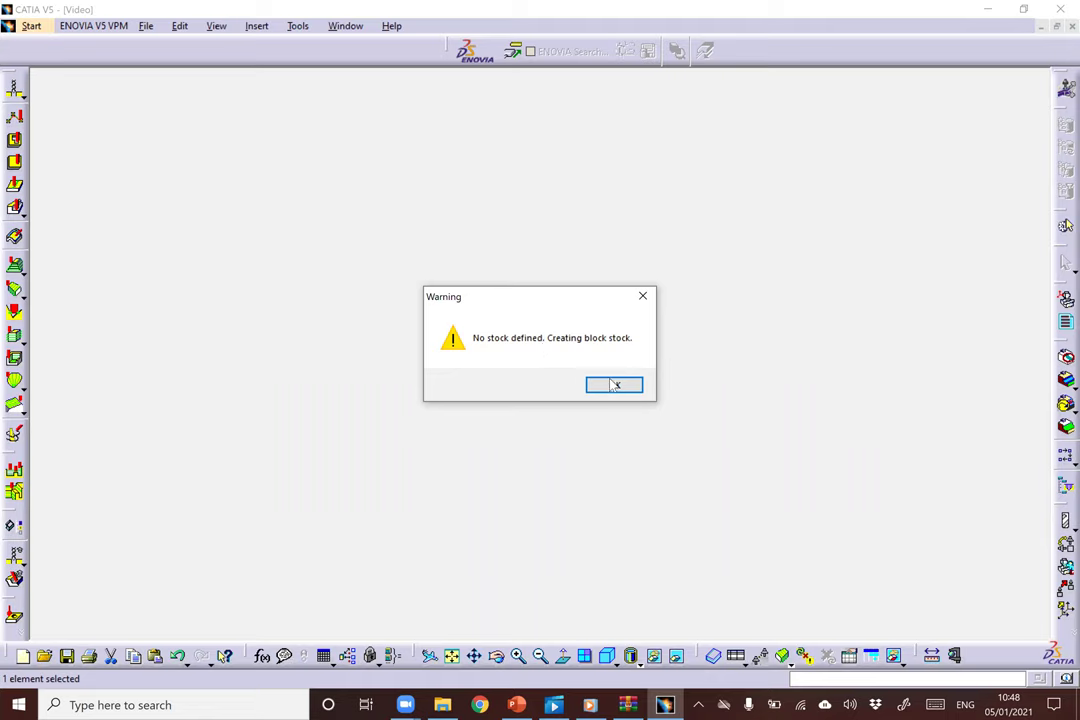
{"action": "left_click", "coordinate": [615, 385]}
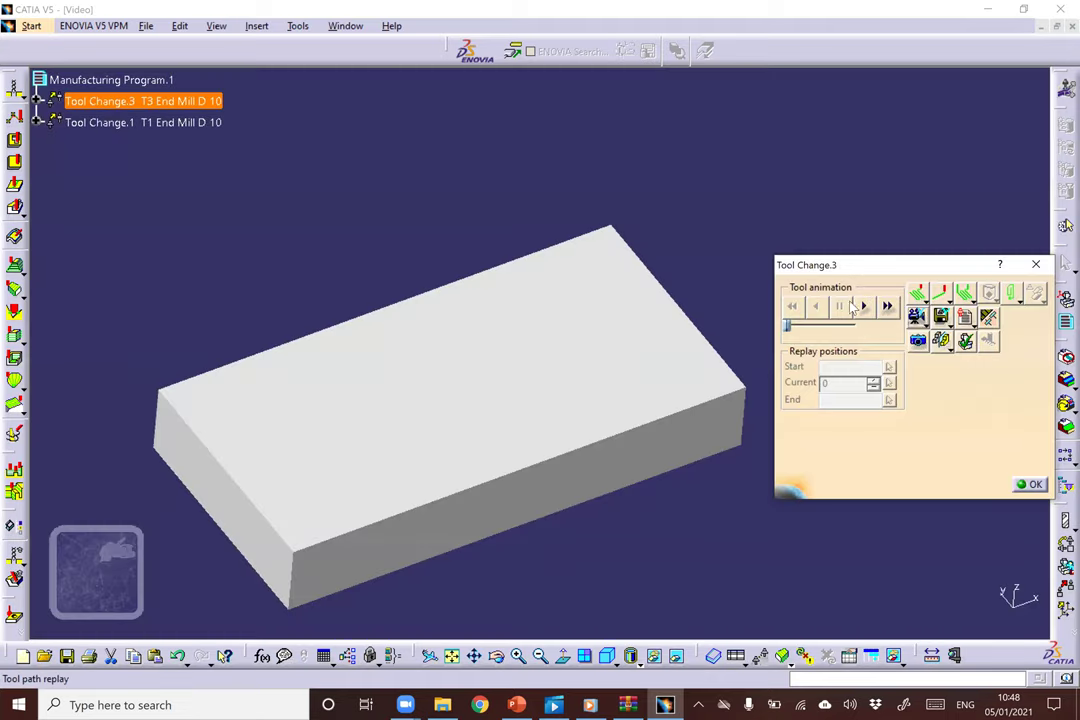
{"action": "left_click", "coordinate": [865, 307]}
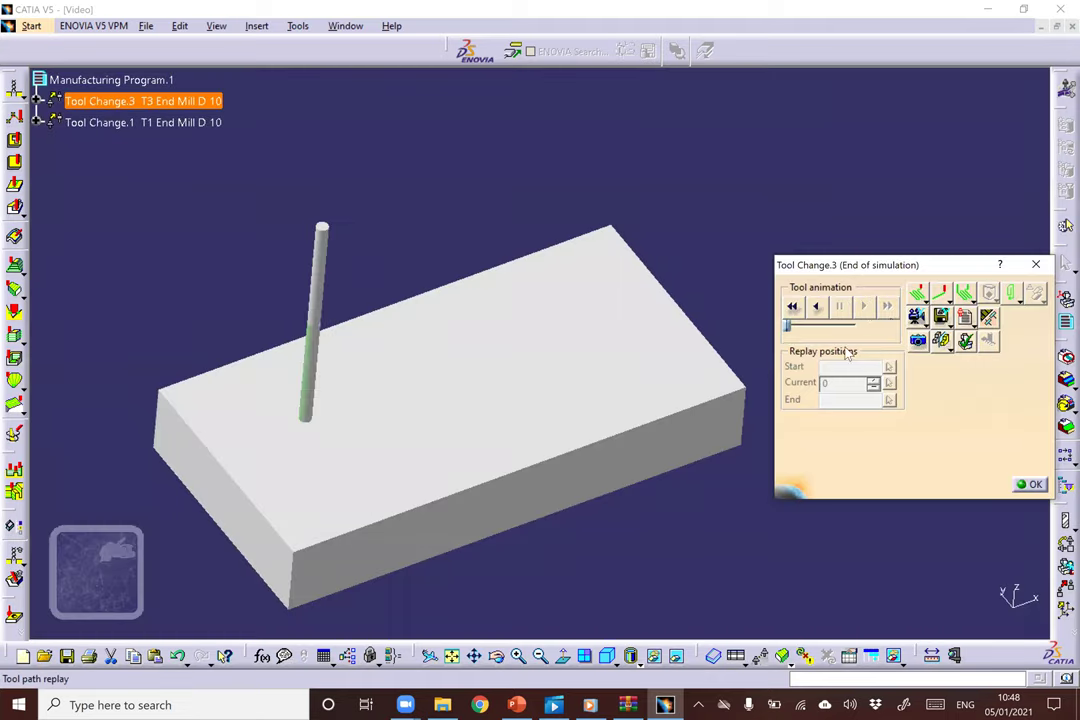
{"action": "left_click", "coordinate": [1036, 266]}
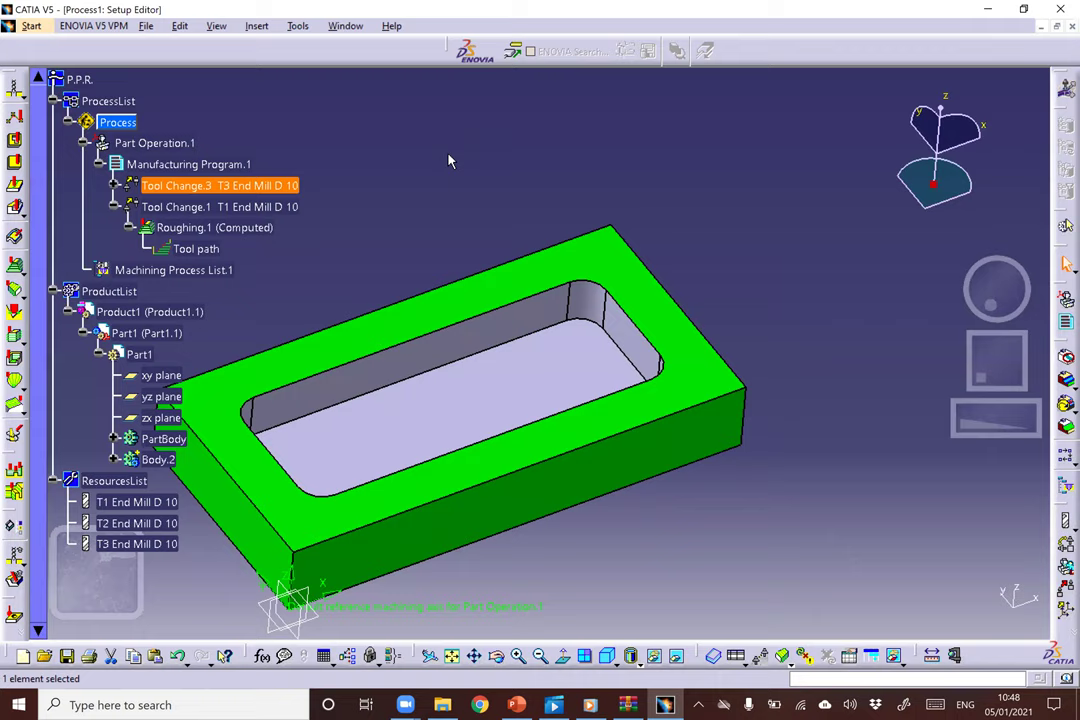
Activate Part1's PartBody for editing in the Part Design workbench.
{"action": "middle_click_drag", "start_coordinate": [429, 291], "coordinate": [463, 280]}
{"action": "middle_click_drag", "start_coordinate": [559, 249], "coordinate": [559, 255]}
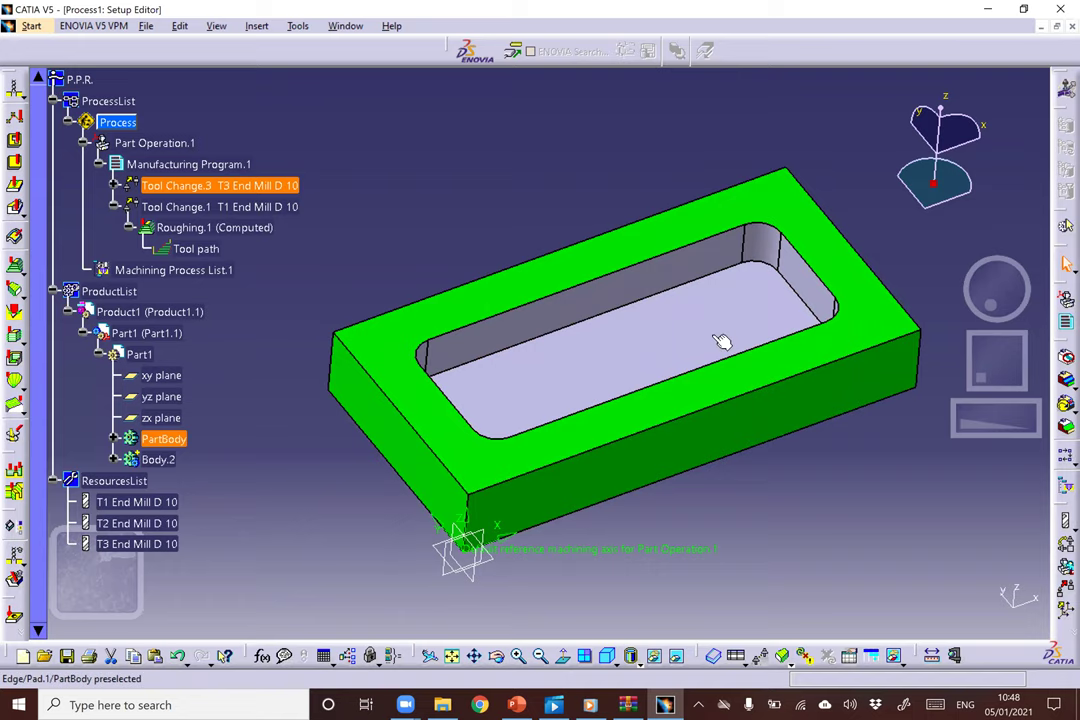
{"action": "middle_click_drag", "start_coordinate": [692, 432], "coordinate": [704, 366]}
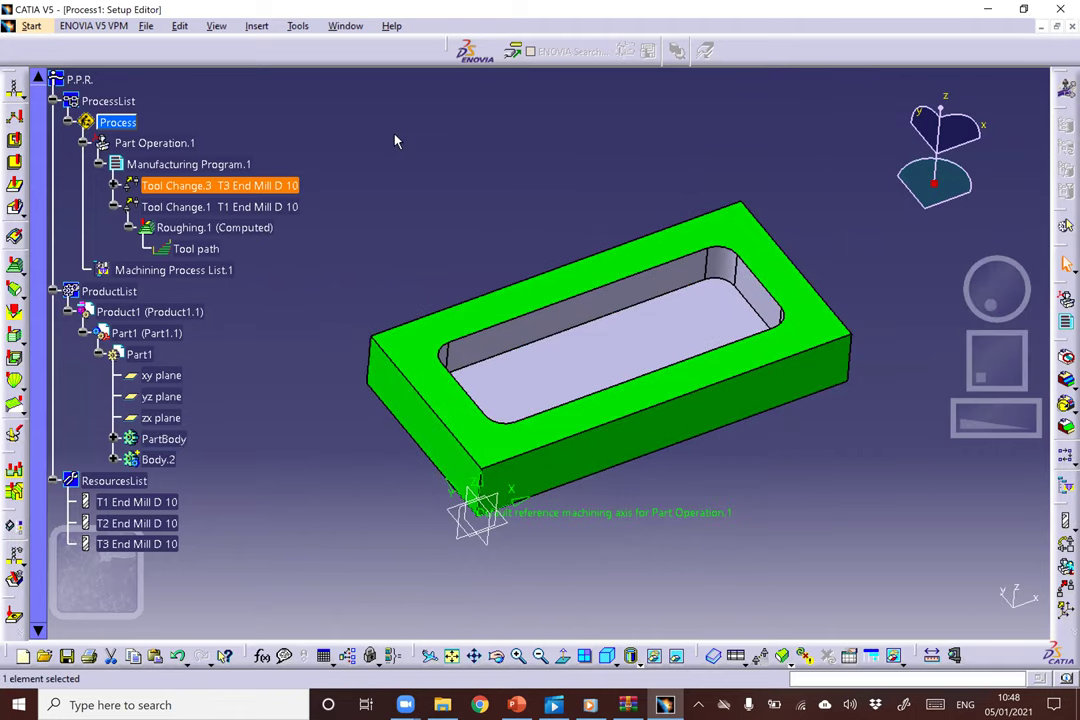
{"action": "left_click", "coordinate": [592, 315]}
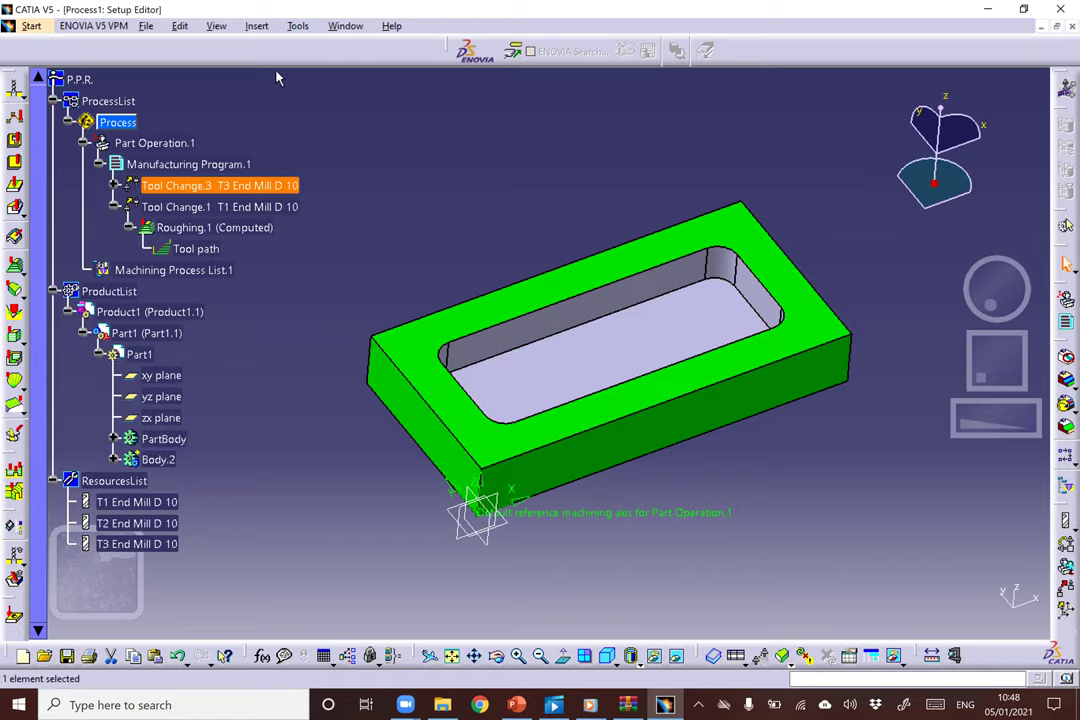
{"action": "left_click", "coordinate": [113, 440]}
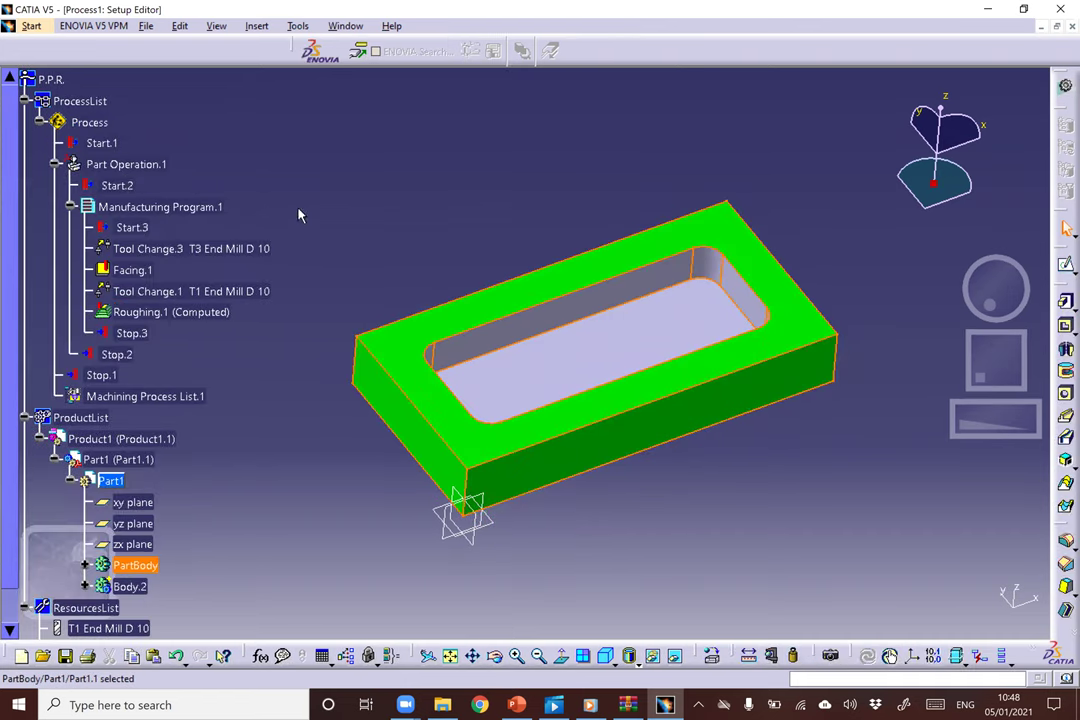
Try to apply a 5 mm edge fillet to the edge between the pocket's wall and floor.
{"action": "left_click", "coordinate": [680, 232]}
{"action": "left_click", "coordinate": [805, 494]}
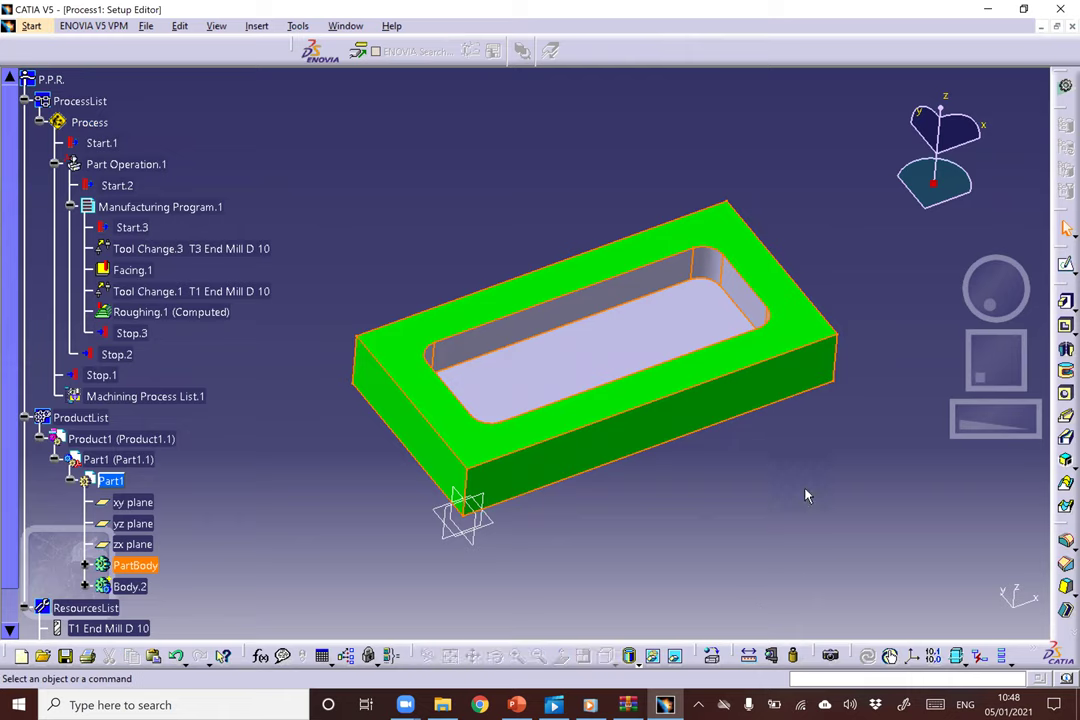
{"action": "left_click", "coordinate": [609, 316]}
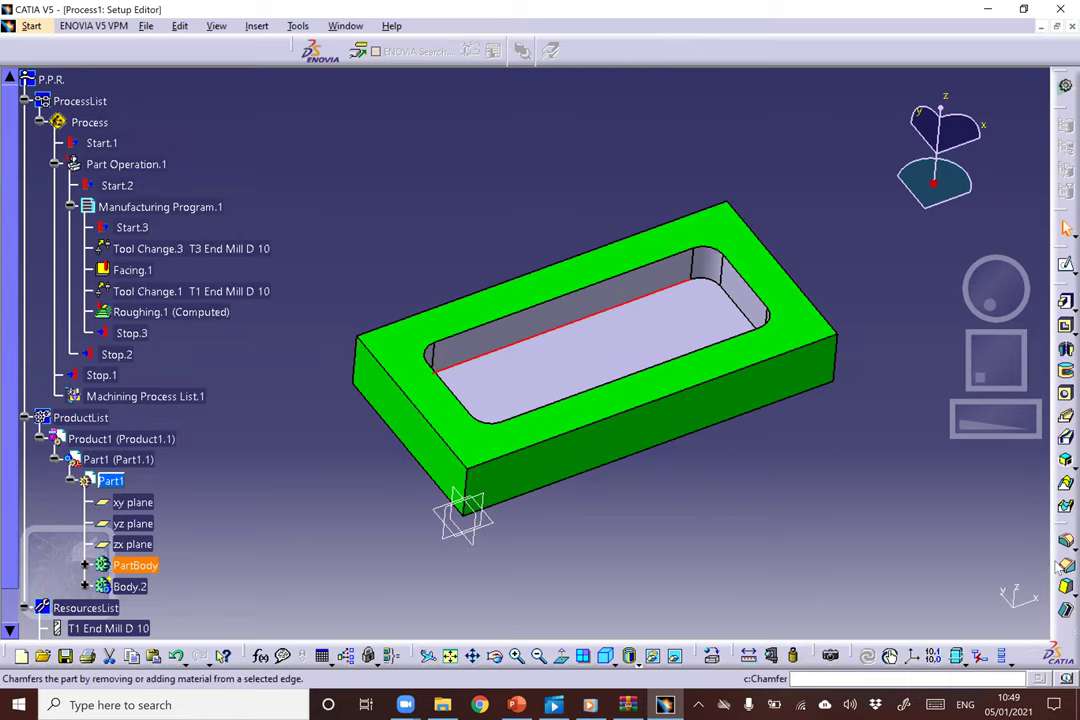
{"action": "left_click", "coordinate": [1060, 544]}
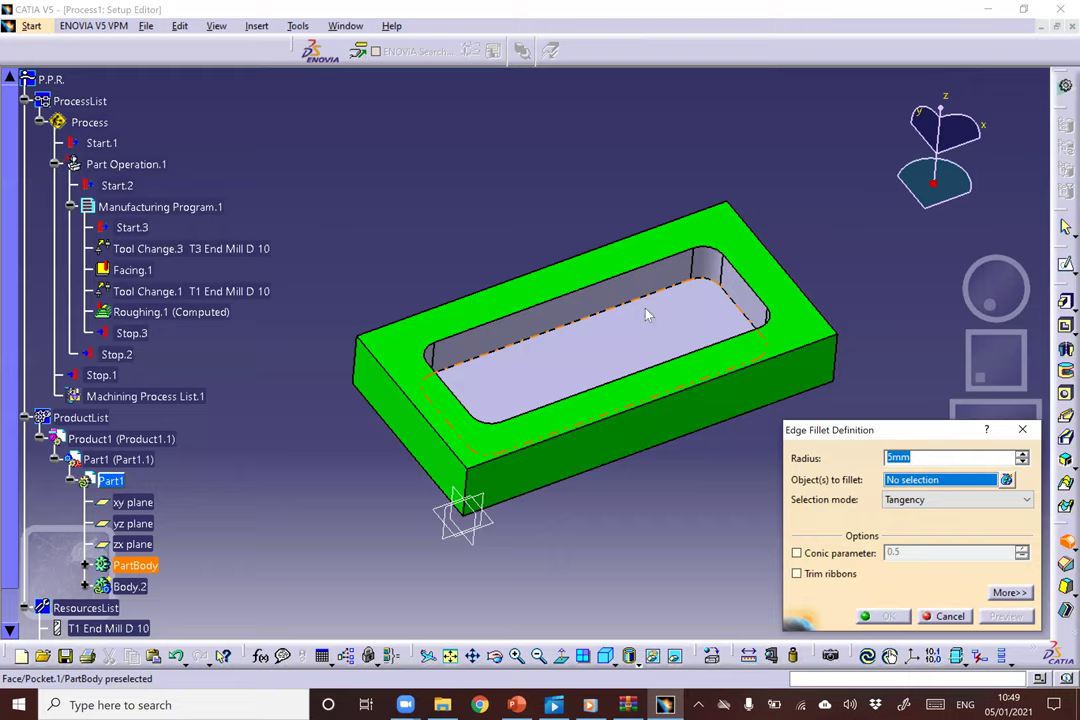
{"action": "left_click", "coordinate": [667, 383]}
{"action": "left_click", "coordinate": [648, 384]}
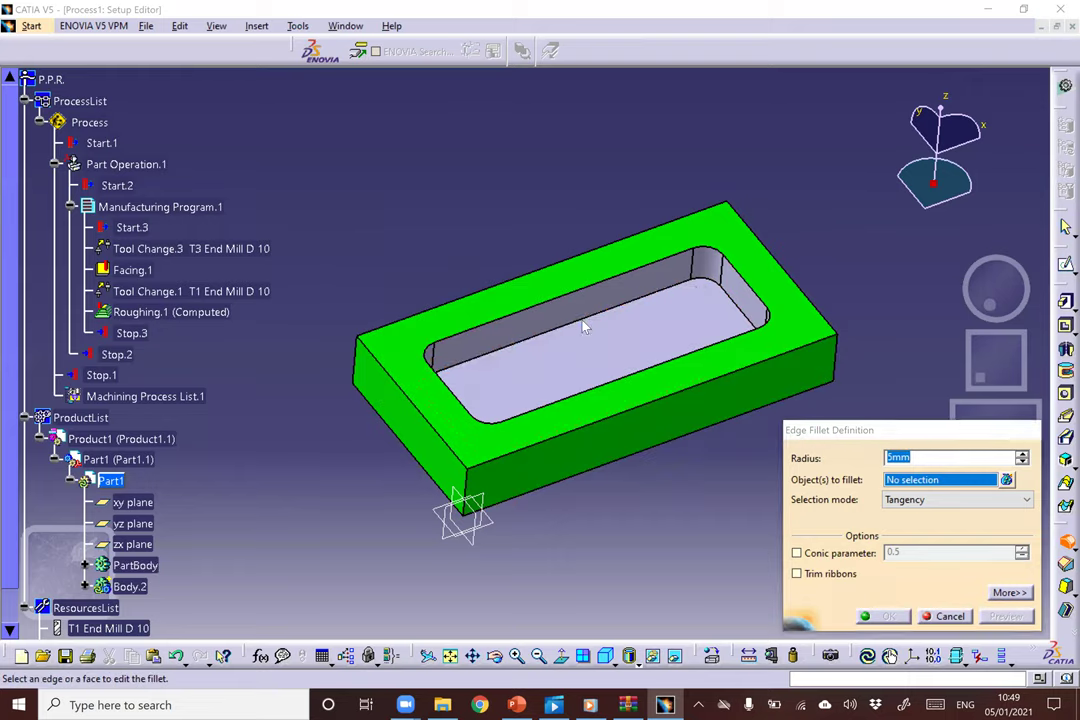
{"action": "left_click", "coordinate": [585, 328]}
{"action": "left_click", "coordinate": [651, 381]}
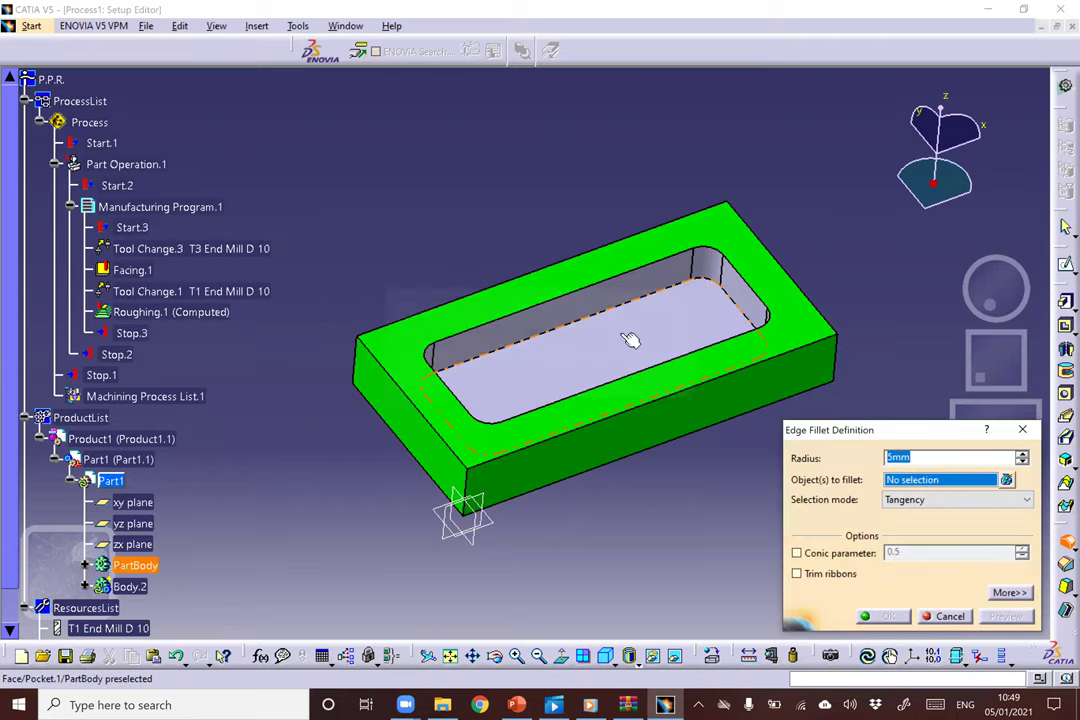
{"action": "left_click", "coordinate": [609, 316]}
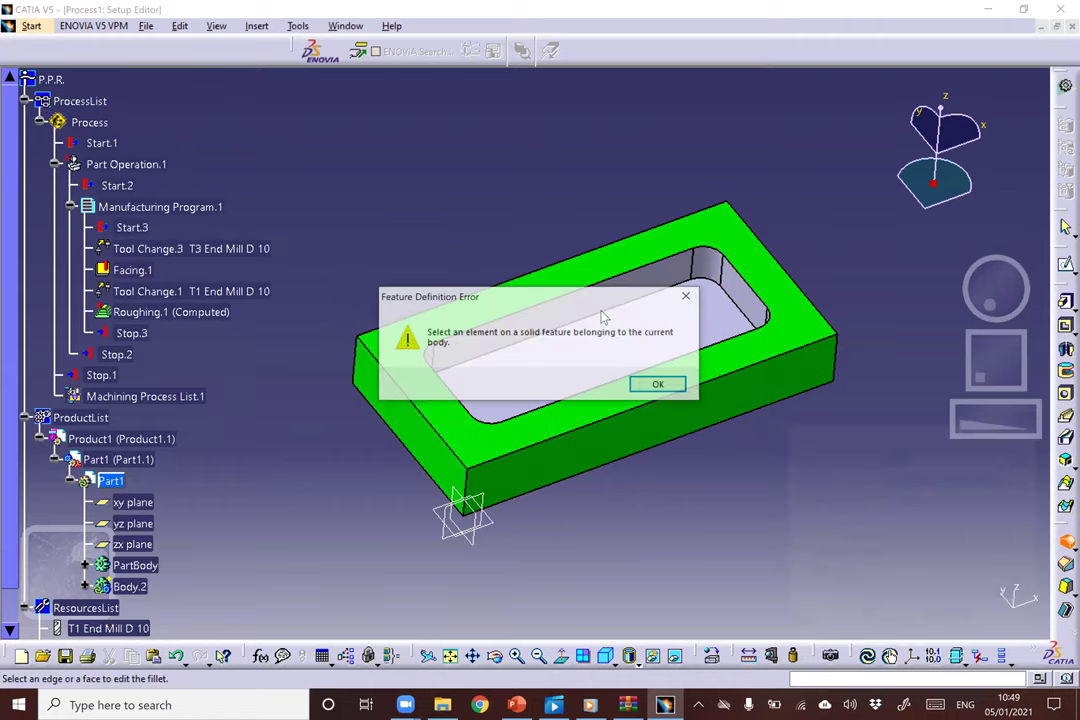
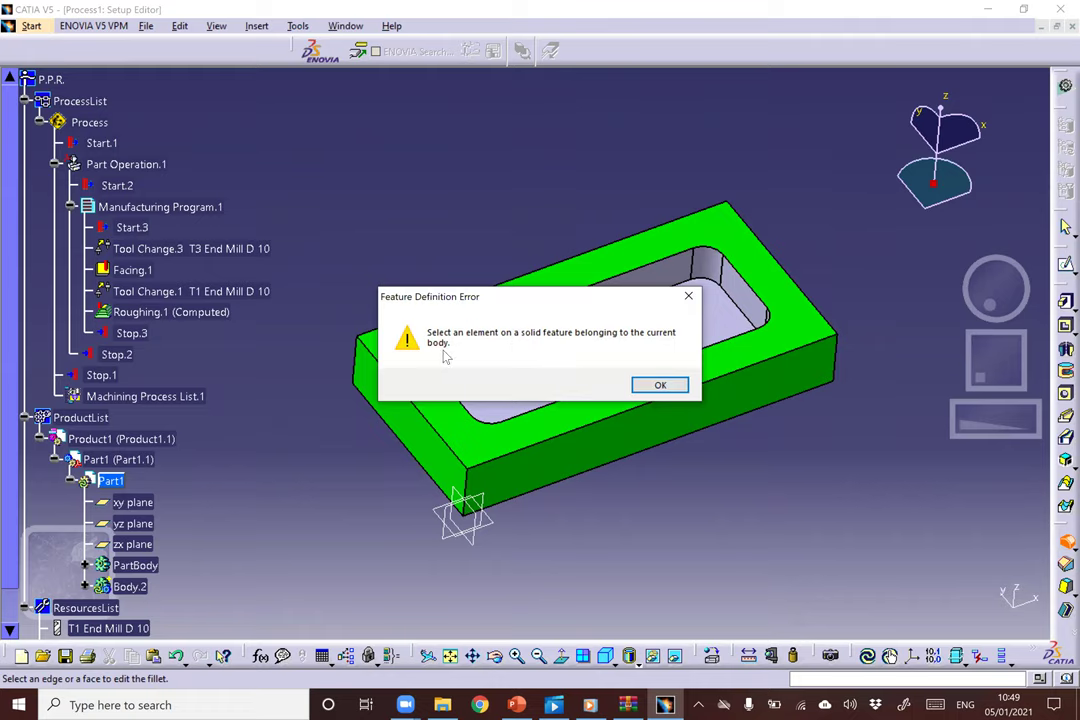
{"action": "left_click", "coordinate": [660, 386]}
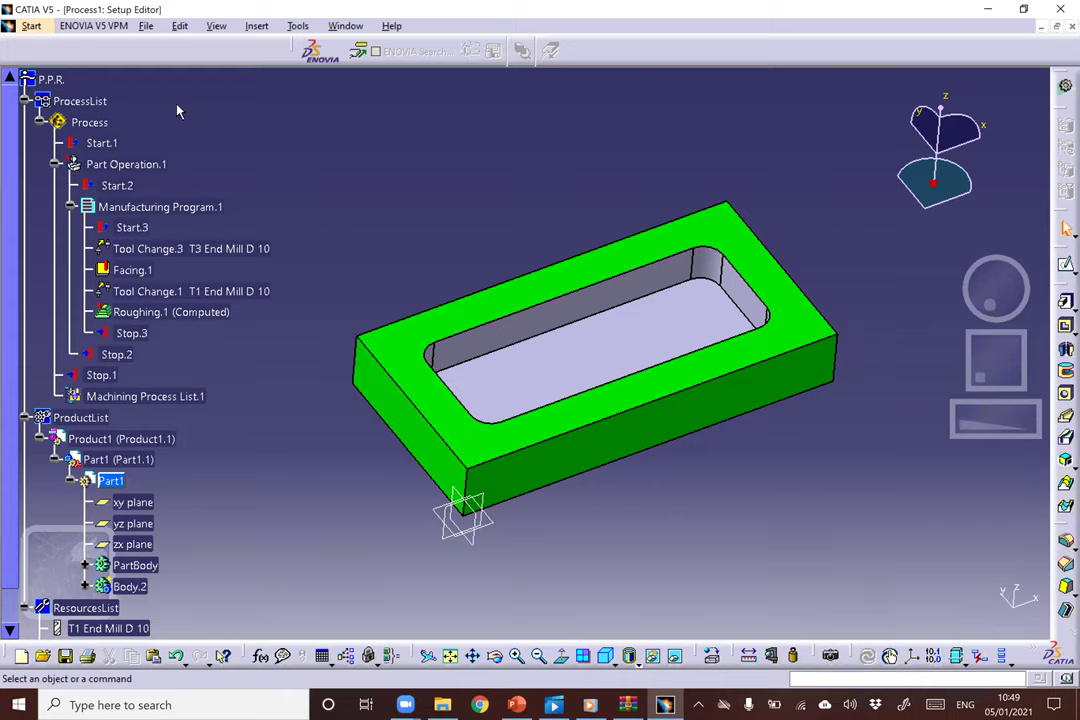
Create a new part in the Part Design workbench with the default name and hybrid design enabled.
{"action": "left_click", "coordinate": [146, 26]}
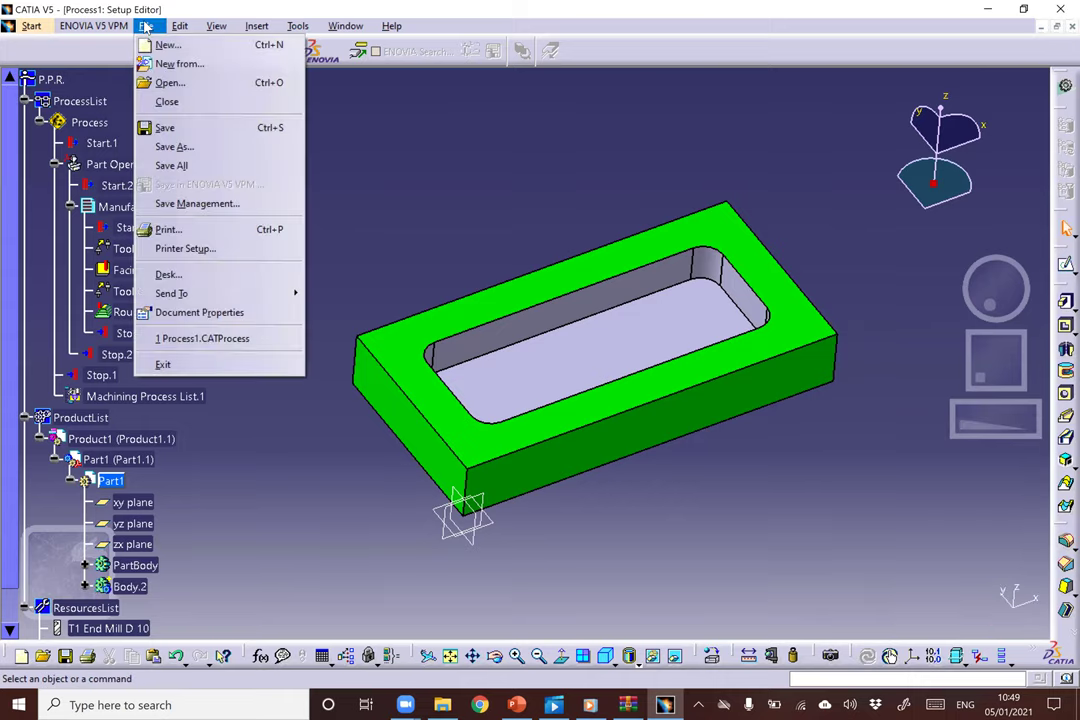
{"action": "mouse_move", "coordinate": [21, 29]}
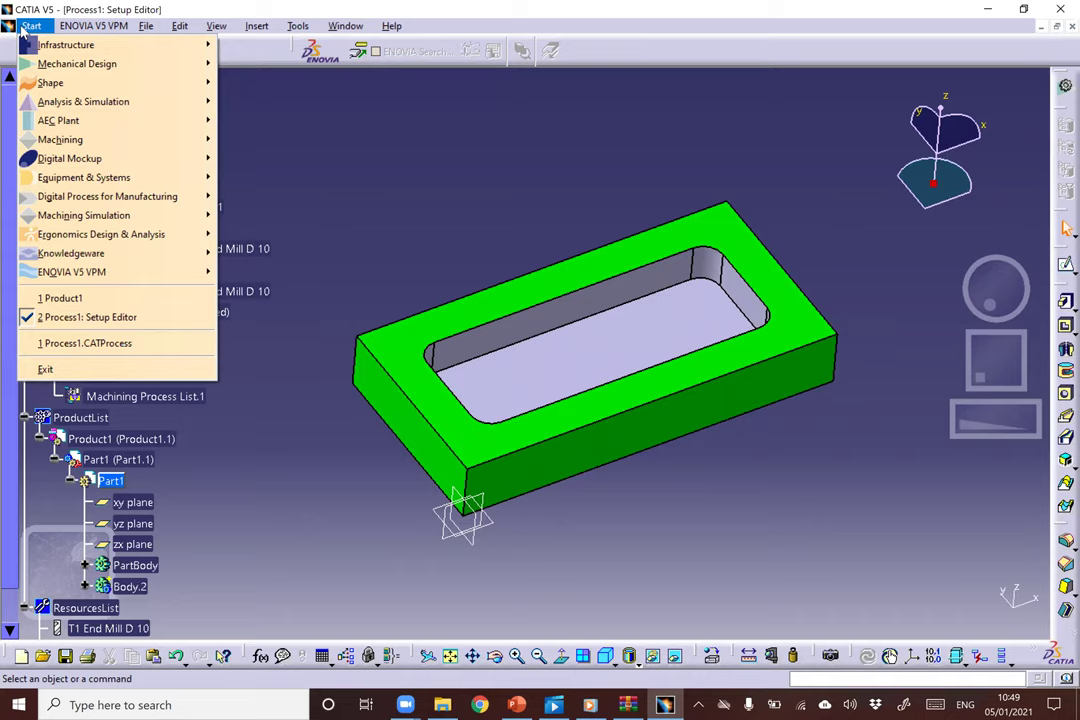
{"action": "mouse_move", "coordinate": [113, 63]}
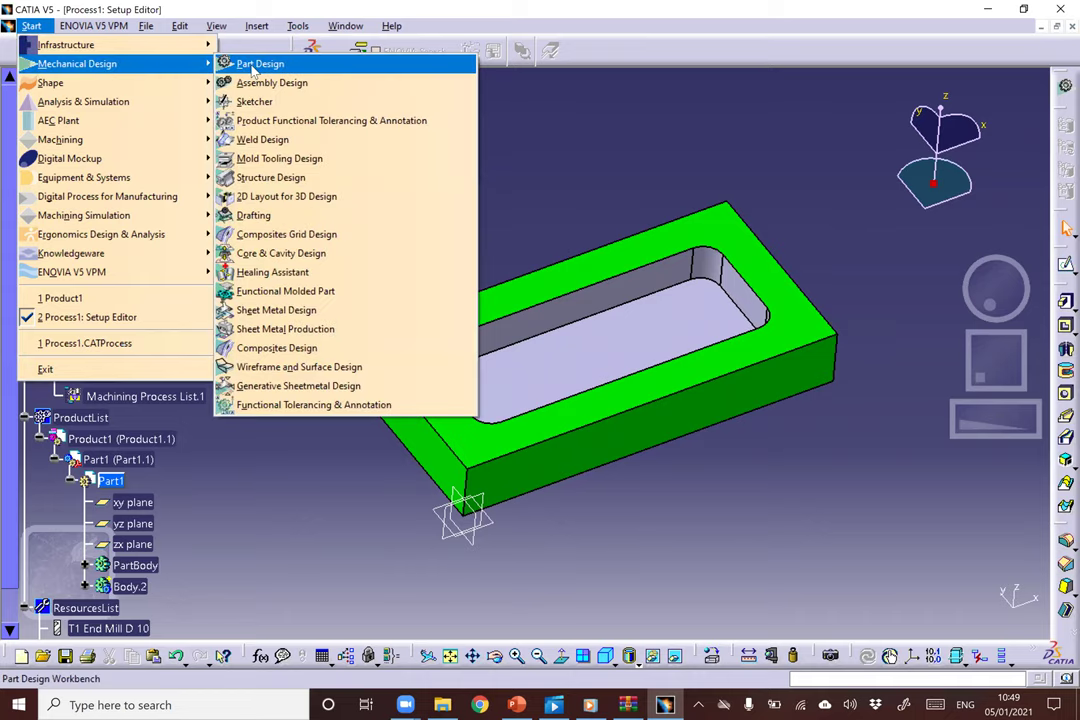
{"action": "left_click", "coordinate": [256, 64]}
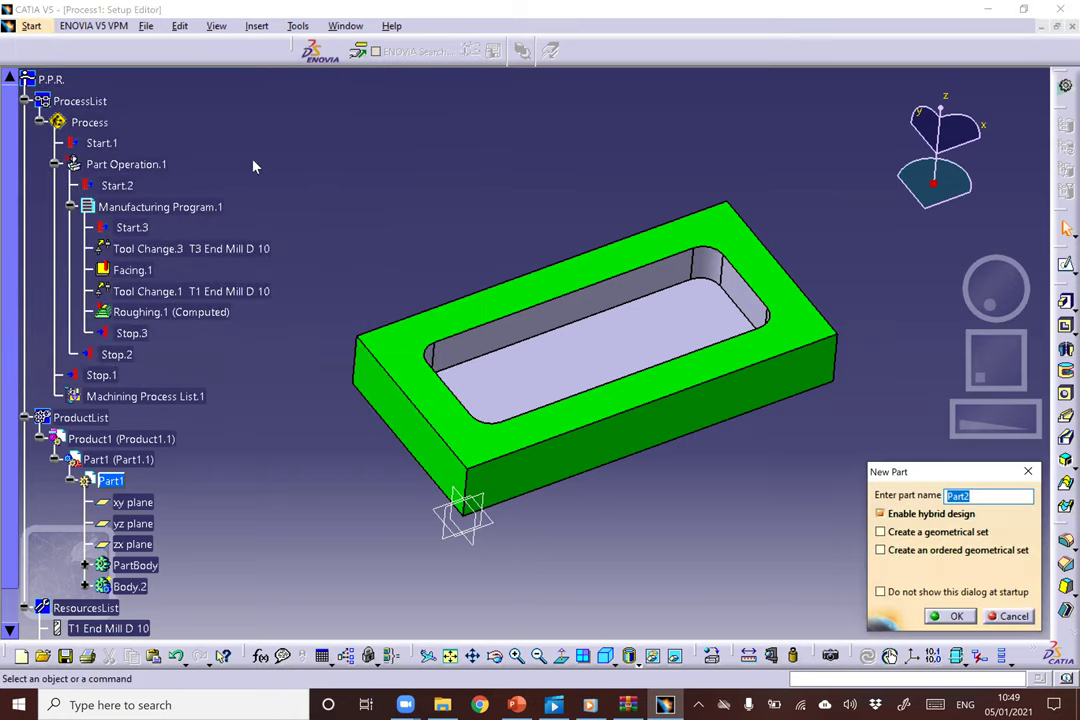
{"action": "left_click", "coordinate": [945, 616]}
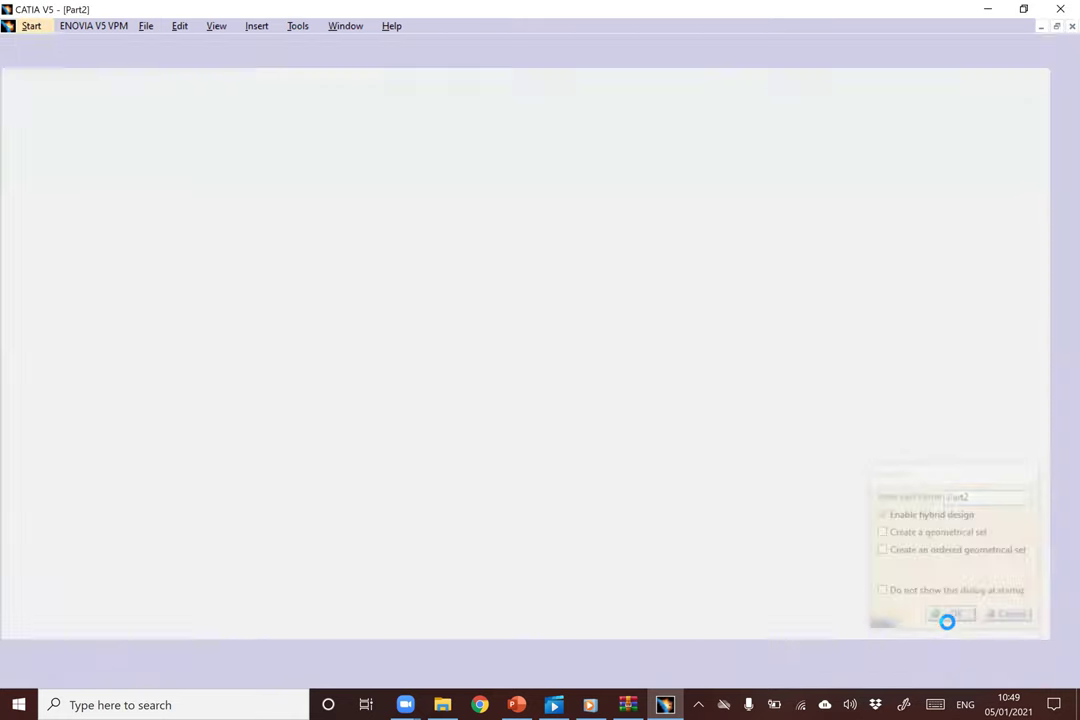
Sketch a rectangle of about 160 by 80 mm on the xy plane, with one corner at the origin.
{"action": "left_click", "coordinate": [552, 352]}
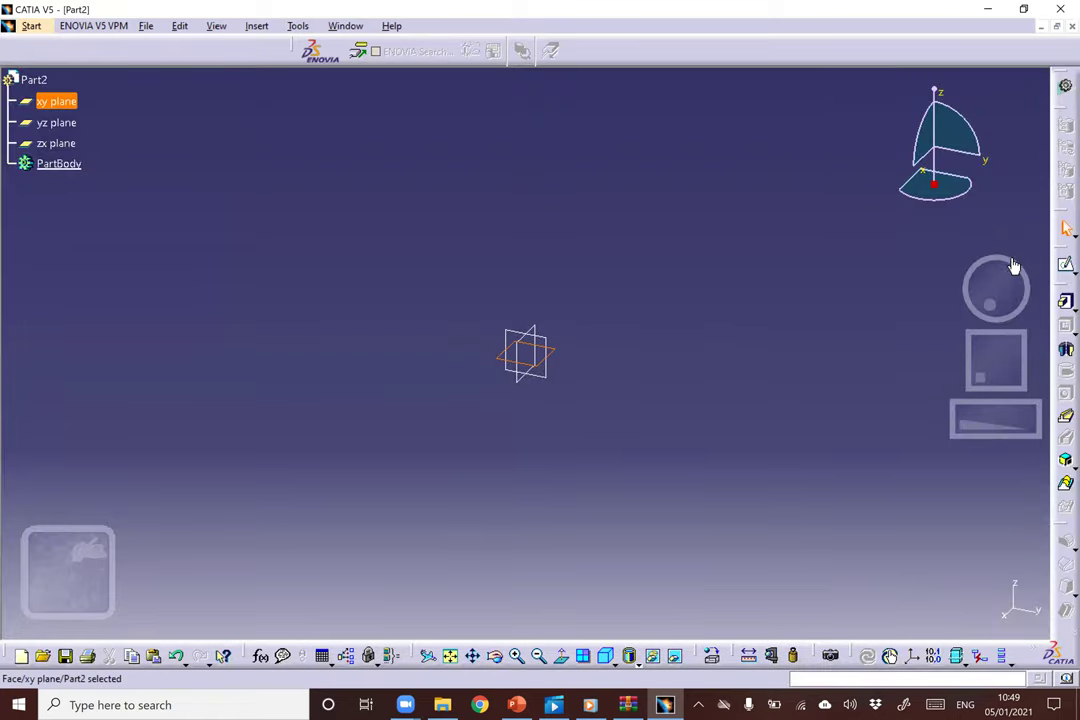
{"action": "left_click", "coordinate": [1062, 268]}
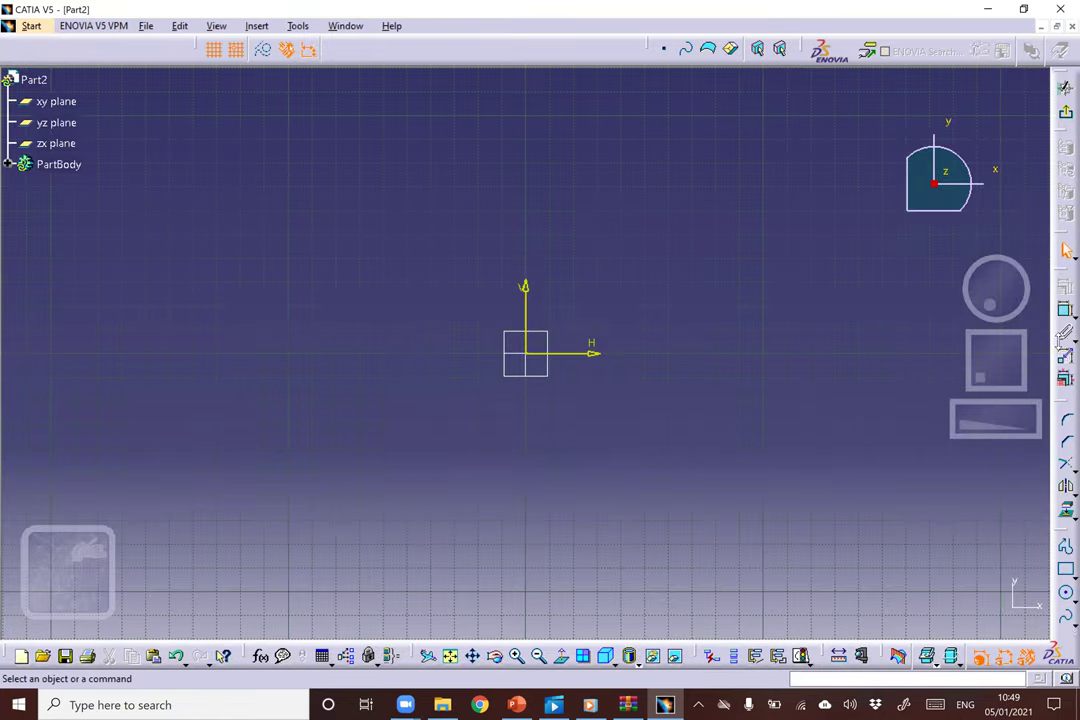
{"action": "left_click", "coordinate": [1066, 568]}
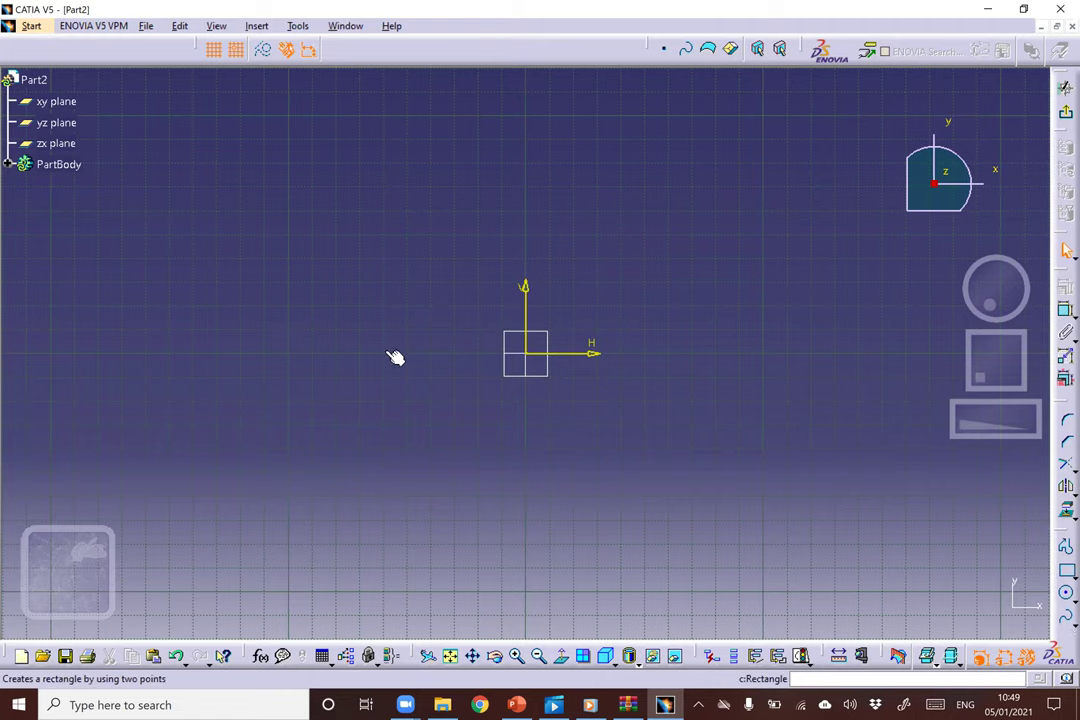
{"action": "left_click", "coordinate": [525, 164]}
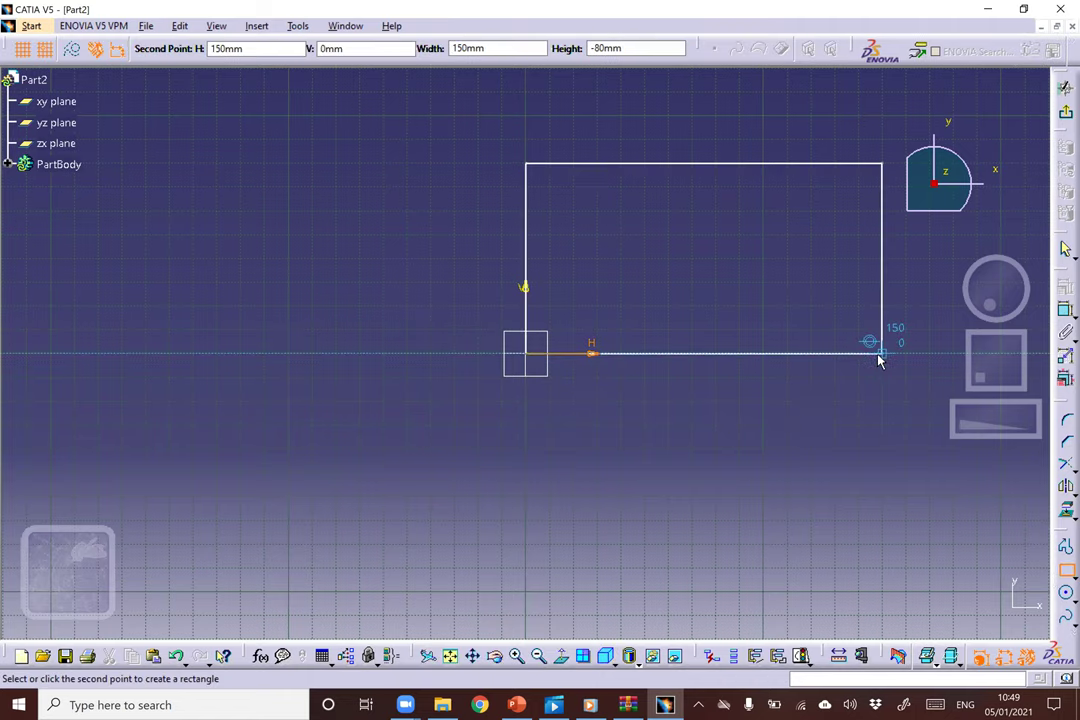
{"action": "left_click", "coordinate": [907, 351]}
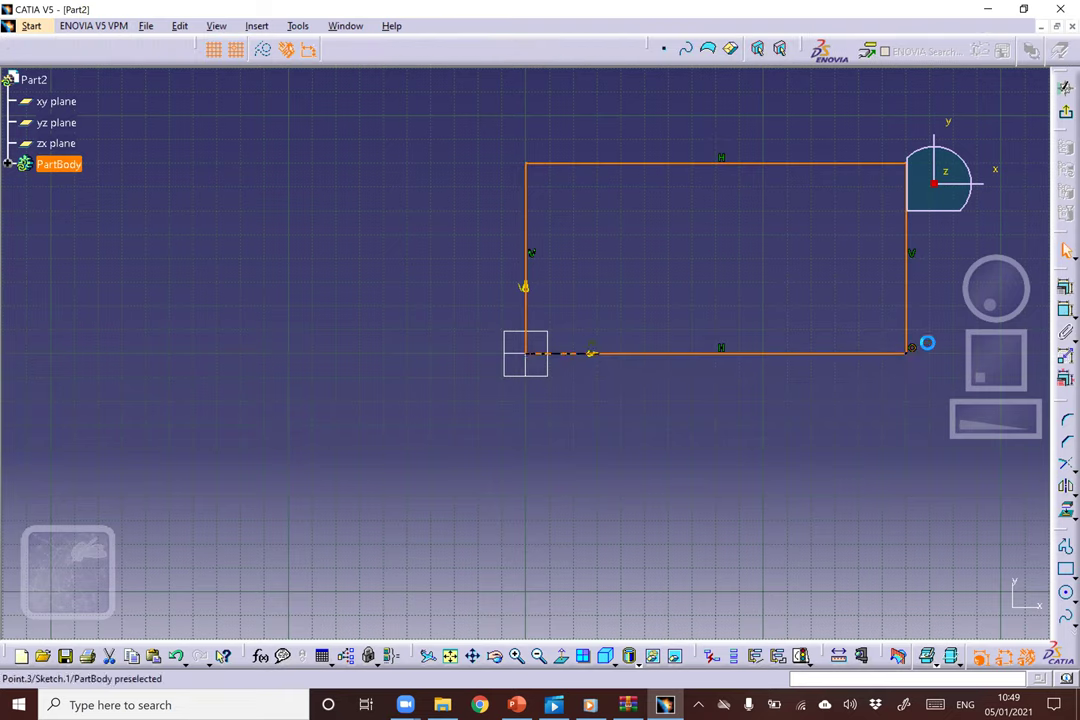
Dimension the rectangle's horizontal side on the H axis and set its length to 200 mm.
{"action": "left_click", "coordinate": [1065, 310]}
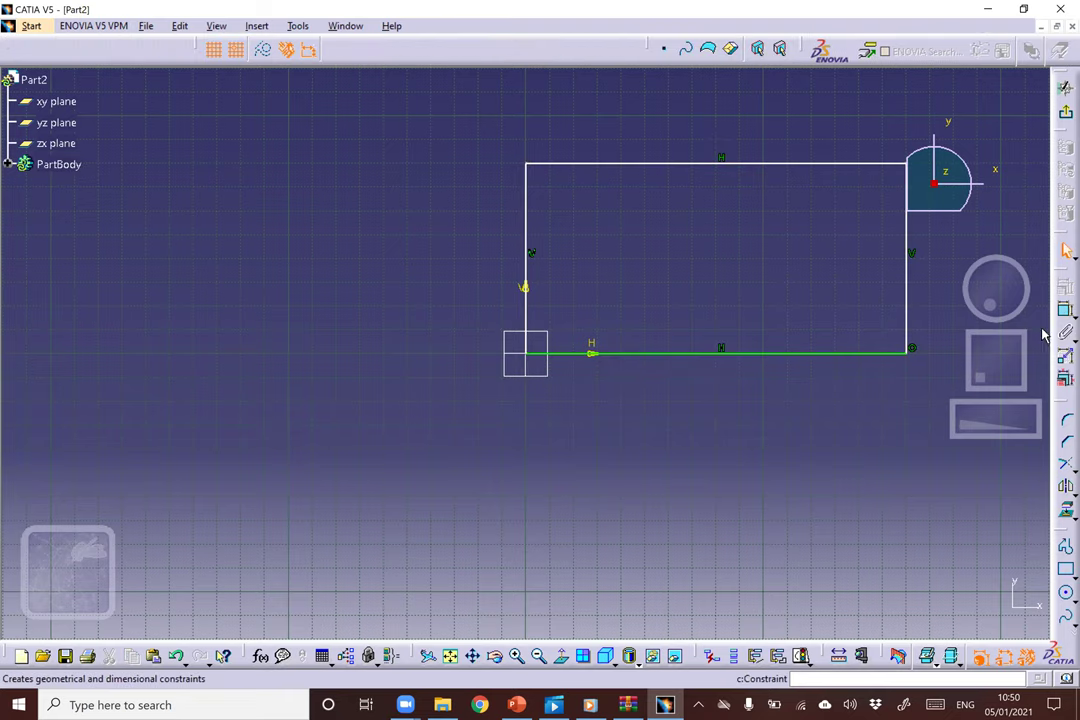
{"action": "left_click", "coordinate": [826, 358]}
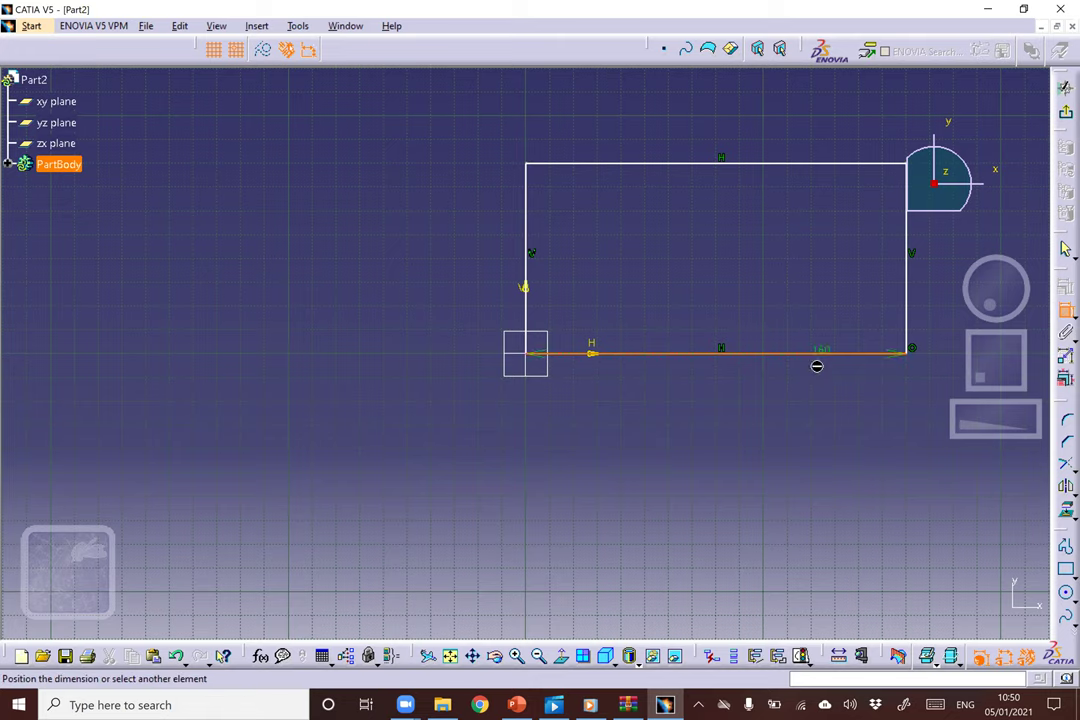
{"action": "double_click", "coordinate": [763, 466]}
{"action": "type", "text": "200"}
{"action": "key", "text": "Return"}
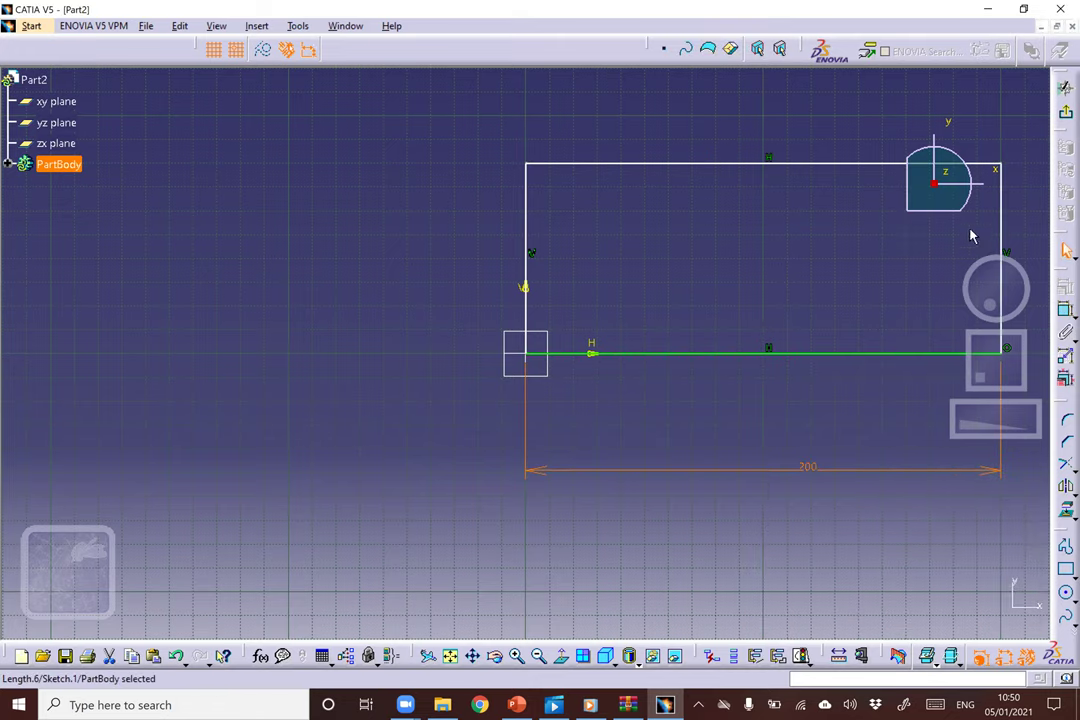
Dimension the rectangle's vertical side away from the origin and set its length to 100 mm.
{"action": "left_click", "coordinate": [1004, 226]}
{"action": "left_click", "coordinate": [1003, 100]}
{"action": "double_click", "coordinate": [1002, 97]}
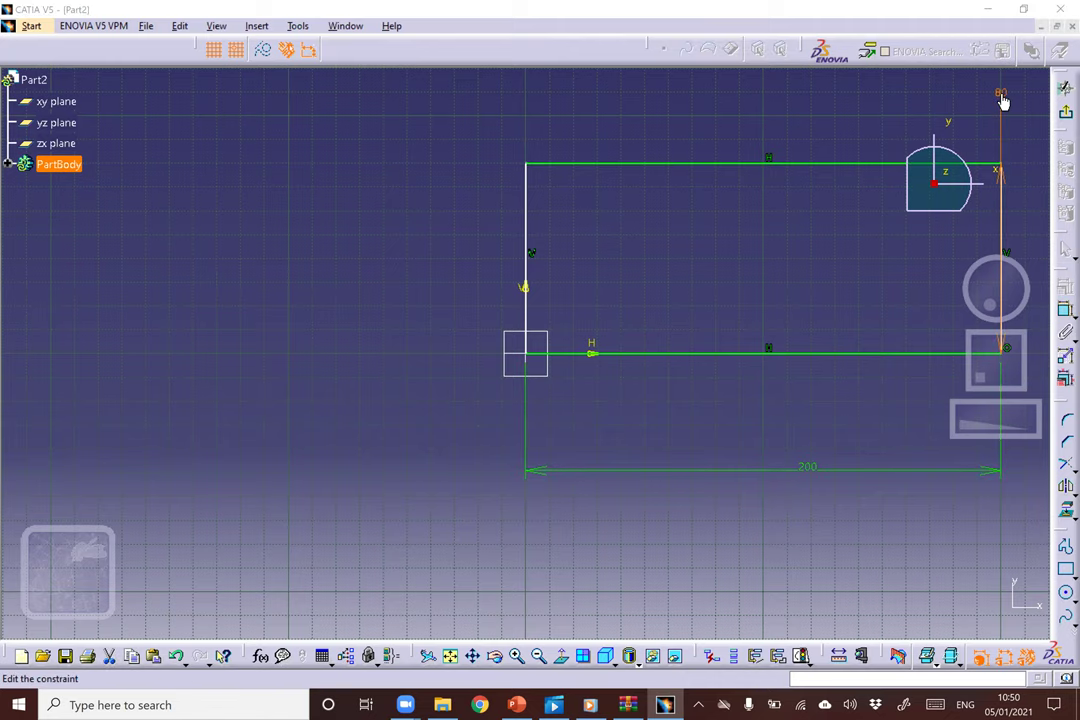
{"action": "type", "text": "100mm"}
{"action": "key", "text": "Return"}
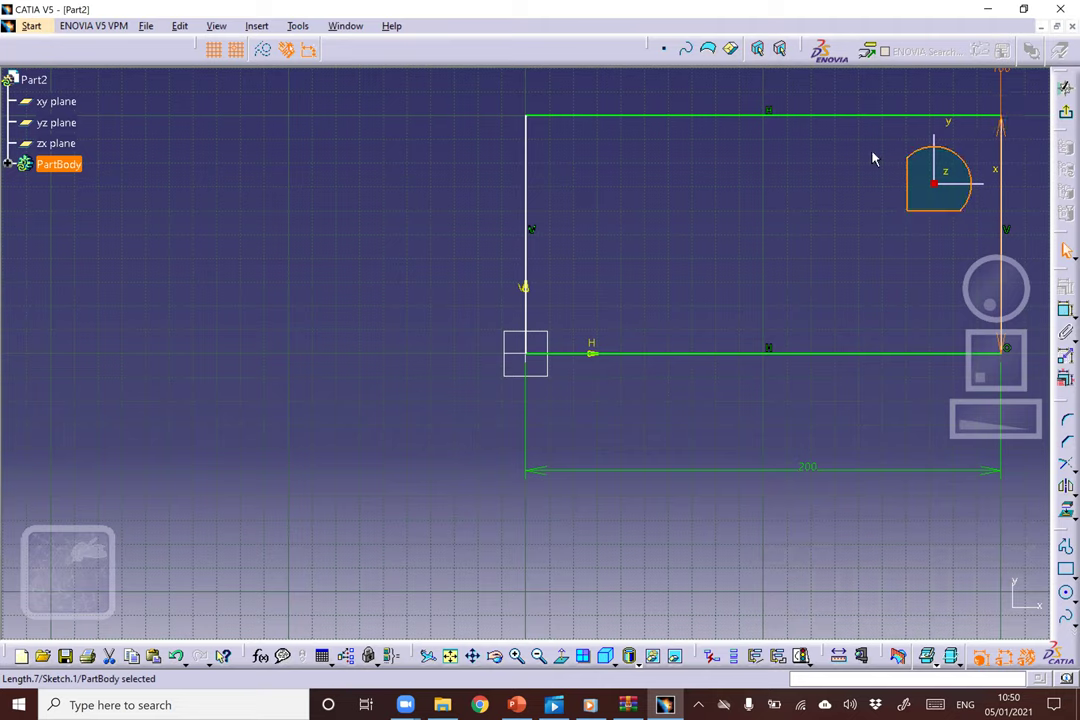
Move the rectangle's undimensioned vertical side away from the V axis and constrain it coincident with that axis.
{"action": "left_click_drag", "start_coordinate": [535, 253], "coordinate": [260, 218]}
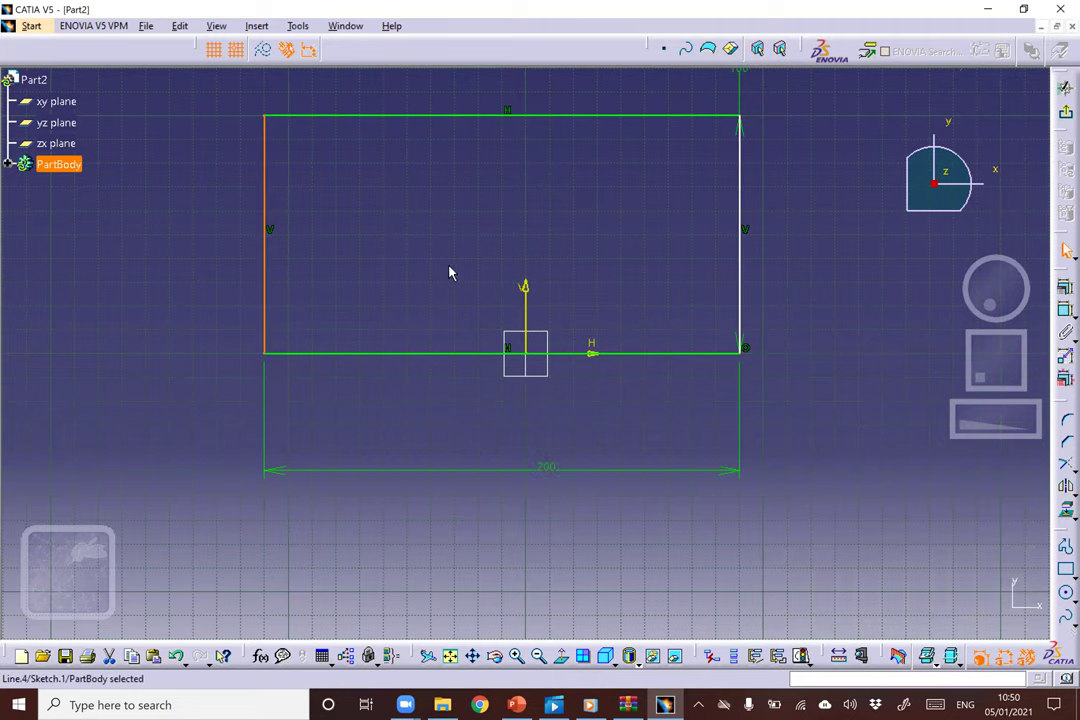
{"action": "left_click", "coordinate": [525, 290], "text": "ctrl"}
{"action": "left_click", "coordinate": [1064, 309]}
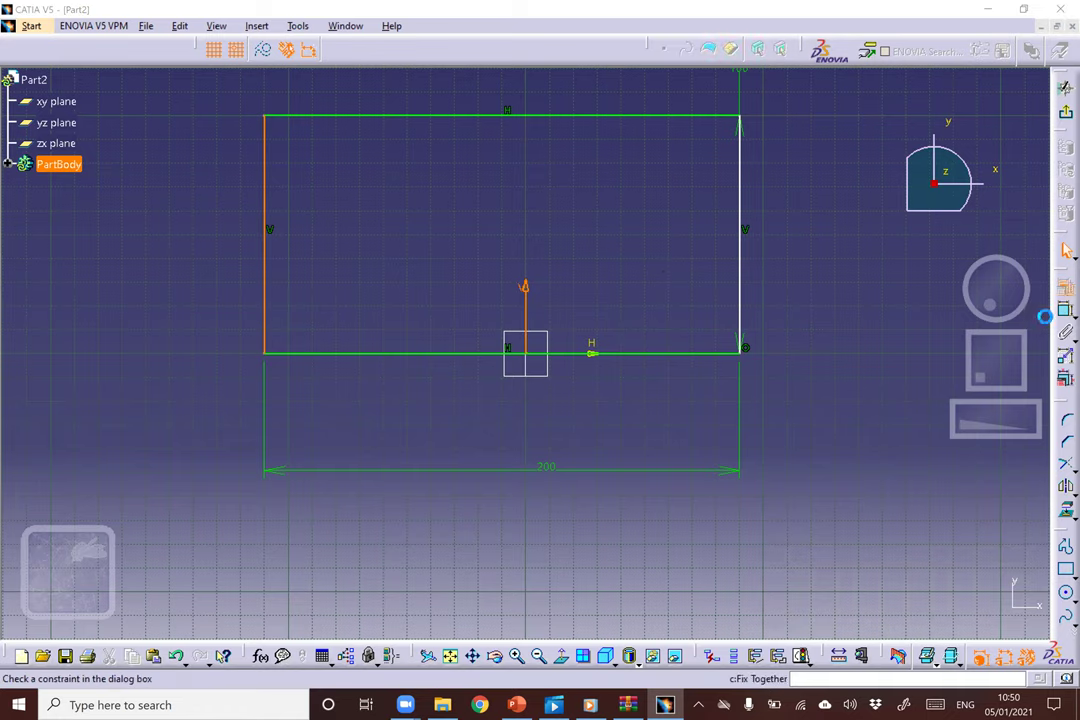
{"action": "left_click", "coordinate": [963, 464]}
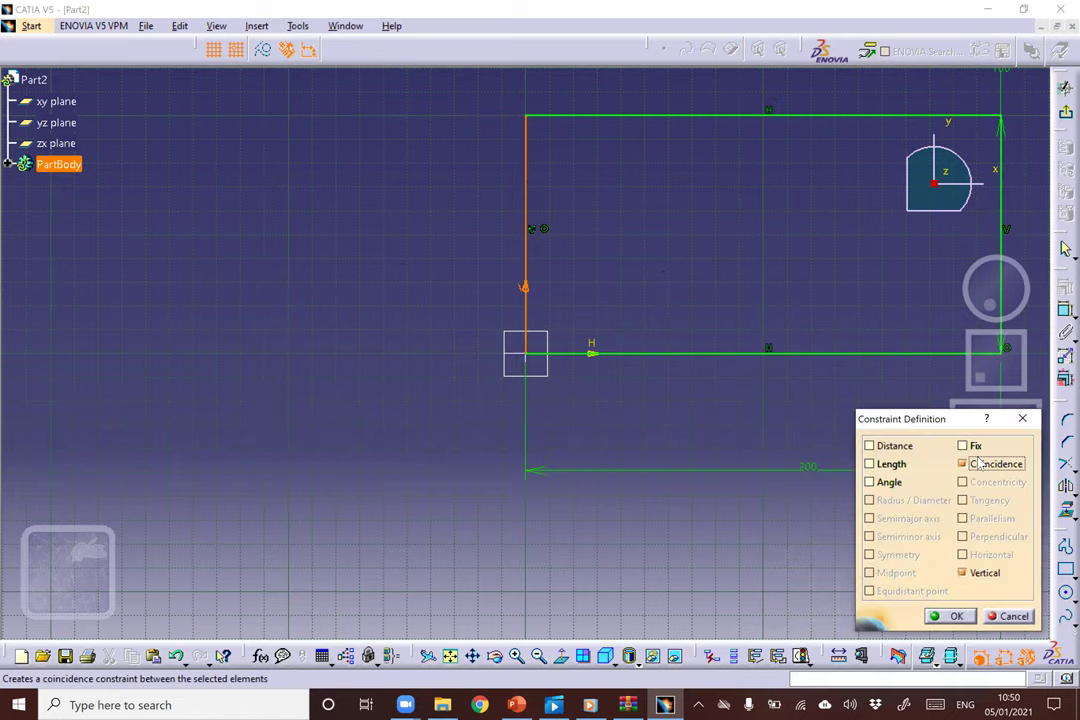
{"action": "left_click", "coordinate": [957, 616]}
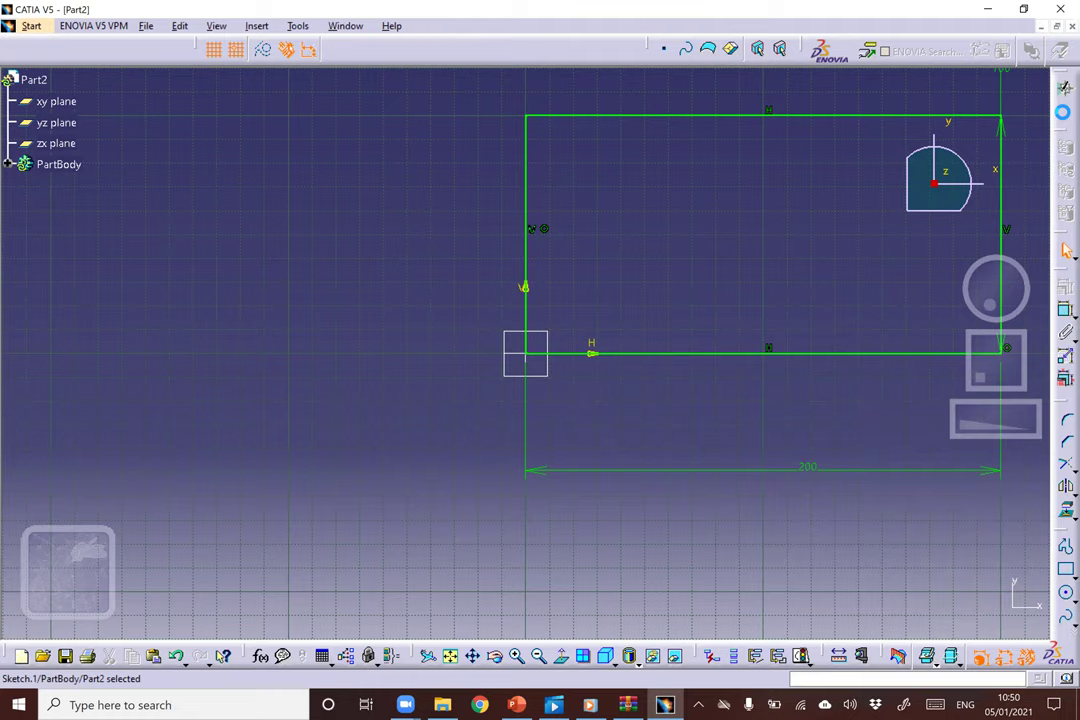
Leave the sketch and extrude the rectangle into a pad 30 mm thick.
{"action": "left_click", "coordinate": [1065, 88]}
{"action": "left_click", "coordinate": [1065, 302]}
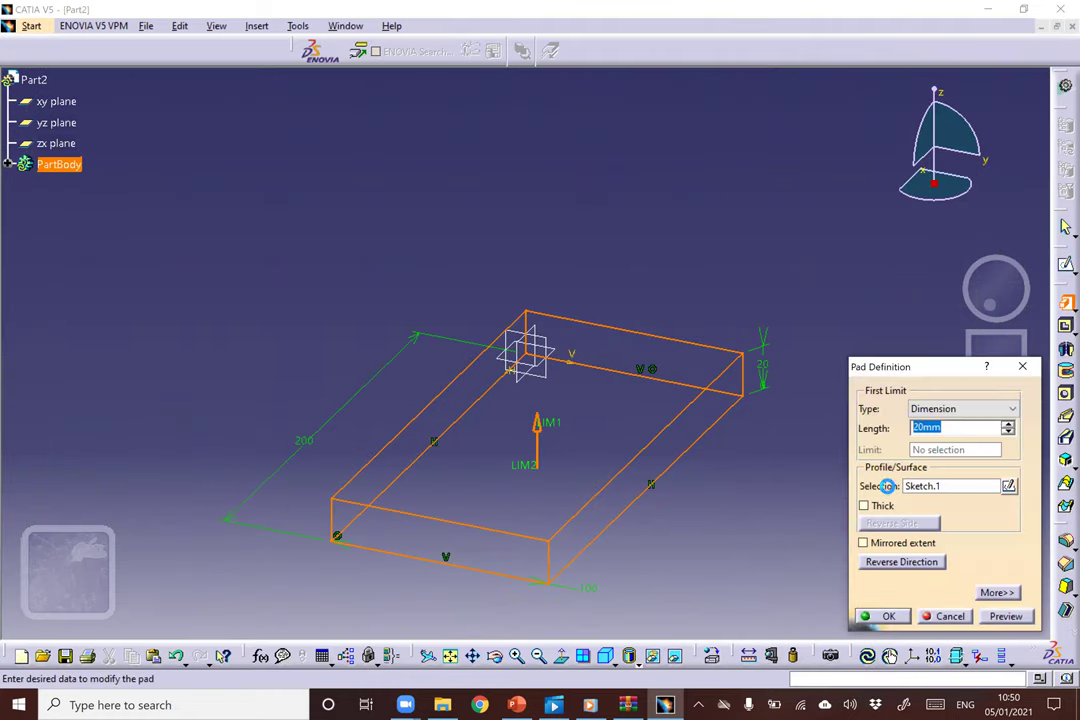
{"action": "key", "text": "Return"}
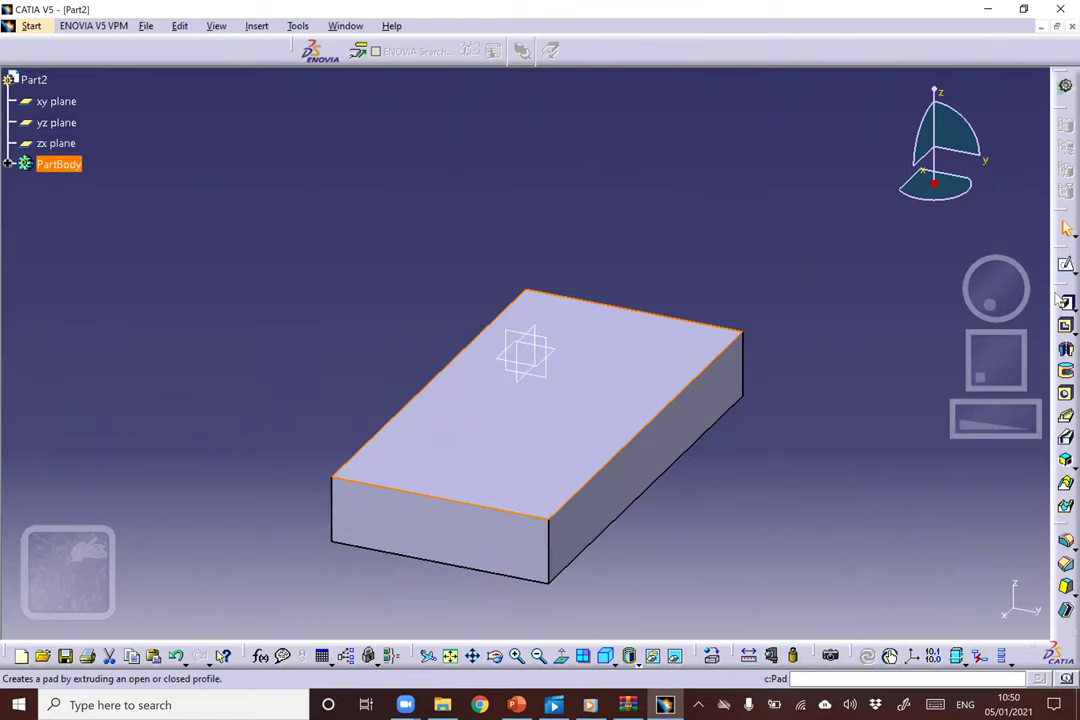
Start a sketch on the pad's upper face and draw a rectangle of about 140 by 50 mm inside it.
{"action": "left_click", "coordinate": [1065, 264]}
{"action": "left_click", "coordinate": [542, 390]}
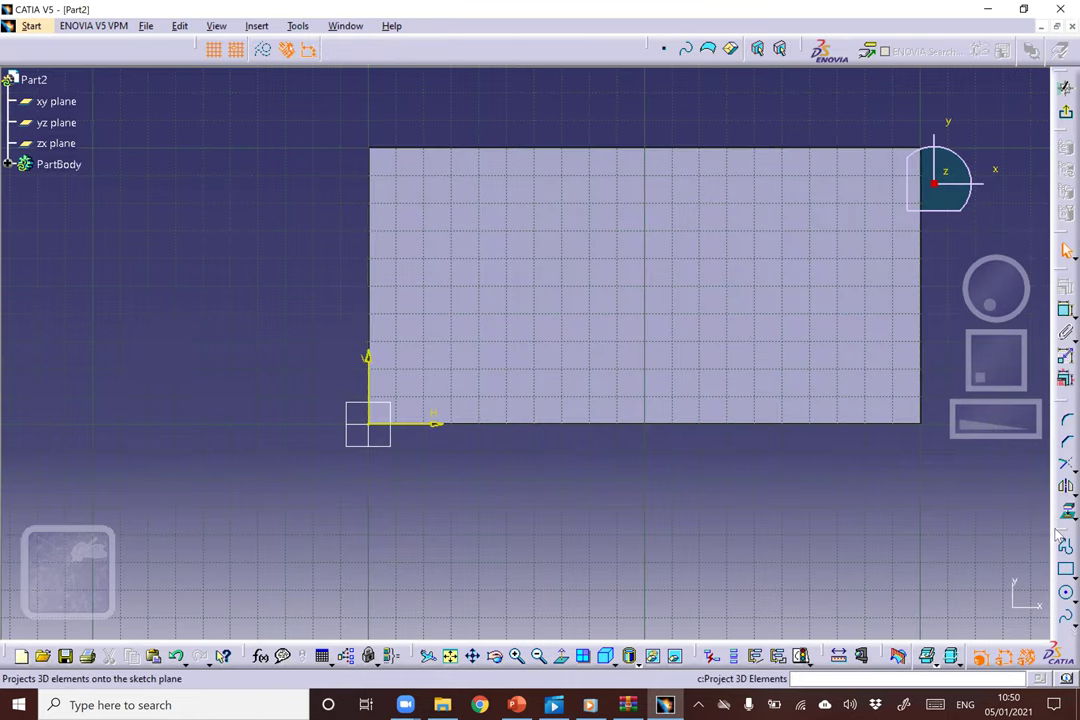
{"action": "left_click", "coordinate": [1065, 568]}
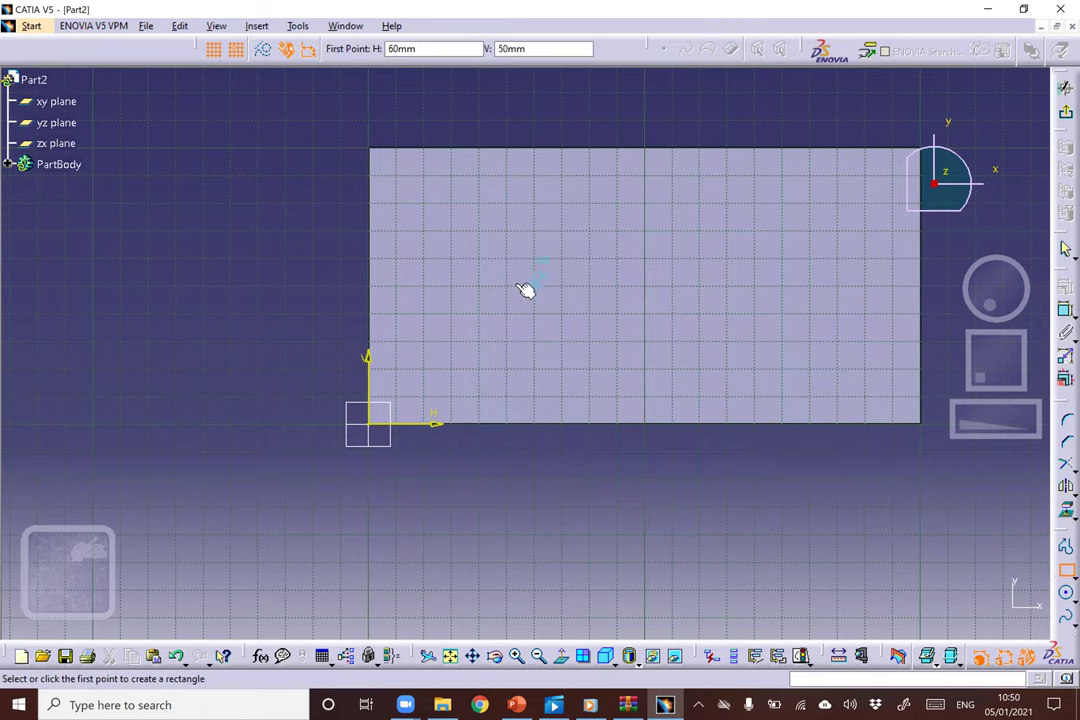
{"action": "left_click", "coordinate": [450, 231]}
{"action": "left_click", "coordinate": [837, 368]}
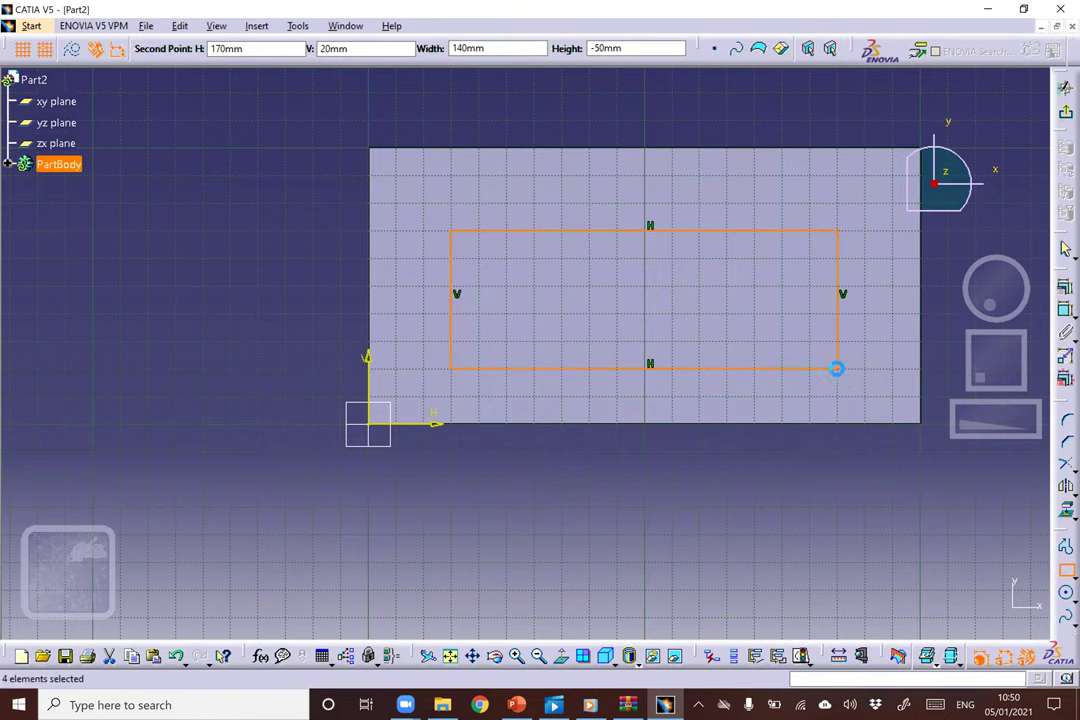
Dimension the inner rectangle's upper horizontal side and set its length to 160 mm.
{"action": "left_click", "coordinate": [1065, 310]}
{"action": "left_click", "coordinate": [790, 236]}
{"action": "left_click", "coordinate": [713, 116]}
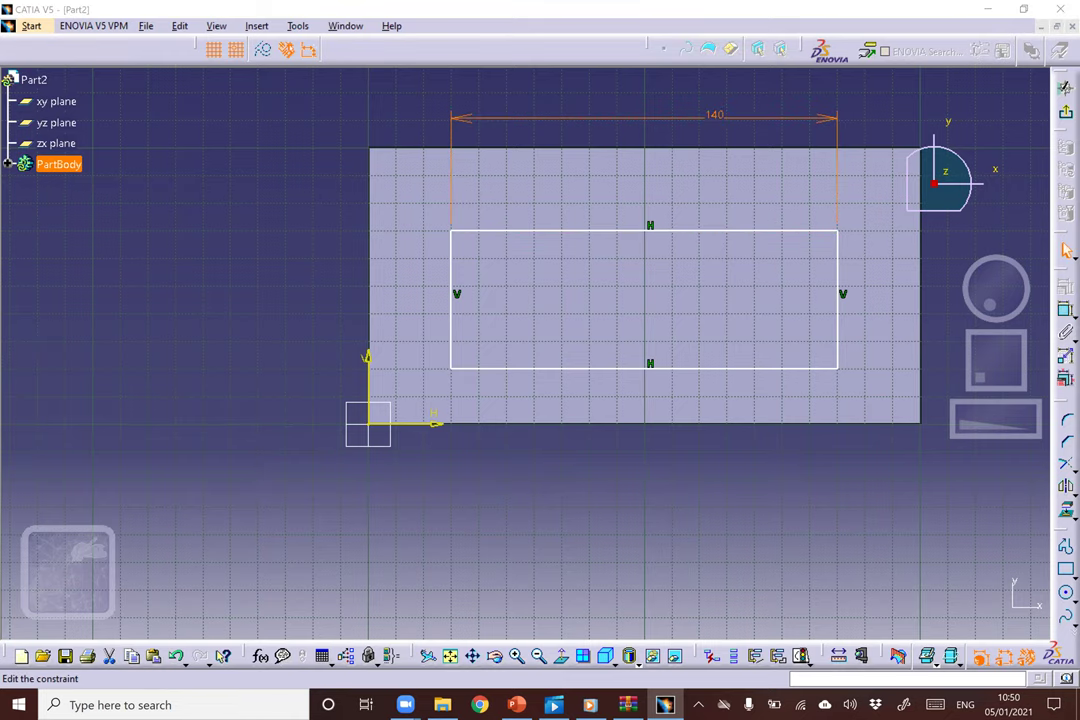
{"action": "double_click", "coordinate": [712, 112]}
Dimension the inner rectangle's vertical side farther from the V axis and set its length to 80 mm.
{"action": "left_click", "coordinate": [1066, 310]}
{"action": "left_click", "coordinate": [898, 321]}
{"action": "left_click", "coordinate": [944, 297]}
{"action": "double_click", "coordinate": [942, 289]}
{"action": "type", "text": "80"}
{"action": "key", "text": "Return"}
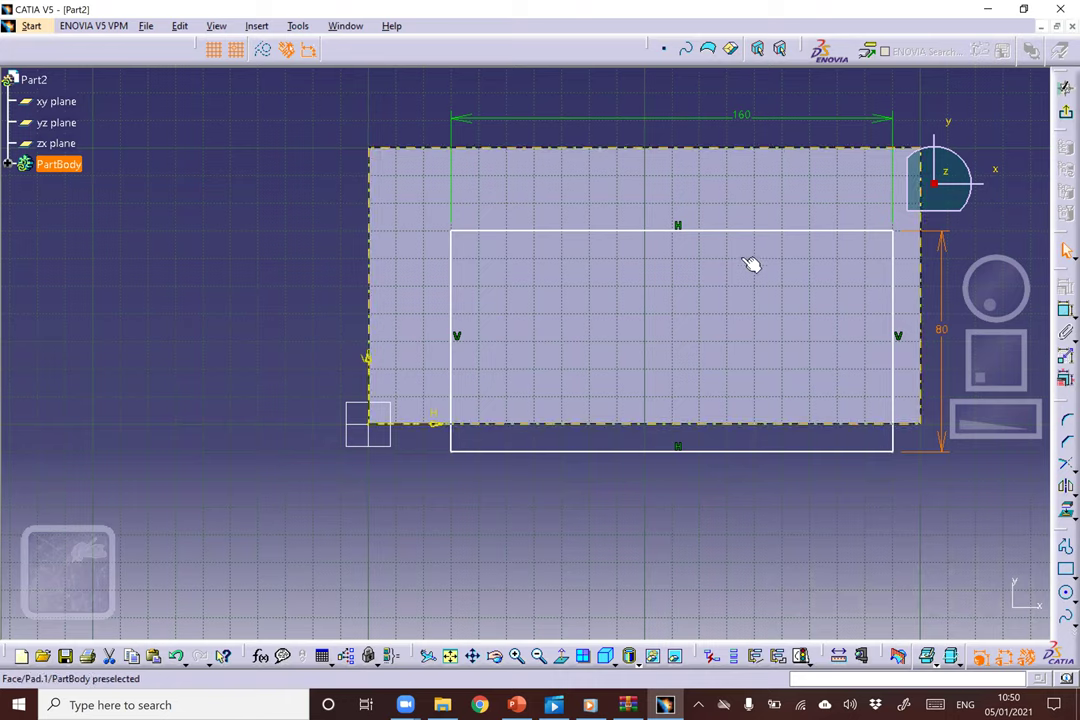
Dimension the distance between the V axis and the inner rectangle's nearer vertical side and set it to 0 mm.
{"action": "left_click", "coordinate": [1066, 311]}
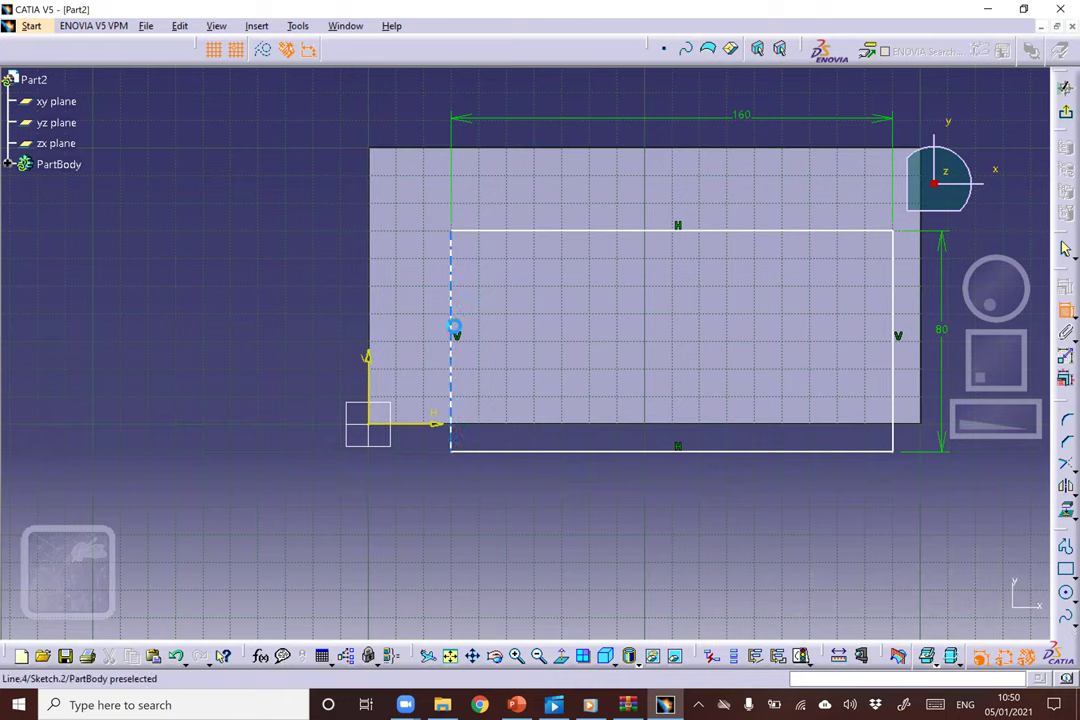
{"action": "left_click", "coordinate": [451, 330]}
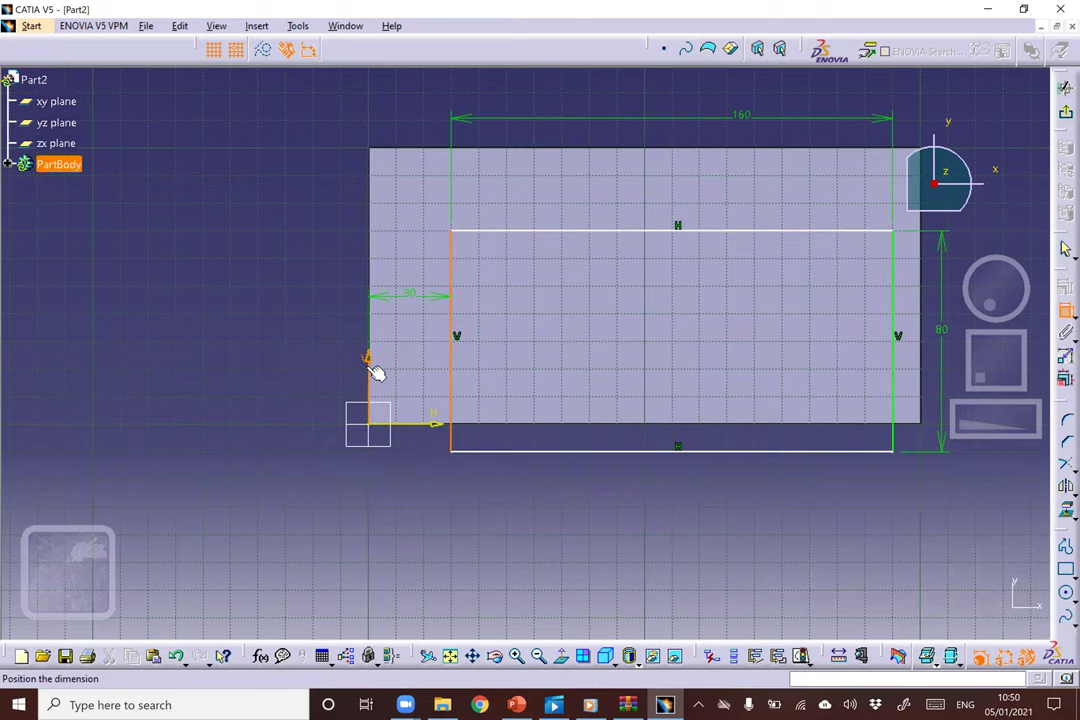
{"action": "left_click", "coordinate": [238, 285]}
{"action": "double_click", "coordinate": [237, 279]}
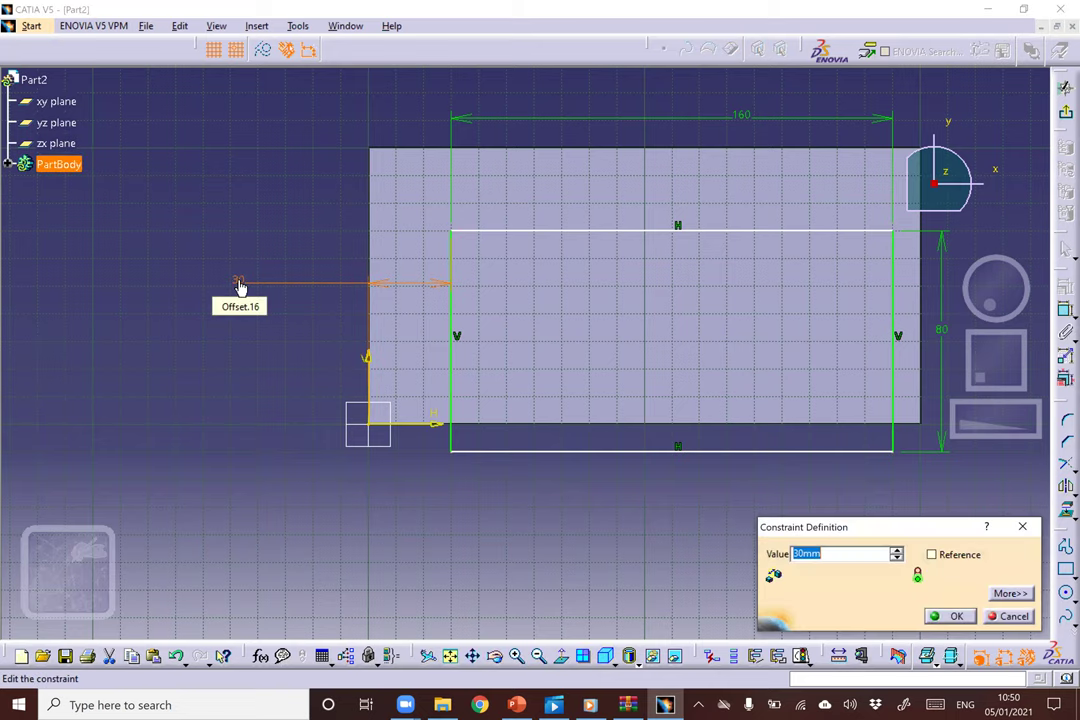
{"action": "type", "text": "0"}
{"action": "key", "text": "Return"}
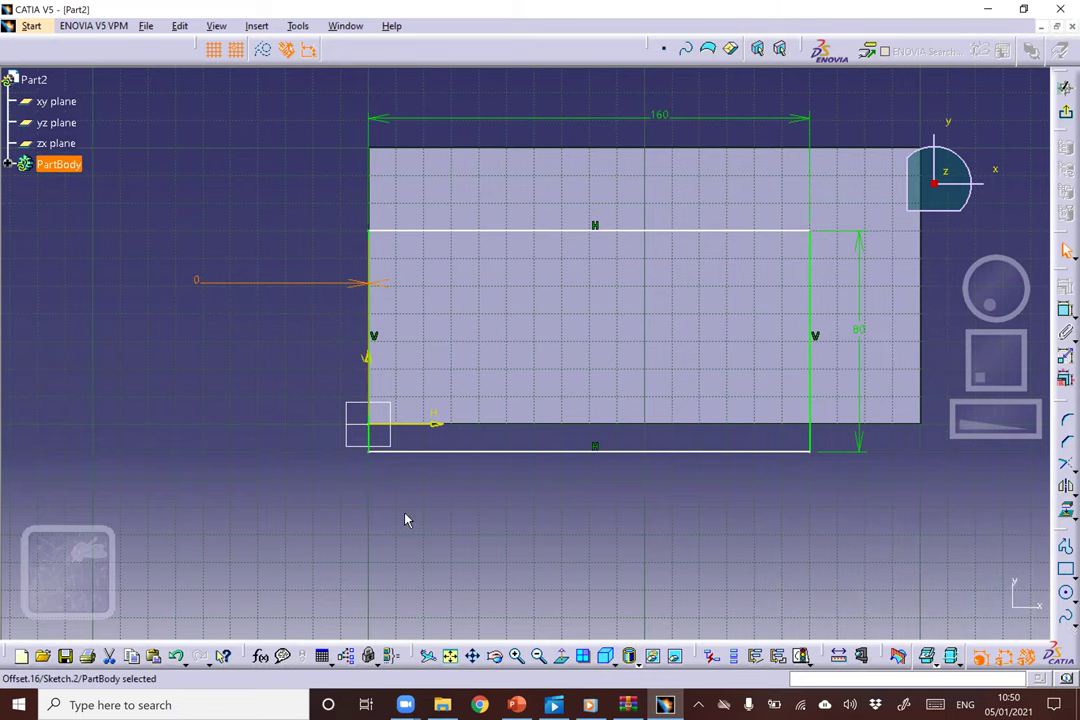
Try a coincidence constraint between the inner rectangle's lower side and the H axis, and delete it again.
{"action": "left_click", "coordinate": [456, 451]}
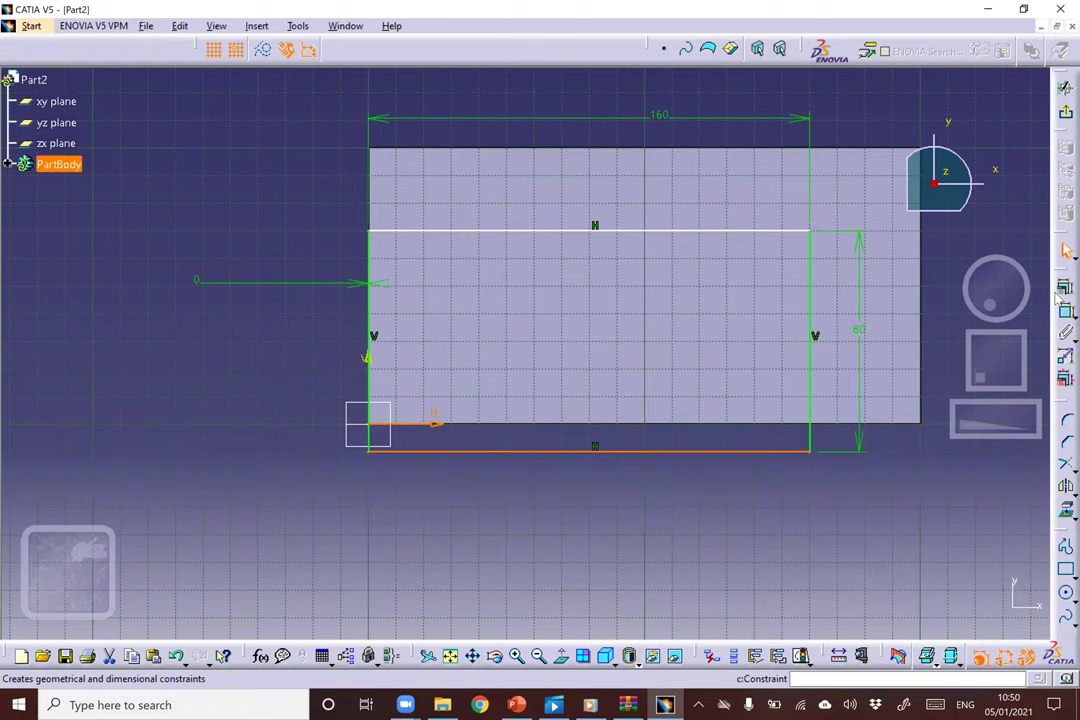
{"action": "left_click", "coordinate": [1063, 289]}
{"action": "left_click", "coordinate": [962, 464]}
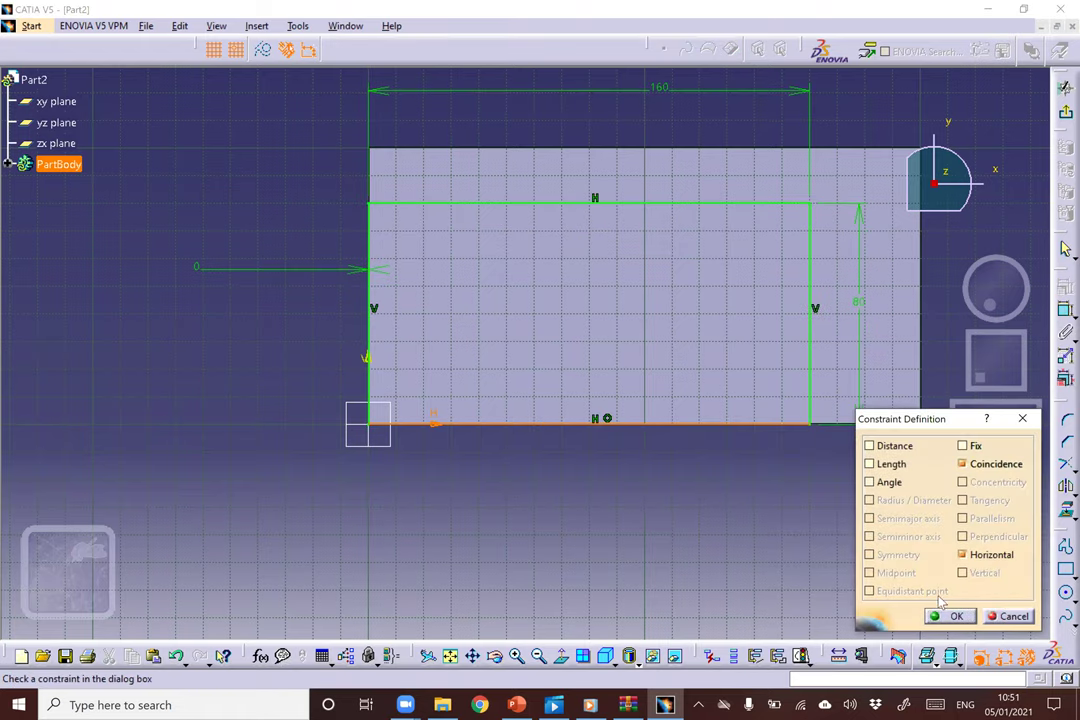
{"action": "left_click", "coordinate": [950, 616]}
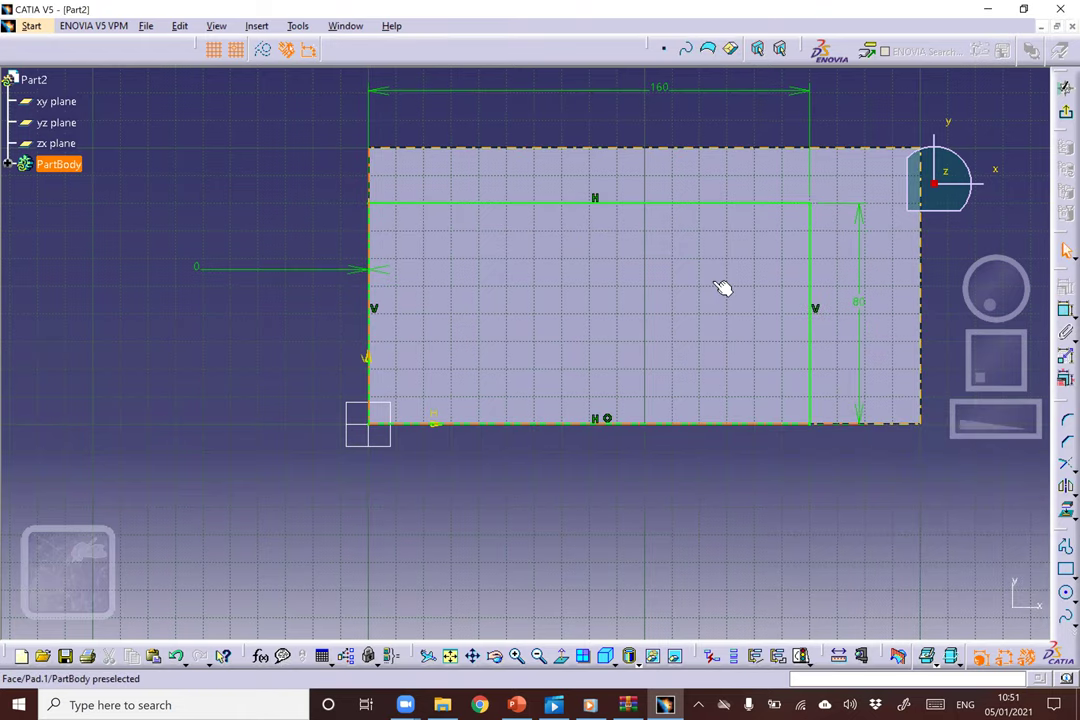
{"action": "left_click", "coordinate": [608, 419]}
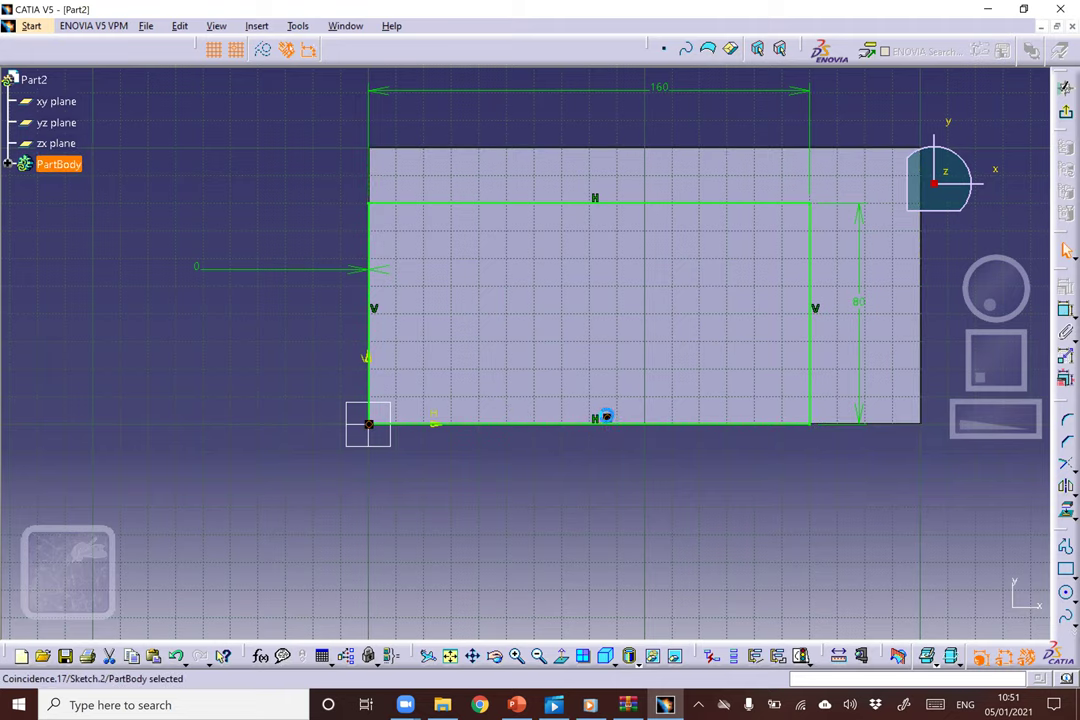
{"action": "key", "text": "Delete"}
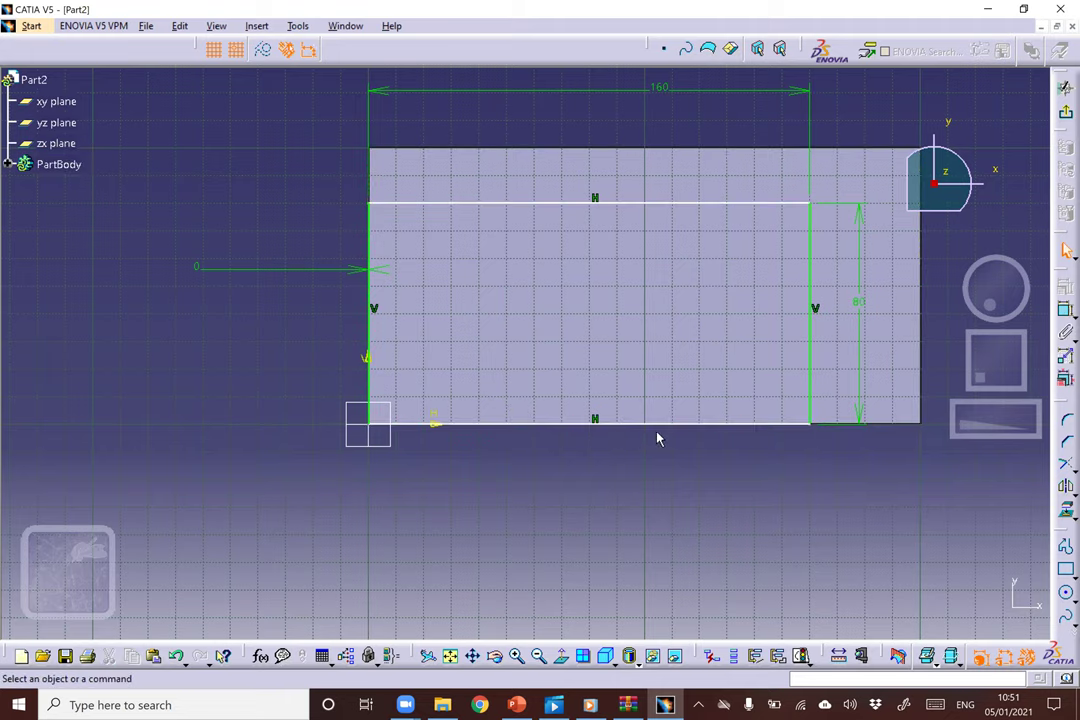
Move the inner rectangle's lower side off the H axis and set its dimensioned distance from that axis to 20 mm.
{"action": "left_click", "coordinate": [549, 430]}
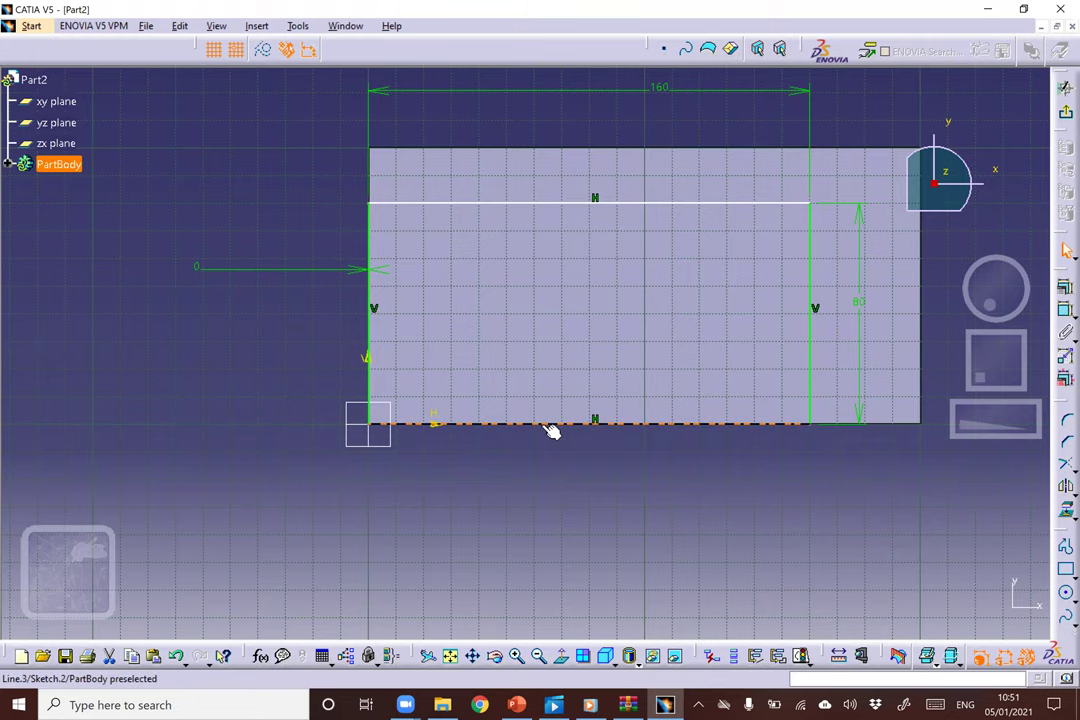
{"action": "left_click_drag", "start_coordinate": [549, 430], "coordinate": [545, 391]}
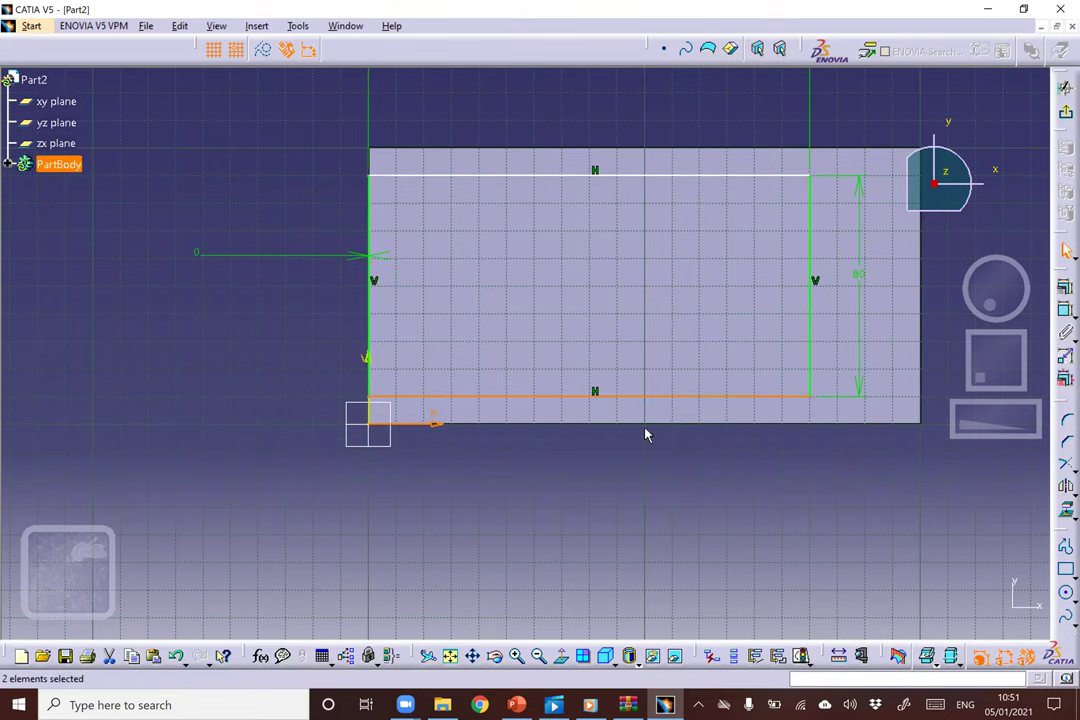
{"action": "left_click", "coordinate": [778, 655]}
{"action": "left_click", "coordinate": [684, 553]}
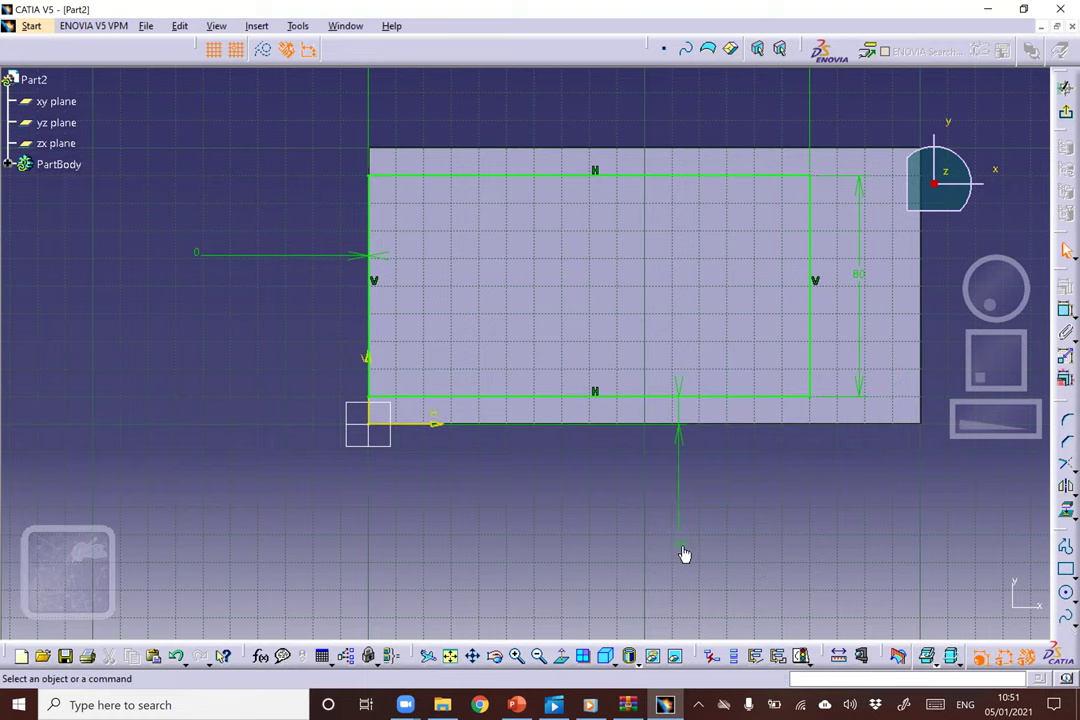
{"action": "double_click", "coordinate": [683, 552]}
{"action": "type", "text": "20"}
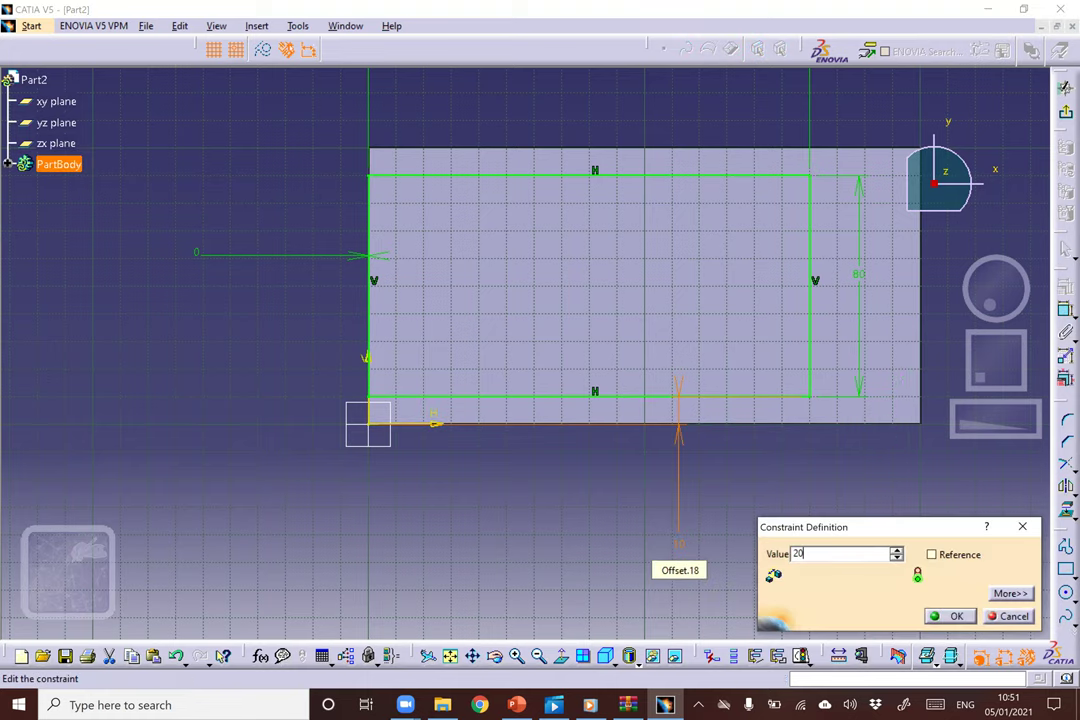
{"action": "key", "text": "Return"}
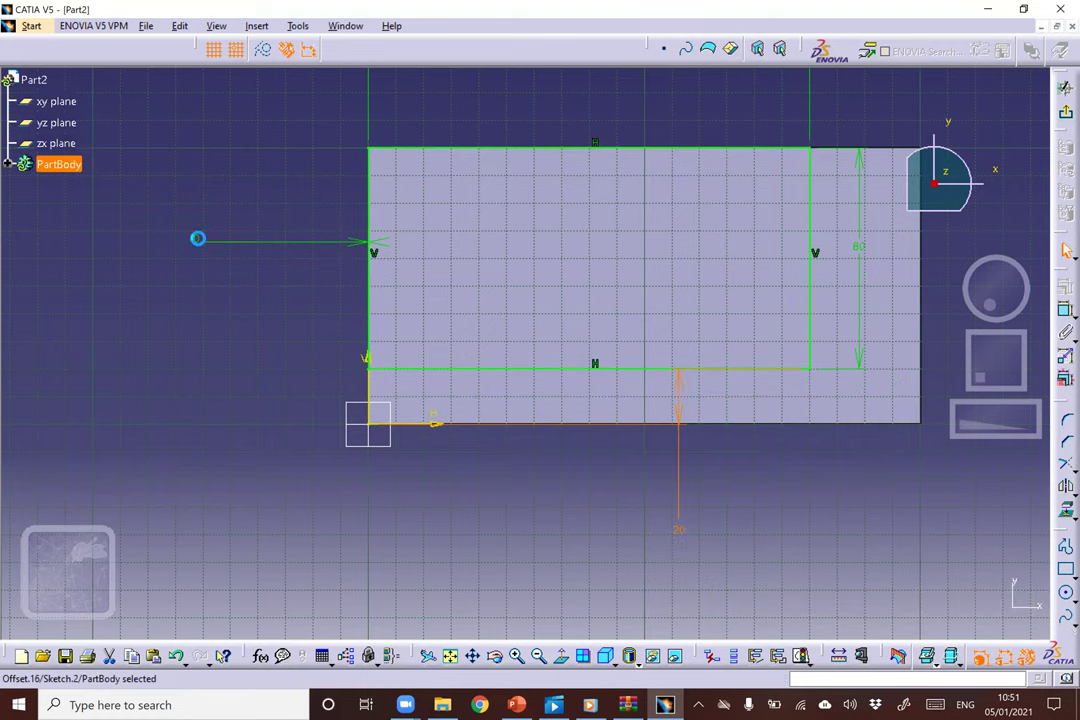
Set the inner rectangle's offset from the V axis to 20 mm and its offset from the H axis to 10 mm.
{"action": "double_click", "coordinate": [198, 238]}
{"action": "type", "text": "20"}
{"action": "key", "text": "Return"}
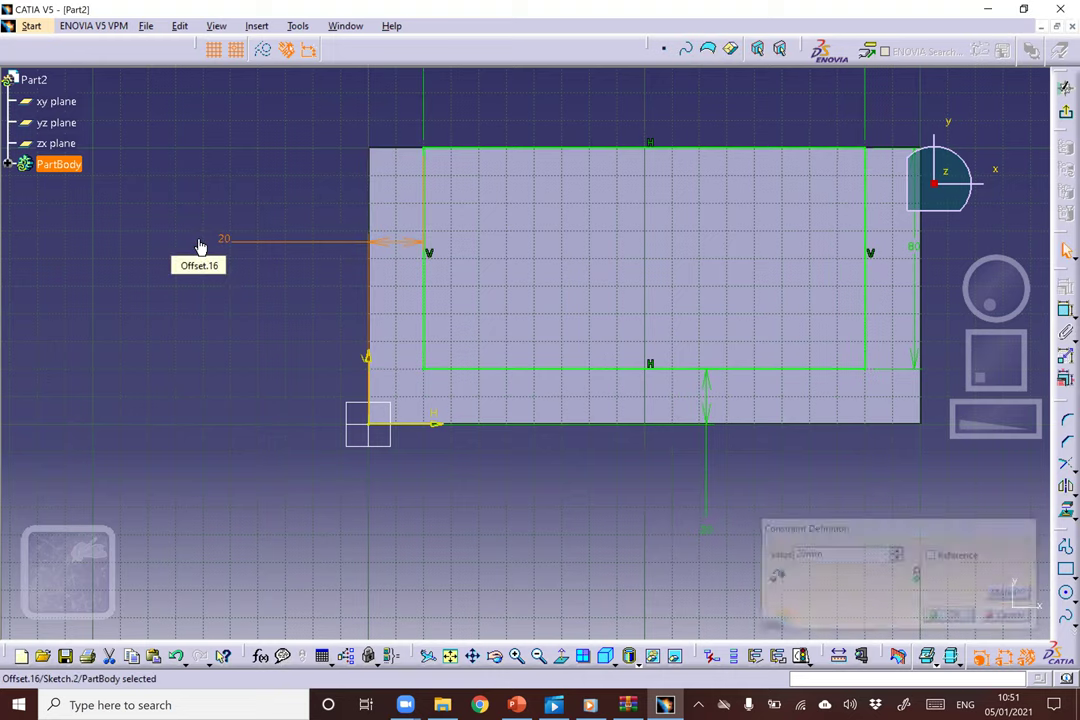
{"action": "double_click", "coordinate": [707, 532]}
{"action": "type", "text": "5"}
{"action": "key", "text": "Return"}
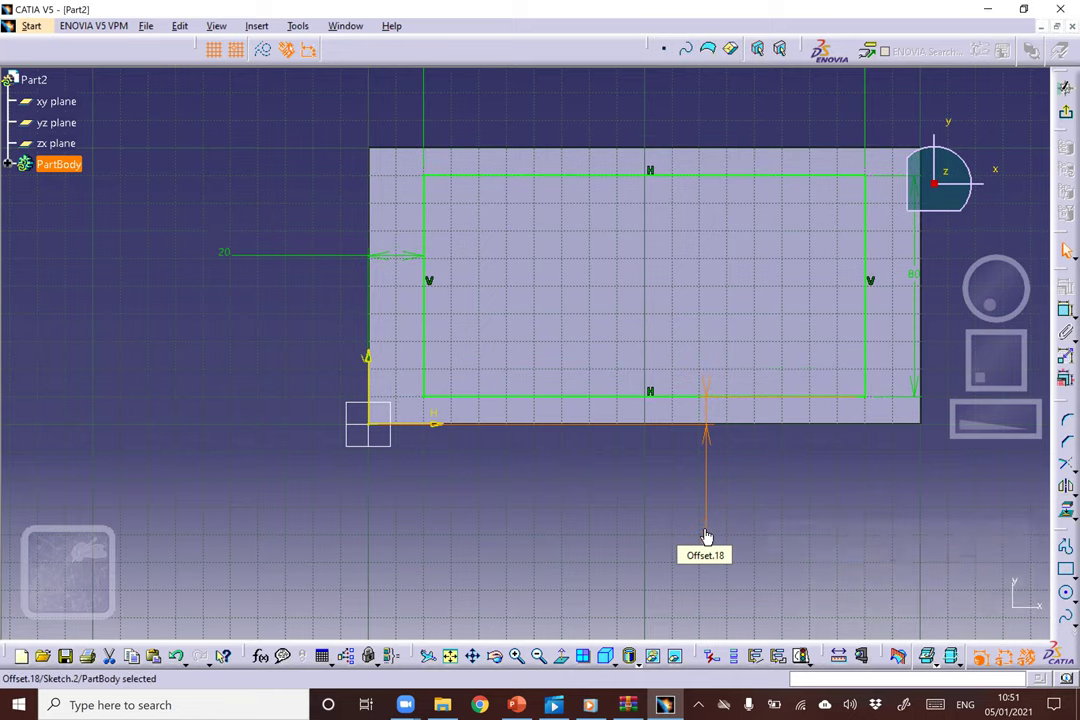
Leave the sketch and cut the inner rectangle as a blind pocket shallower than the pad, leaving a floor.
{"action": "left_click", "coordinate": [1058, 116]}
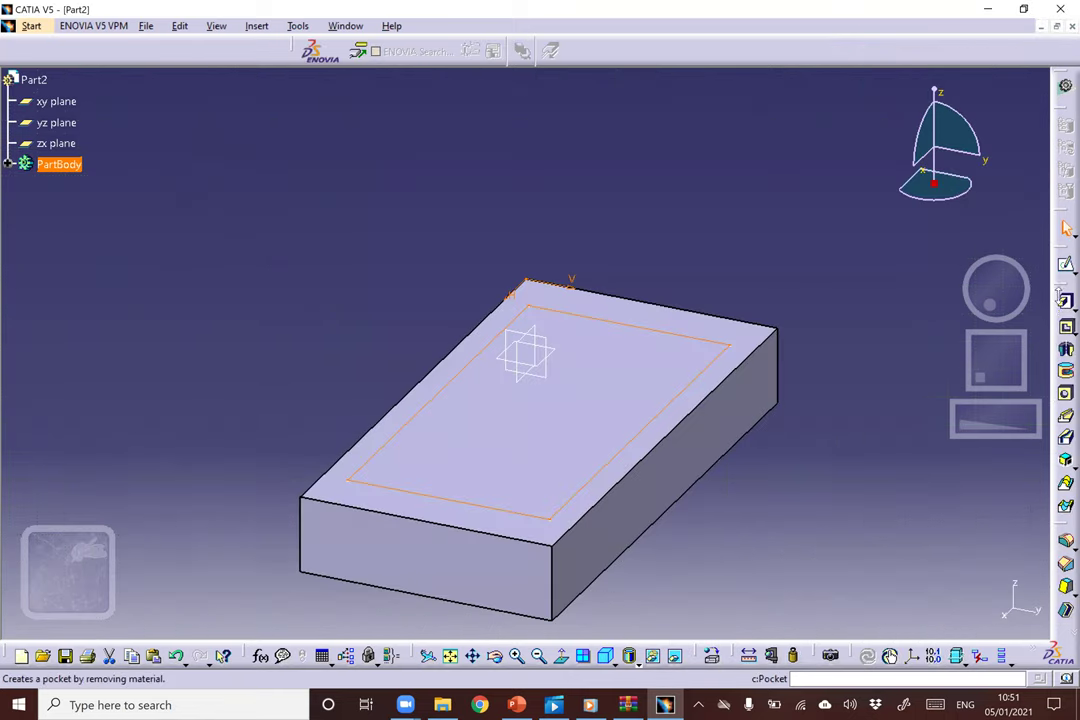
{"action": "left_click", "coordinate": [1062, 300]}
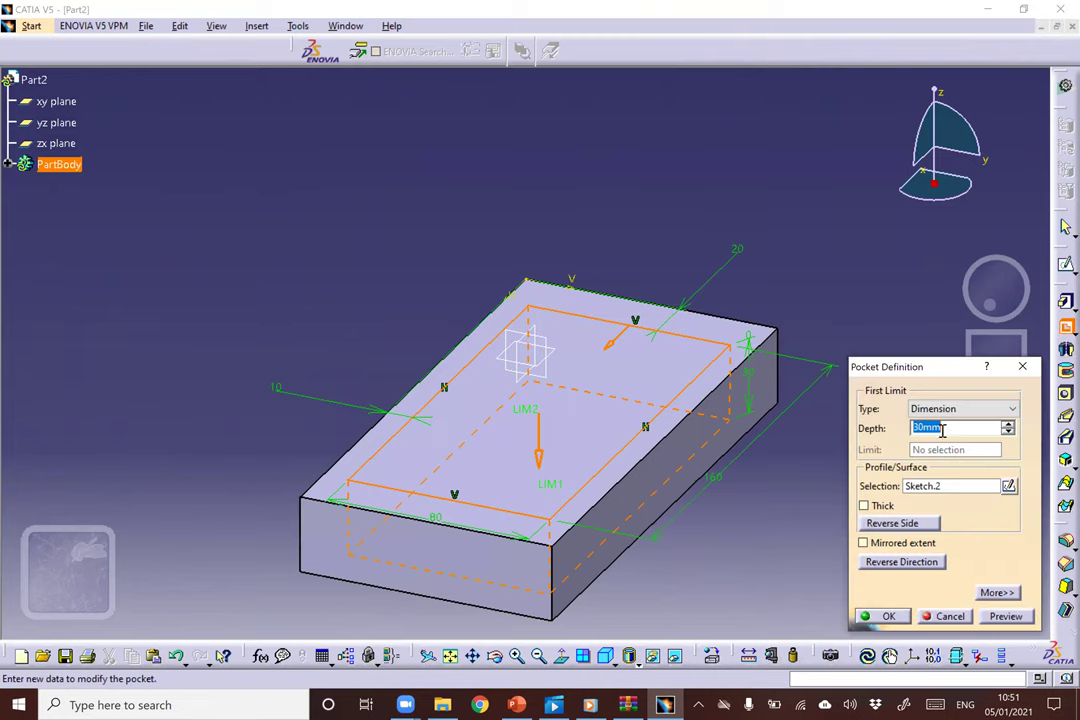
{"action": "left_click", "coordinate": [922, 428]}
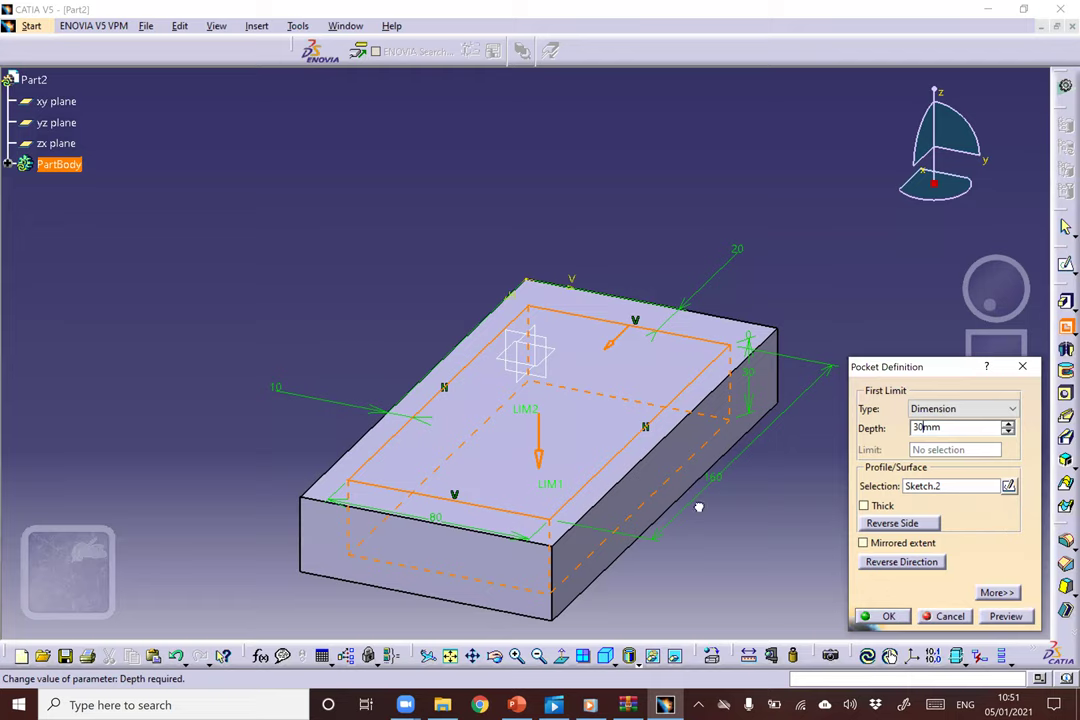
{"action": "key", "text": "Return"}
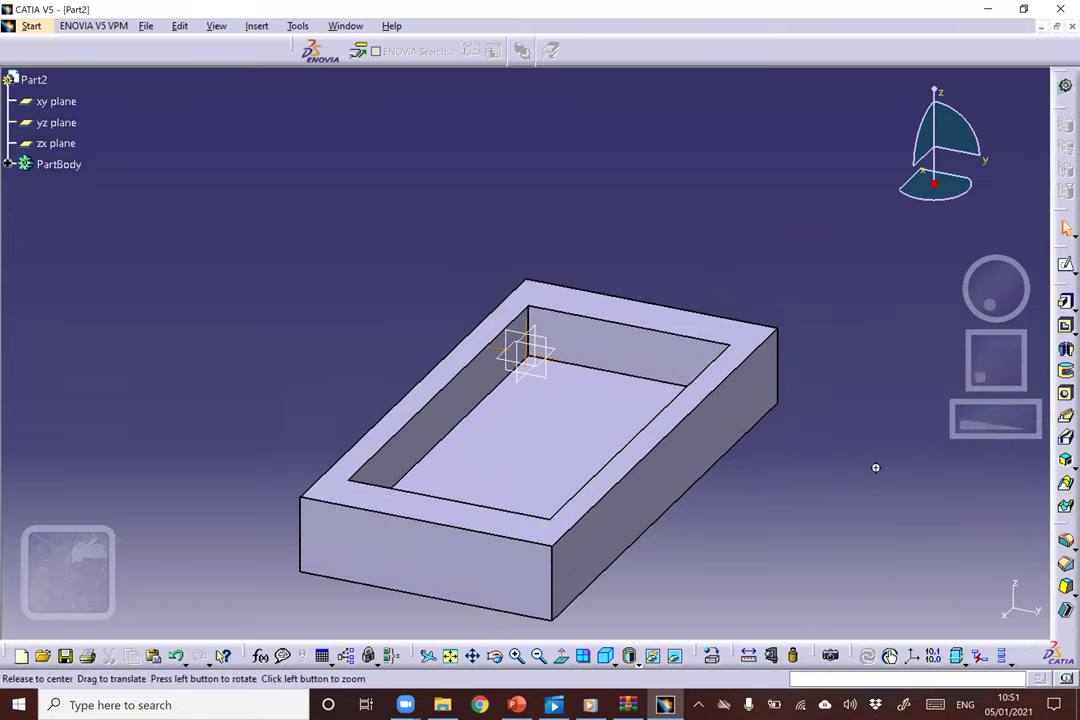
Expand the part body in the specification tree and reopen the pocket's profile, Sketch.2, for editing.
{"action": "middle_click_drag", "start_coordinate": [875, 467], "coordinate": [791, 519]}
{"action": "middle_click_drag", "start_coordinate": [653, 507], "coordinate": [700, 337]}
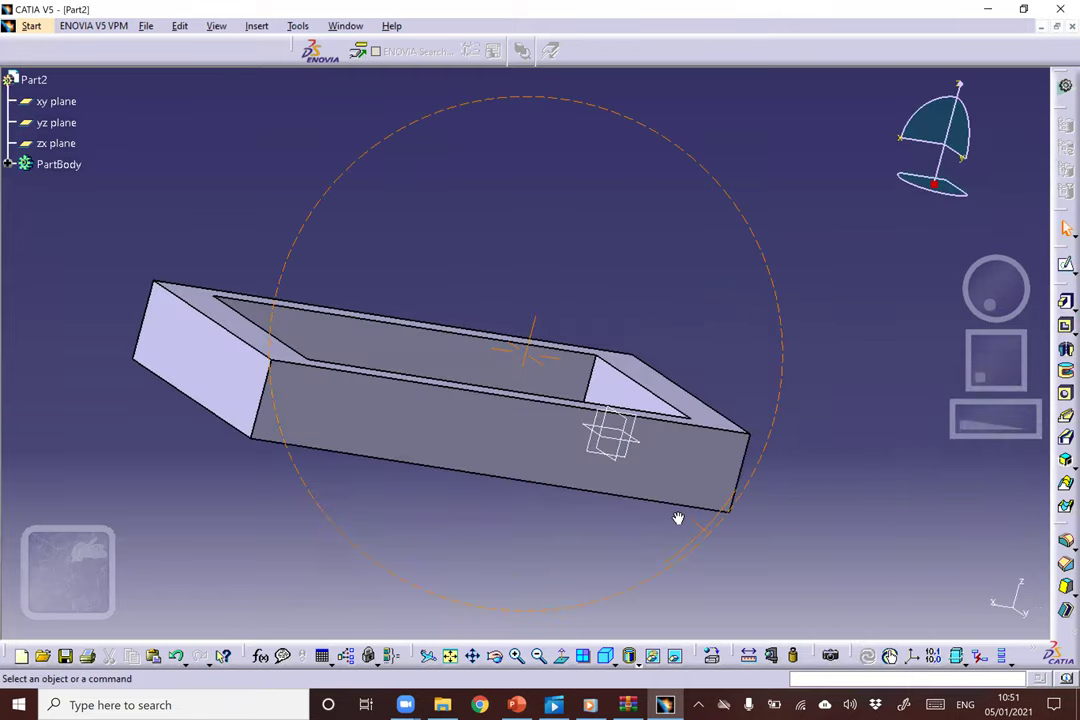
{"action": "middle_click_drag", "start_coordinate": [702, 537], "coordinate": [617, 364]}
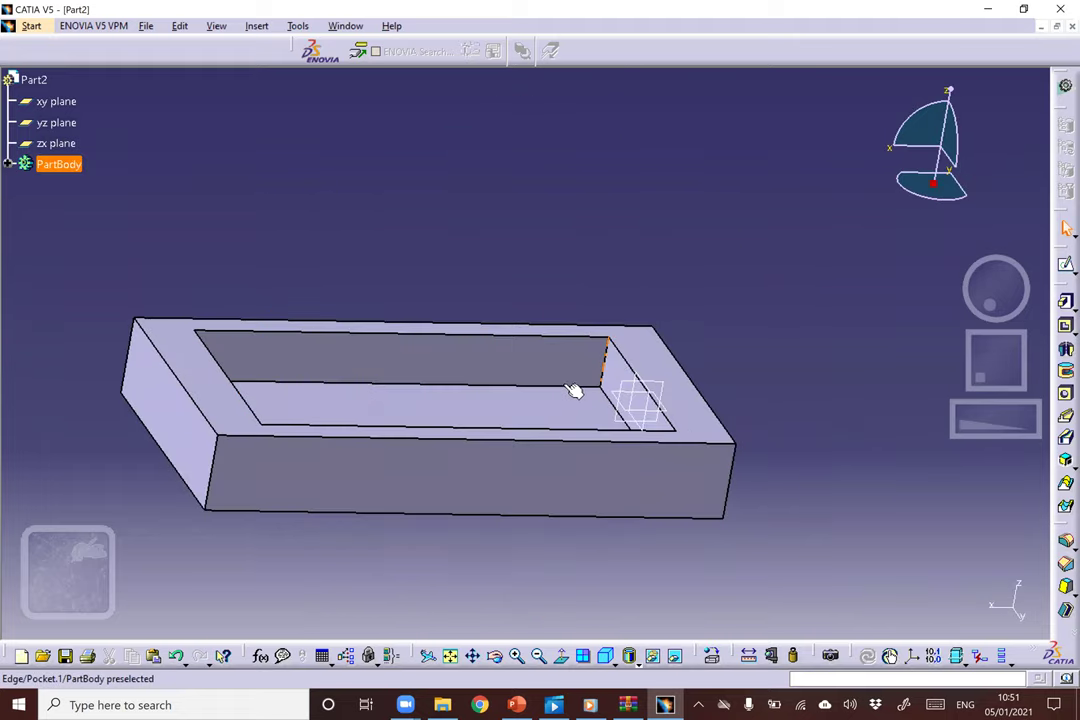
{"action": "left_click", "coordinate": [8, 164]}
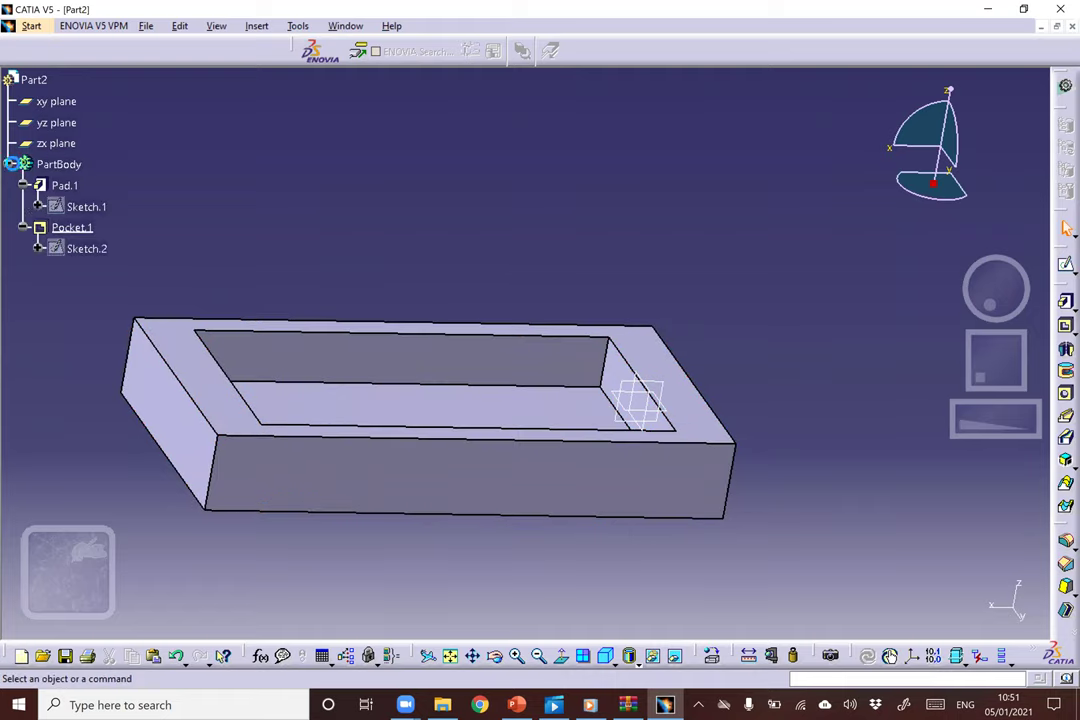
{"action": "double_click", "coordinate": [88, 250]}
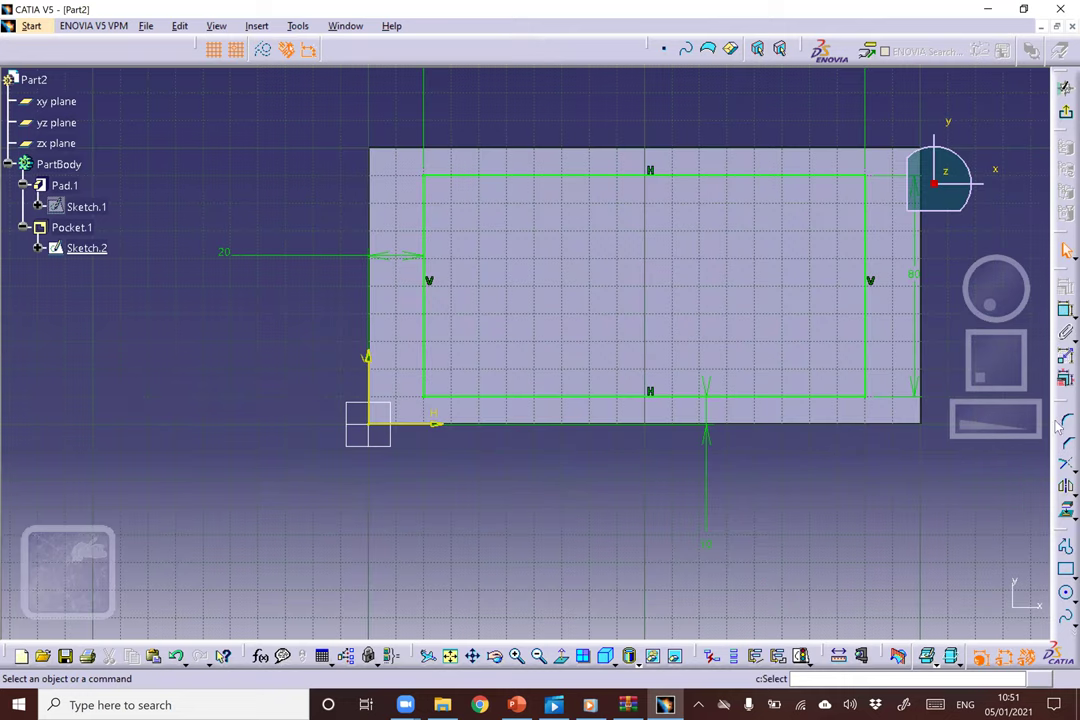
Round the inner rectangle's upper-right corner at a radius of about 12.4 mm, converting the trimmed side's length constraint into a distance.
{"action": "left_click", "coordinate": [860, 183]}
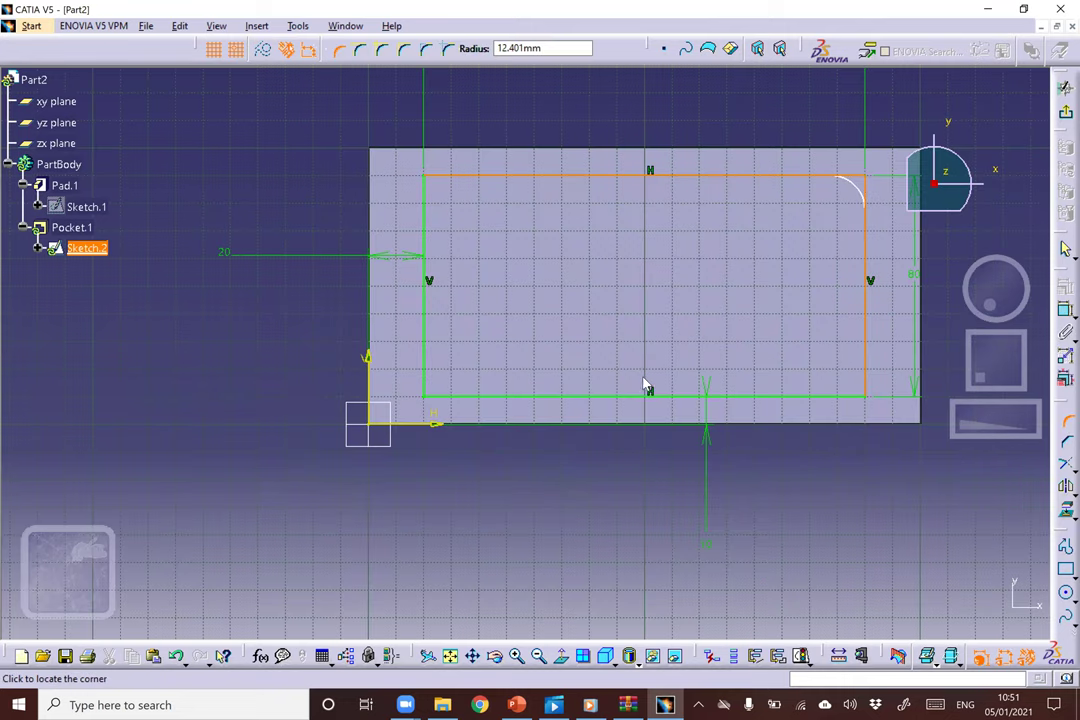
{"action": "left_click", "coordinate": [836, 297]}
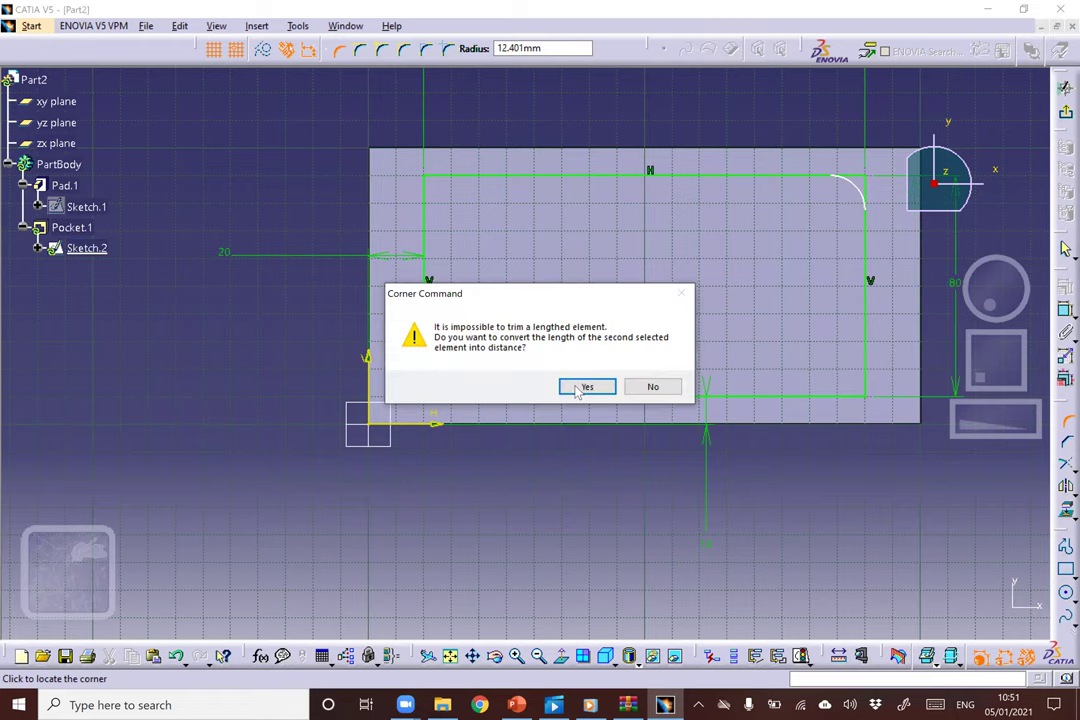
{"action": "key", "text": "Return"}
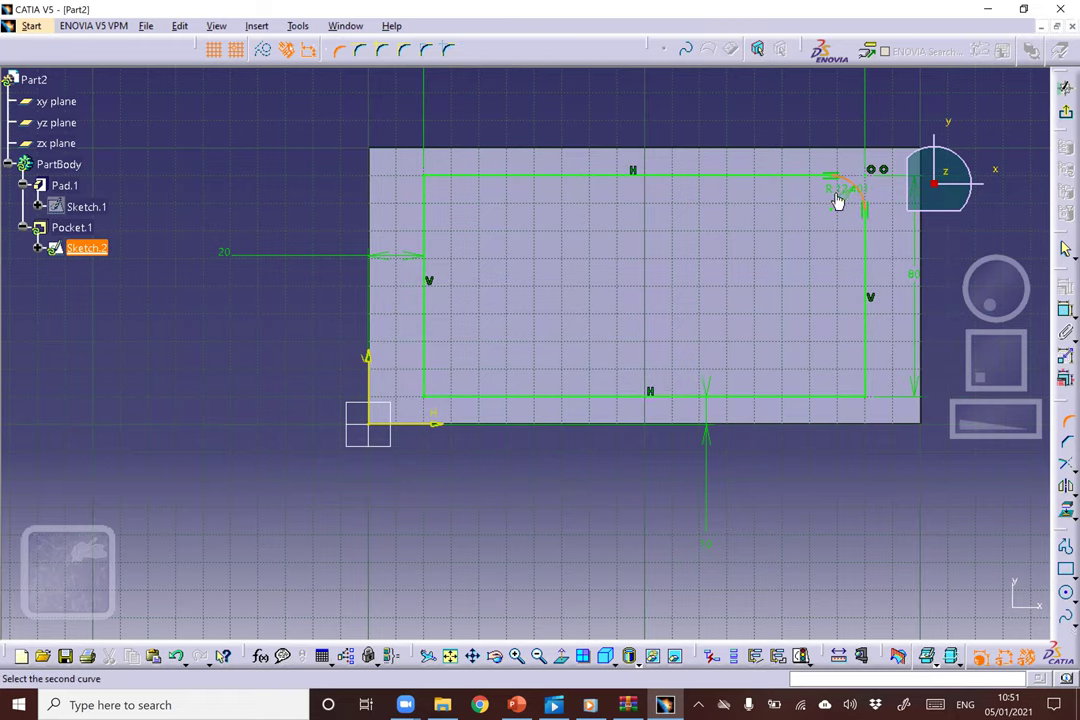
{"action": "double_click", "coordinate": [838, 192]}
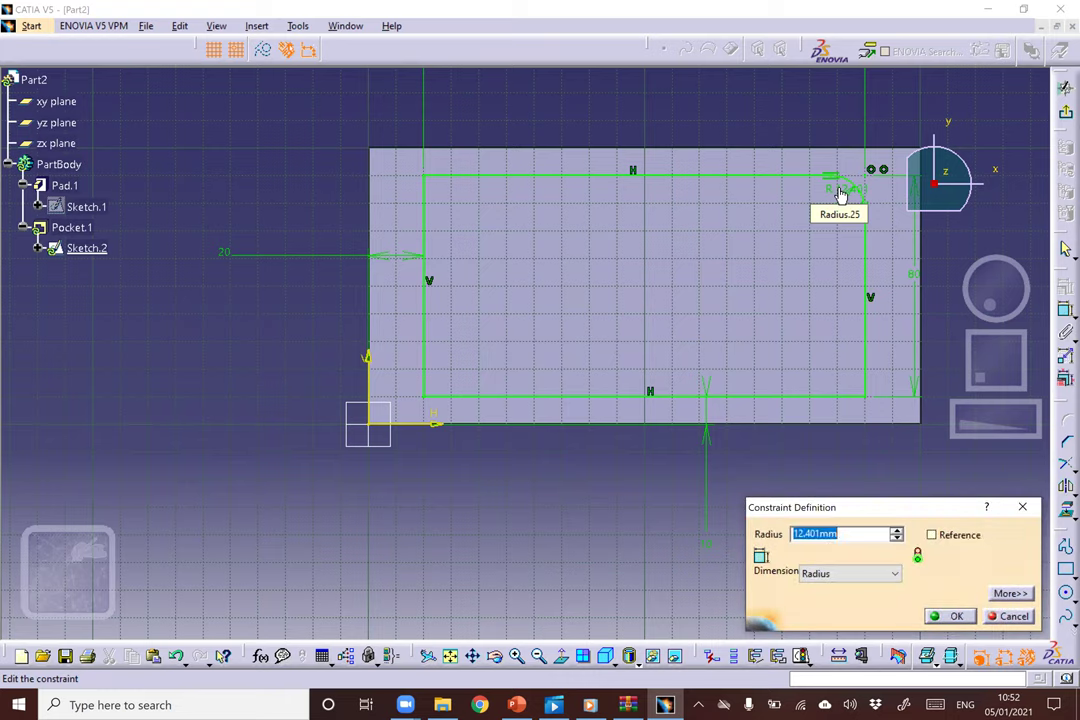
{"action": "type", "text": "5"}
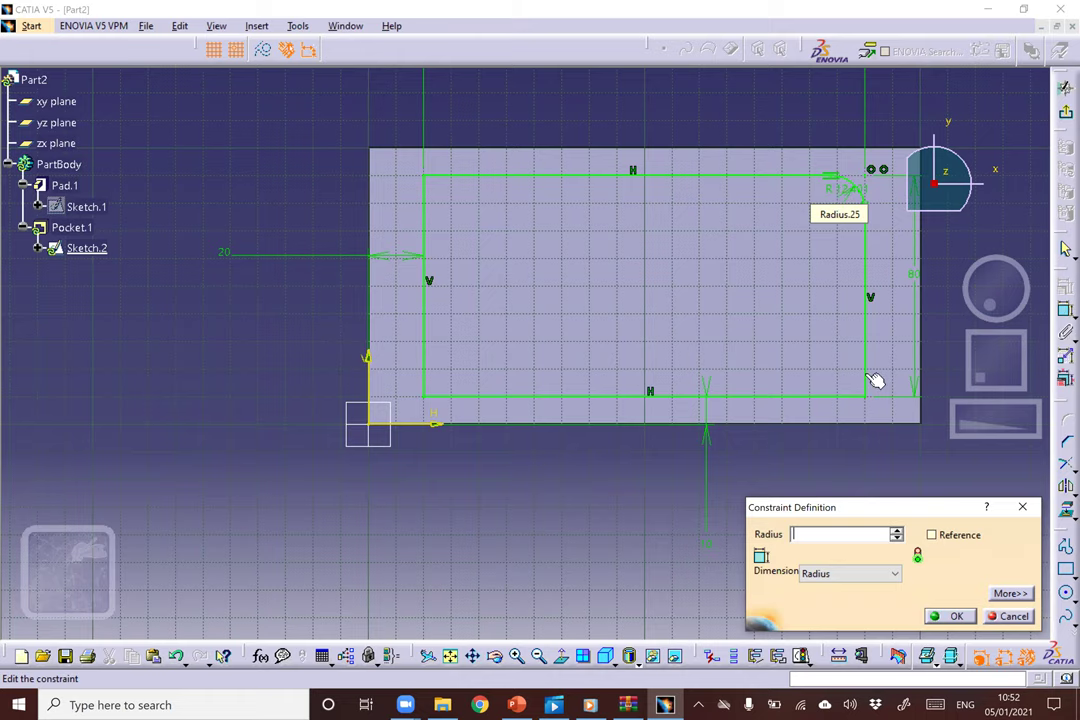
{"action": "key", "text": "Return"}
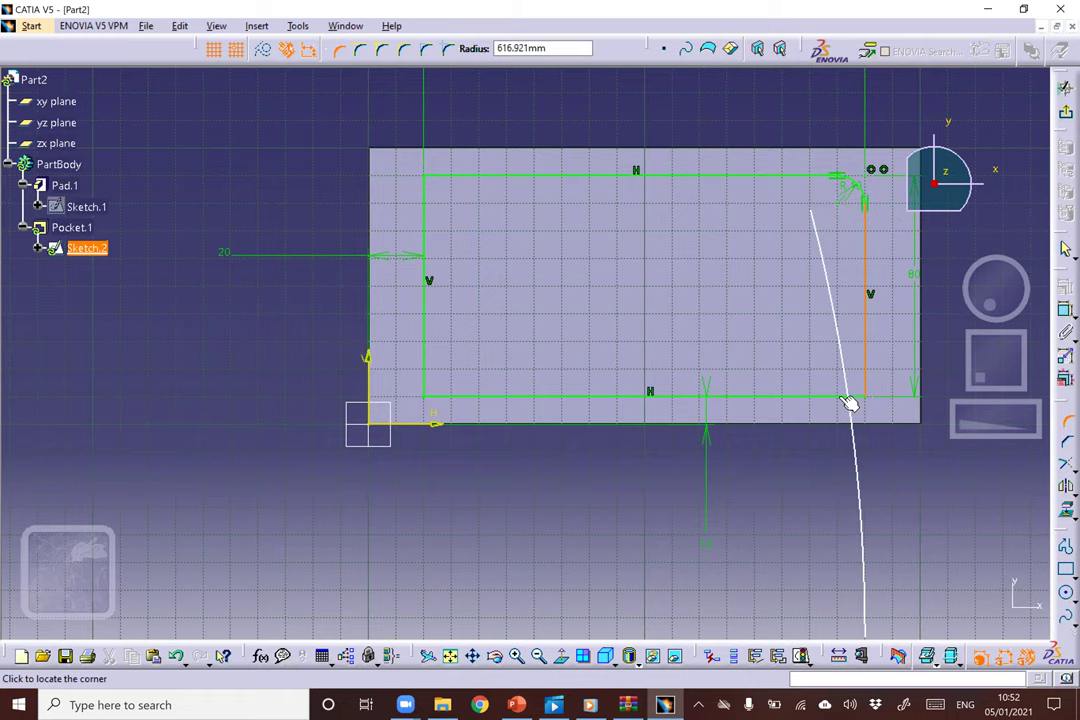
{"action": "left_click", "coordinate": [848, 403]}
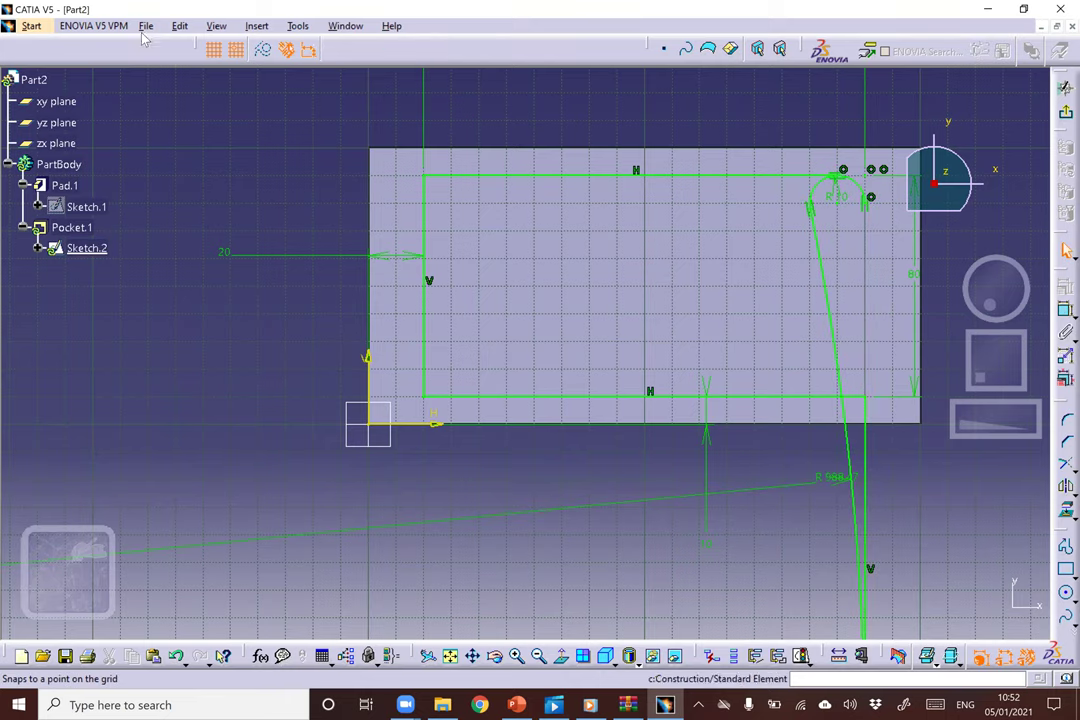
{"action": "key", "text": "ctrl+z"}
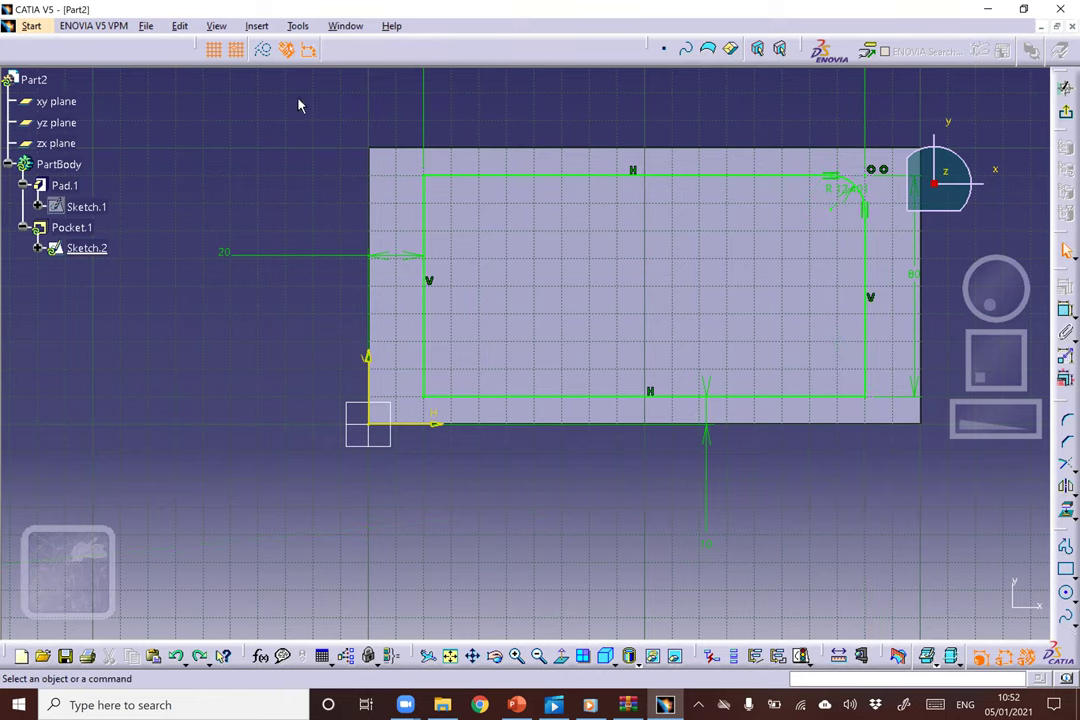
Round the inner rectangle's lower-right corner at a 10 mm radius and its lower-left corner at a radius of about 12.2 mm.
{"action": "left_click", "coordinate": [1062, 416]}
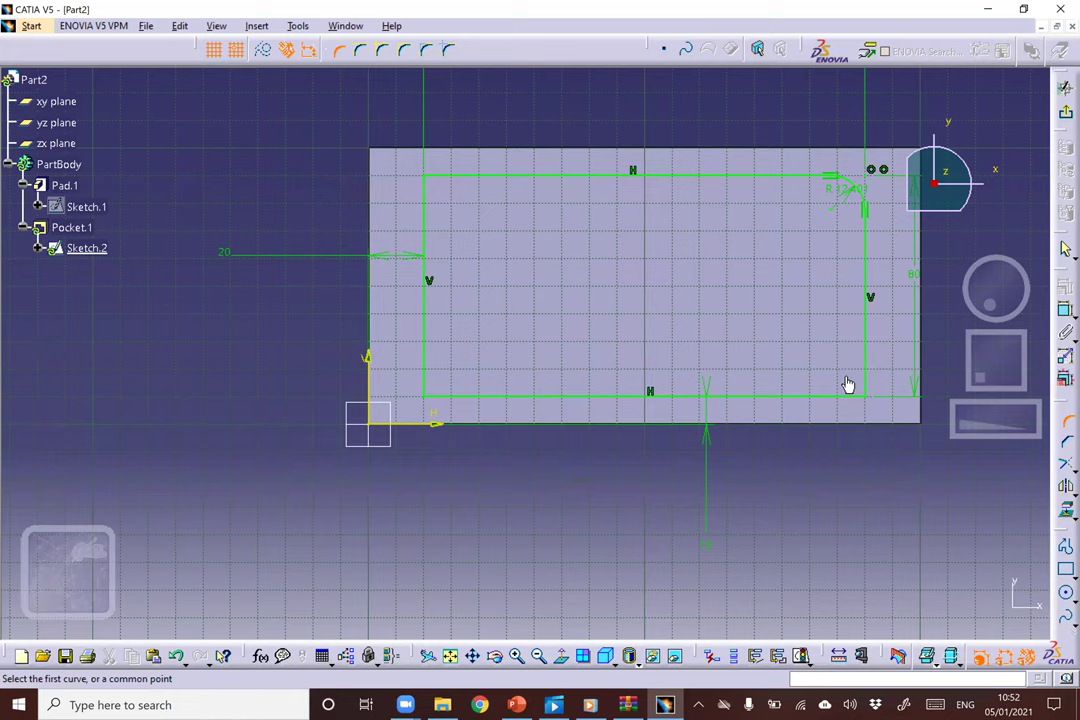
{"action": "double_click", "coordinate": [847, 385]}
{"action": "key", "text": "Return"}
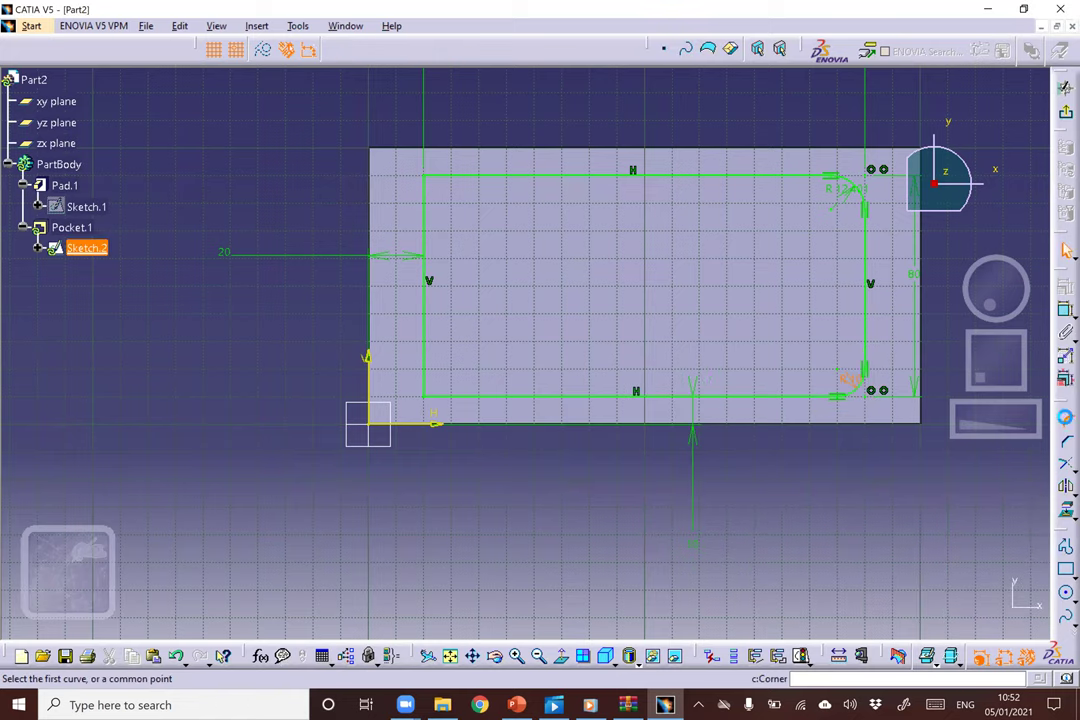
{"action": "left_click", "coordinate": [445, 396]}
{"action": "left_click", "coordinate": [432, 384]}
{"action": "left_click", "coordinate": [435, 387]}
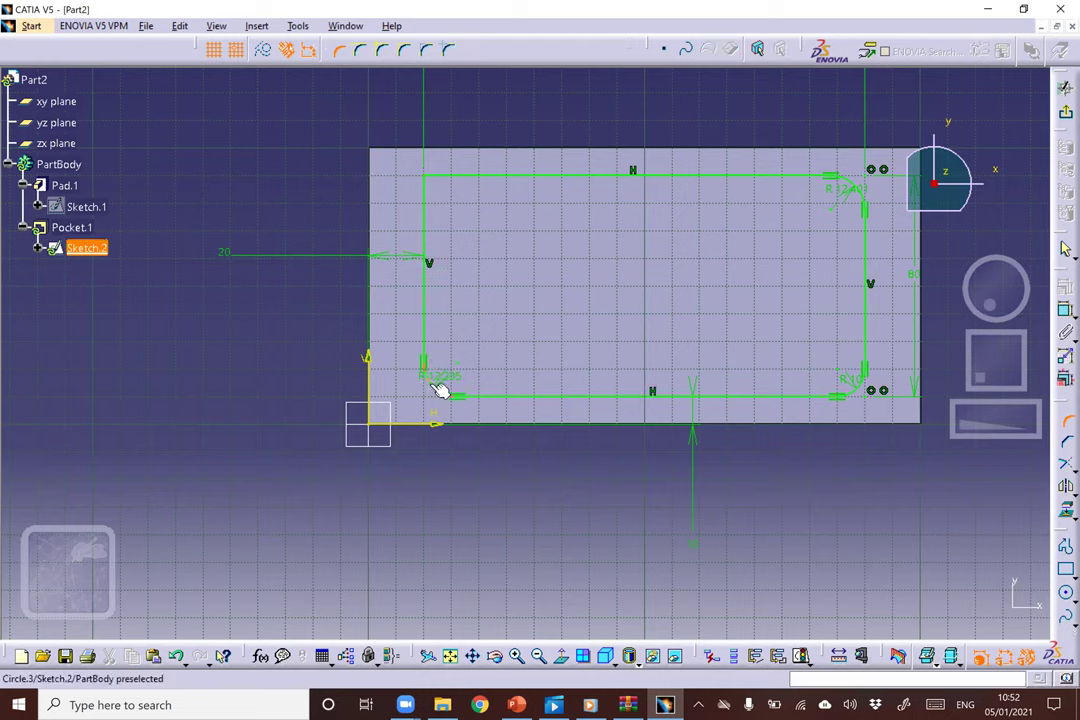
Round the inner rectangle's upper-left corner and set its radius to 10 mm.
{"action": "left_click", "coordinate": [427, 189]}
{"action": "left_click", "coordinate": [446, 179]}
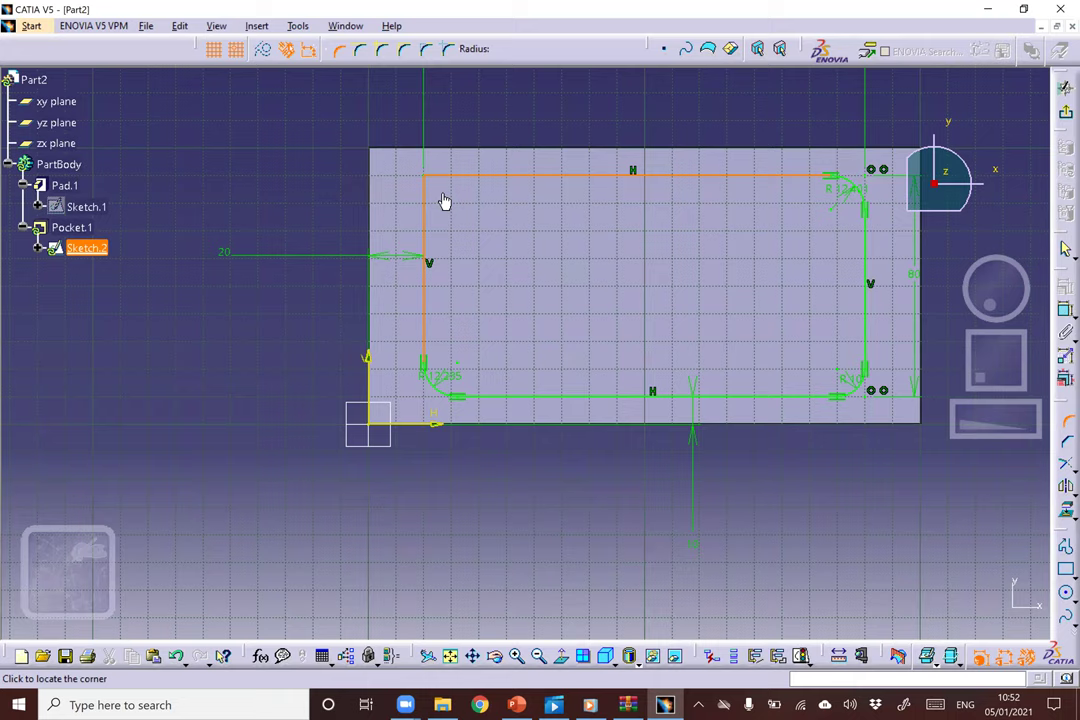
{"action": "left_click", "coordinate": [445, 202]}
{"action": "double_click", "coordinate": [445, 202]}
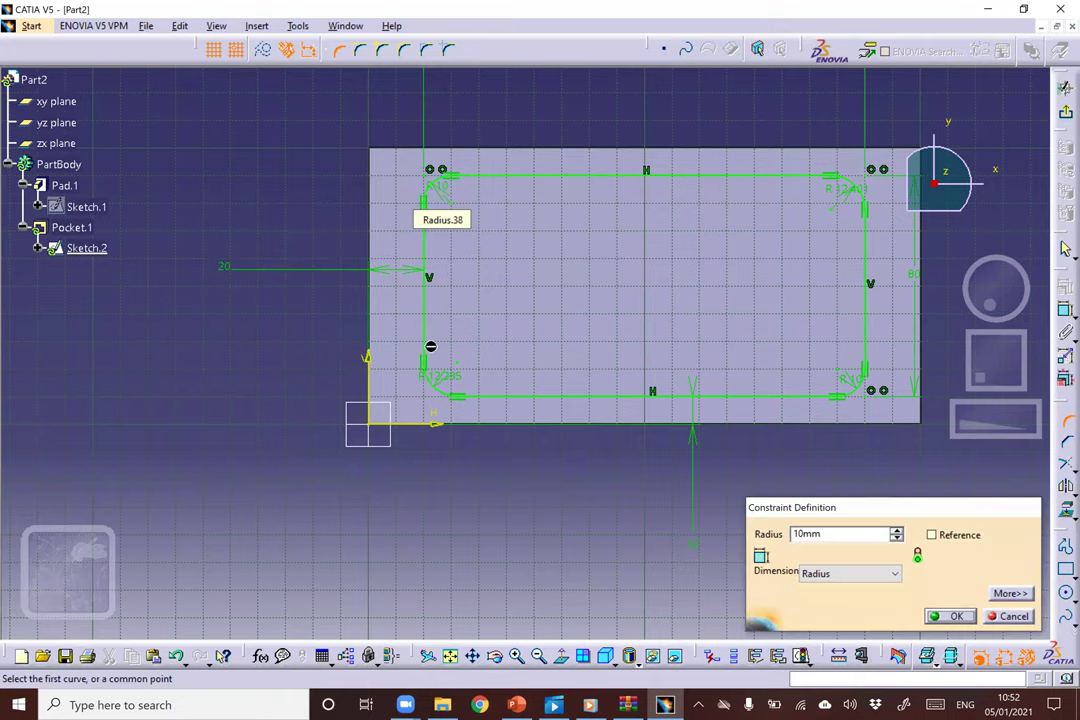
{"action": "key", "text": "Return"}
Set the inner rectangle's lower-left corner radius to 10 mm and leave the sketch to update the pocket.
{"action": "double_click", "coordinate": [456, 377]}
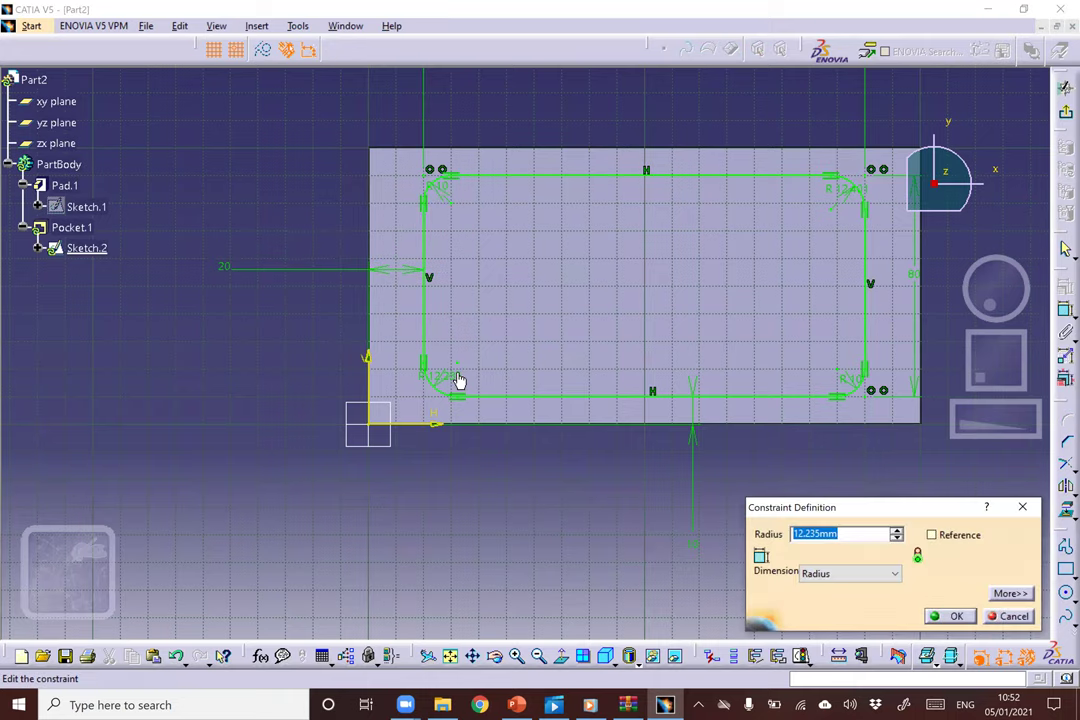
{"action": "type", "text": "10"}
{"action": "key", "text": "Return"}
{"action": "left_click", "coordinate": [1063, 115]}
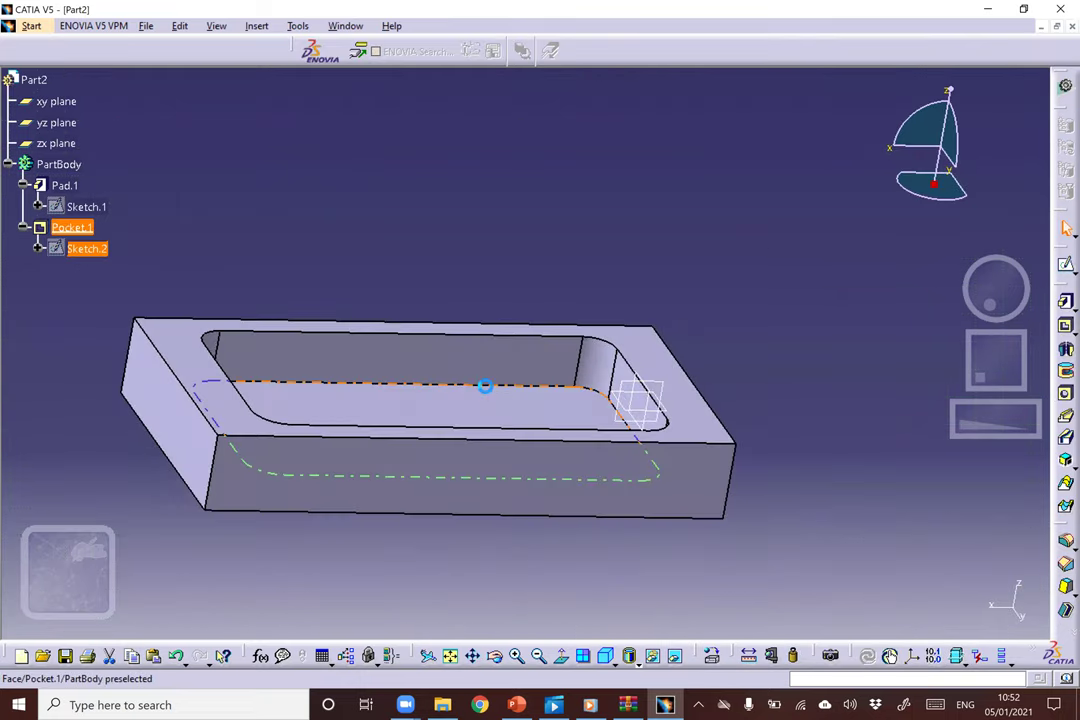
Round all eight edges around the pocket's floor with a 5 mm Edge Fillet using Tangency selection mode.
{"action": "left_click", "coordinate": [535, 352]}
{"action": "middle_click_drag", "start_coordinate": [505, 215], "coordinate": [487, 307]}
{"action": "middle_click_drag", "start_coordinate": [886, 282], "coordinate": [820, 311]}
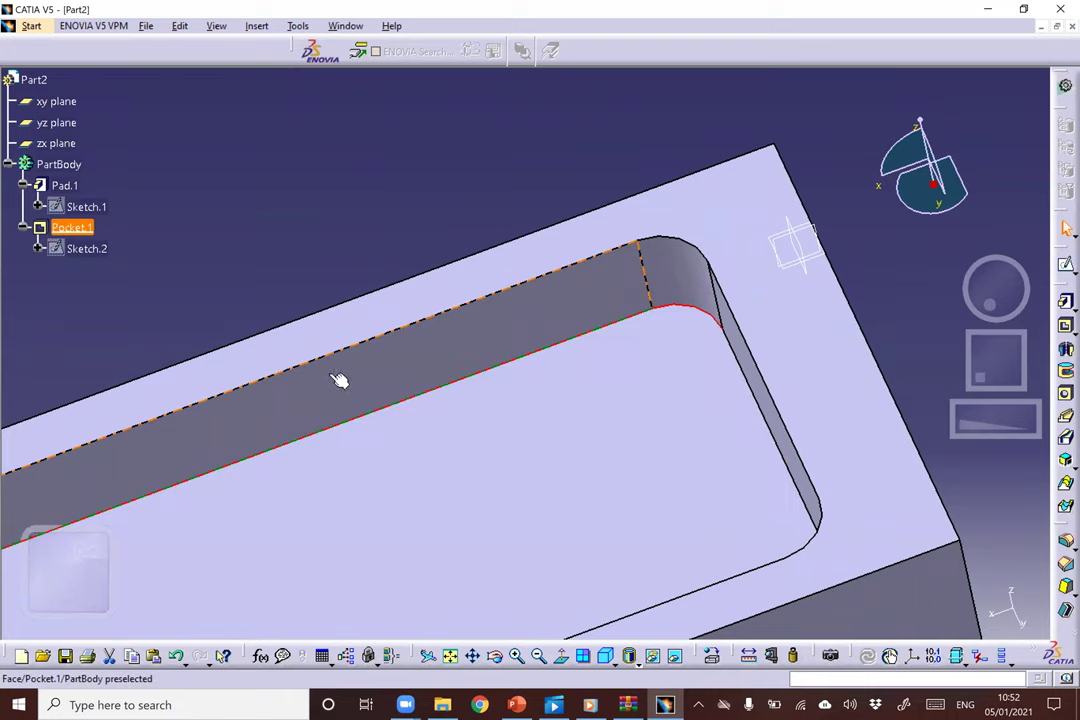
{"action": "middle_click_drag", "start_coordinate": [437, 241], "coordinate": [626, 156]}
{"action": "middle_click_drag", "start_coordinate": [282, 357], "coordinate": [217, 374]}
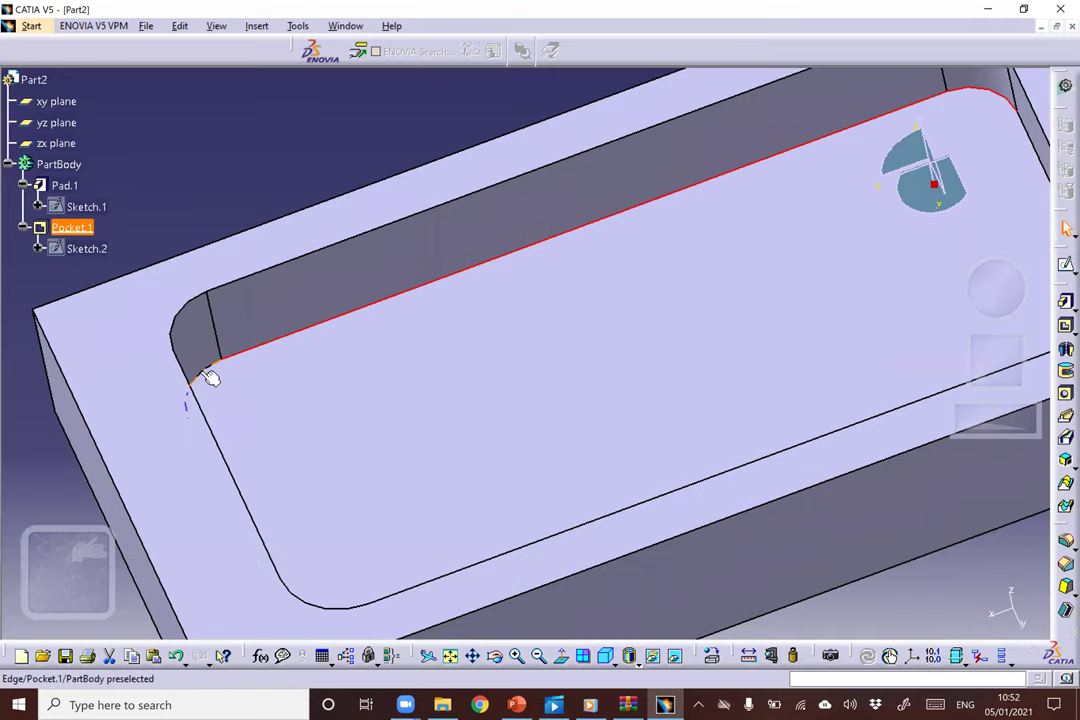
{"action": "middle_click_drag", "start_coordinate": [401, 447], "coordinate": [284, 434]}
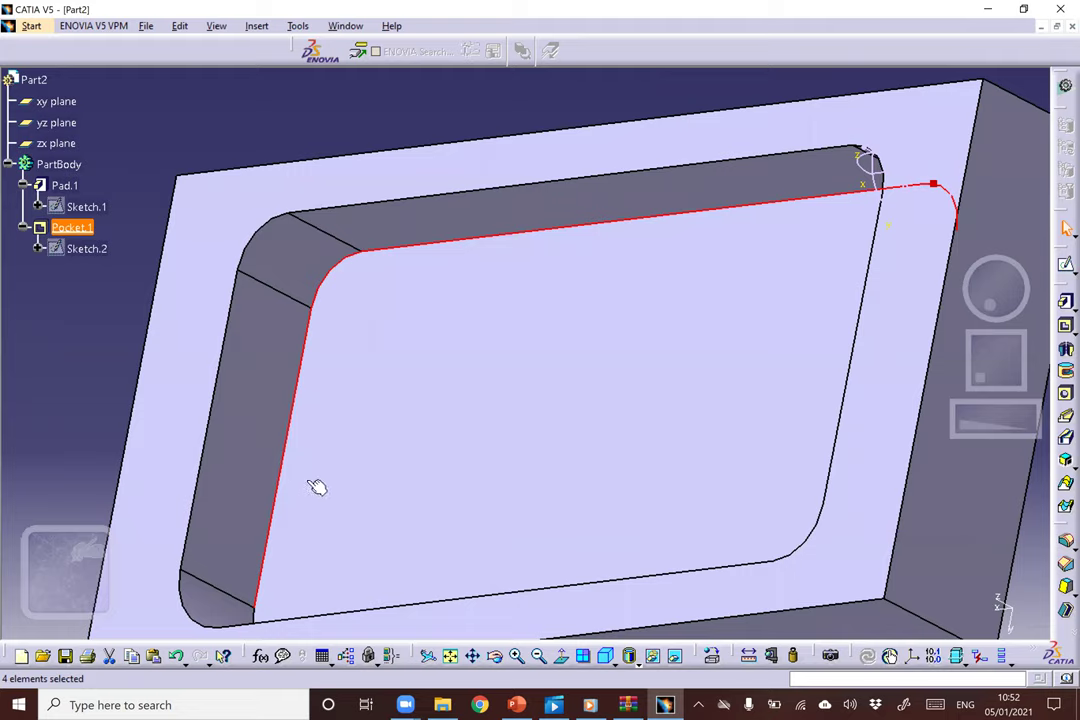
{"action": "middle_click_drag", "start_coordinate": [562, 587], "coordinate": [839, 419]}
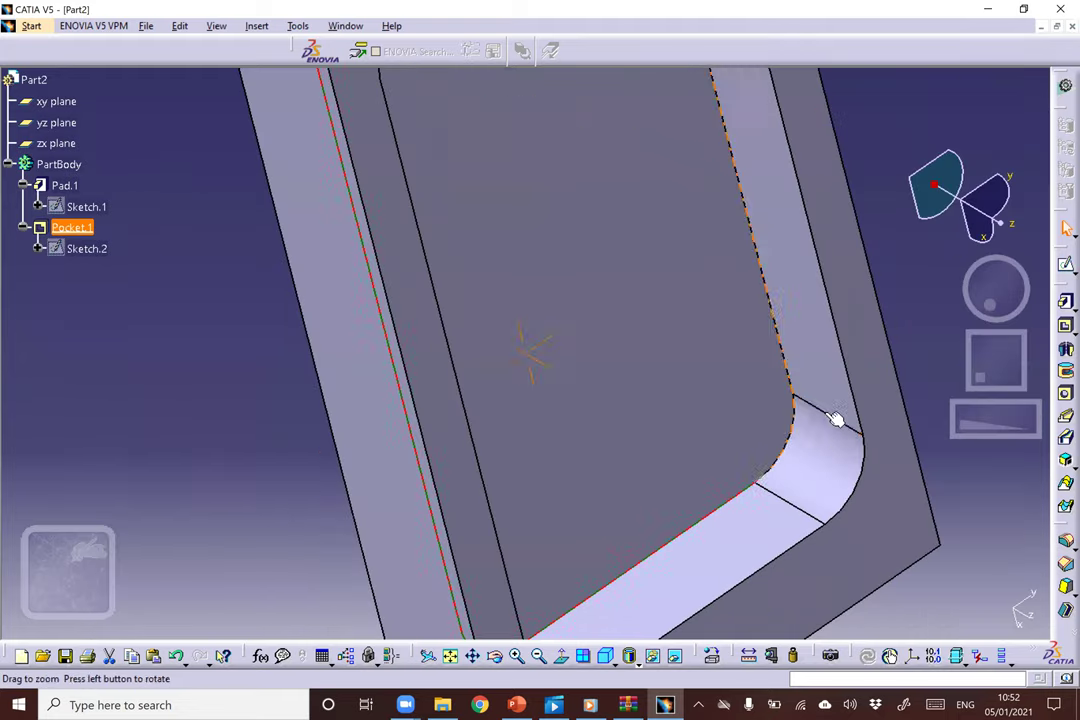
{"action": "left_click", "coordinate": [793, 459]}
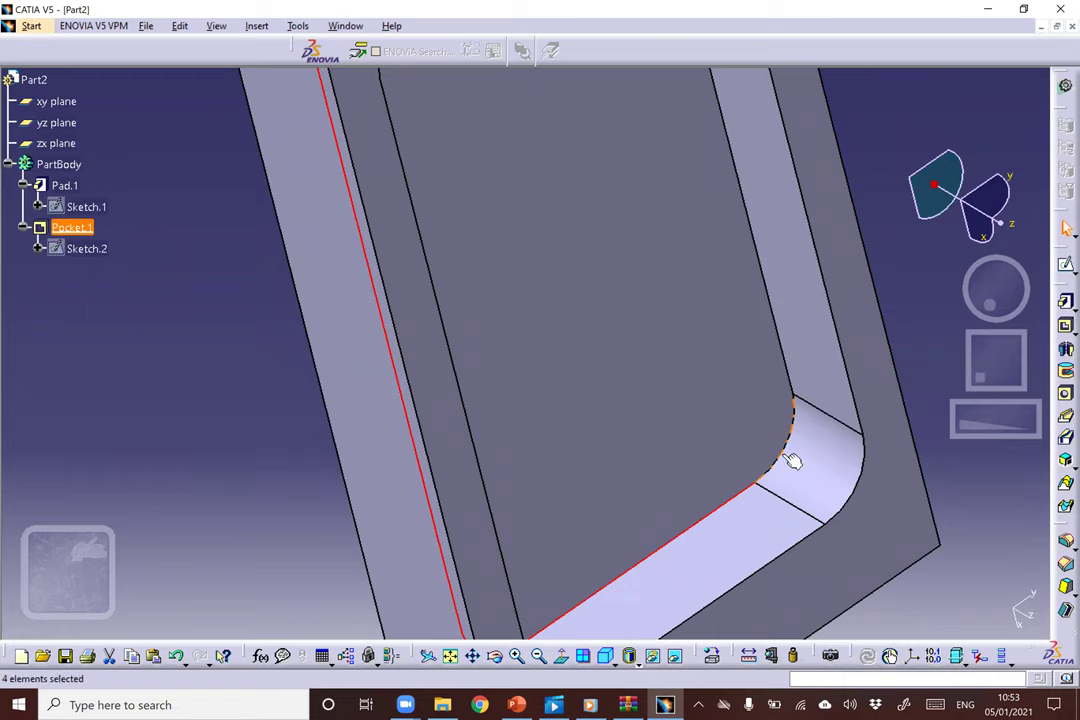
{"action": "left_click", "coordinate": [779, 352]}
{"action": "middle_click_drag", "start_coordinate": [640, 136], "coordinate": [610, 230]}
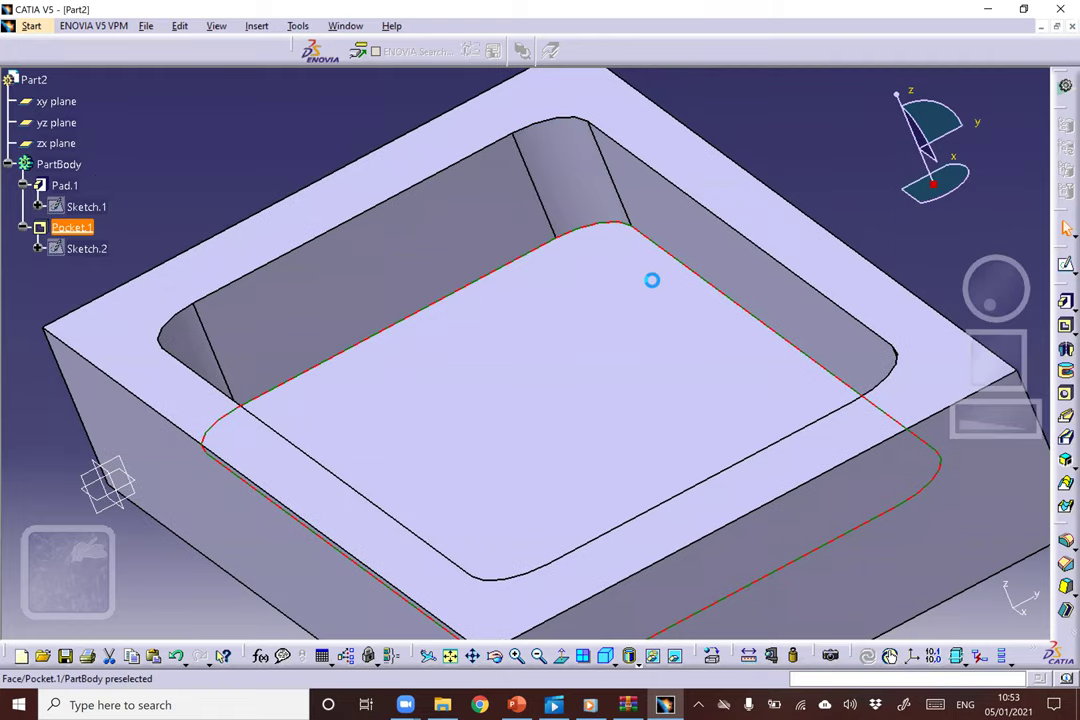
{"action": "left_click", "coordinate": [1065, 538]}
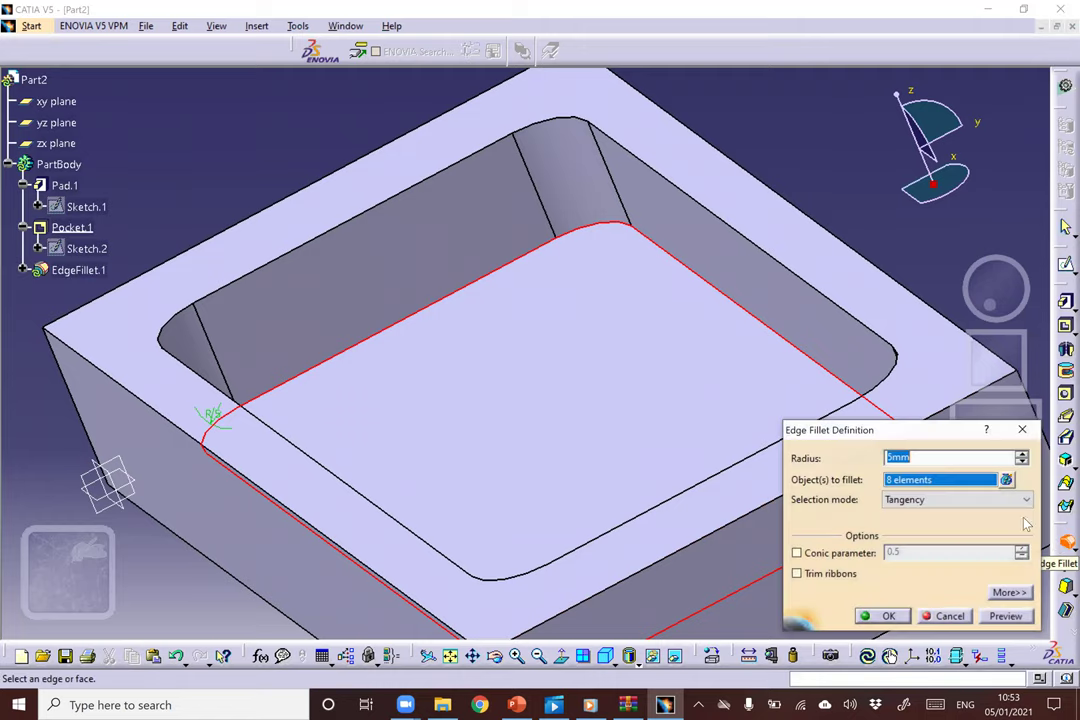
{"action": "left_click", "coordinate": [876, 613]}
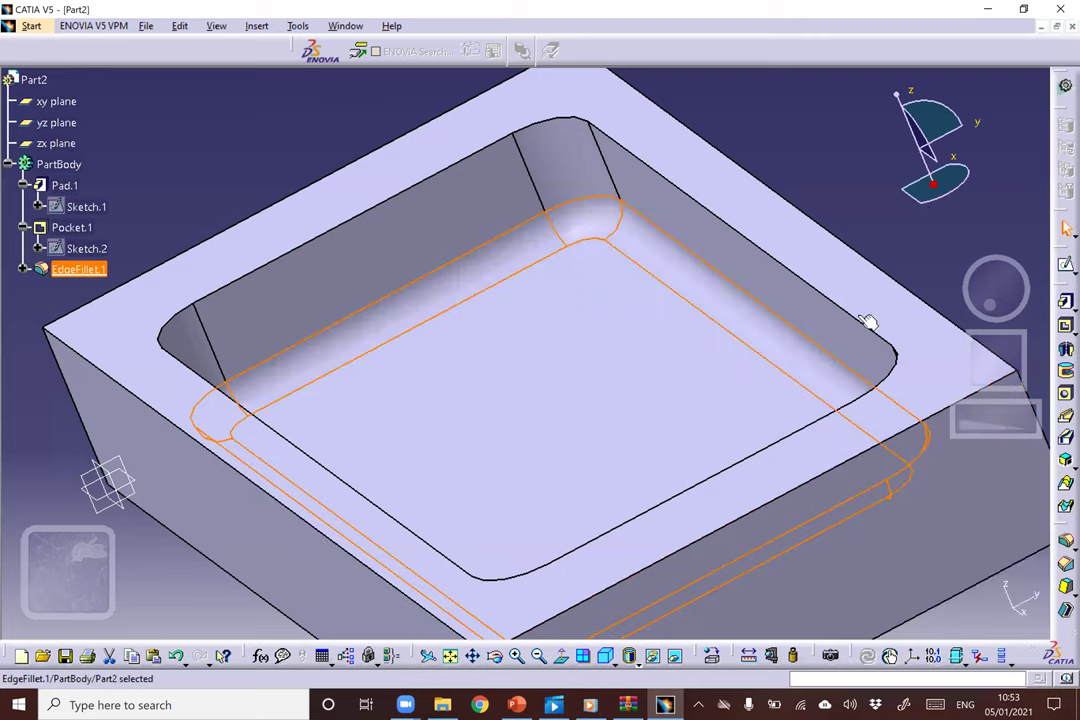
Insert a new body into the part.
{"action": "middle_click_drag", "start_coordinate": [824, 263], "coordinate": [811, 277]}
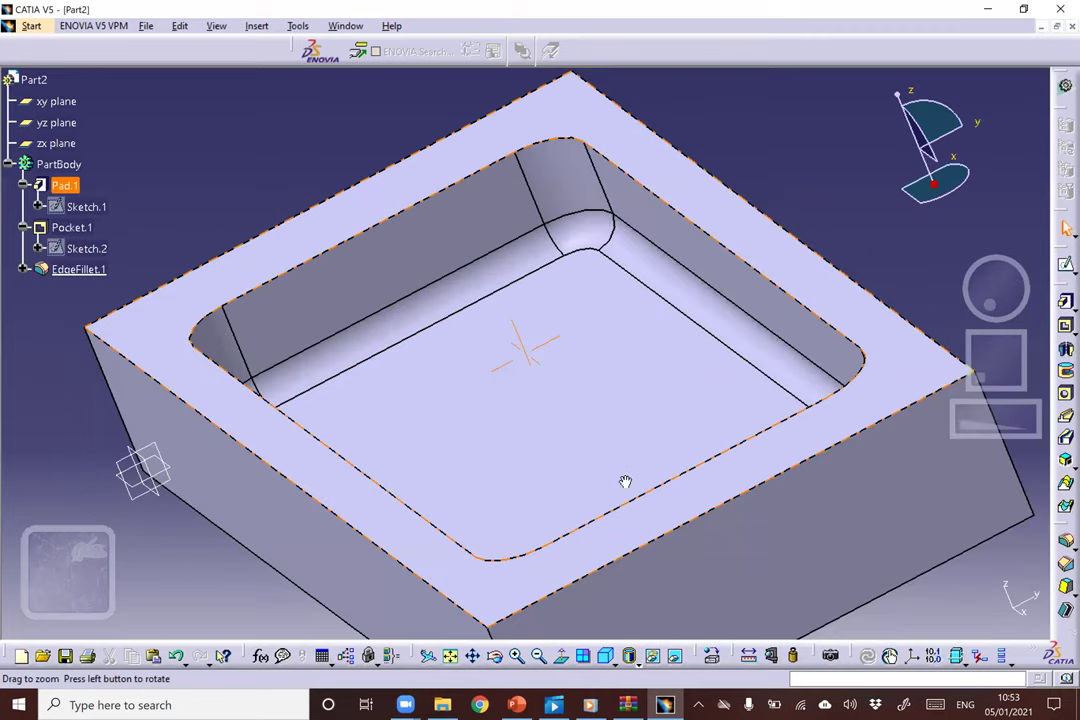
{"action": "middle_click_drag", "start_coordinate": [900, 421], "coordinate": [981, 217]}
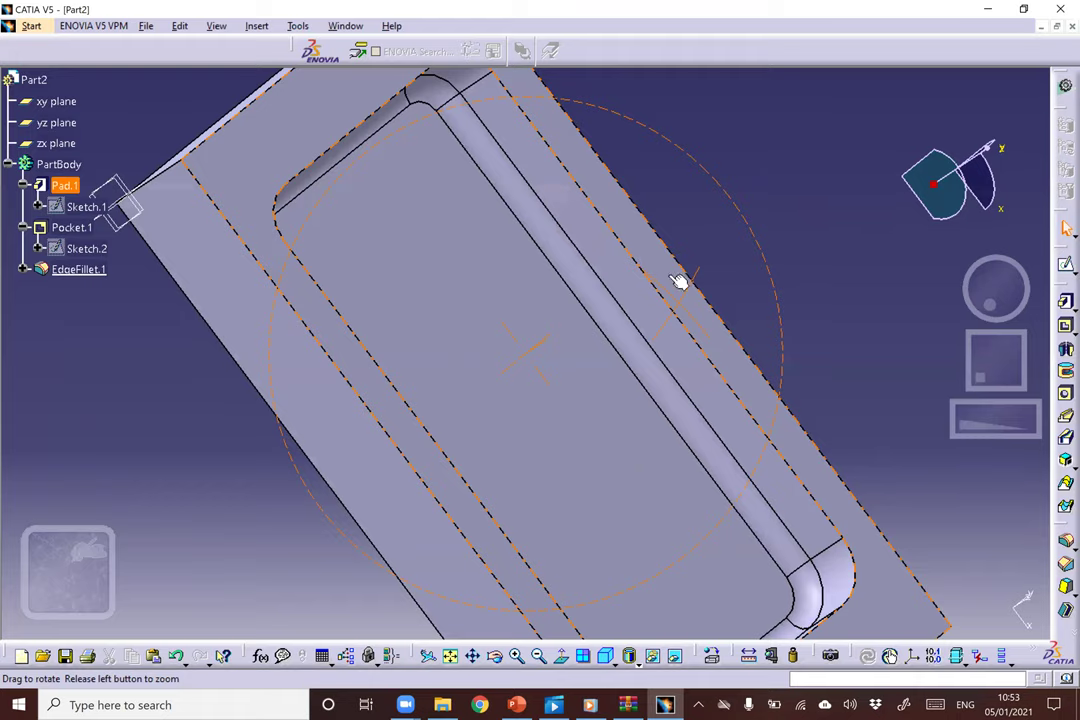
{"action": "middle_click_drag", "start_coordinate": [28, 375], "coordinate": [199, 74]}
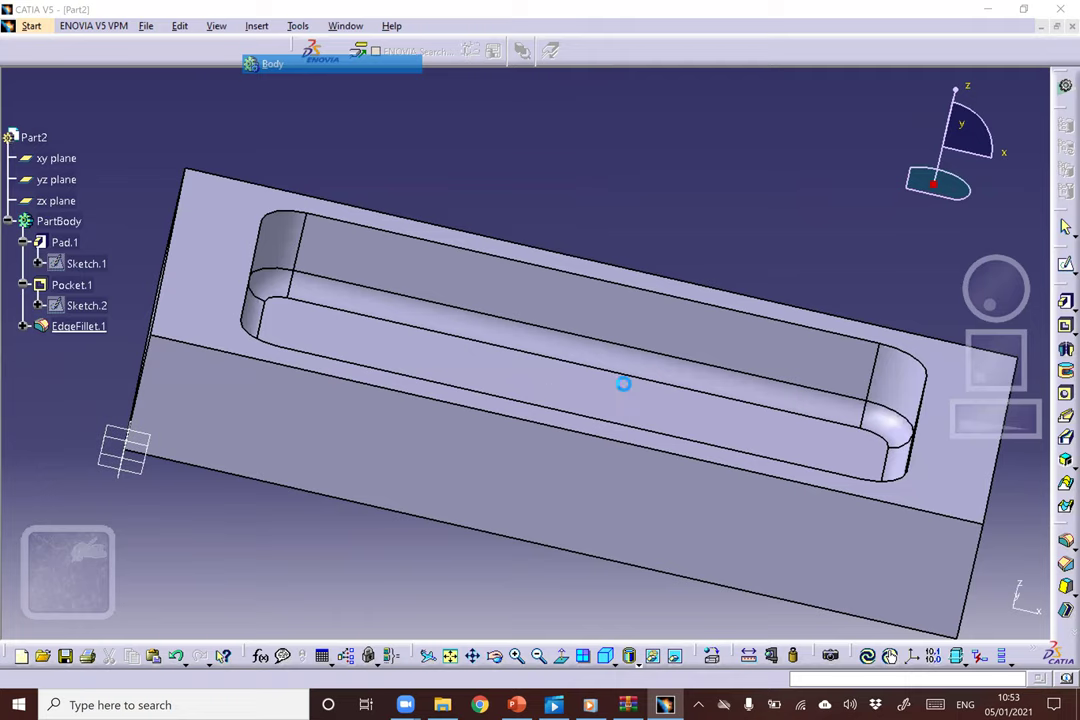
{"action": "key", "text": "Return"}
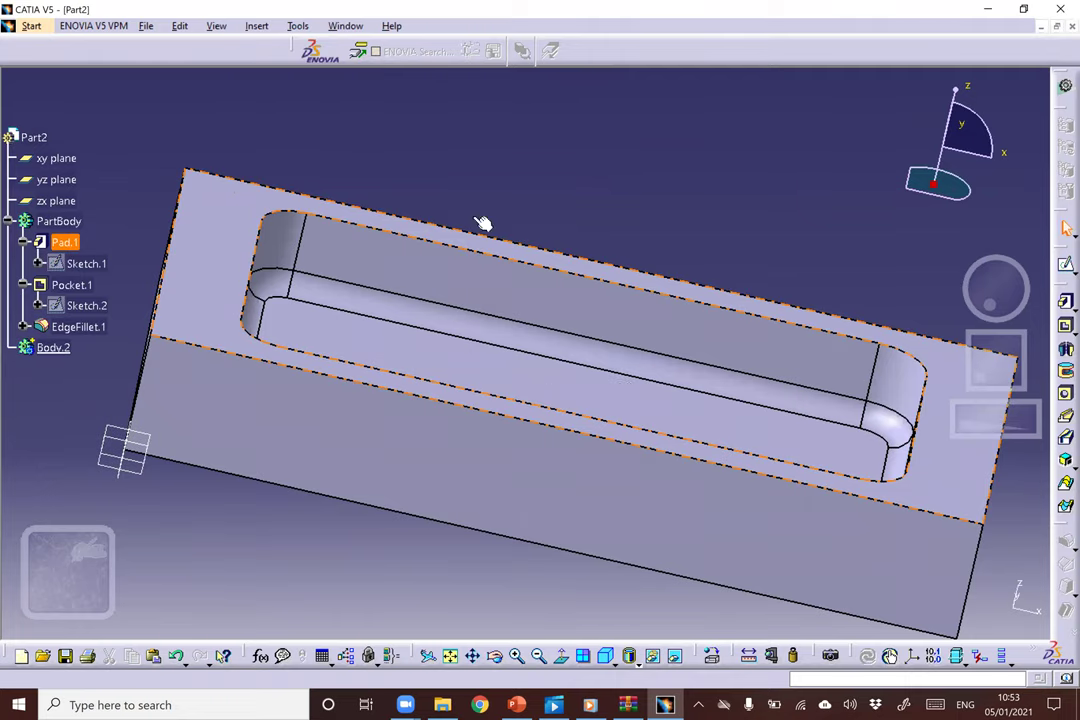
Sketch a rectangle corner to corner over the outer outline of the block's top face and fix its four sides.
{"action": "left_click", "coordinate": [1065, 262]}
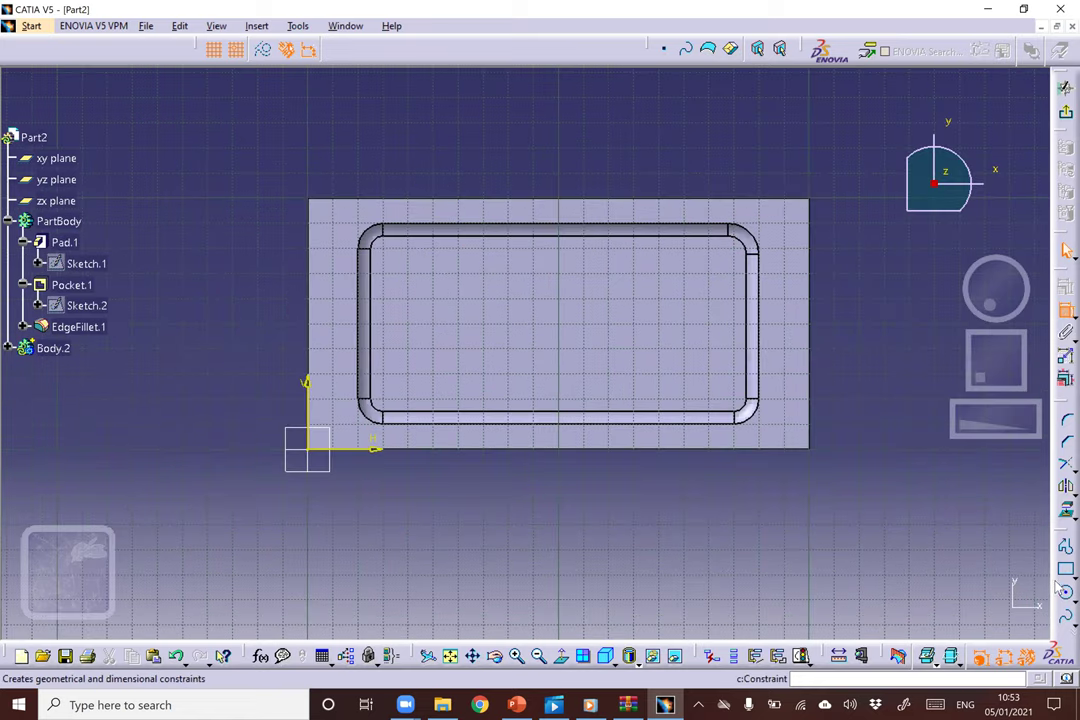
{"action": "left_click", "coordinate": [1066, 569]}
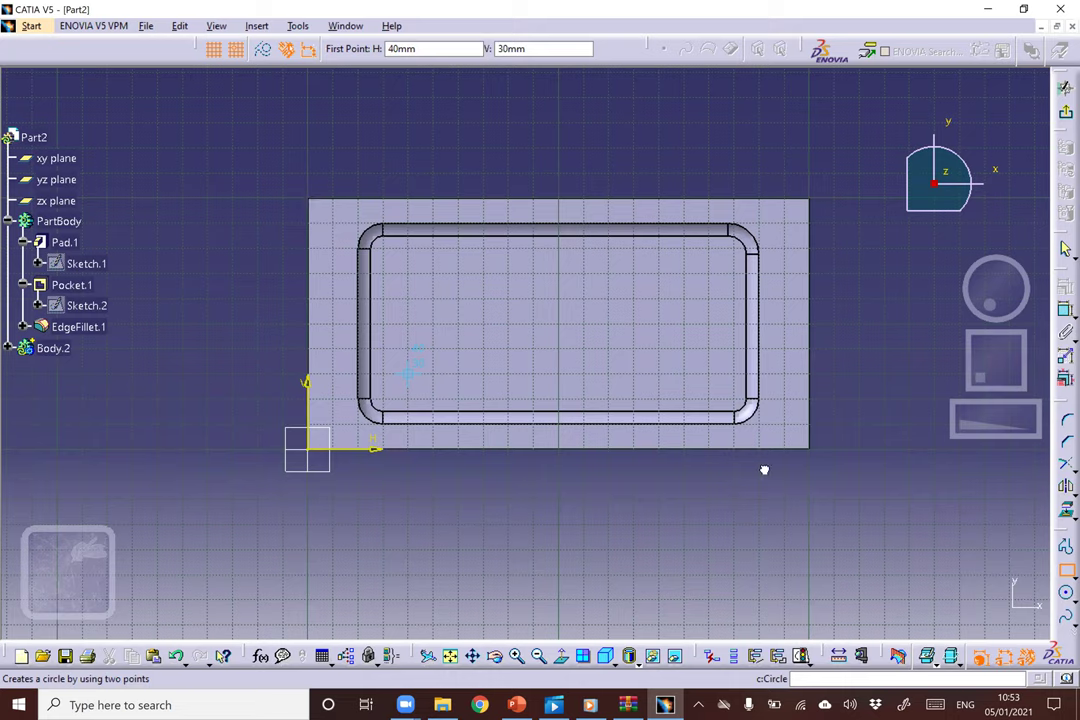
{"action": "key", "text": "Escape"}
{"action": "left_click", "coordinate": [813, 455]}
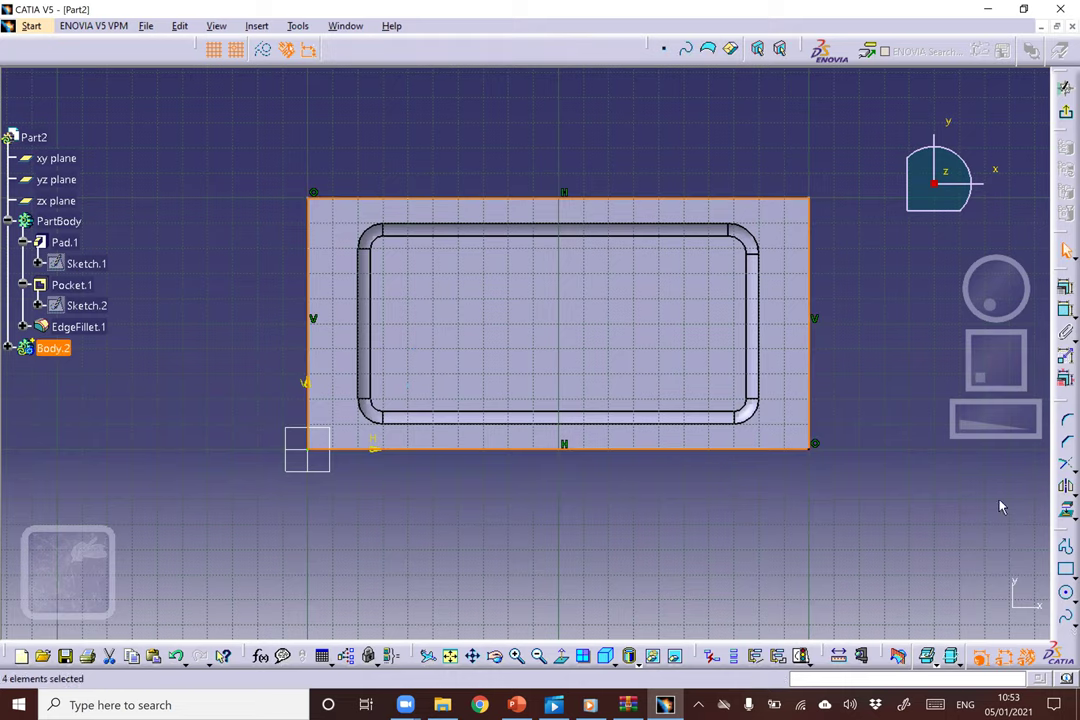
{"action": "left_click", "coordinate": [1062, 289]}
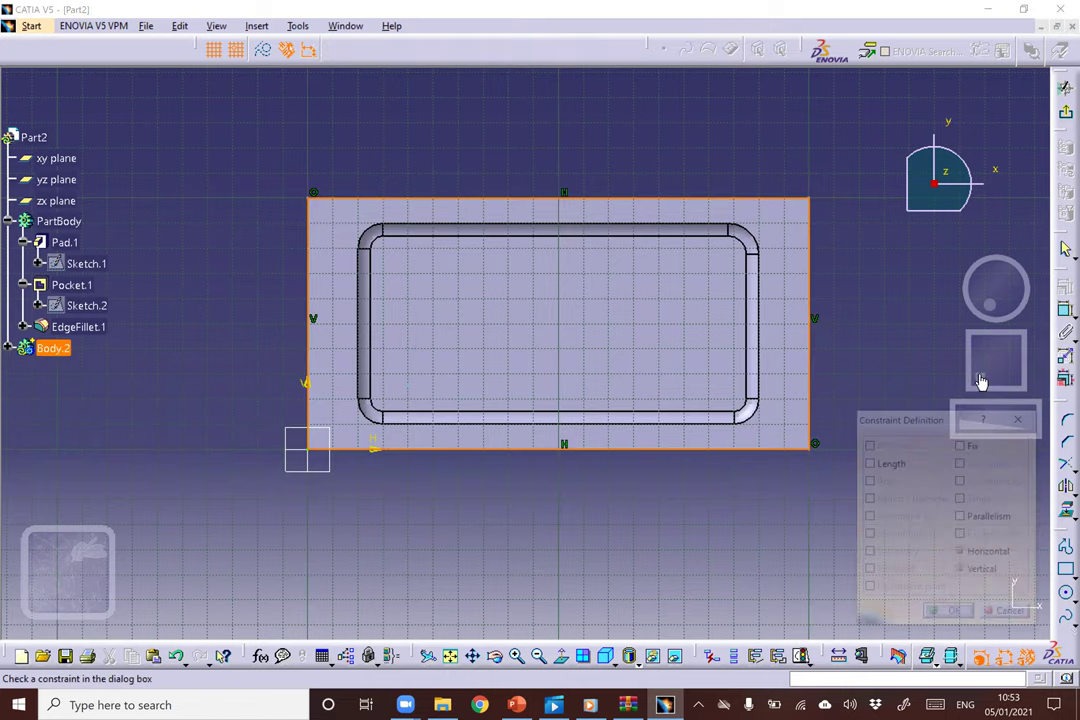
{"action": "left_click", "coordinate": [956, 617]}
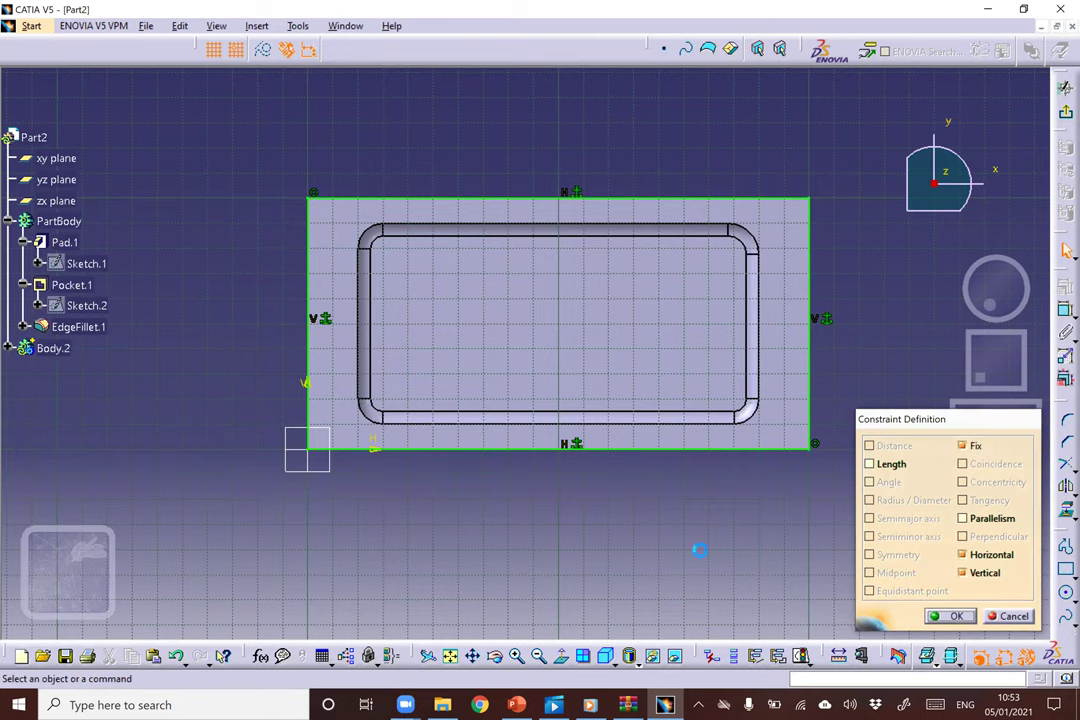
Pad the fixed rectangle sketch in the second body, reversing its direction so it fills the block's full height.
{"action": "middle_click_drag", "start_coordinate": [615, 586], "coordinate": [616, 576]}
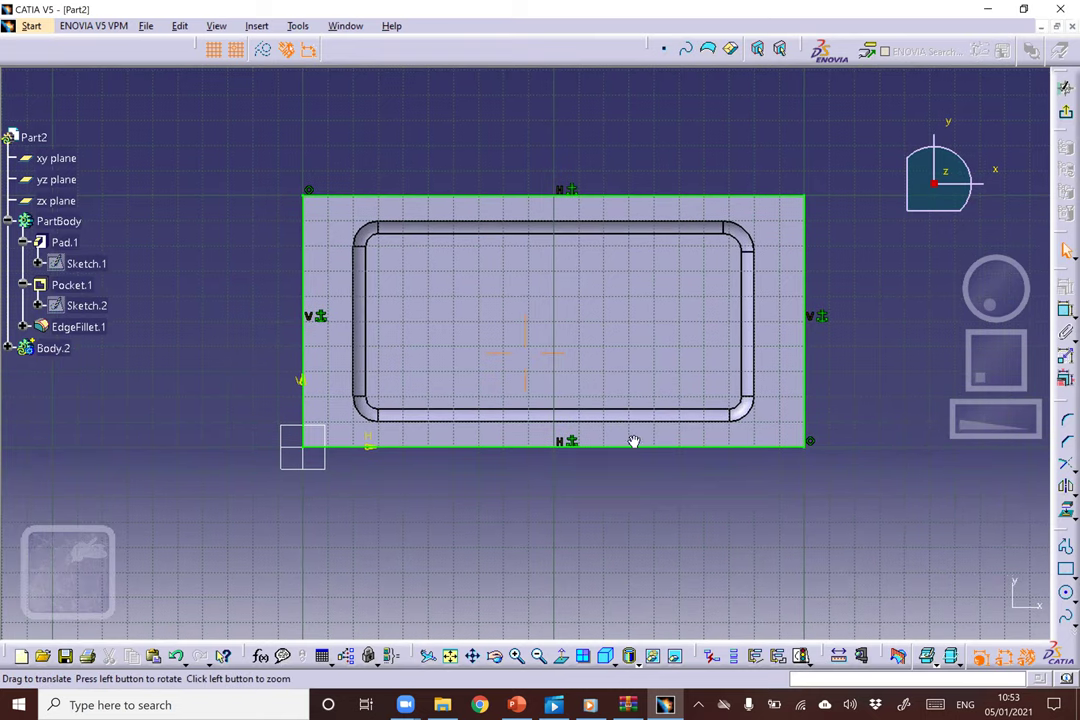
{"action": "middle_click_drag", "start_coordinate": [737, 436], "coordinate": [627, 502]}
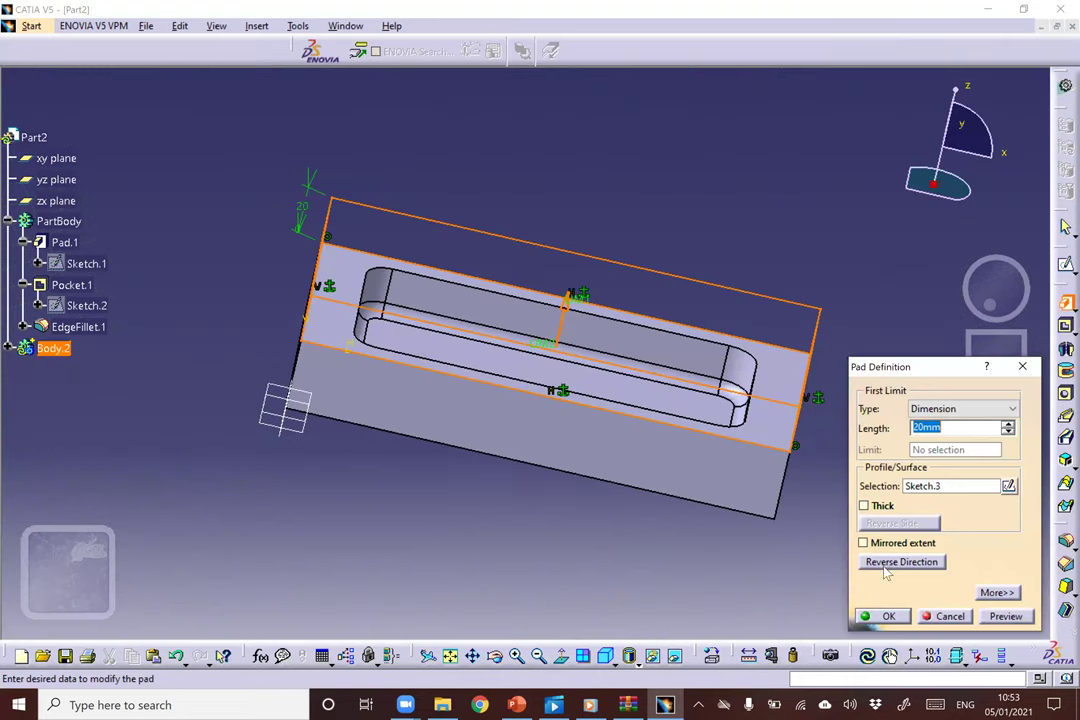
{"action": "left_click", "coordinate": [884, 562]}
{"action": "left_click", "coordinate": [917, 427]}
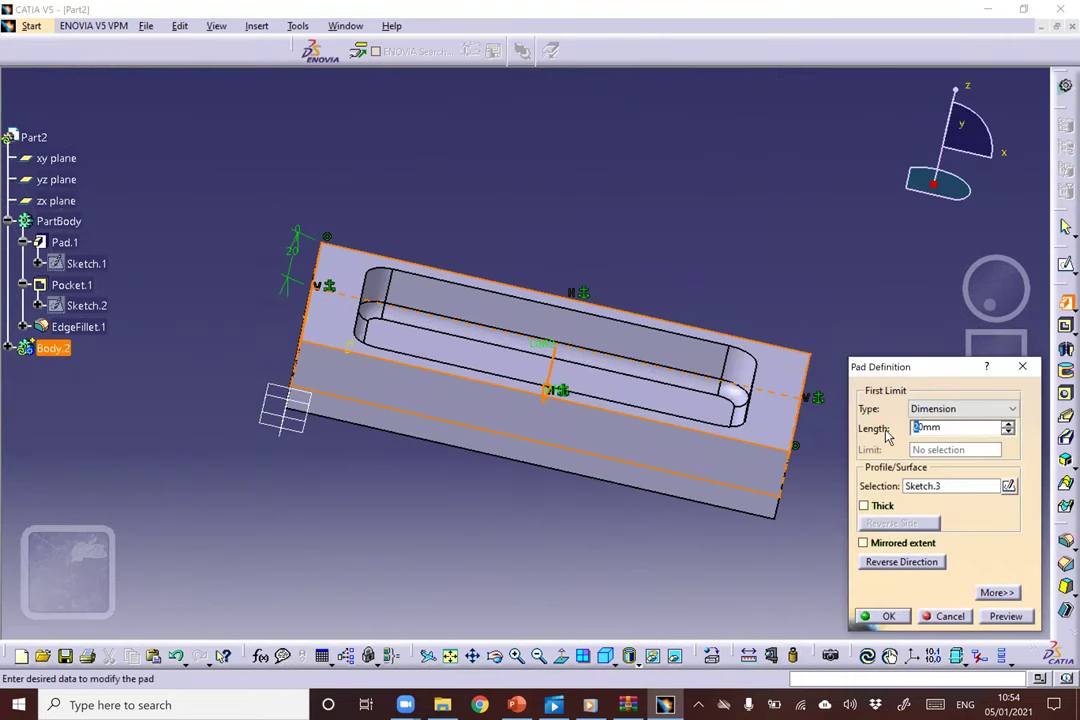
{"action": "key", "text": "Escape"}
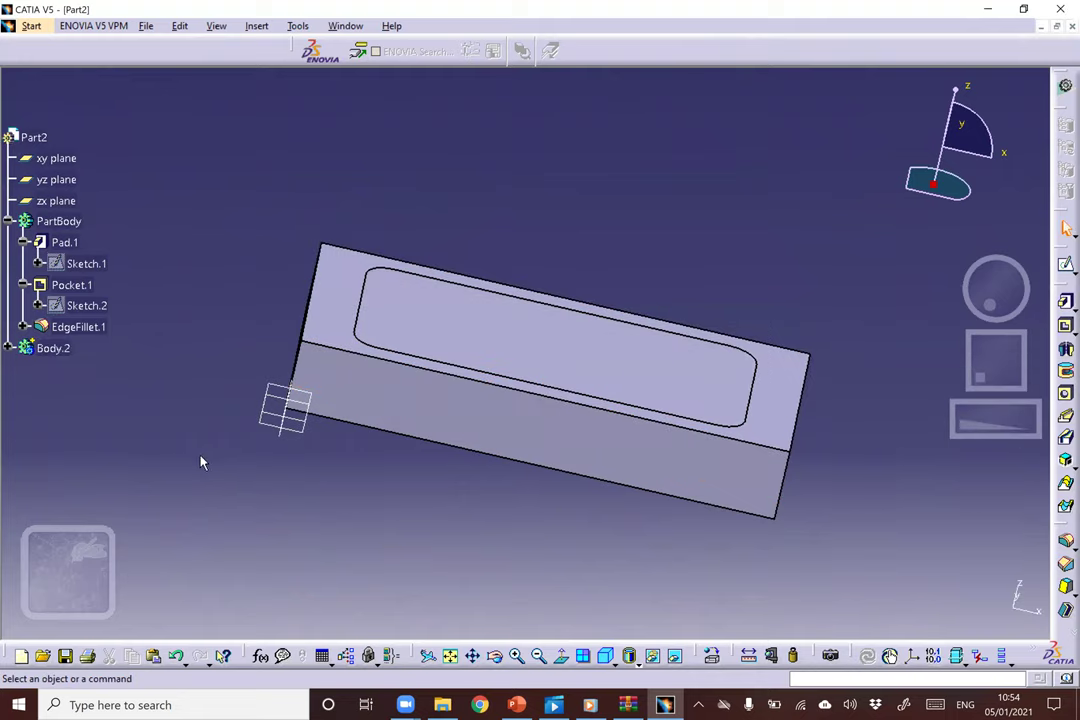
Give the second body's pad a yellow fill with transparency 135, and hide the pad.
{"action": "left_click", "coordinate": [8, 371]}
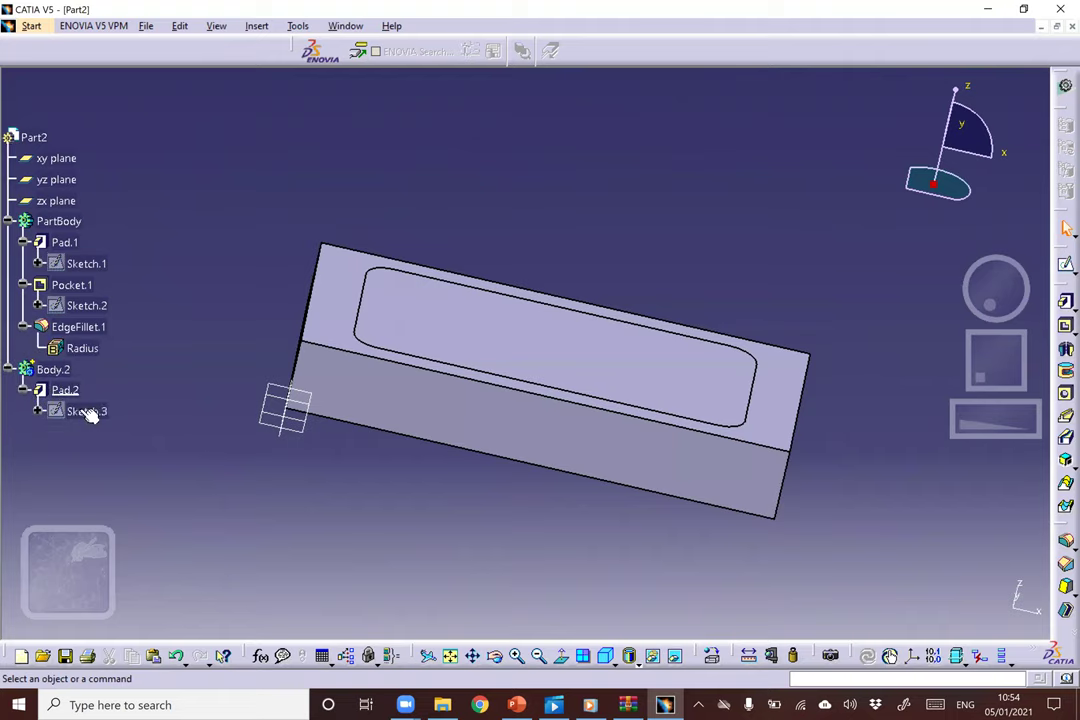
{"action": "left_click", "coordinate": [62, 391]}
{"action": "right_click", "coordinate": [118, 161]}
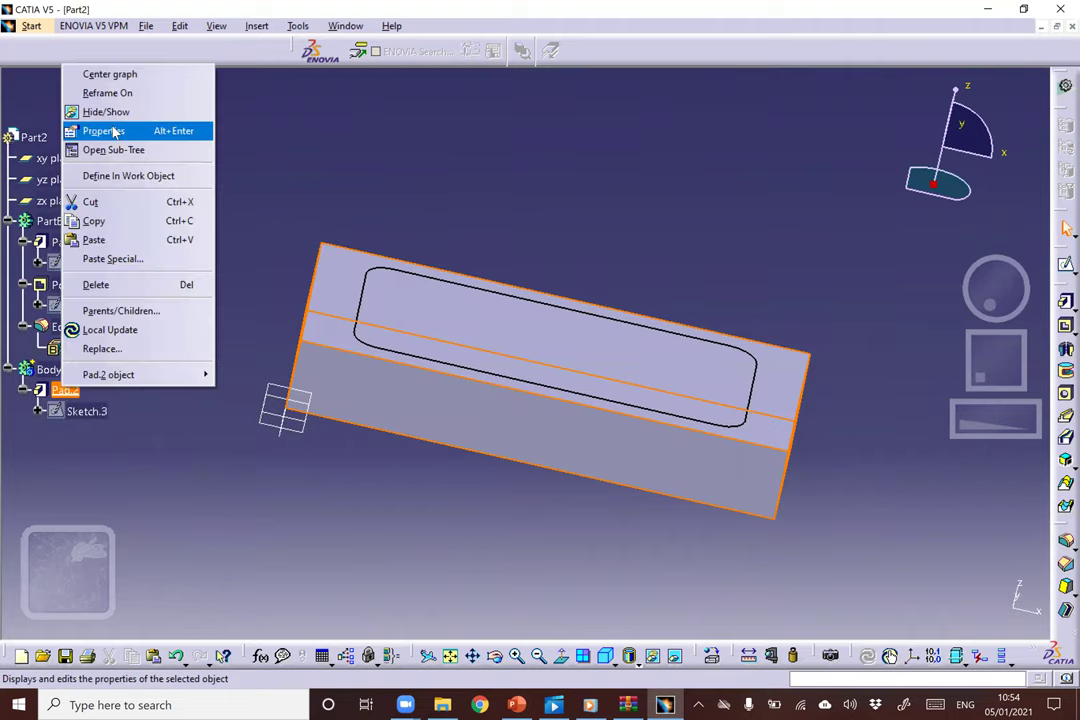
{"action": "left_click", "coordinate": [102, 131]}
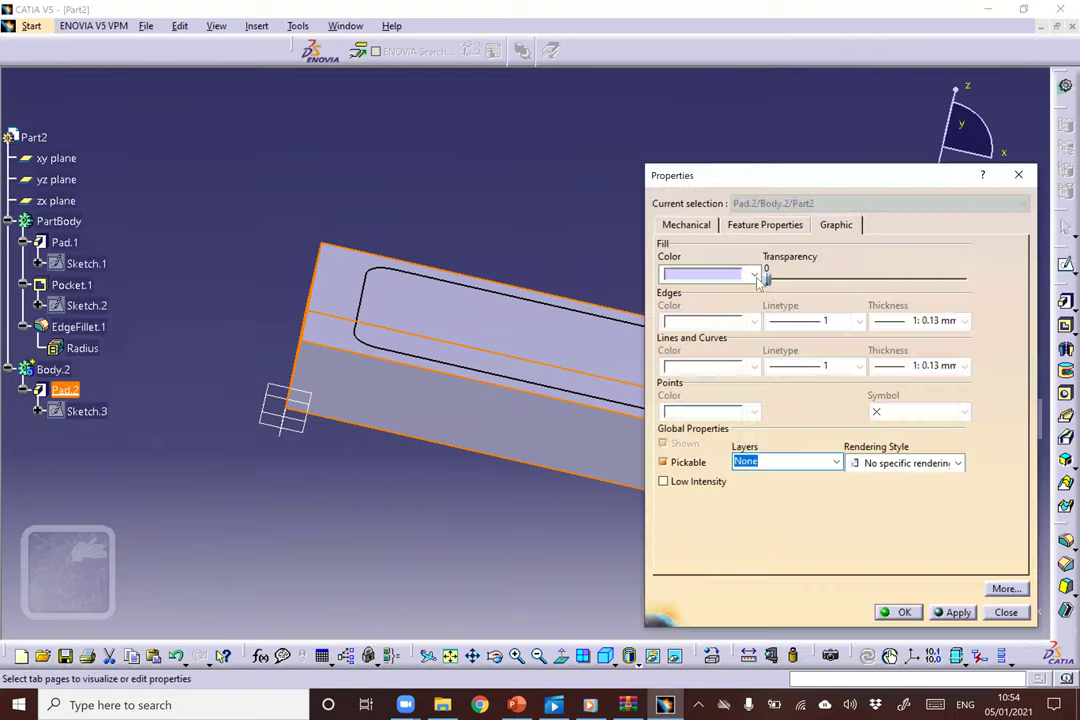
{"action": "left_click_drag", "start_coordinate": [772, 280], "coordinate": [873, 281]}
{"action": "left_click", "coordinate": [754, 276]}
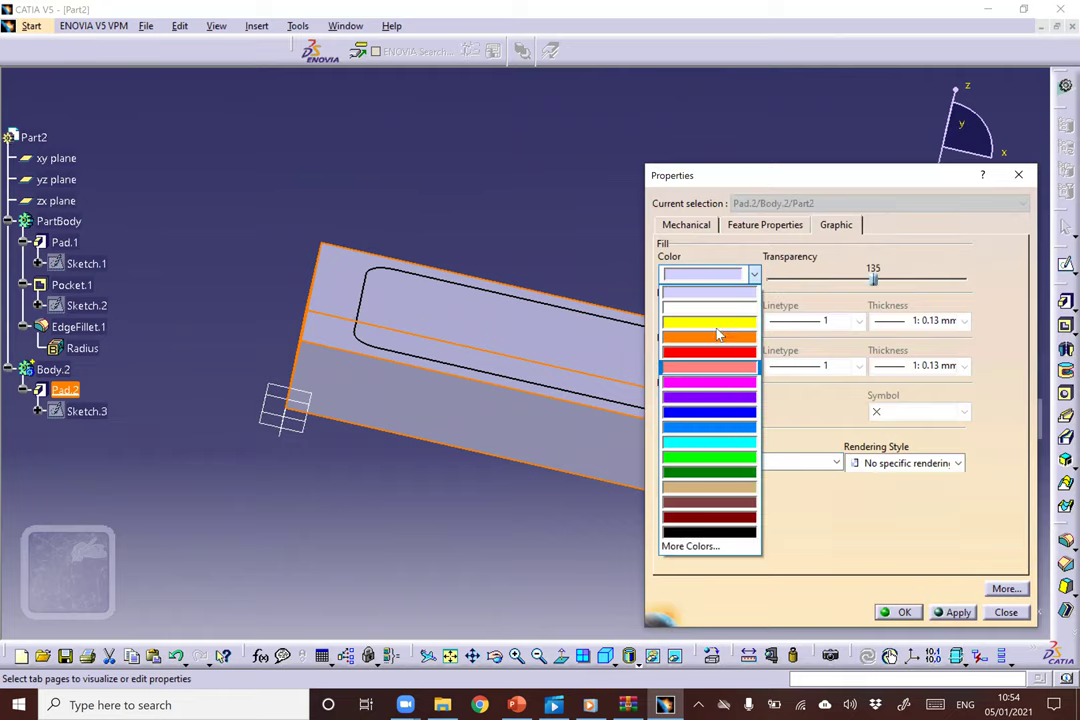
{"action": "left_click", "coordinate": [727, 322]}
{"action": "left_click", "coordinate": [904, 612]}
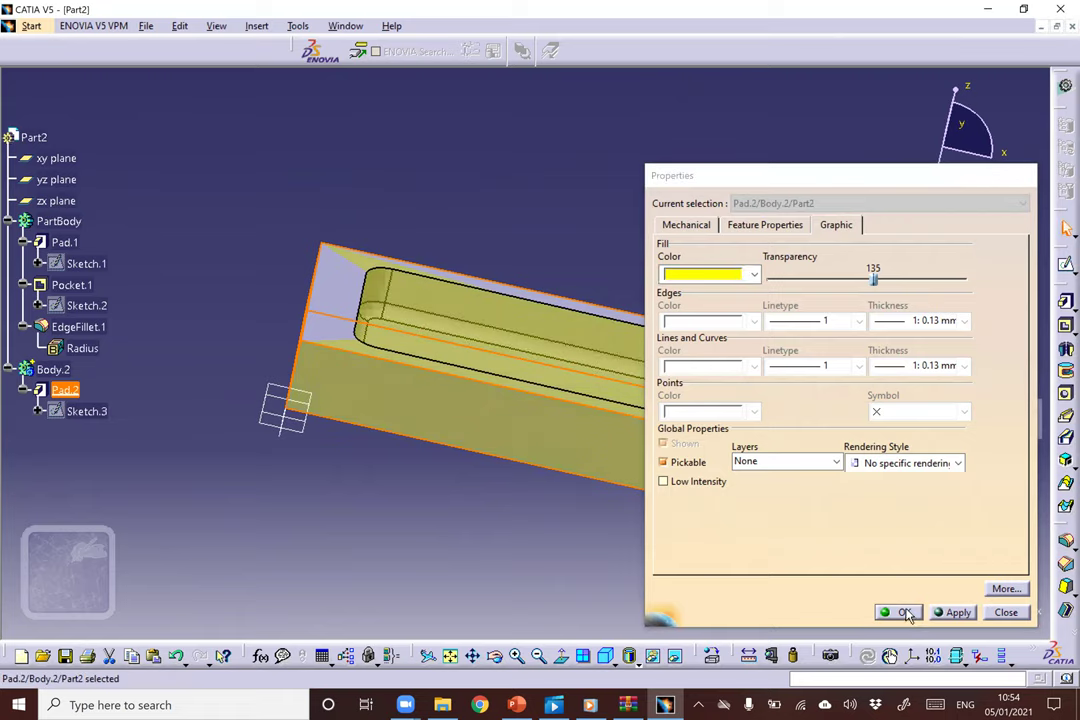
{"action": "middle_click_drag", "start_coordinate": [420, 487], "coordinate": [482, 372]}
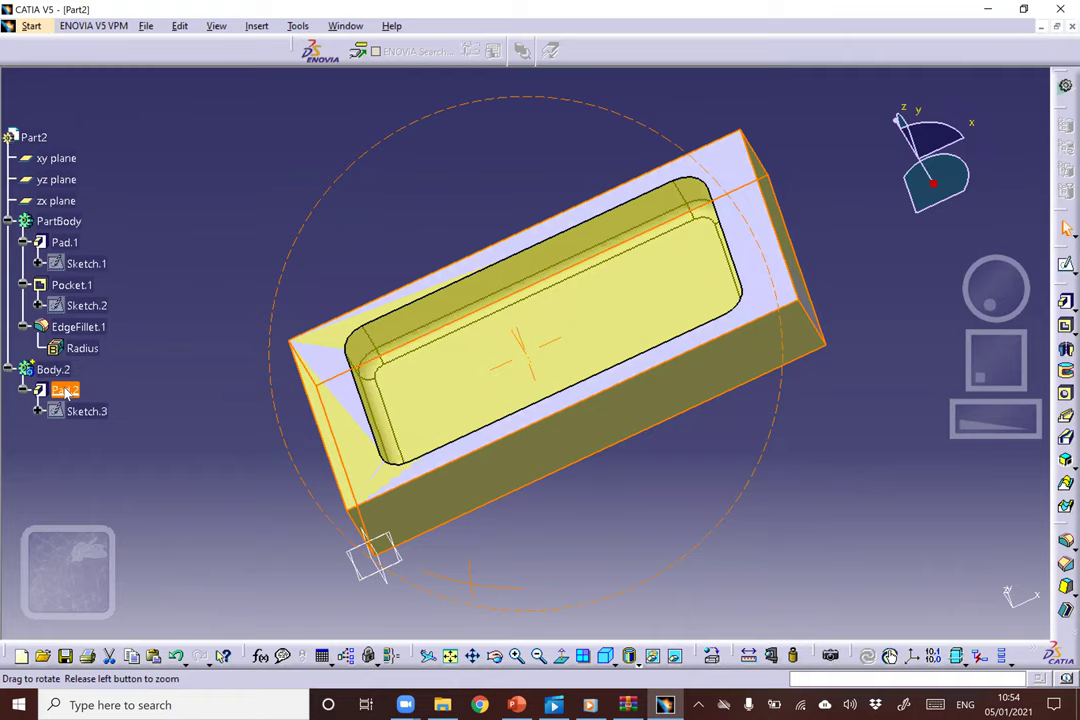
{"action": "middle_click_drag", "start_coordinate": [113, 124], "coordinate": [40, 190]}
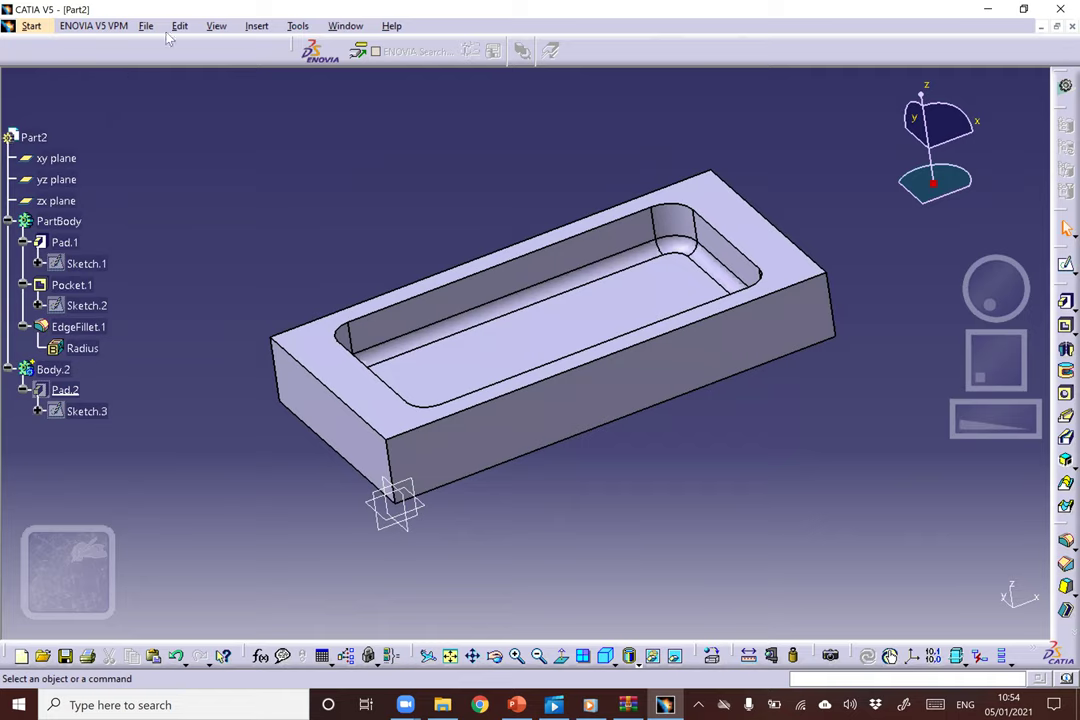
Switch the part to the Advanced Machining workbench.
{"action": "left_click", "coordinate": [256, 27]}
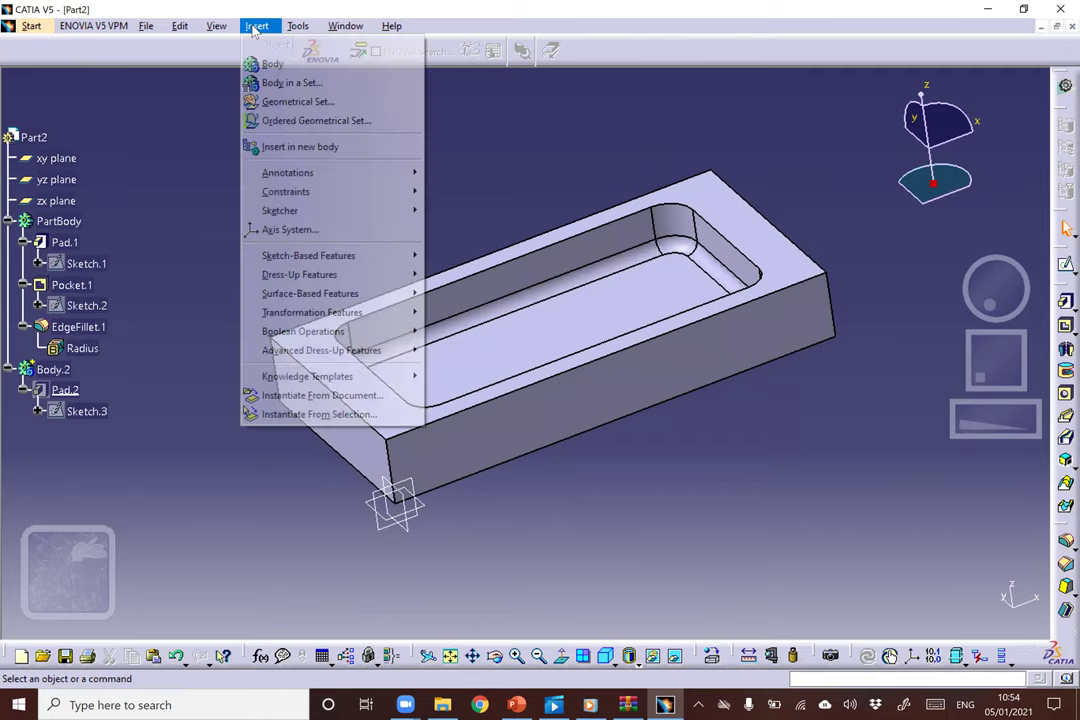
{"action": "left_click", "coordinate": [31, 26]}
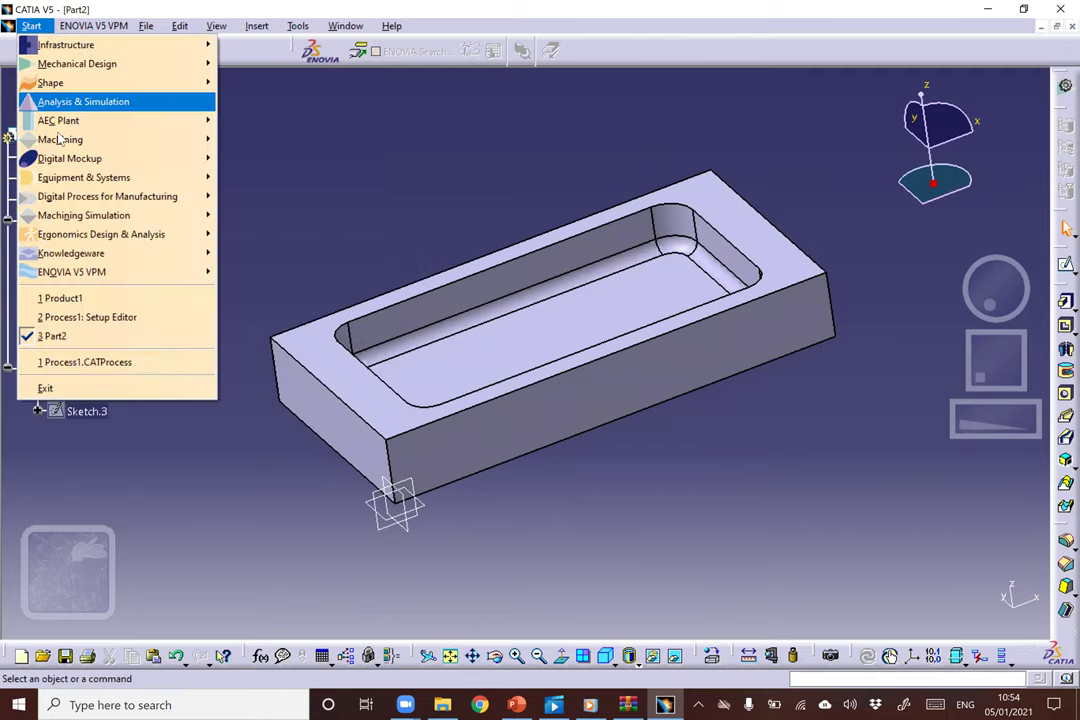
{"action": "mouse_move", "coordinate": [137, 144]}
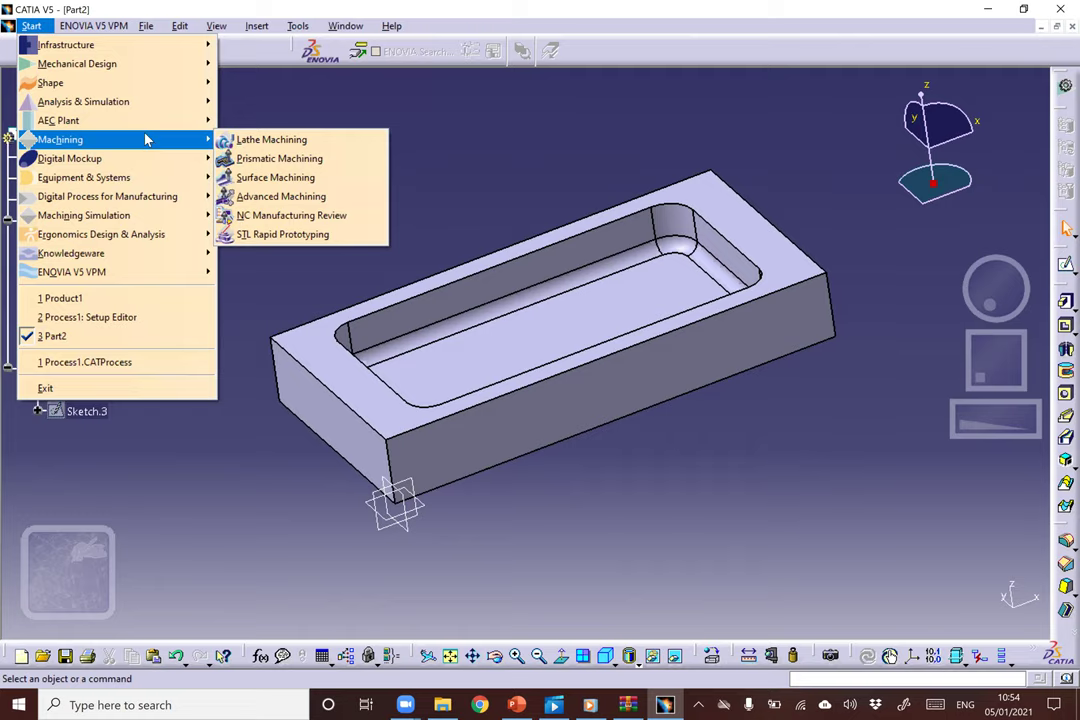
{"action": "left_click", "coordinate": [270, 195]}
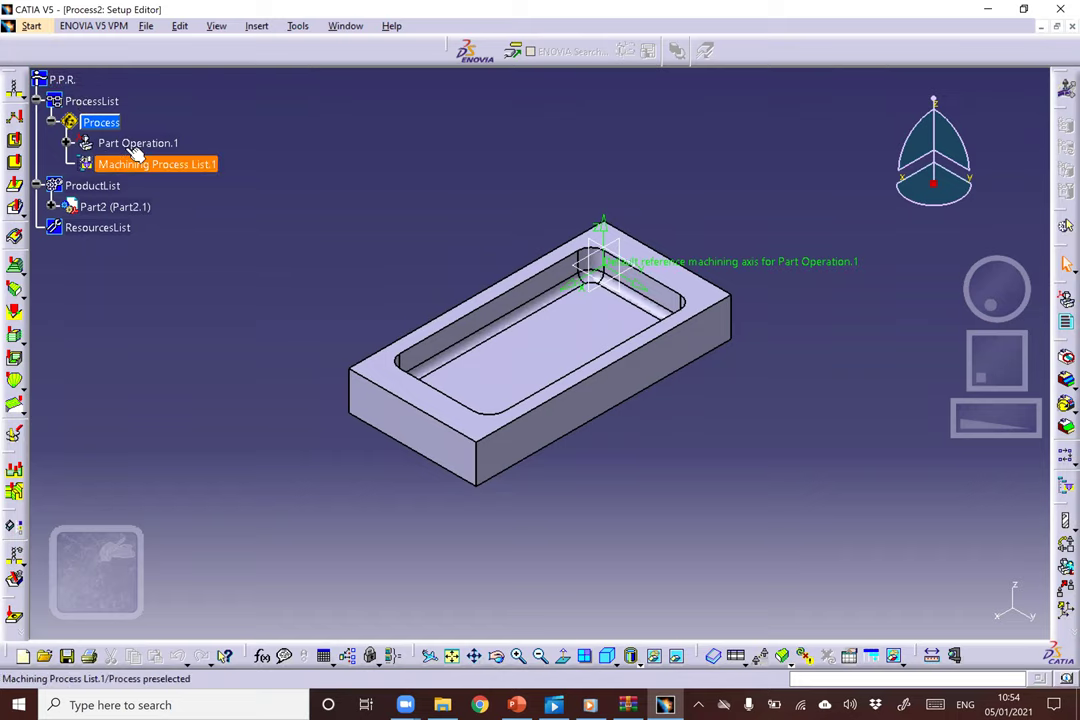
Open Part Operation.1 for editing and assign a 3-axis machine to it with the default settings.
{"action": "double_click", "coordinate": [137, 146]}
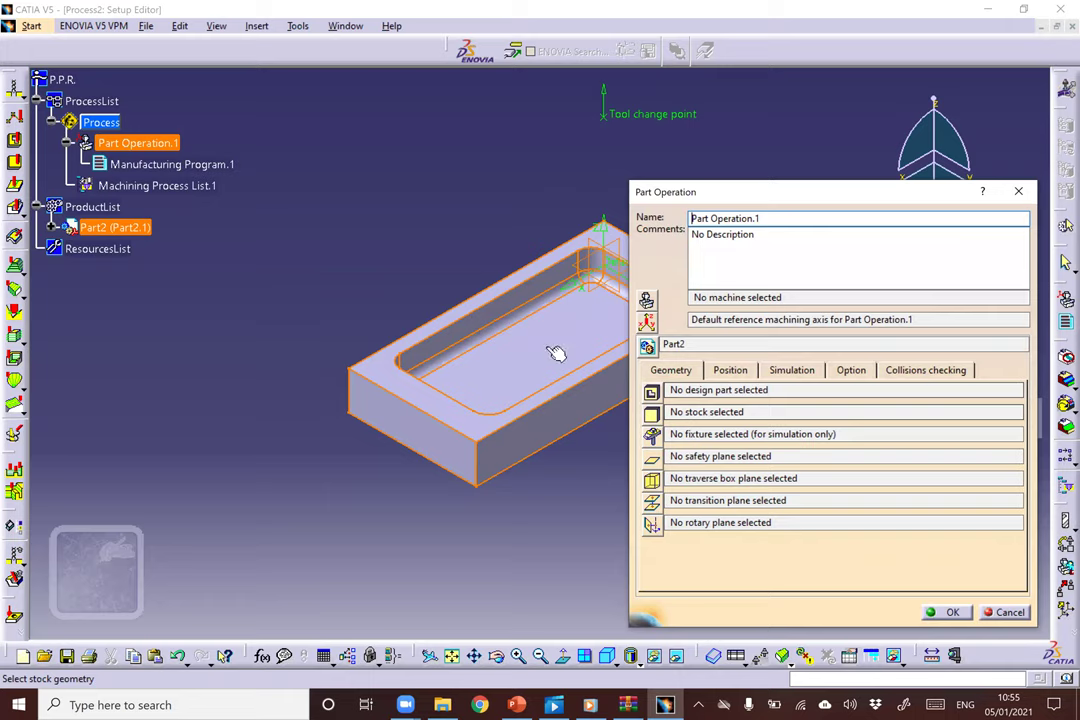
{"action": "middle_click_drag", "start_coordinate": [555, 336], "coordinate": [457, 338]}
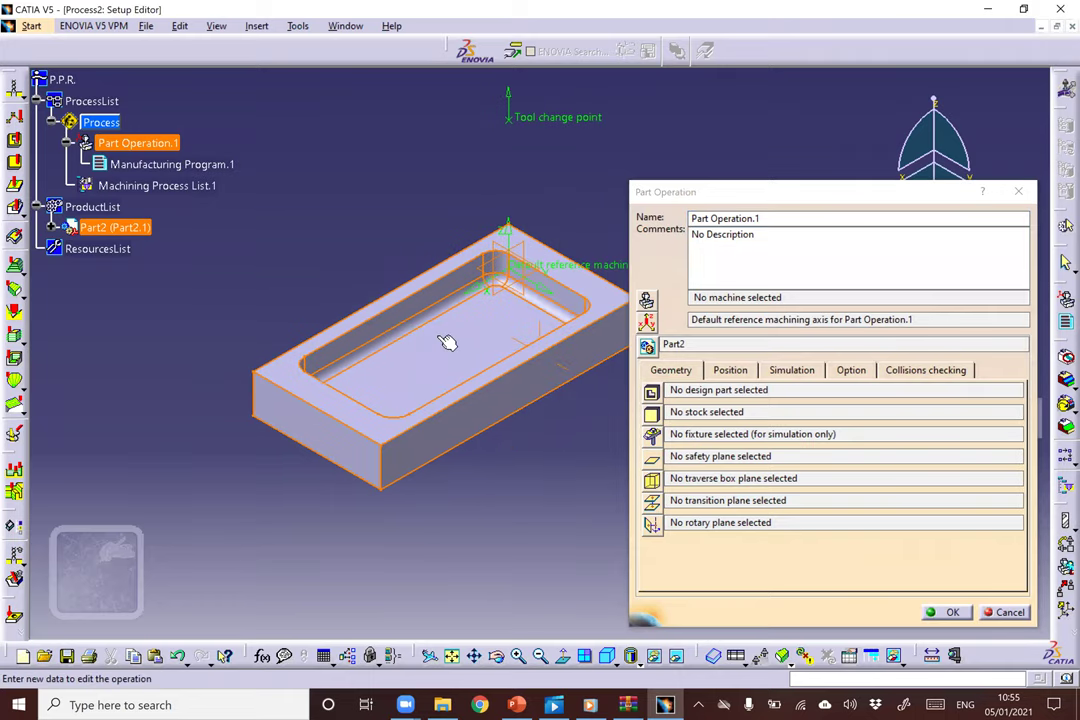
{"action": "key", "text": "Left"}
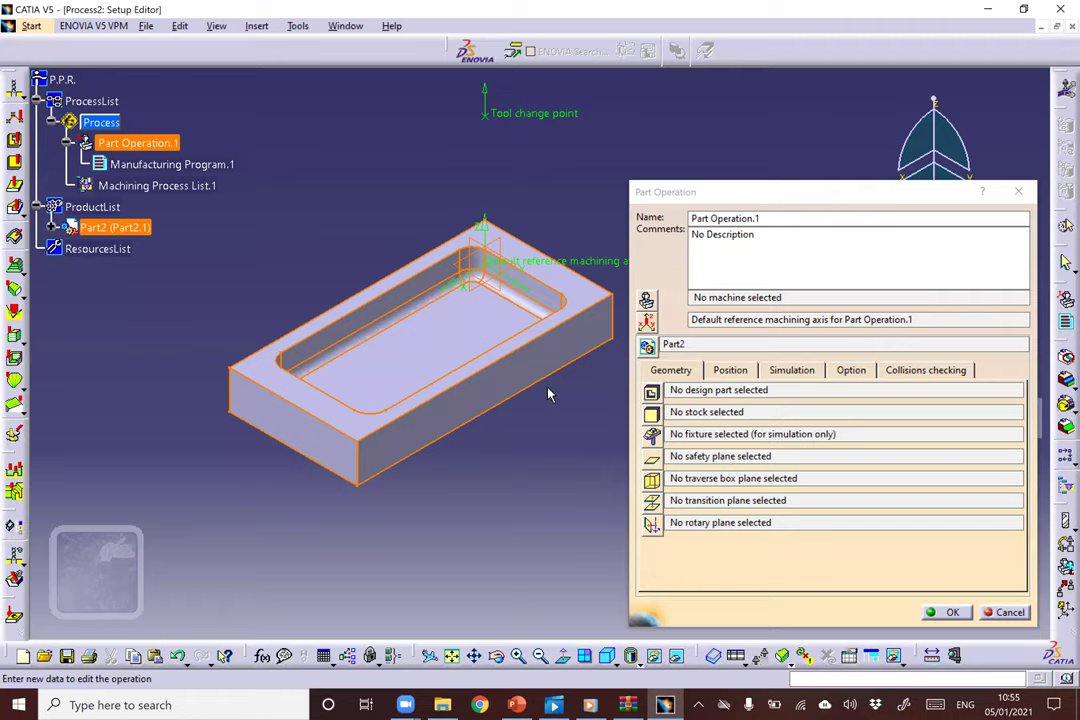
{"action": "left_click", "coordinate": [646, 300]}
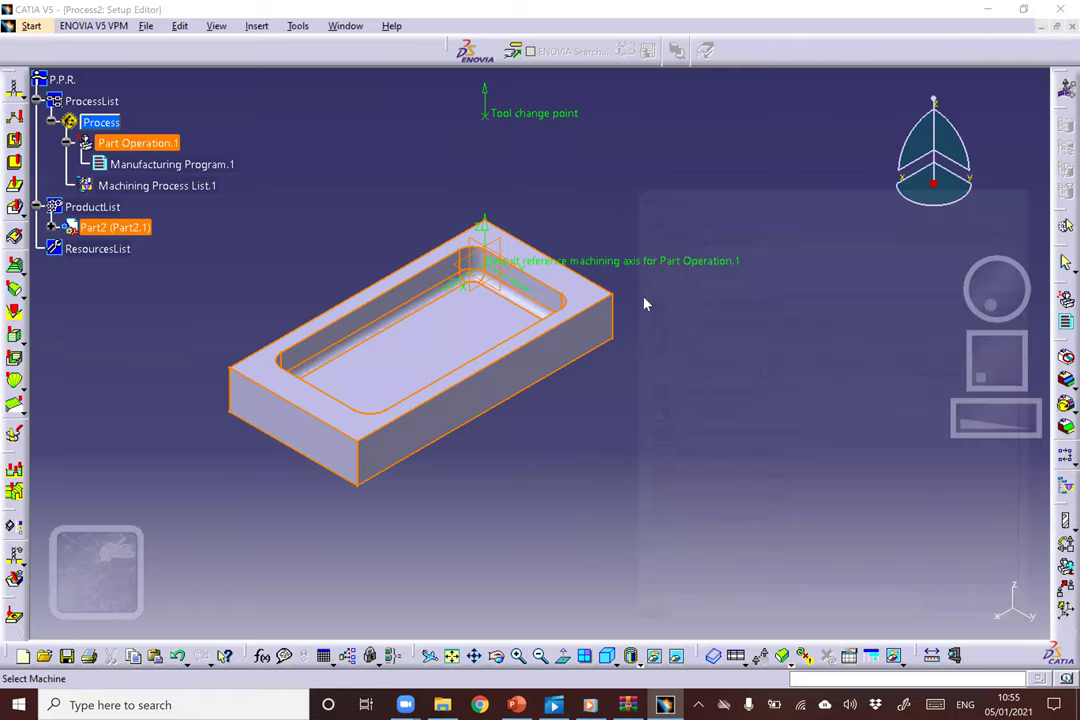
{"action": "left_click", "coordinate": [996, 289]}
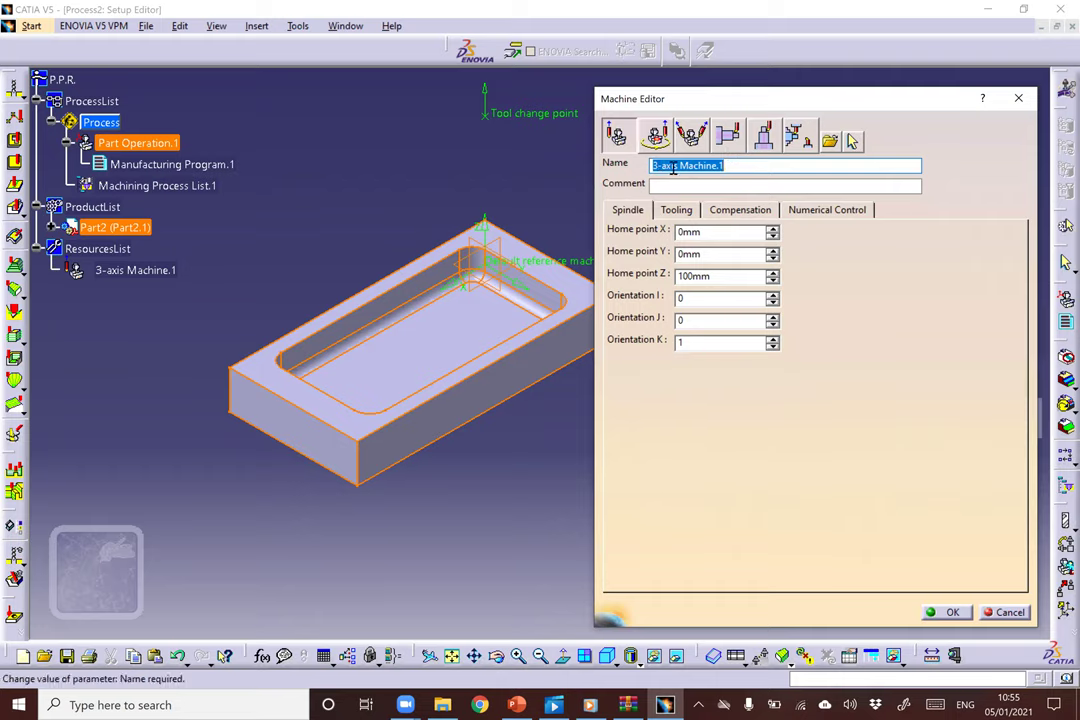
{"action": "left_click", "coordinate": [953, 614]}
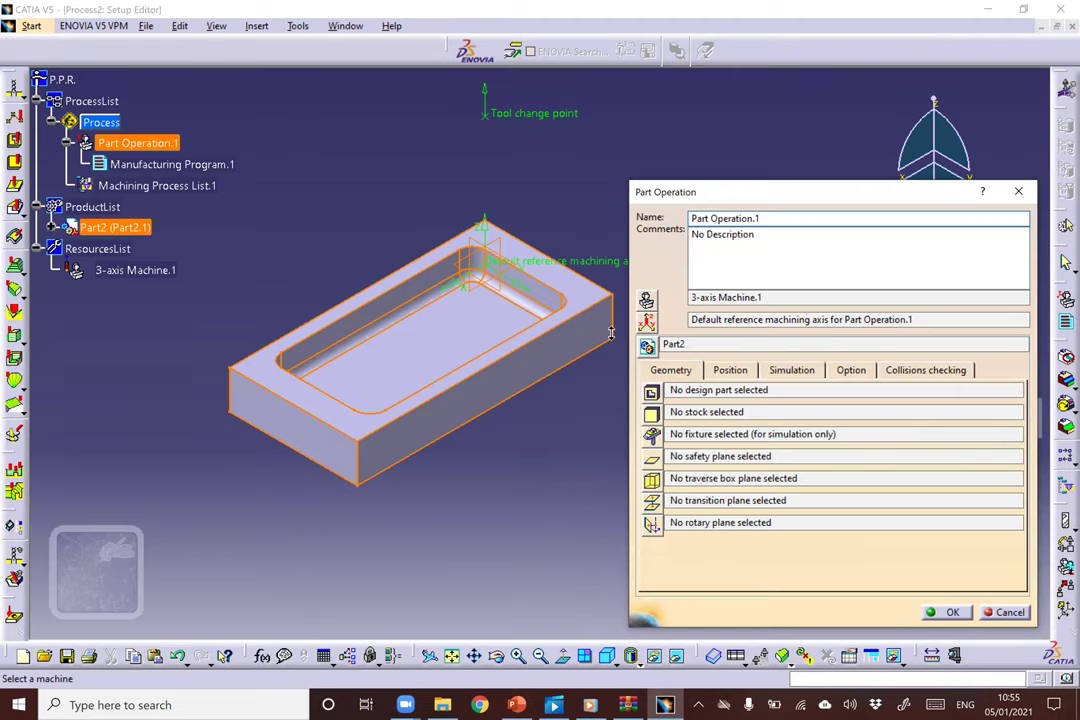
Place the reference machining axis origin on the block's upper corner vertex, directly above the part origin.
{"action": "left_click", "coordinate": [646, 321]}
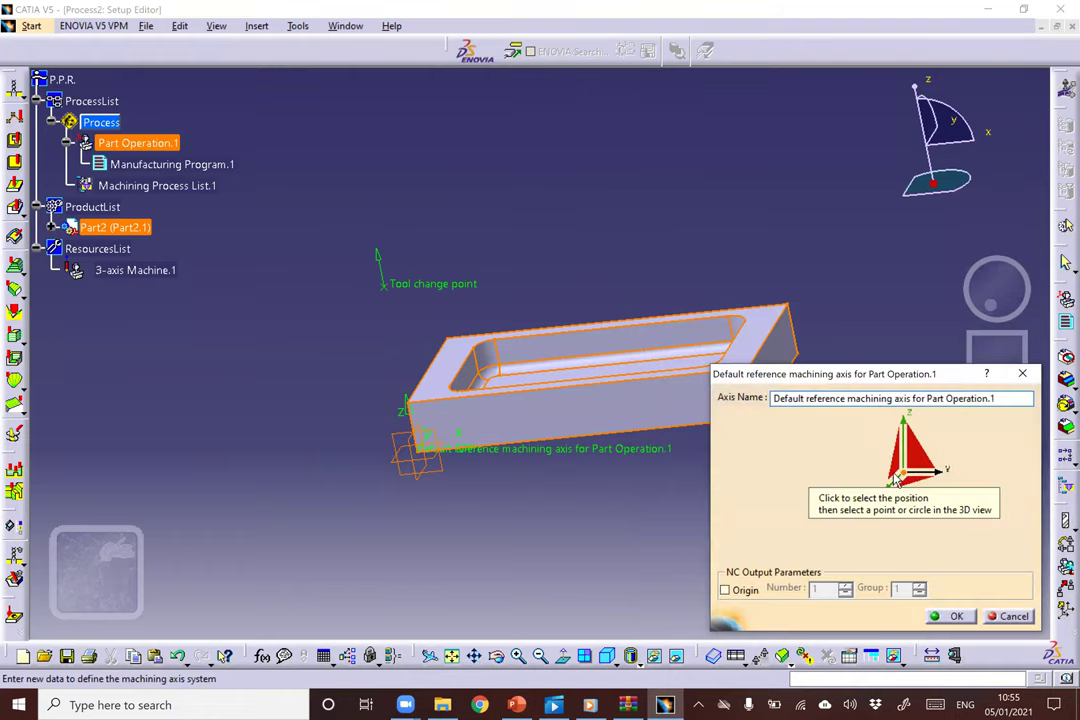
{"action": "left_click", "coordinate": [413, 420]}
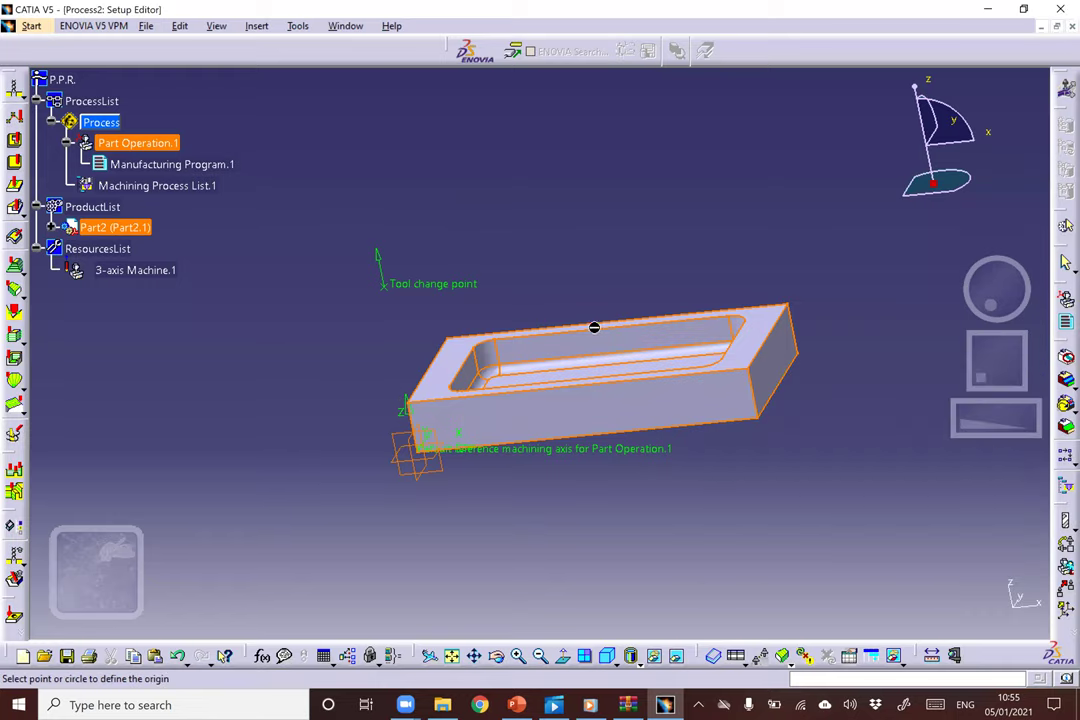
{"action": "scroll", "coordinate": [600, 452], "scroll_direction": "up", "scroll_amount": 5}
{"action": "middle_click_drag", "start_coordinate": [399, 616], "coordinate": [404, 483]}
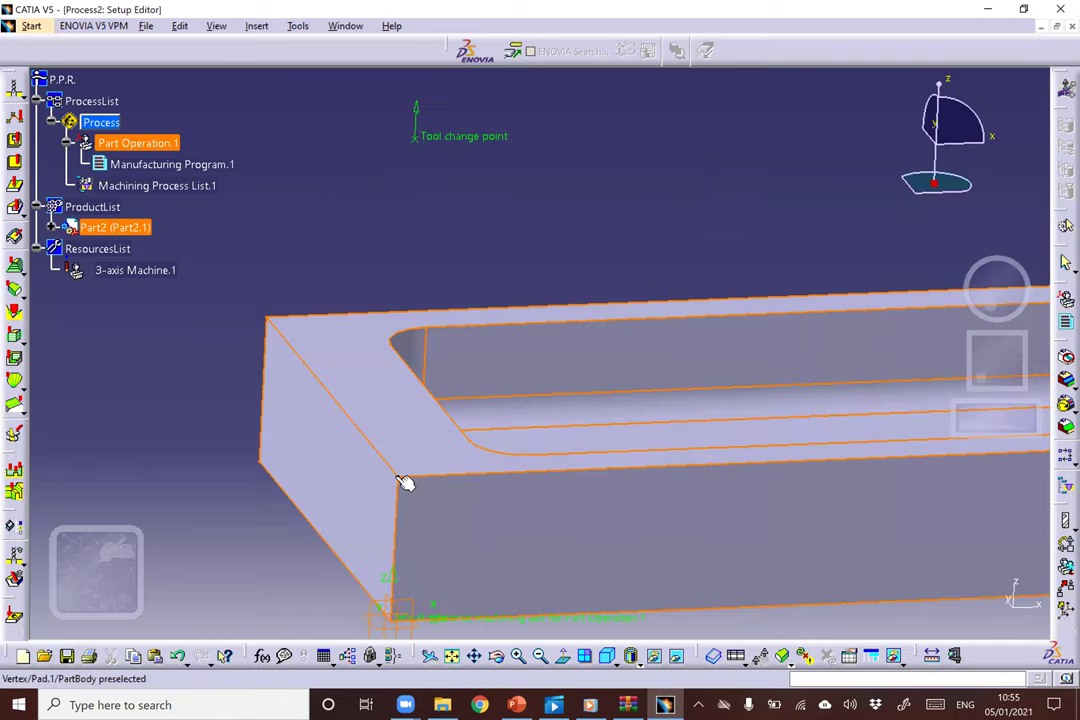
{"action": "left_click", "coordinate": [398, 476]}
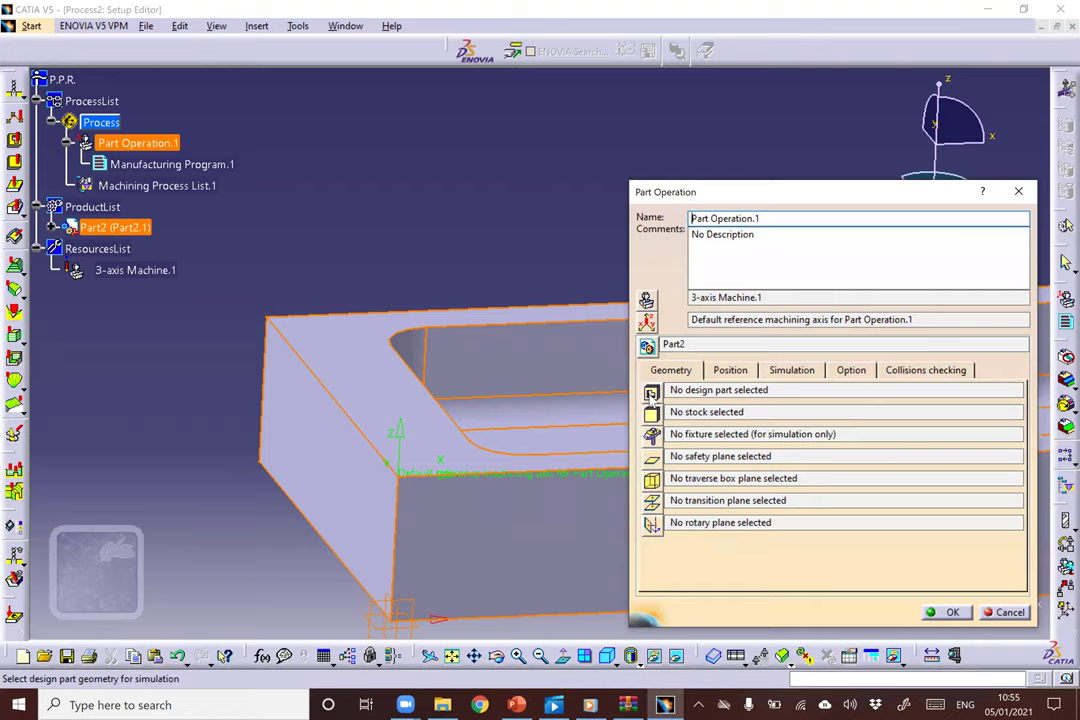
Select PartBody of Part2 as the design part of the part operation.
{"action": "left_click", "coordinate": [651, 393]}
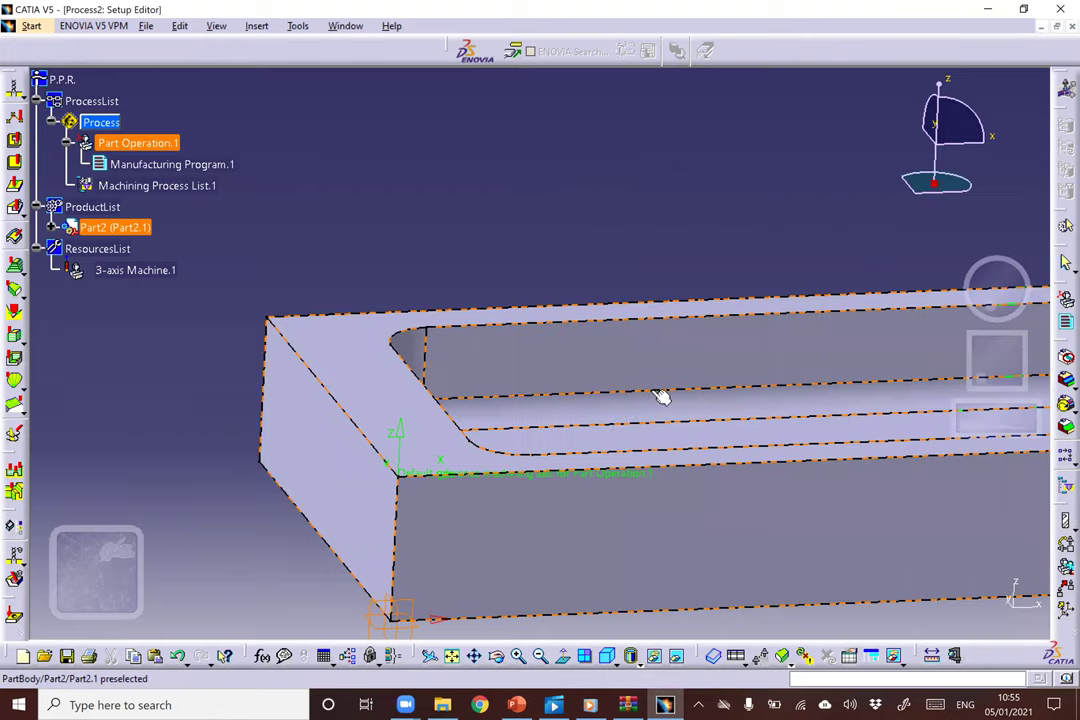
{"action": "left_click", "coordinate": [428, 422]}
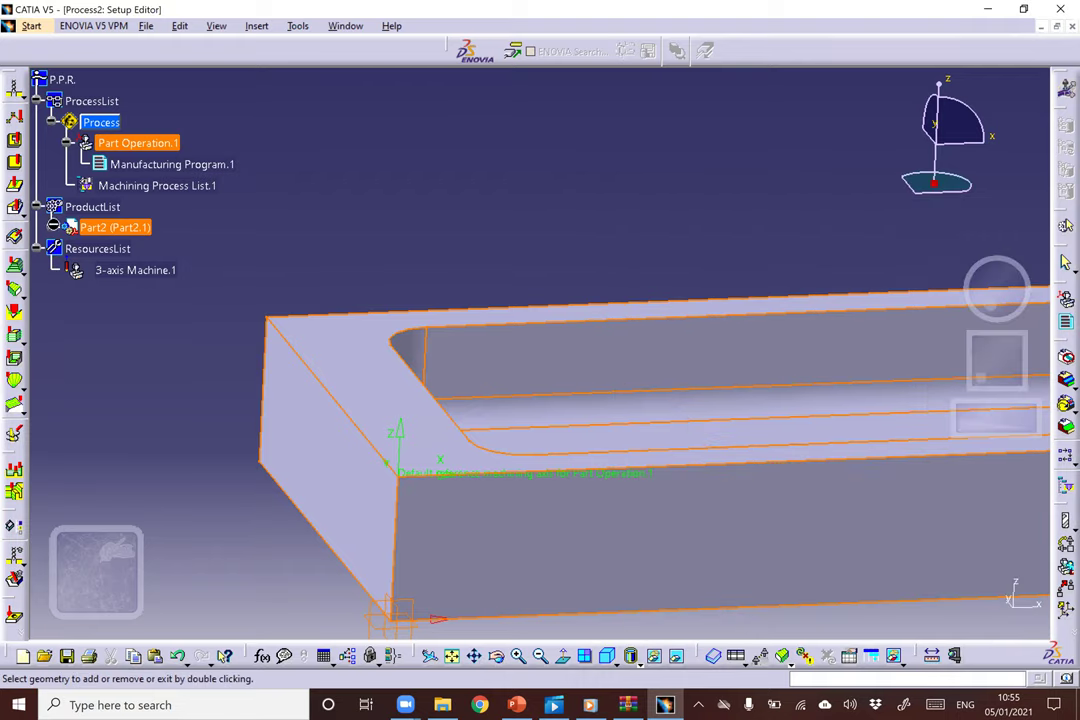
{"action": "left_click", "coordinate": [51, 228]}
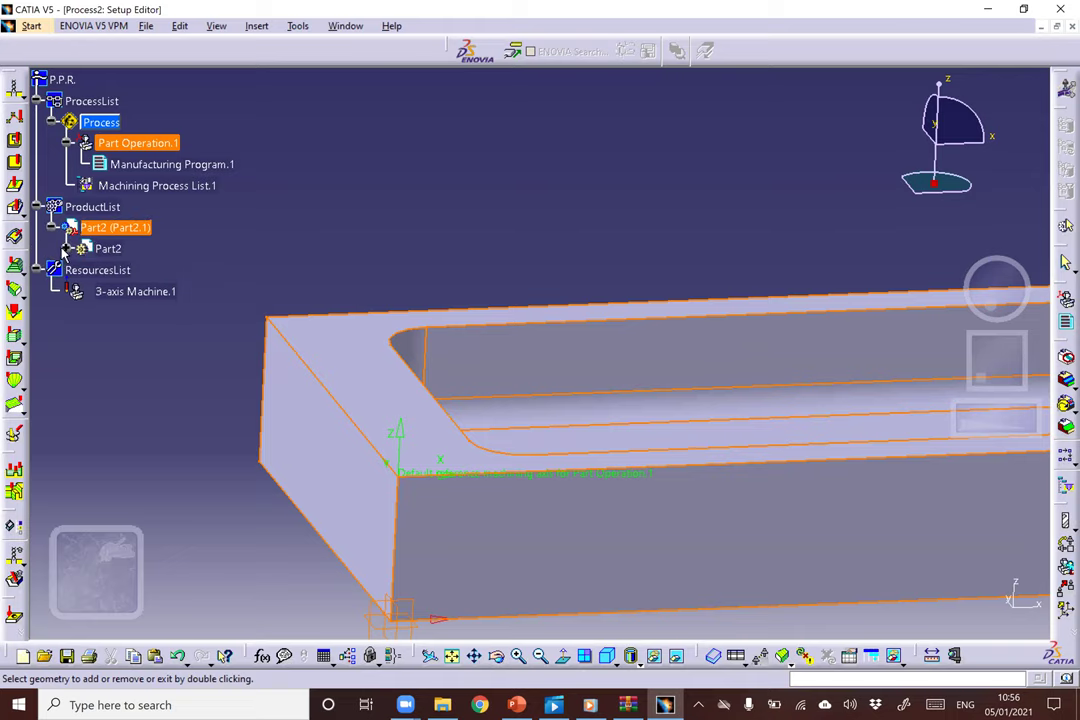
{"action": "left_click", "coordinate": [65, 248]}
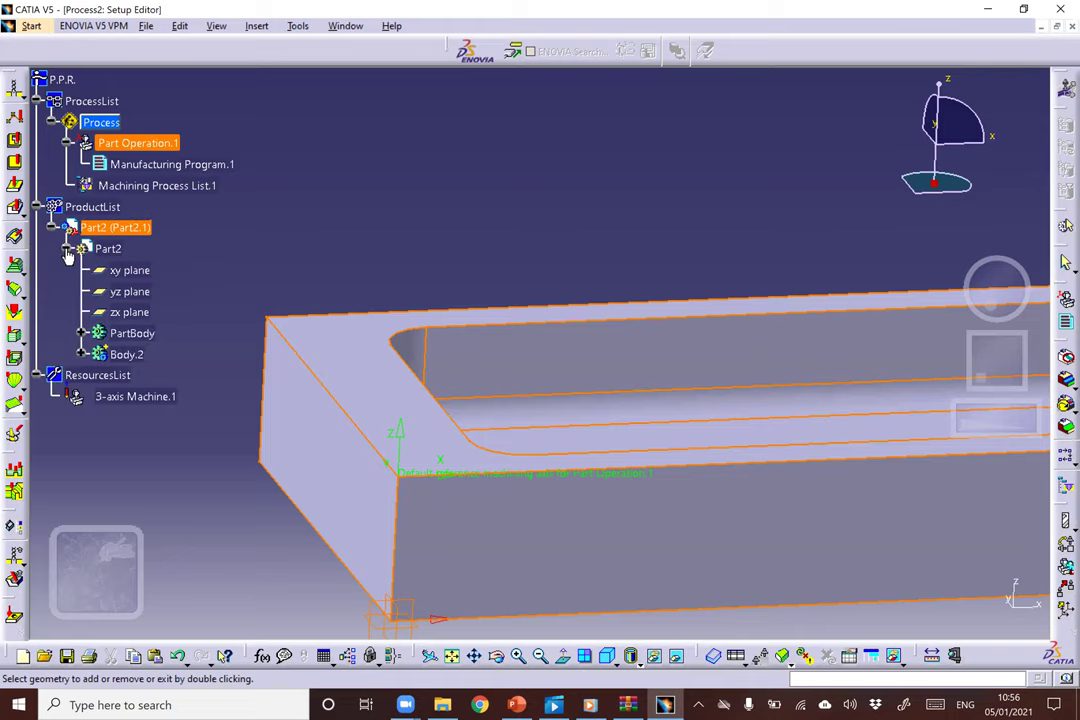
{"action": "left_click", "coordinate": [135, 336]}
{"action": "double_click", "coordinate": [135, 336]}
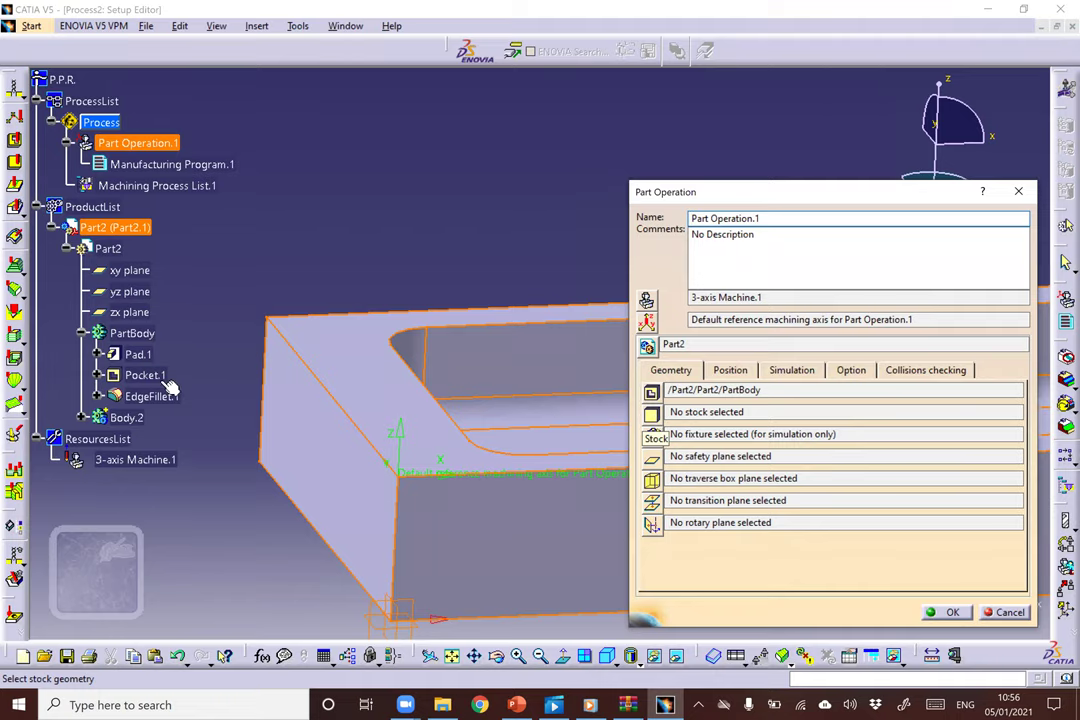
Select Body.2 as the stock and the block's top face as the safety plane of the part operation.
{"action": "left_click", "coordinate": [83, 418]}
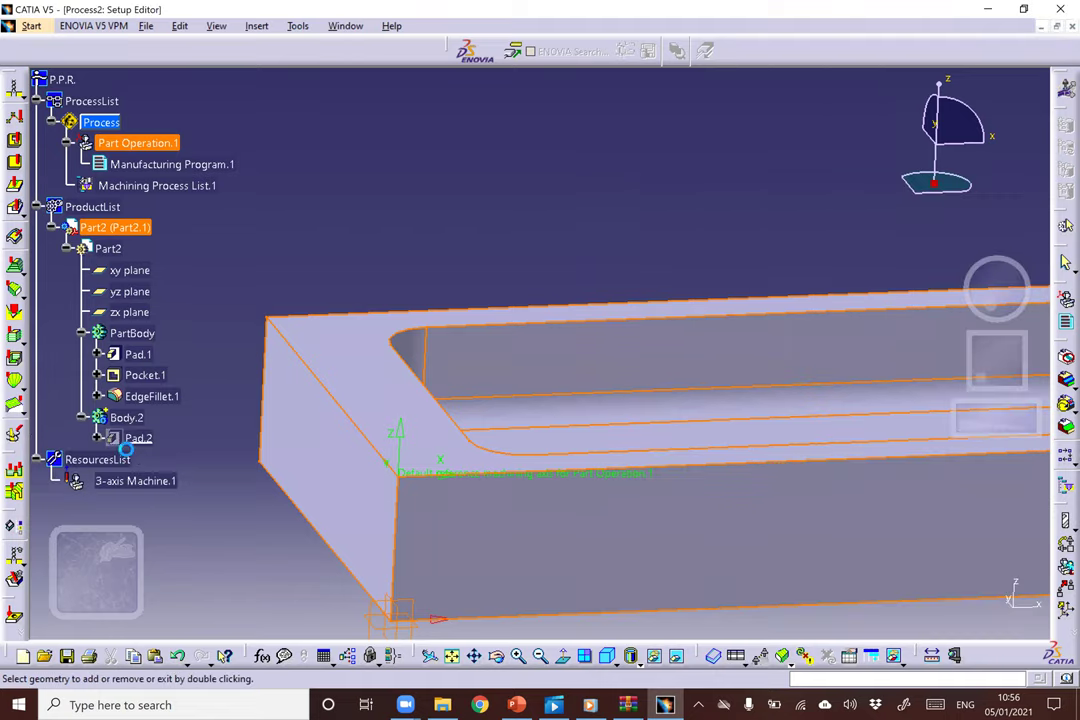
{"action": "left_click", "coordinate": [135, 421]}
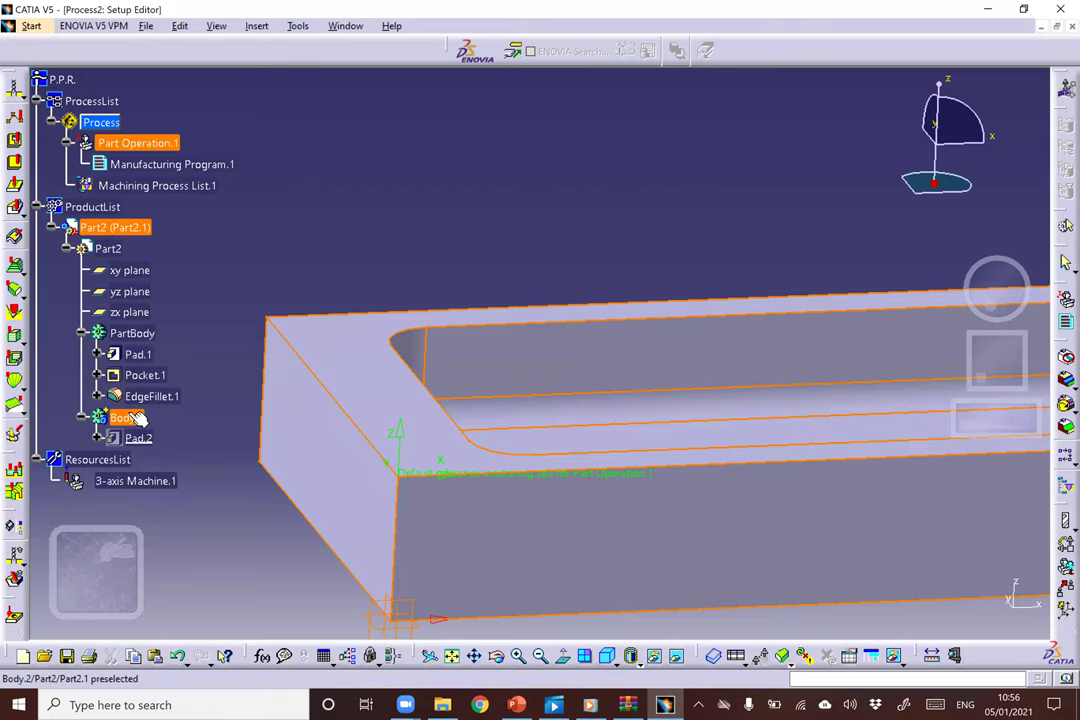
{"action": "double_click", "coordinate": [138, 420]}
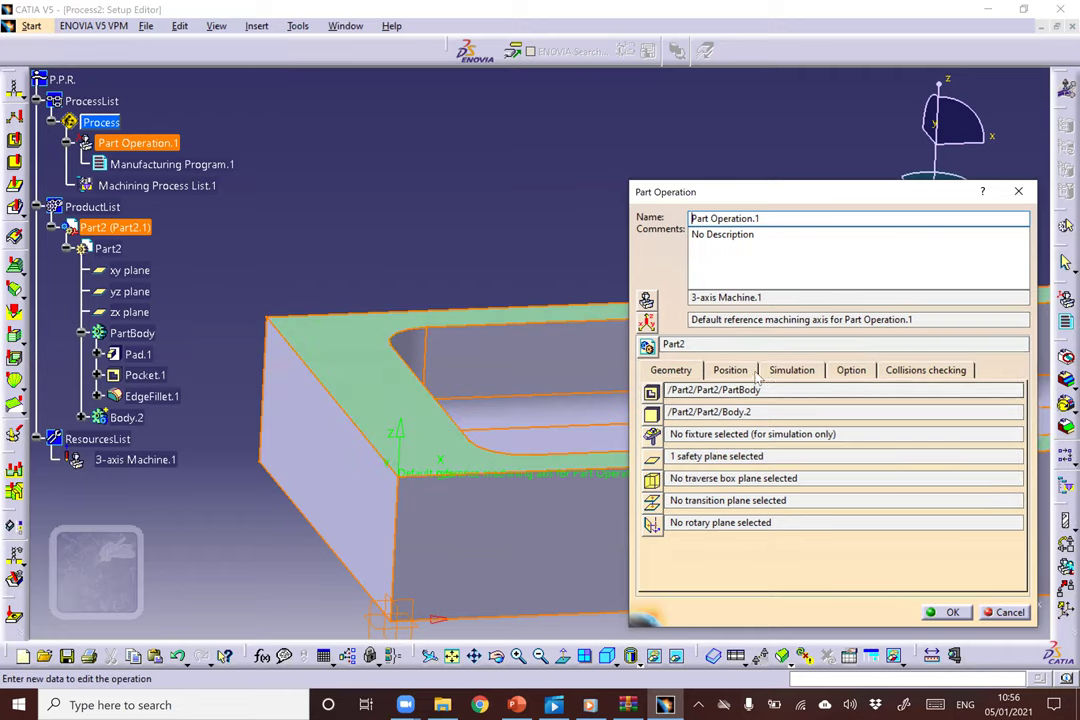
{"action": "left_click", "coordinate": [730, 371]}
{"action": "left_click", "coordinate": [809, 373]}
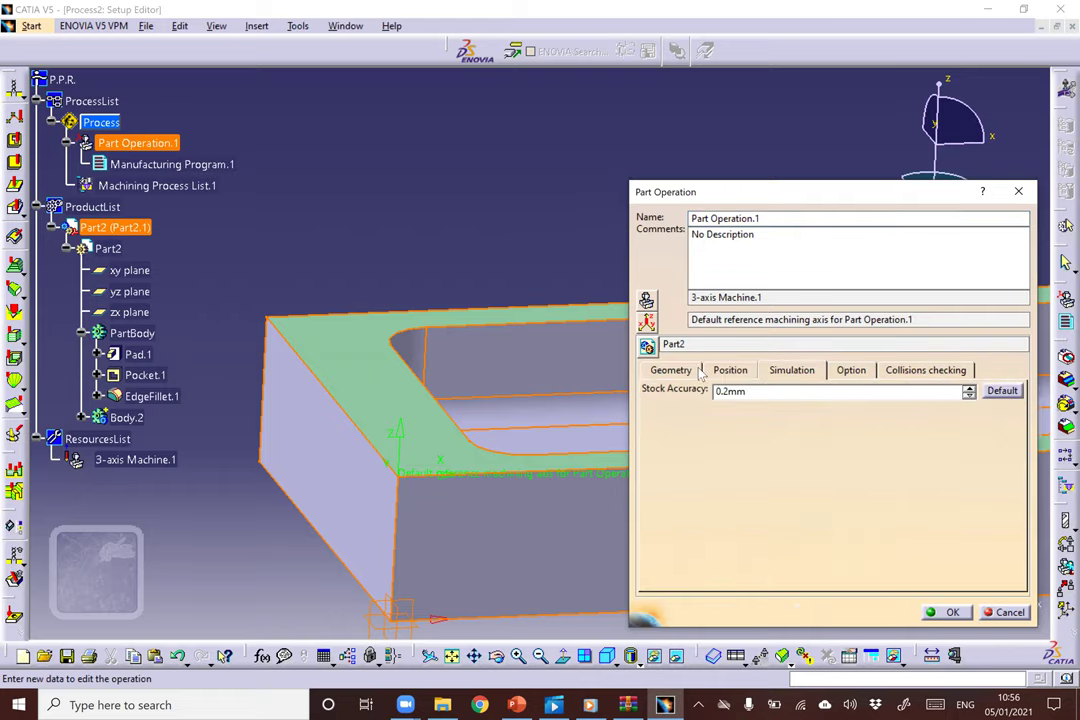
{"action": "left_click", "coordinate": [670, 370]}
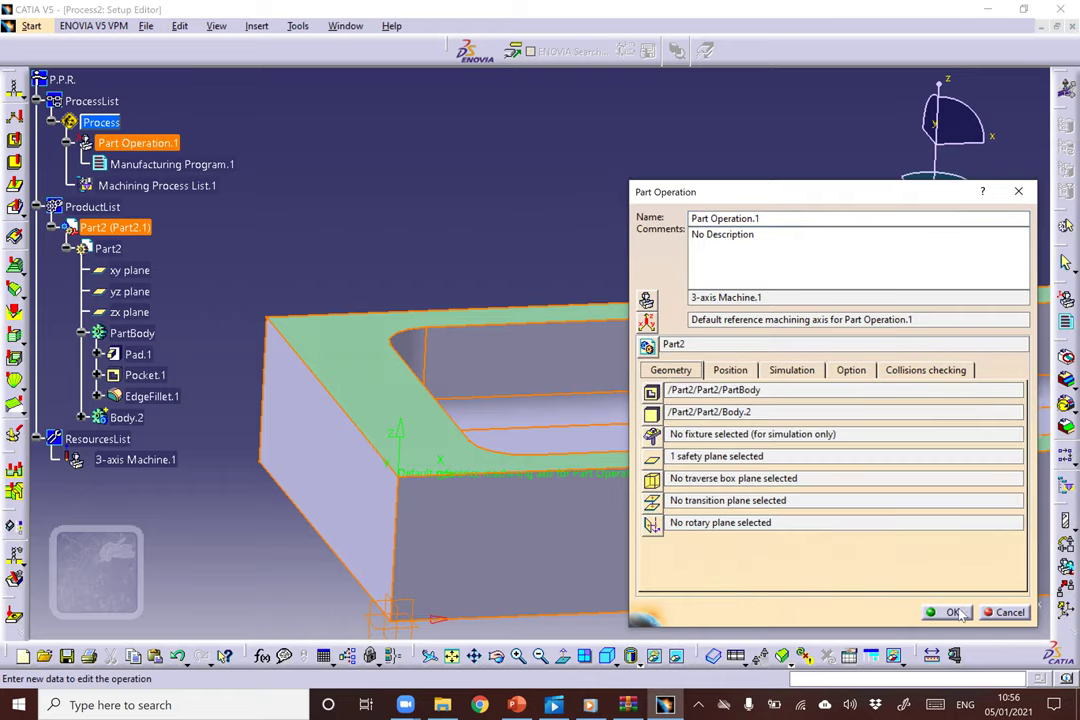
Confirm the part operation setup and add an end mill tool change to Manufacturing Program.1.
{"action": "left_click", "coordinate": [805, 510]}
{"action": "middle_click_drag", "start_coordinate": [463, 198], "coordinate": [489, 198]}
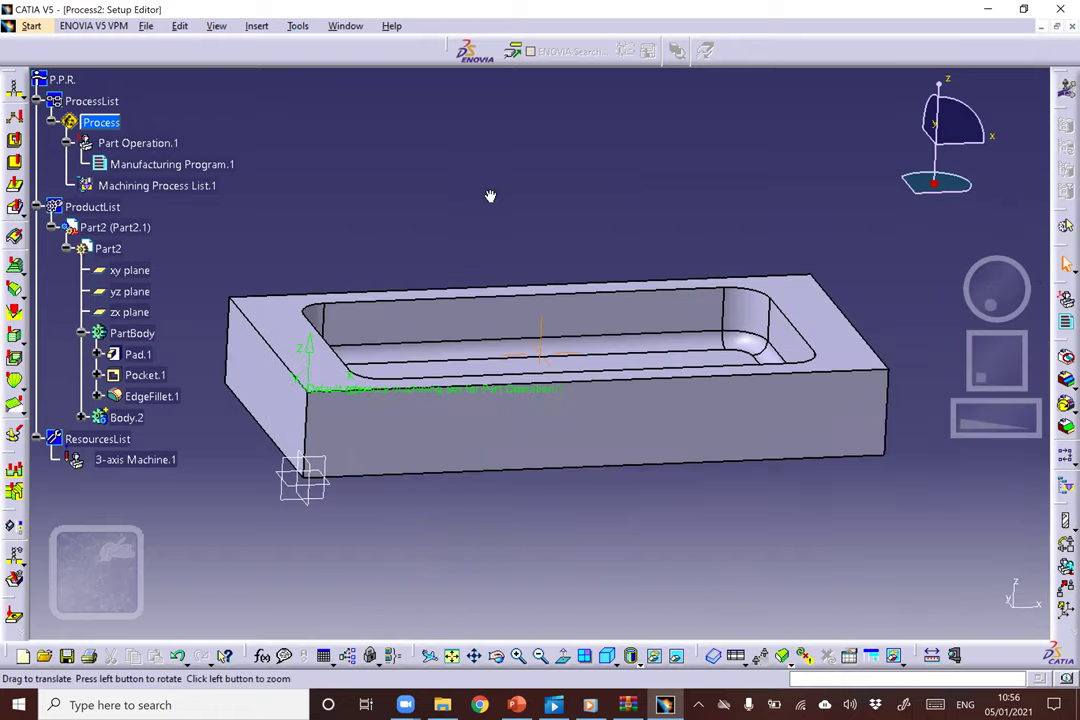
{"action": "middle_click_drag", "start_coordinate": [295, 240], "coordinate": [409, 380]}
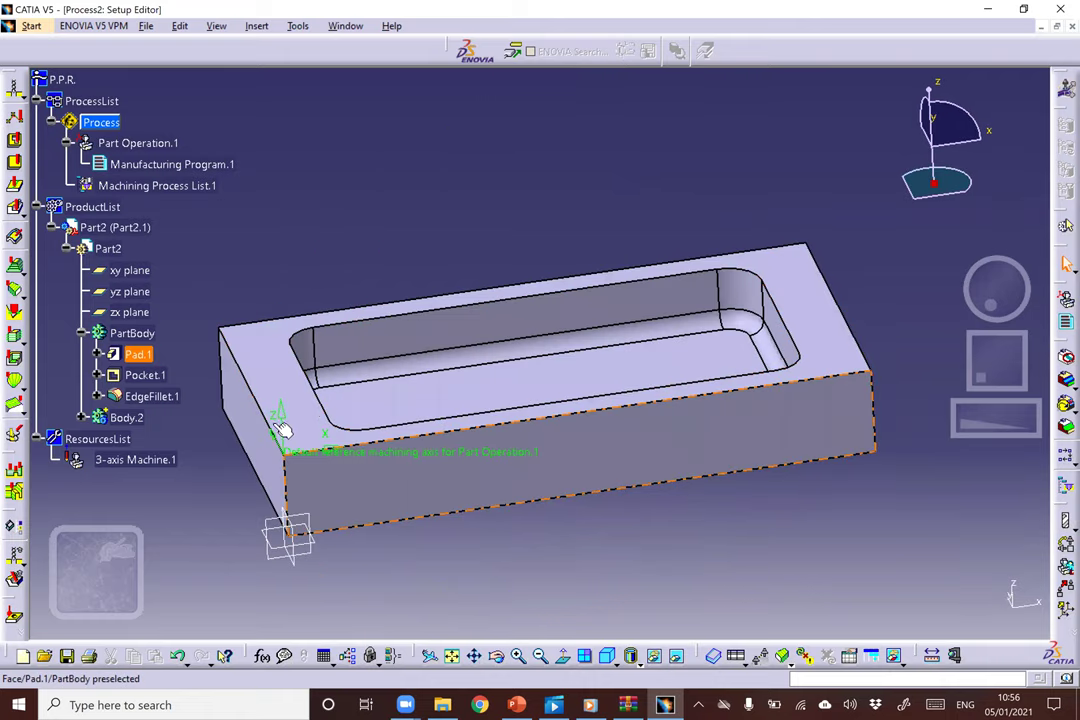
{"action": "left_click", "coordinate": [255, 27]}
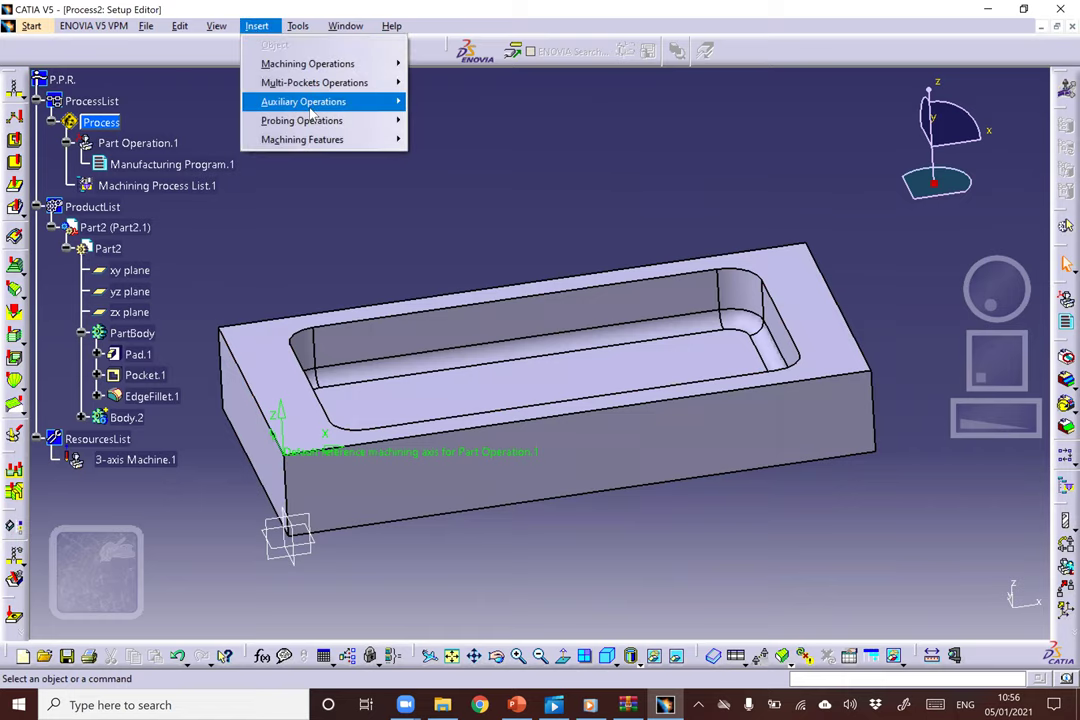
{"action": "mouse_move", "coordinate": [308, 104]}
{"action": "mouse_move", "coordinate": [450, 102]}
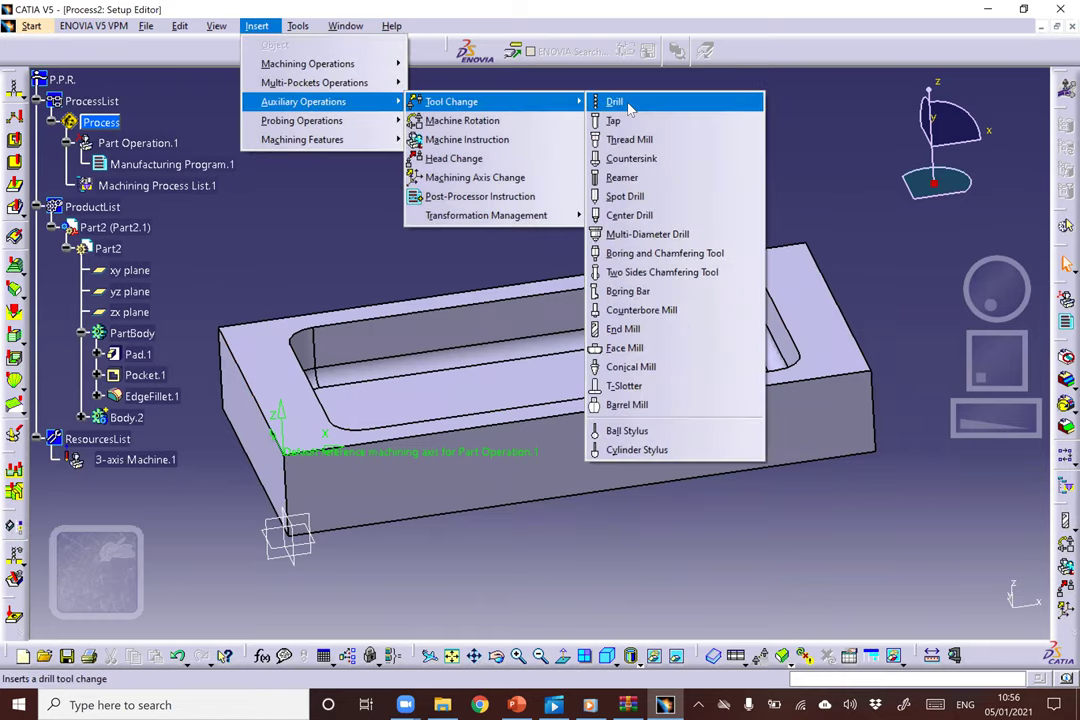
{"action": "left_click", "coordinate": [630, 347]}
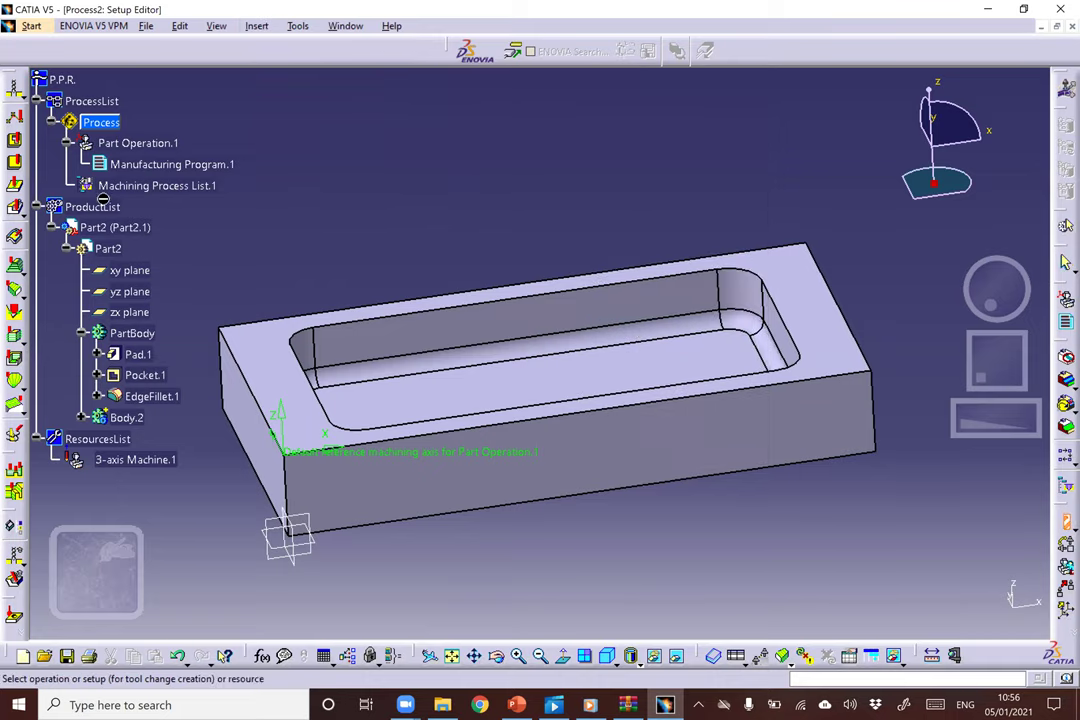
{"action": "left_click", "coordinate": [158, 166]}
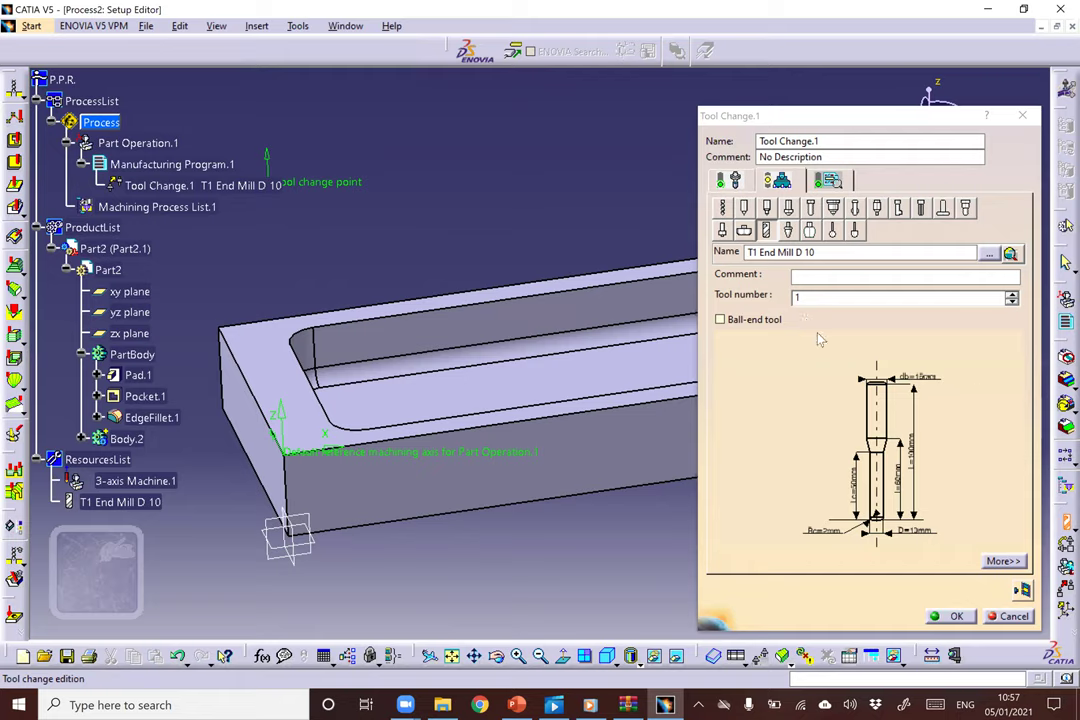
Set the first end mill's body diameter to 10 mm and its corner radius to 0 mm, and accept the tool change.
{"action": "double_click", "coordinate": [933, 380]}
{"action": "type", "text": "10"}
{"action": "key", "text": "Return"}
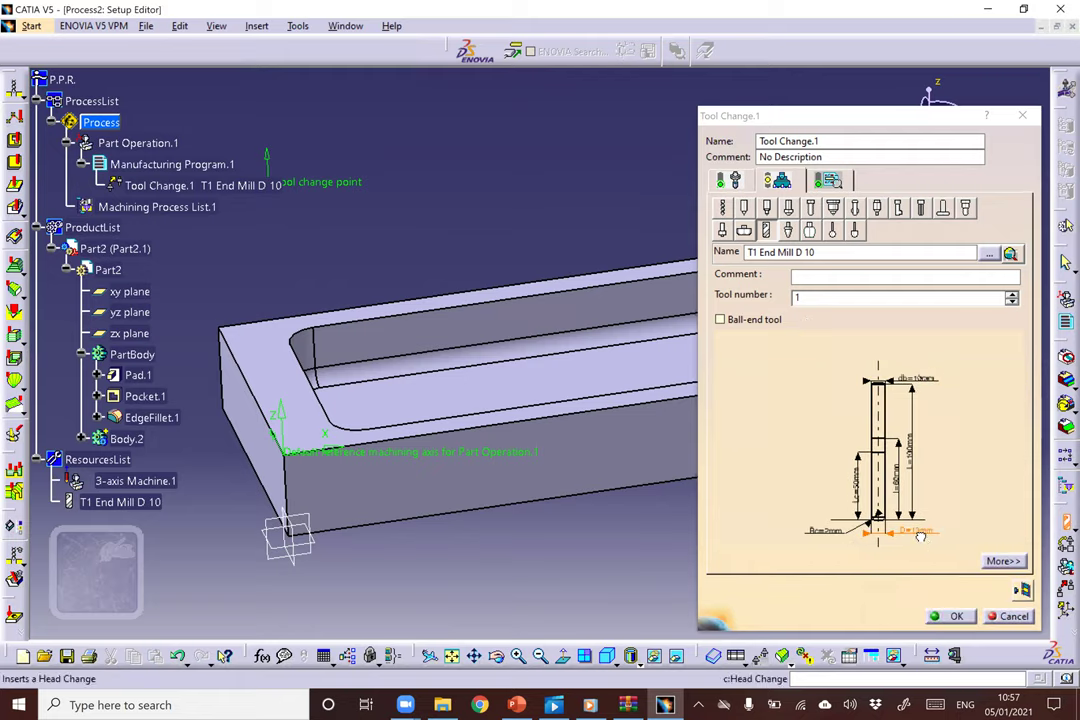
{"action": "double_click", "coordinate": [820, 538]}
{"action": "type", "text": "0"}
{"action": "key", "text": "Return"}
{"action": "left_click", "coordinate": [942, 616]}
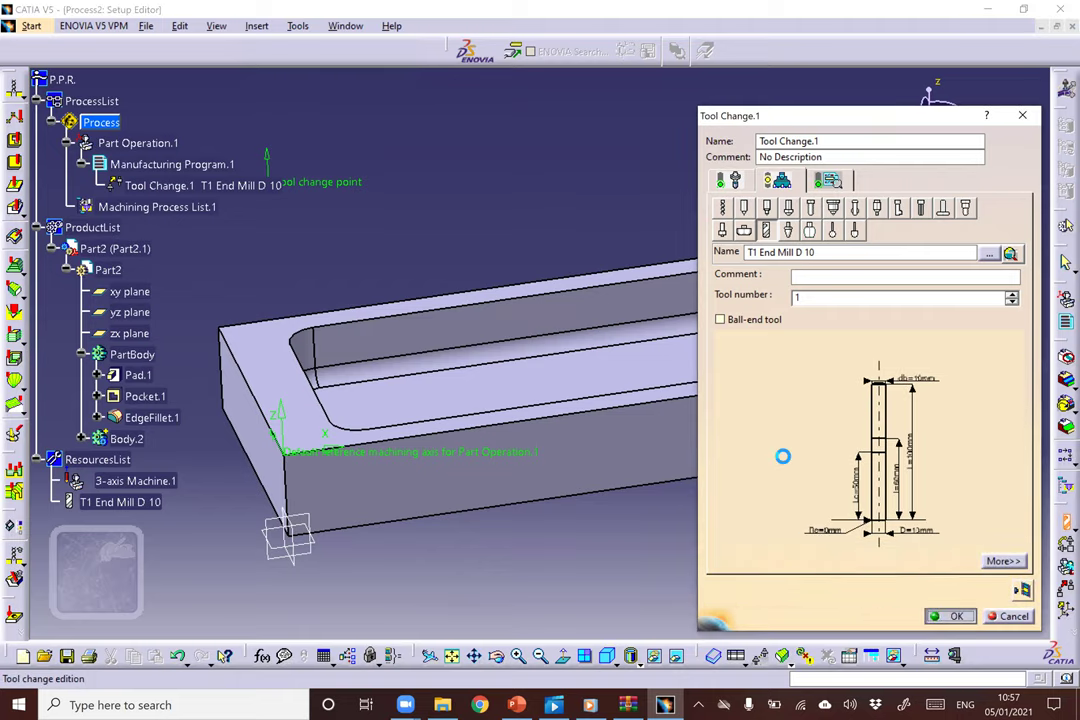
Add a Roughing operation after Tool Change.1, using PartBody as part, Body.2 as rough stock, the top face as safety plane and the lower corner as bottom.
{"action": "left_click", "coordinate": [262, 27]}
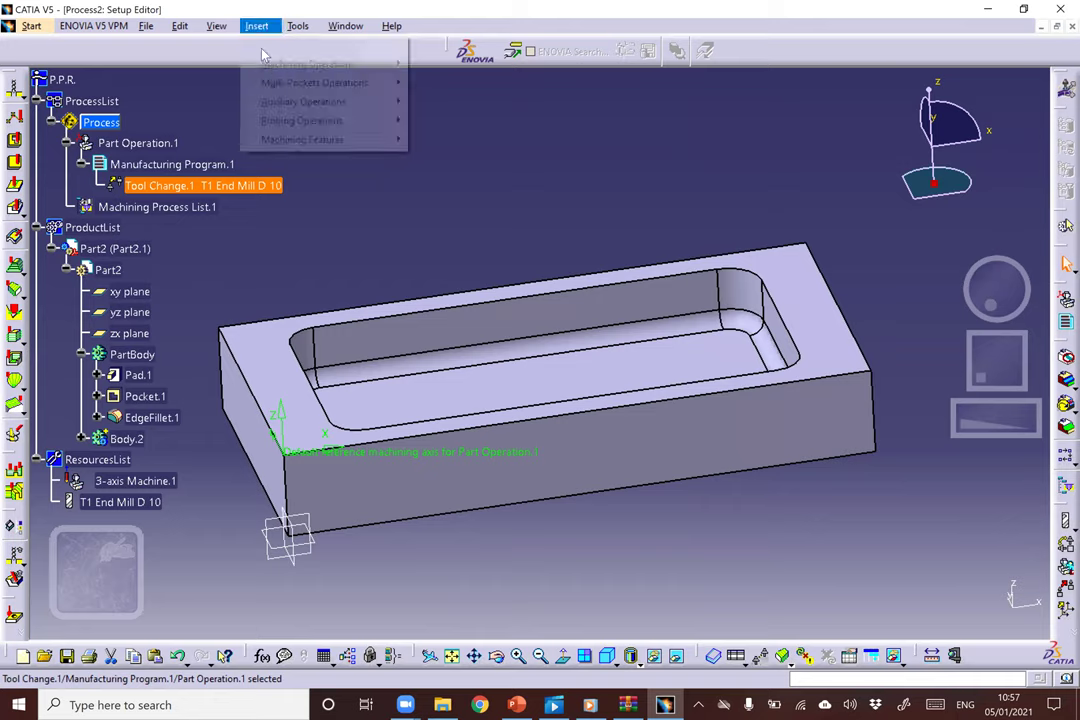
{"action": "mouse_move", "coordinate": [289, 78]}
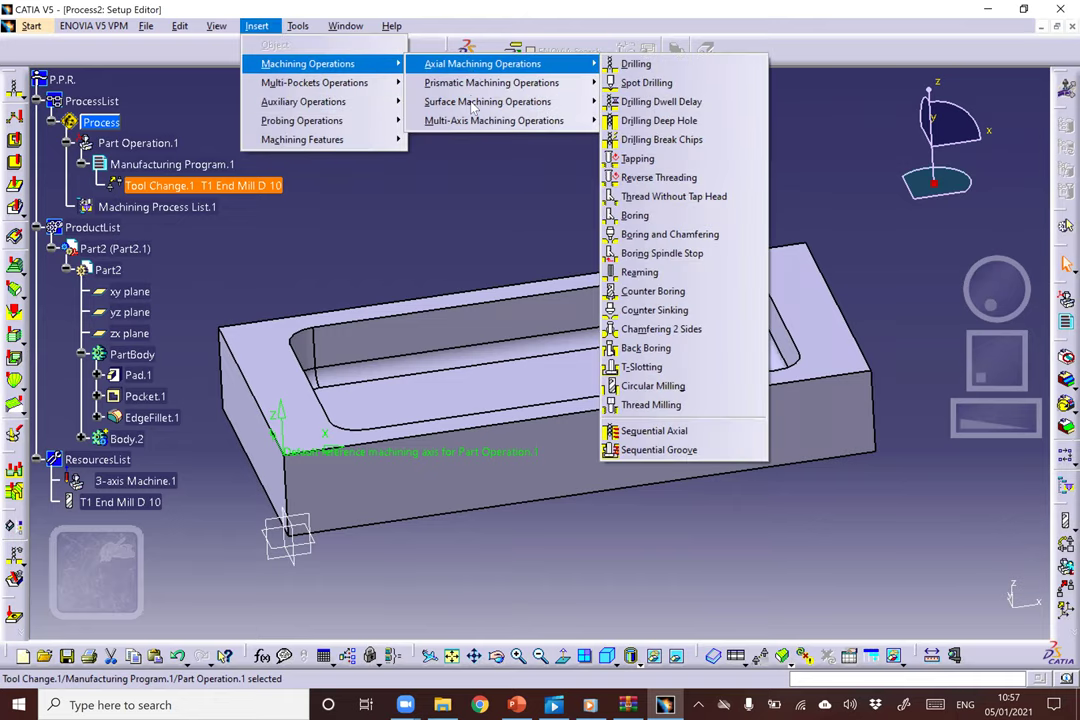
{"action": "mouse_move", "coordinate": [480, 101]}
{"action": "left_click", "coordinate": [640, 101]}
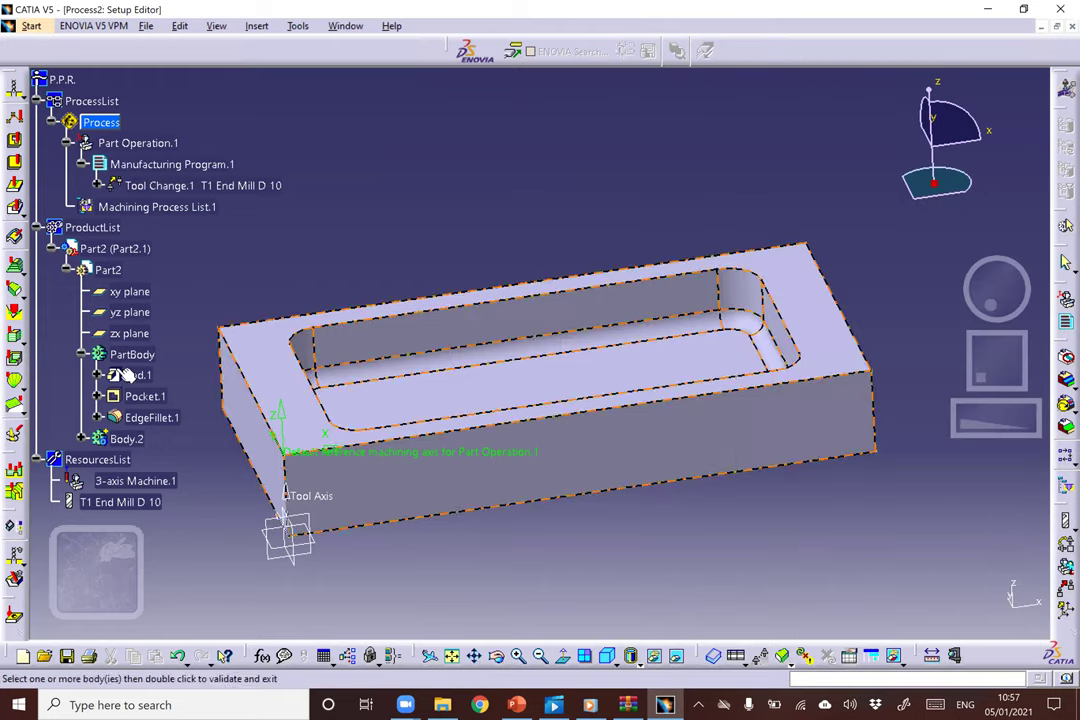
{"action": "left_click", "coordinate": [140, 357]}
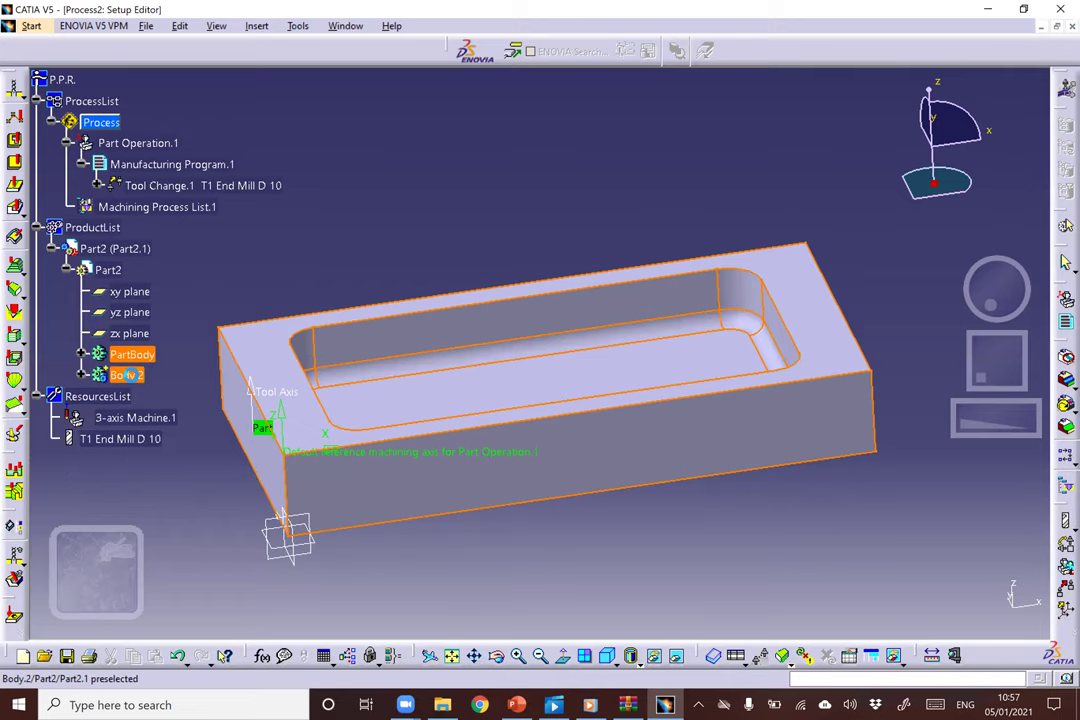
{"action": "left_click", "coordinate": [137, 377]}
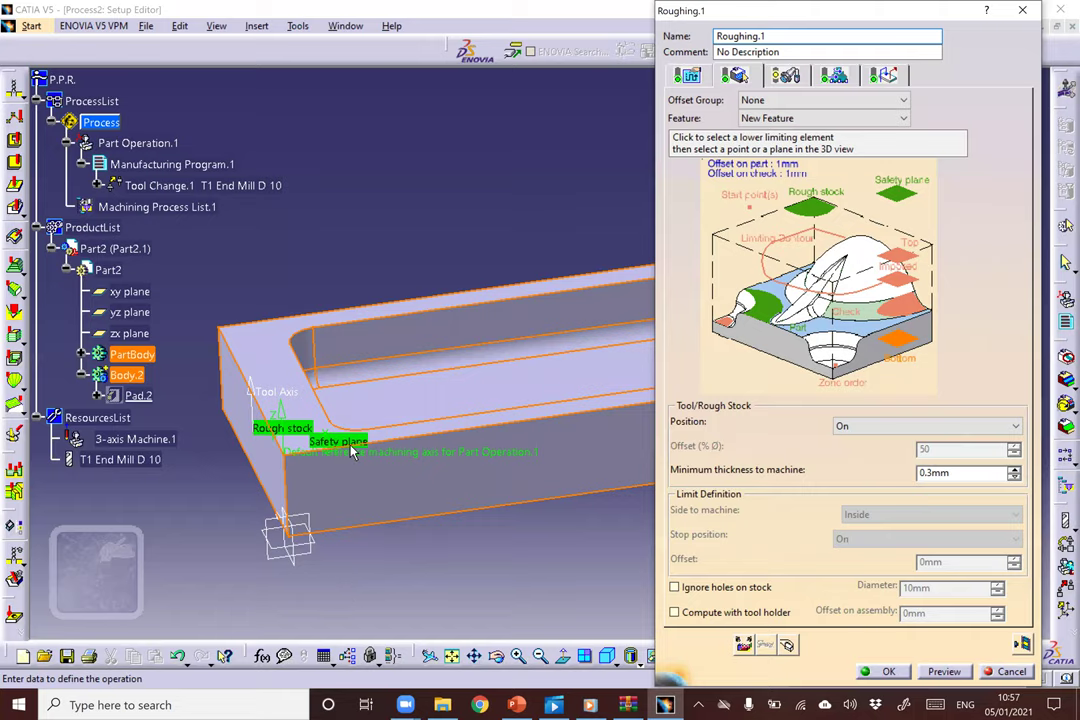
{"action": "left_click", "coordinate": [350, 452]}
{"action": "left_click", "coordinate": [362, 448]}
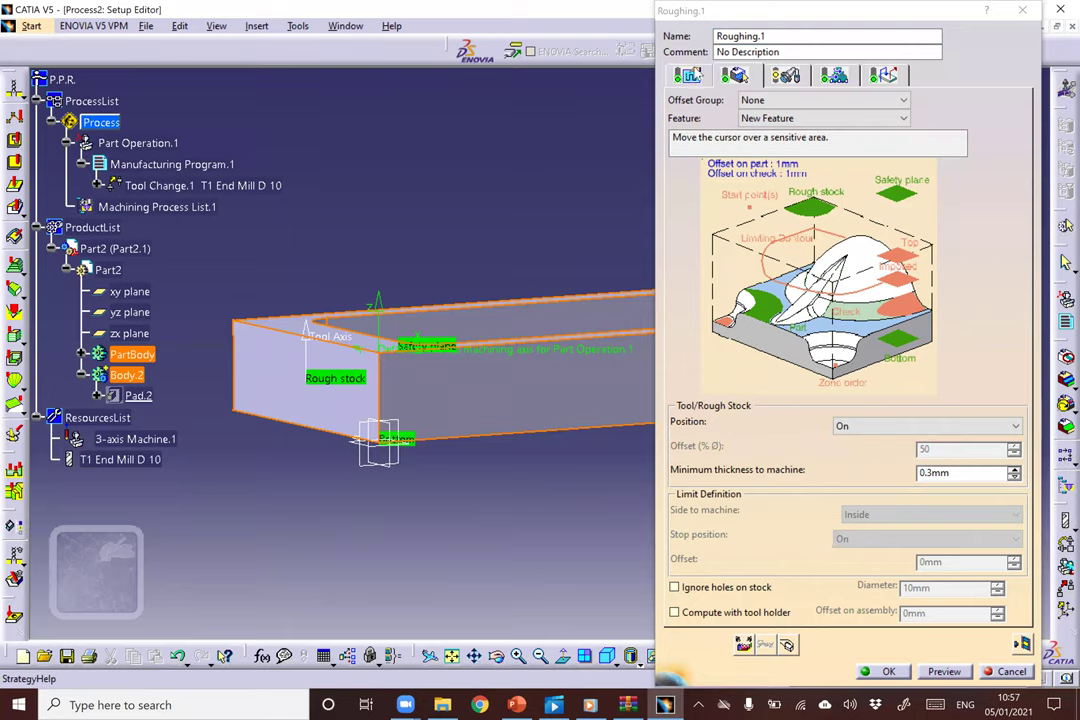
Give the roughing a Zig-zag tool path, 0.01 mm machining tolerance and no part contouring, then preview and accept the operation.
{"action": "left_click", "coordinate": [687, 77]}
{"action": "left_click", "coordinate": [877, 383]}
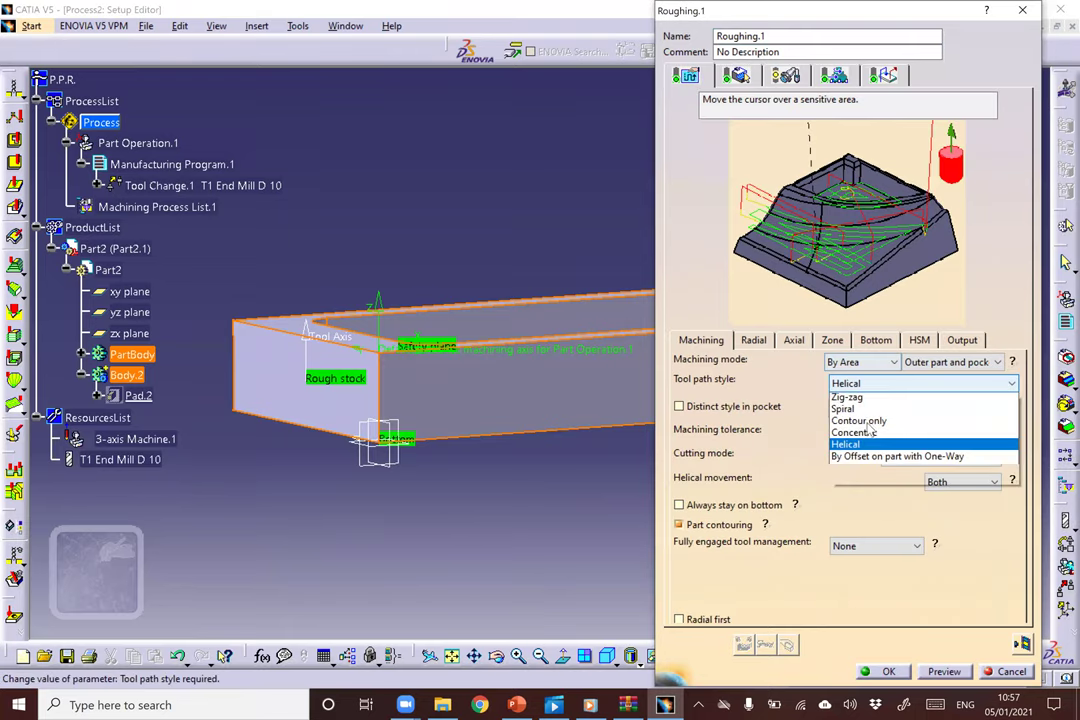
{"action": "left_click", "coordinate": [846, 397]}
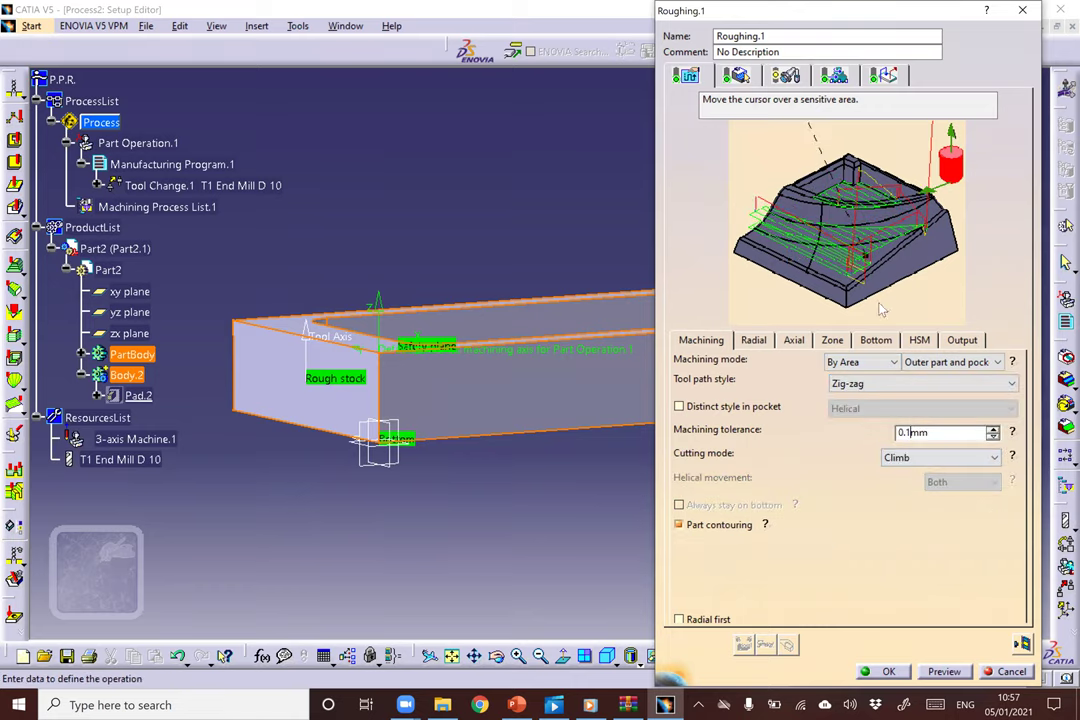
{"action": "left_click", "coordinate": [756, 341]}
{"action": "left_click", "coordinate": [795, 342]}
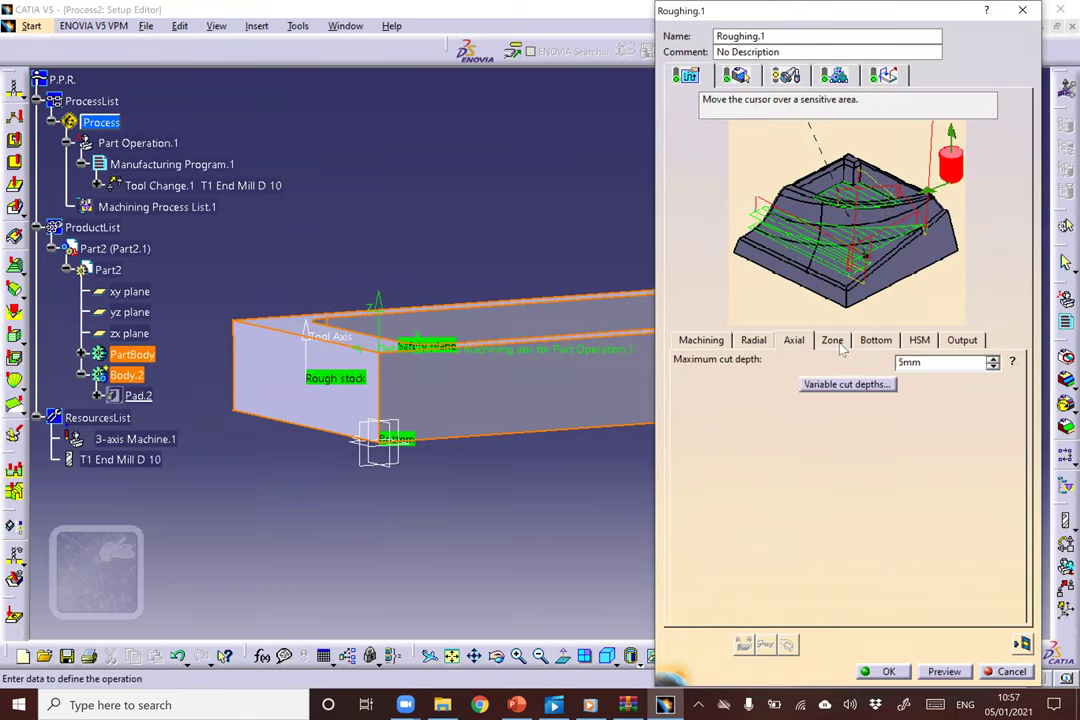
{"action": "left_click", "coordinate": [833, 342]}
{"action": "left_click", "coordinate": [706, 341]}
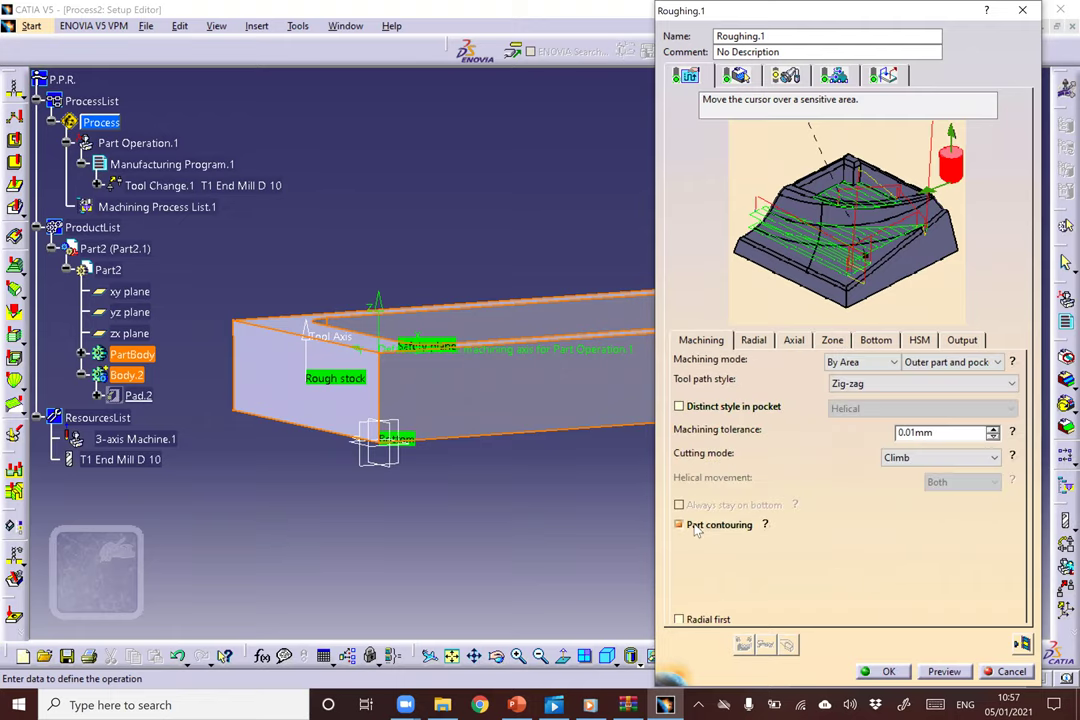
{"action": "left_click", "coordinate": [940, 674]}
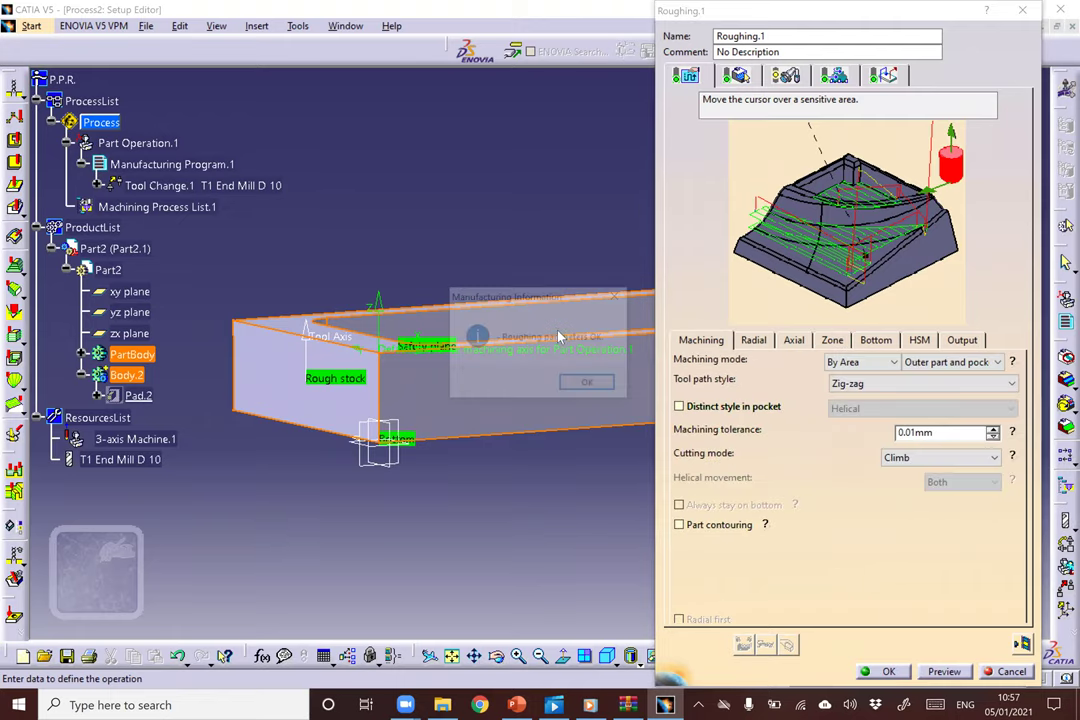
{"action": "key", "text": "Return"}
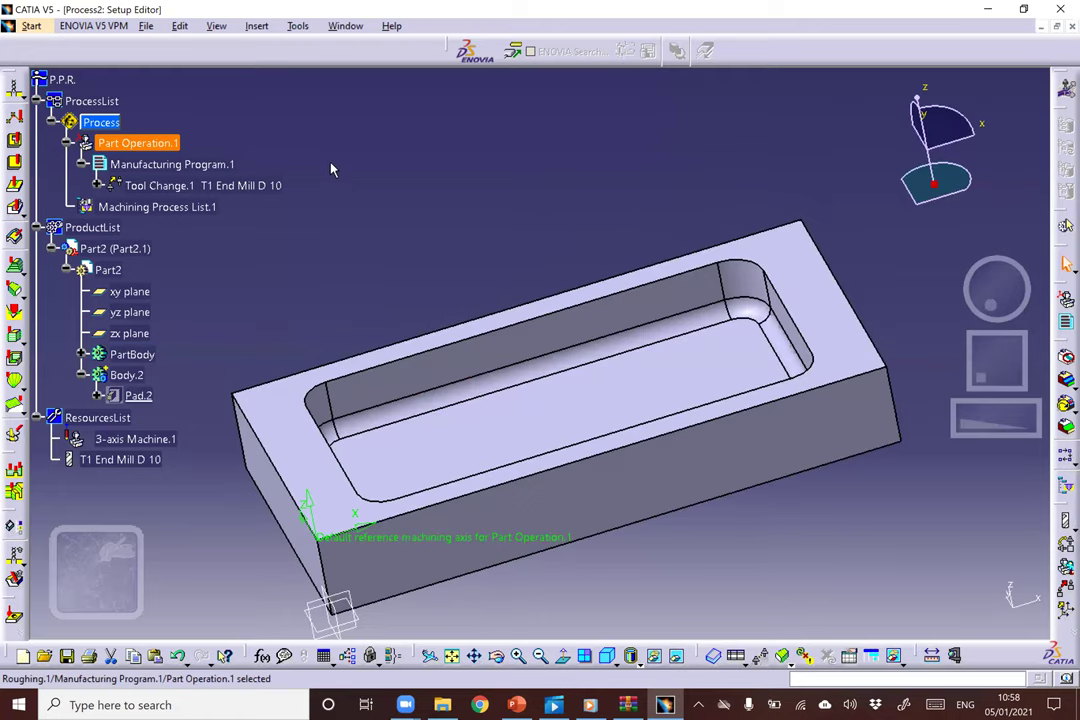
Add a second end mill tool change after the roughing operation.
{"action": "left_click", "coordinate": [257, 26]}
{"action": "mouse_move", "coordinate": [283, 102]}
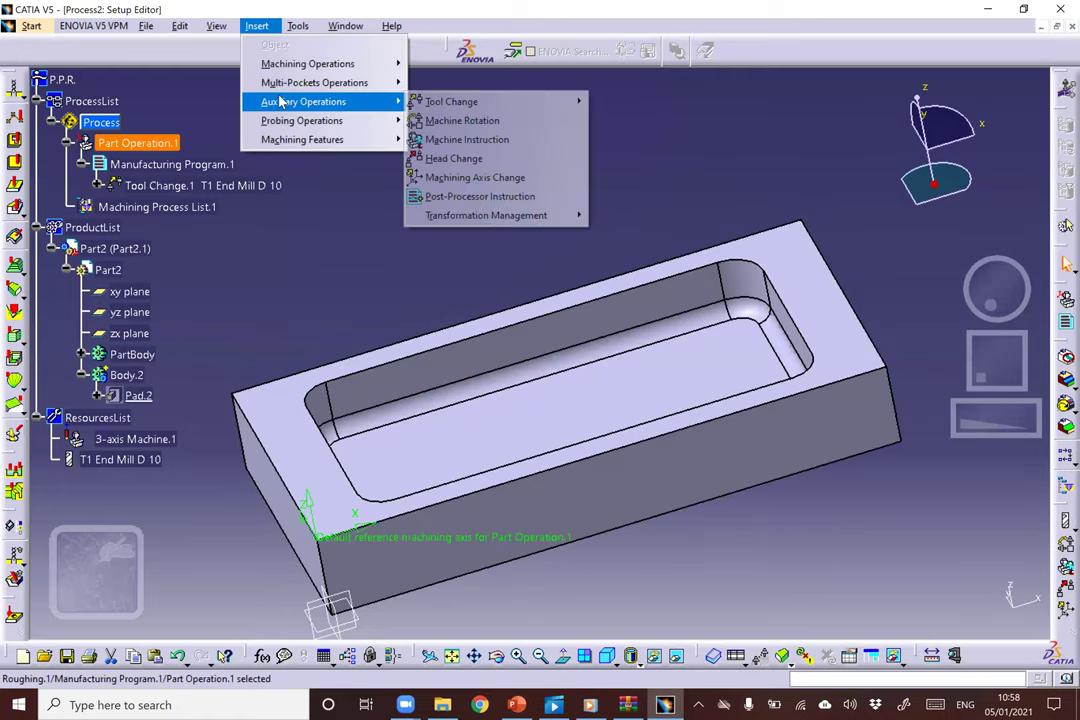
{"action": "mouse_move", "coordinate": [500, 102]}
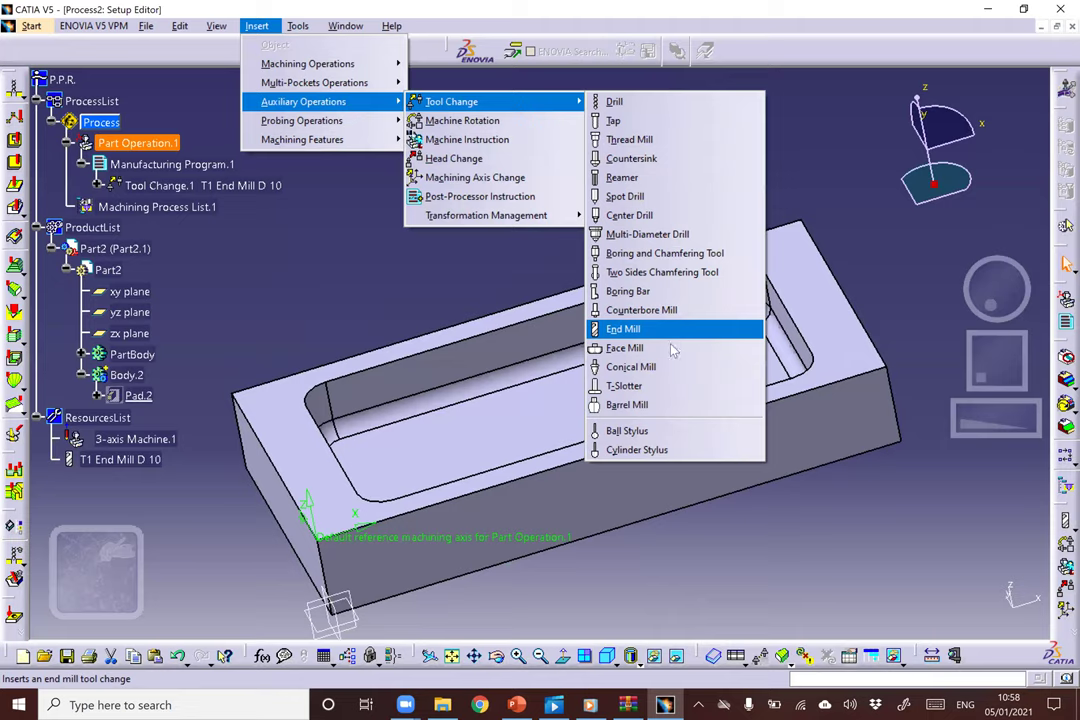
{"action": "left_click", "coordinate": [623, 329]}
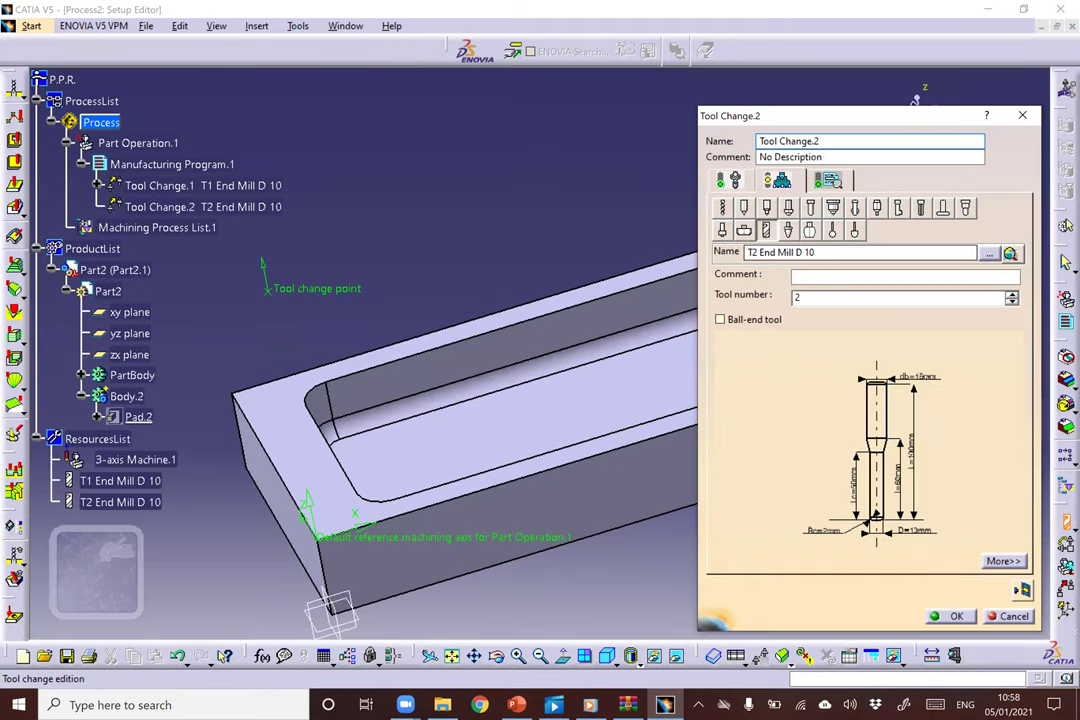
Set the second end mill's diameter to 5 mm and its corner radius to 2.5 mm, and accept the tool change.
{"action": "double_click", "coordinate": [920, 535]}
{"action": "type", "text": "5"}
{"action": "key", "text": "Return"}
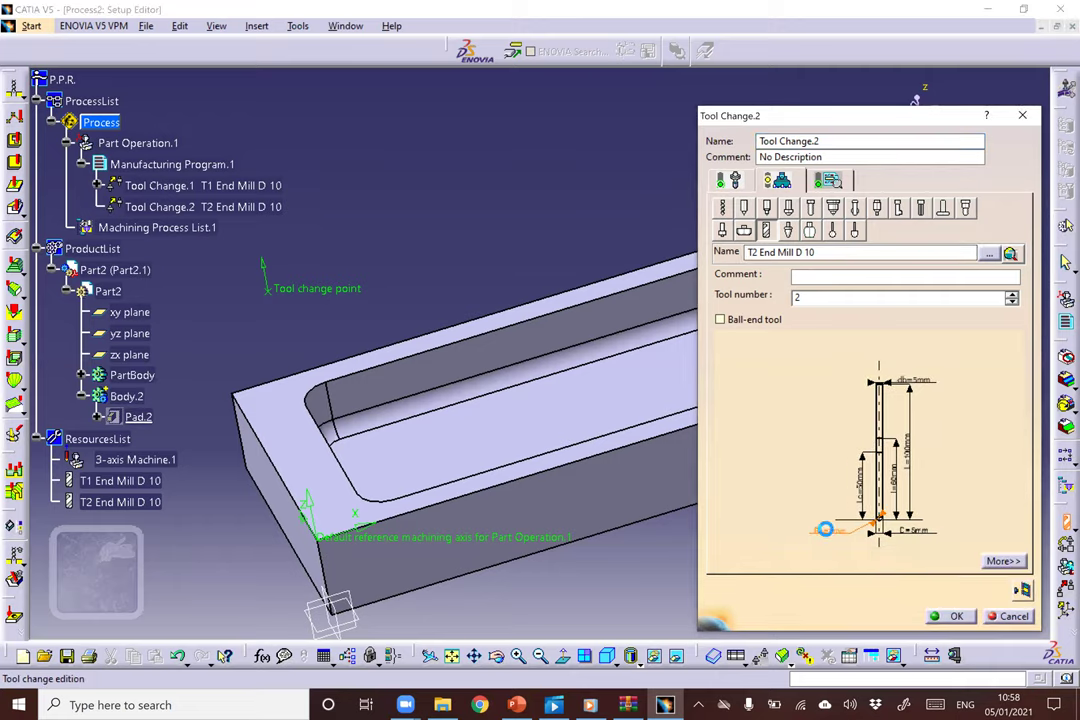
{"action": "double_click", "coordinate": [826, 531]}
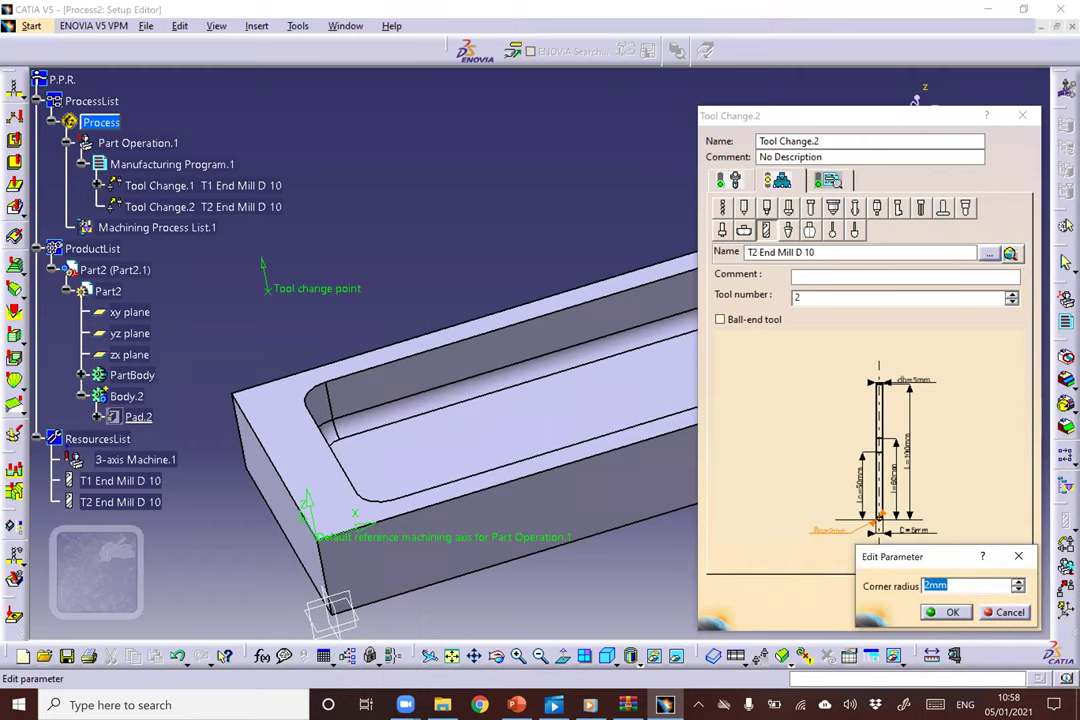
{"action": "type", "text": "2.5"}
{"action": "key", "text": "Return"}
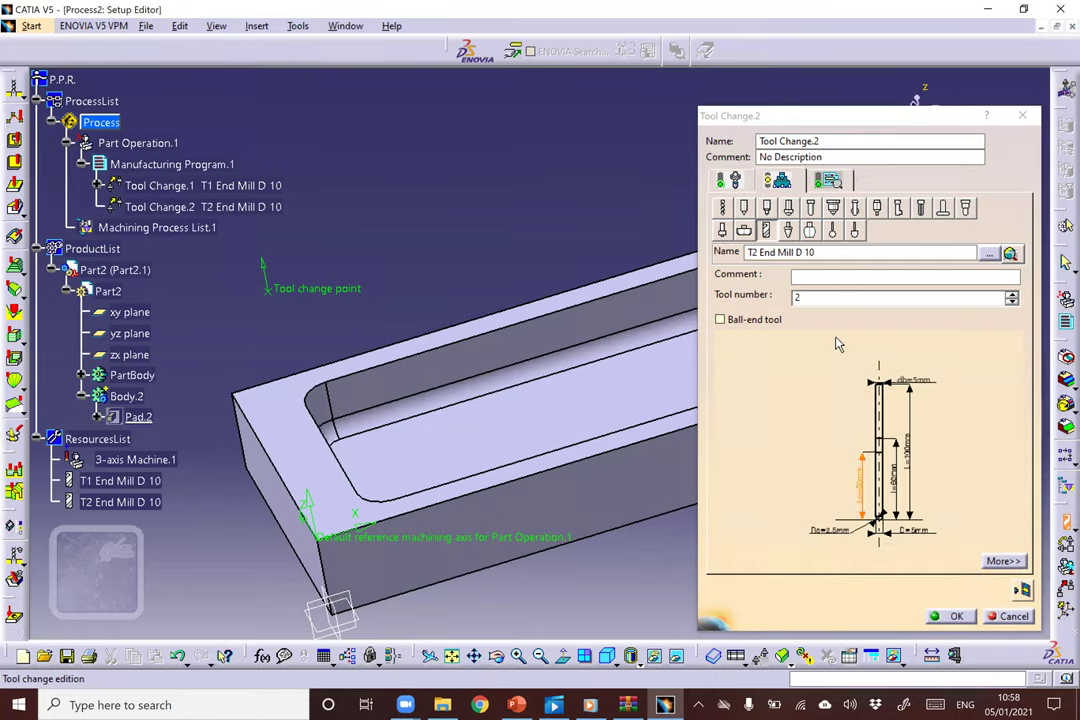
{"action": "left_click", "coordinate": [955, 617]}
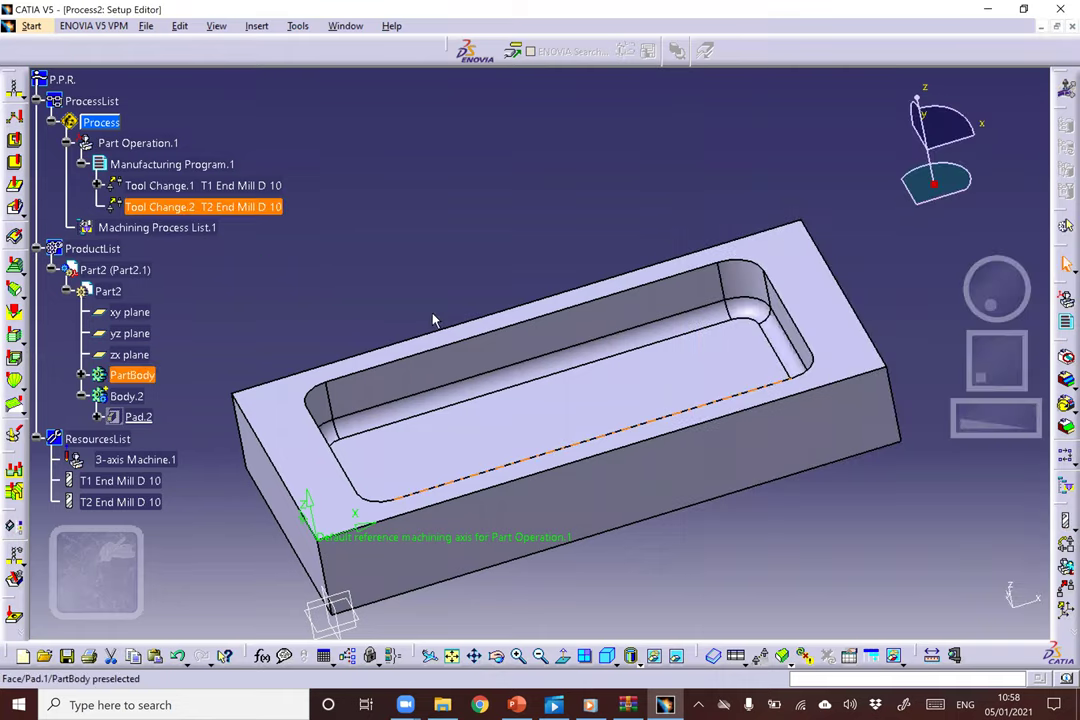
Check the tool settings of Tool Change.2 and add an Isoparametric Machining surface operation after it.
{"action": "double_click", "coordinate": [240, 207]}
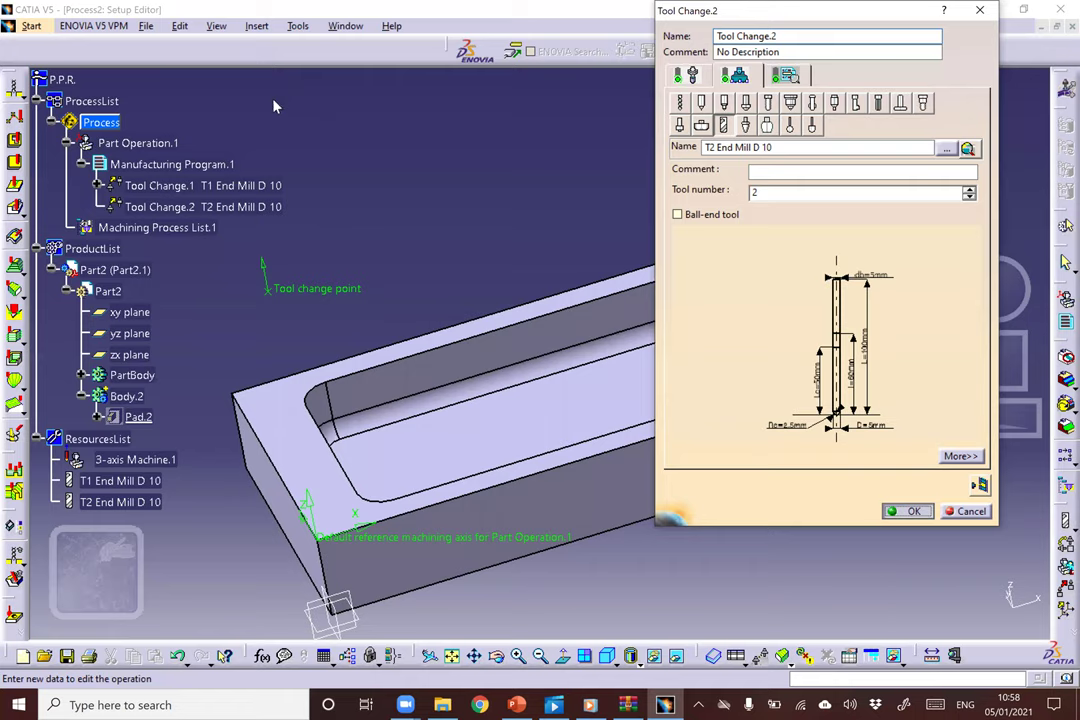
{"action": "left_click", "coordinate": [256, 25]}
{"action": "mouse_move", "coordinate": [398, 66]}
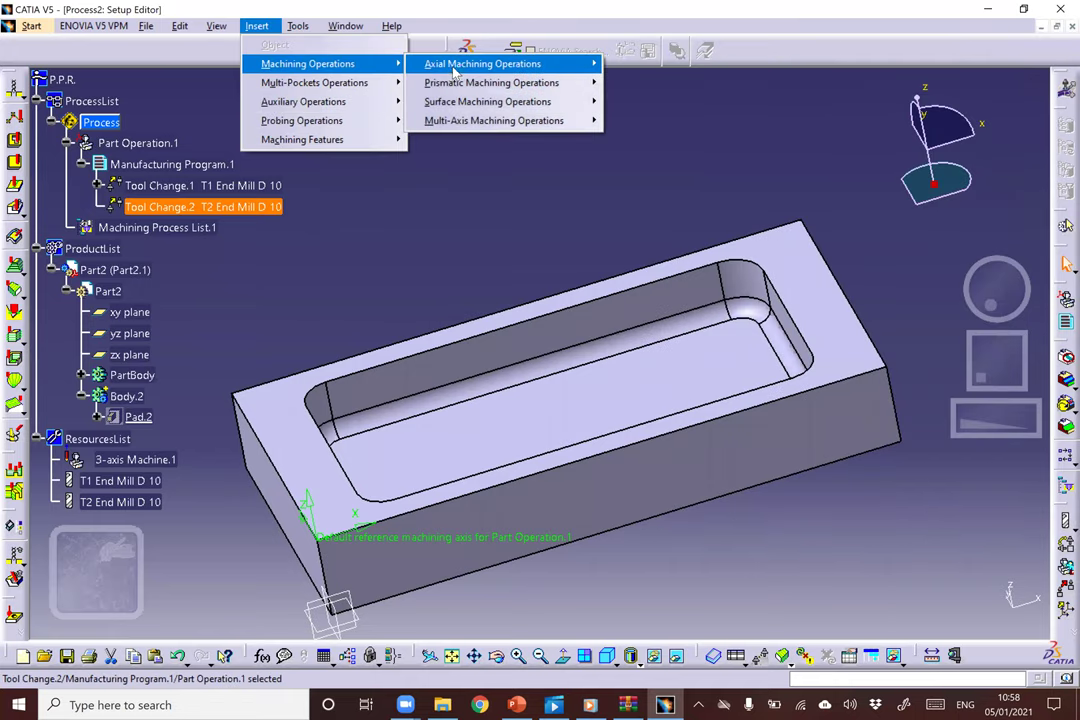
{"action": "mouse_move", "coordinate": [457, 70]}
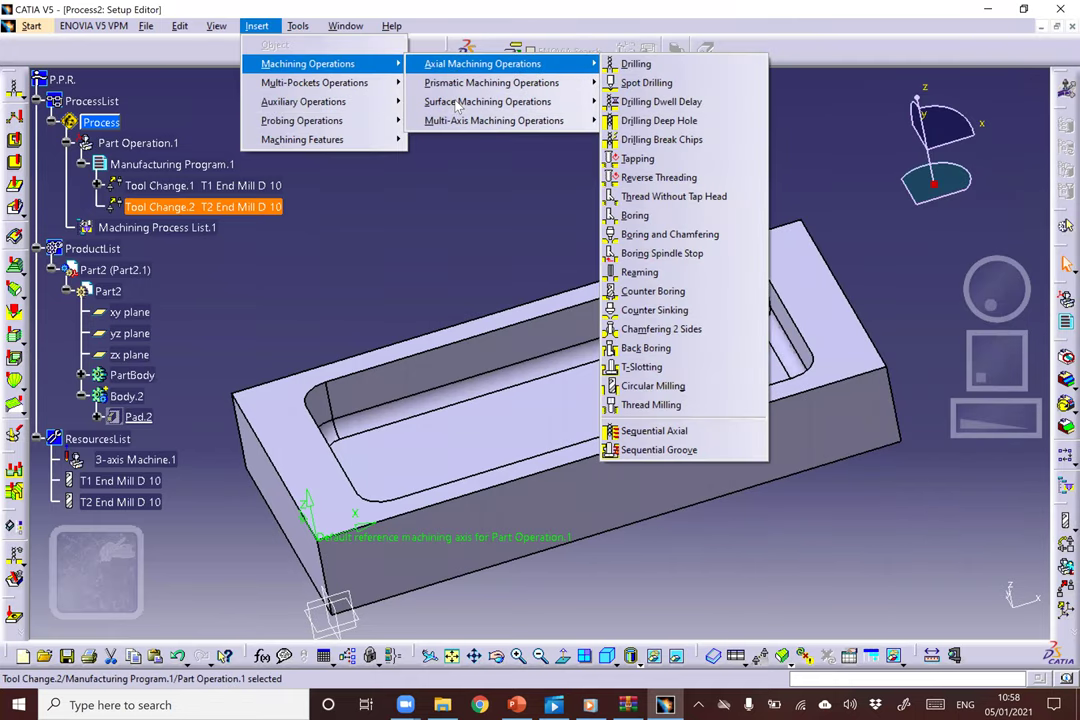
{"action": "mouse_move", "coordinate": [457, 104]}
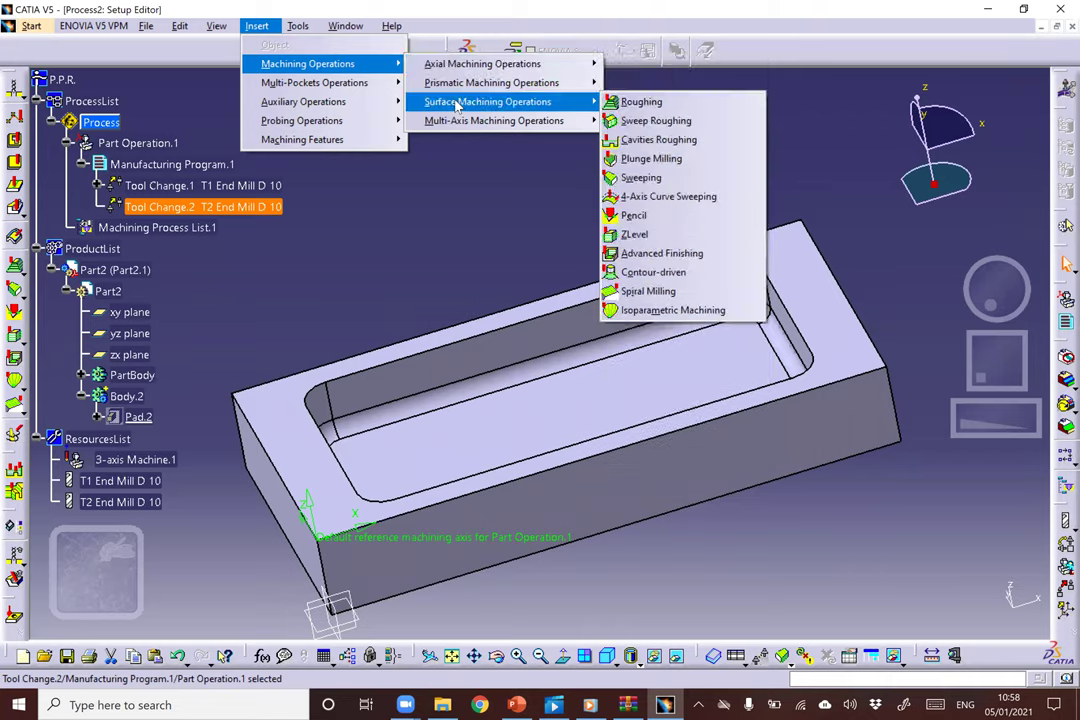
{"action": "left_click", "coordinate": [652, 312]}
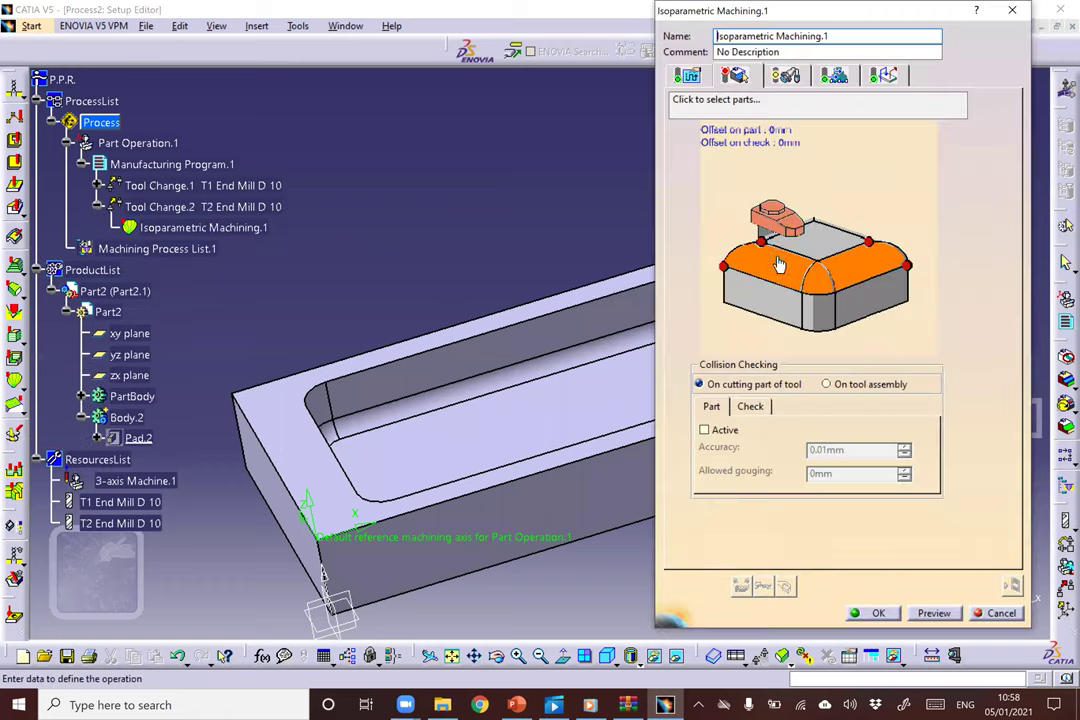
Begin the part face selection with four connected pocket-floor fillets: two corner fillets, one long side and the adjacent short side.
{"action": "left_click", "coordinate": [788, 258]}
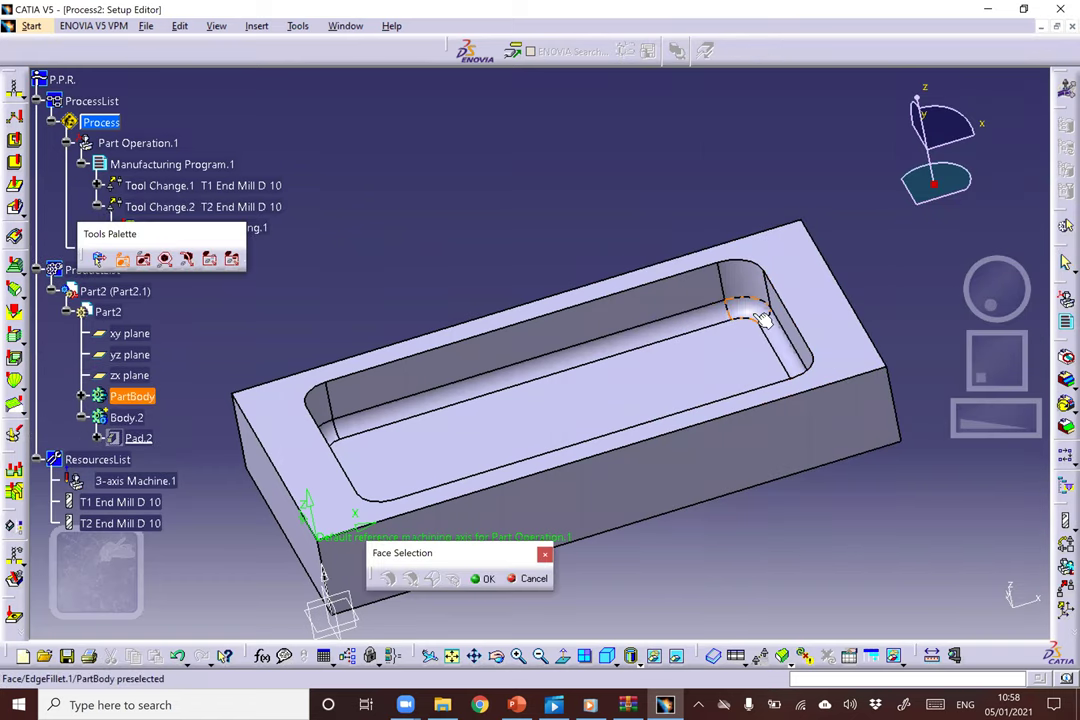
{"action": "left_click", "coordinate": [727, 308]}
{"action": "left_click", "coordinate": [686, 331]}
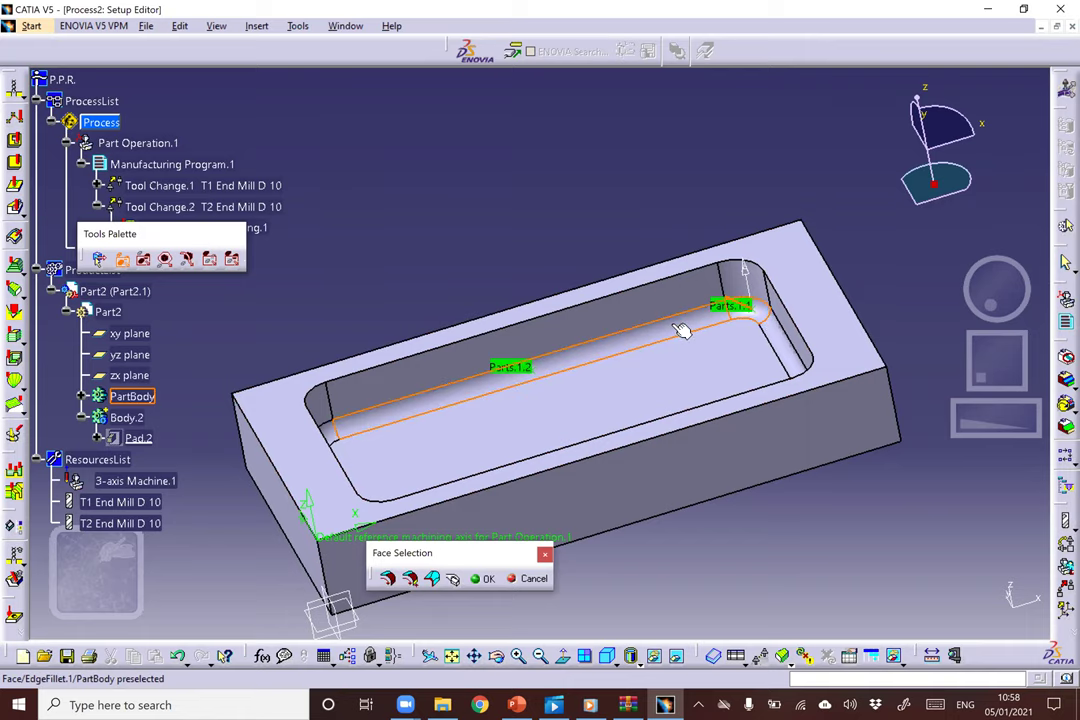
{"action": "right_click", "coordinate": [709, 358]}
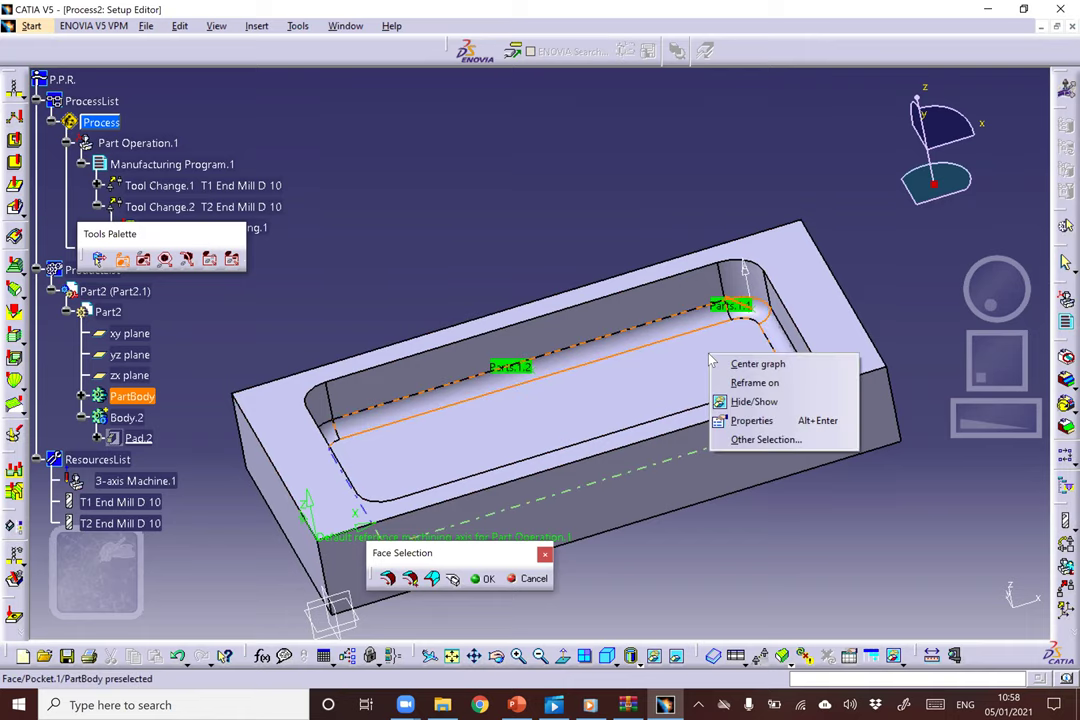
{"action": "left_click", "coordinate": [728, 195]}
{"action": "middle_click_drag", "start_coordinate": [733, 192], "coordinate": [395, 335]}
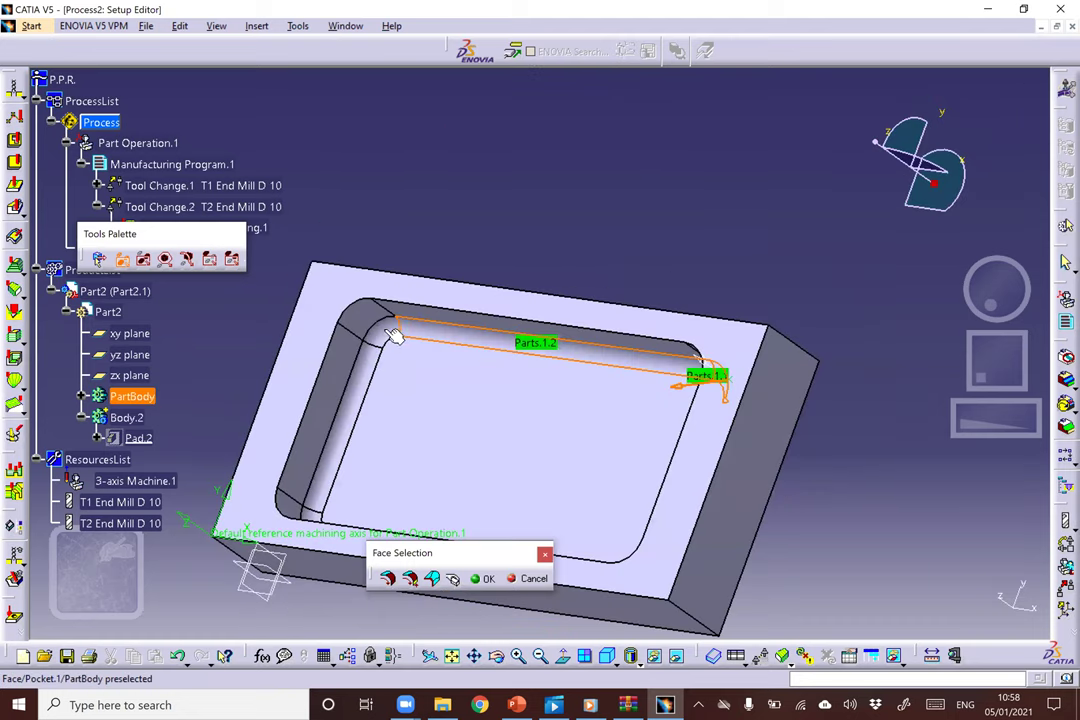
{"action": "left_click", "coordinate": [360, 326]}
{"action": "left_click", "coordinate": [322, 424]}
Add the remaining four floor fillets to complete the loop around the pocket, and accept the face selection.
{"action": "middle_click_drag", "start_coordinate": [587, 423], "coordinate": [446, 419]}
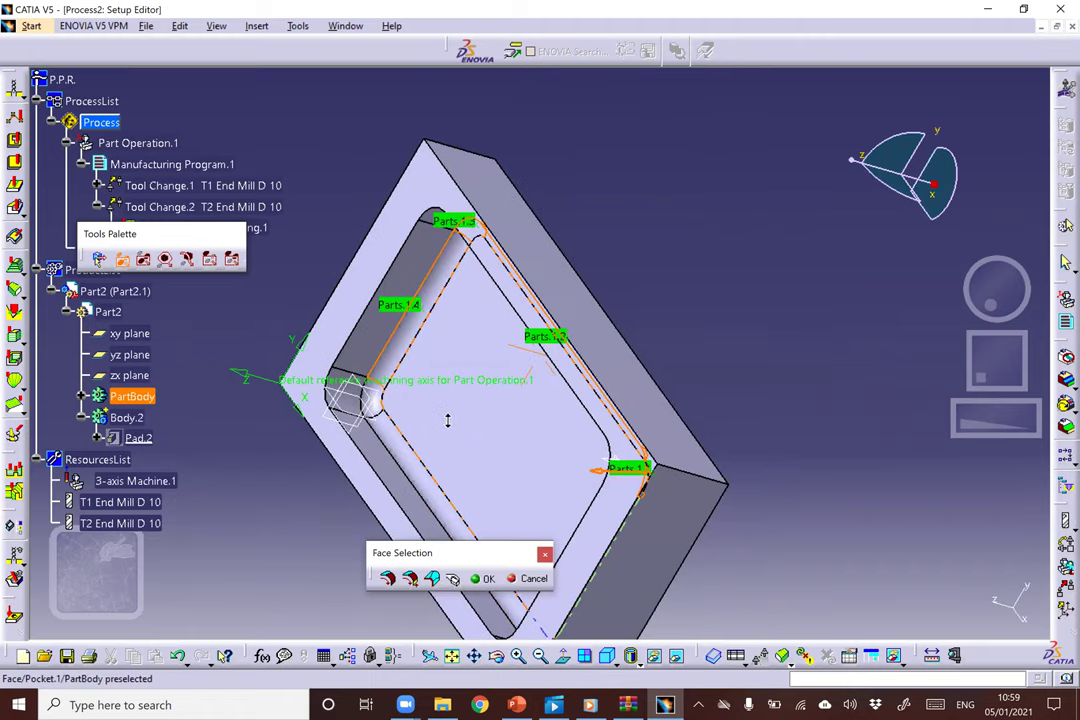
{"action": "middle_click_drag", "start_coordinate": [191, 375], "coordinate": [190, 383]}
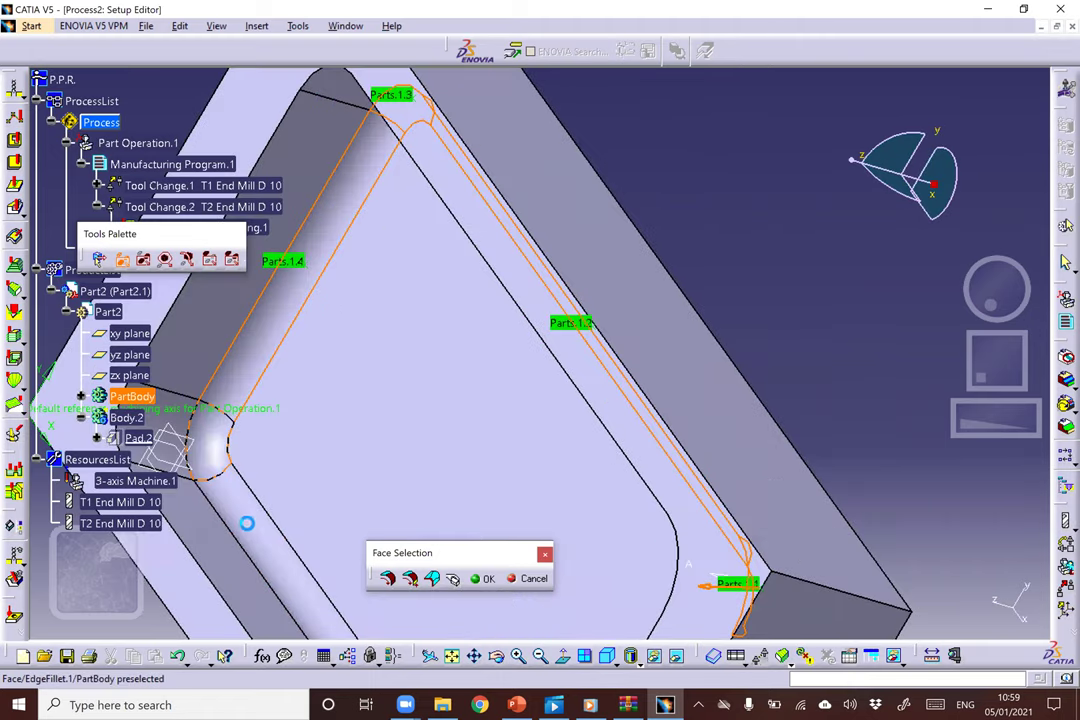
{"action": "middle_click_drag", "start_coordinate": [697, 468], "coordinate": [771, 125]}
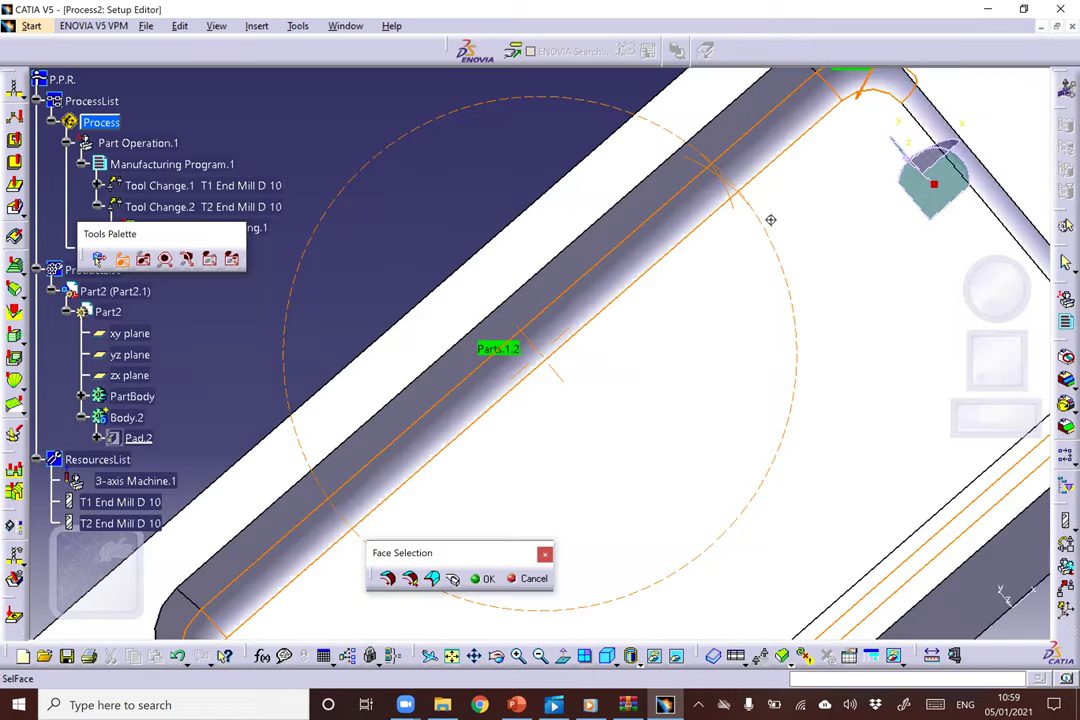
{"action": "middle_click_drag", "start_coordinate": [770, 268], "coordinate": [723, 362]}
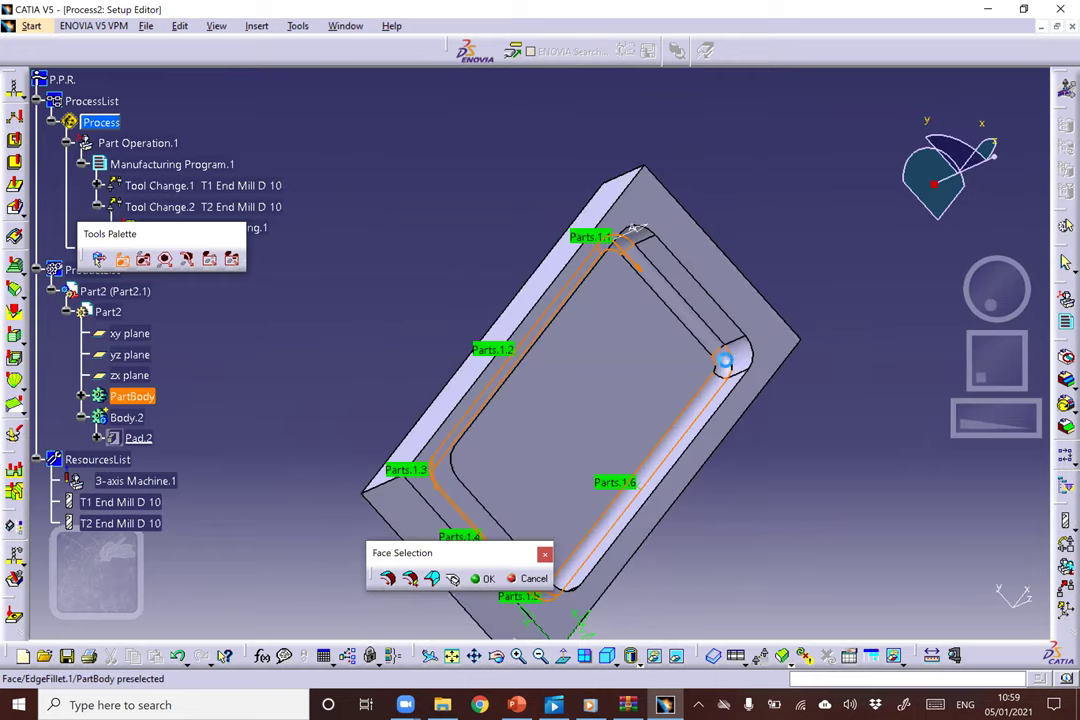
{"action": "left_click", "coordinate": [700, 327]}
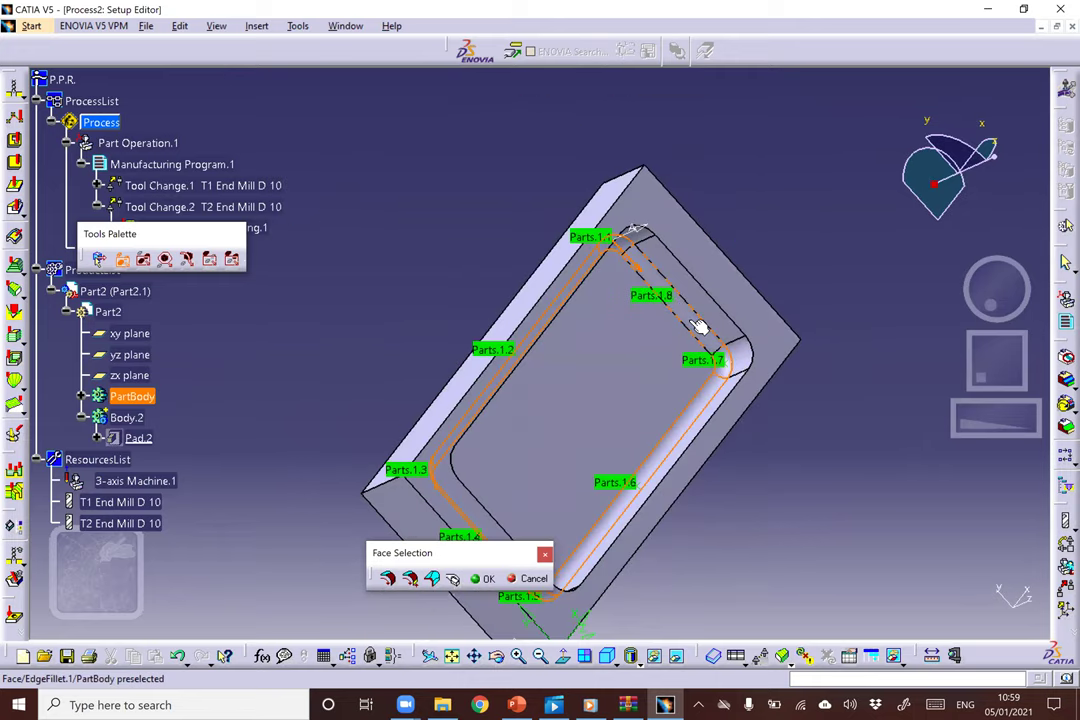
{"action": "left_click", "coordinate": [486, 579]}
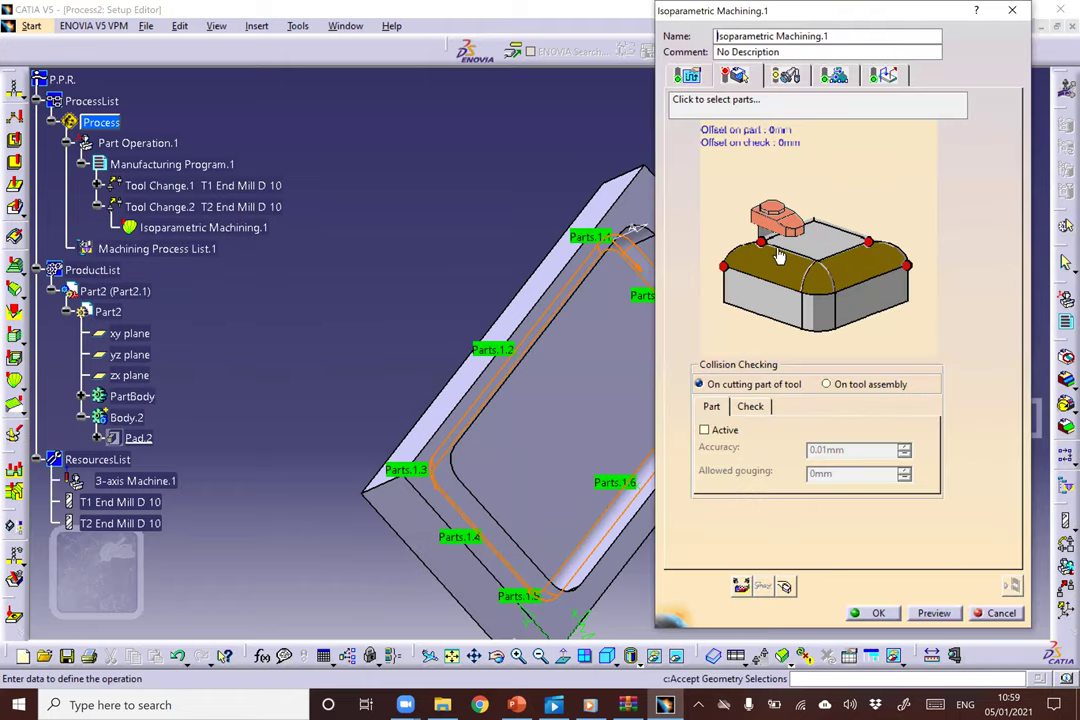
Define the four isoparametric corner points at the junction between the first corner fillet (Parts.1.1) and the adjacent short-side fillet (Parts.1.8).
{"action": "middle_click_drag", "start_coordinate": [576, 466], "coordinate": [580, 410]}
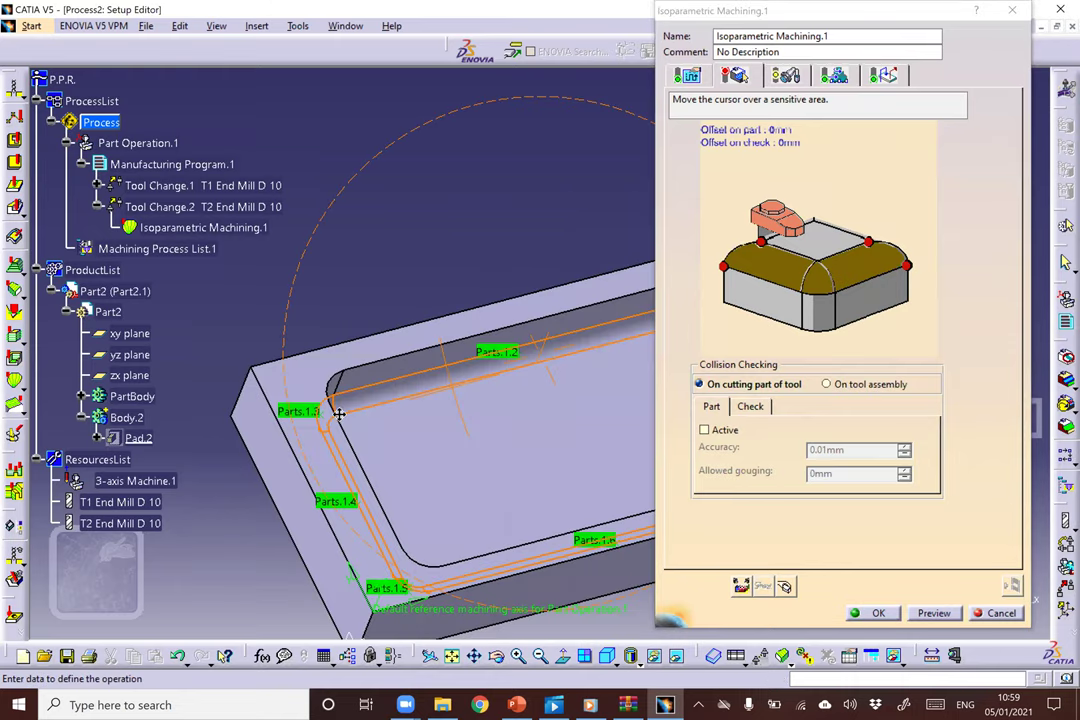
{"action": "middle_click_drag", "start_coordinate": [352, 410], "coordinate": [468, 395]}
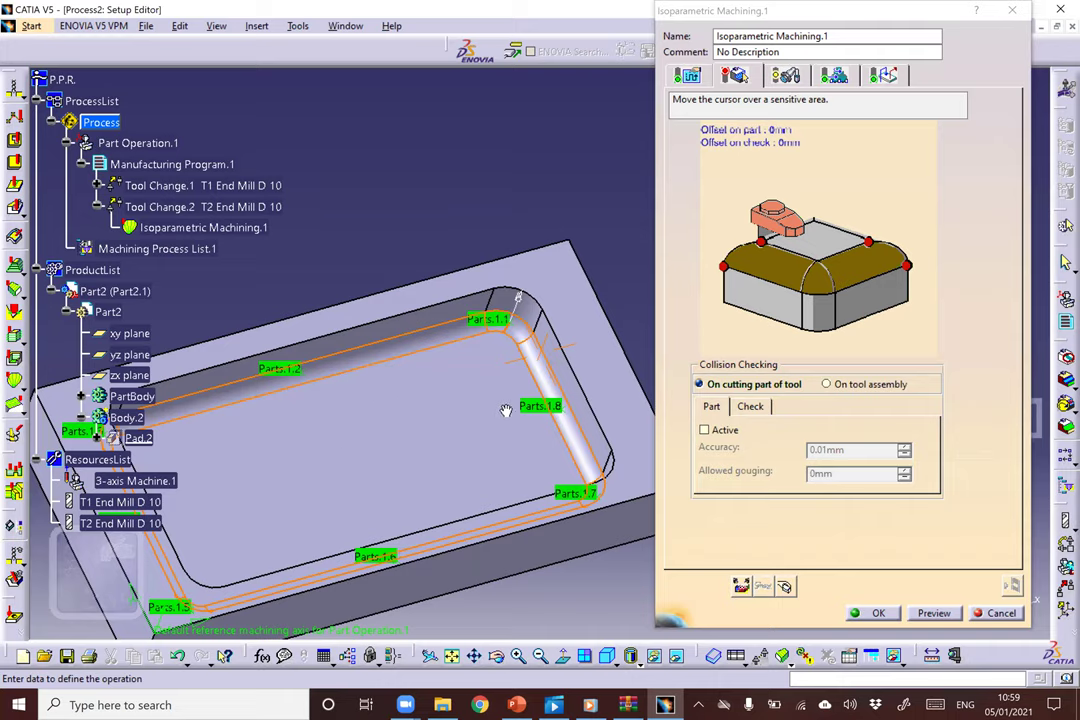
{"action": "middle_click_drag", "start_coordinate": [444, 360], "coordinate": [335, 318]}
{"action": "left_click", "coordinate": [762, 248]}
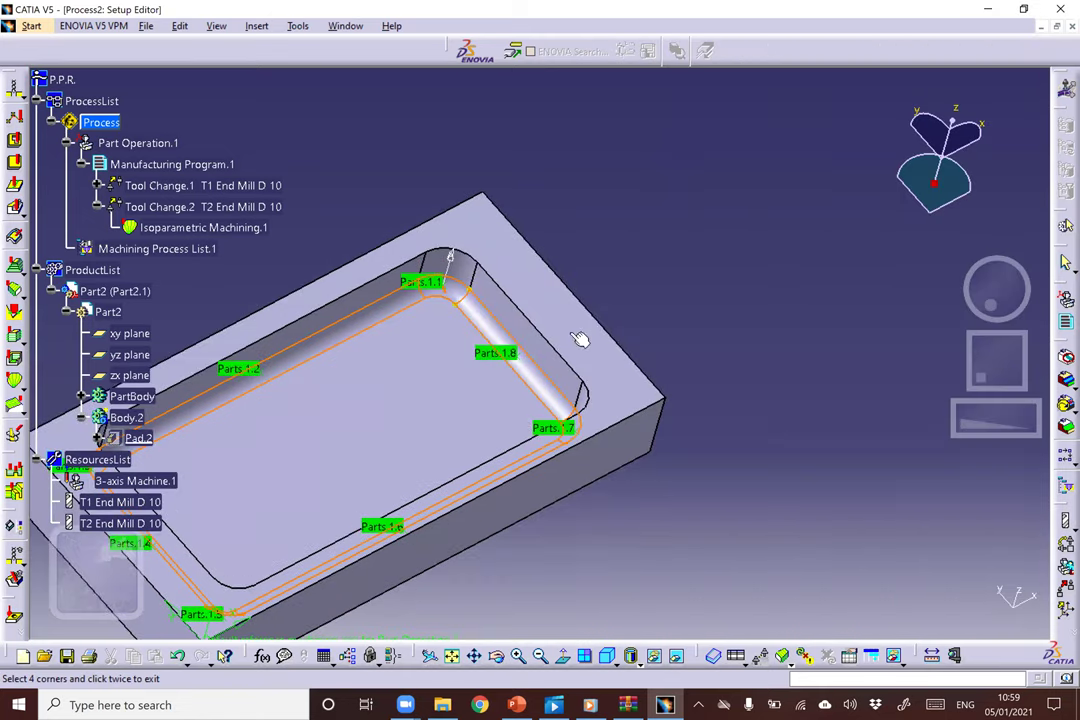
{"action": "middle_click_drag", "start_coordinate": [441, 345], "coordinate": [412, 274], "text": "ctrl"}
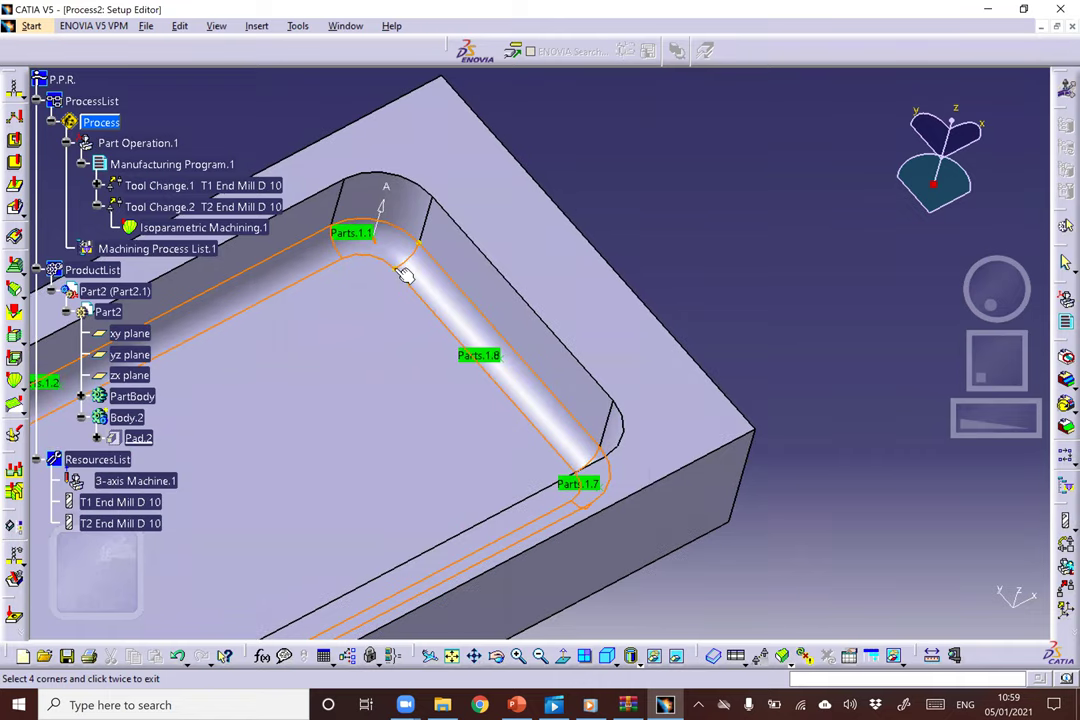
{"action": "left_click", "coordinate": [421, 251]}
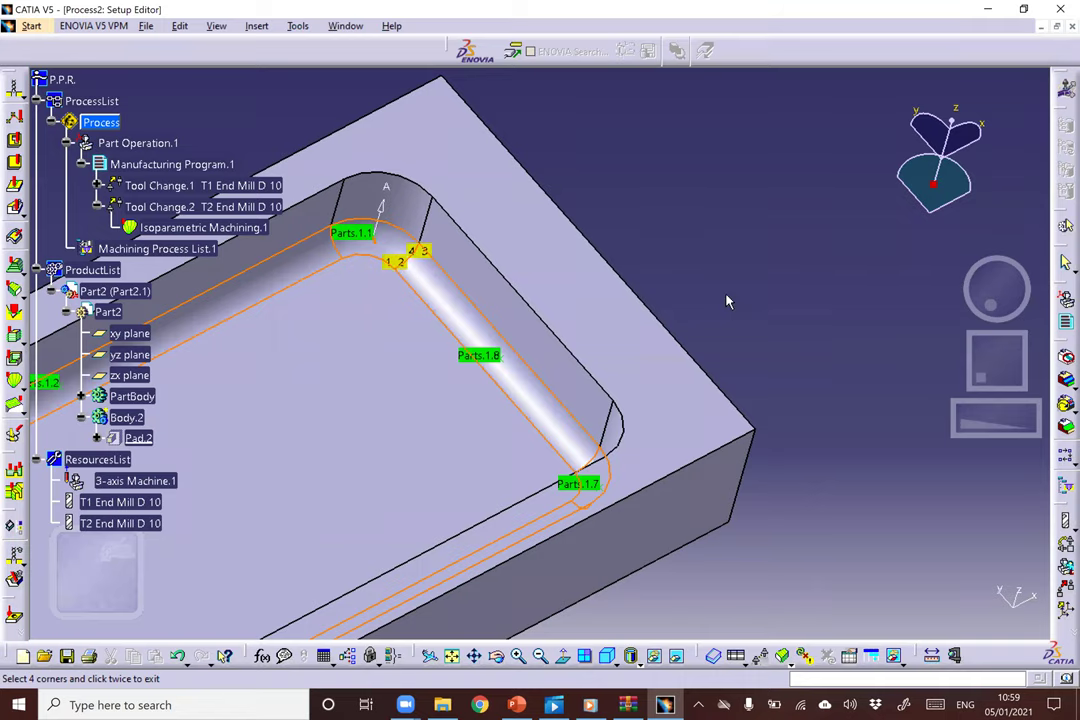
{"action": "middle_click_drag", "start_coordinate": [711, 258], "coordinate": [714, 362]}
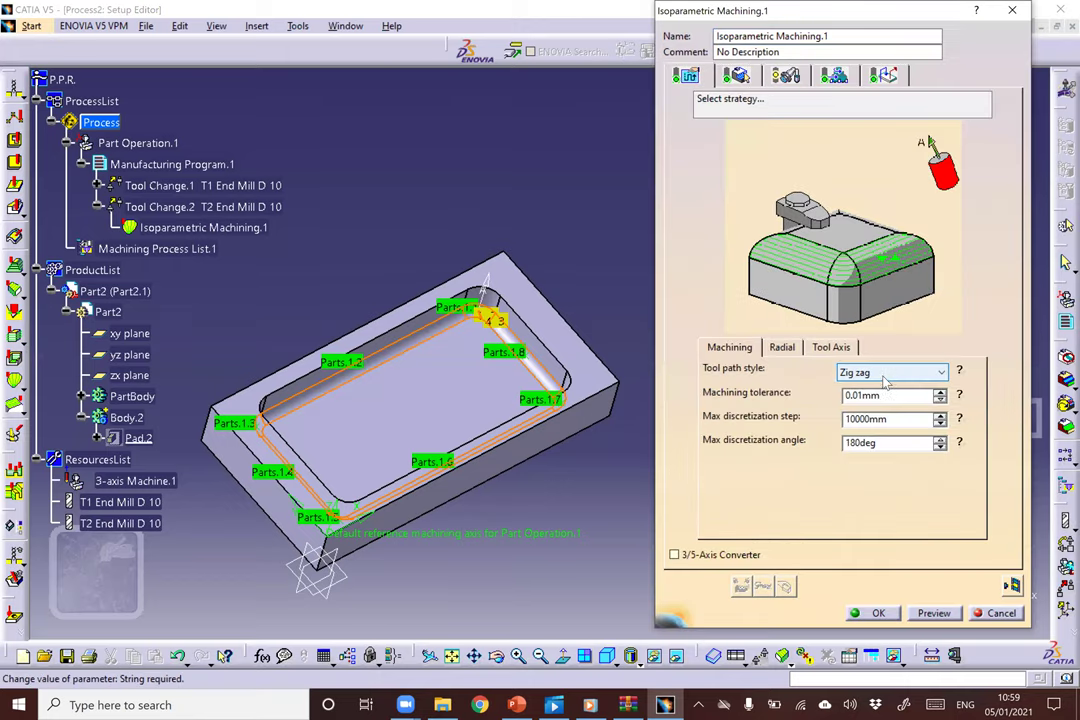
Set the radial scallop height to 0.01 mm with the Zig zag tool path style, check the parameters and accept the operation.
{"action": "left_click", "coordinate": [782, 347]}
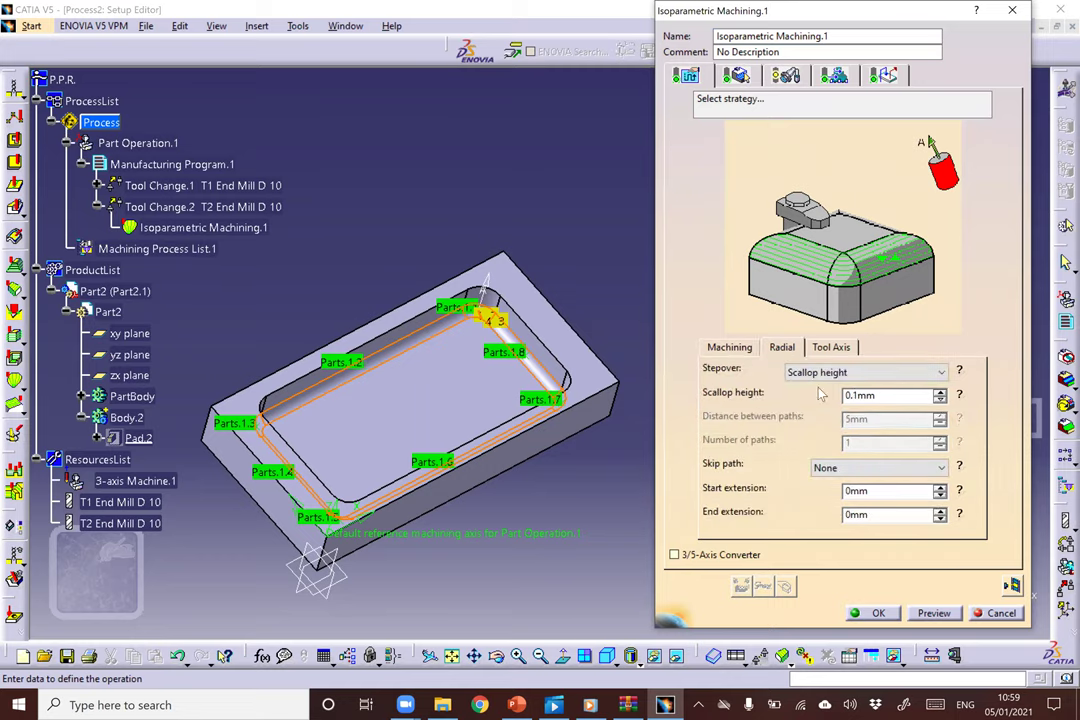
{"action": "left_click", "coordinate": [853, 395]}
{"action": "type", "text": "0.01mm"}
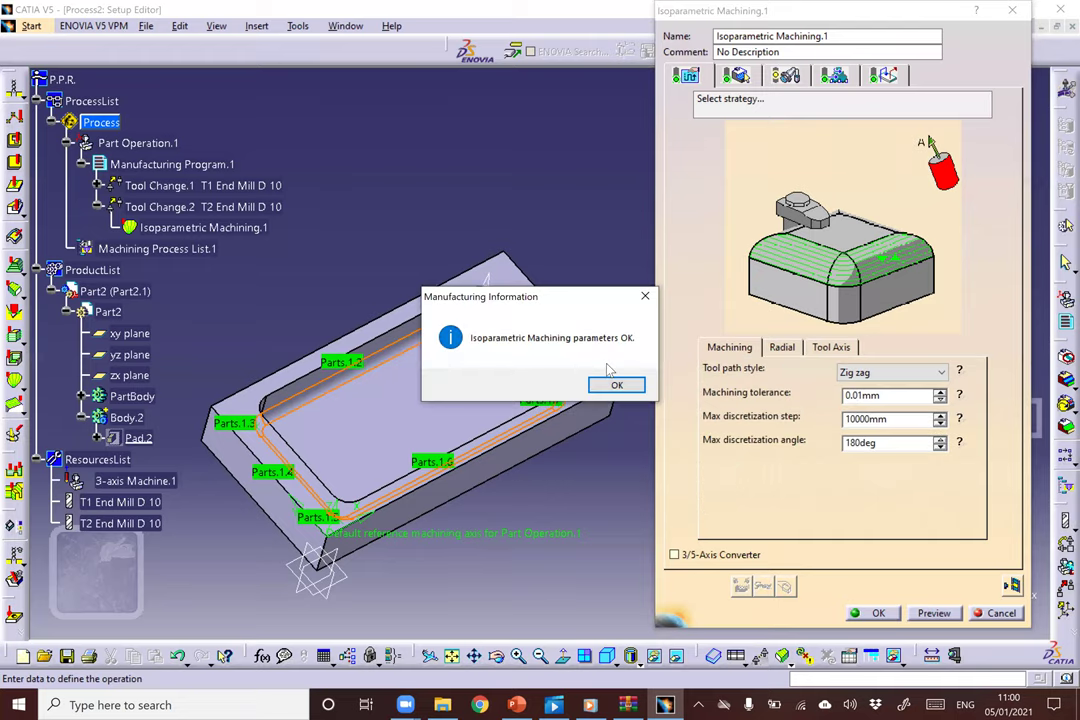
{"action": "left_click", "coordinate": [619, 385]}
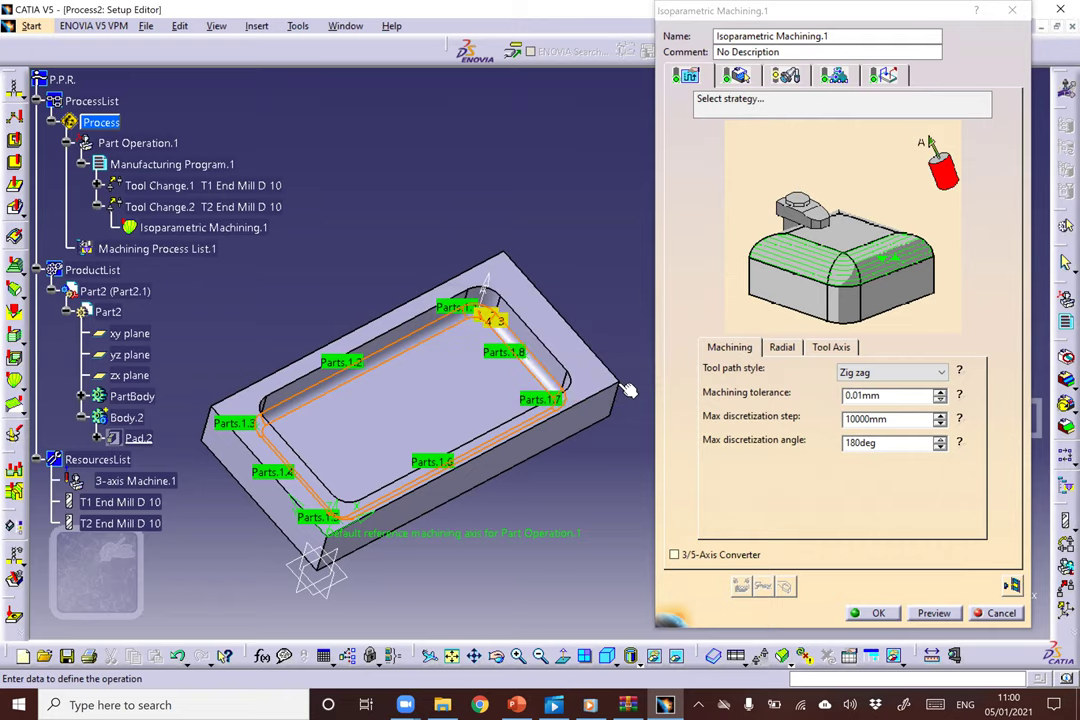
{"action": "left_click", "coordinate": [876, 610]}
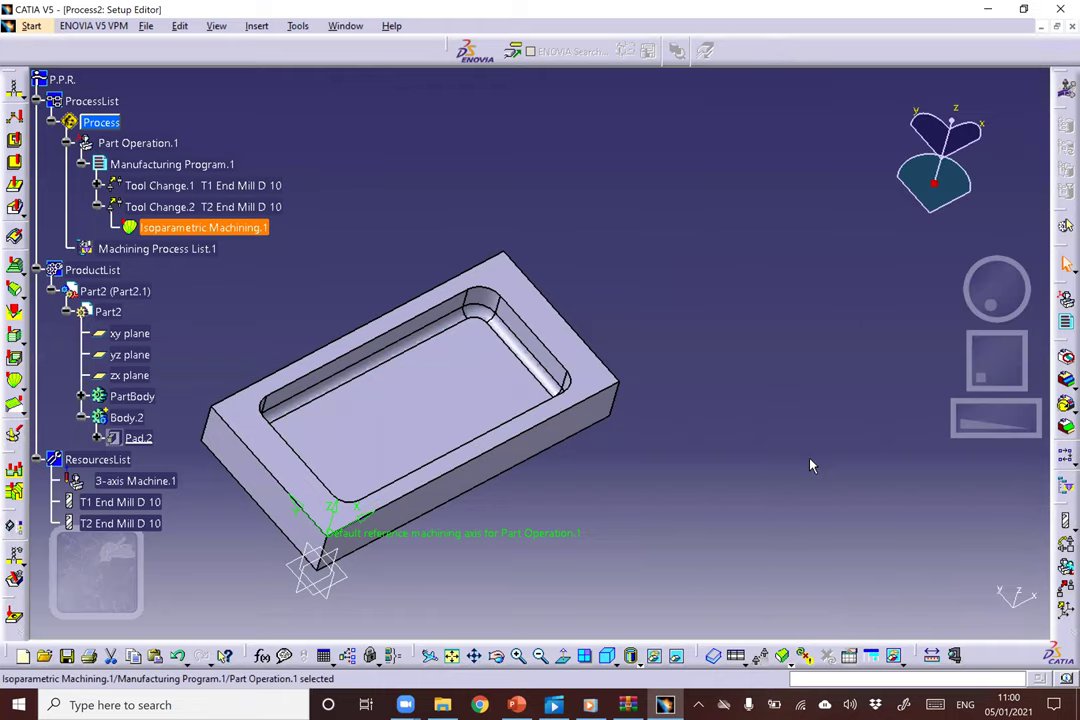
Compute the tool path of Isoparametric Machining.1 and examine its replay around the pocket fillets.
{"action": "right_click", "coordinate": [228, 230]}
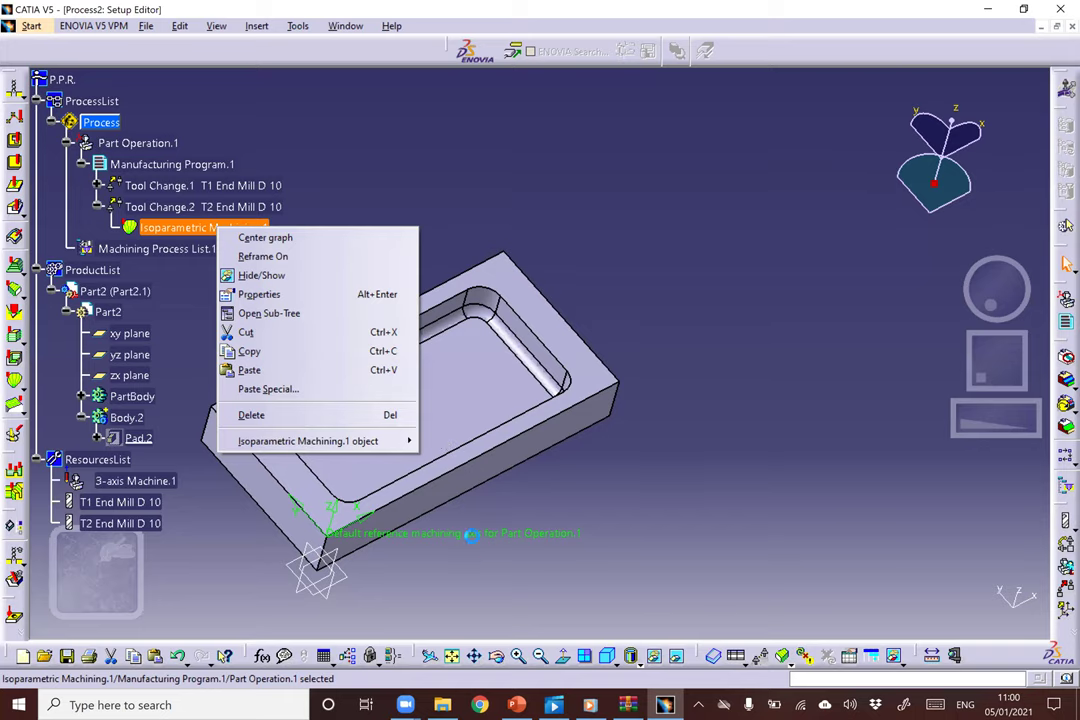
{"action": "left_click", "coordinate": [490, 420]}
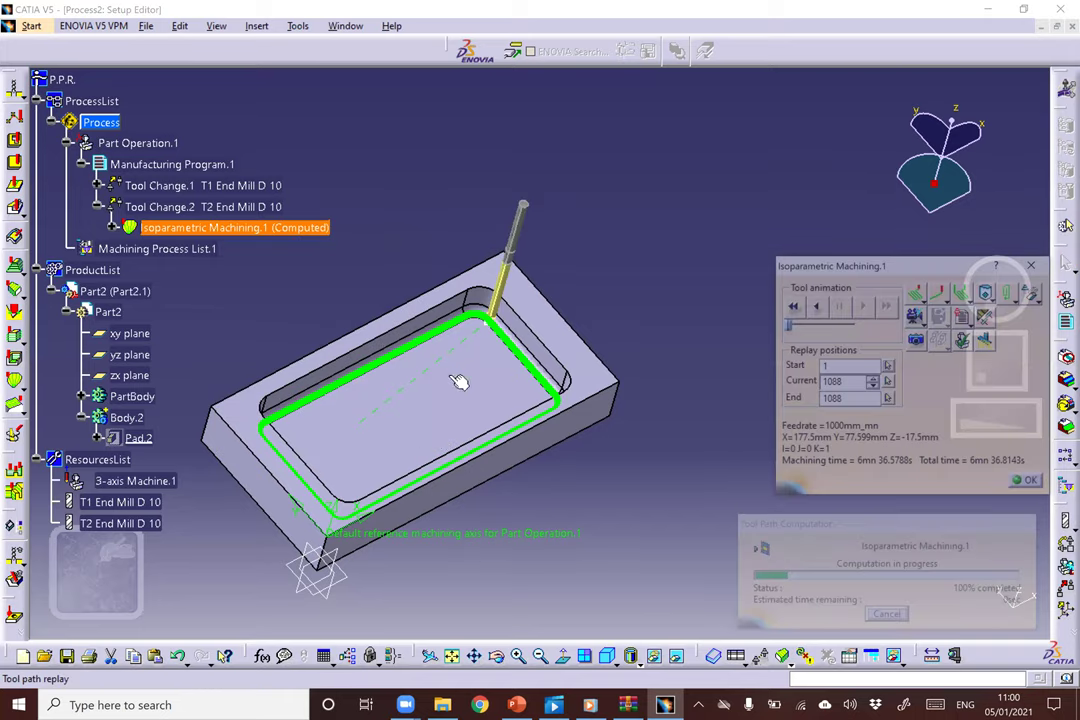
{"action": "middle_click_drag", "start_coordinate": [507, 452], "coordinate": [536, 468]}
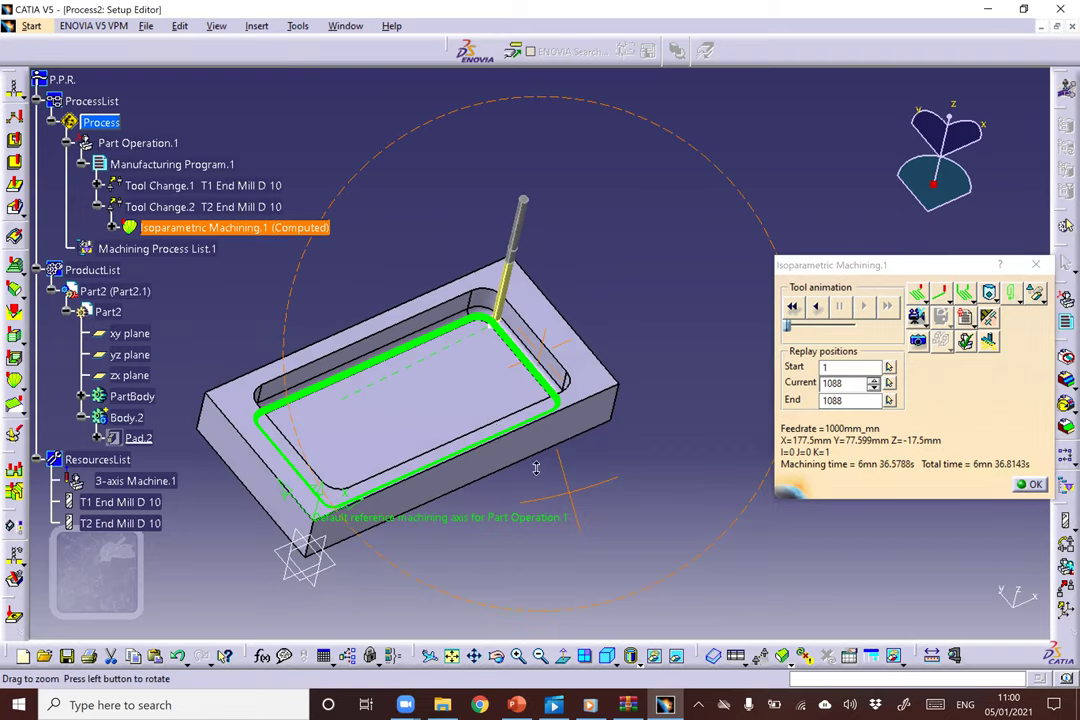
{"action": "middle_click_drag", "start_coordinate": [474, 318], "coordinate": [649, 410]}
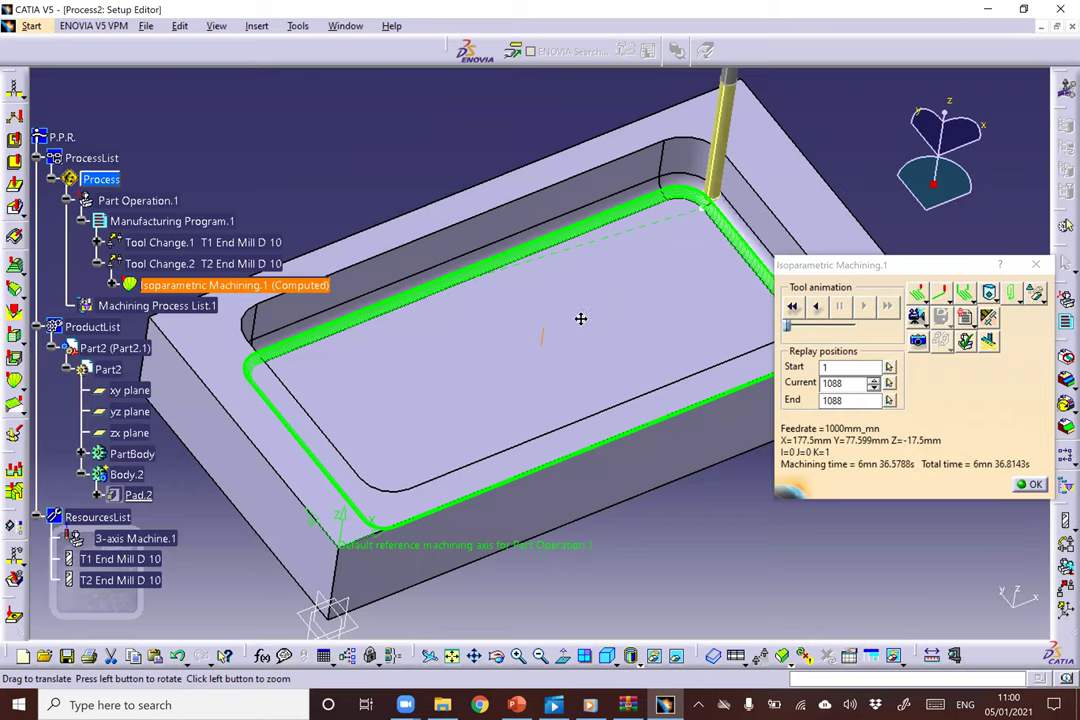
{"action": "middle_click_drag", "start_coordinate": [580, 318], "coordinate": [555, 353]}
Run the video material-removal simulation of the machining program, inspect the finished fillets and close the replay.
{"action": "left_click", "coordinate": [917, 316]}
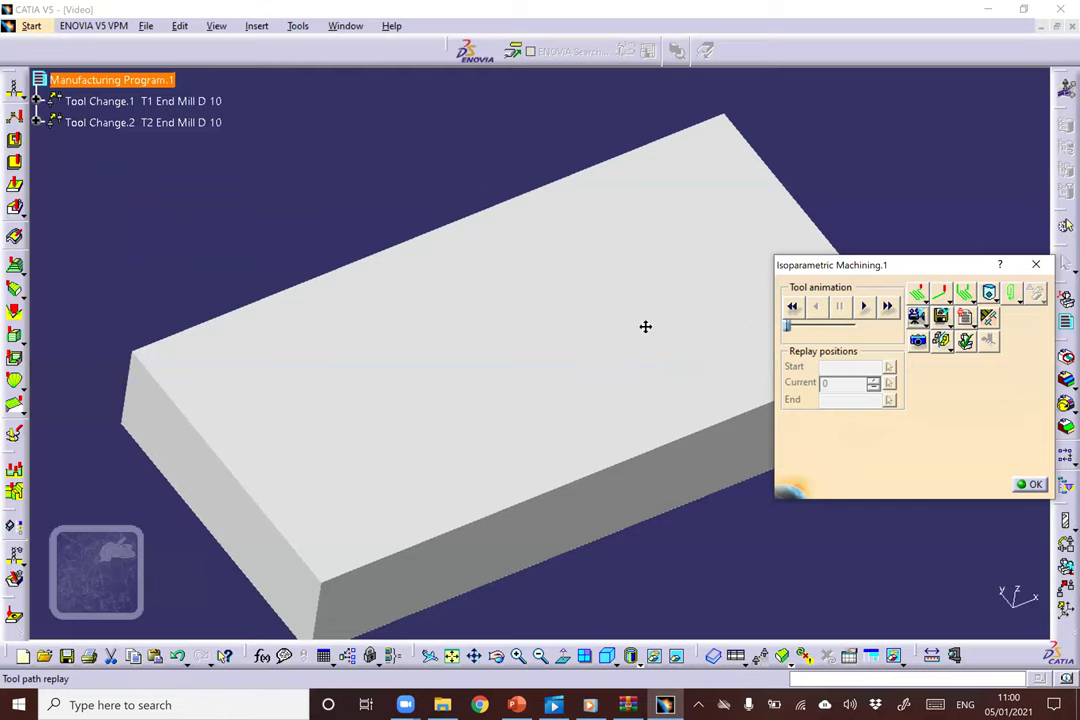
{"action": "middle_click_drag", "start_coordinate": [645, 326], "coordinate": [581, 325]}
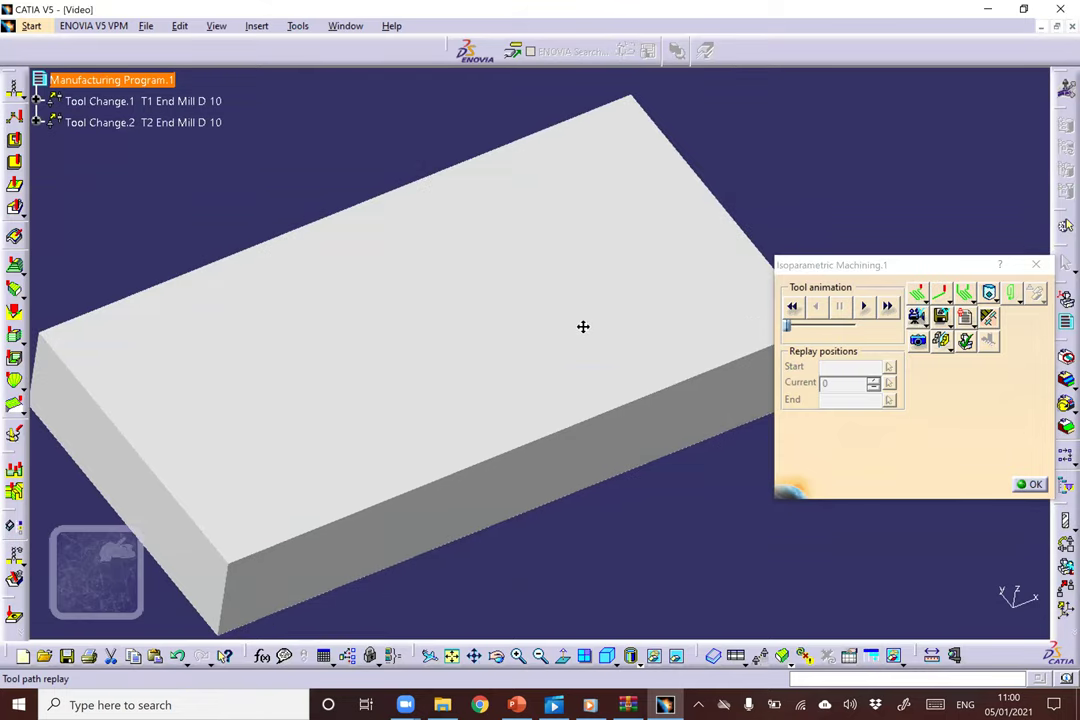
{"action": "left_click", "coordinate": [862, 308]}
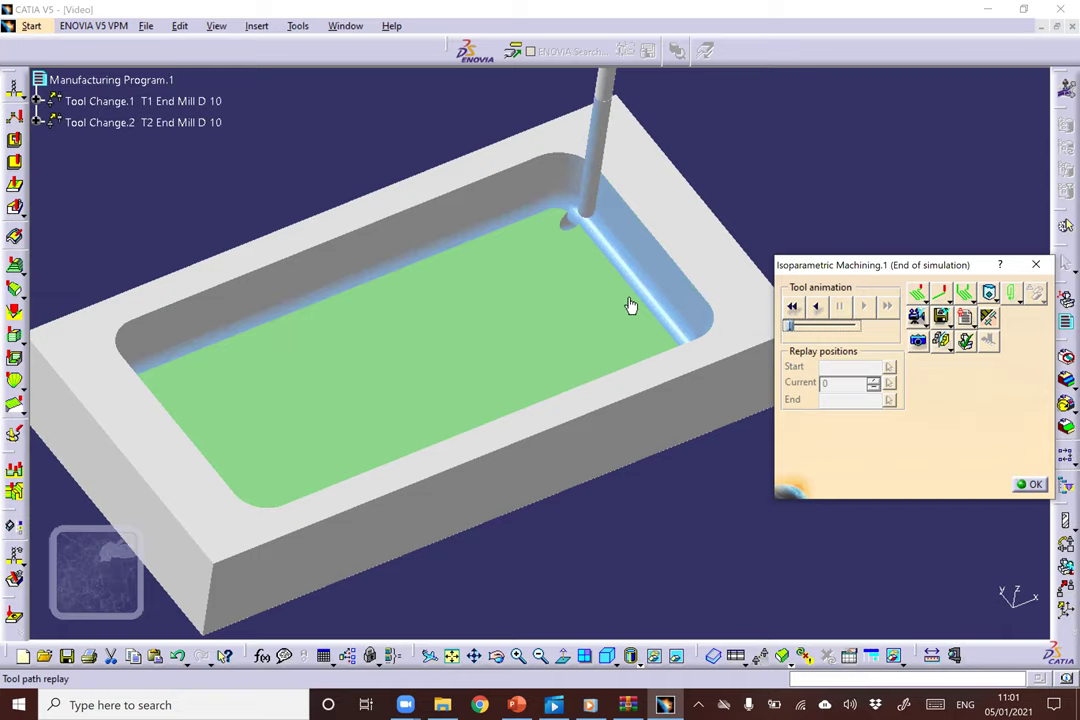
{"action": "middle_click_drag", "start_coordinate": [473, 256], "coordinate": [706, 369]}
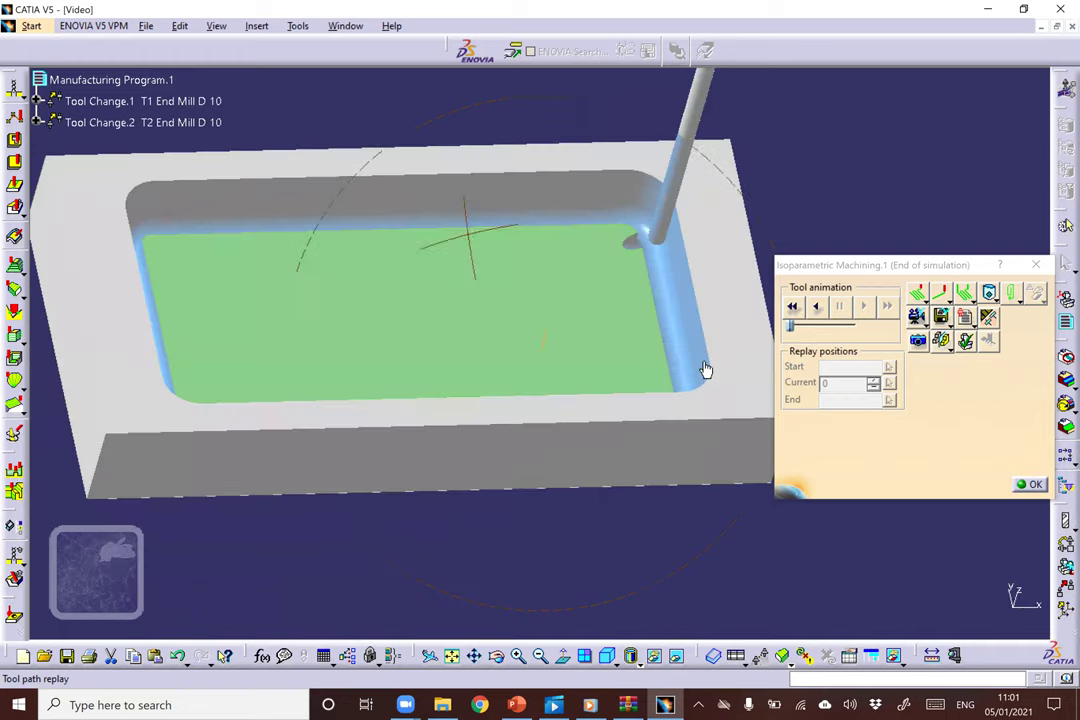
{"action": "left_click", "coordinate": [1032, 486]}
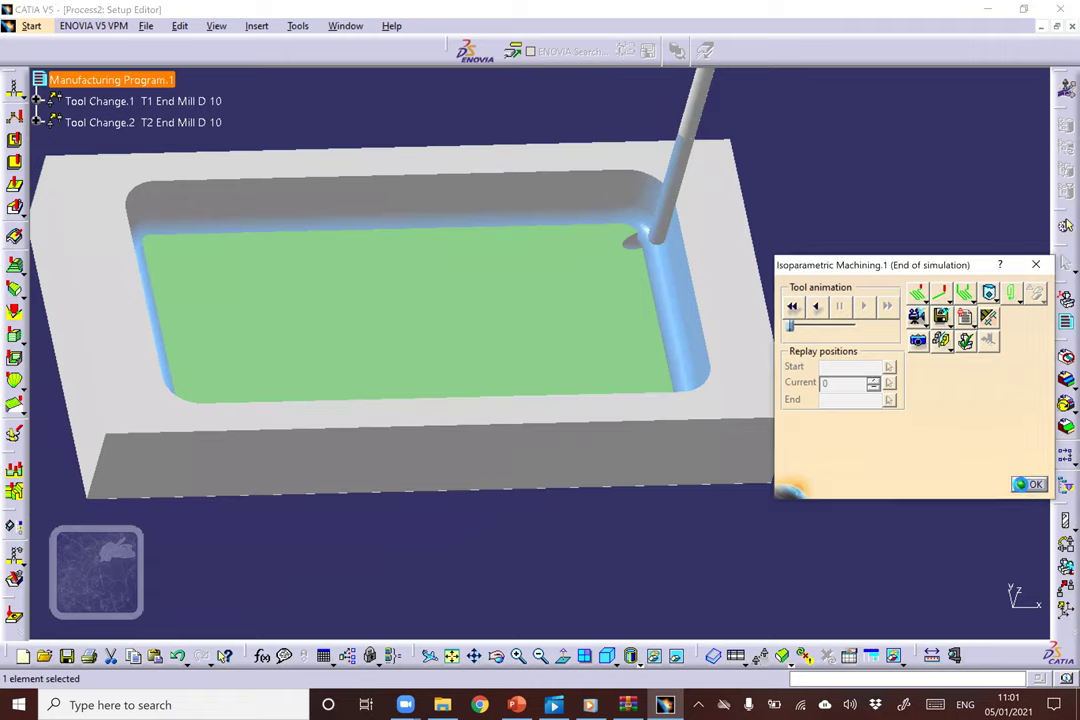
Add a third end mill tool change after Isoparametric Machining.1.
{"action": "middle_click_drag", "start_coordinate": [557, 299], "coordinate": [550, 345]}
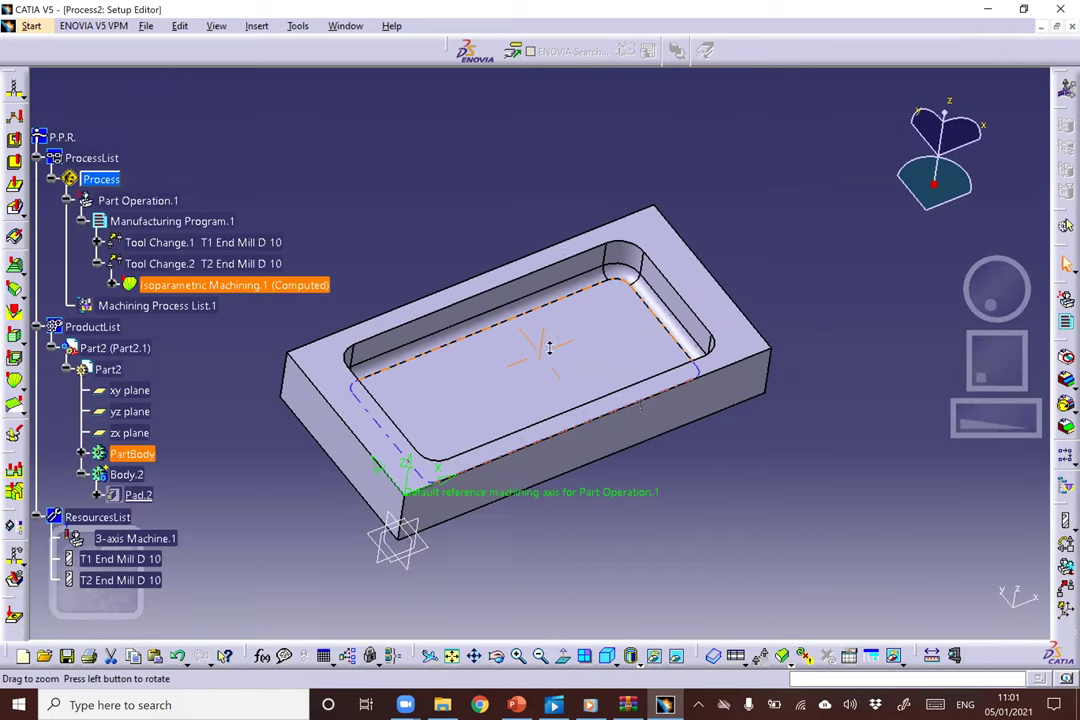
{"action": "middle_click_drag", "start_coordinate": [604, 377], "coordinate": [487, 244]}
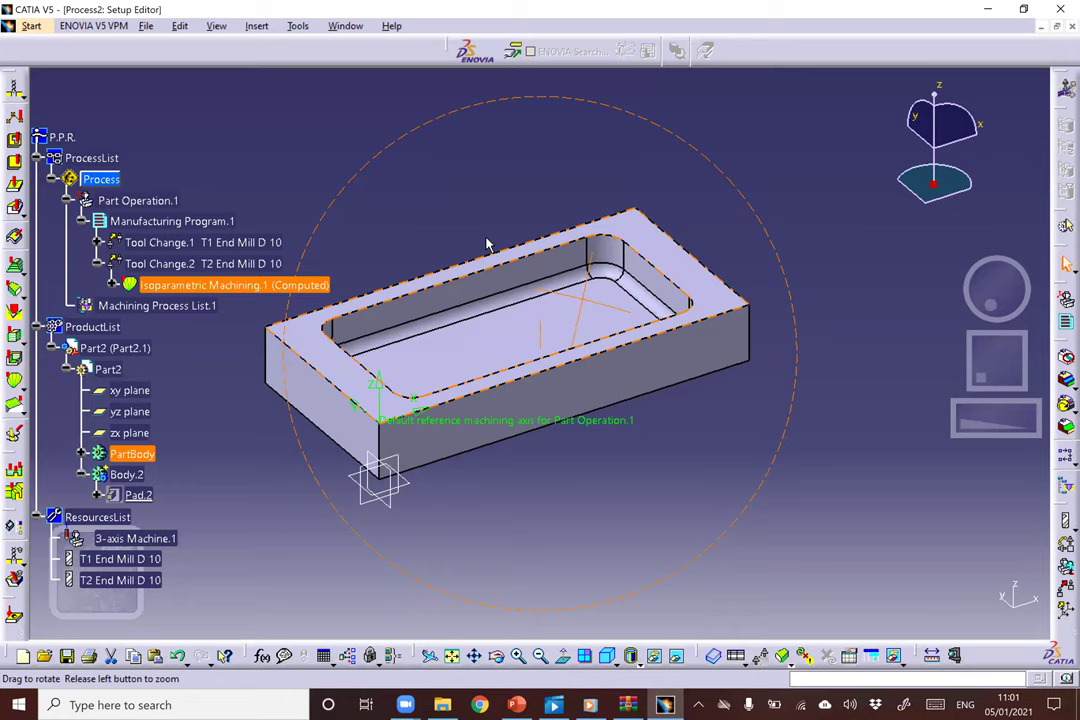
{"action": "left_click", "coordinate": [257, 26]}
{"action": "mouse_move", "coordinate": [394, 103]}
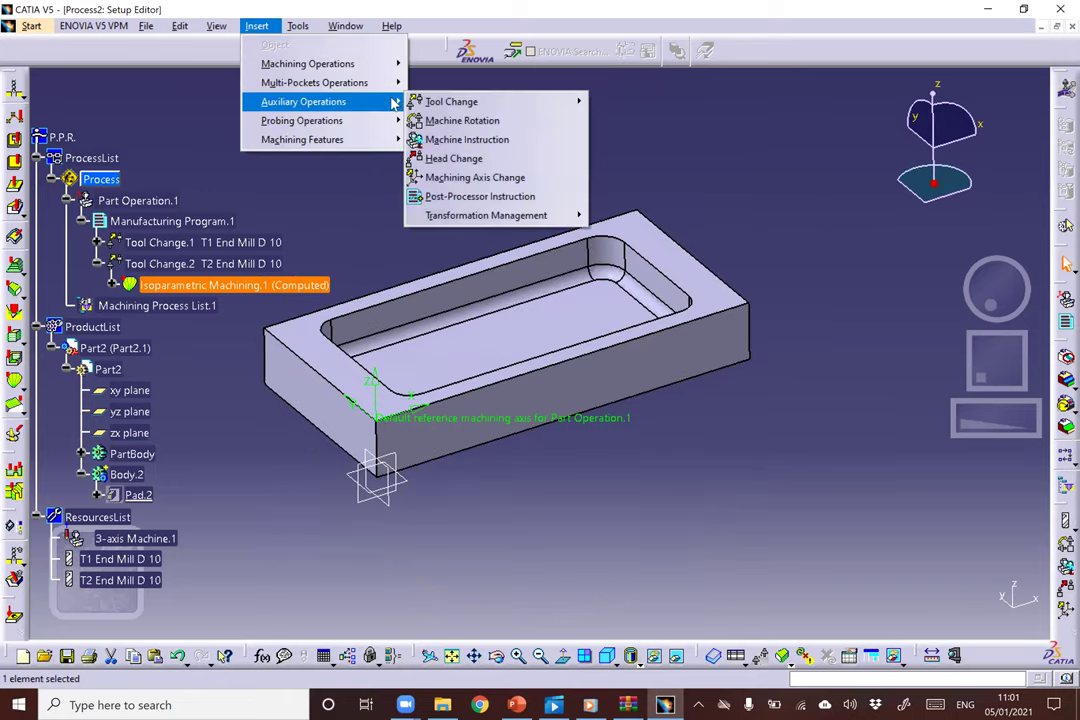
{"action": "left_click", "coordinate": [622, 332]}
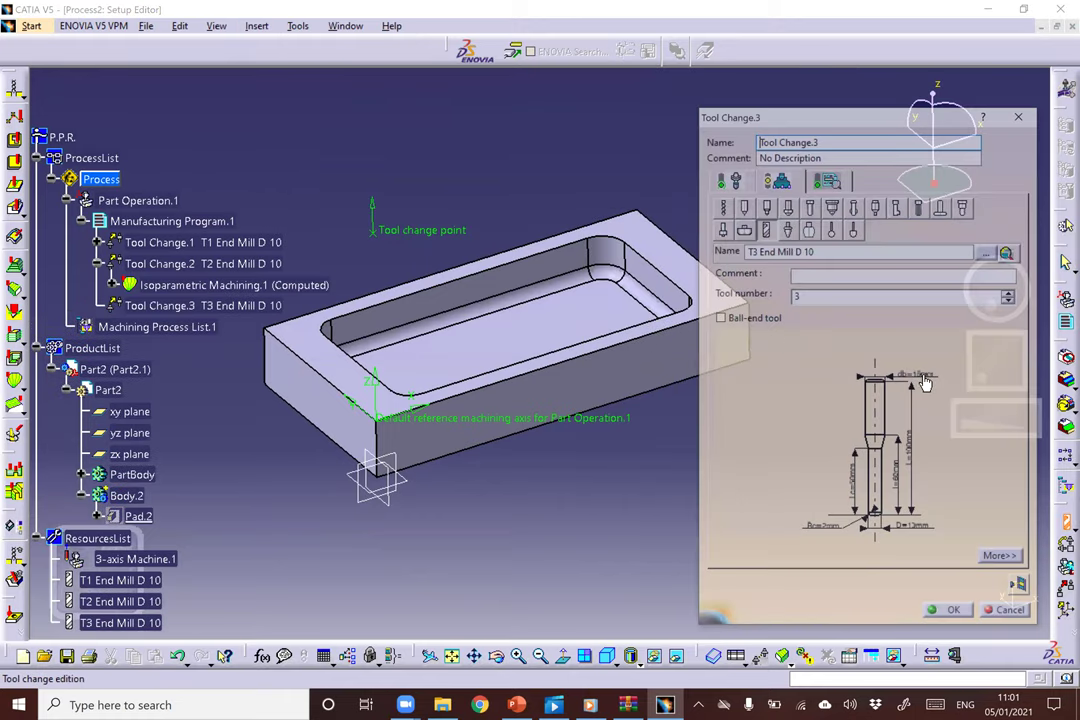
Set the third end mill's body diameter and cutting diameter to 5 mm and its corner radius to 0 mm, and accept the tool change.
{"action": "double_click", "coordinate": [926, 383]}
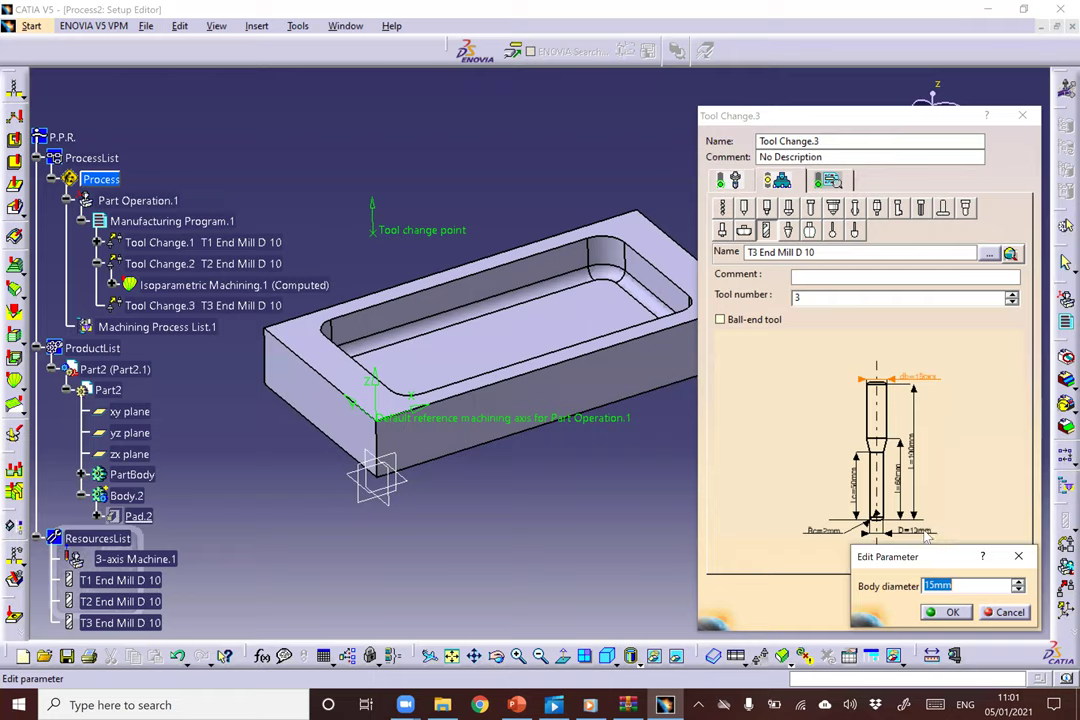
{"action": "double_click", "coordinate": [836, 531]}
{"action": "type", "text": "0"}
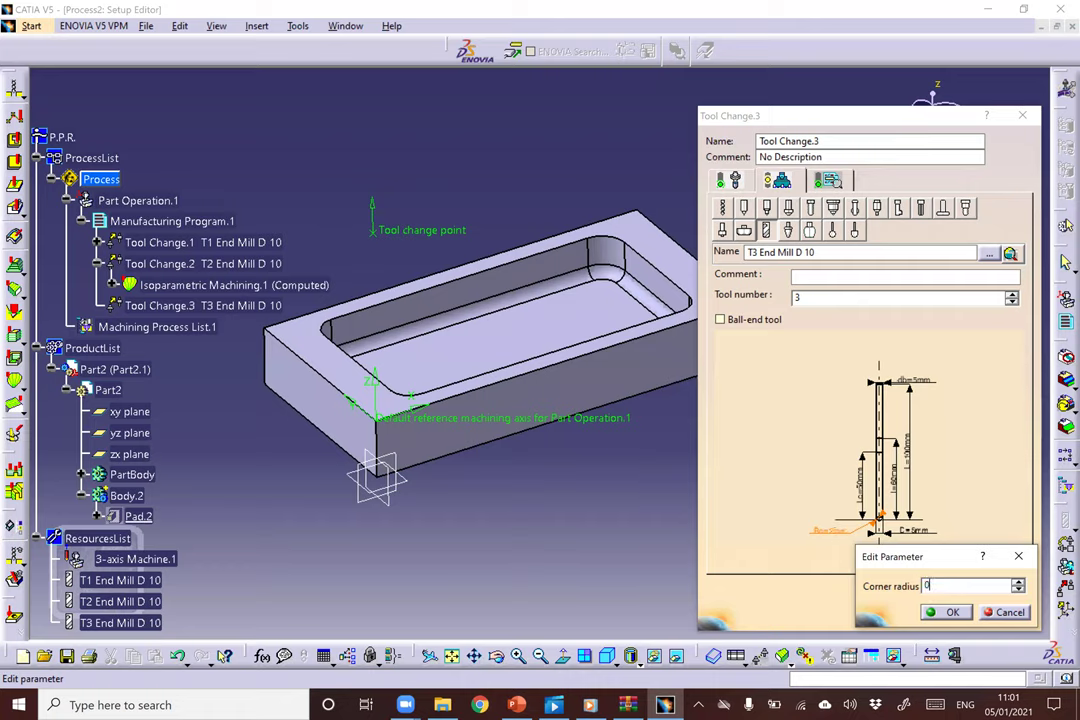
{"action": "key", "text": "Return"}
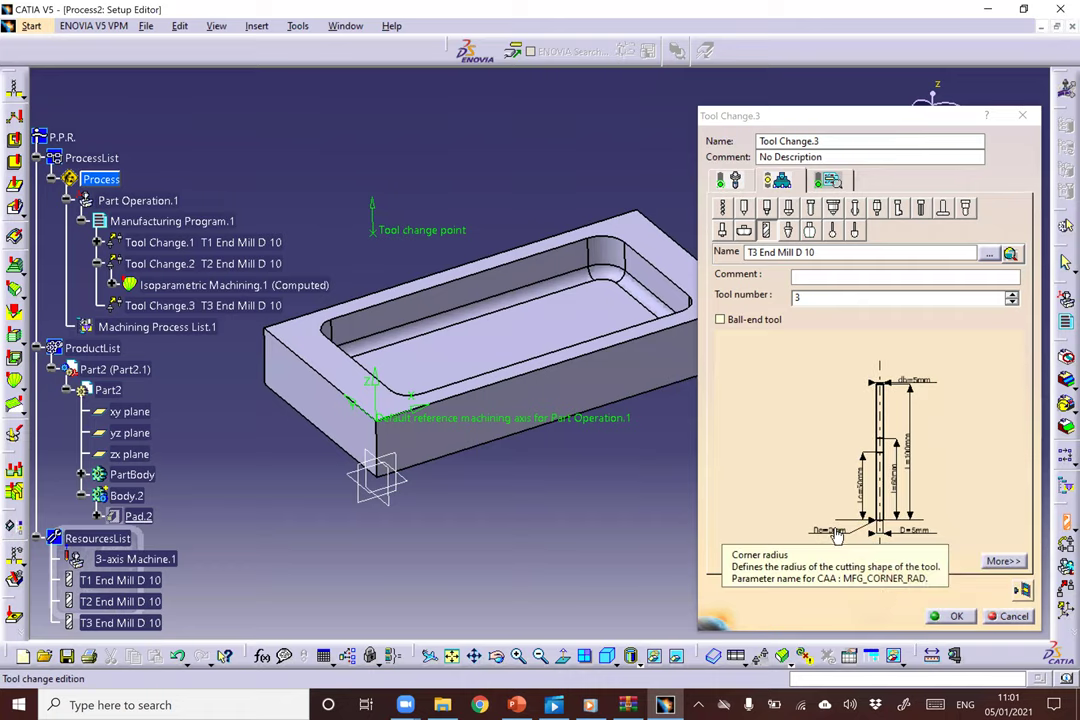
{"action": "left_click", "coordinate": [955, 617]}
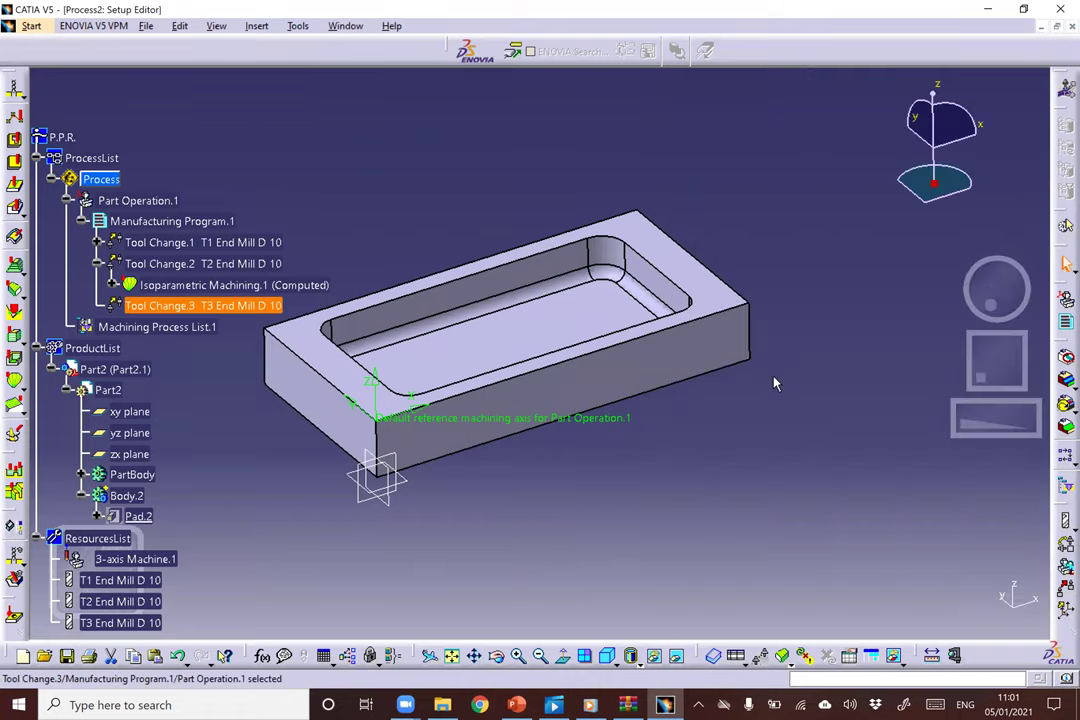
Add a Facing operation under Tool Change.3 with the pocket floor as its bottom and an offset on contour of 2.5 mm.
{"action": "left_click", "coordinate": [257, 26]}
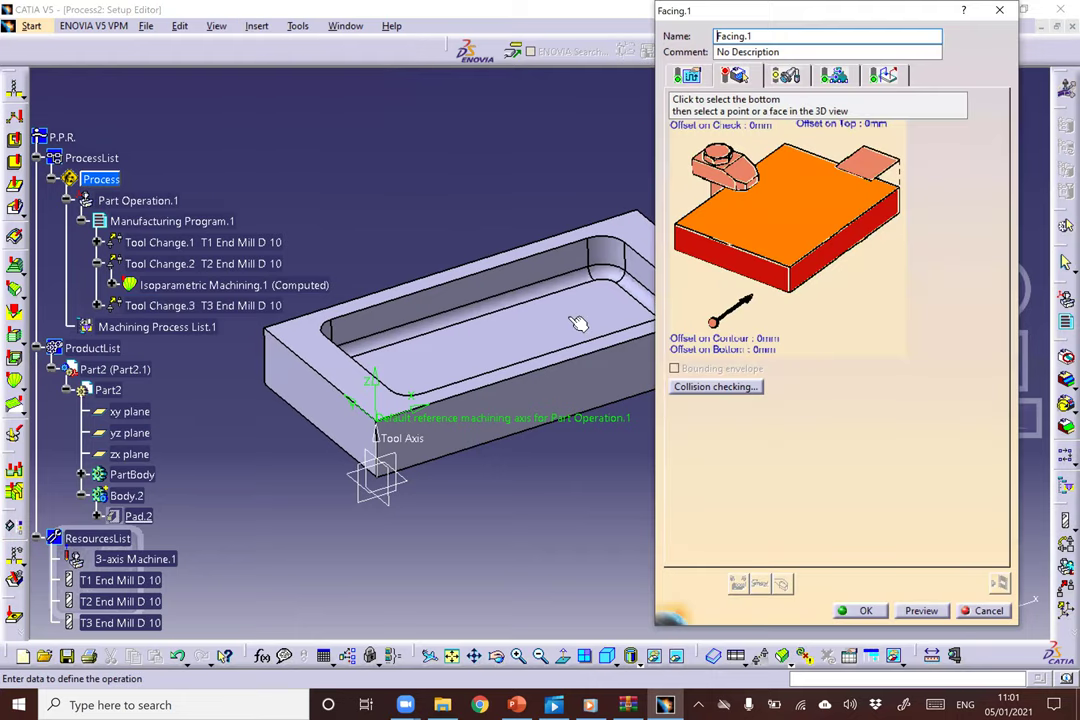
{"action": "left_click", "coordinate": [644, 320]}
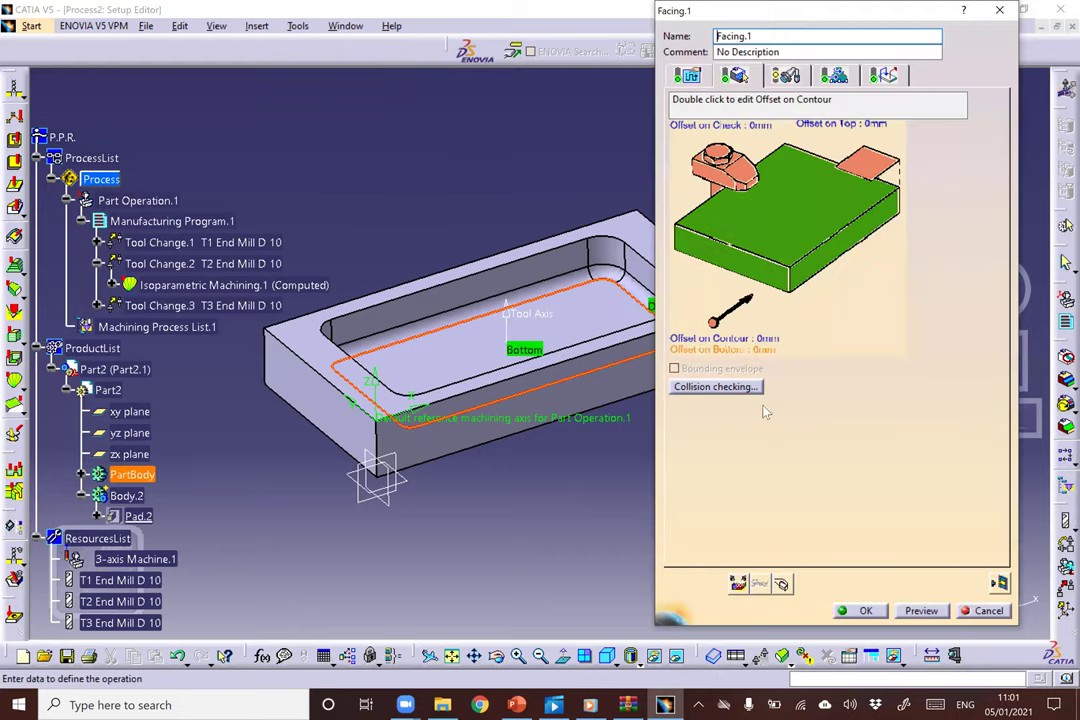
{"action": "double_click", "coordinate": [768, 345]}
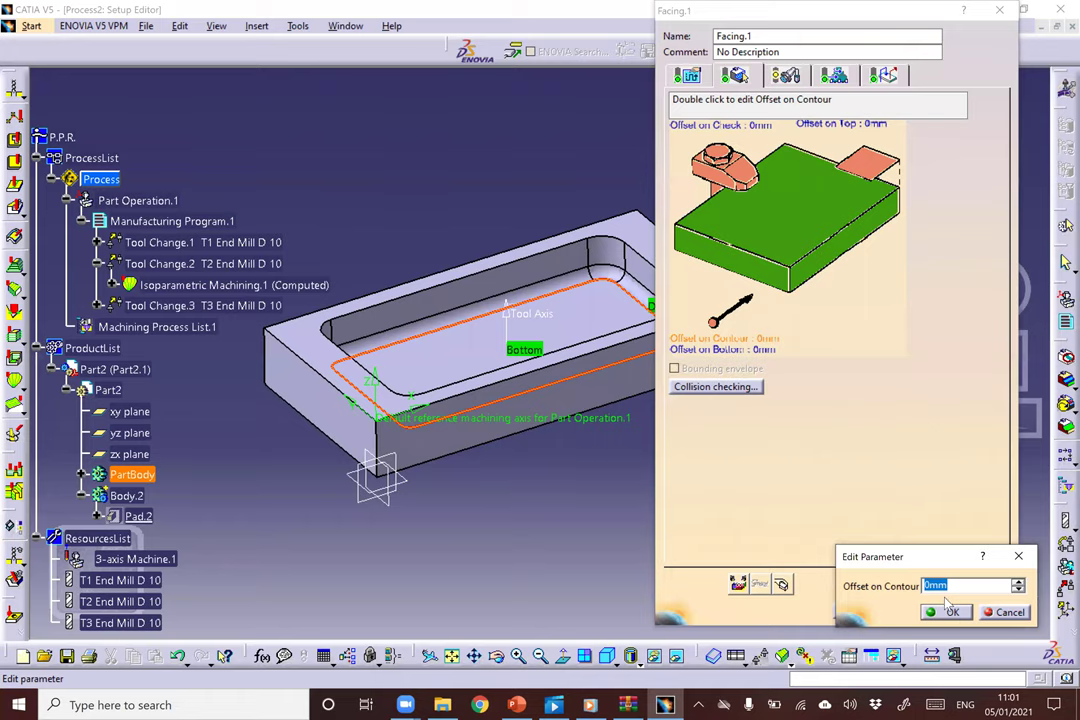
{"action": "type", "text": "2"}
{"action": "key", "text": "Return"}
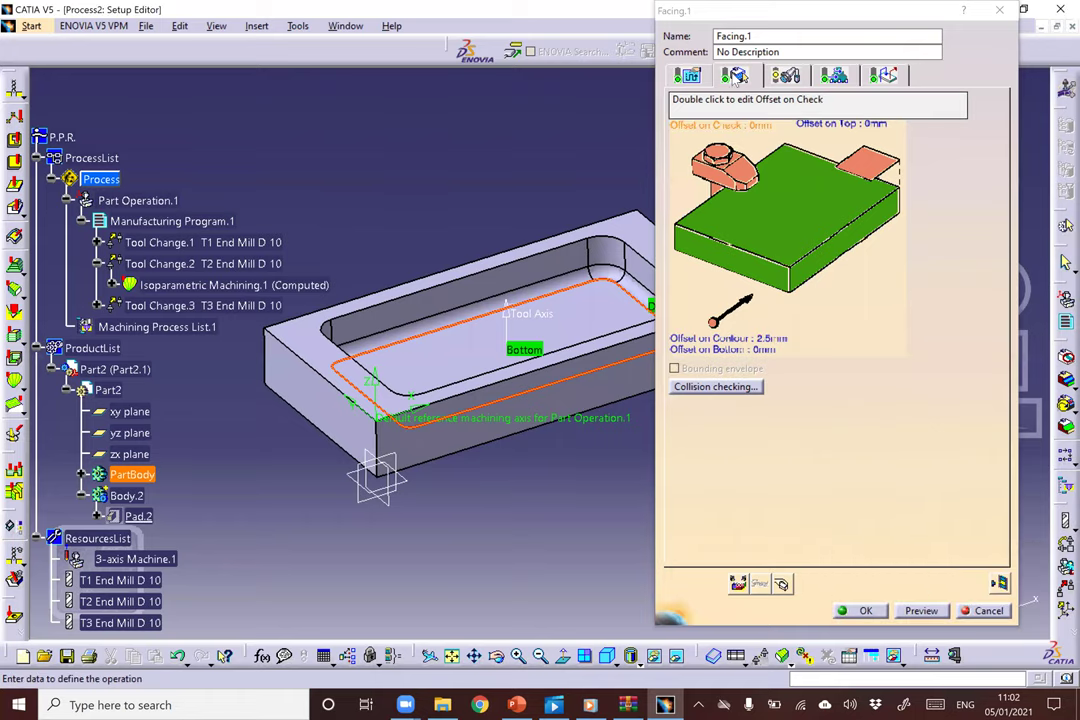
Review the facing strategy with the Inward helical tool path style and Climb cutting, and accept the operation.
{"action": "left_click", "coordinate": [688, 77]}
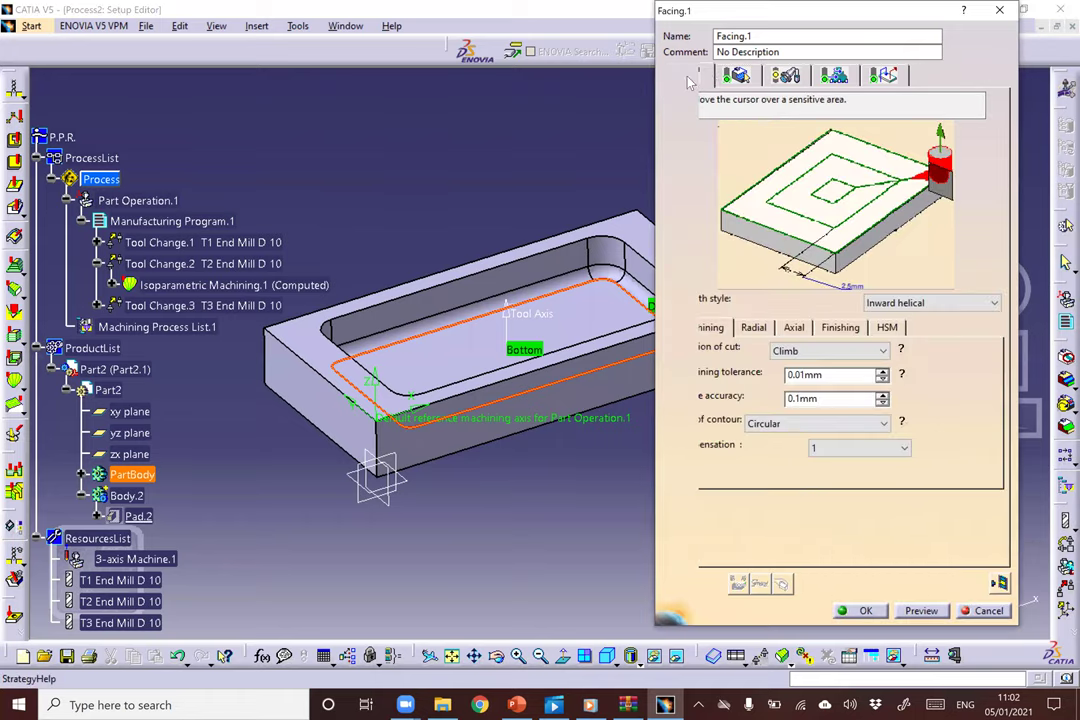
{"action": "left_click", "coordinate": [622, 385]}
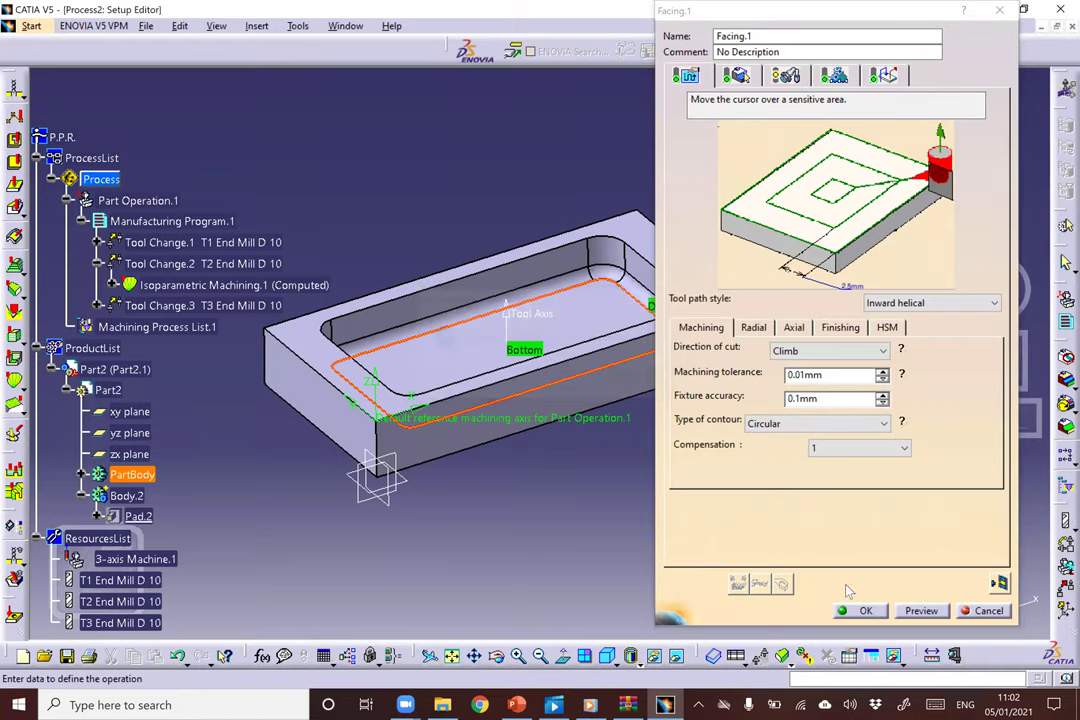
{"action": "left_click", "coordinate": [857, 611]}
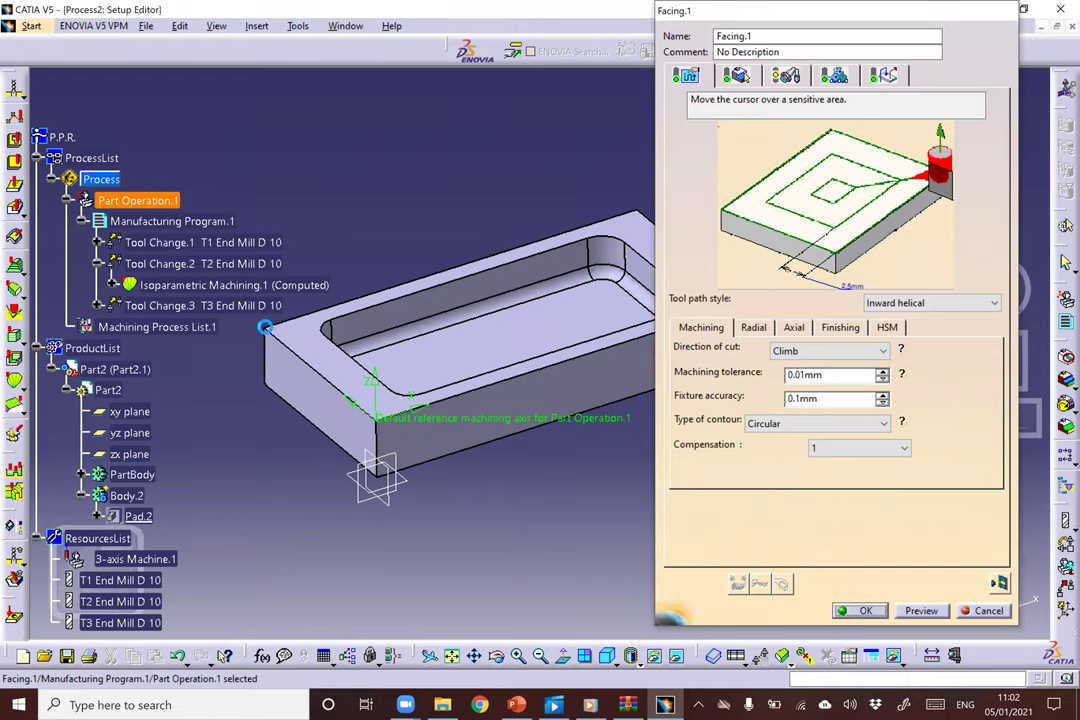
Replay Tool Change.3 with the video material-removal simulation, inspect the pocket floor and close the replay.
{"action": "right_click", "coordinate": [188, 306]}
{"action": "mouse_move", "coordinate": [250, 520]}
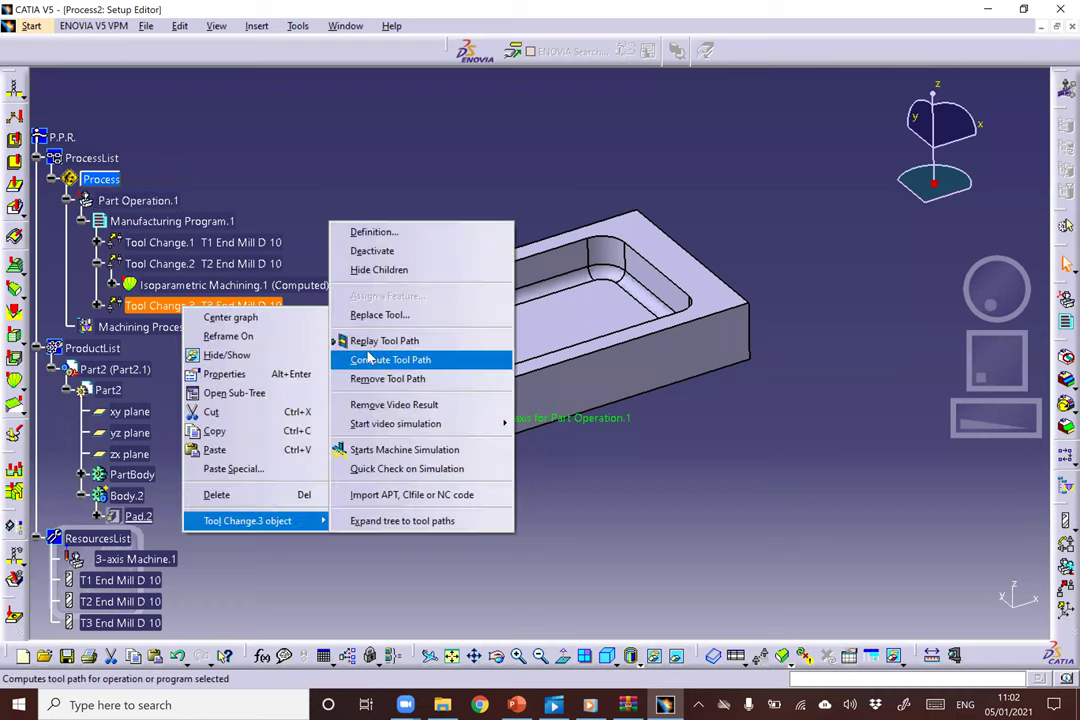
{"action": "left_click", "coordinate": [370, 341]}
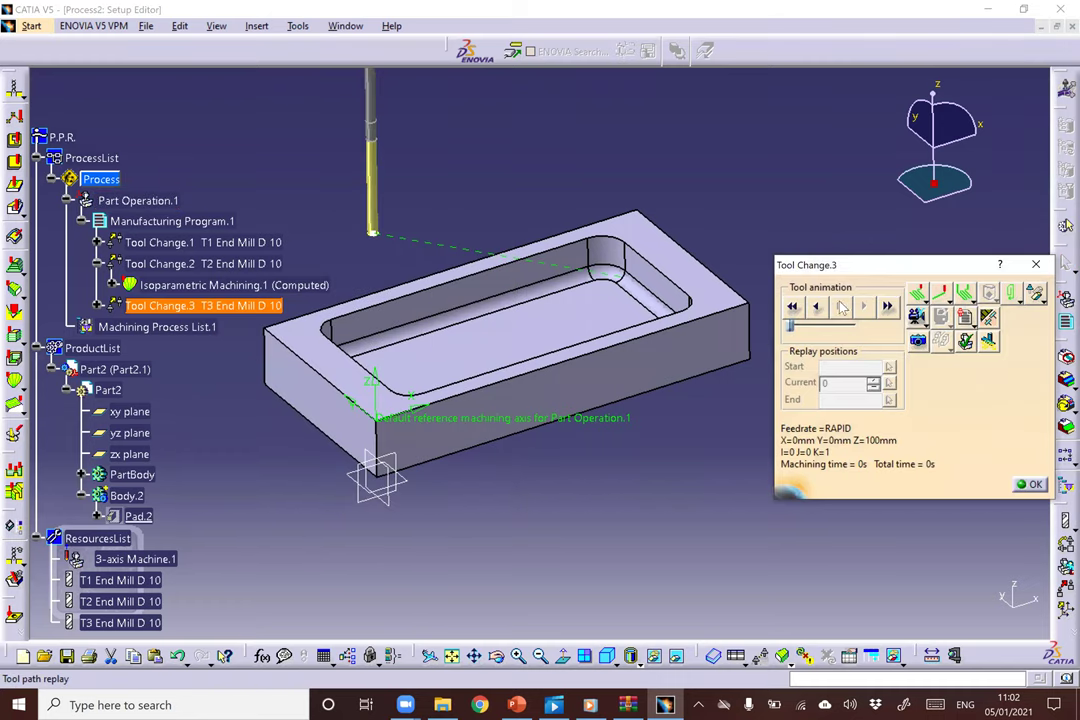
{"action": "left_click", "coordinate": [917, 316]}
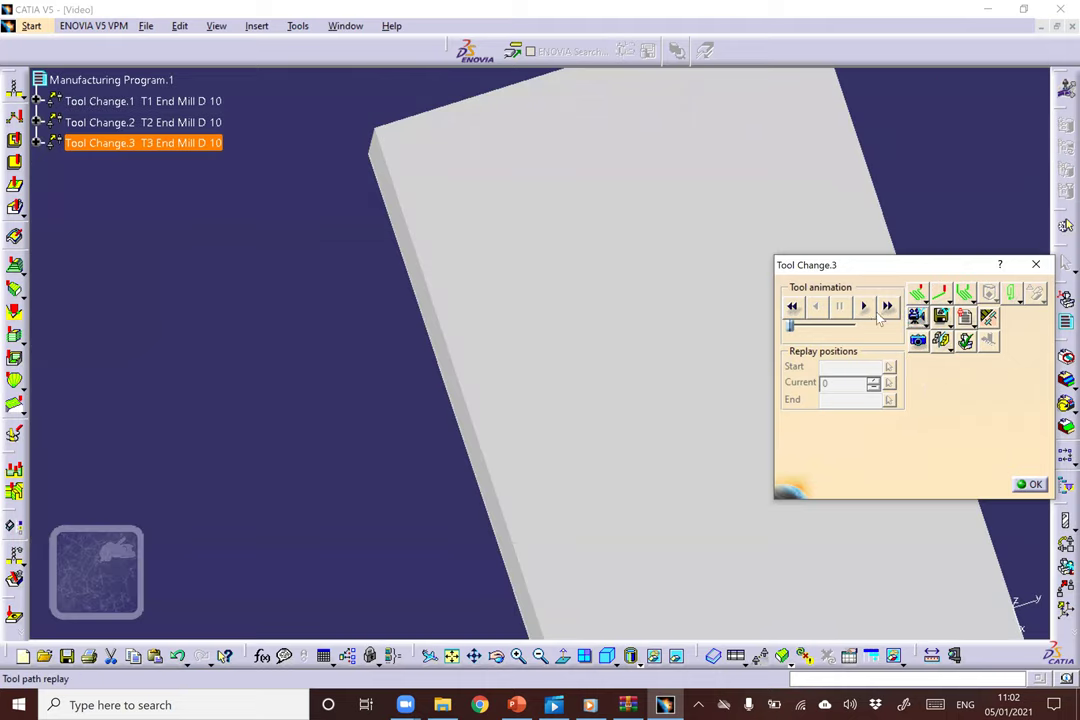
{"action": "left_click", "coordinate": [866, 307]}
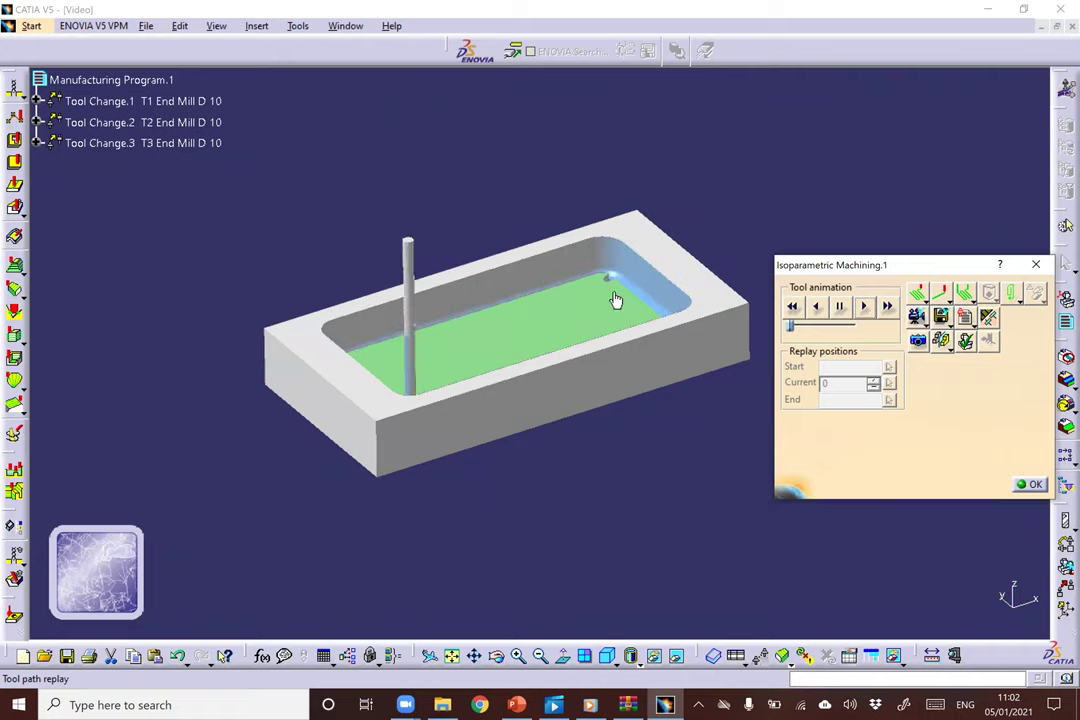
{"action": "middle_click_drag", "start_coordinate": [540, 282], "coordinate": [723, 366]}
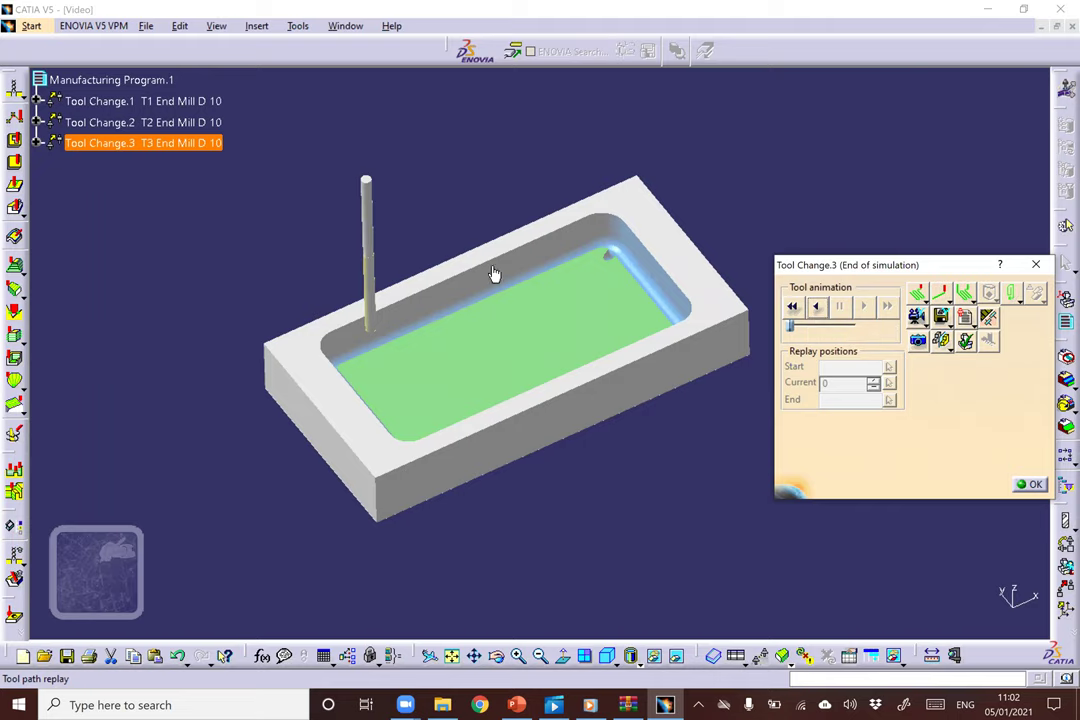
{"action": "left_click", "coordinate": [1035, 487]}
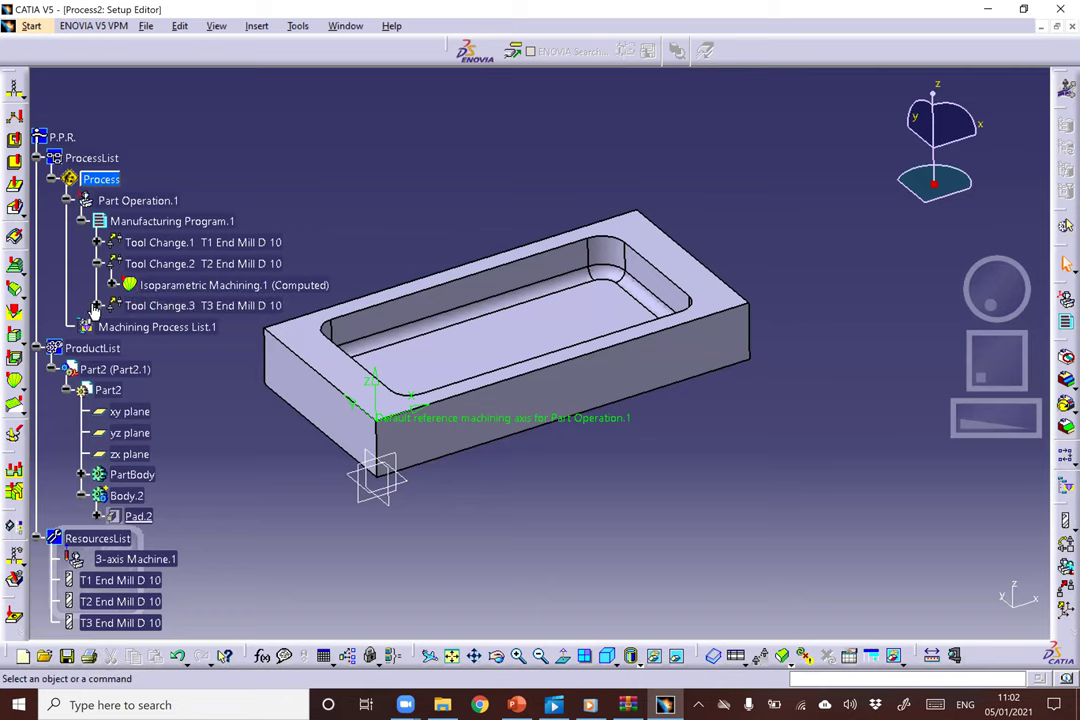
Compute and replay the tool path of the Facing.1 operation under Tool Change.3.
{"action": "left_click", "coordinate": [96, 305]}
{"action": "right_click", "coordinate": [172, 329]}
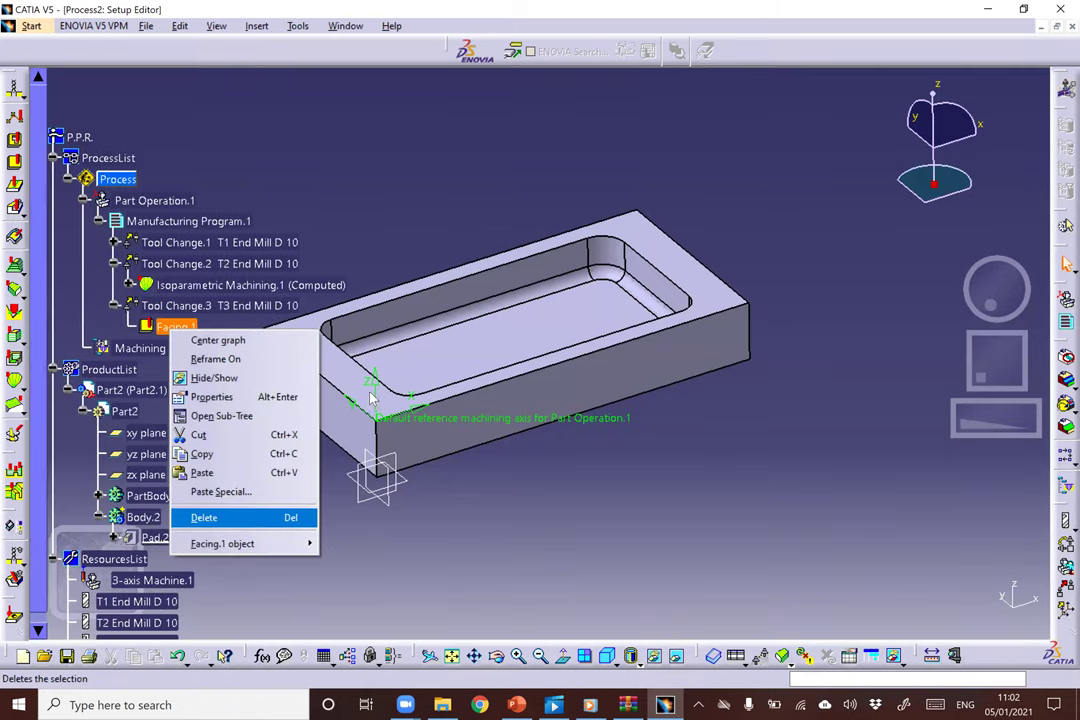
{"action": "mouse_move", "coordinate": [222, 543]}
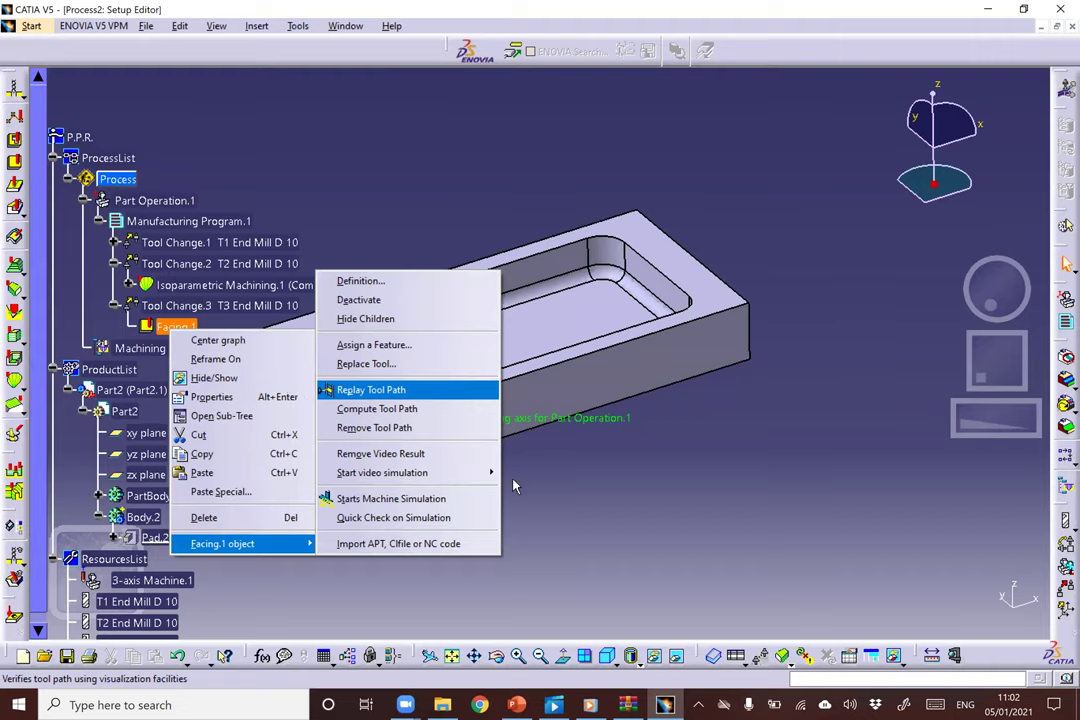
{"action": "key", "text": "Return"}
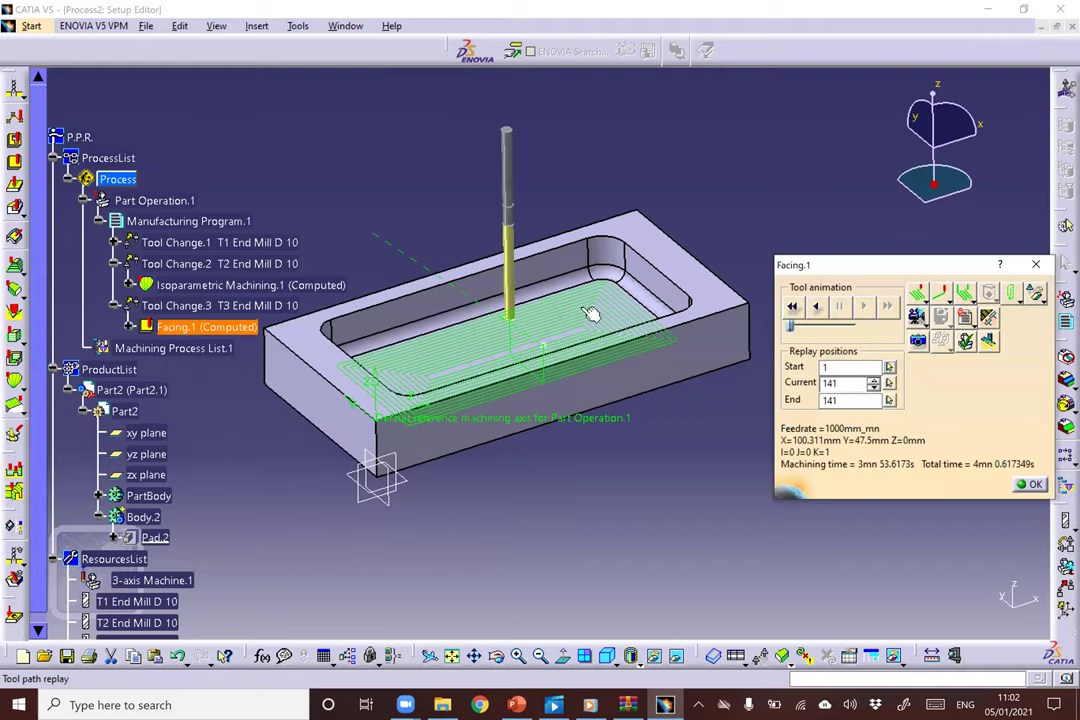
Run the video material-removal simulation through Facing.1, inspect the faced floor and fillets up close, and close the replay.
{"action": "left_click", "coordinate": [917, 316]}
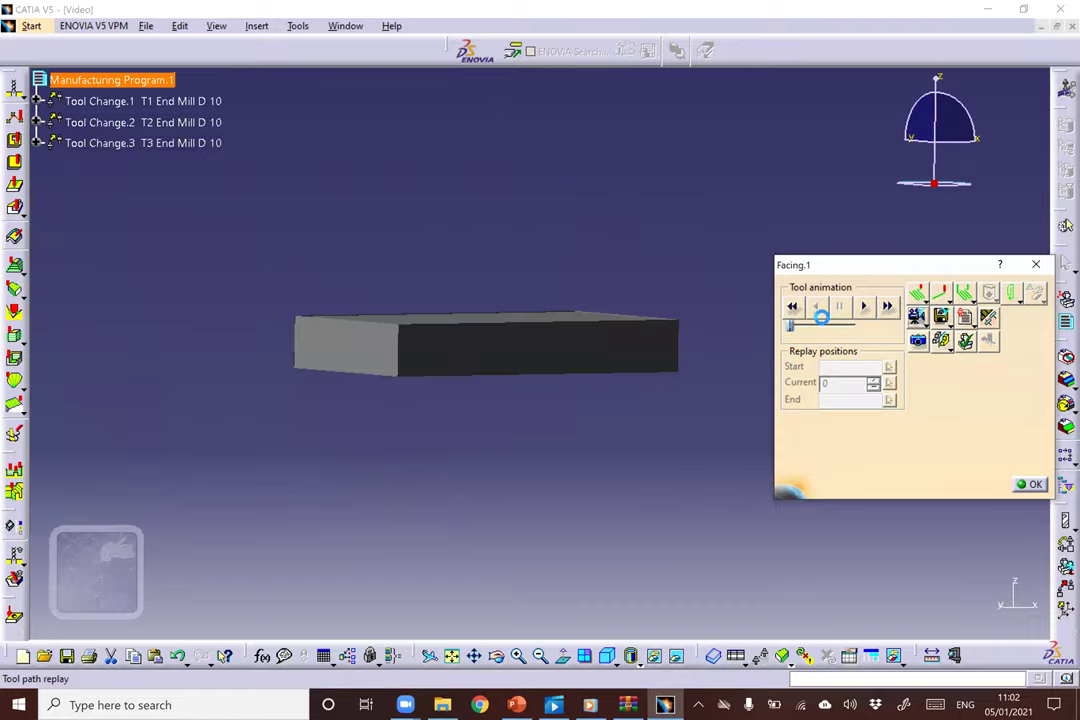
{"action": "left_click", "coordinate": [867, 307]}
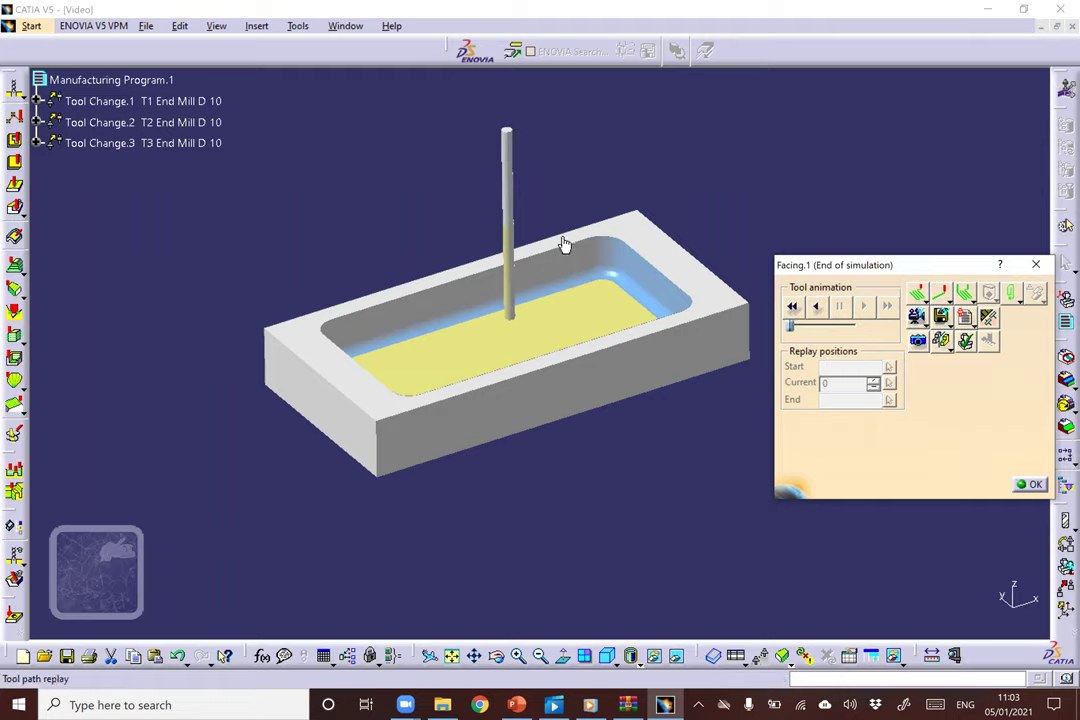
{"action": "middle_click_drag", "start_coordinate": [656, 306], "coordinate": [622, 225]}
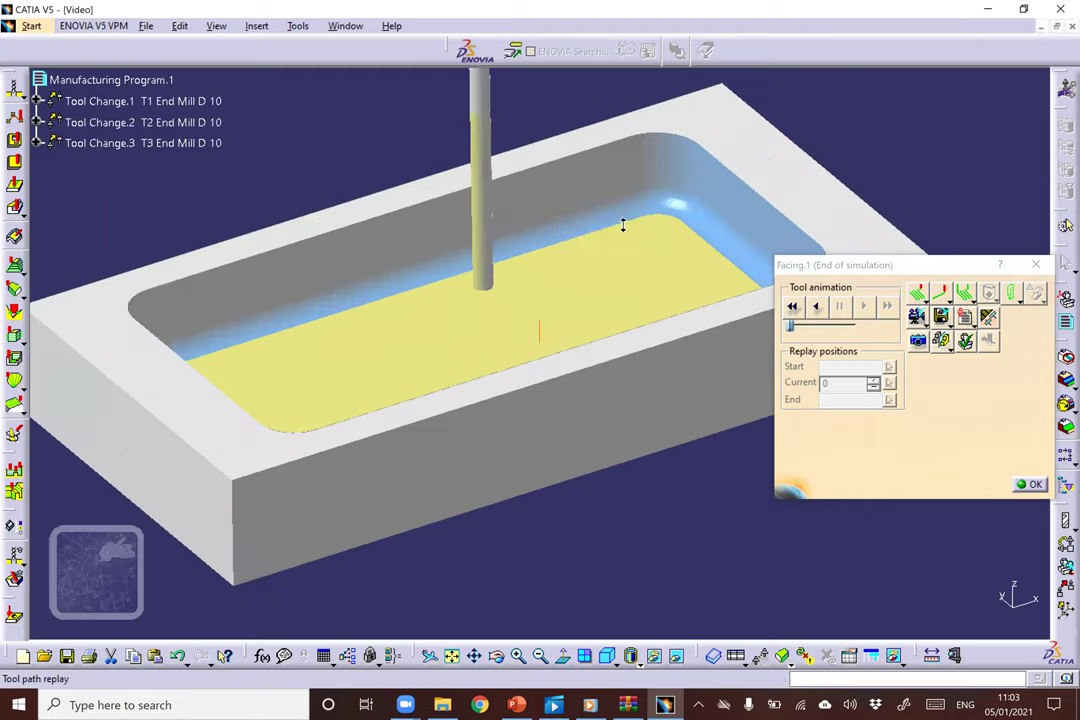
{"action": "middle_click_drag", "start_coordinate": [533, 231], "coordinate": [539, 279]}
{"action": "middle_click_drag", "start_coordinate": [608, 177], "coordinate": [470, 424]}
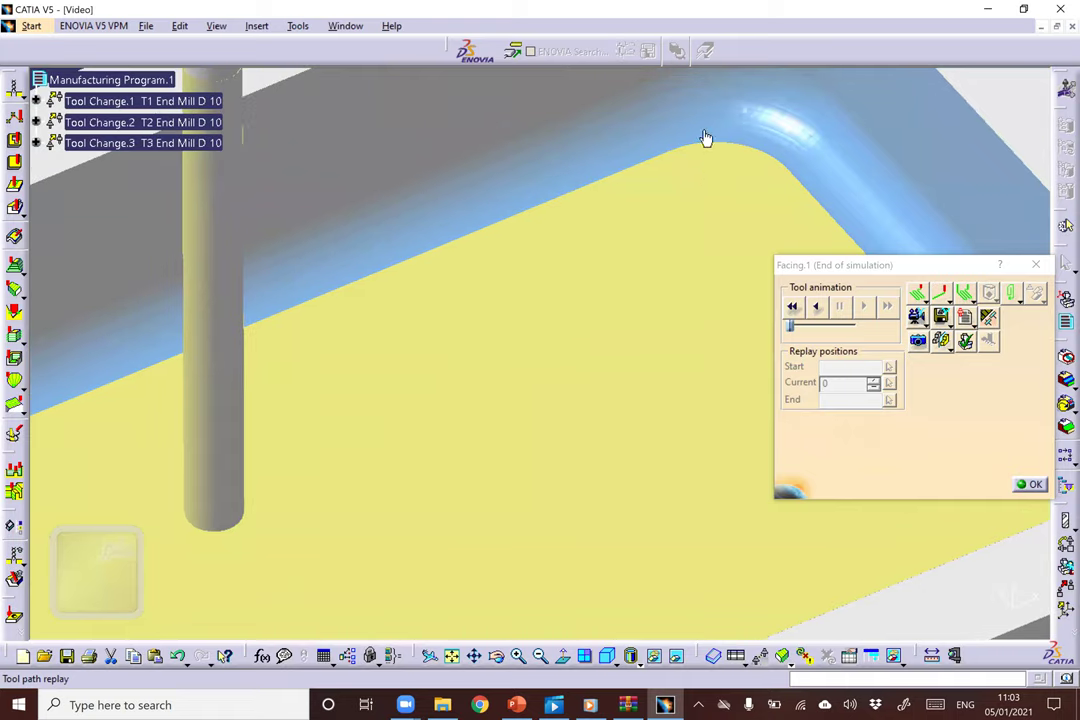
{"action": "middle_click_drag", "start_coordinate": [590, 233], "coordinate": [559, 381]}
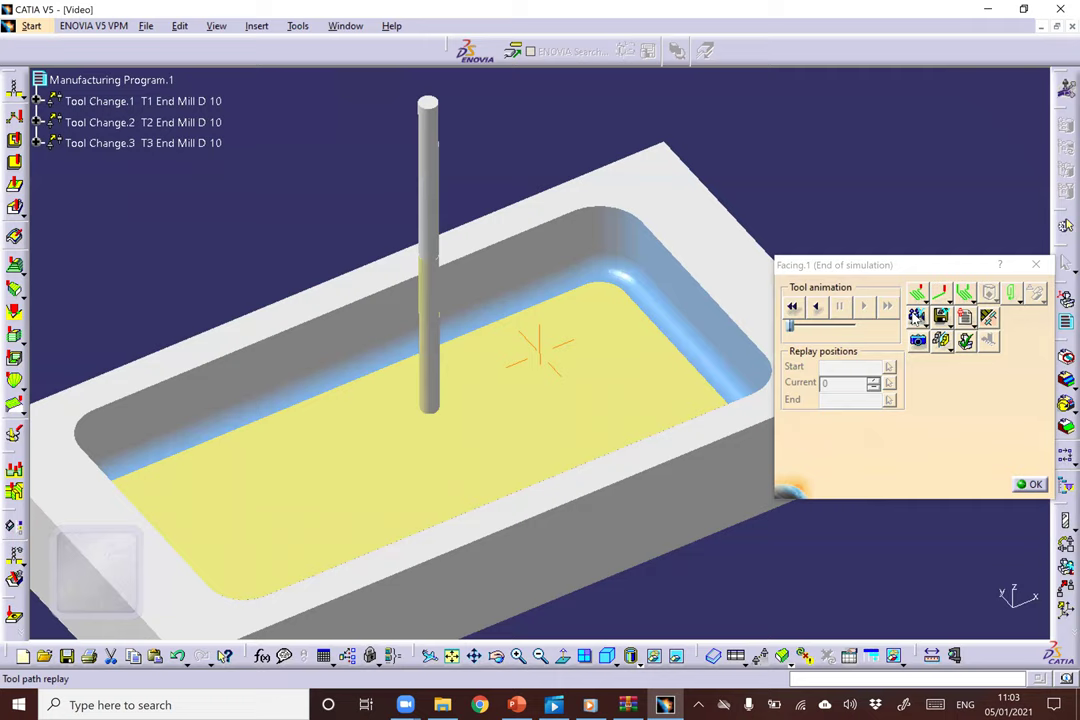
{"action": "middle_click_drag", "start_coordinate": [916, 316], "coordinate": [890, 314]}
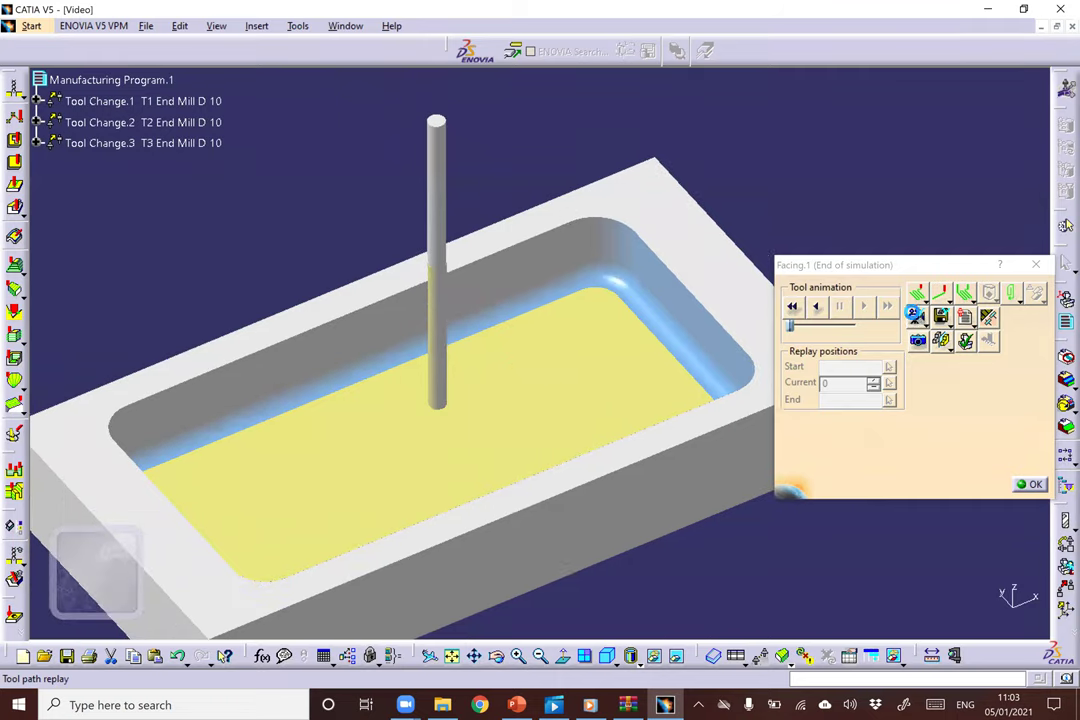
{"action": "left_click", "coordinate": [862, 307]}
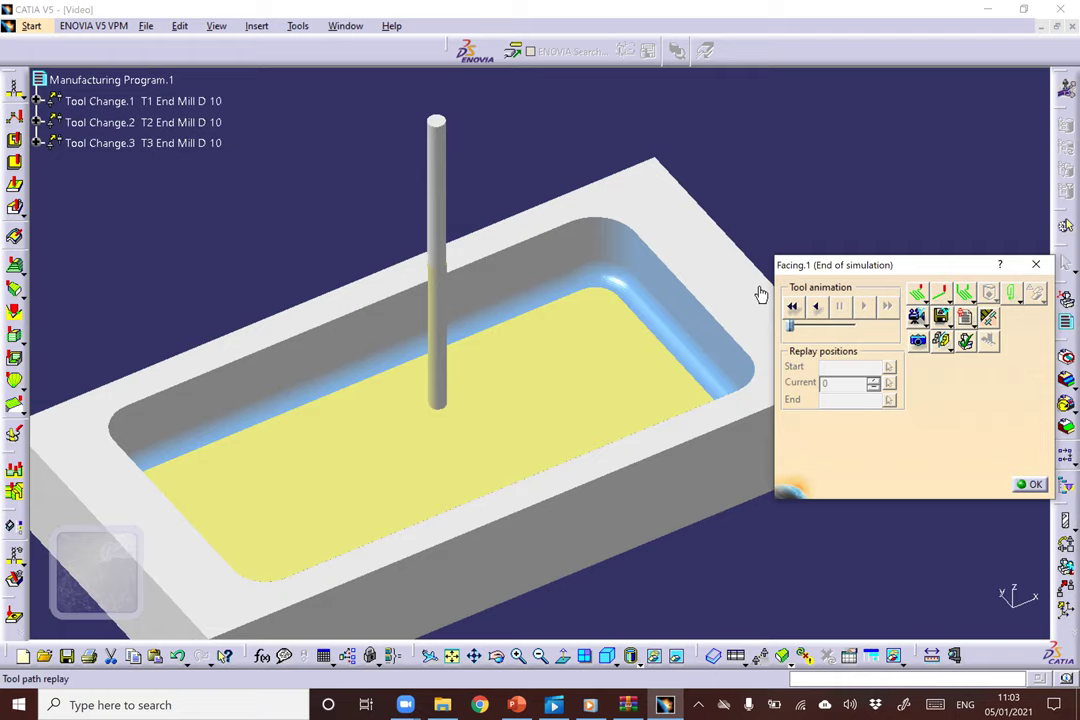
{"action": "left_click", "coordinate": [1030, 484]}
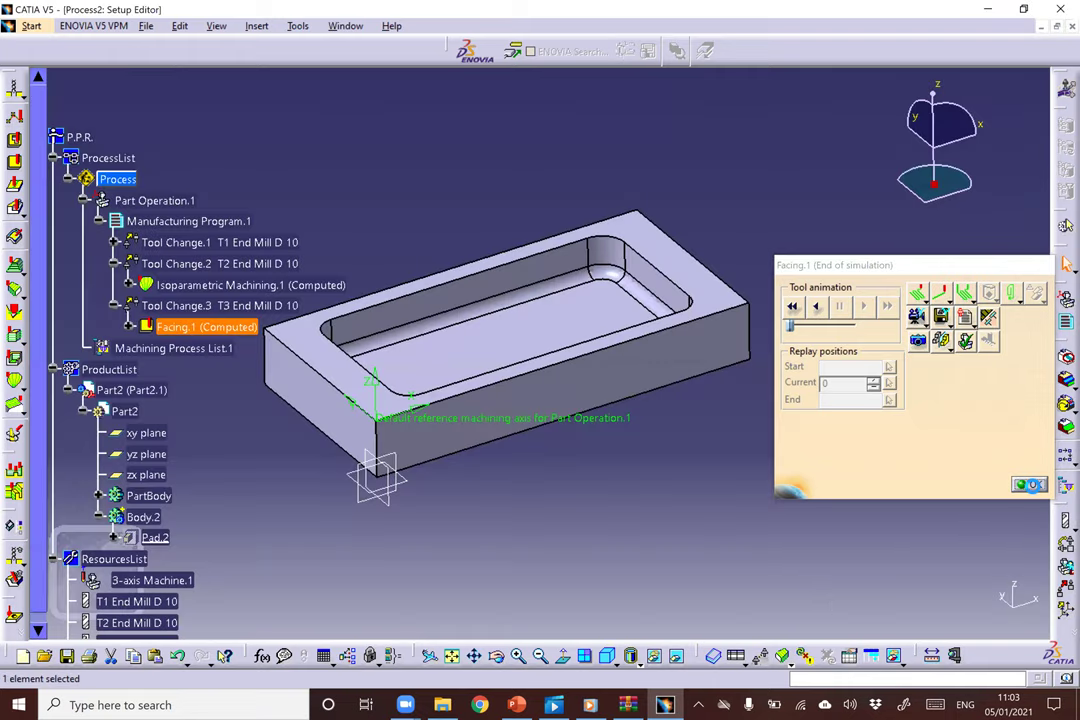
{"action": "scroll", "coordinate": [190, 210], "scroll_direction": "down", "scroll_amount": 4}
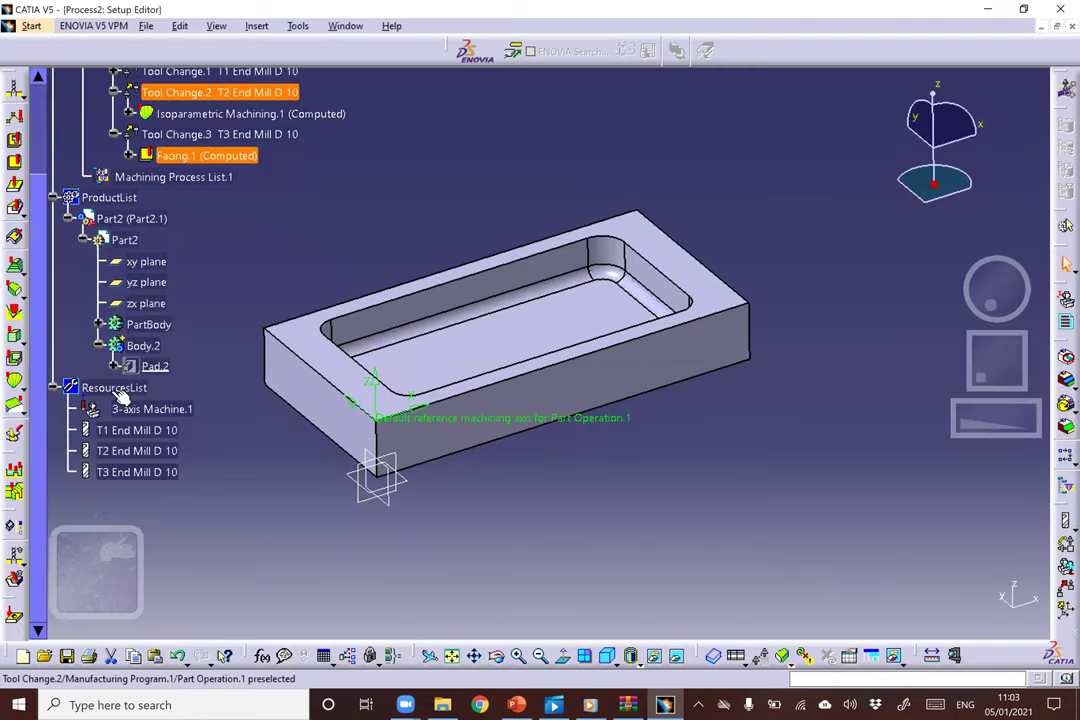
{"action": "scroll", "coordinate": [95, 150], "scroll_direction": "up", "scroll_amount": 6}
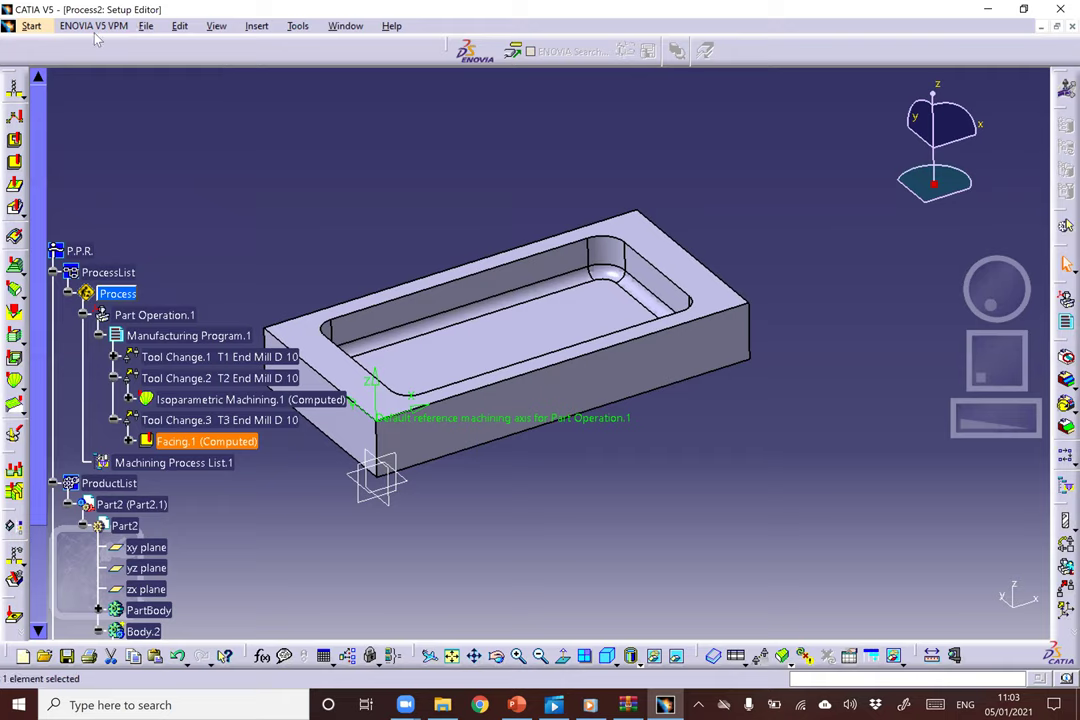
{"action": "left_click", "coordinate": [146, 26]}
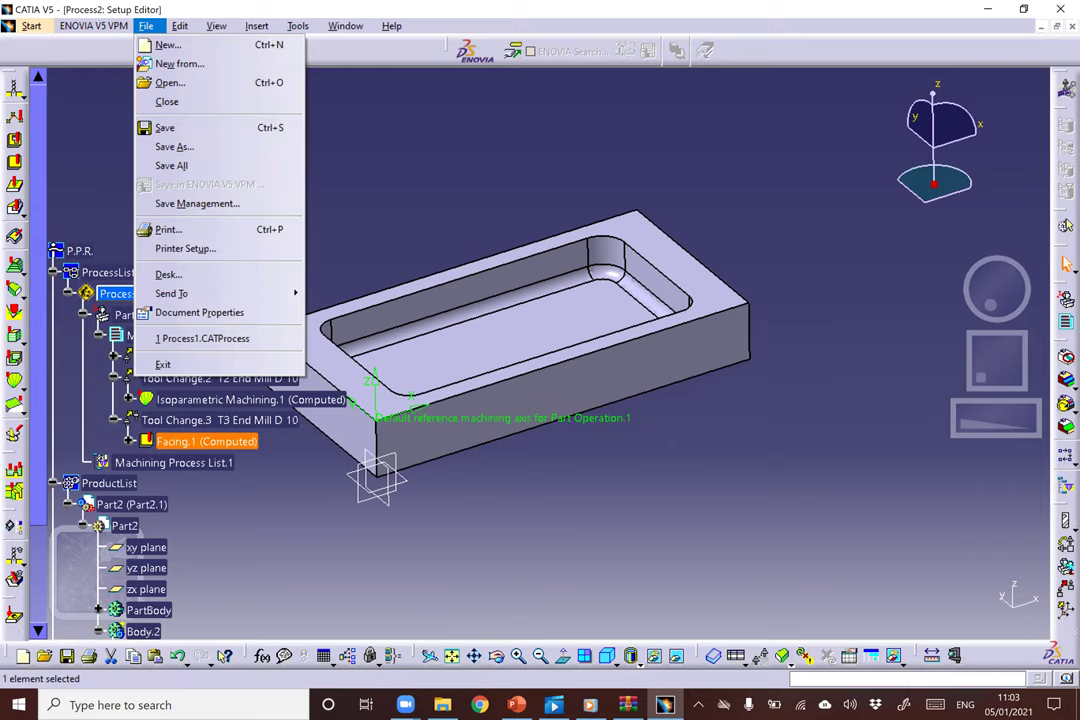
{"action": "left_click", "coordinate": [258, 521]}
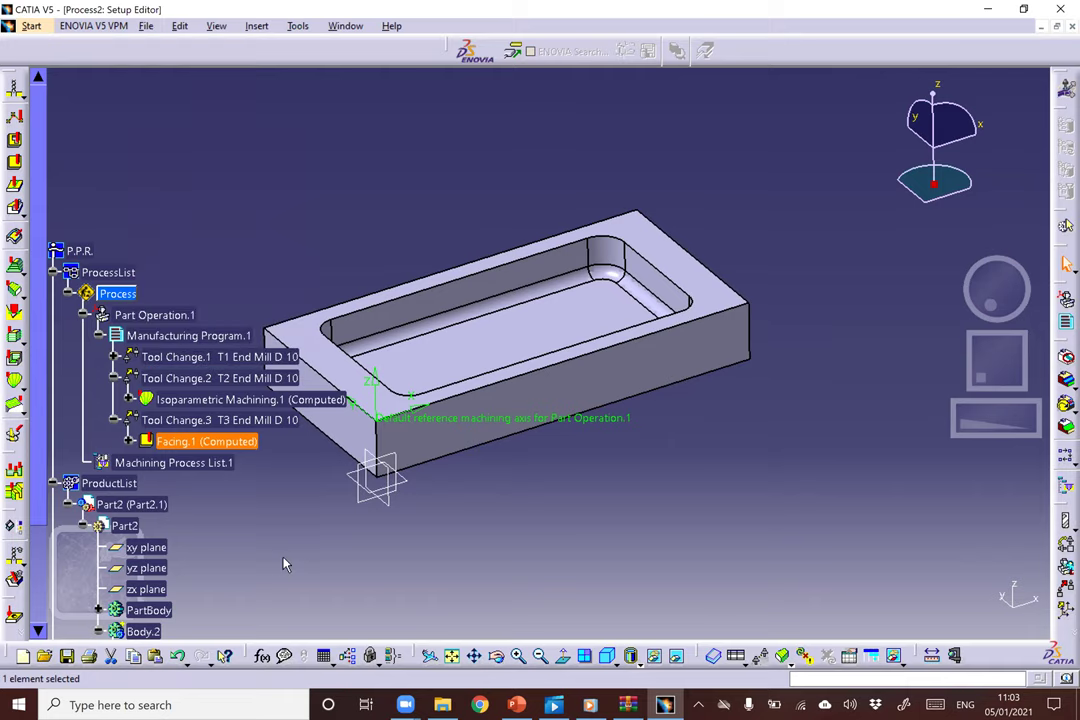
Expand Tool Change.1 and its Roughing.1 operation in the specification tree to review the roughing tool path.
{"action": "scroll", "coordinate": [132, 240], "scroll_direction": "down", "scroll_amount": 3}
{"action": "scroll", "coordinate": [118, 157], "scroll_direction": "down", "scroll_amount": 2}
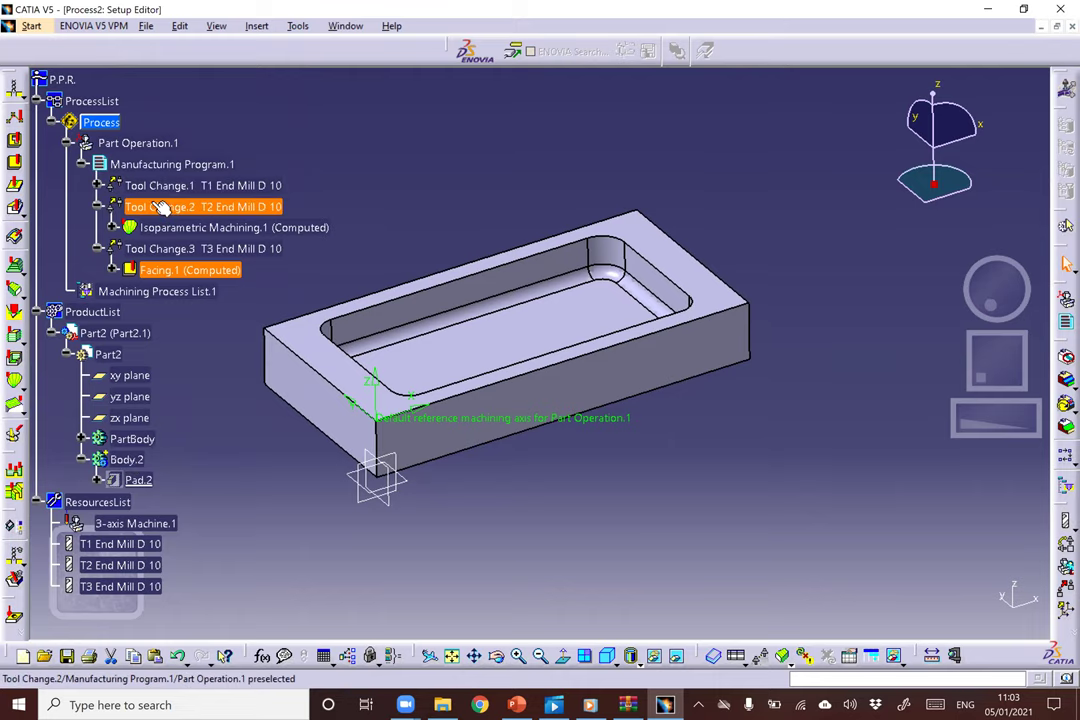
{"action": "left_click", "coordinate": [97, 186]}
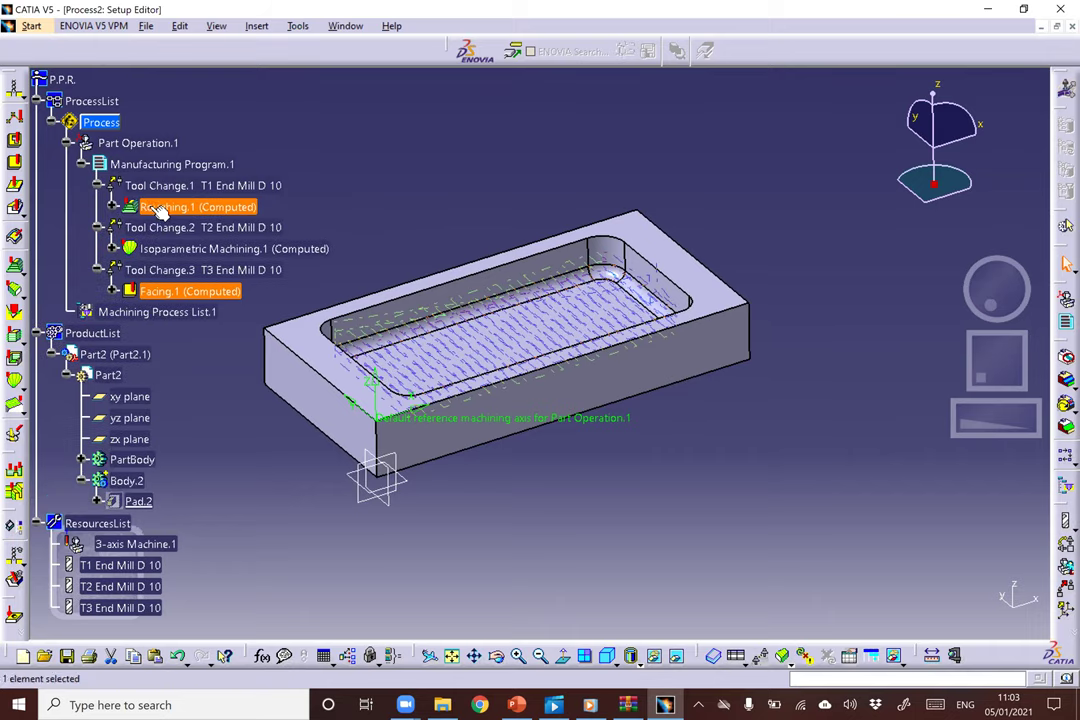
{"action": "left_click", "coordinate": [114, 207]}
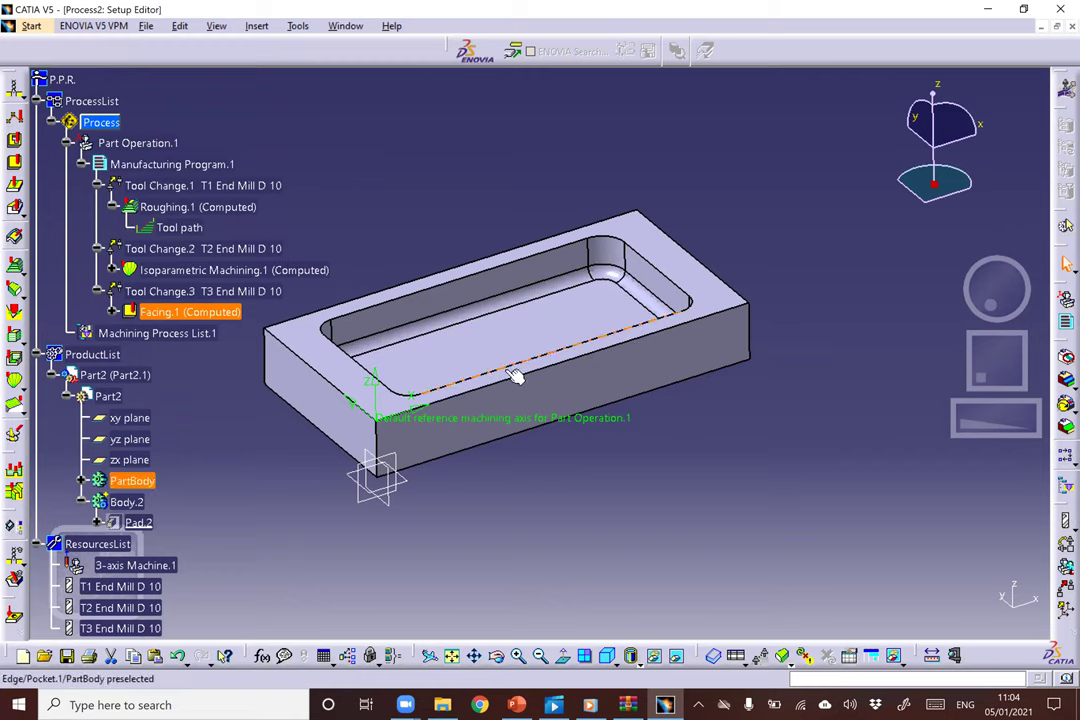
Expand Isoparametric Machining.1 in the specification tree, review the operations and tool resources, and clear the selection.
{"action": "left_click", "coordinate": [113, 270]}
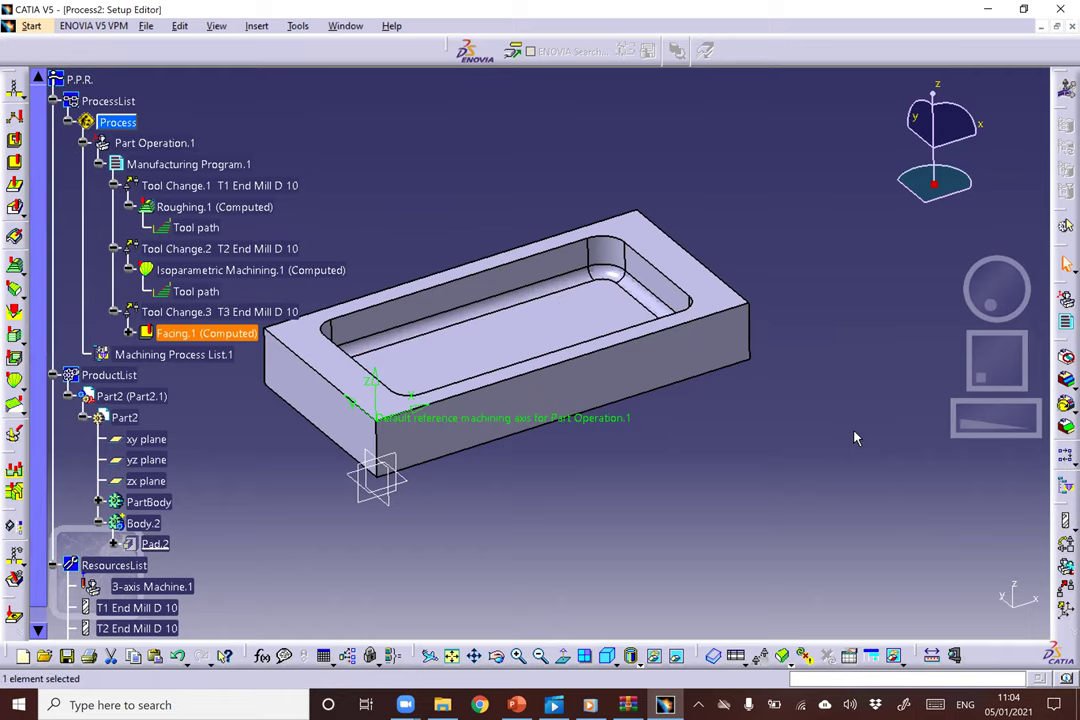
{"action": "scroll", "coordinate": [180, 430], "scroll_direction": "down", "scroll_amount": 2}
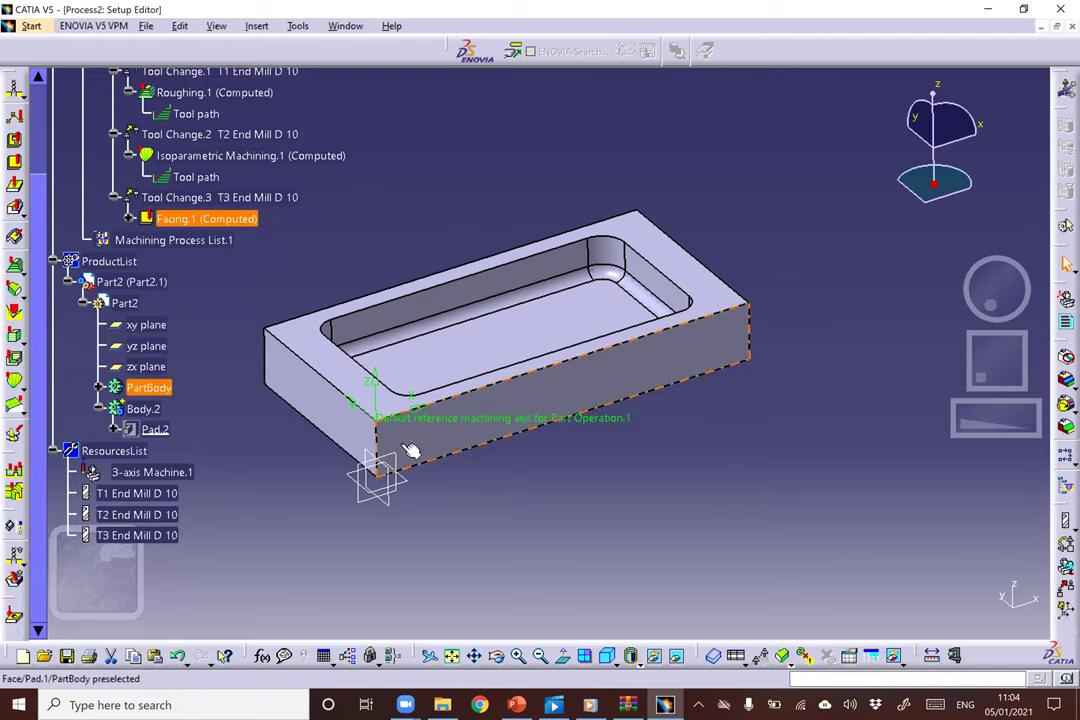
{"action": "scroll", "coordinate": [472, 528], "scroll_direction": "up", "scroll_amount": 2}
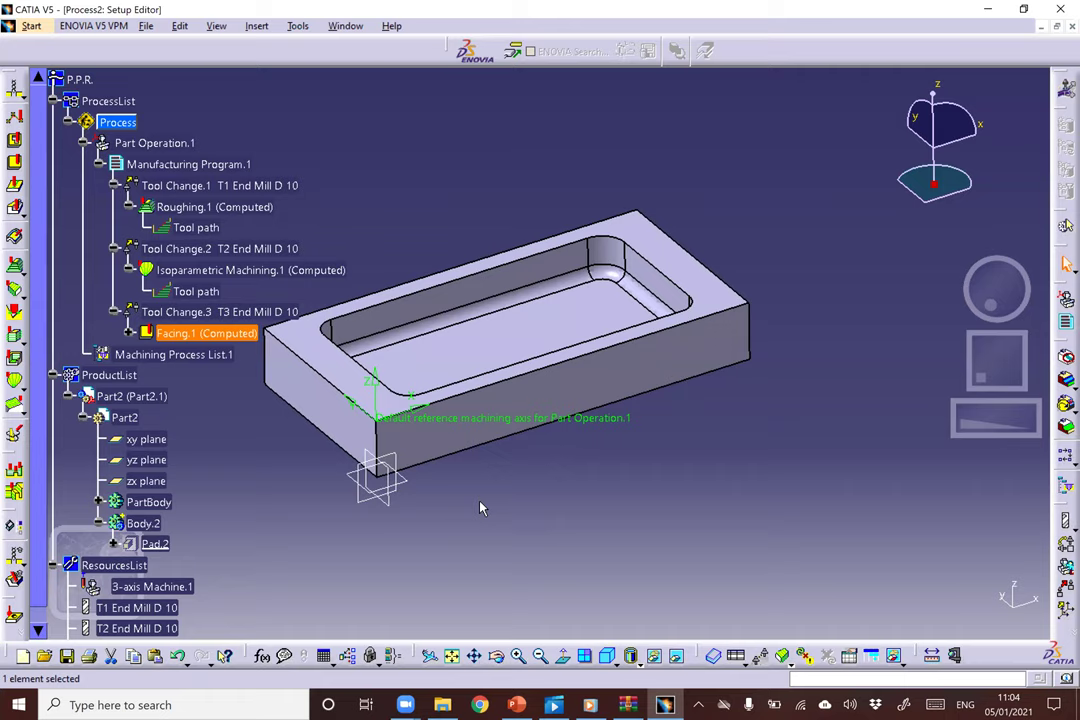
{"action": "left_click", "coordinate": [452, 172]}
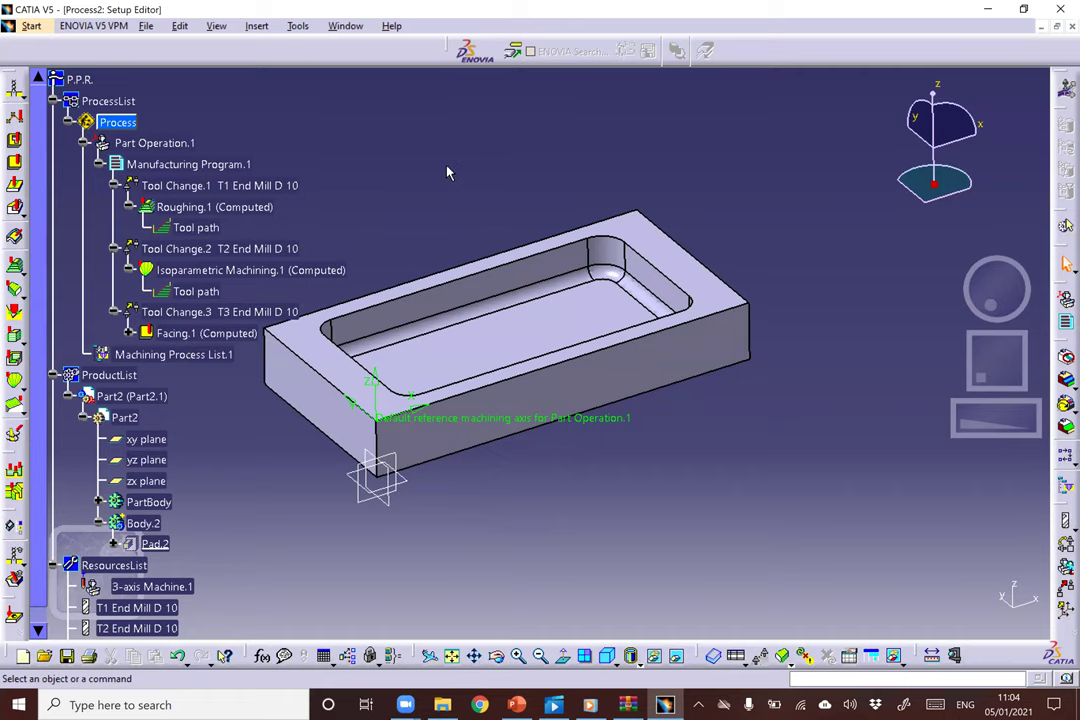
For Manufacturing Program.1, use the Cenit post processor in the machining output options, check the output folders and NC extension, and accept.
{"action": "left_click", "coordinate": [178, 170]}
{"action": "left_click", "coordinate": [300, 27]}
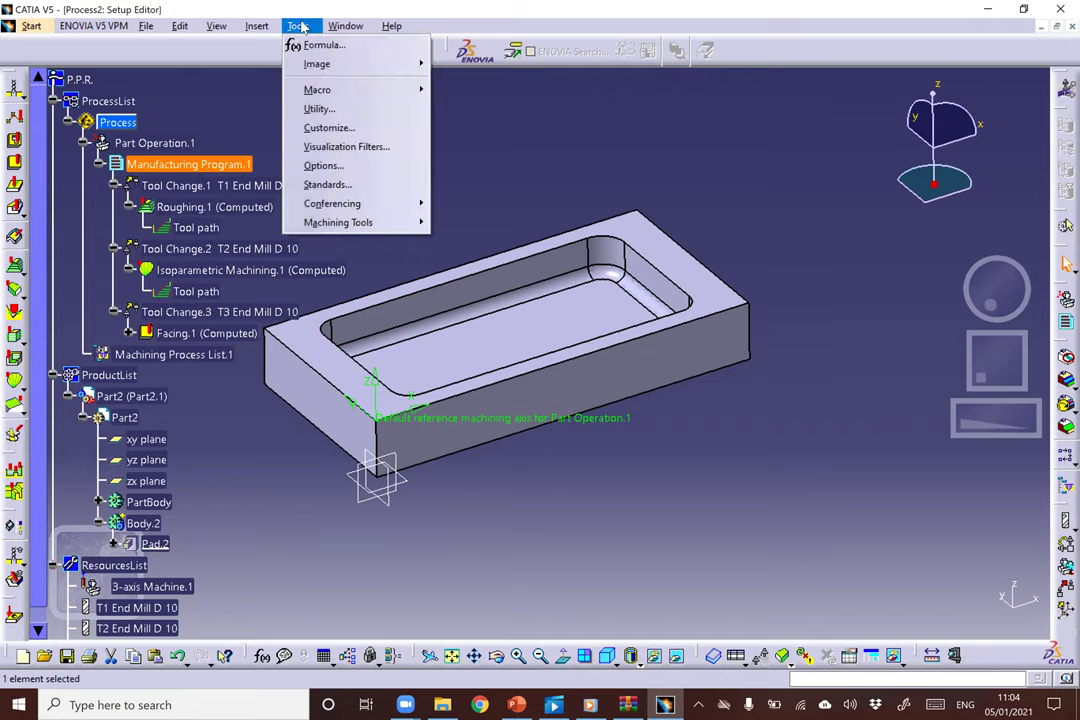
{"action": "left_click", "coordinate": [325, 165]}
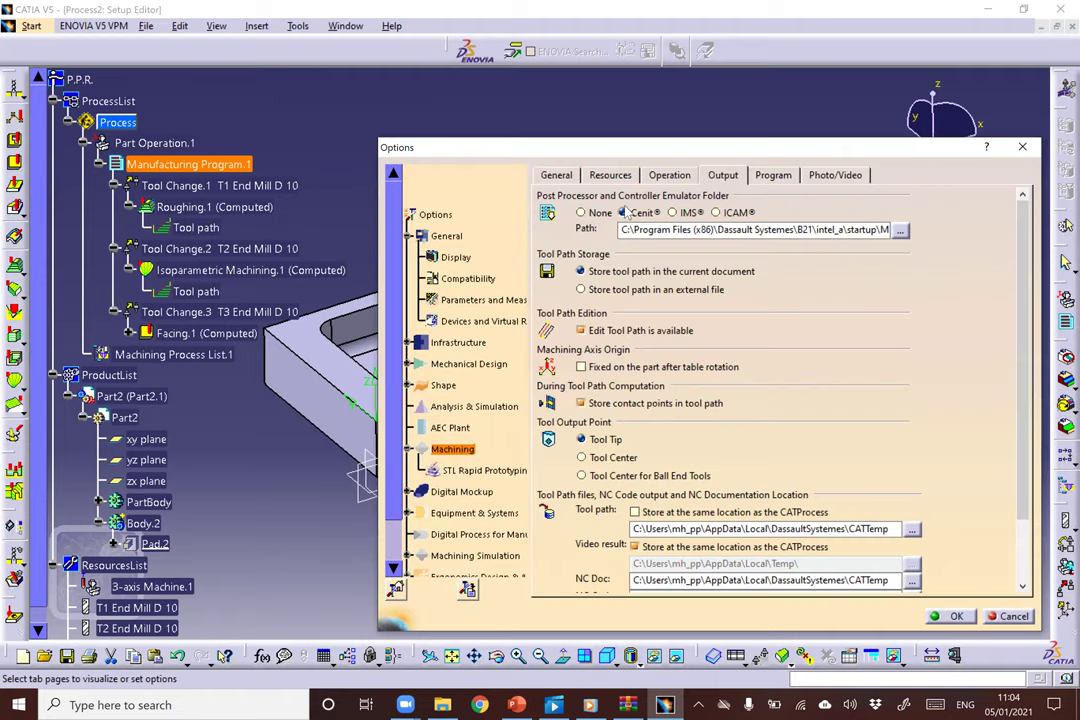
{"action": "left_click", "coordinate": [578, 212]}
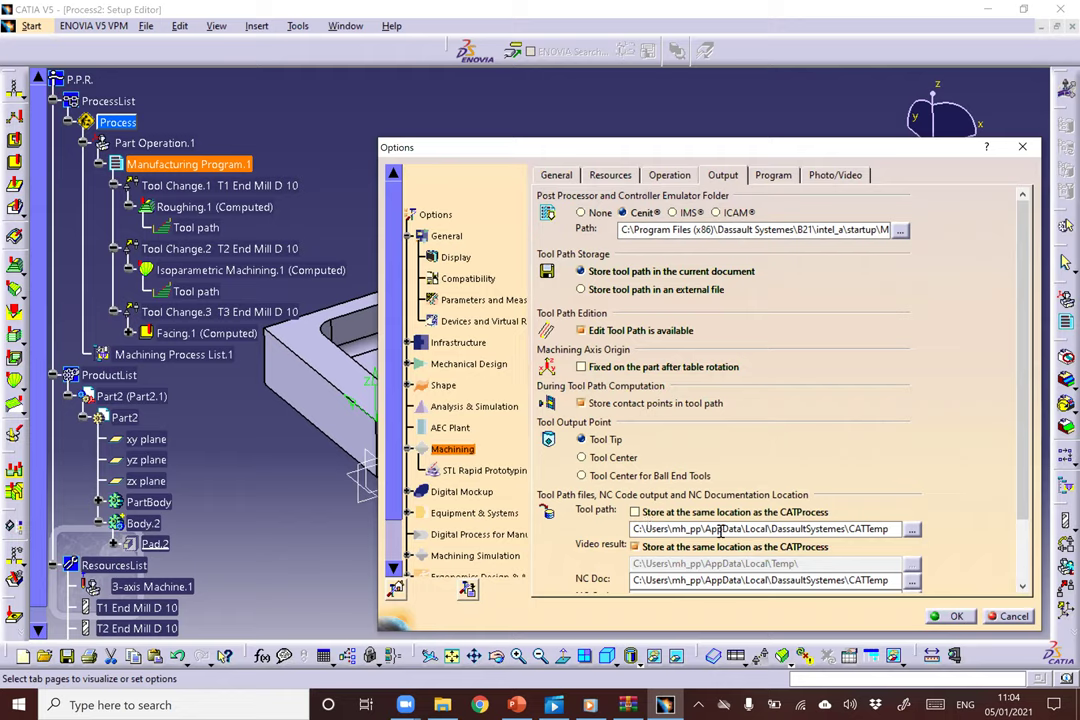
{"action": "left_click_drag", "start_coordinate": [664, 529], "coordinate": [893, 534]}
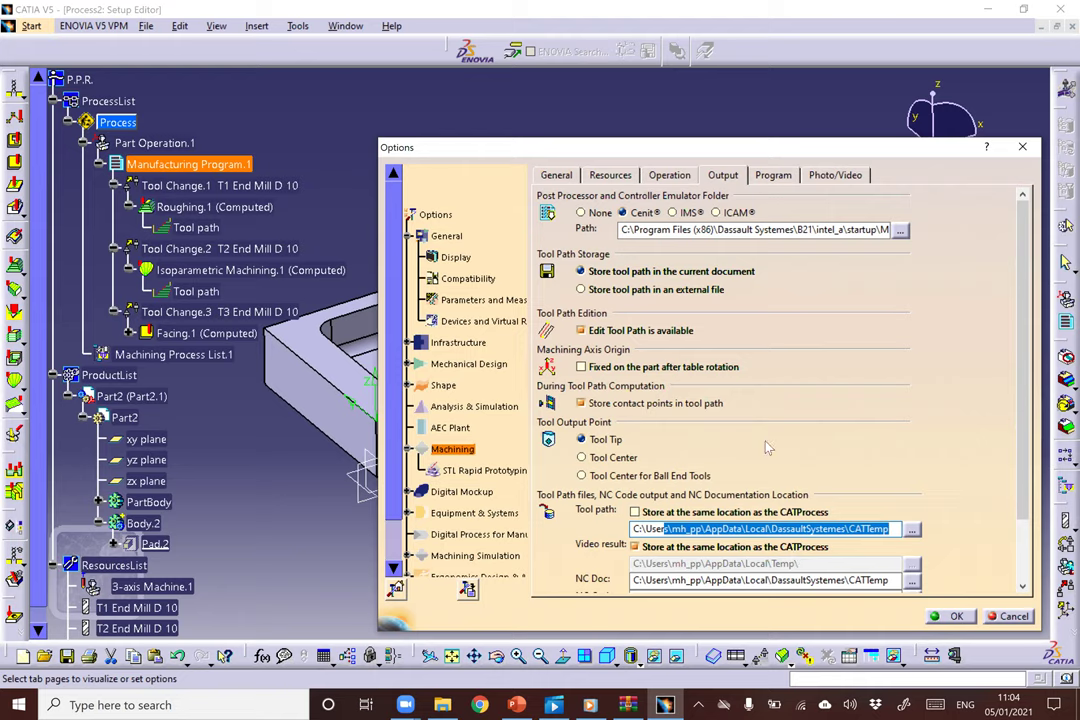
{"action": "scroll", "coordinate": [1024, 453], "scroll_direction": "down", "scroll_amount": 2}
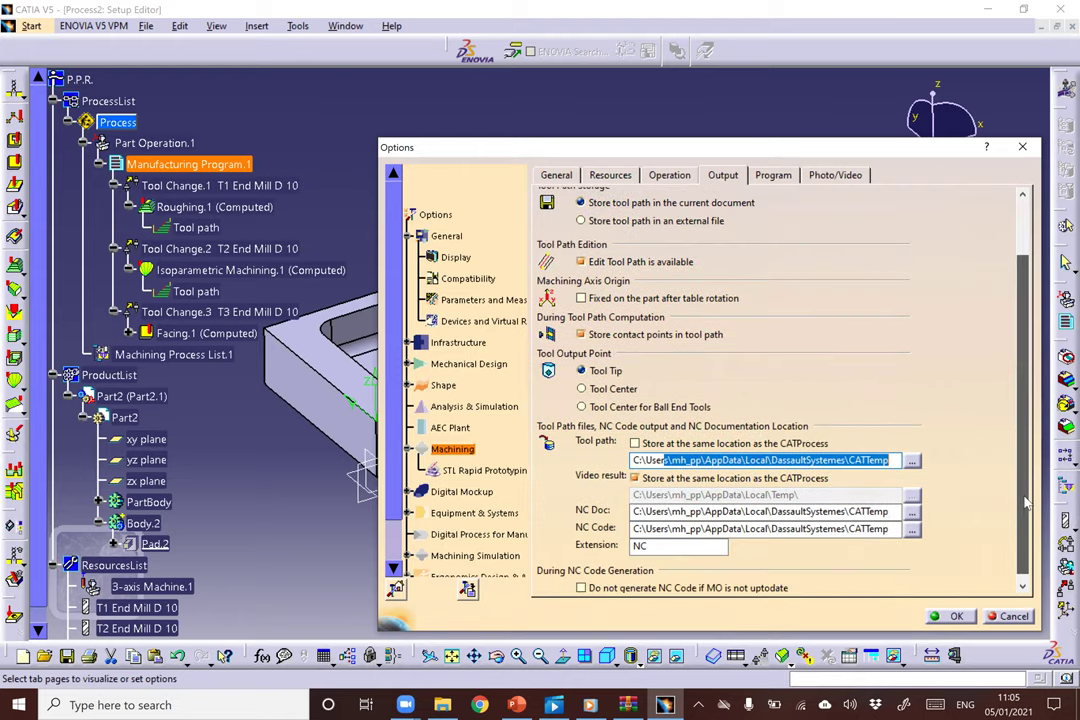
{"action": "double_click", "coordinate": [638, 543]}
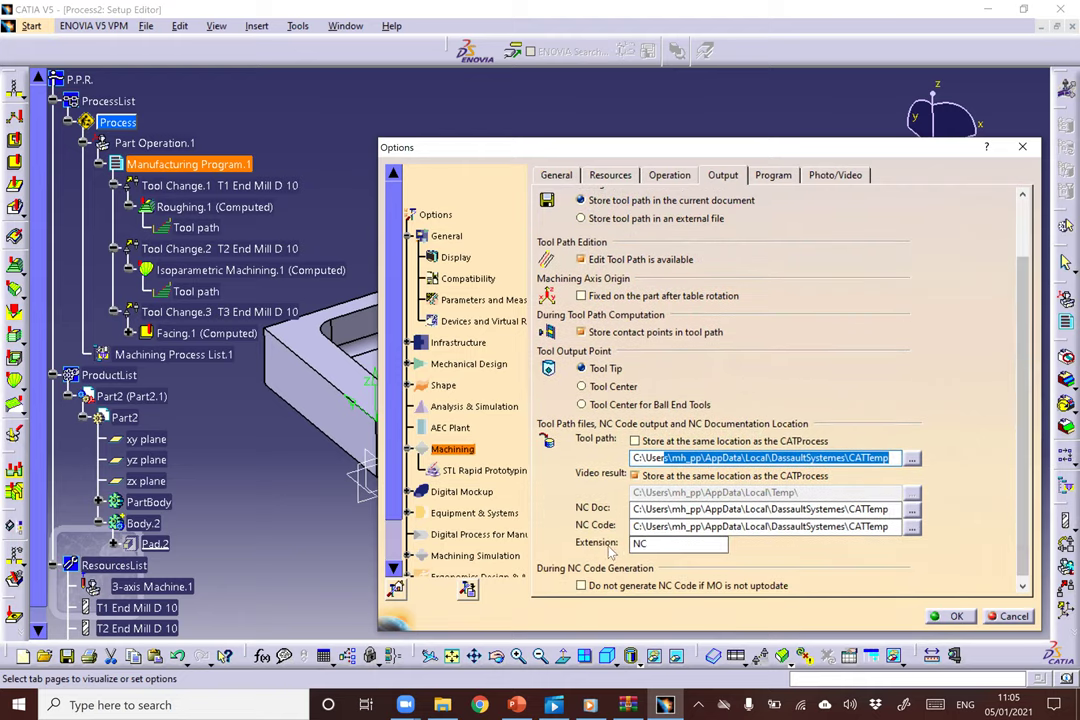
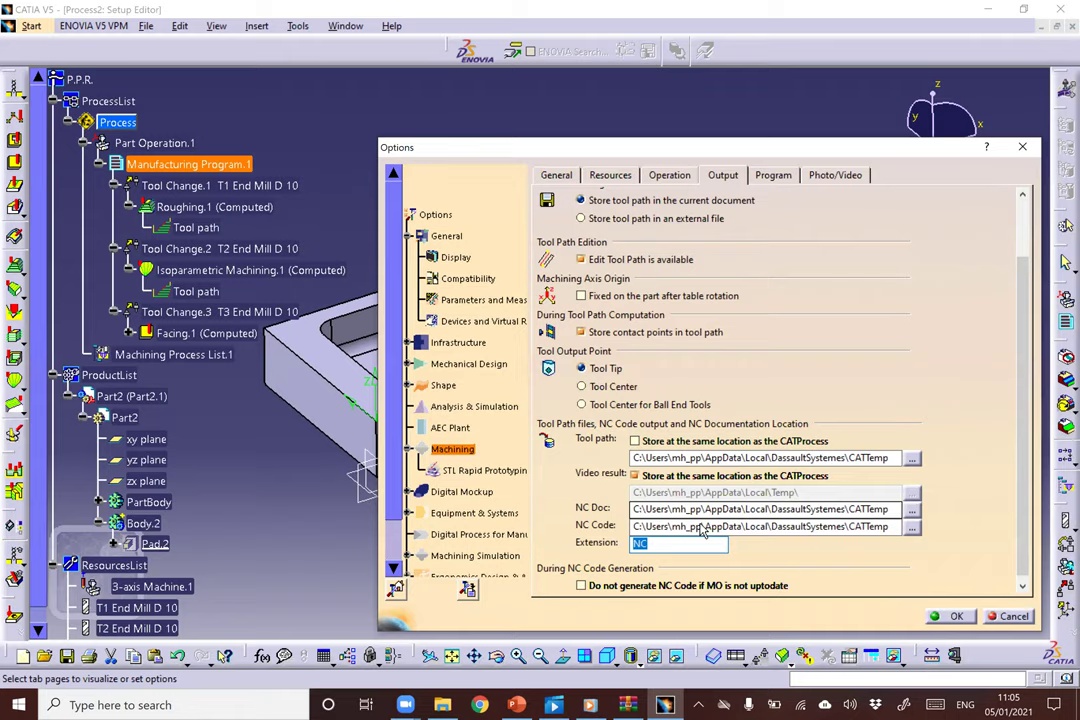
{"action": "key", "text": "Return"}
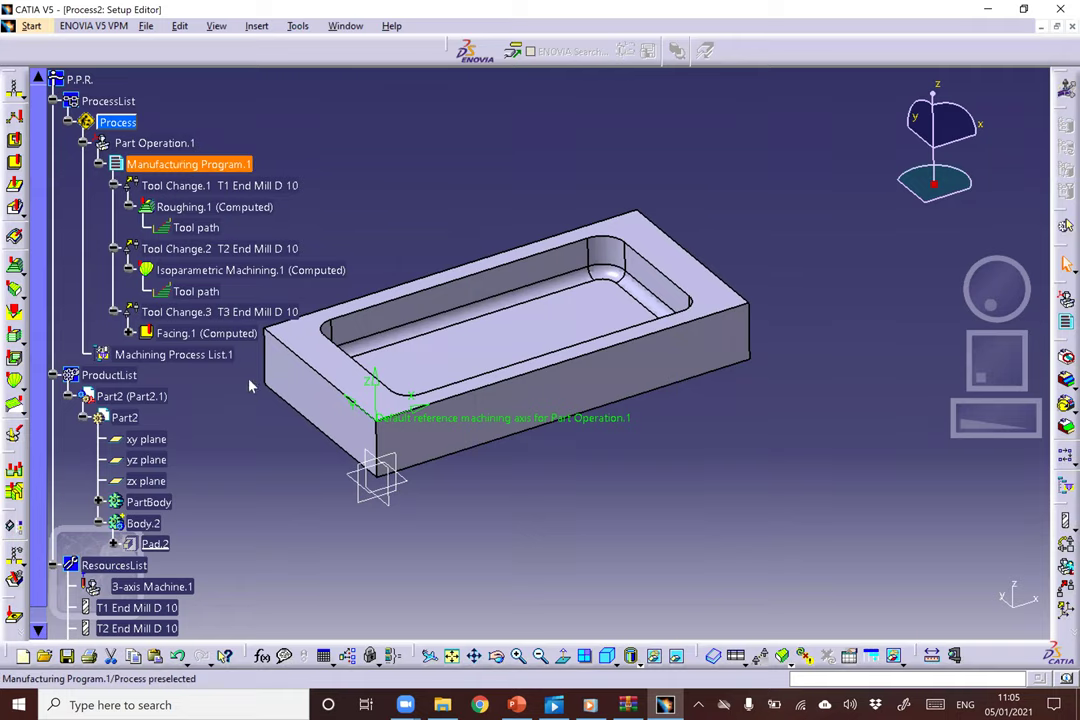
Start interactive NC code generation for Manufacturing Program.1 and move its dialog clear of the view edge.
{"action": "right_click", "coordinate": [250, 386]}
{"action": "mouse_move", "coordinate": [250, 380]}
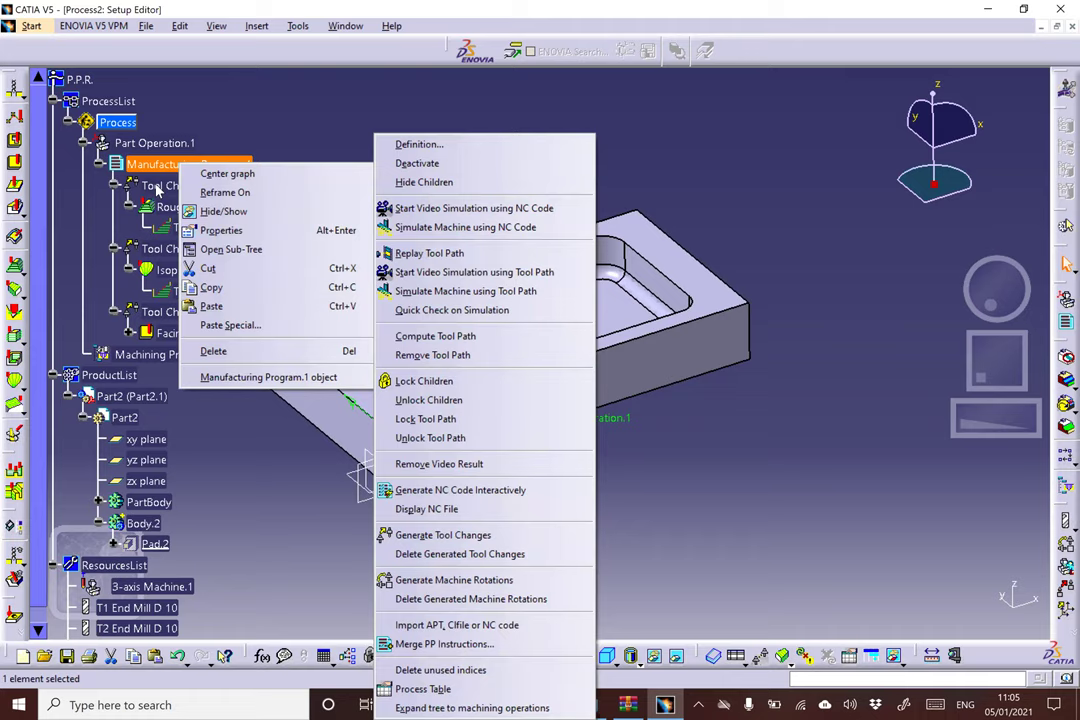
{"action": "right_click", "coordinate": [157, 190]}
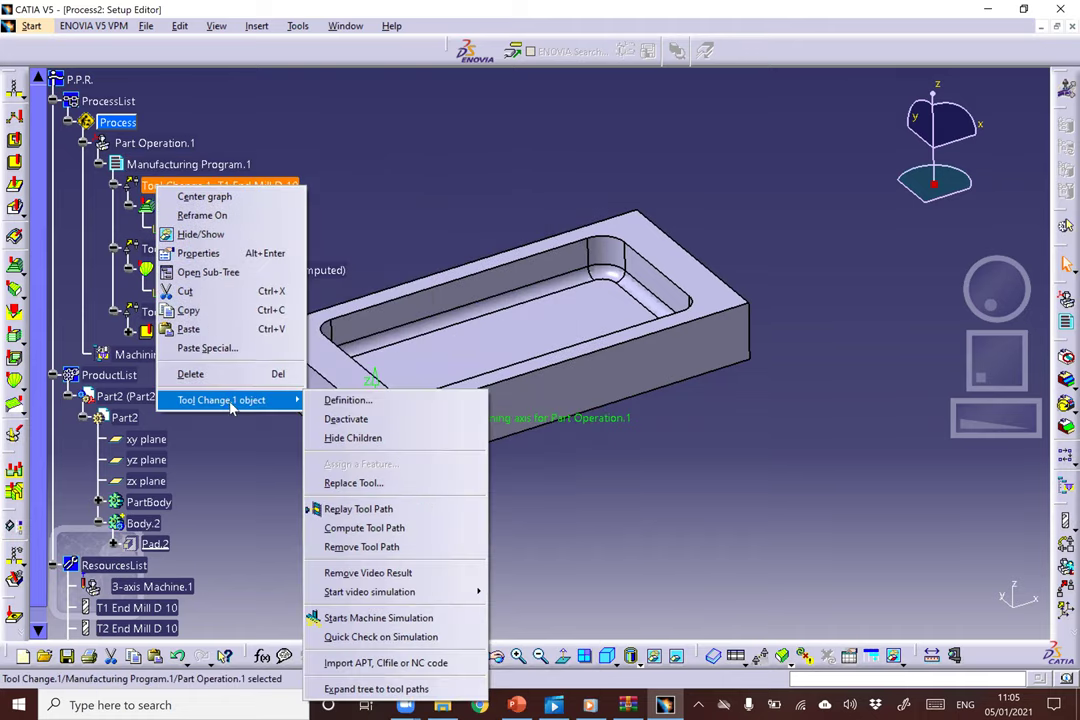
{"action": "left_click", "coordinate": [398, 161]}
{"action": "left_click", "coordinate": [210, 166]}
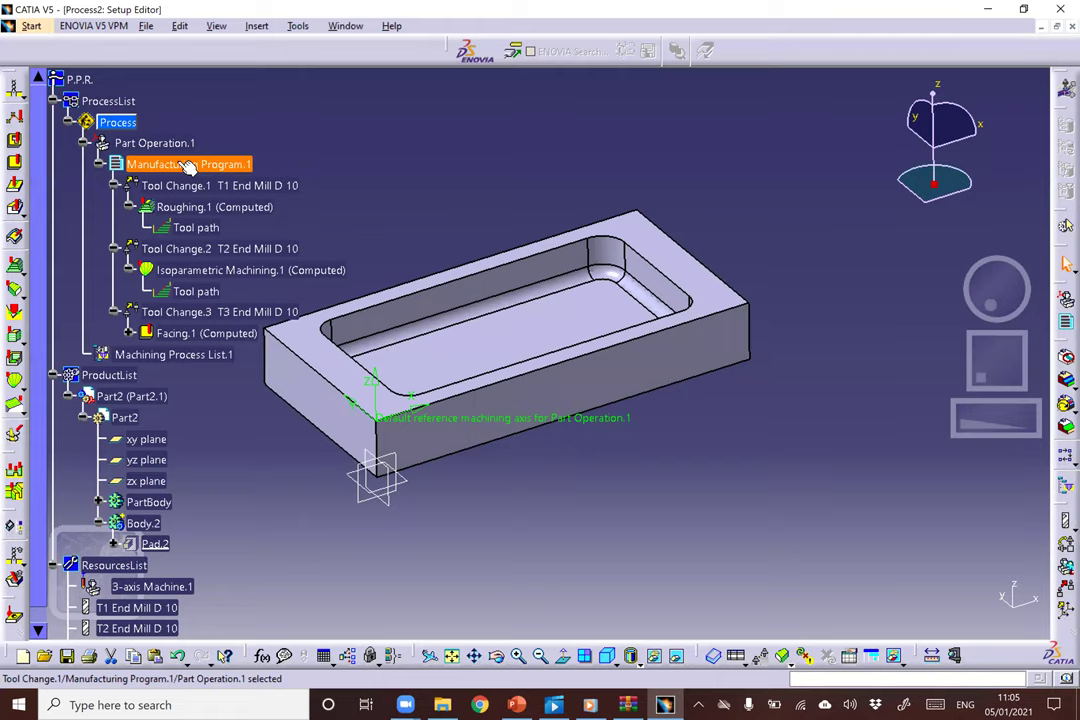
{"action": "right_click", "coordinate": [190, 166]}
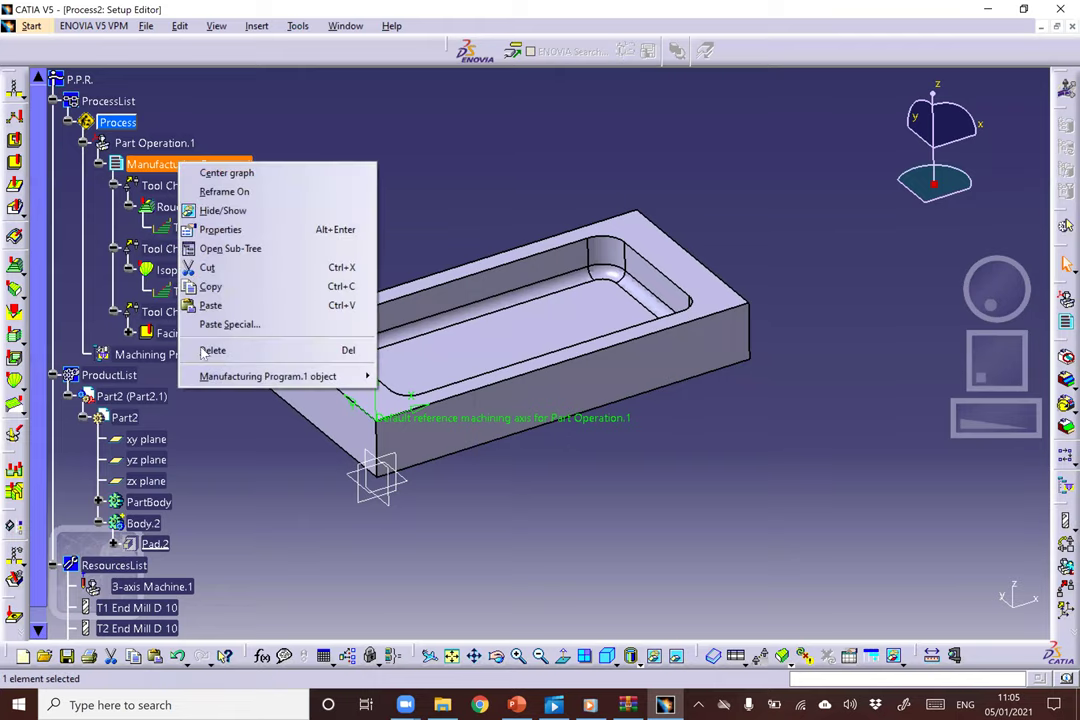
{"action": "mouse_move", "coordinate": [214, 378]}
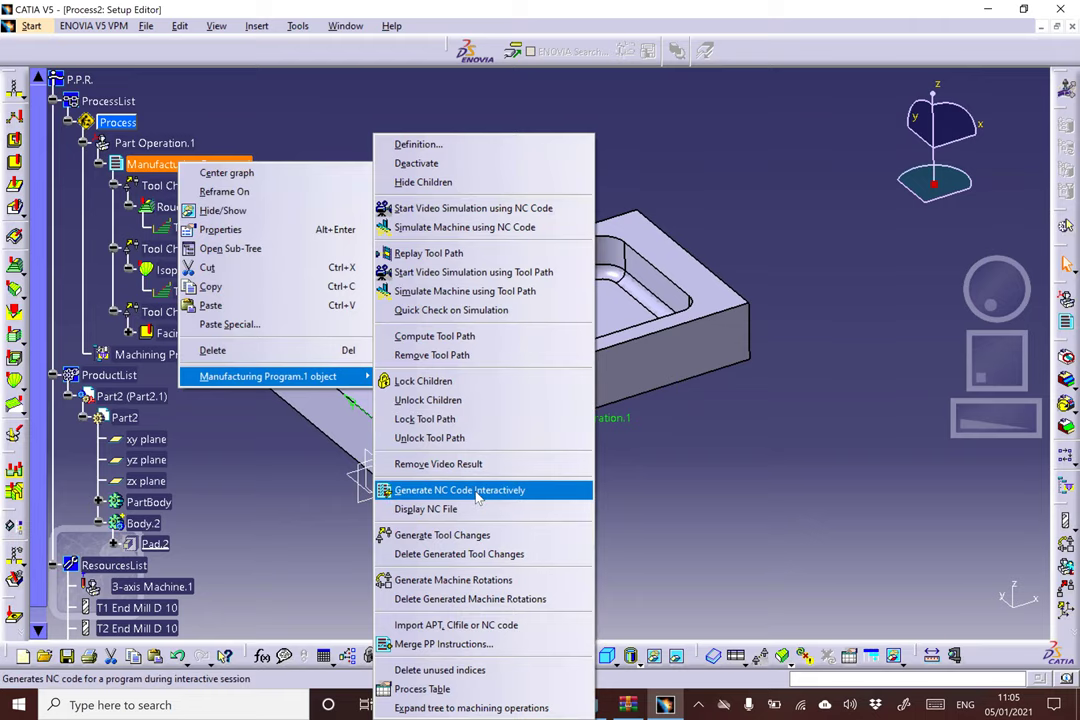
{"action": "left_click", "coordinate": [460, 490]}
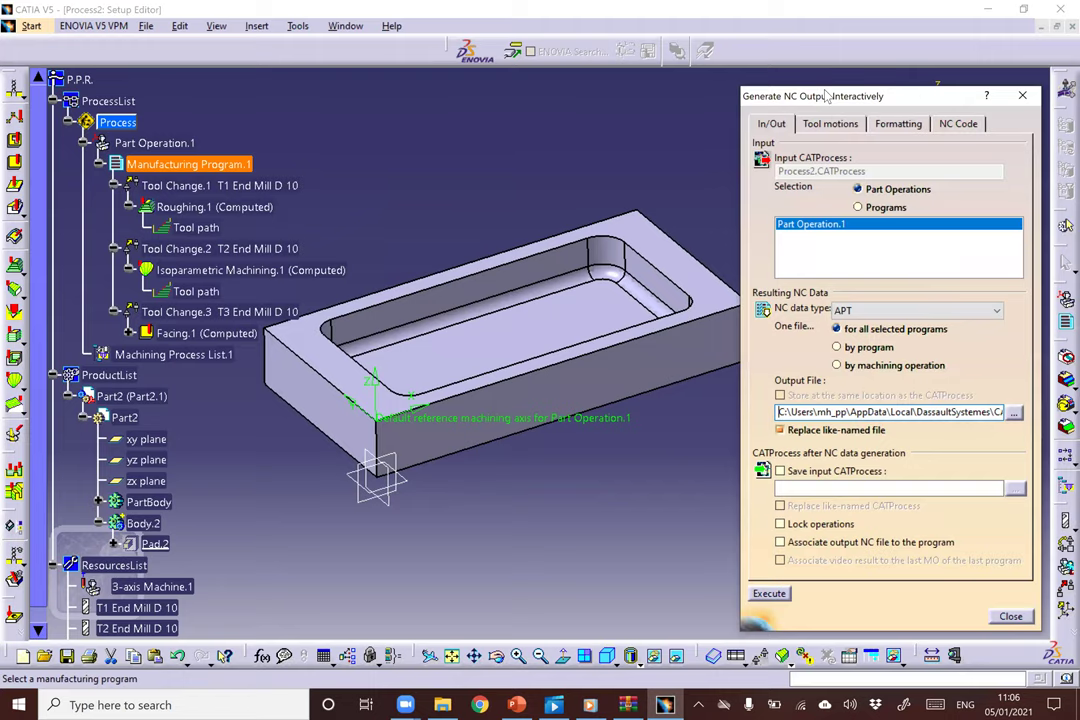
{"action": "left_click_drag", "start_coordinate": [826, 95], "coordinate": [724, 88]}
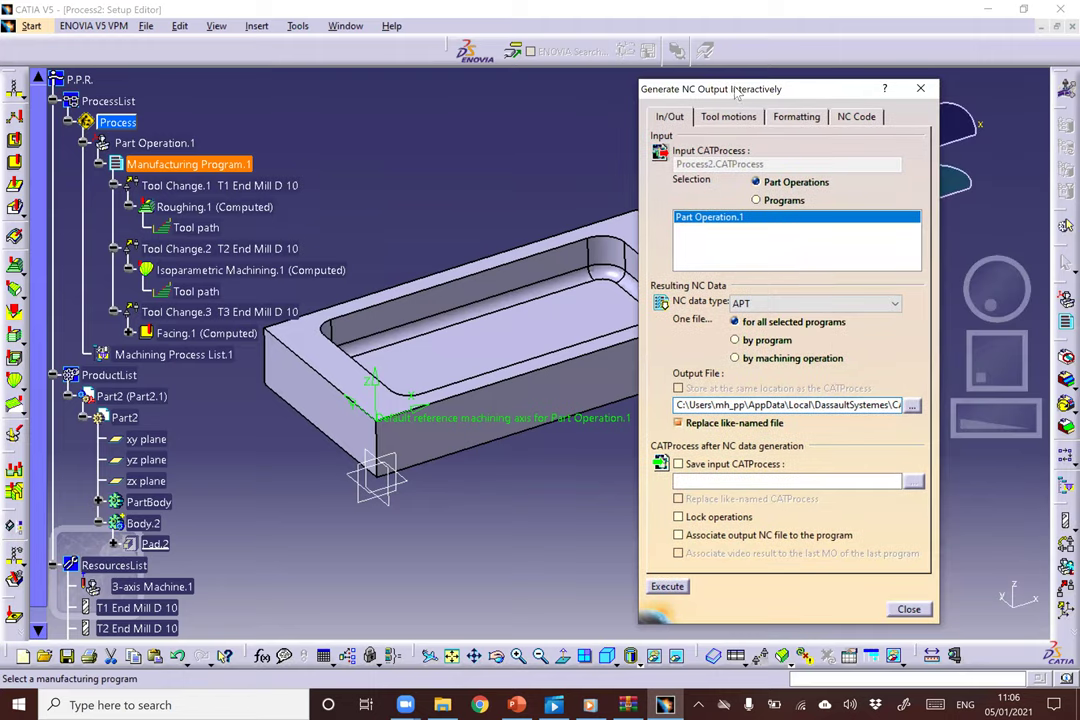
Set the NC data type to NC Code for Part Operation.1 and review the tool motion and formatting settings.
{"action": "left_click", "coordinate": [763, 304]}
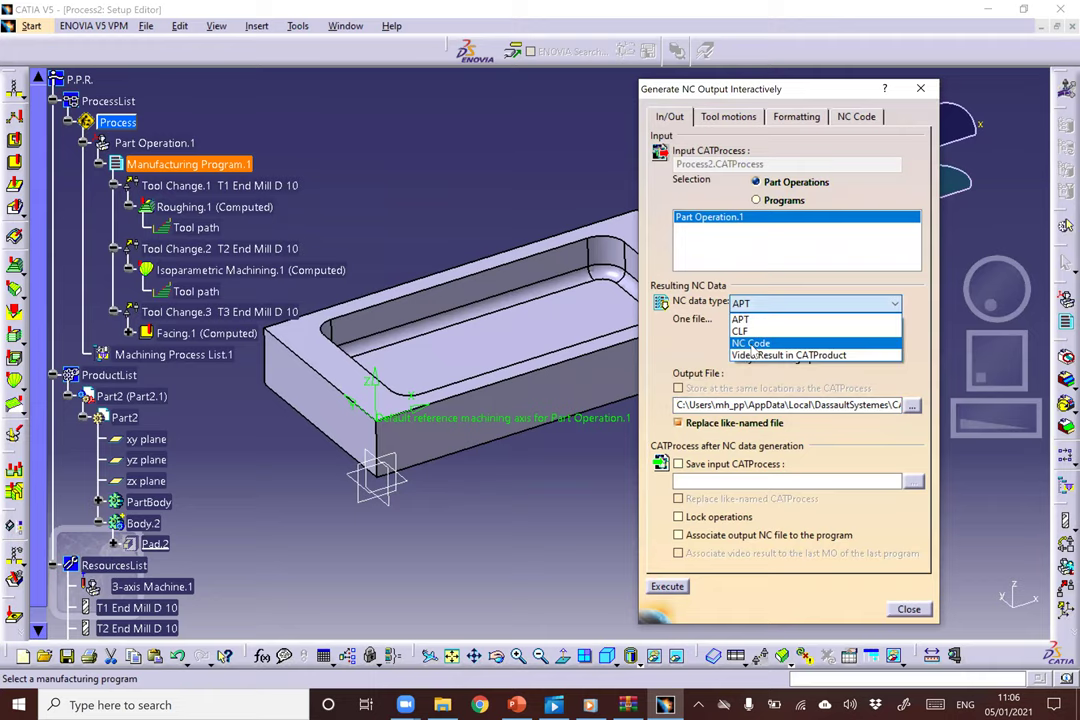
{"action": "left_click", "coordinate": [751, 344]}
{"action": "left_click", "coordinate": [765, 304]}
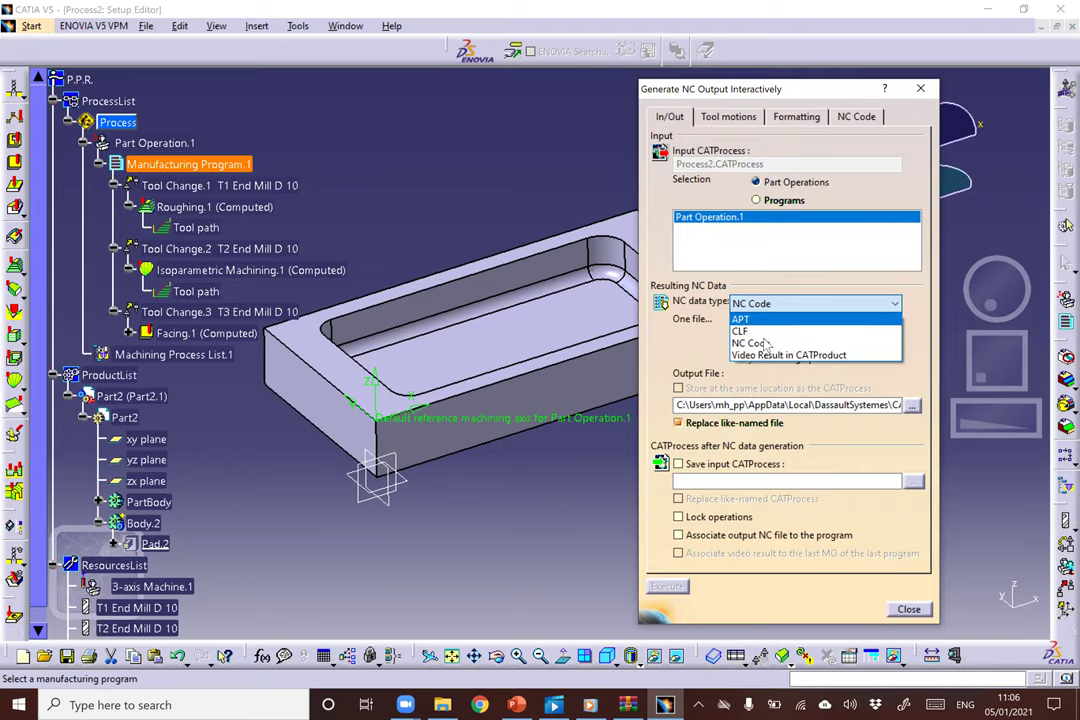
{"action": "left_click", "coordinate": [760, 290]}
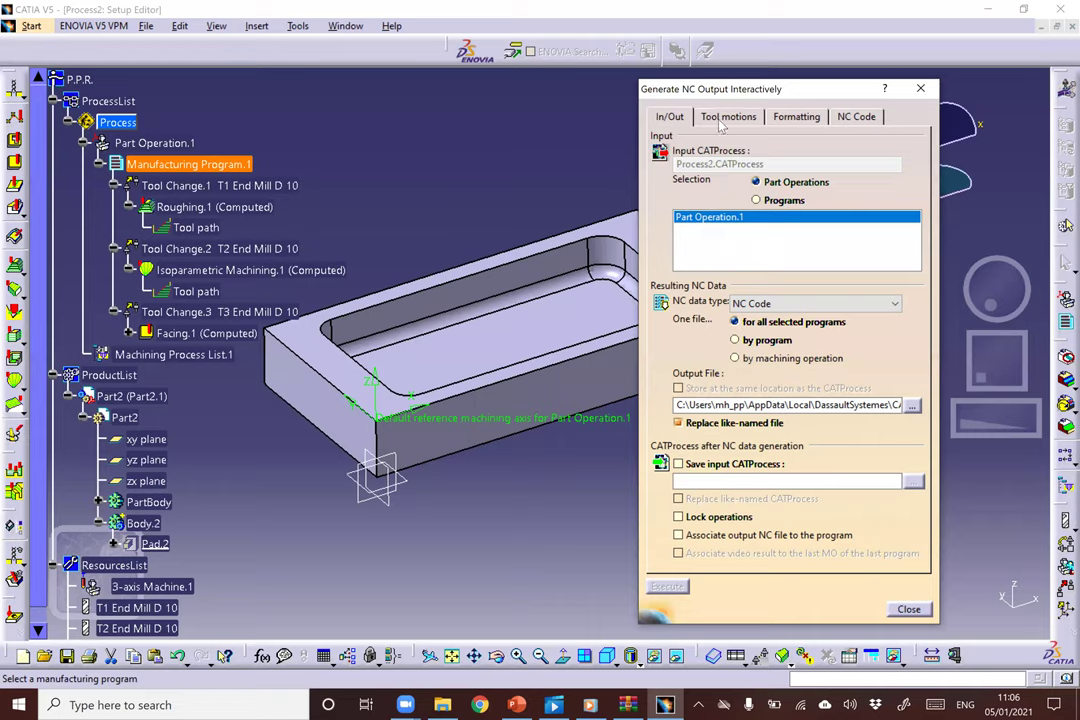
{"action": "left_click", "coordinate": [727, 119]}
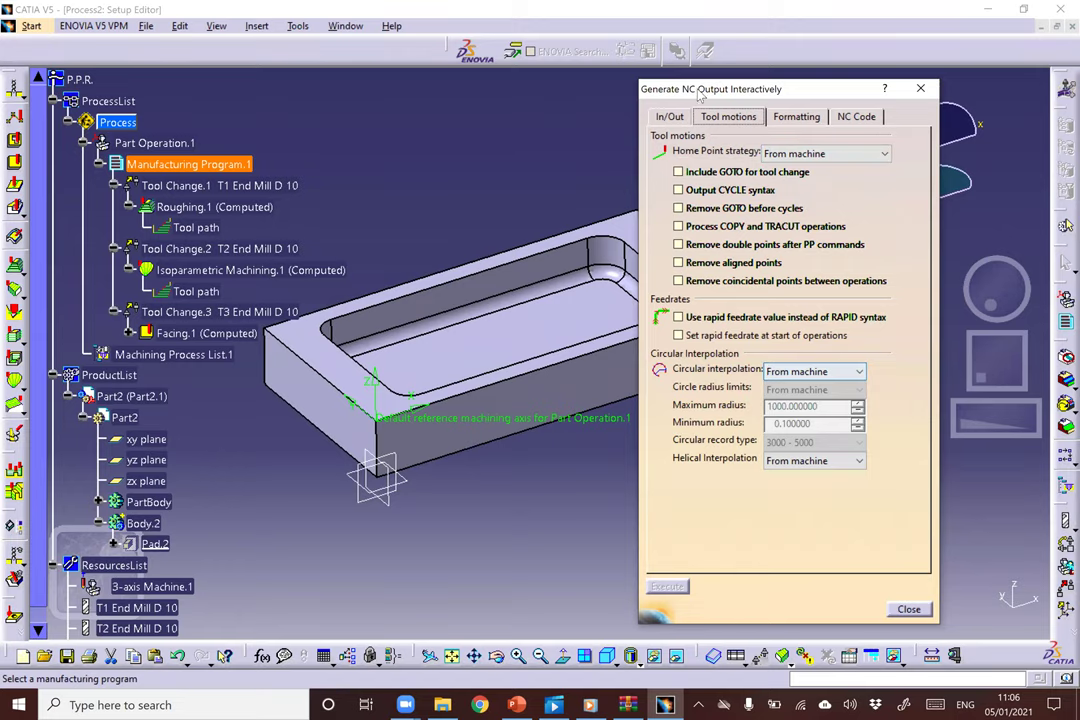
{"action": "left_click", "coordinate": [811, 118]}
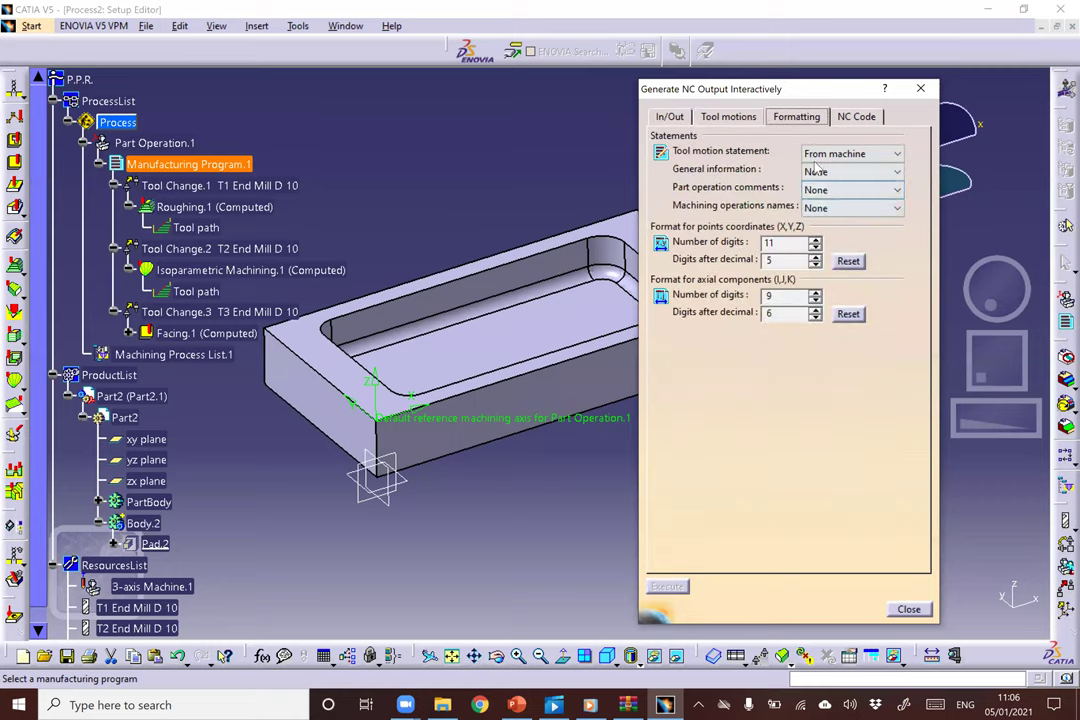
Select the SINUMERIK_840D_3X.pp post-processor file, generate the NC output, and dismiss the generation report.
{"action": "left_click", "coordinate": [856, 117]}
{"action": "left_click", "coordinate": [725, 149]}
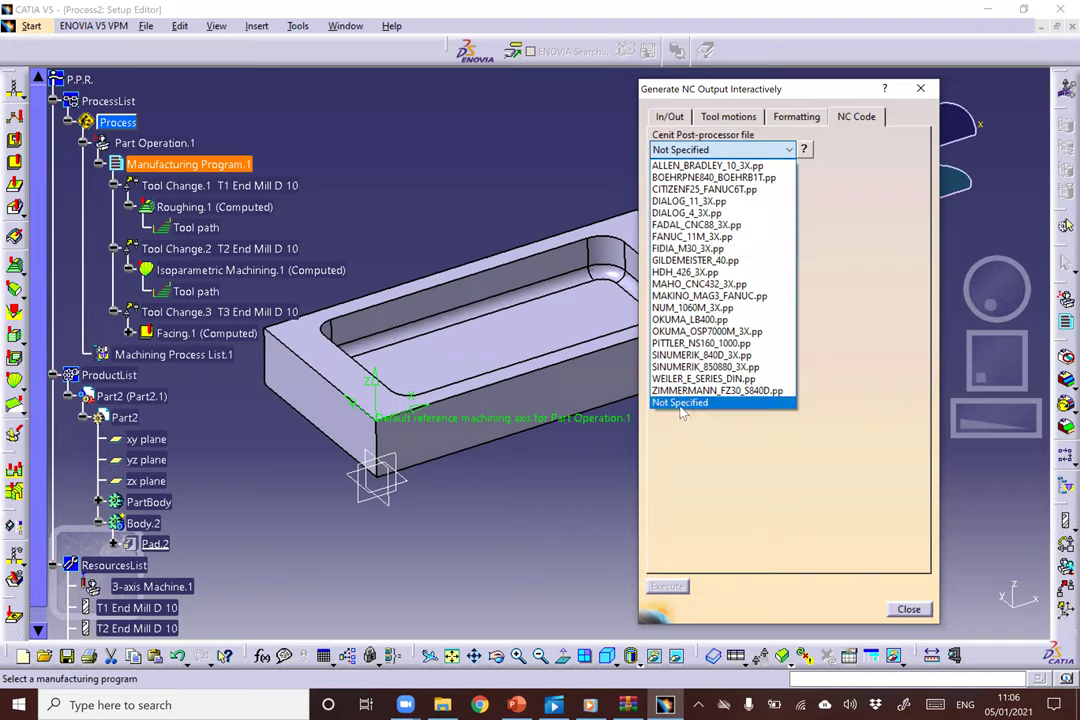
{"action": "left_click", "coordinate": [705, 355]}
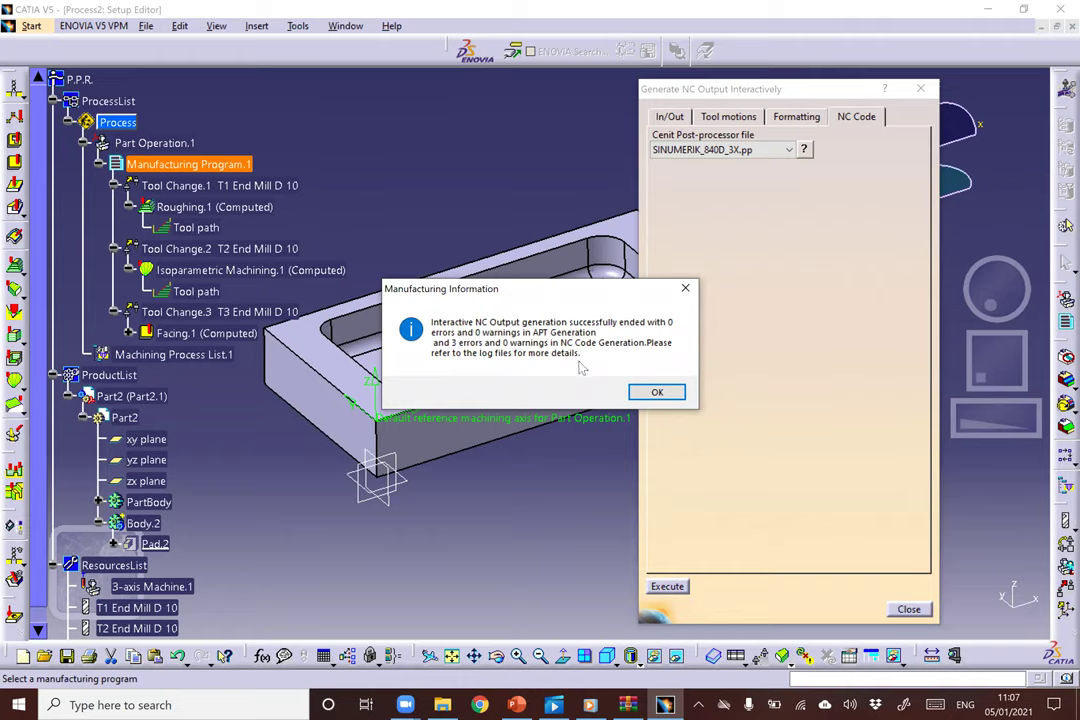
{"action": "left_click", "coordinate": [655, 394]}
Copy the full output file path of the generated NC code.
{"action": "left_click", "coordinate": [670, 117]}
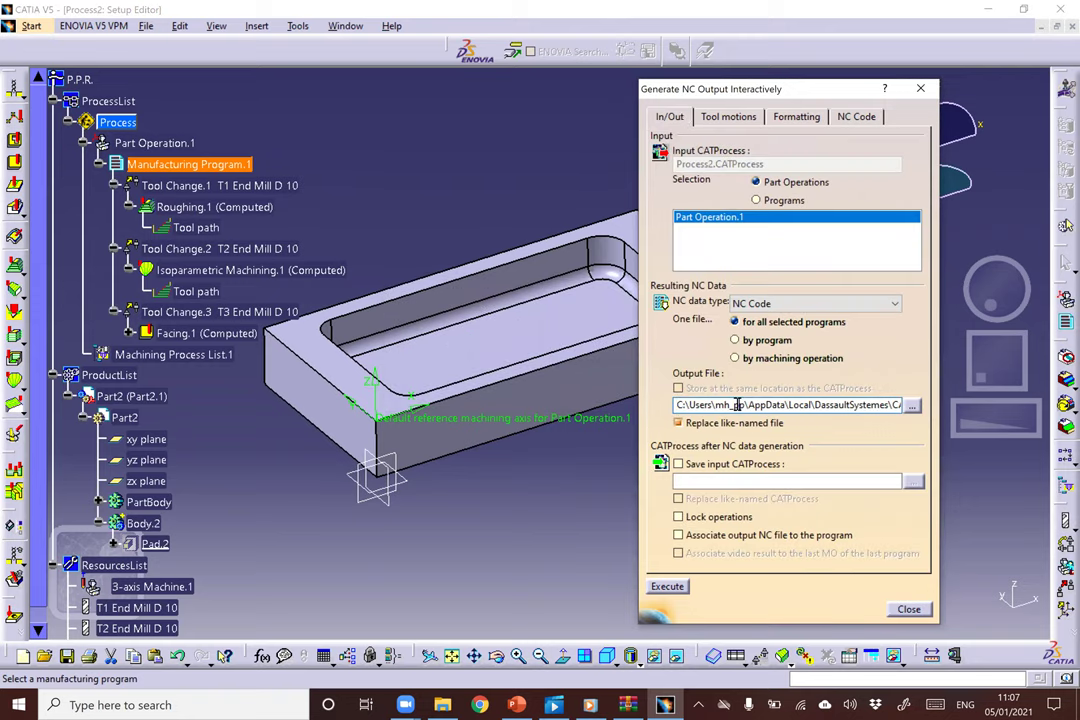
{"action": "left_click", "coordinate": [682, 405]}
{"action": "left_click_drag", "start_coordinate": [682, 405], "coordinate": [933, 408]}
{"action": "key", "text": "ctrl+c"}
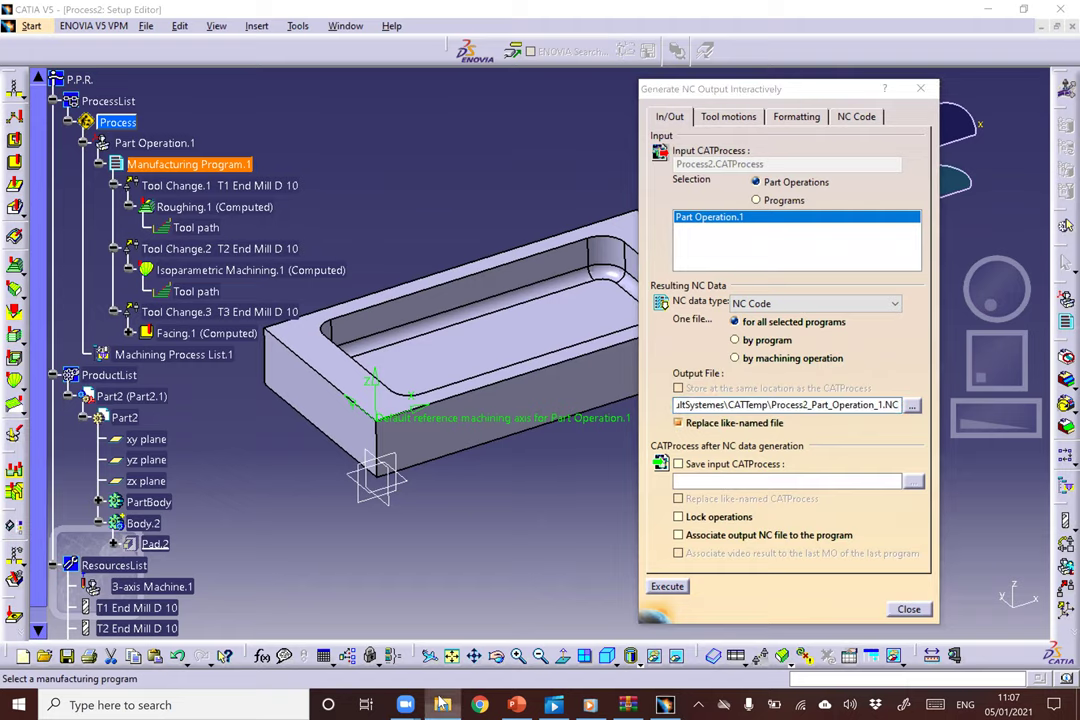
Switch to File Explorer, go to the CATTemp folder of the copied path, and open Process2_Part_Operation_1.NC in Notepad.
{"action": "key", "text": "alt+Tab"}
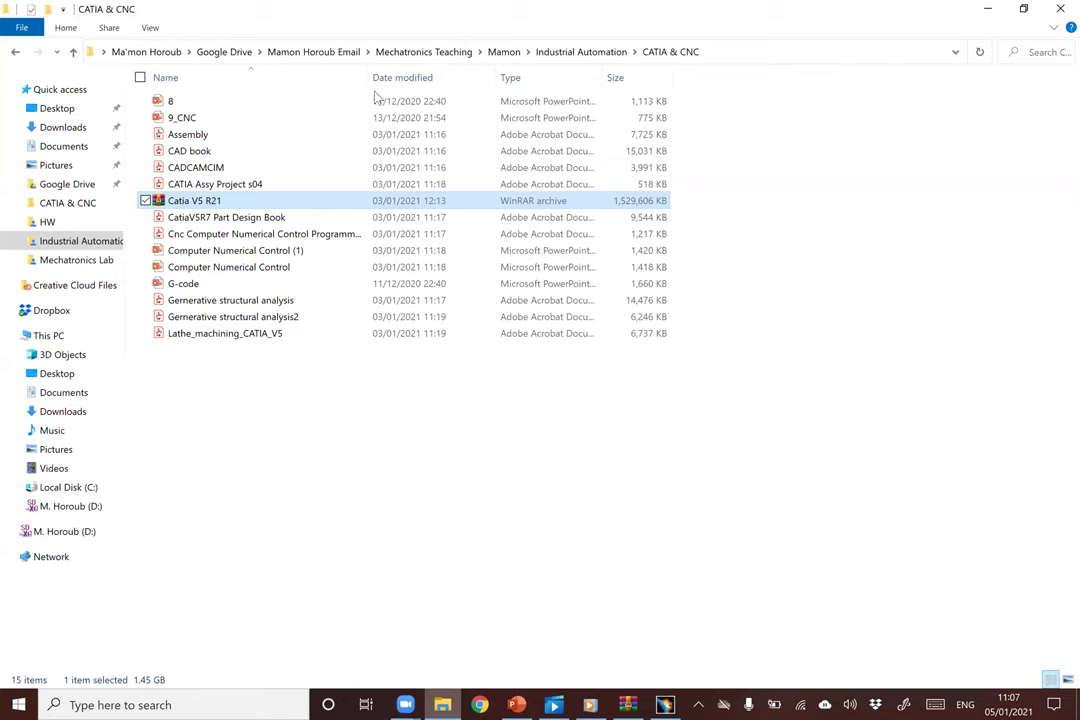
{"action": "left_click", "coordinate": [738, 51]}
{"action": "key", "text": "ctrl+v"}
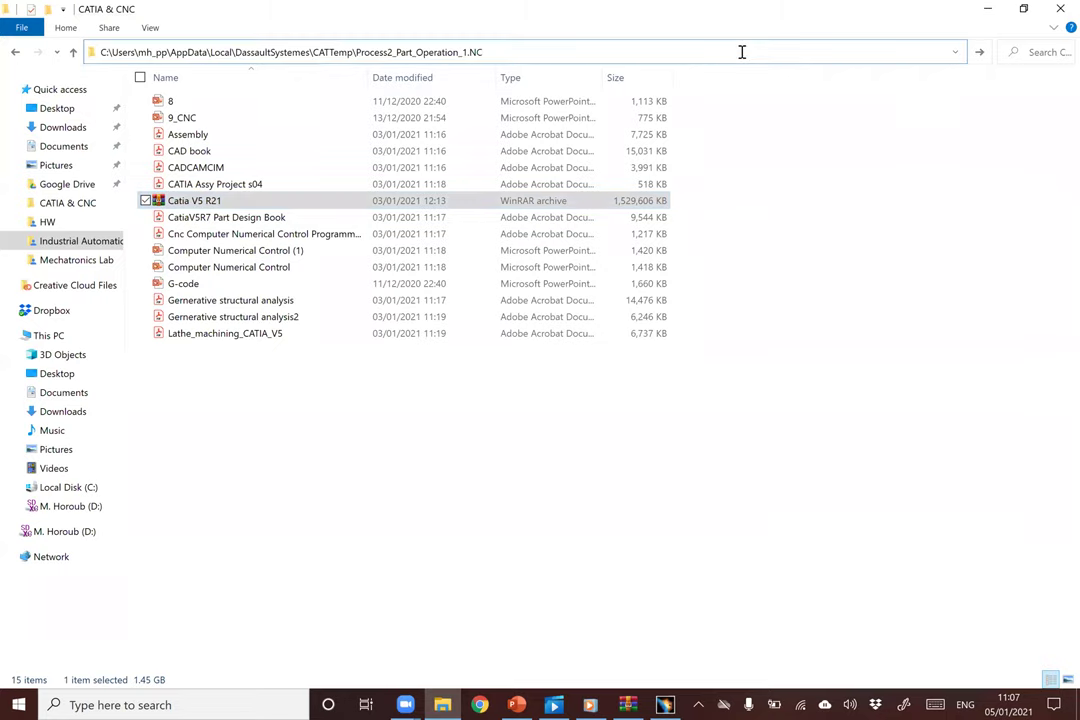
{"action": "key", "text": "BackSpace"}
{"action": "key", "text": "BackSpace"}
{"action": "key", "text": "BackSpace"}
{"action": "key", "text": "BackSpace"}
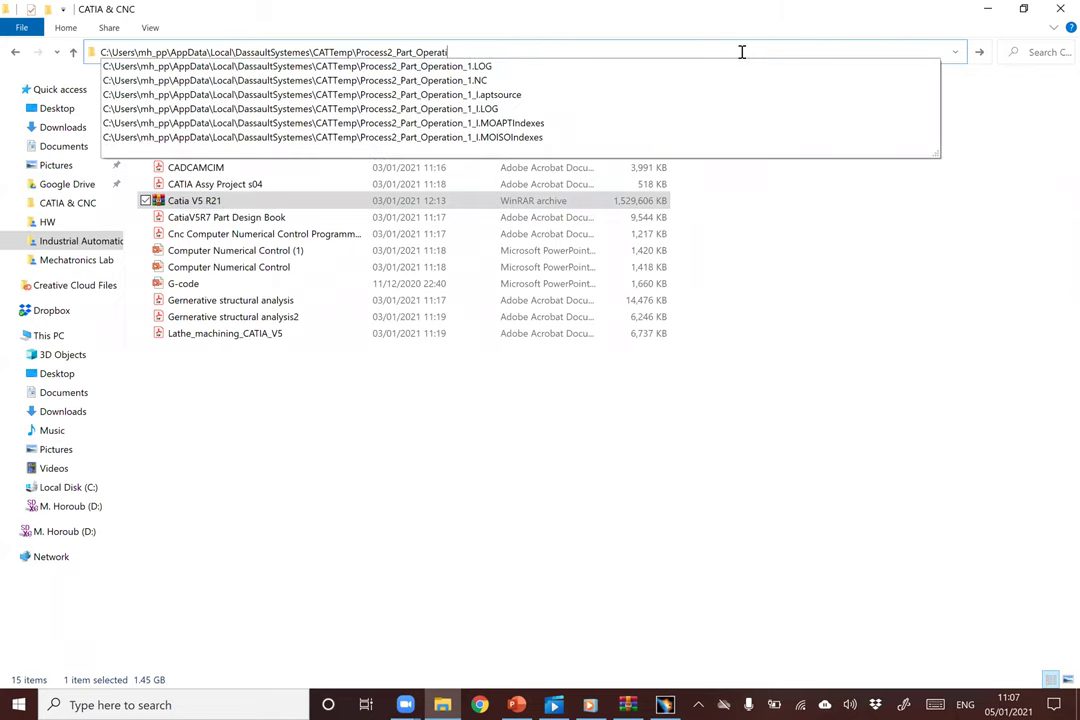
{"action": "key", "text": "BackSpace"}
{"action": "key", "text": "BackSpace"}
{"action": "key", "text": "BackSpace"}
{"action": "key", "text": "BackSpace"}
{"action": "key", "text": "BackSpace"}
{"action": "key", "text": "BackSpace"}
{"action": "key", "text": "BackSpace"}
{"action": "key", "text": "BackSpace"}
{"action": "key", "text": "BackSpace"}
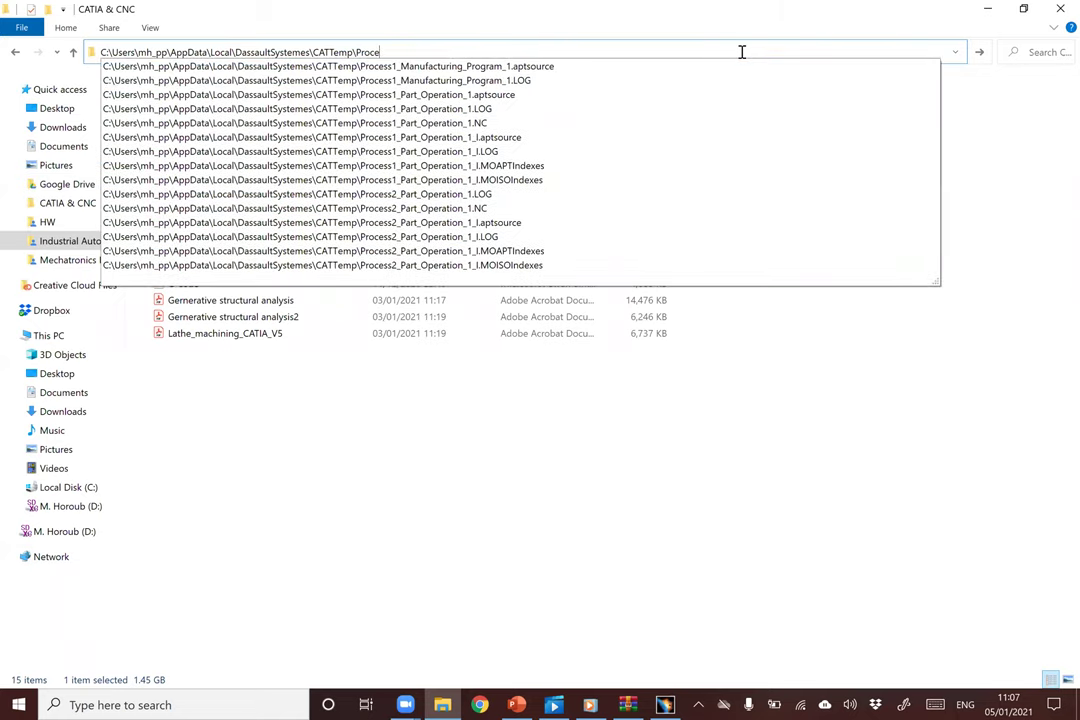
{"action": "key", "text": "BackSpace"}
{"action": "key", "text": "BackSpace"}
{"action": "key", "text": "BackSpace"}
{"action": "key", "text": "BackSpace"}
{"action": "key", "text": "BackSpace"}
{"action": "key", "text": "BackSpace"}
{"action": "key", "text": "Return"}
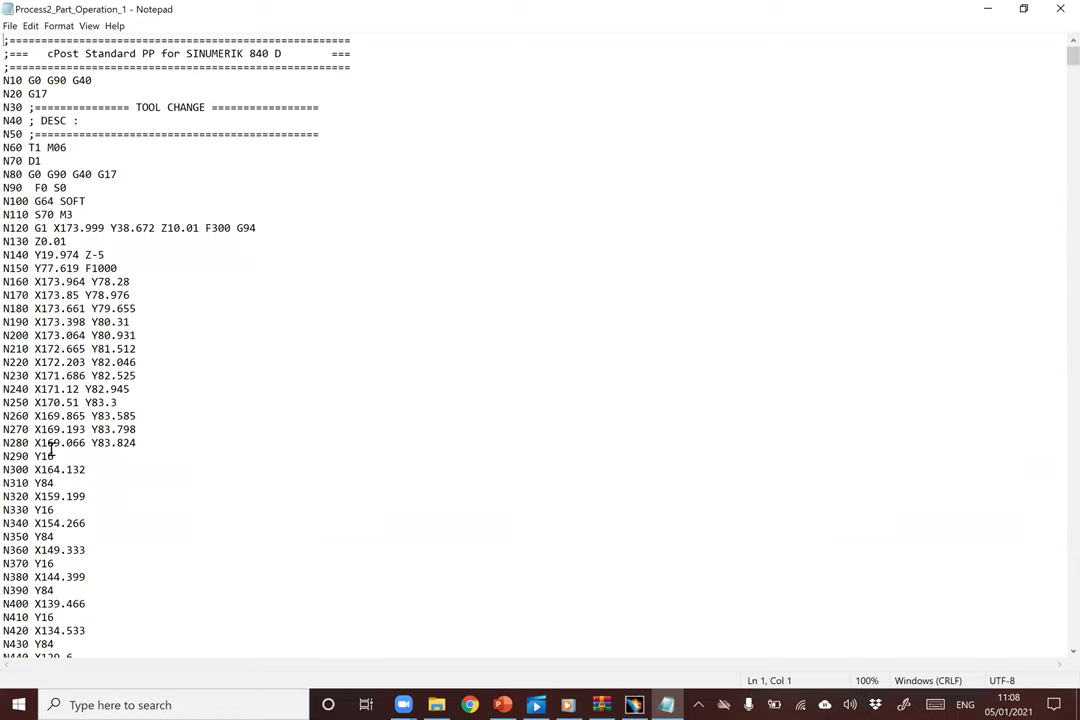
Examine the generated SINUMERIK 840D code blocks, from the first tool change through the pocket contour coordinates.
{"action": "scroll", "coordinate": [41, 400], "scroll_direction": "down", "scroll_amount": 2}
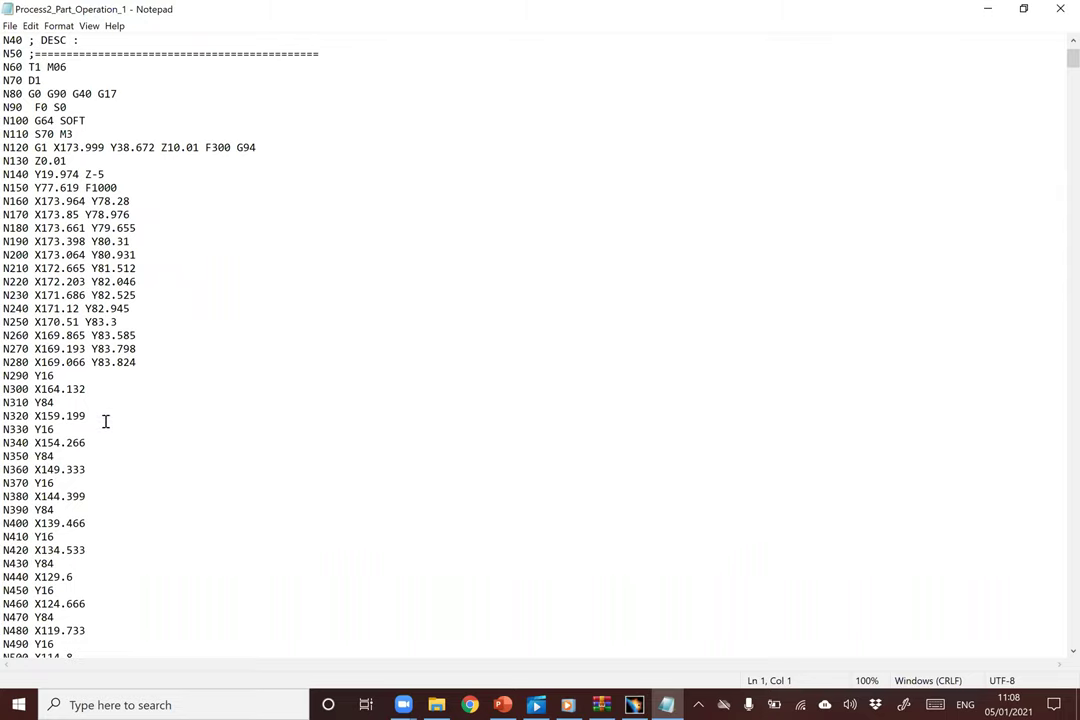
{"action": "scroll", "coordinate": [85, 483], "scroll_direction": "down", "scroll_amount": 20}
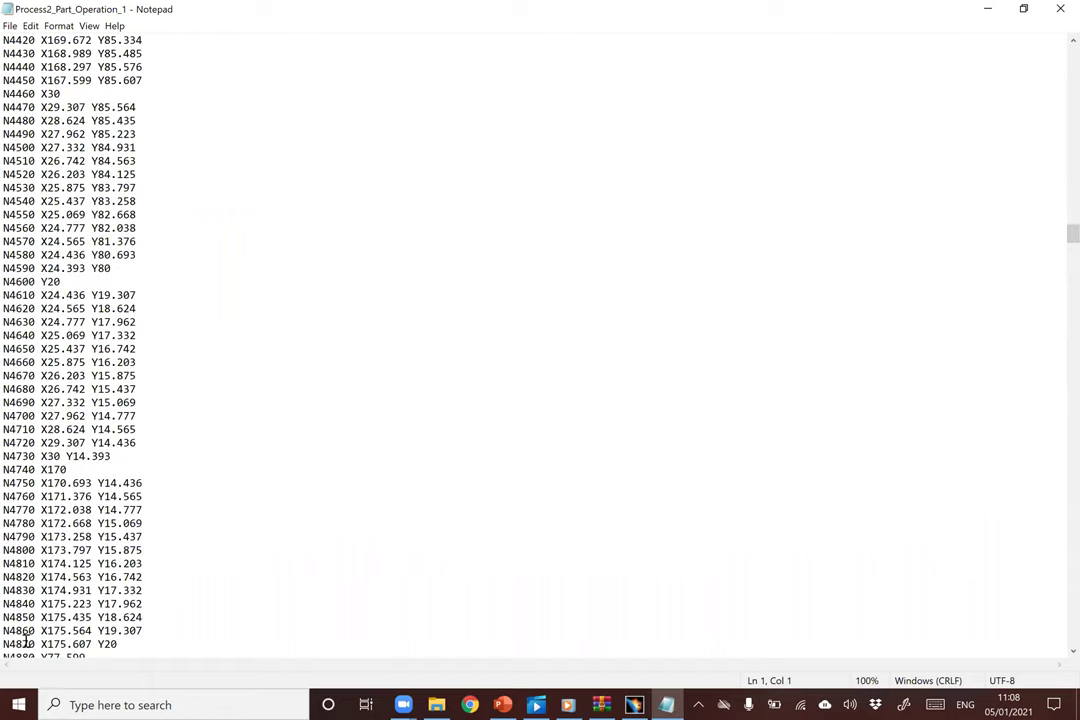
Examine the remaining NC code down to the program end, including the final facing moves with their G1 and G2 blocks.
{"action": "scroll", "coordinate": [30, 637], "scroll_direction": "down", "scroll_amount": 20}
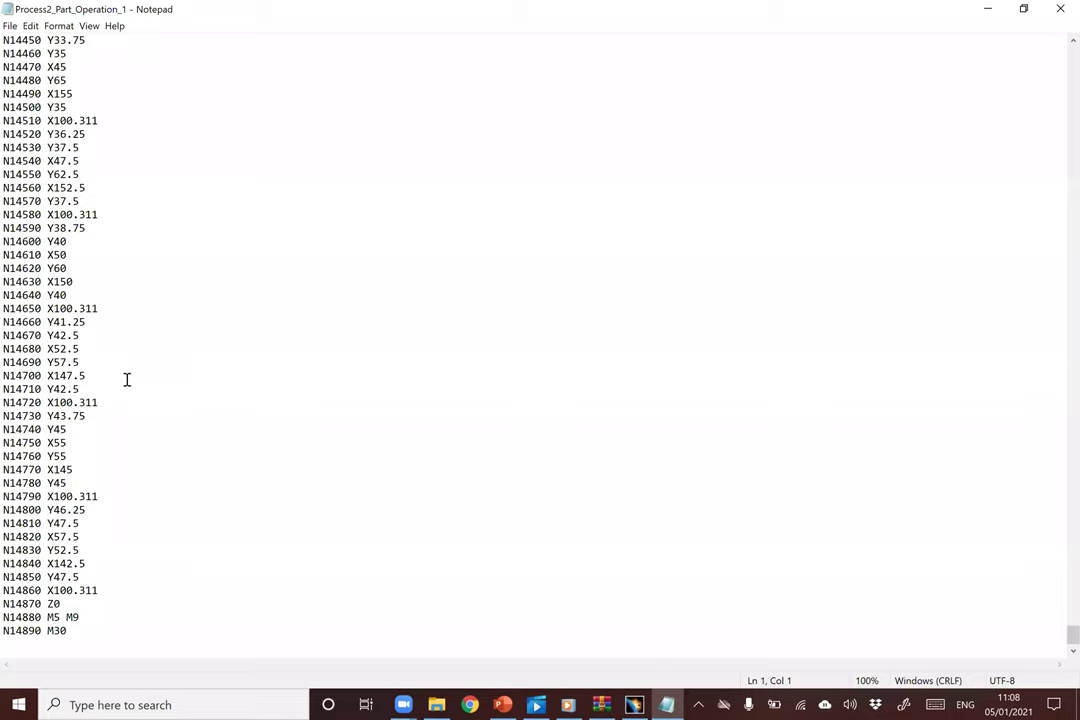
{"action": "scroll", "coordinate": [110, 365], "scroll_direction": "up", "scroll_amount": 5}
{"action": "scroll", "coordinate": [143, 220], "scroll_direction": "up", "scroll_amount": 6}
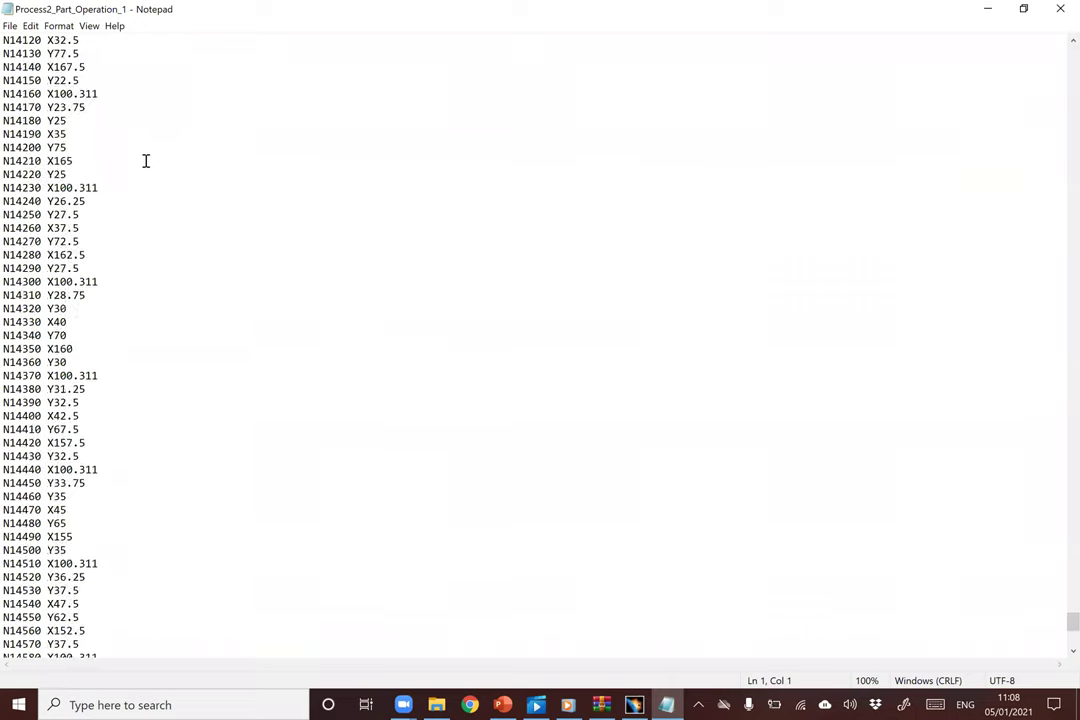
{"action": "scroll", "coordinate": [149, 135], "scroll_direction": "up", "scroll_amount": 7}
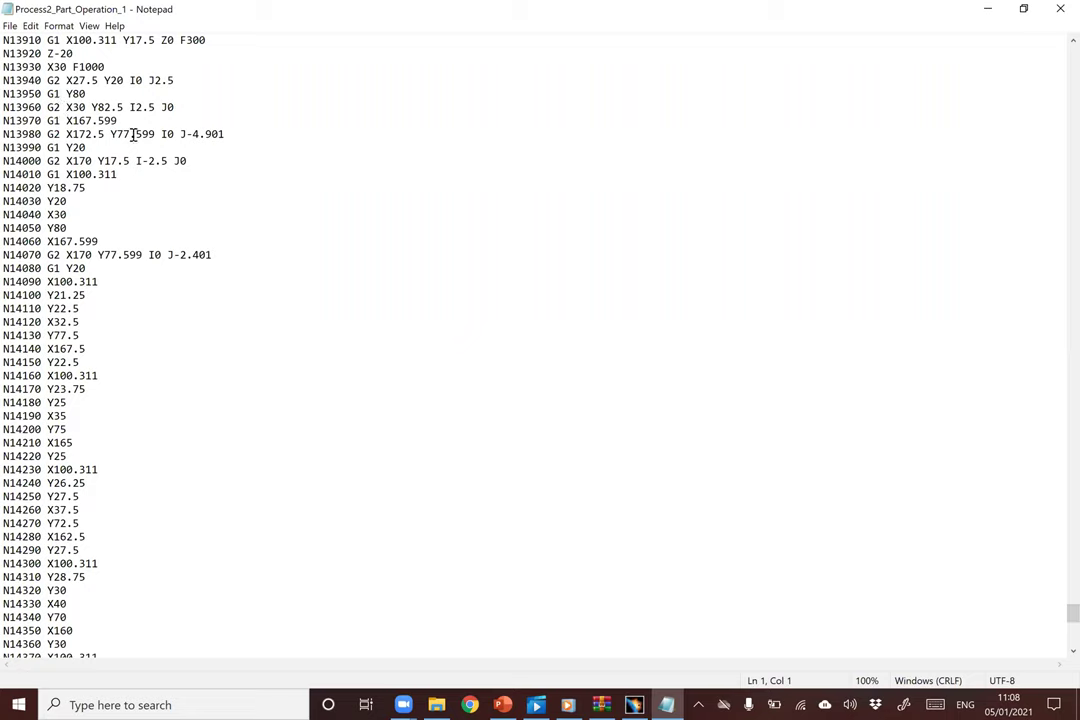
{"action": "scroll", "coordinate": [295, 361], "scroll_direction": "down", "scroll_amount": 16}
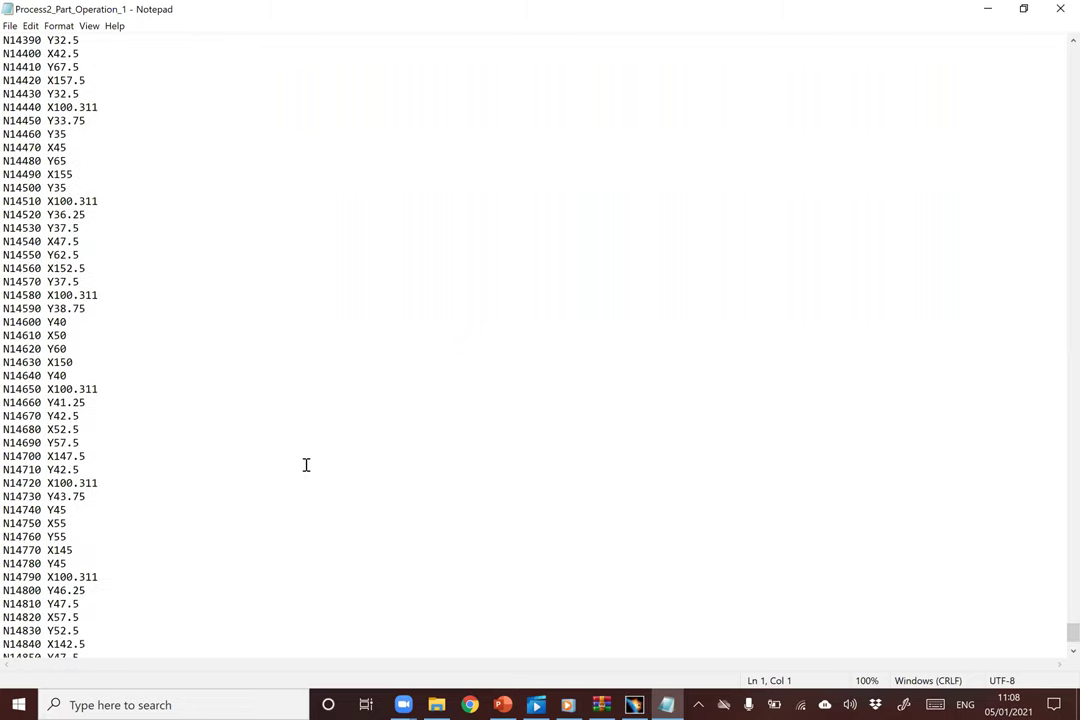
{"action": "scroll", "coordinate": [309, 557], "scroll_direction": "down", "scroll_amount": 2}
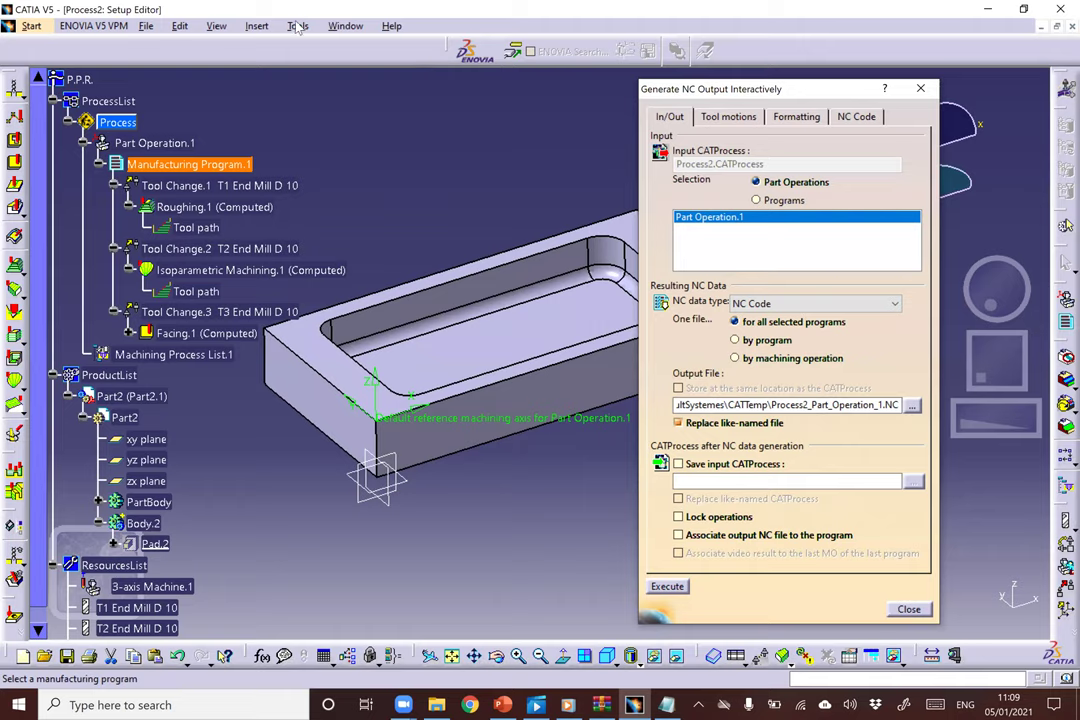
Switch to YouTube in Chrome and search for "cnc catia".
{"action": "key", "text": "alt+Tab"}
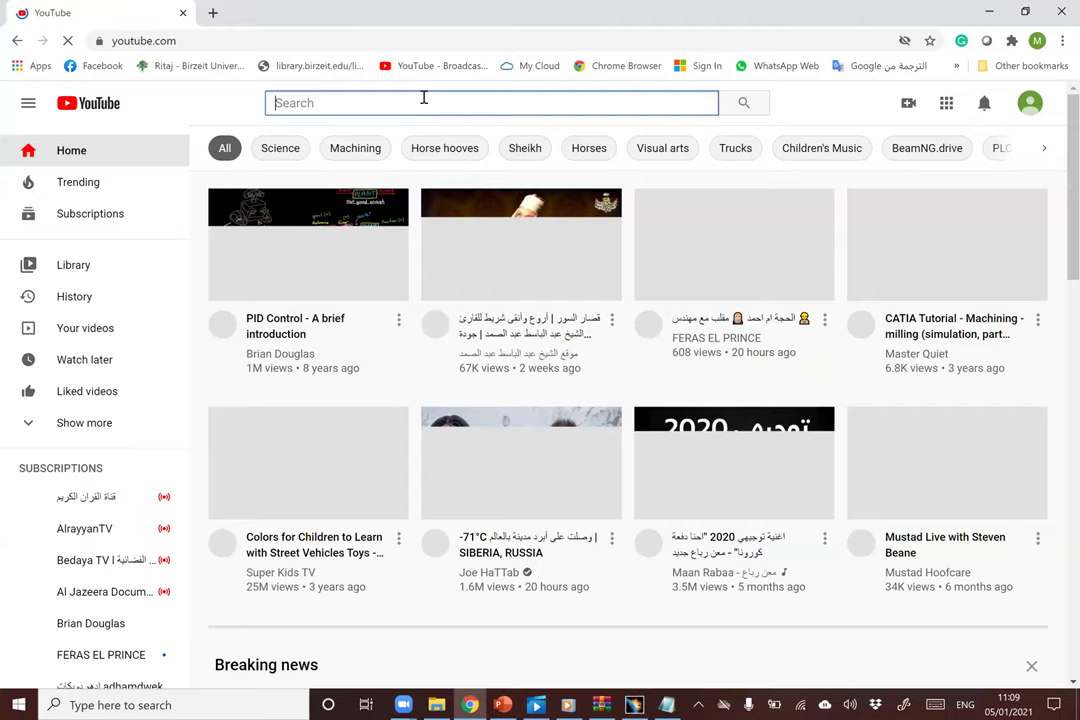
{"action": "type", "text": "cnc"}
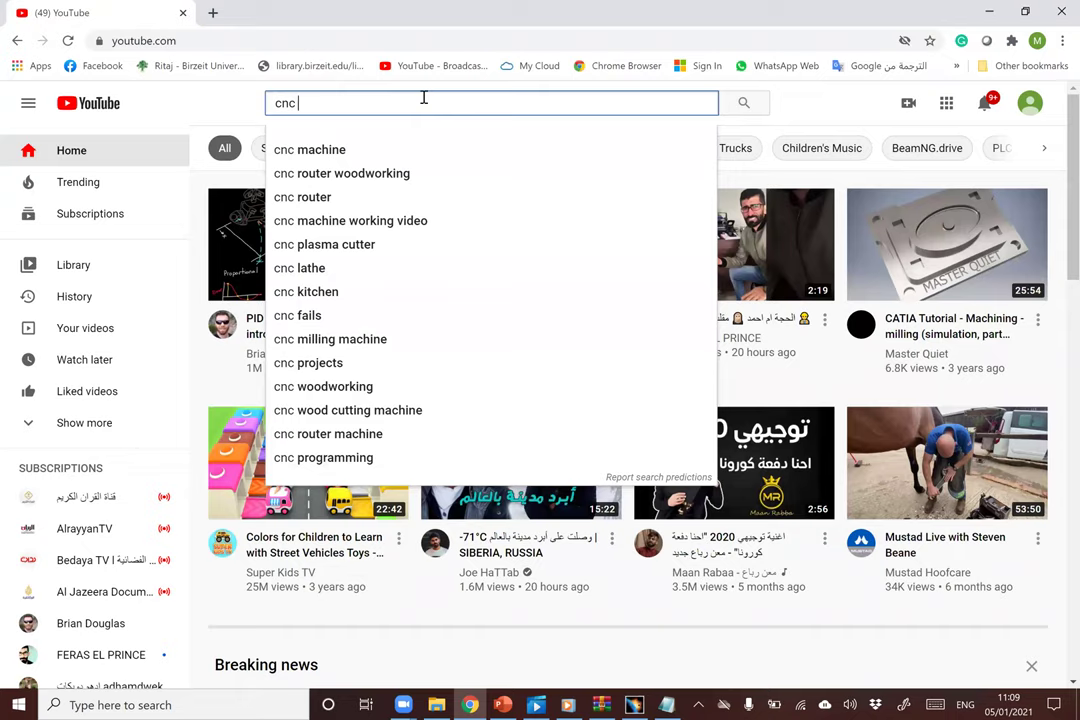
{"action": "type", "text": "catia"}
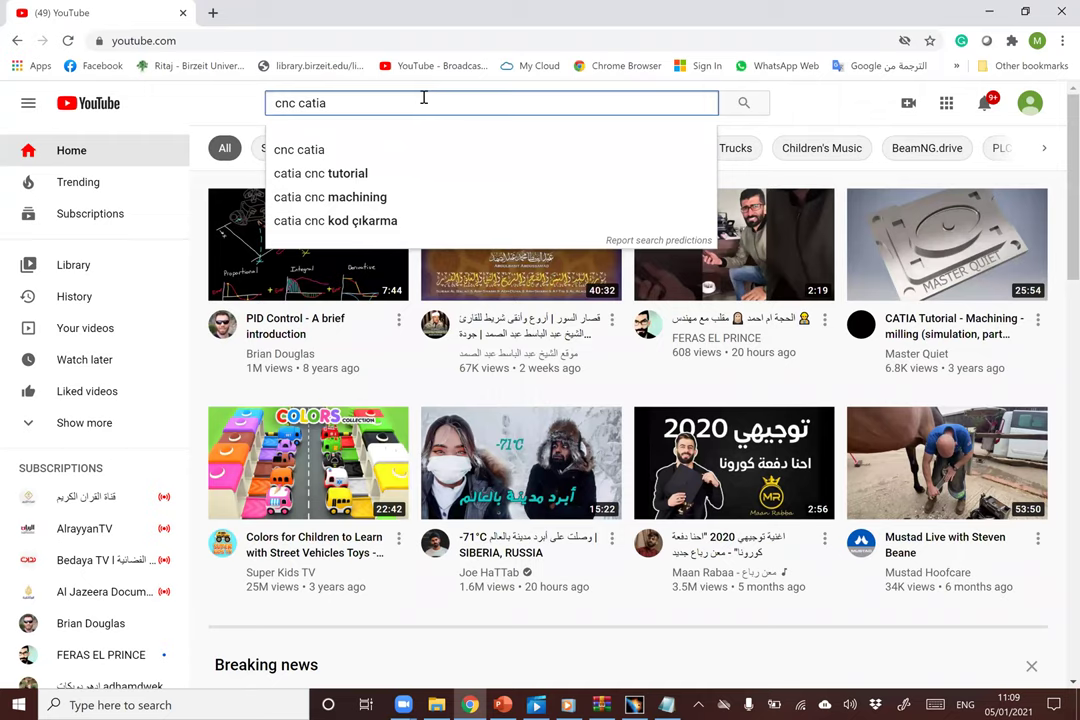
{"action": "key", "text": "Return"}
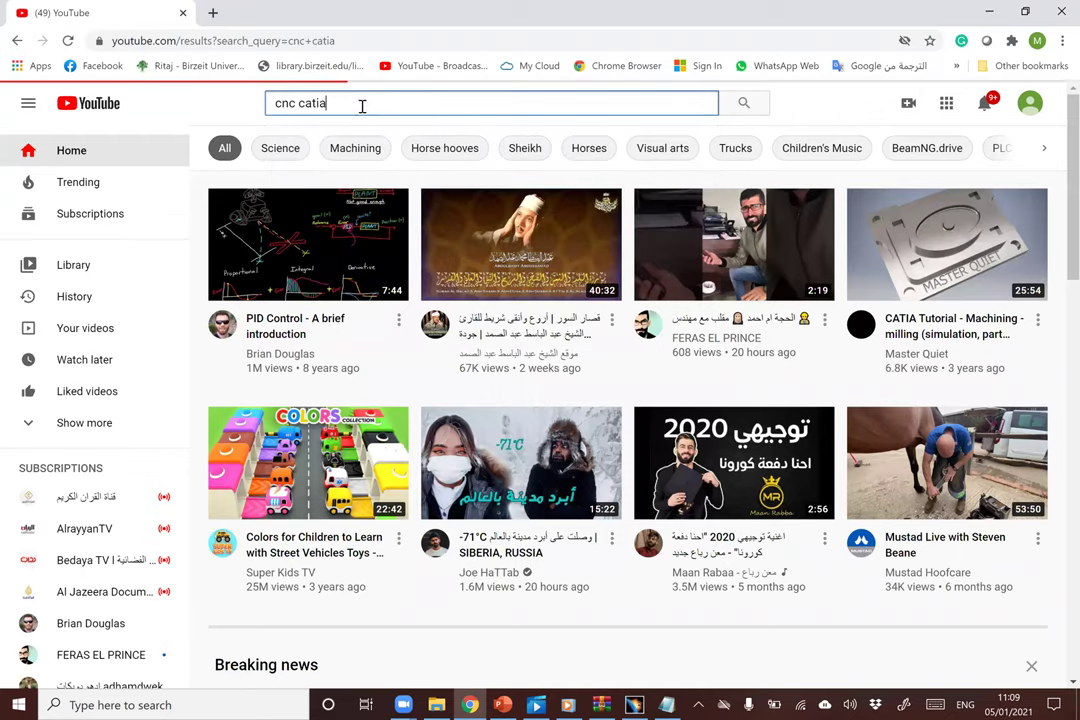
Return to CATIA, start interactive NC code generation for Manufacturing Program.1, and set the NC data type to NC Code.
{"action": "left_click", "coordinate": [634, 705]}
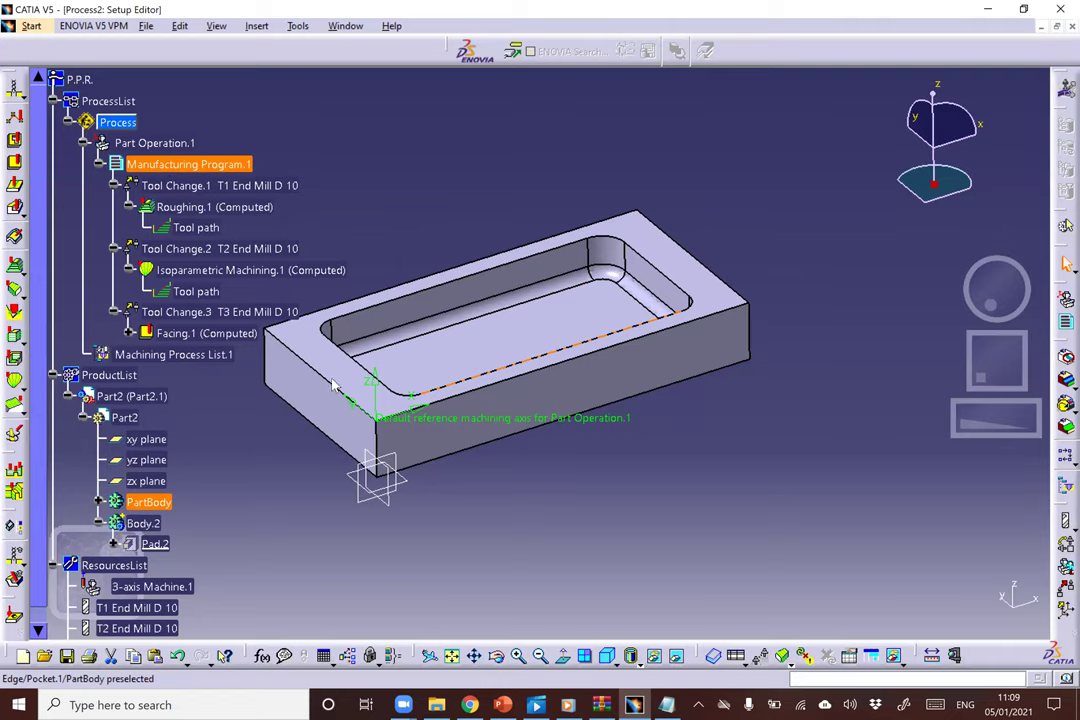
{"action": "right_click", "coordinate": [188, 164]}
{"action": "mouse_move", "coordinate": [265, 375]}
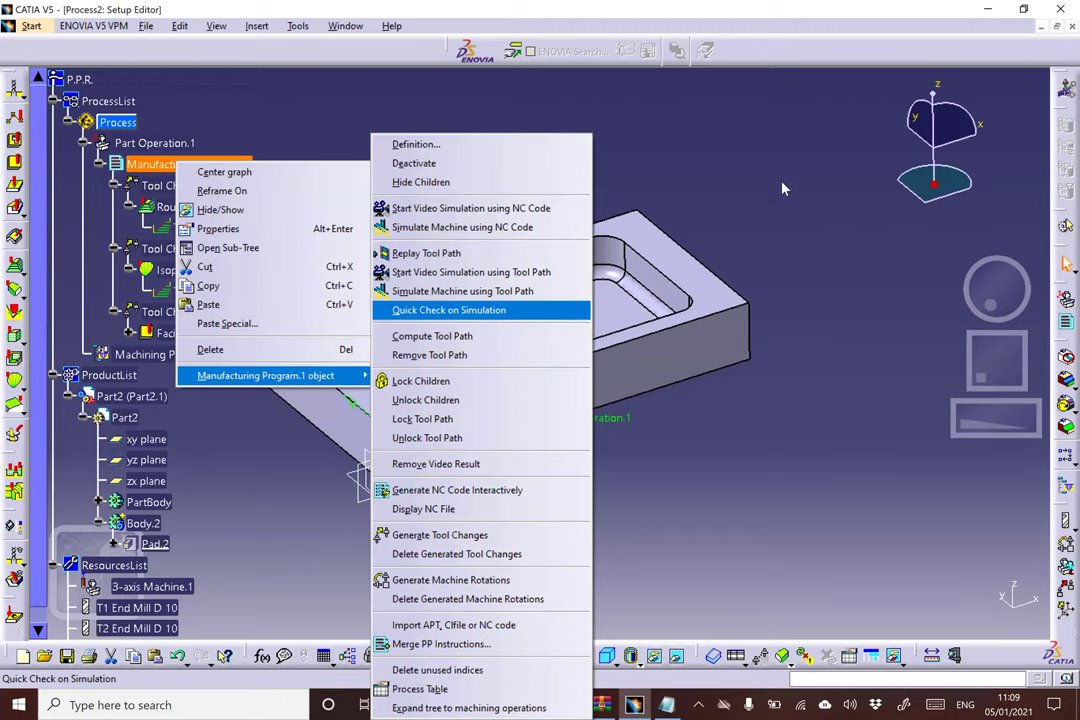
{"action": "left_click", "coordinate": [457, 490]}
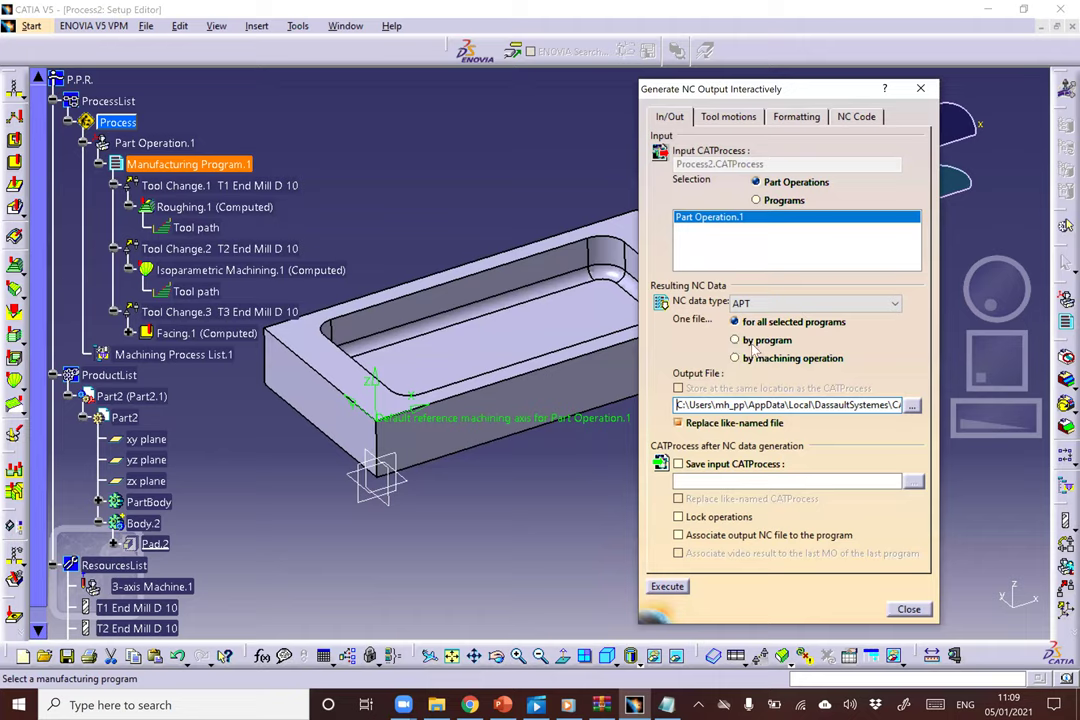
{"action": "left_click", "coordinate": [815, 303]}
{"action": "left_click", "coordinate": [770, 338]}
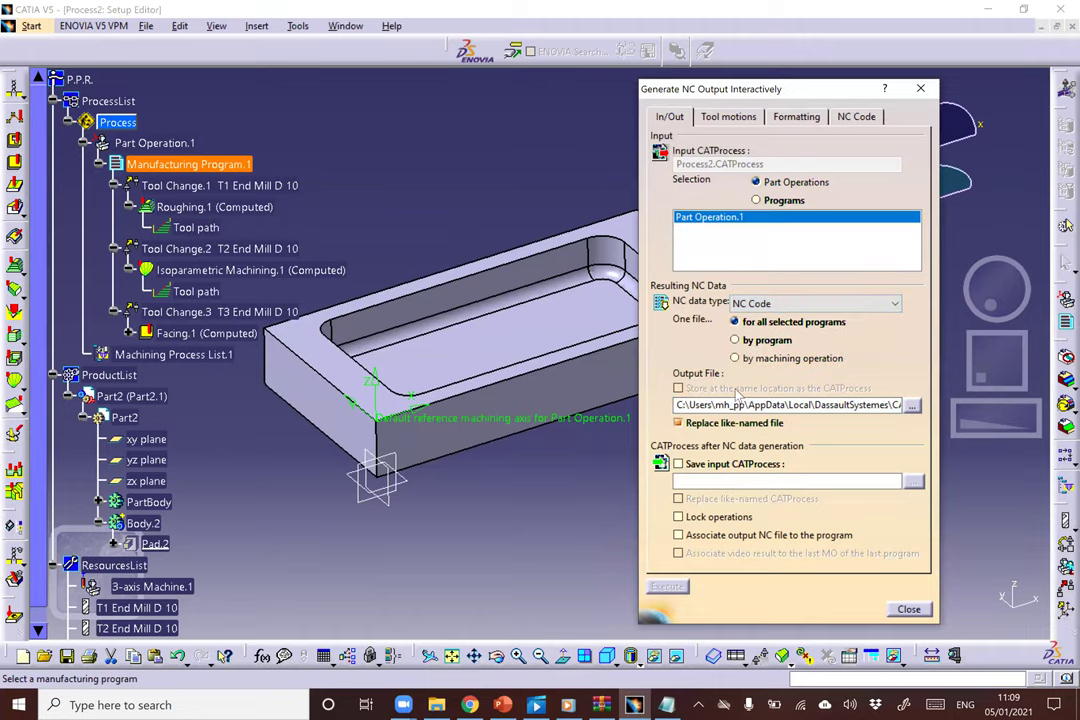
Review the output file path, tool motion options and formatting options of the NC output.
{"action": "left_click_drag", "start_coordinate": [676, 404], "coordinate": [928, 398]}
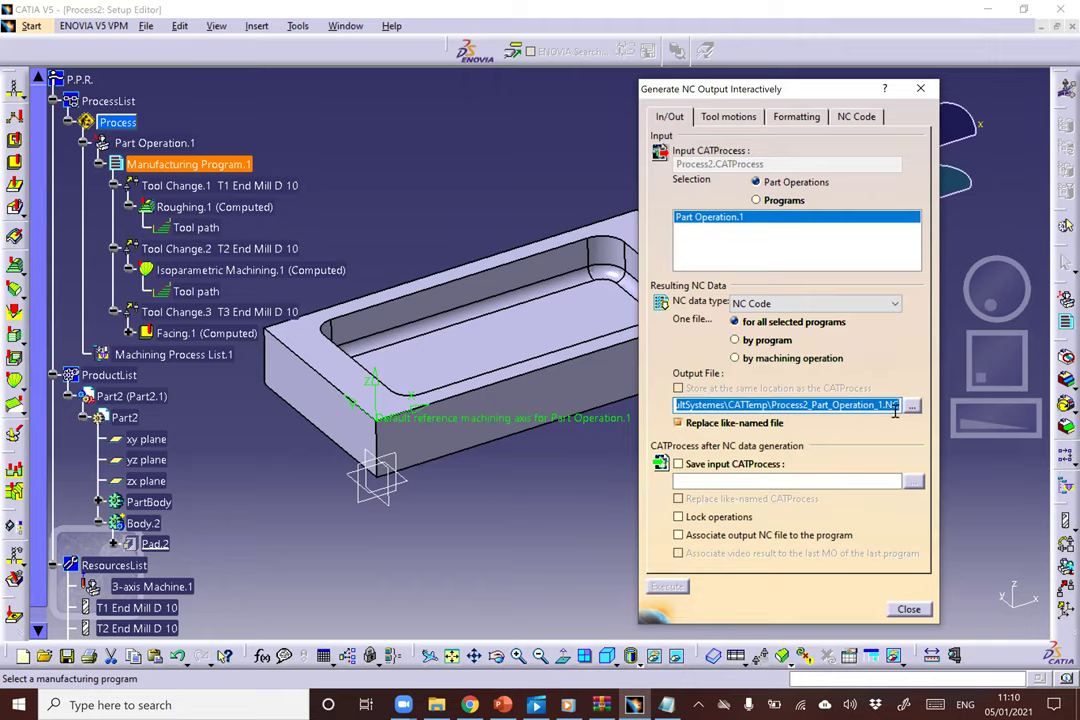
{"action": "left_click", "coordinate": [831, 405]}
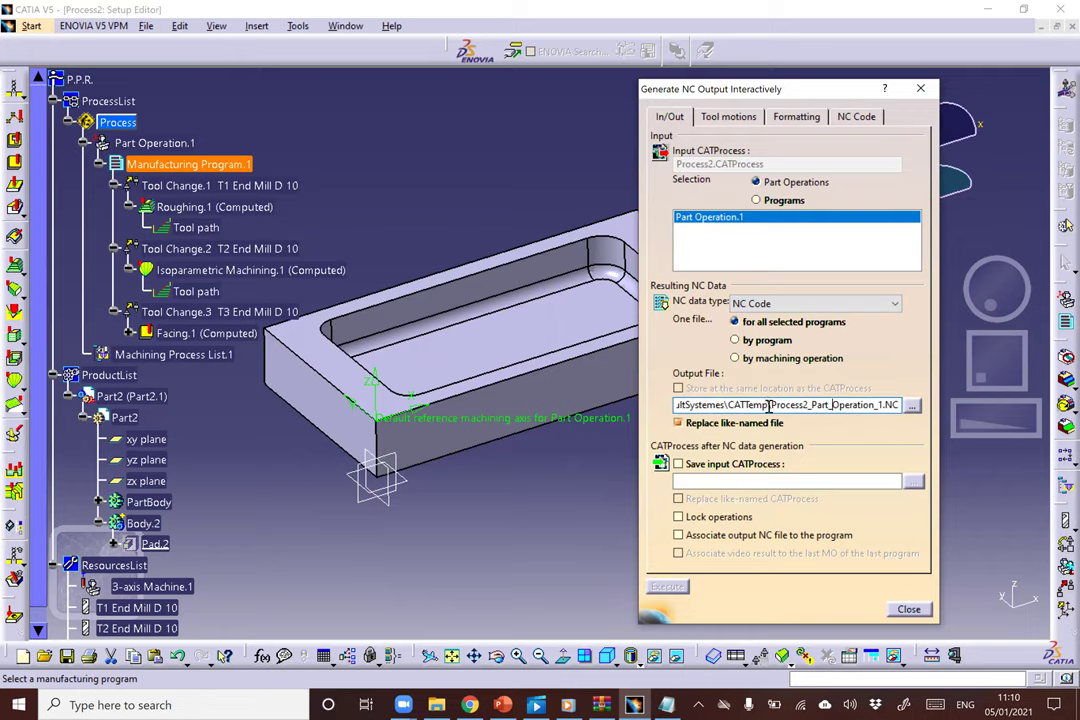
{"action": "left_click_drag", "start_coordinate": [768, 405], "coordinate": [668, 405]}
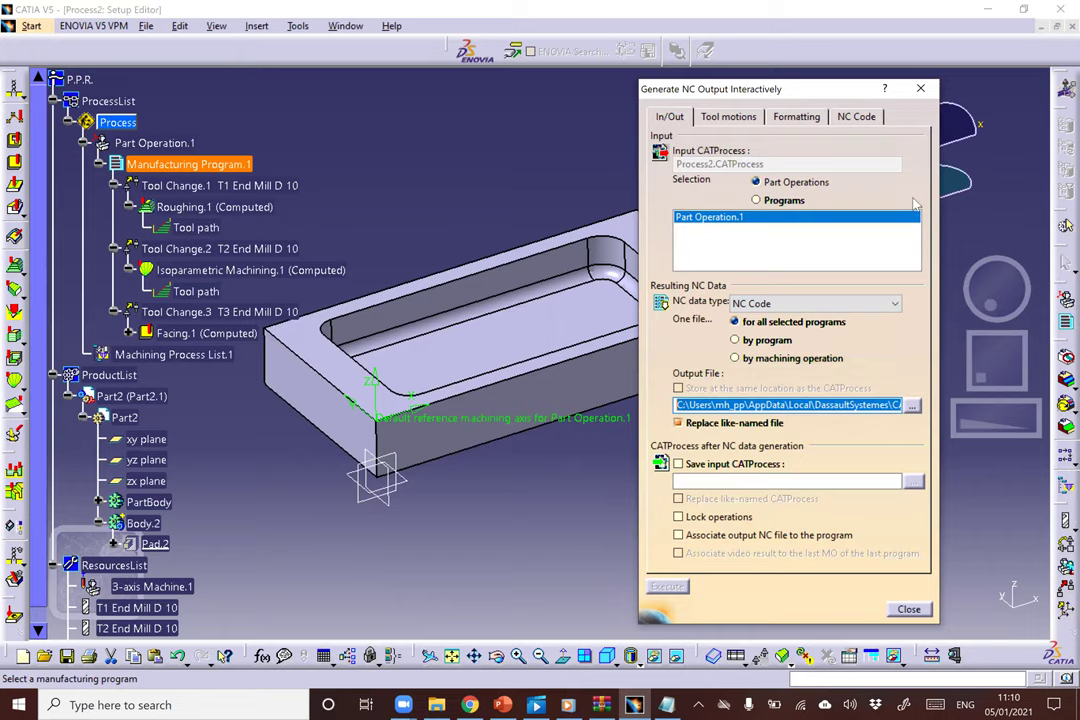
{"action": "left_click", "coordinate": [738, 117]}
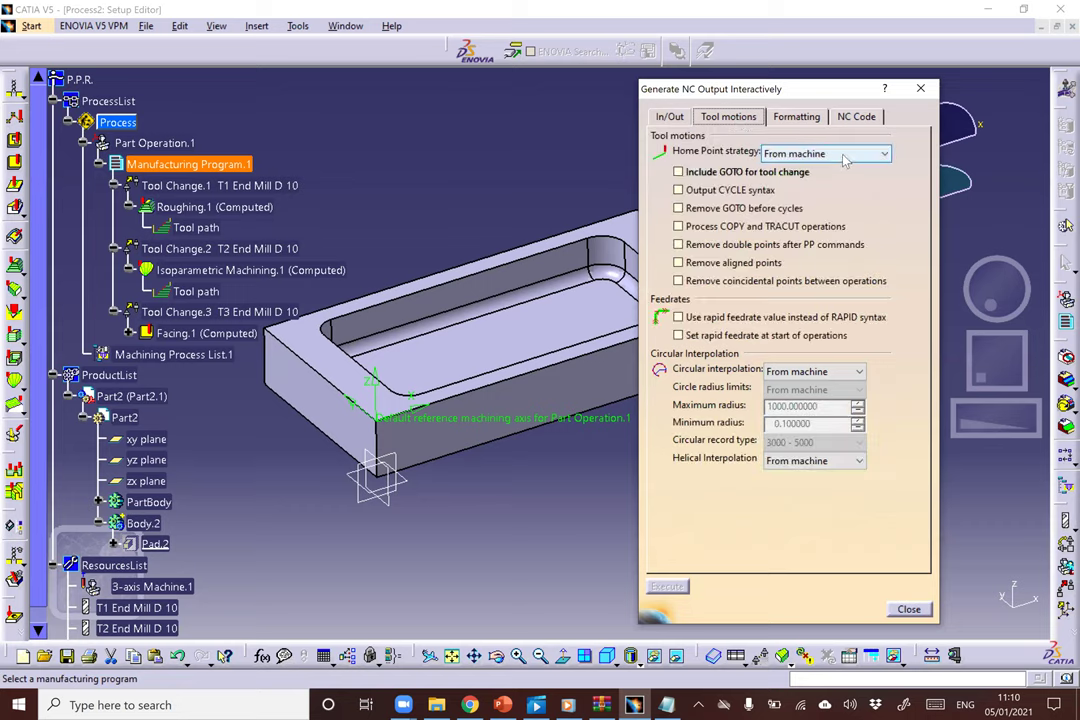
{"action": "left_click", "coordinate": [845, 156]}
{"action": "left_click", "coordinate": [880, 153]}
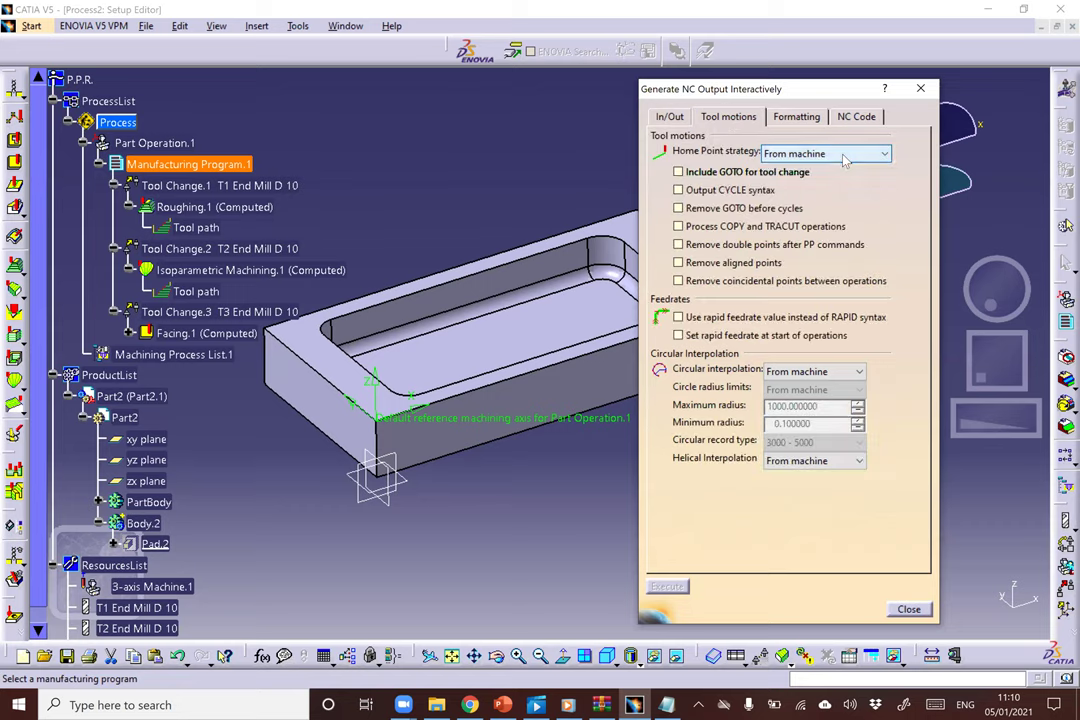
{"action": "left_click", "coordinate": [807, 118]}
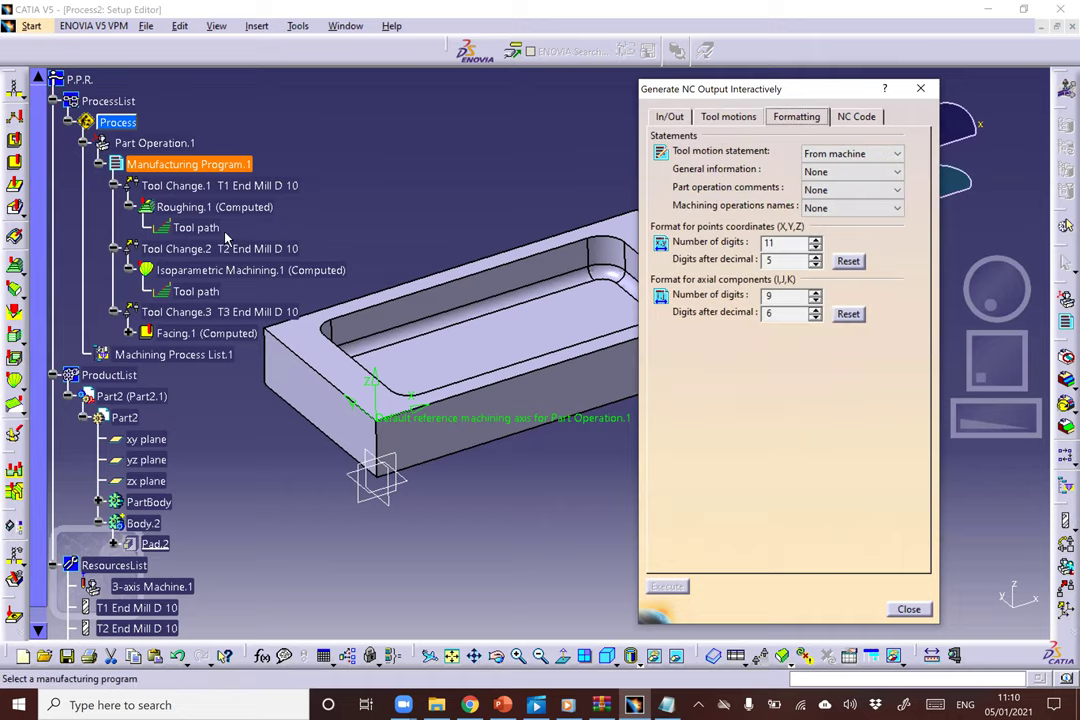
Select the SINUMERIK_840D_3X.pp post-processor, execute the NC output generation again, and dismiss the completion report.
{"action": "left_click", "coordinate": [848, 118]}
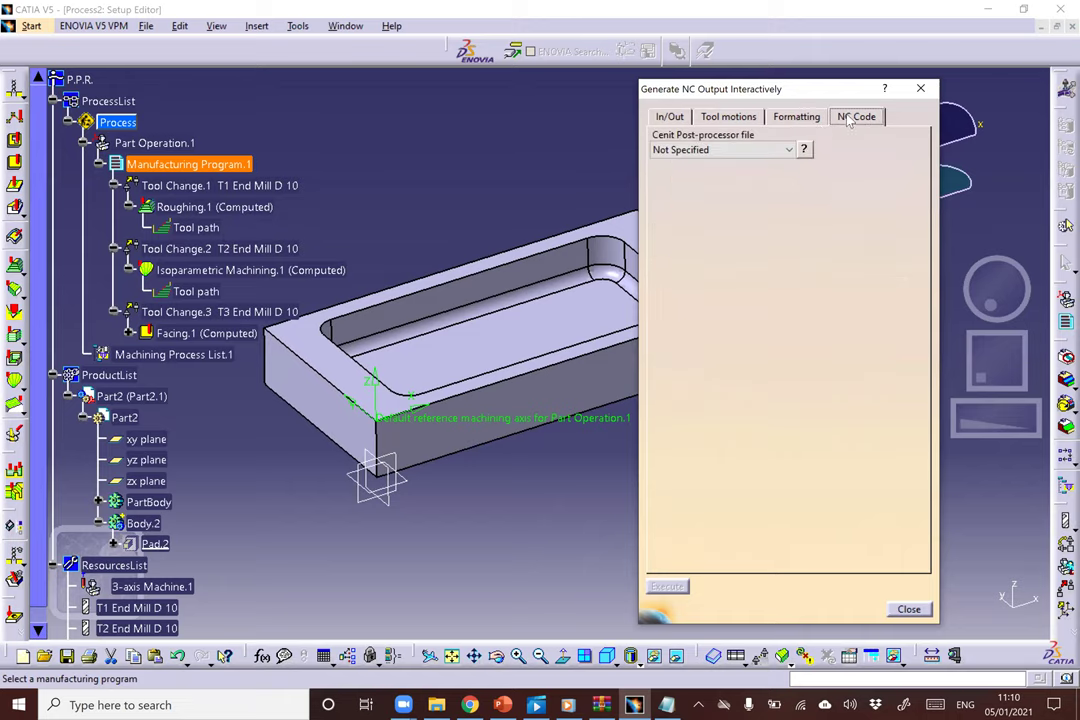
{"action": "left_click", "coordinate": [746, 149]}
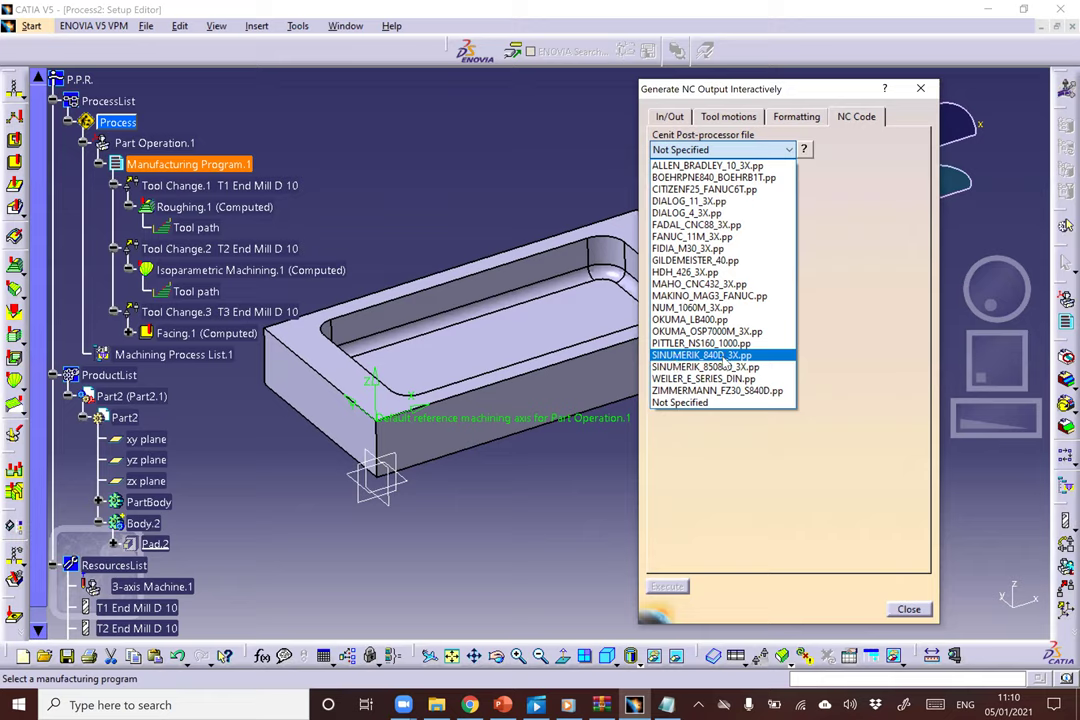
{"action": "left_click", "coordinate": [724, 357]}
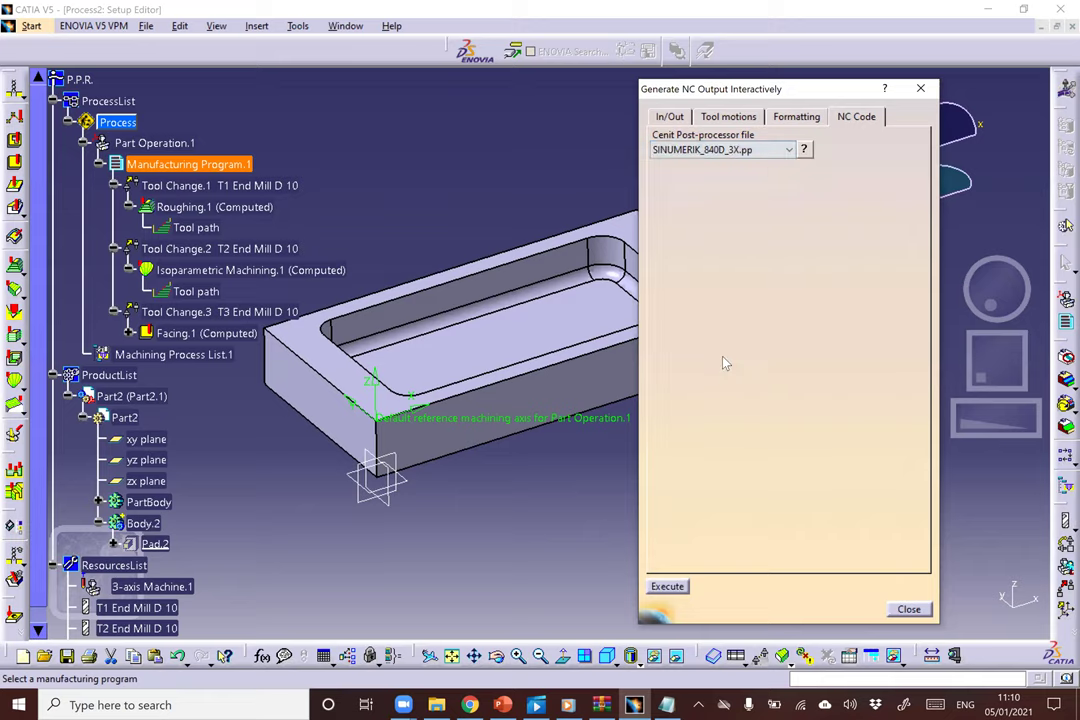
{"action": "left_click", "coordinate": [670, 587]}
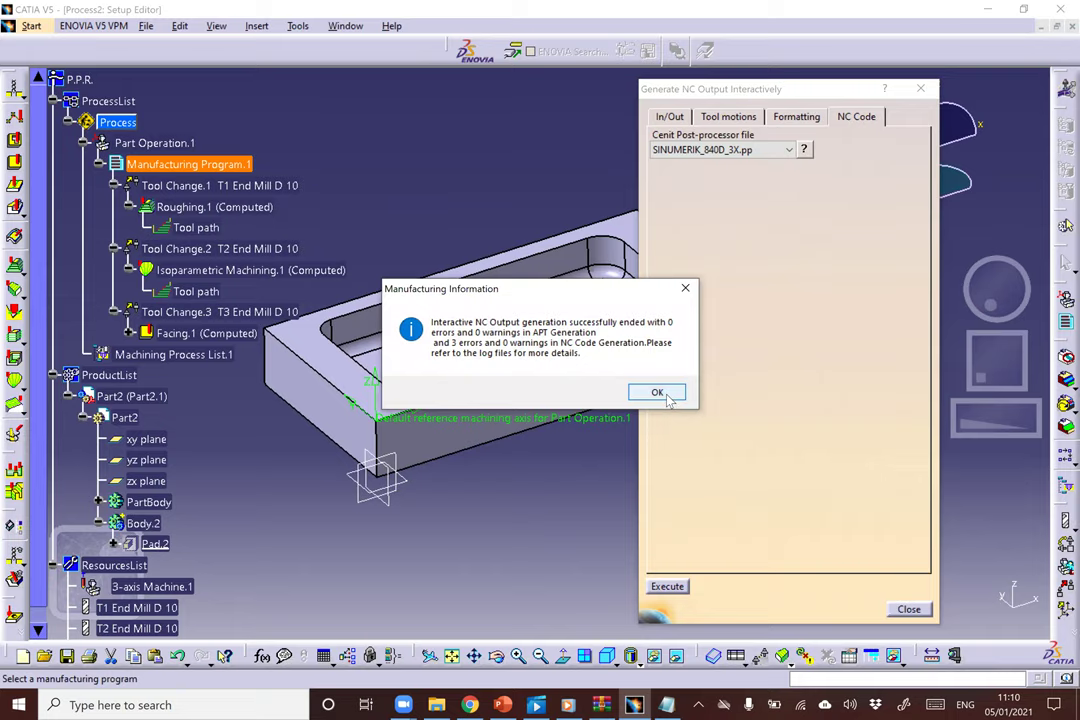
{"action": "left_click", "coordinate": [658, 392]}
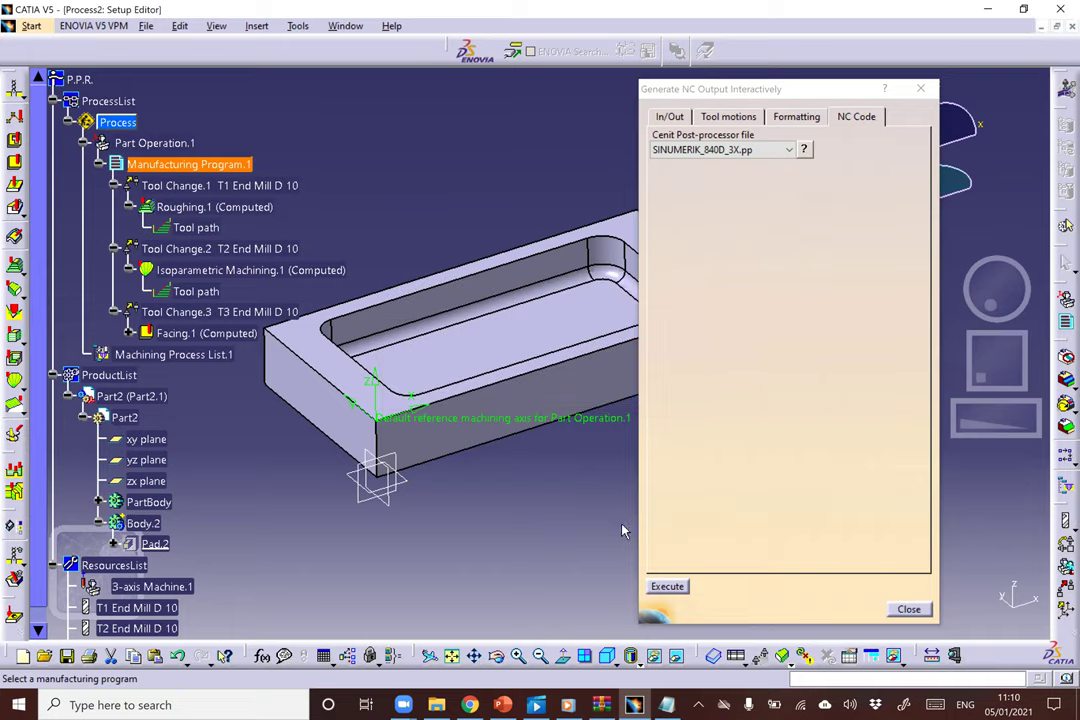
Switch to File Explorer and open the regenerated Process2_Part_Operation_1 NC file from the CATTemp folder in Notepad.
{"action": "left_click", "coordinate": [437, 704]}
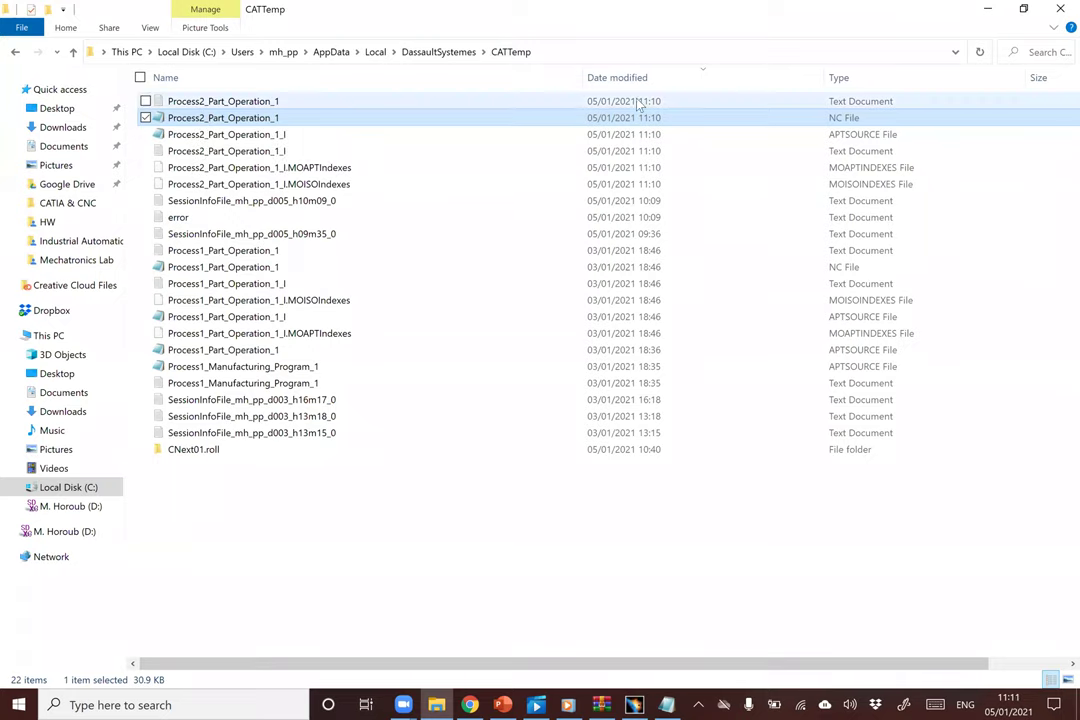
{"action": "double_click", "coordinate": [209, 105]}
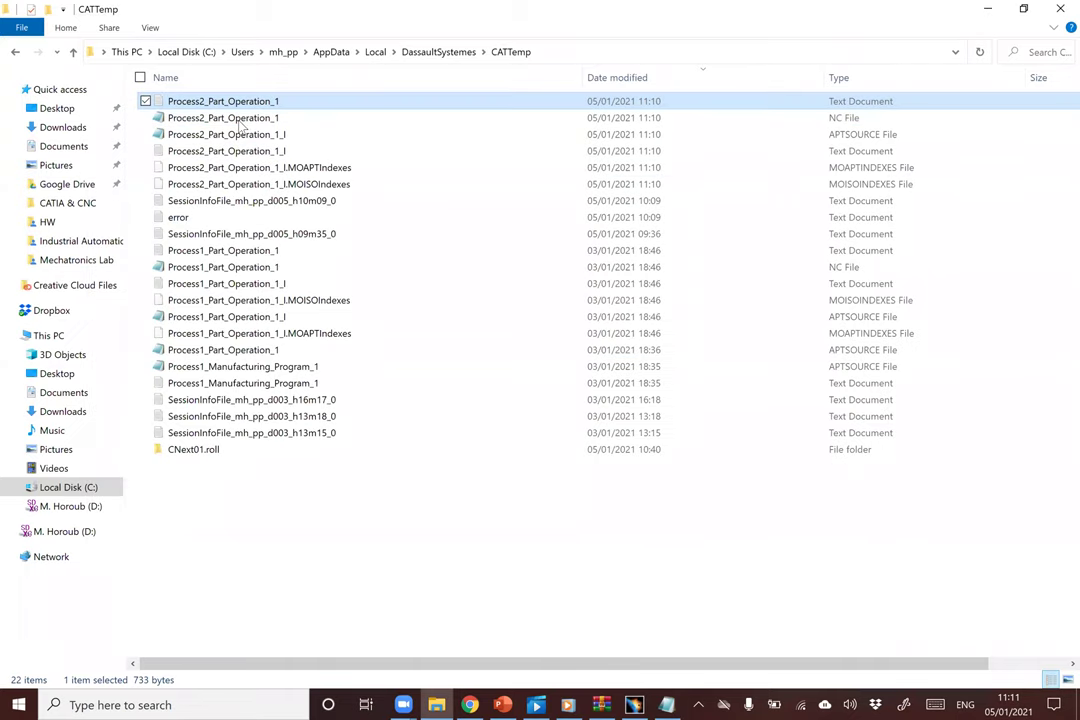
{"action": "right_click", "coordinate": [205, 119]}
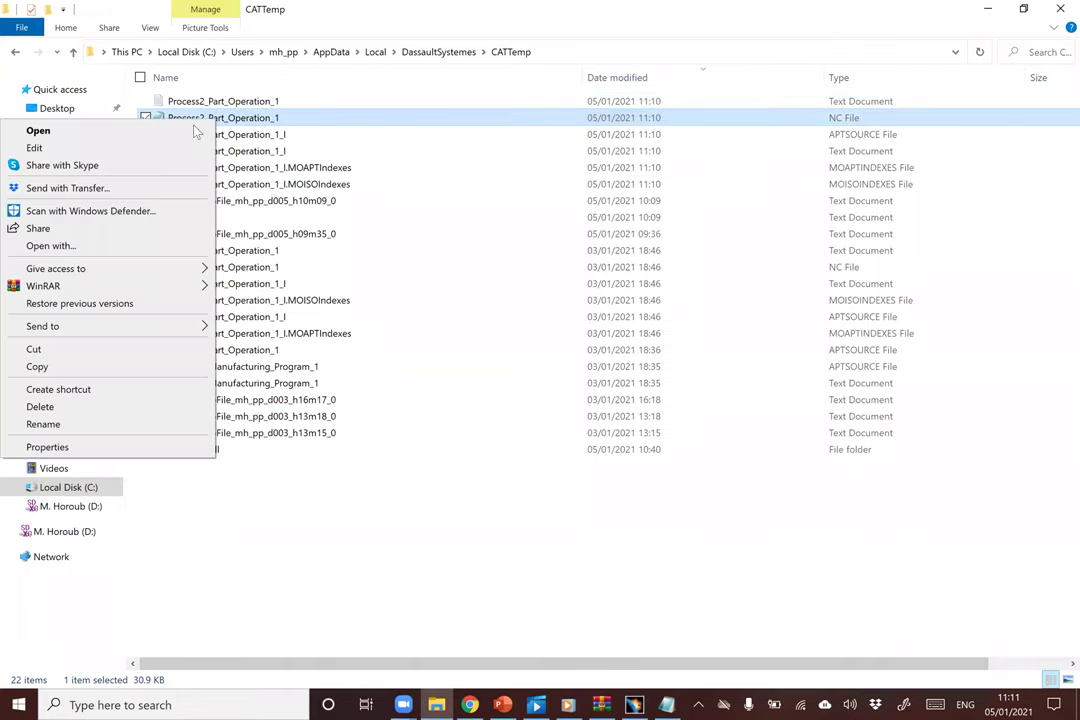
{"action": "left_click", "coordinate": [205, 117]}
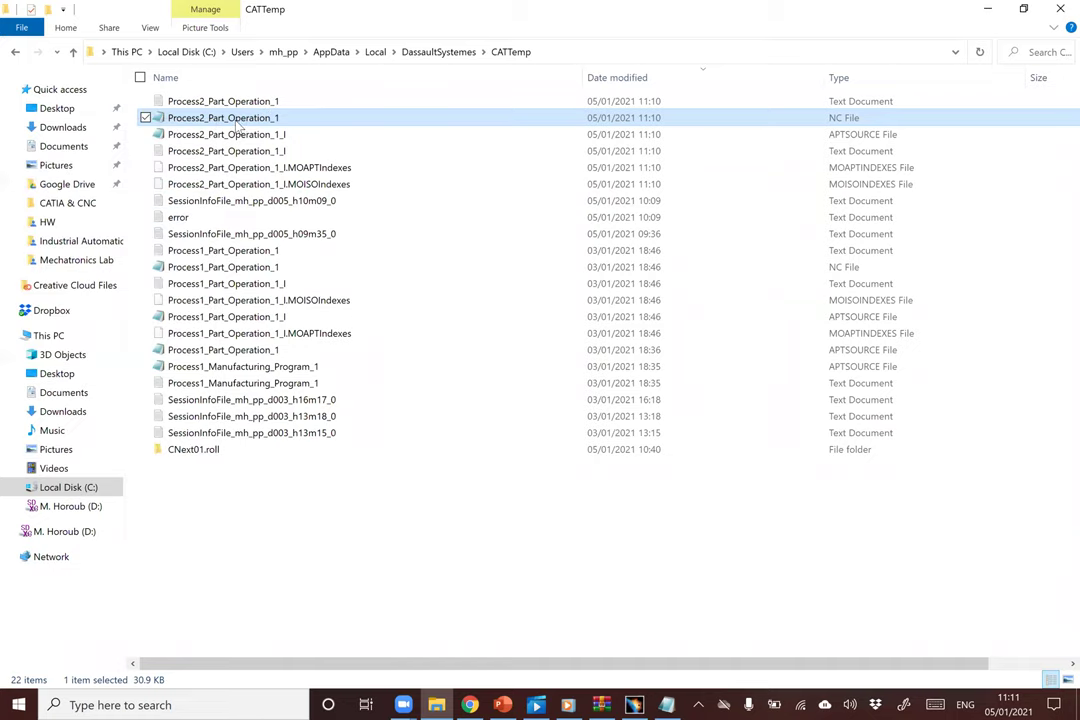
{"action": "left_click", "coordinate": [205, 117]}
{"action": "left_click", "coordinate": [208, 118]}
{"action": "left_click", "coordinate": [405, 168]}
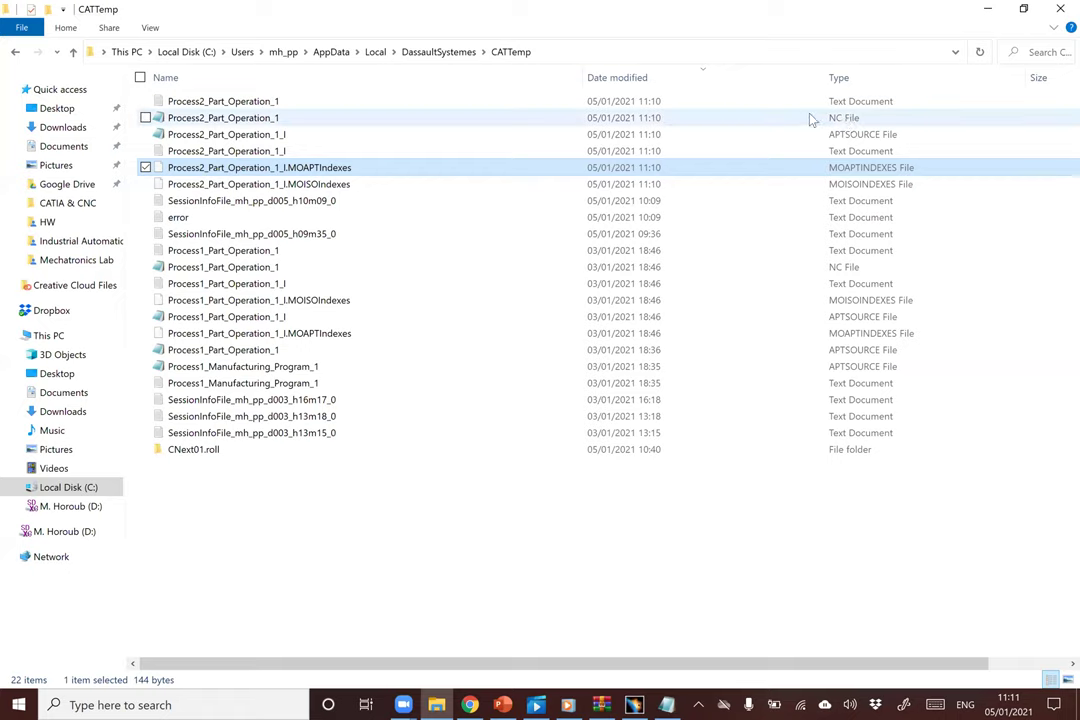
{"action": "double_click", "coordinate": [243, 117]}
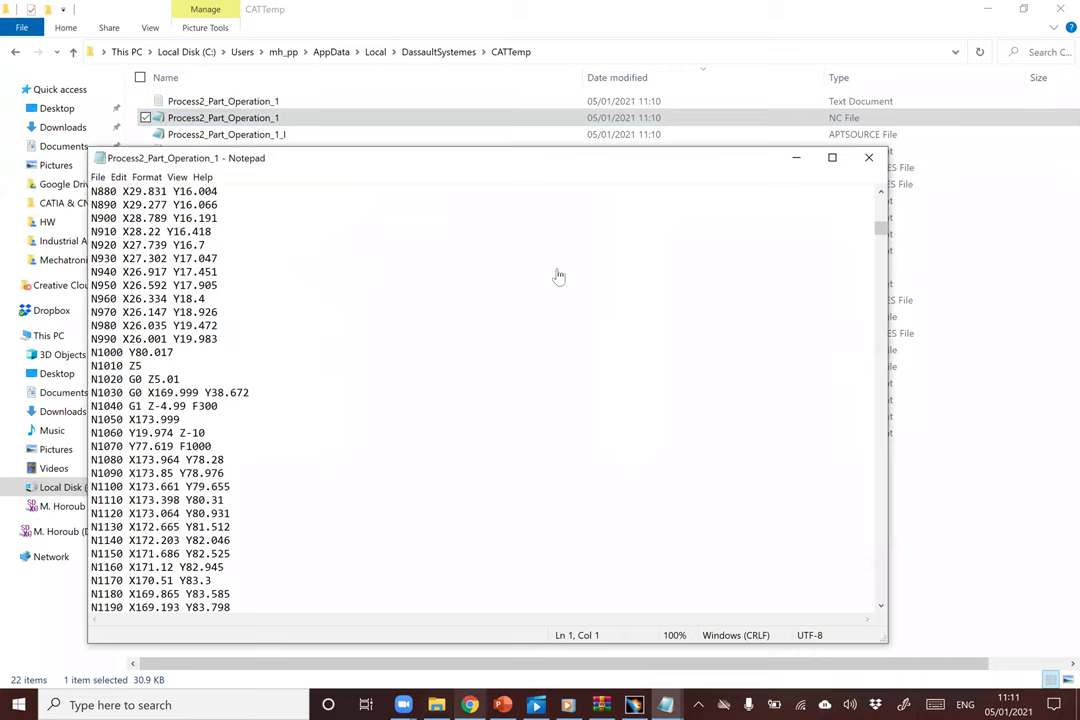
Switch to YouTube, extend the search to "cnc catia gcode", and browse the listed G-code tutorials.
{"action": "key", "text": "alt+Tab"}
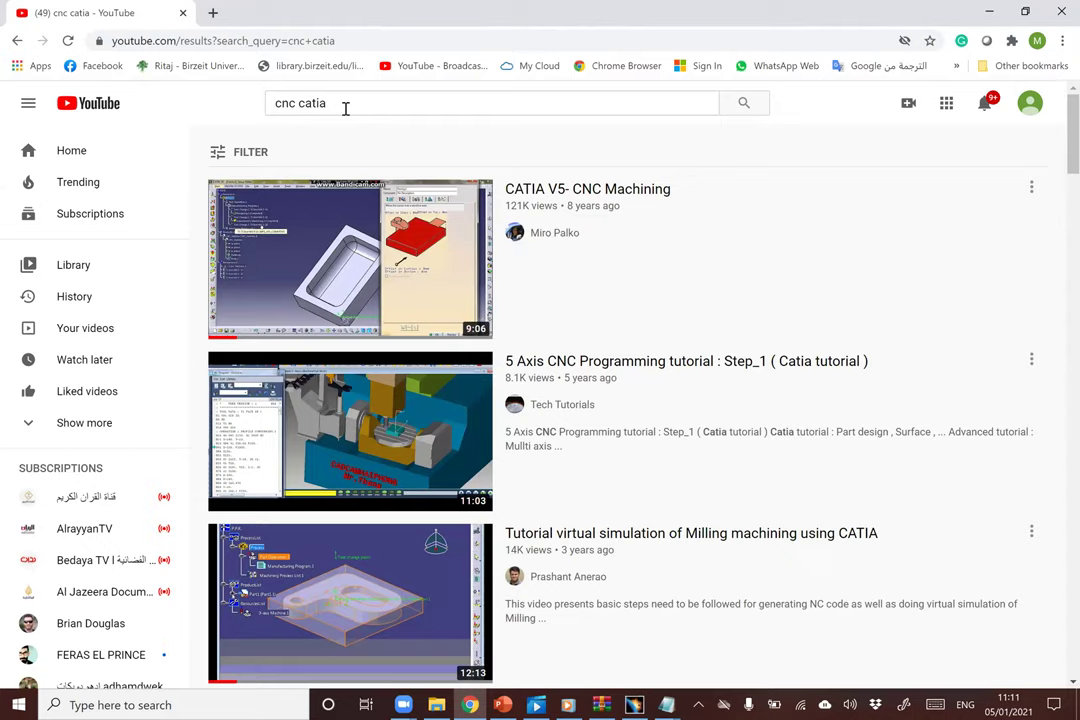
{"action": "left_click", "coordinate": [350, 104]}
{"action": "type", "text": "gcode"}
{"action": "key", "text": "Return"}
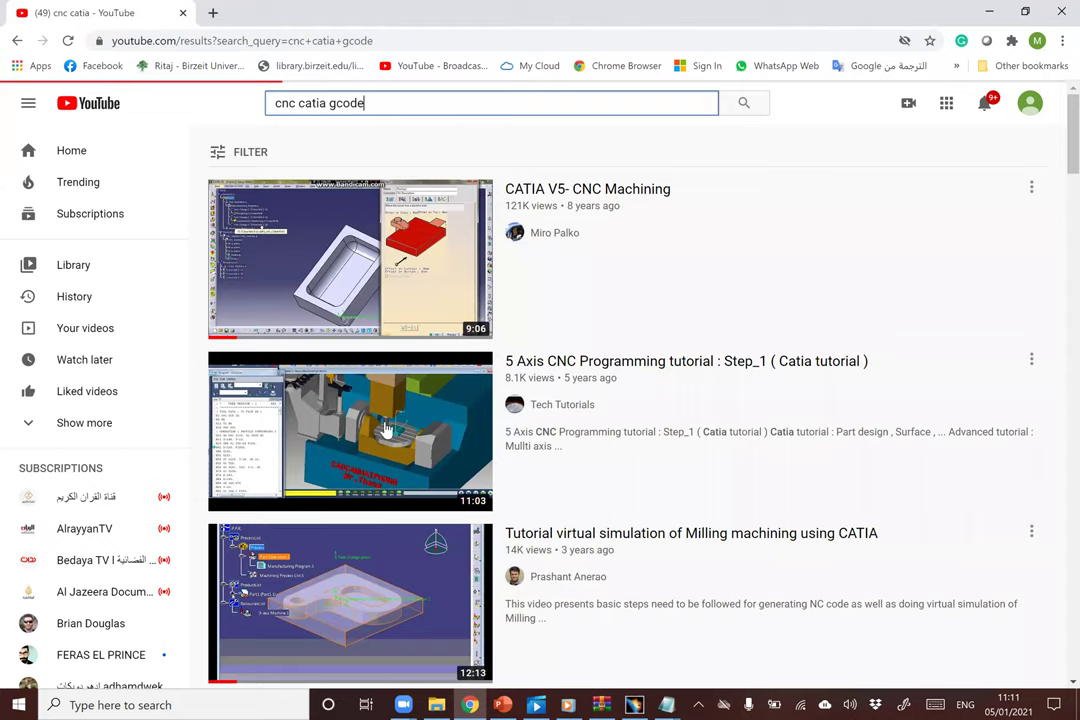
{"action": "scroll", "coordinate": [360, 465], "scroll_direction": "down", "scroll_amount": 2}
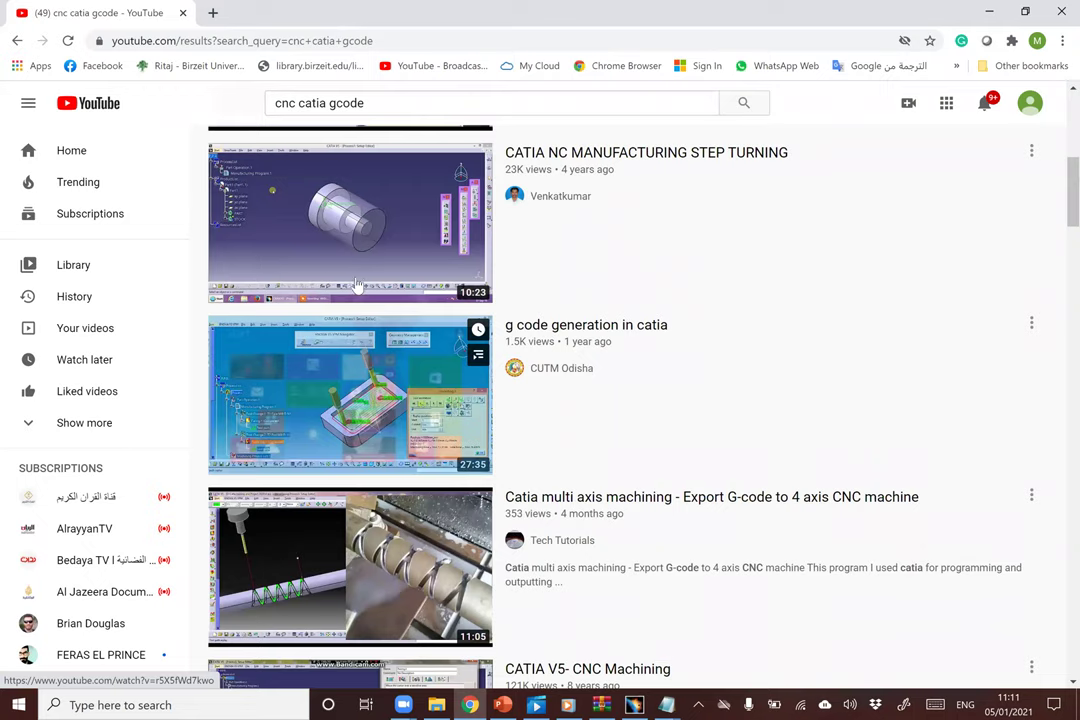
{"action": "scroll", "coordinate": [680, 318], "scroll_direction": "down", "scroll_amount": 5}
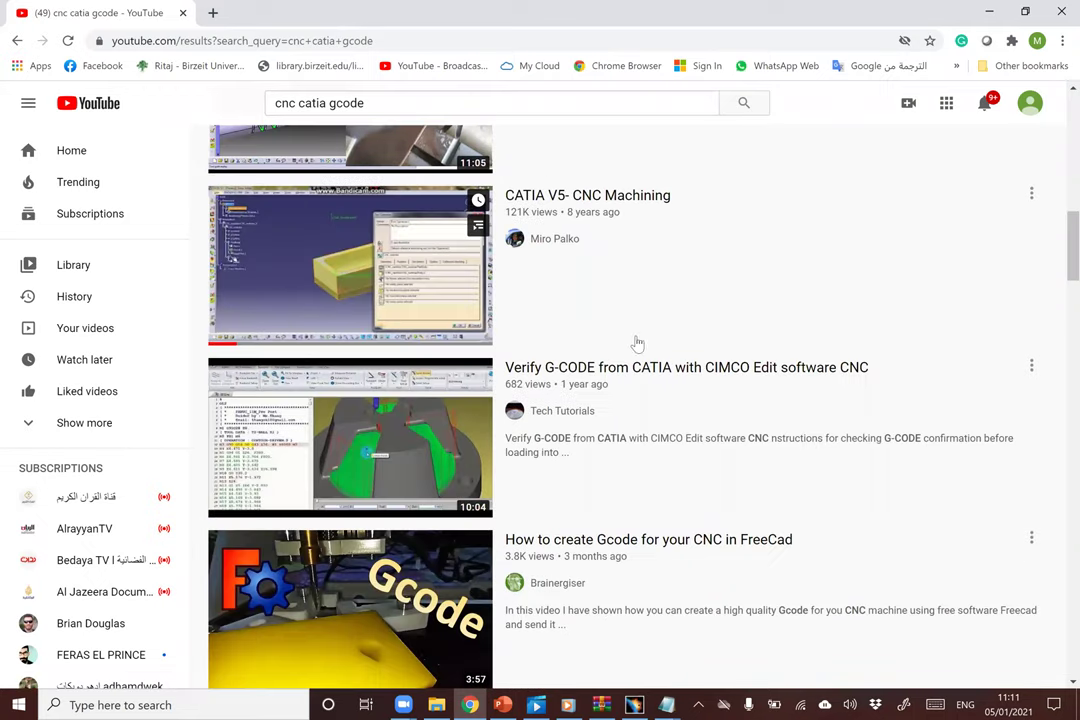
{"action": "scroll", "coordinate": [285, 385], "scroll_direction": "down", "scroll_amount": 4}
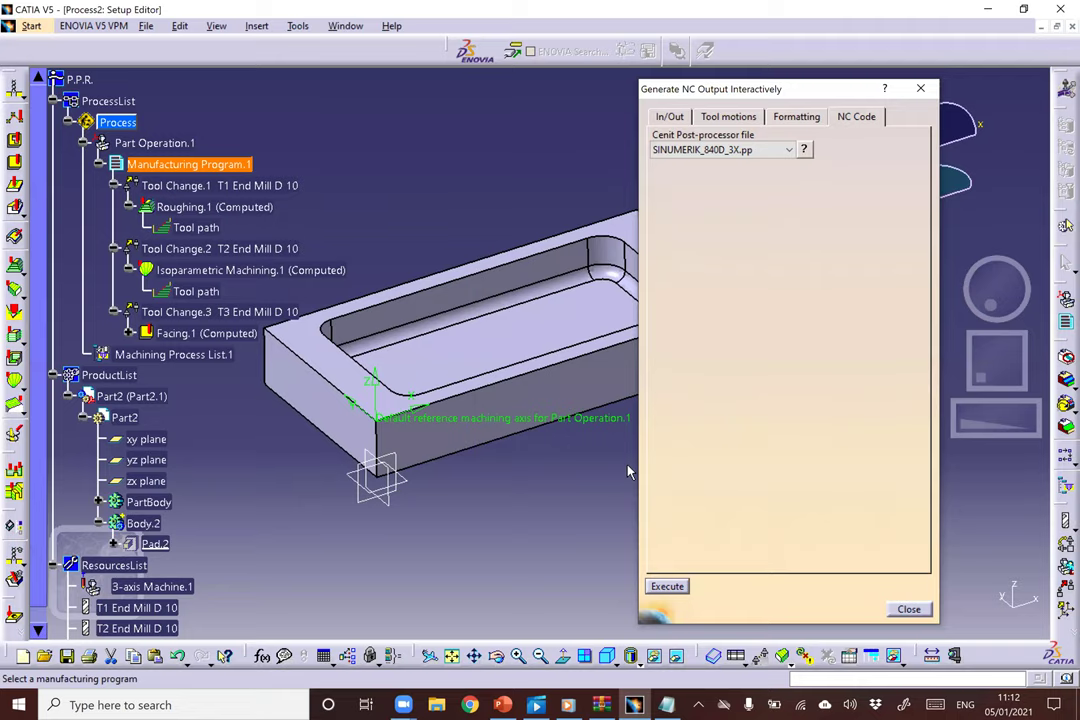
Close the interactive NC output dialog and switch to Chrome to load the YouTube home page.
{"action": "key", "text": "Escape"}
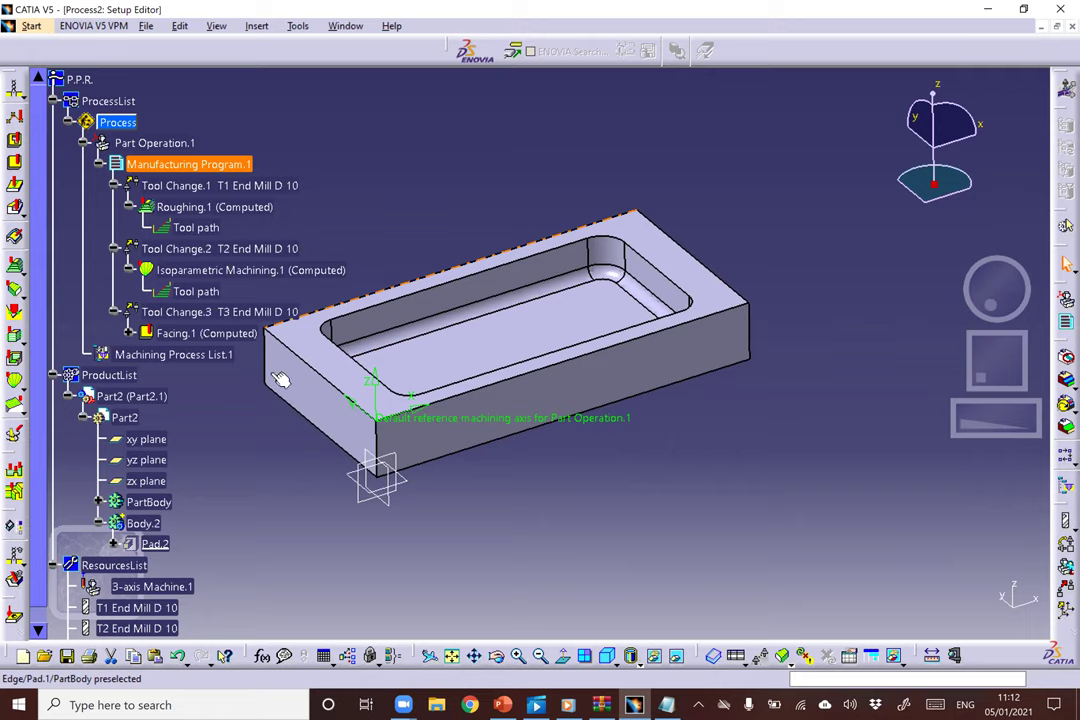
{"action": "left_click", "coordinate": [535, 418]}
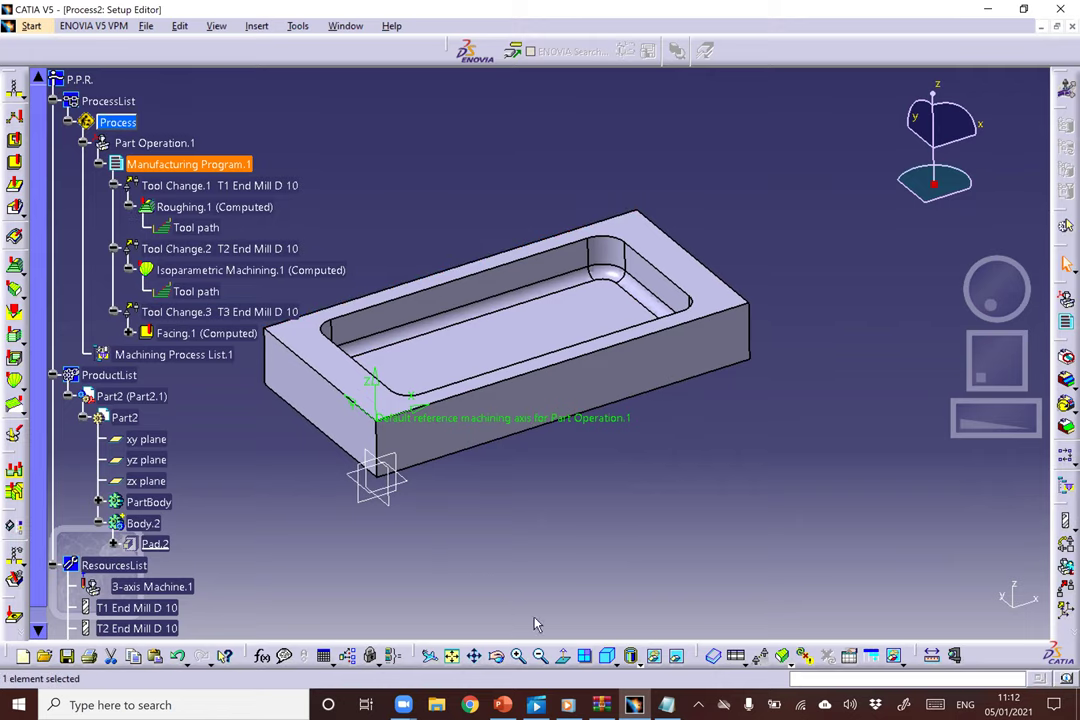
{"action": "left_click", "coordinate": [469, 705]}
{"action": "left_click", "coordinate": [455, 62]}
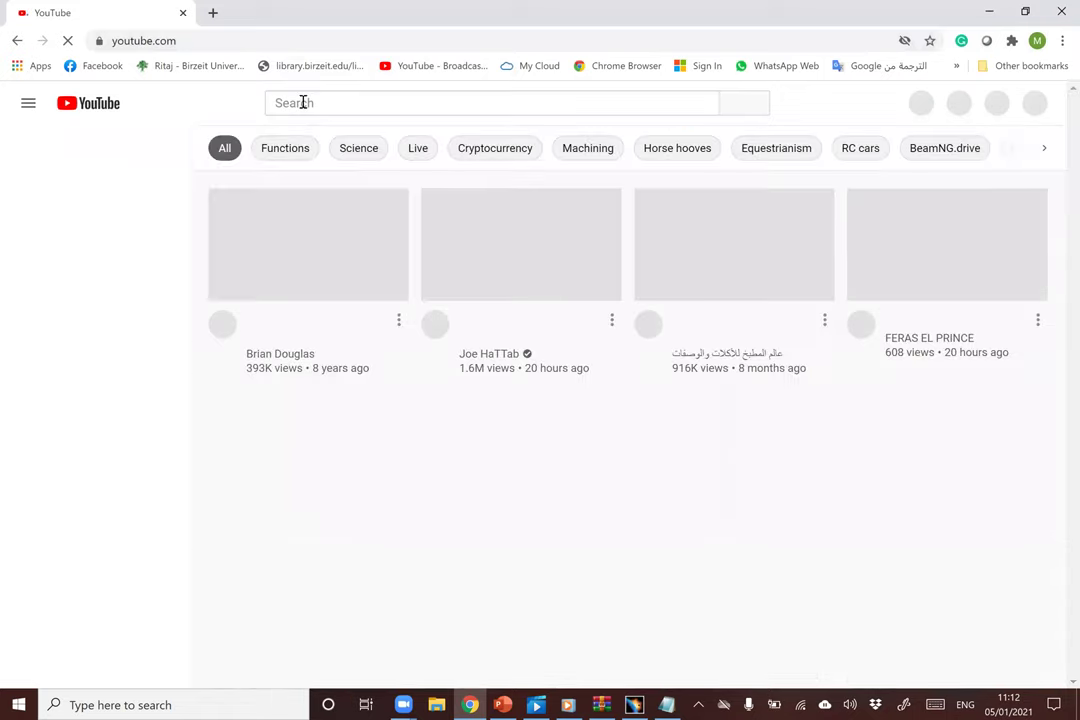
Search YouTube for "import file from solidwork to catia".
{"action": "left_click", "coordinate": [303, 103]}
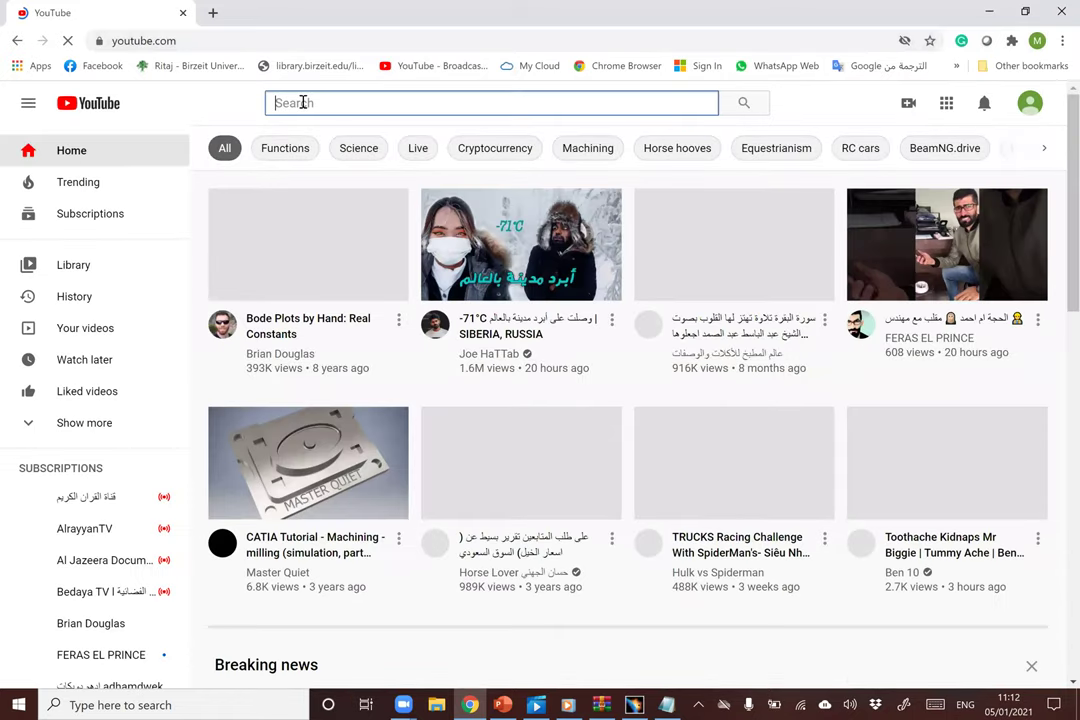
{"action": "type", "text": "import"}
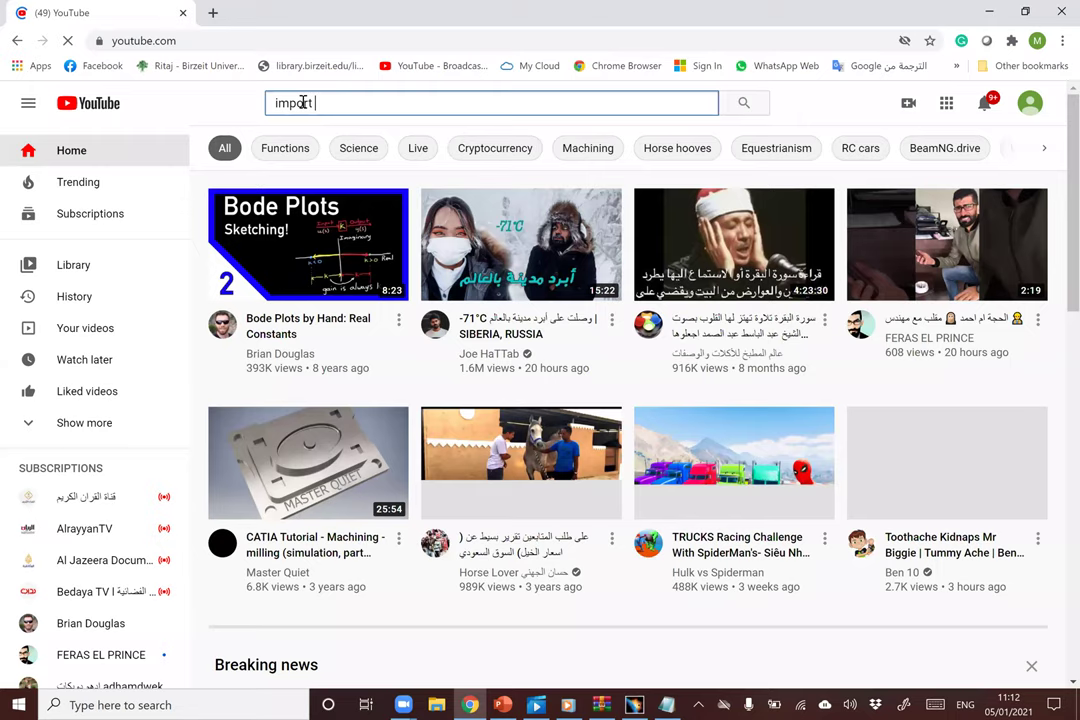
{"action": "type", "text": "file from solidwork "}
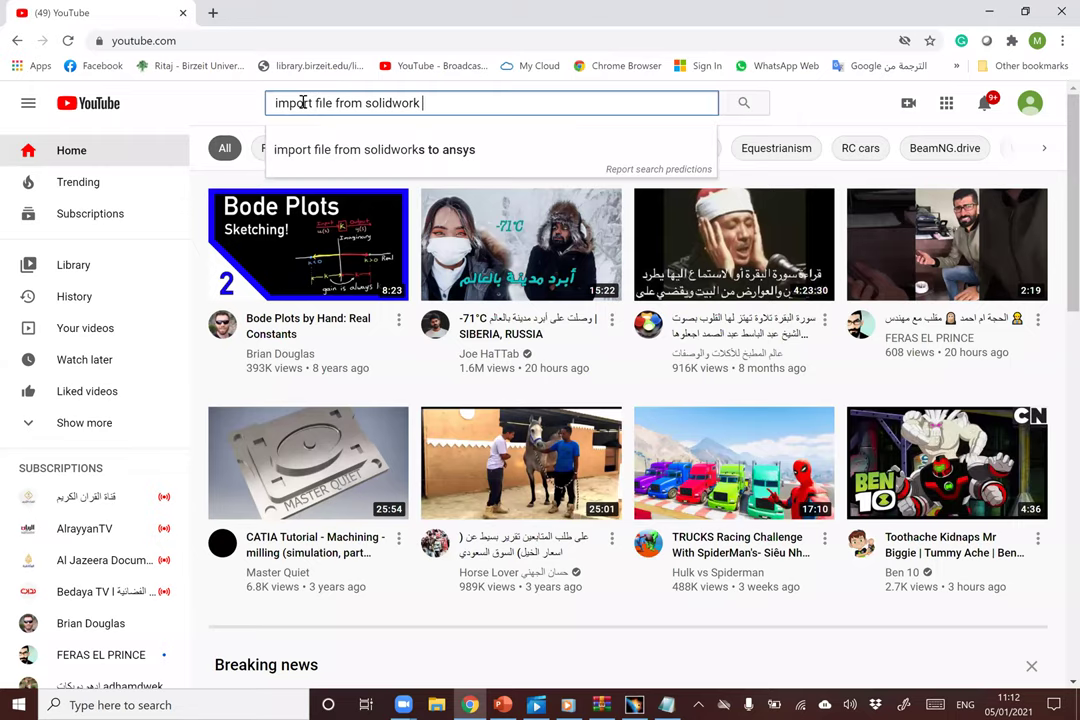
{"action": "type", "text": "to catia"}
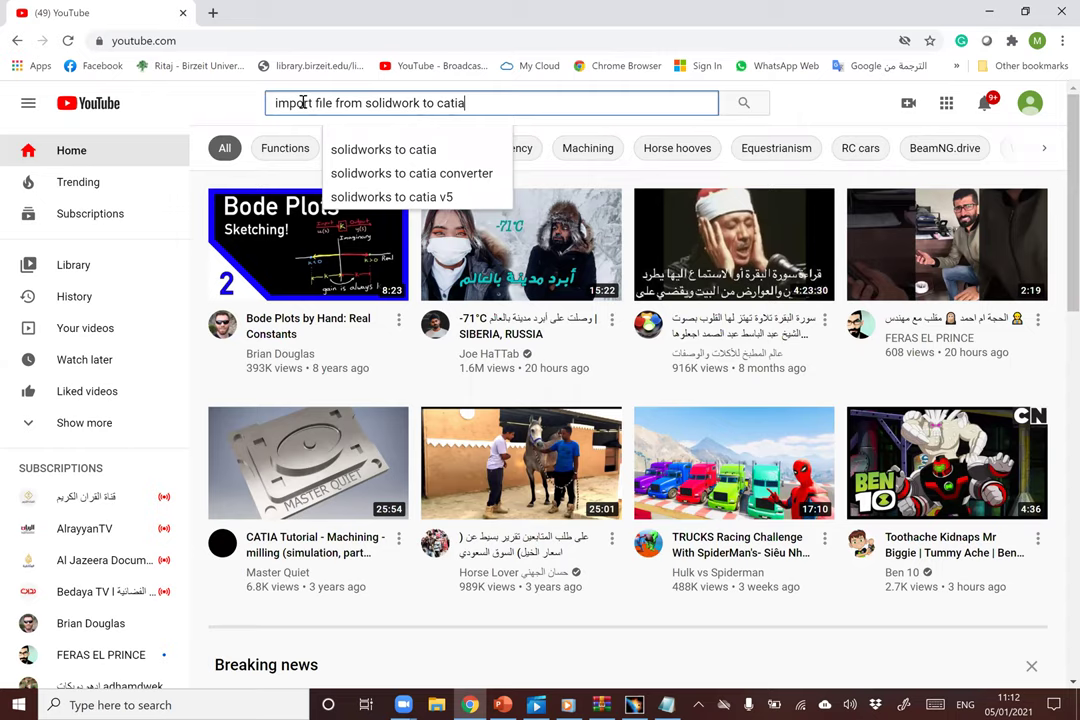
{"action": "key", "text": "Return"}
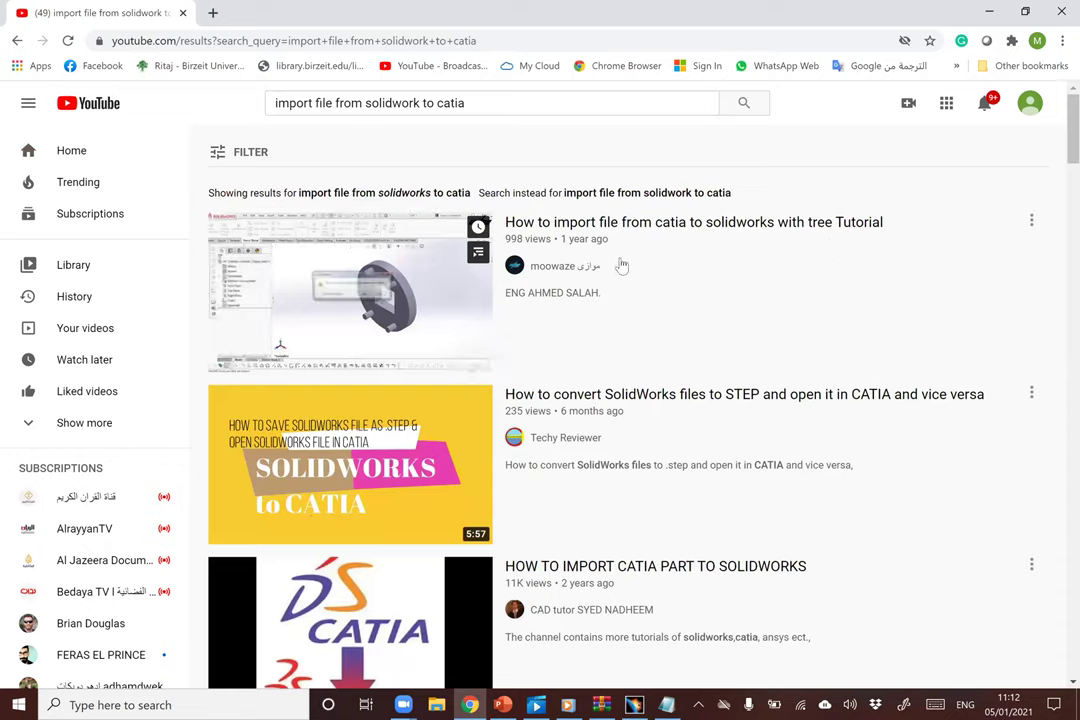
Open the video "How to import file from catia to solidworks with tree Tutorial", copy its web address and pause playback.
{"action": "mouse_move", "coordinate": [397, 290]}
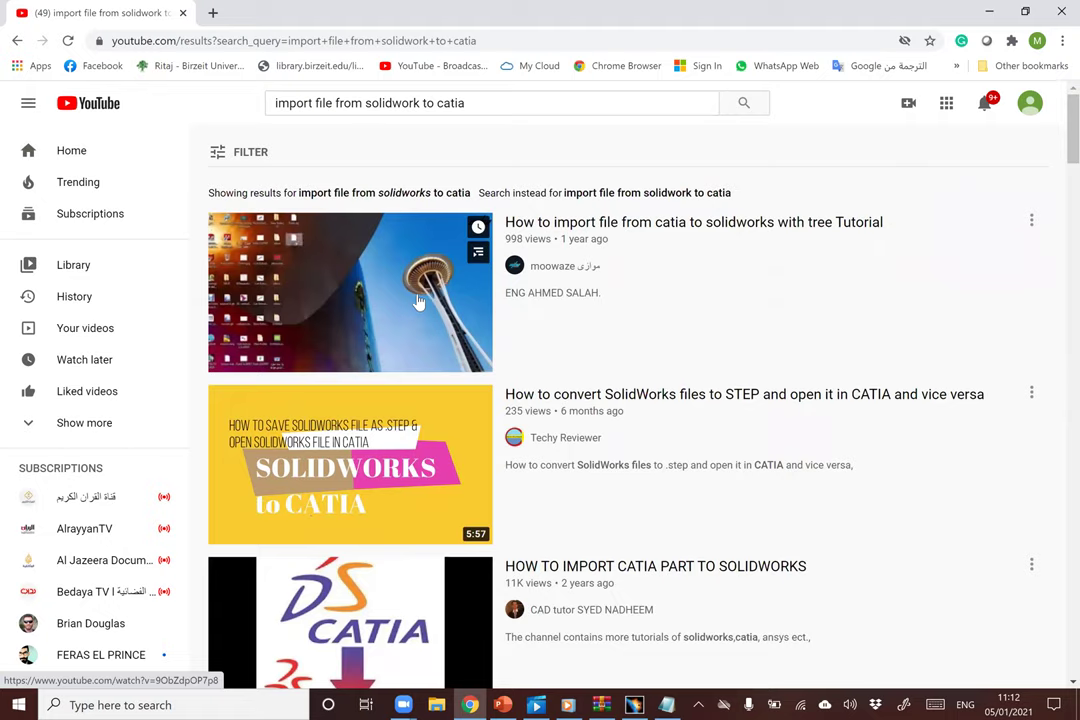
{"action": "left_click", "coordinate": [420, 300]}
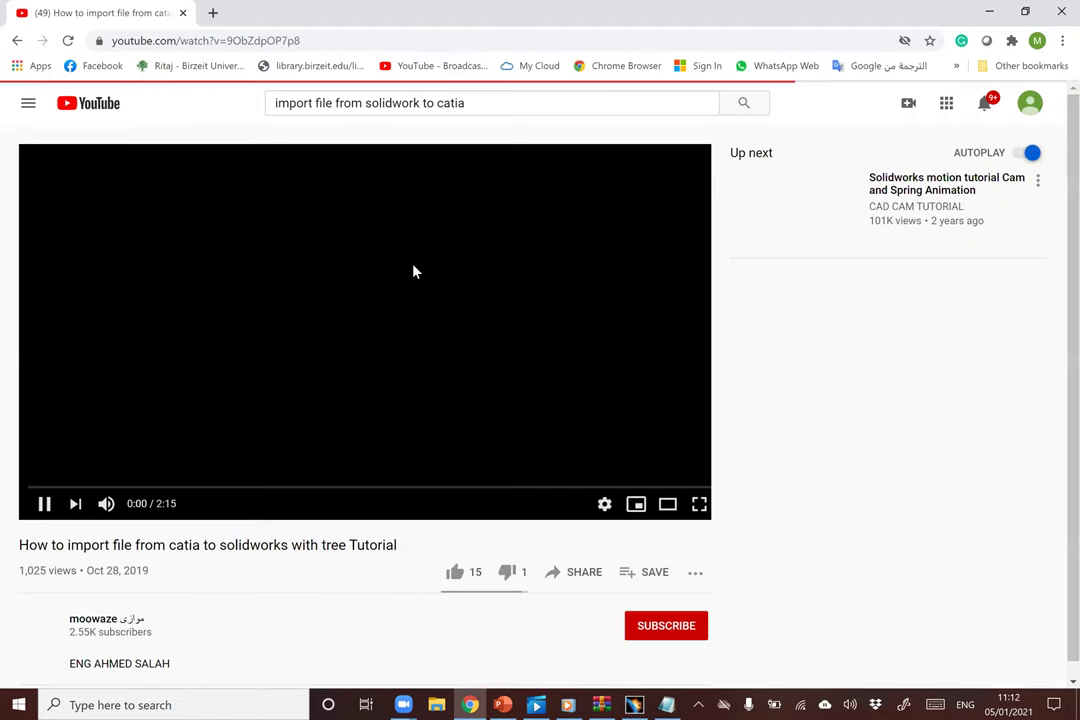
{"action": "left_click", "coordinate": [236, 42]}
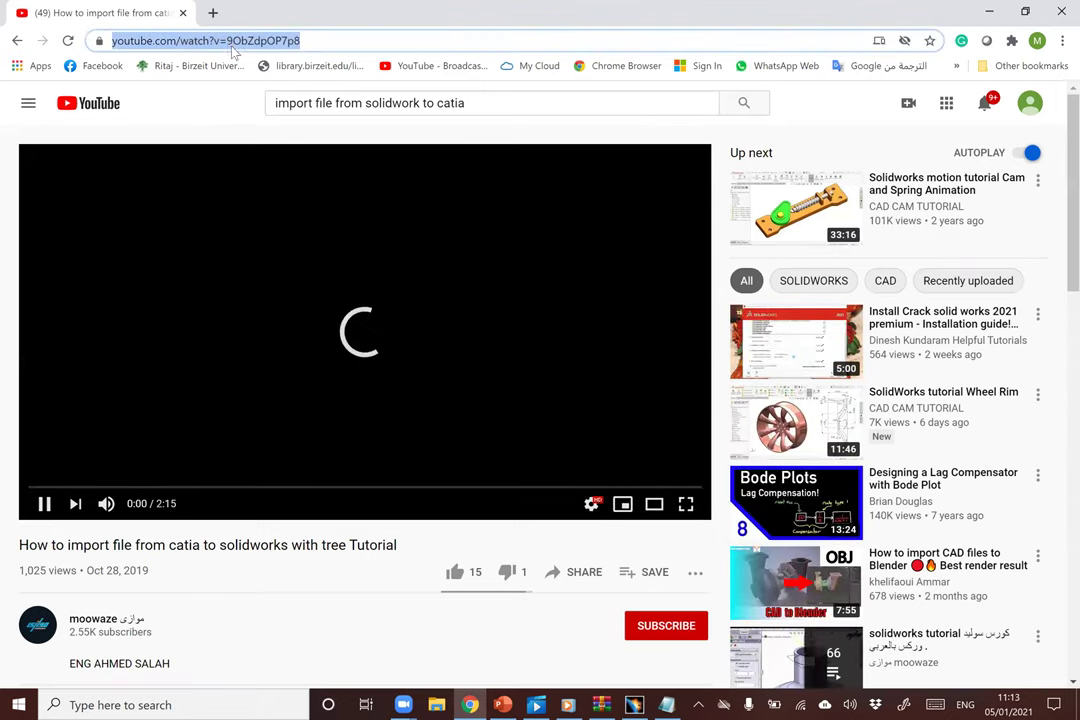
{"action": "right_click", "coordinate": [232, 46]}
{"action": "left_click", "coordinate": [266, 151]}
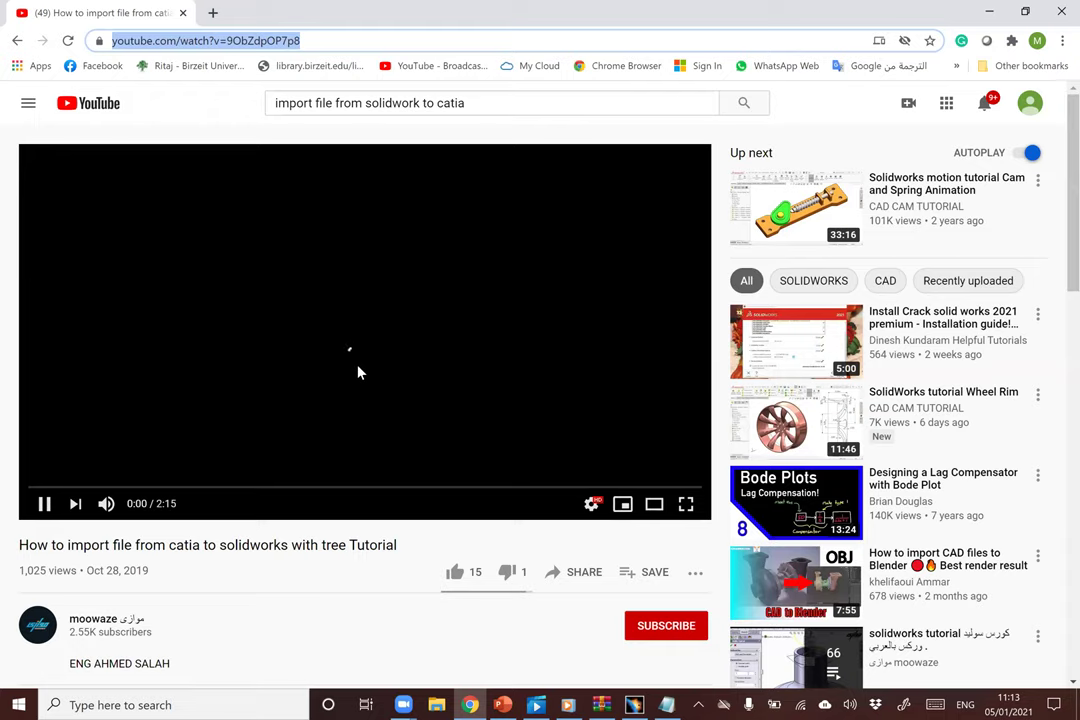
{"action": "left_click", "coordinate": [408, 355]}
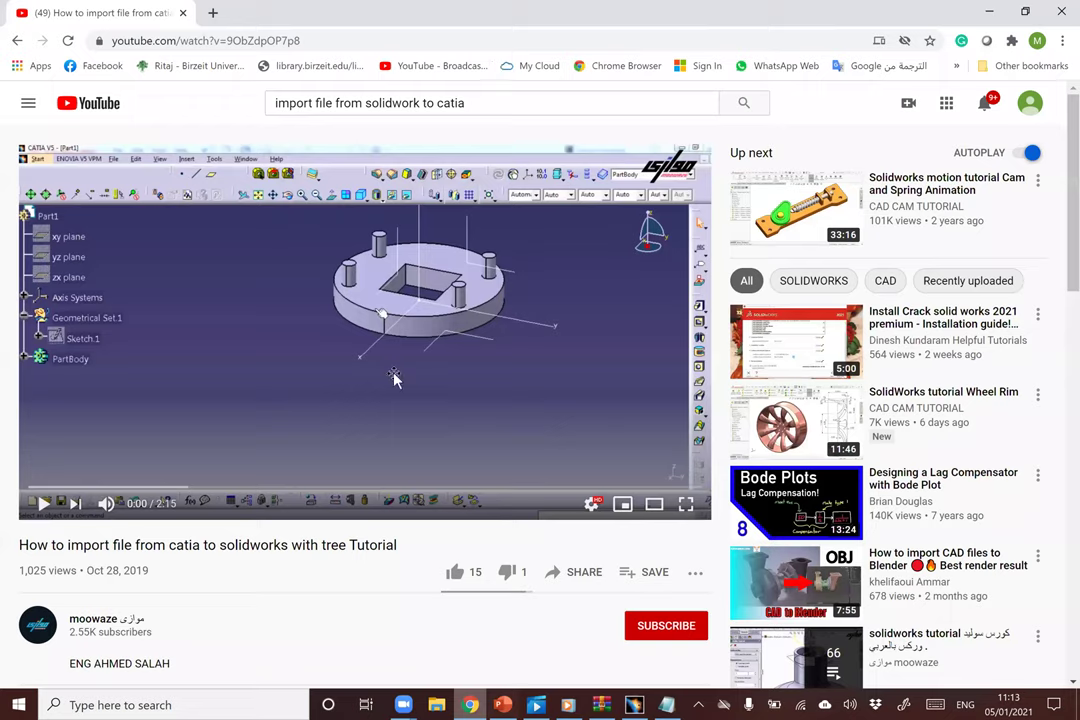
Switch to PowerPoint, duplicate the Detailed Video slide 111 and remove the embedded video from the copy.
{"action": "key", "text": "alt+Tab"}
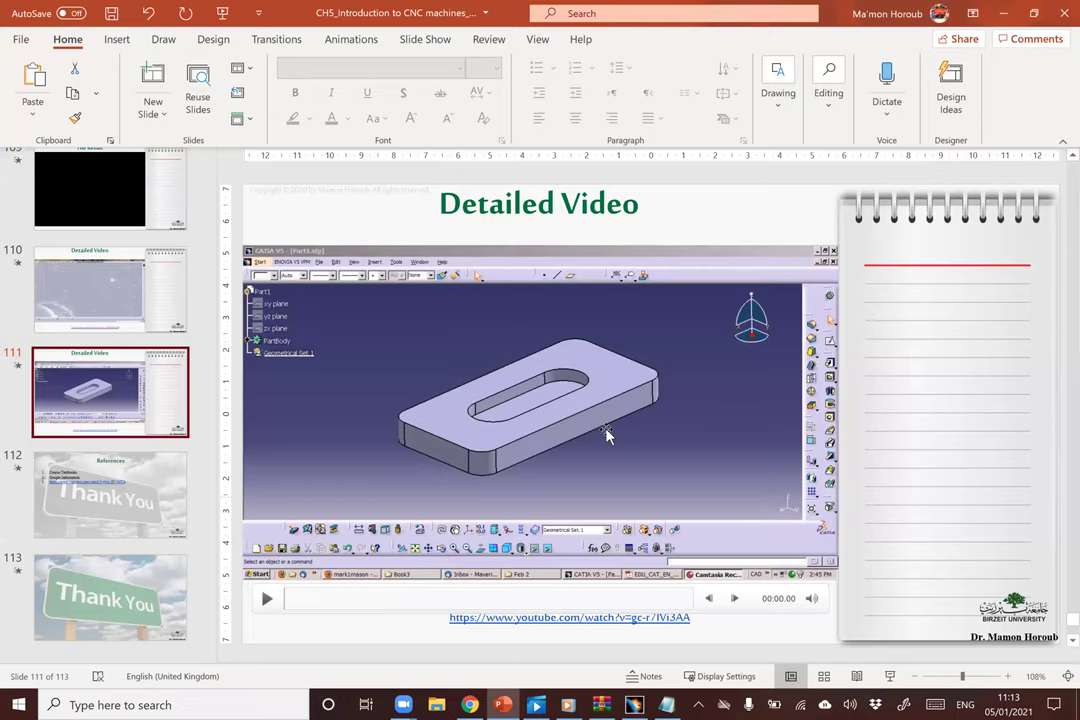
{"action": "key", "text": "ctrl+y"}
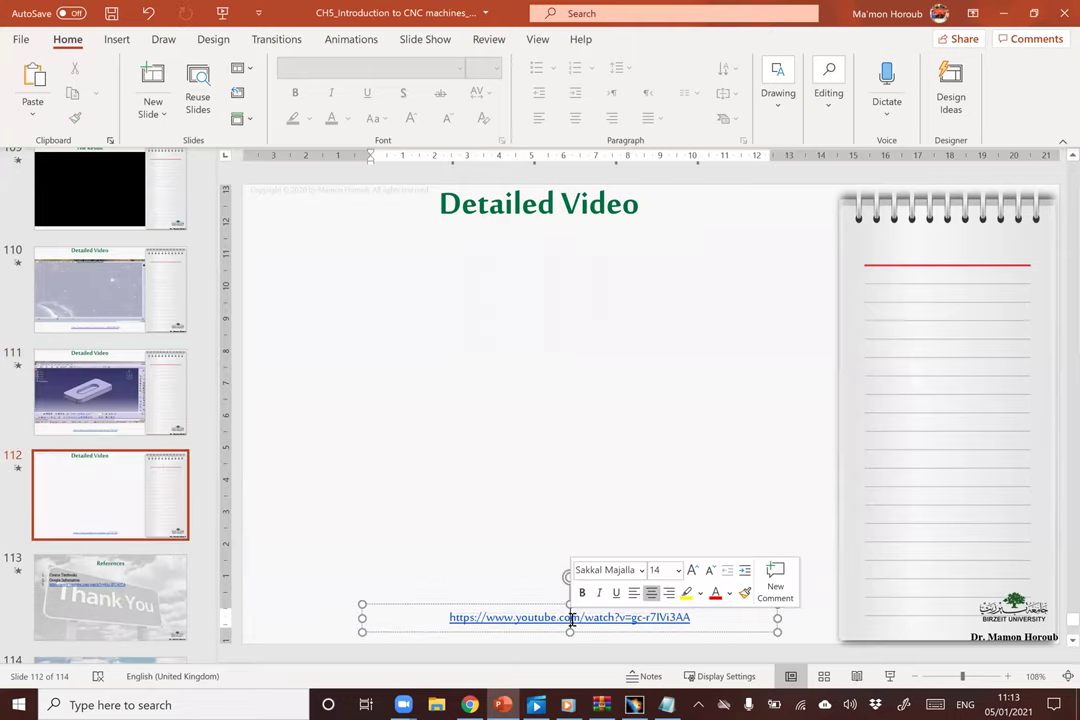
Replace the link on slide 112 with the copied YouTube address and move its text box up toward the middle of the slide.
{"action": "triple_click", "coordinate": [571, 619]}
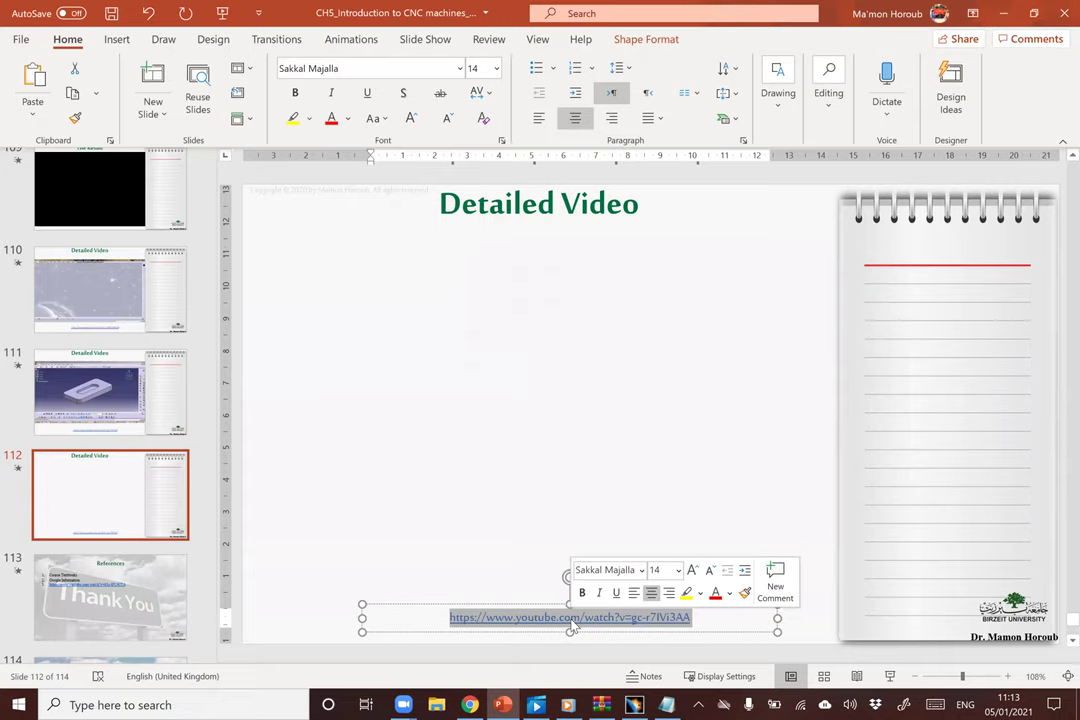
{"action": "right_click", "coordinate": [571, 619]}
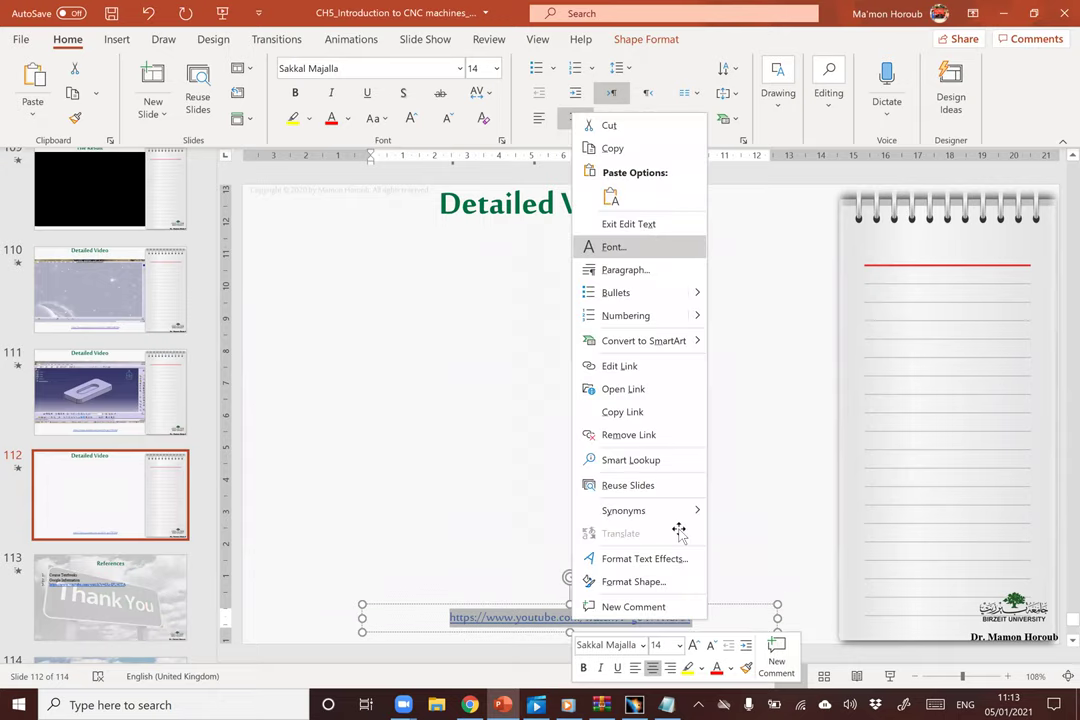
{"action": "key", "text": "Escape"}
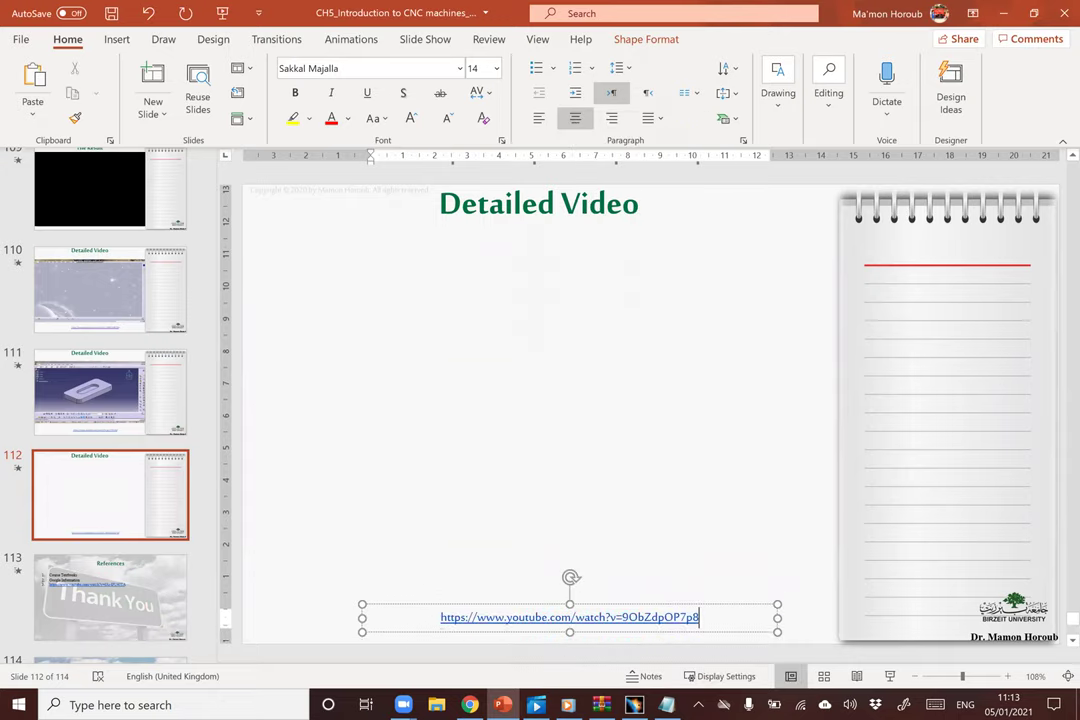
{"action": "left_click_drag", "start_coordinate": [513, 607], "coordinate": [492, 453]}
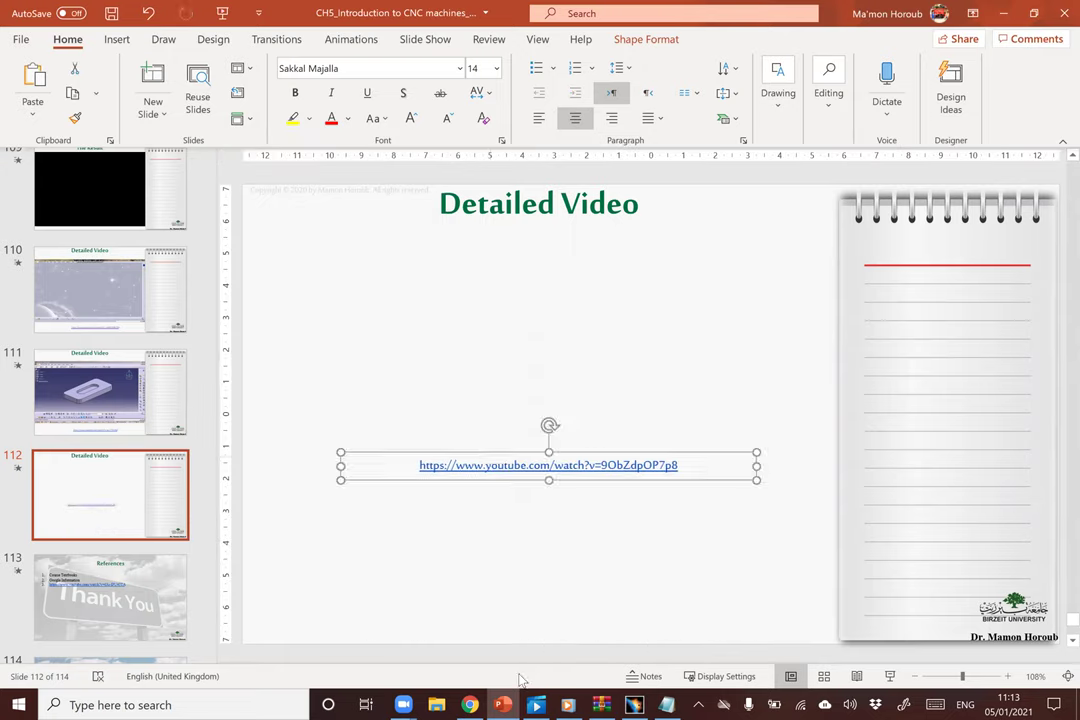
Copy the video title "How to import file from catia to solidworks with tree Tutorial" from YouTube and paste it over slide 112's title in PowerPoint.
{"action": "left_click", "coordinate": [469, 705]}
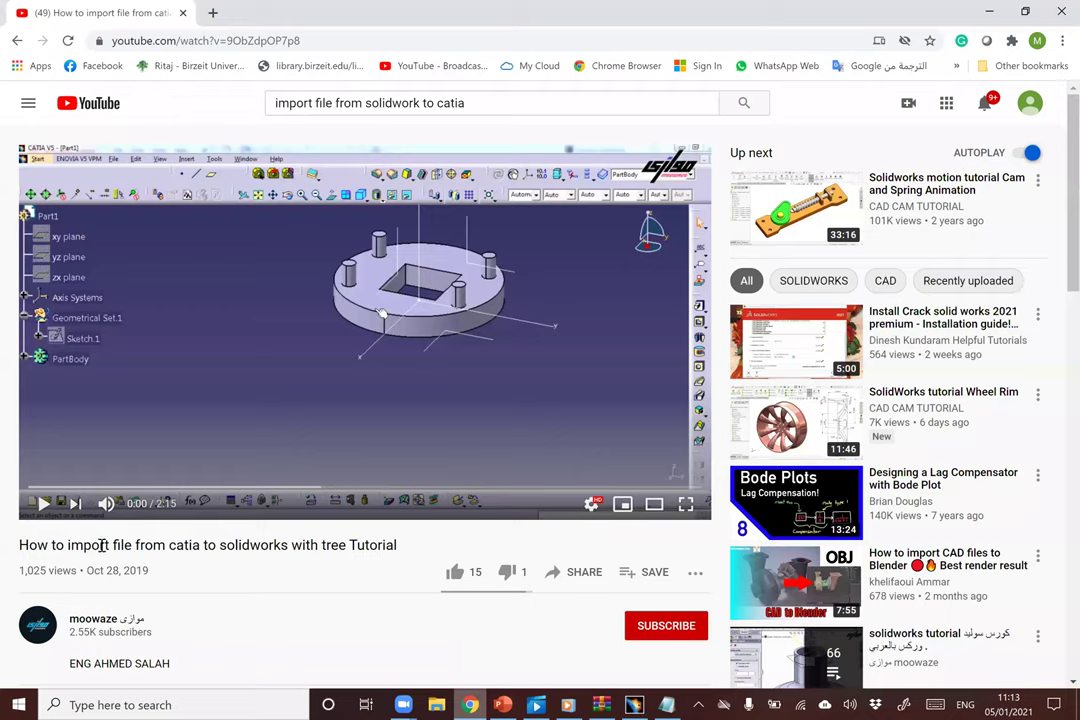
{"action": "left_click", "coordinate": [318, 548], "text": "shift"}
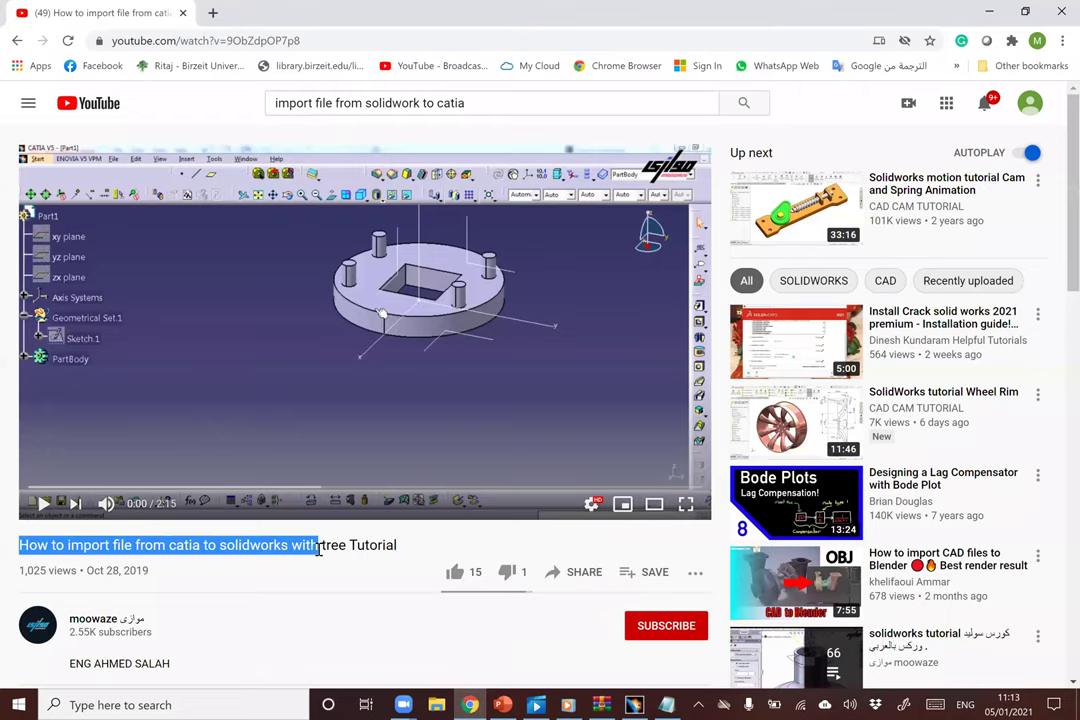
{"action": "left_click", "coordinate": [399, 553], "text": "shift"}
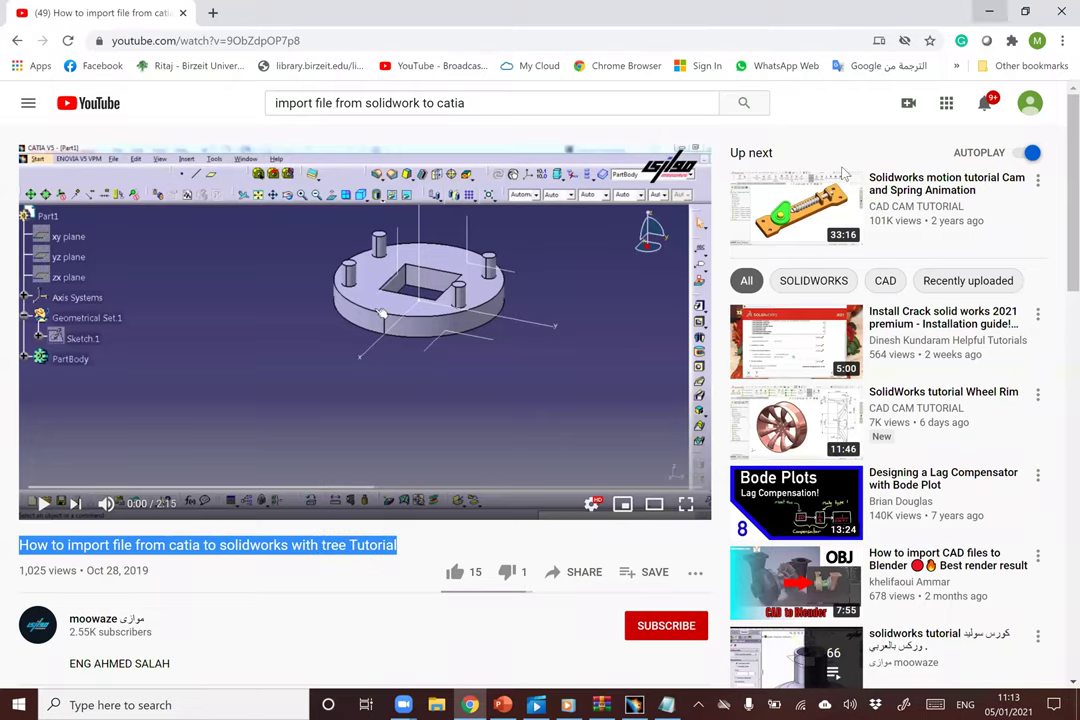
{"action": "key", "text": "alt+Tab"}
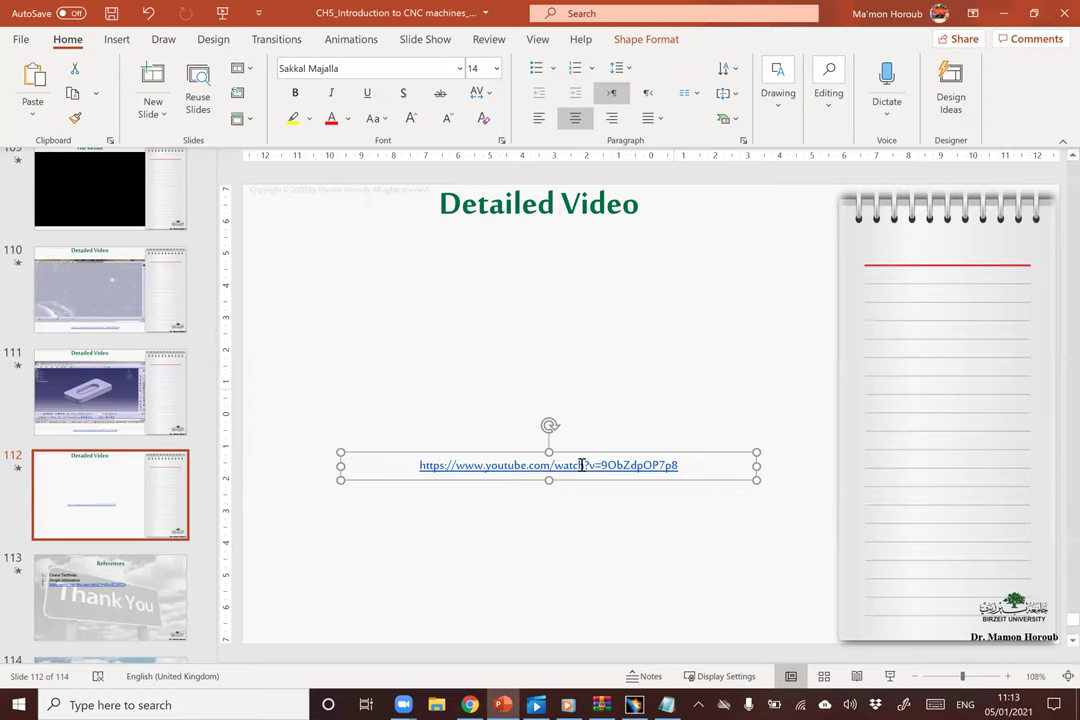
{"action": "triple_click", "coordinate": [551, 211]}
{"action": "right_click", "coordinate": [551, 211]}
{"action": "left_click", "coordinate": [634, 290]}
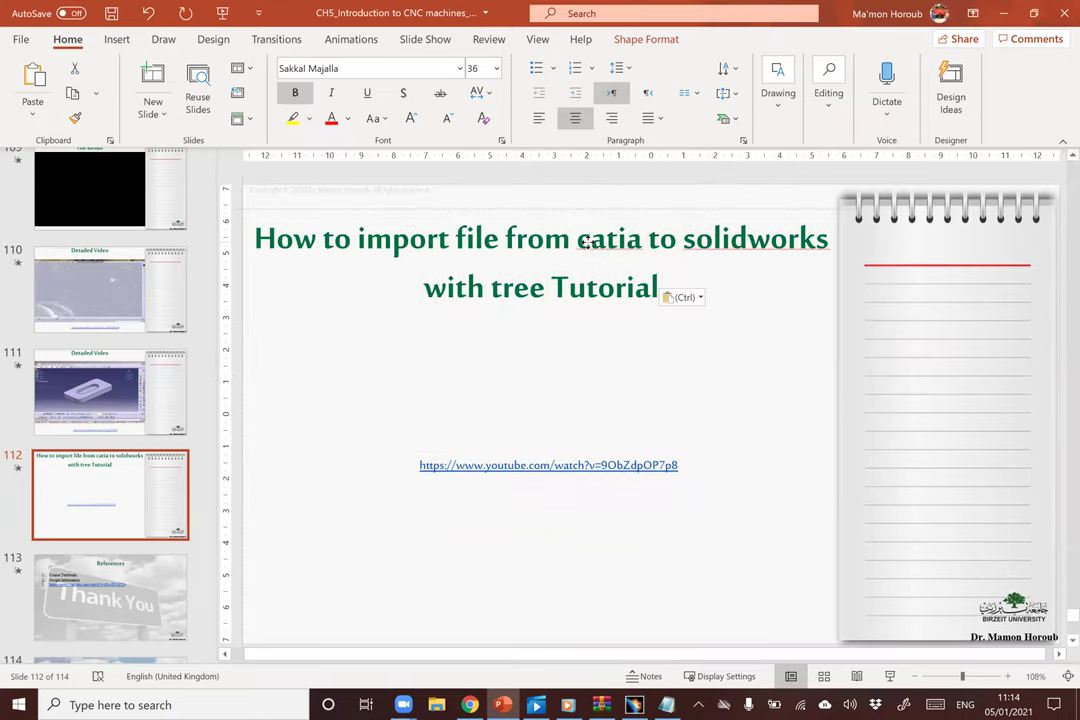
{"action": "key", "text": "Escape"}
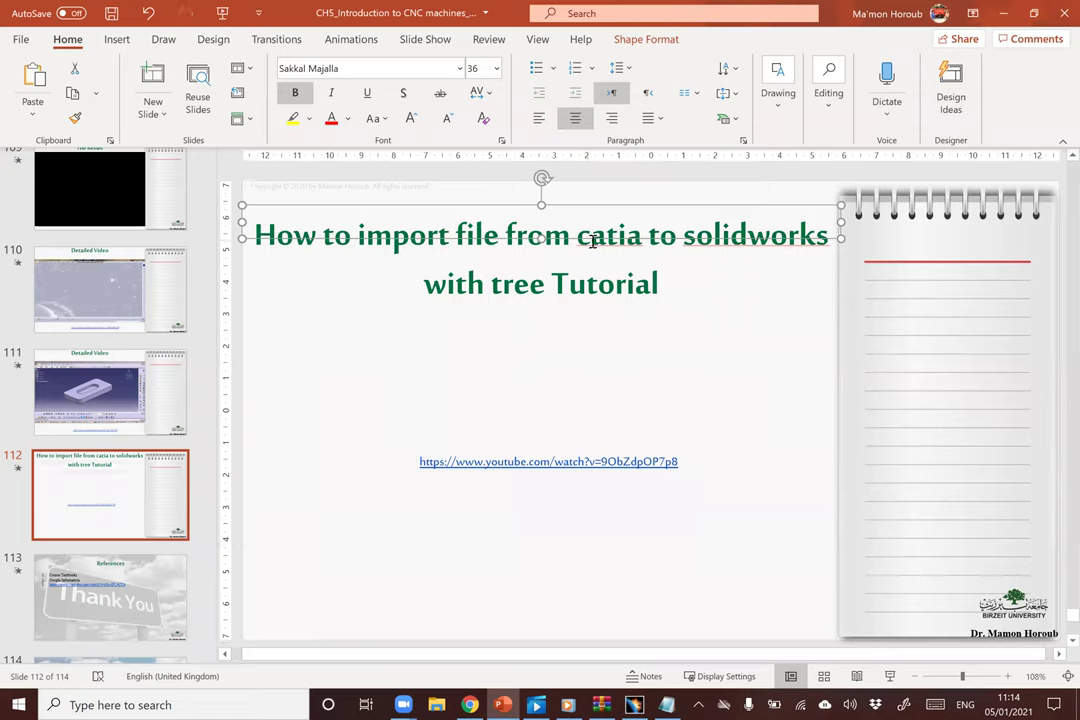
Return to the YouTube results, open "How to convert SolidWorks files to STEP and open it in CATIA and vice versa" and copy its address.
{"action": "left_click", "coordinate": [469, 704]}
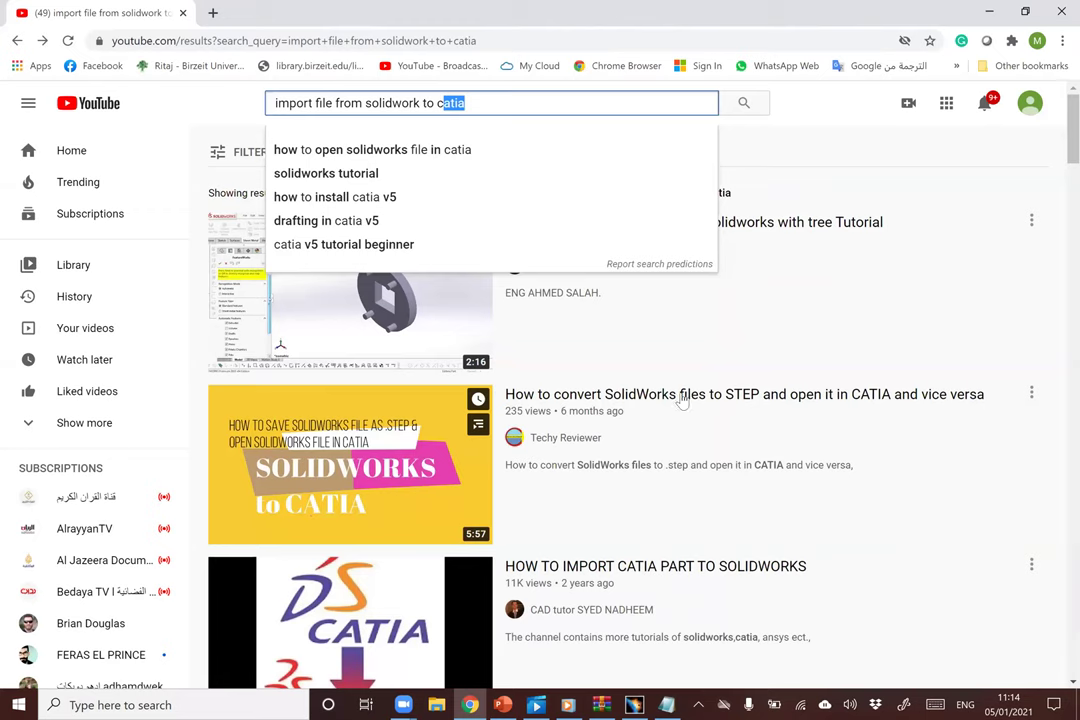
{"action": "mouse_move", "coordinate": [731, 405]}
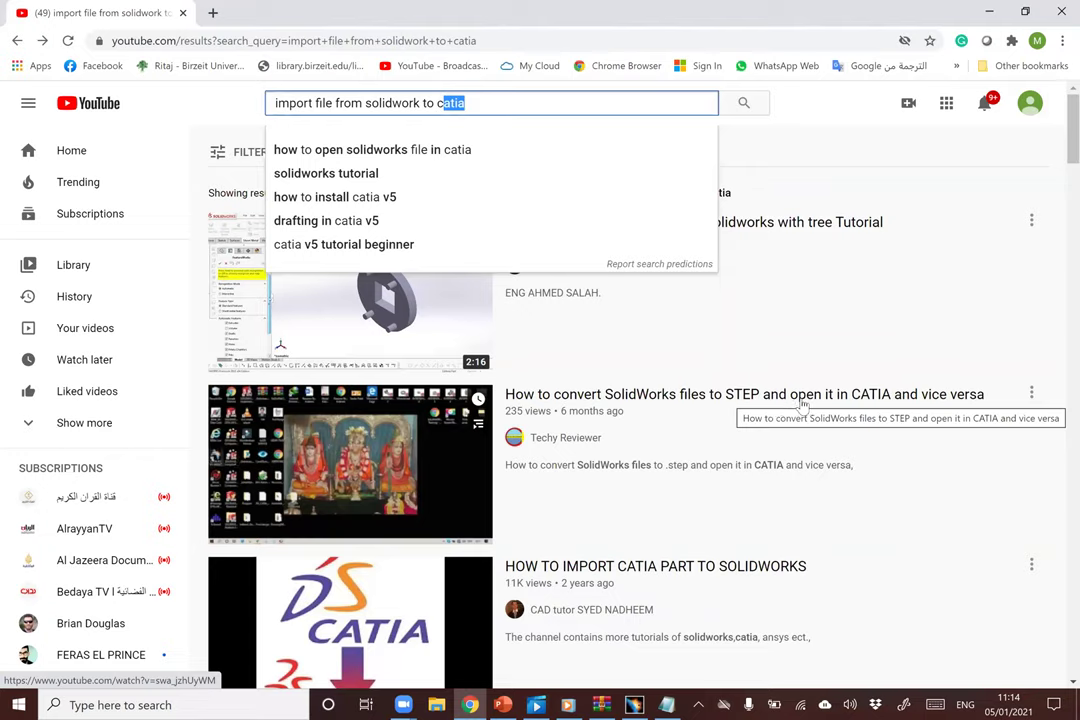
{"action": "left_click", "coordinate": [405, 447]}
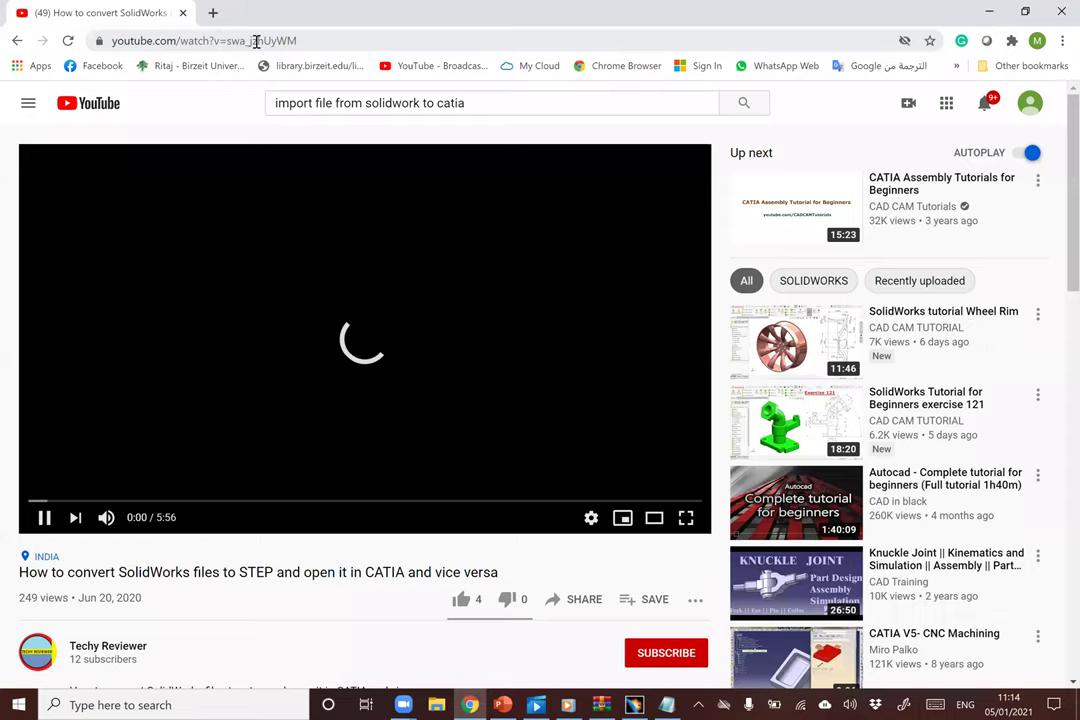
{"action": "left_click", "coordinate": [250, 41]}
{"action": "key", "text": "ctrl+c"}
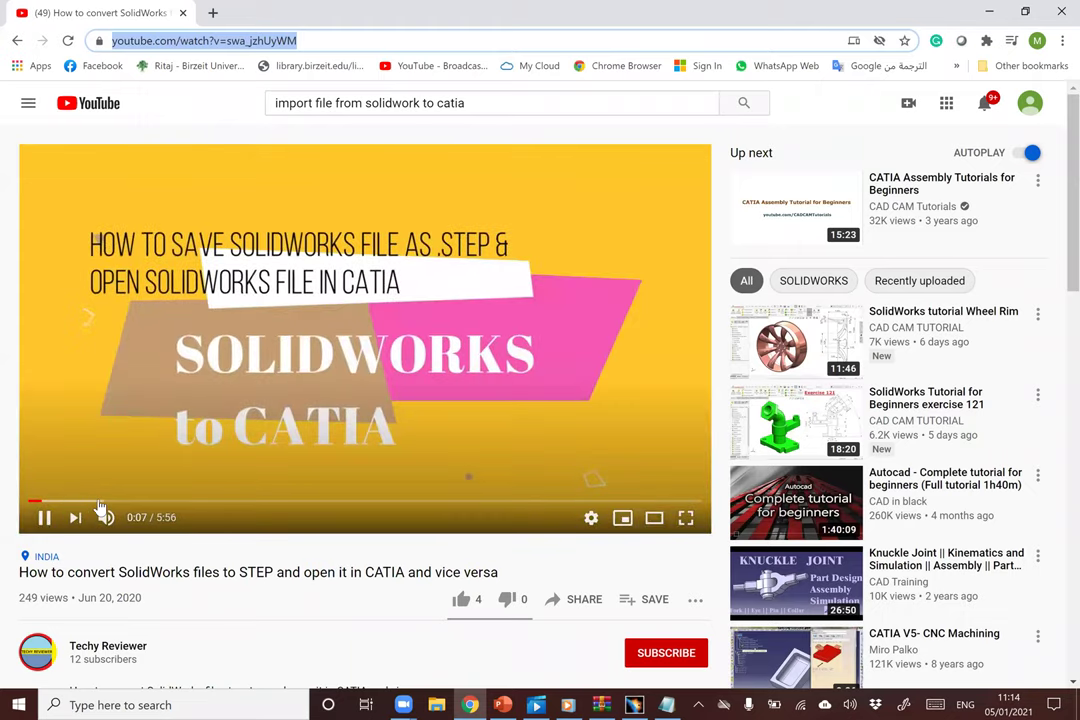
Skim the SolidWorks-to-STEP video up to the part where the STEP file is opened in CATIA, and pause it there.
{"action": "left_click", "coordinate": [73, 501]}
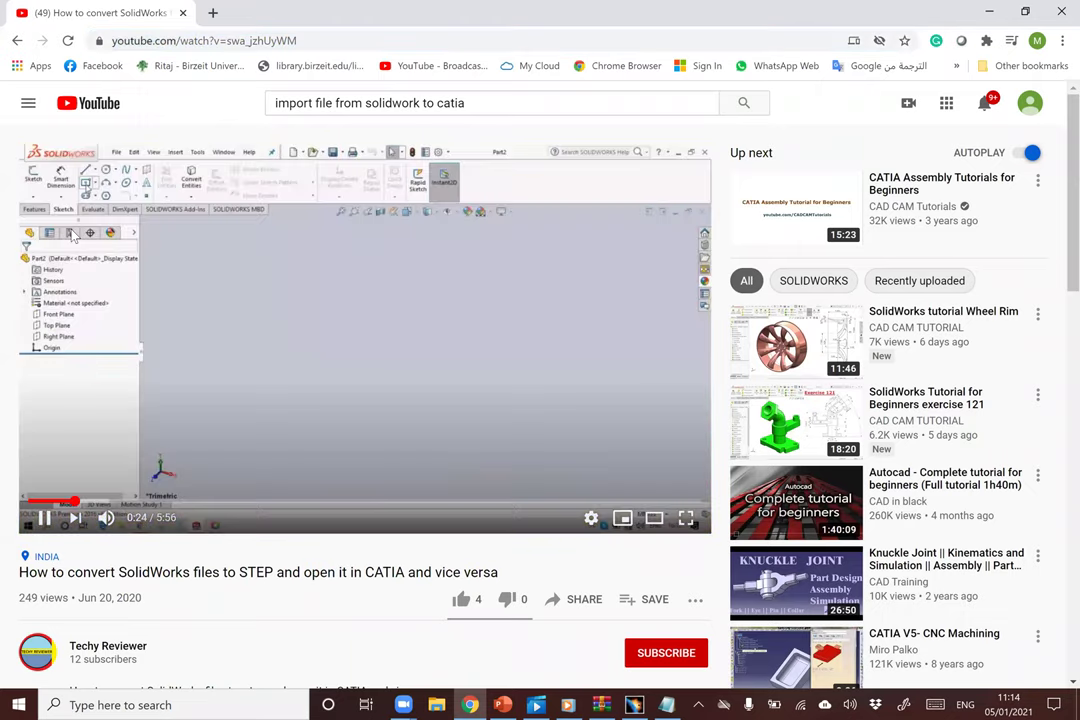
{"action": "left_click", "coordinate": [345, 501]}
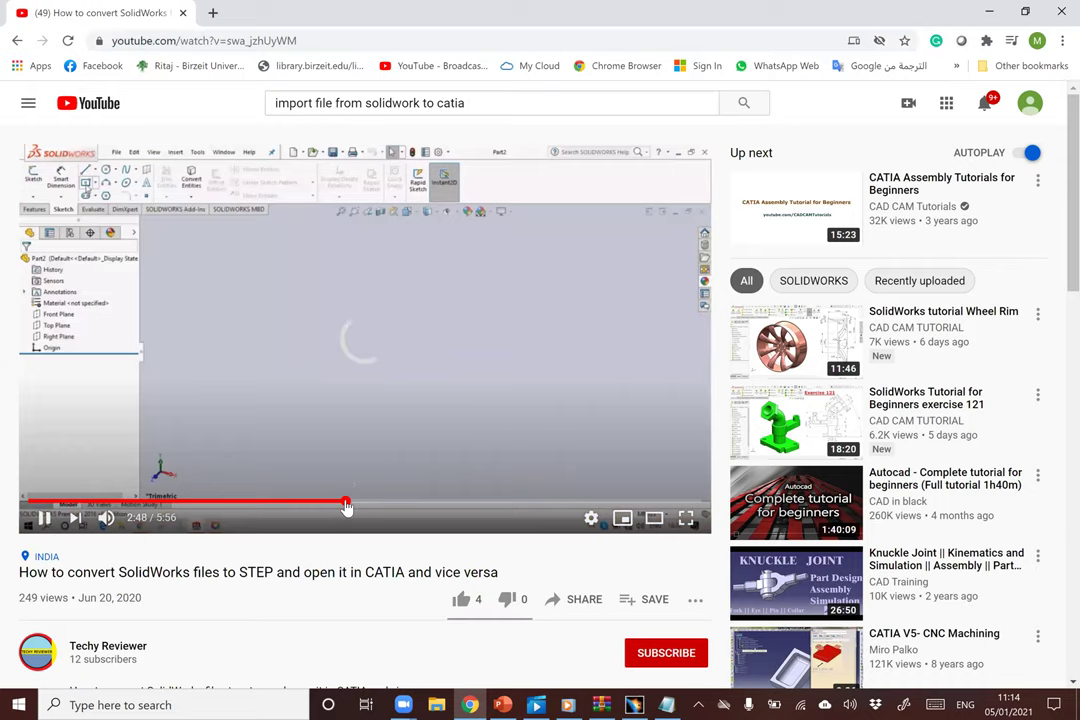
{"action": "left_click", "coordinate": [476, 506]}
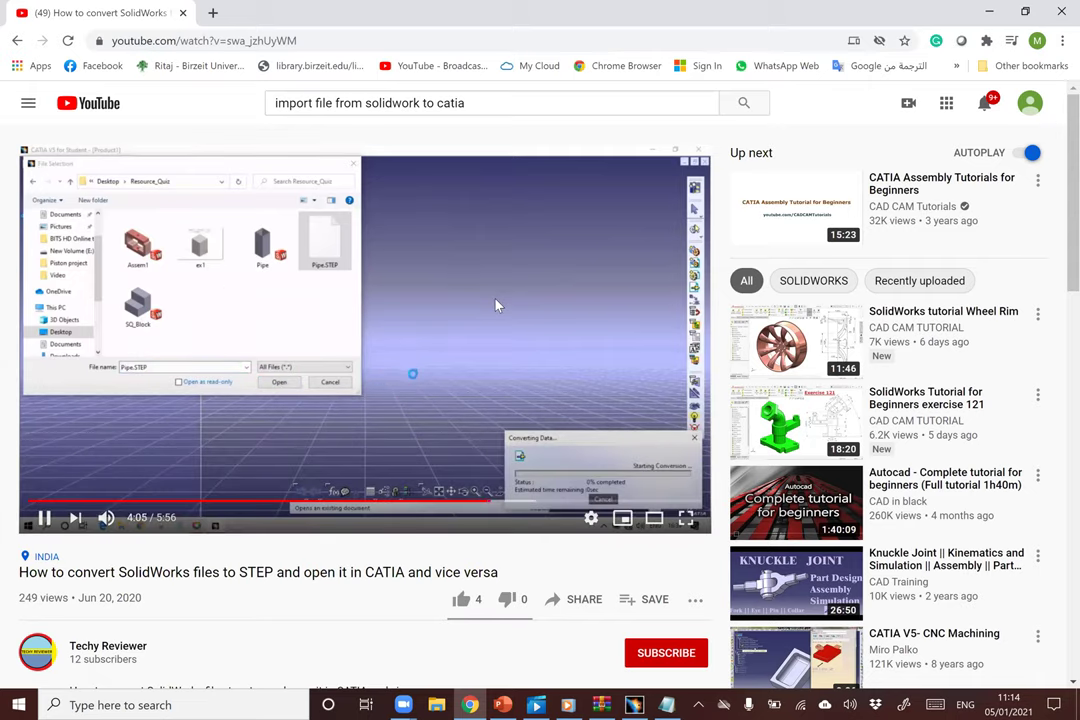
{"action": "left_click", "coordinate": [445, 225]}
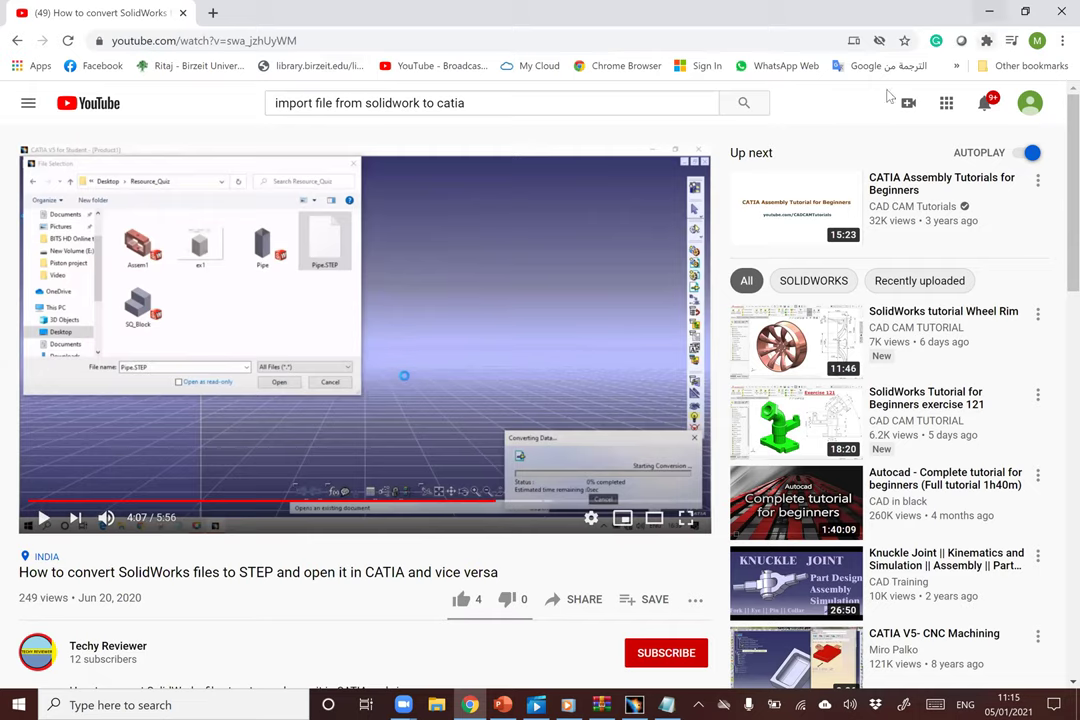
Switch back to PowerPoint and replace the link on slide 112 with the copied address of the STEP conversion video.
{"action": "left_click", "coordinate": [990, 13]}
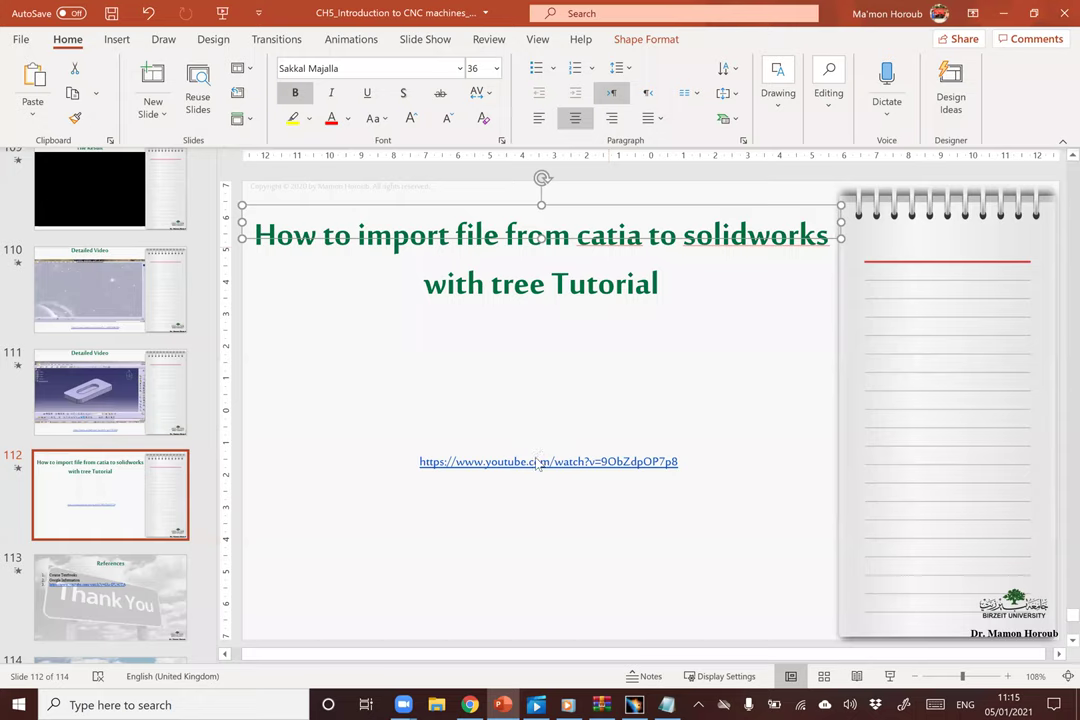
{"action": "right_click", "coordinate": [540, 462]}
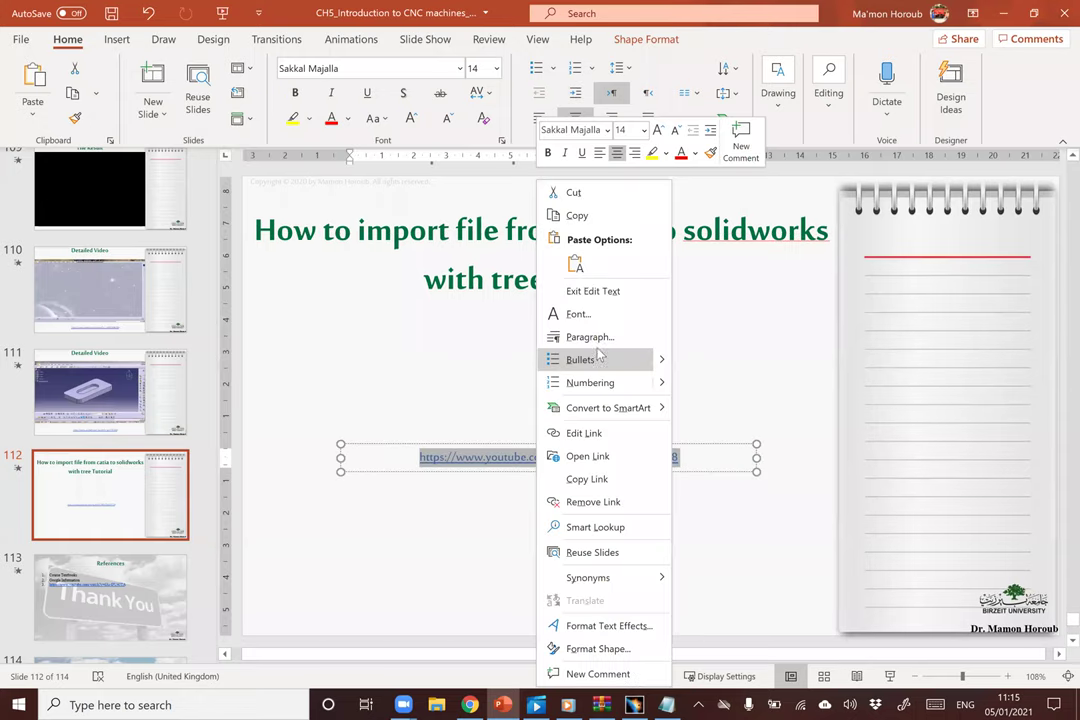
{"action": "left_click", "coordinate": [576, 264]}
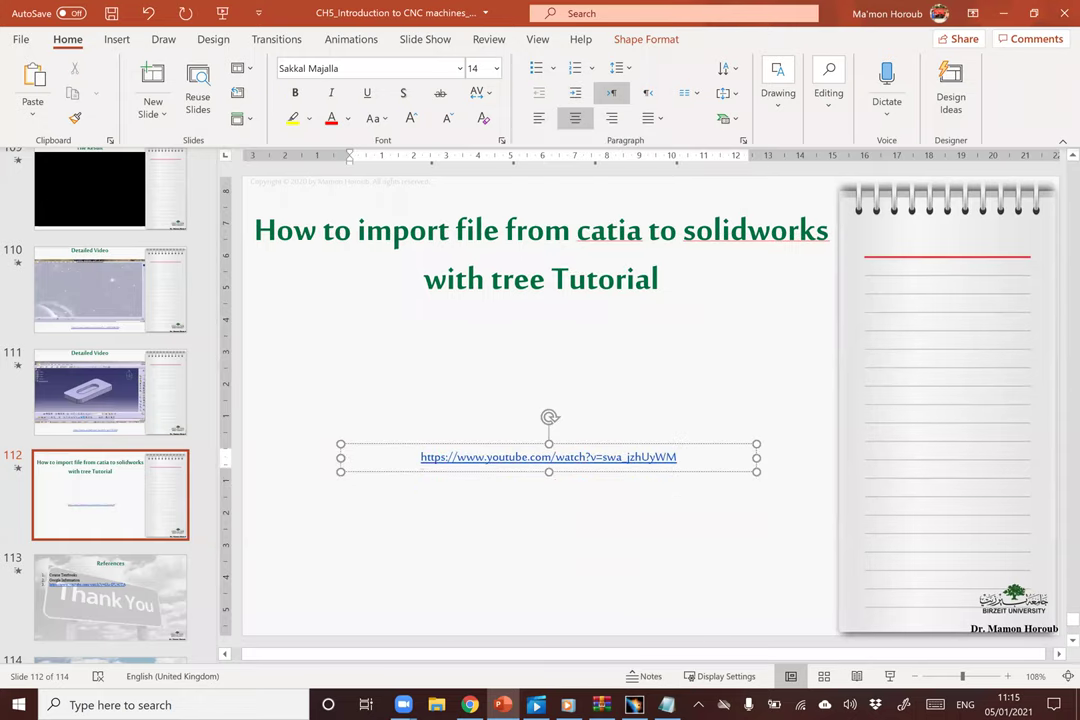
Replace slide 112's title with the text-only video title "How to convert SolidWorks files to STEP and open it in CATIA and vice versa" copied from YouTube.
{"action": "scroll", "coordinate": [450, 530], "scroll_direction": "down", "scroll_amount": 3}
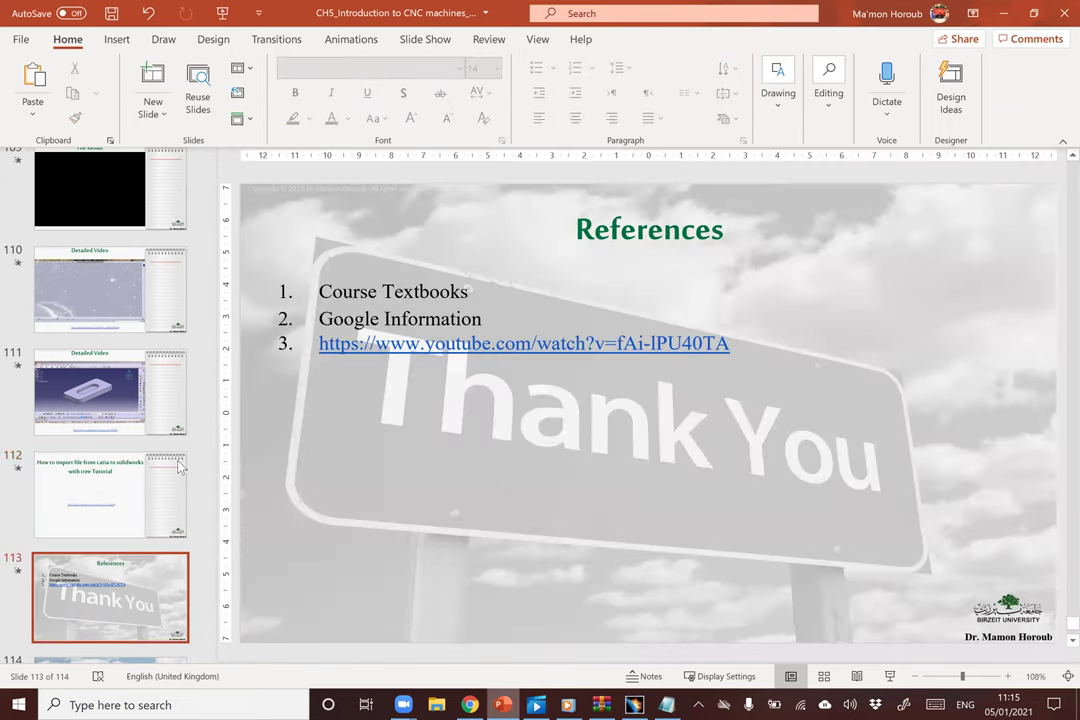
{"action": "left_click", "coordinate": [108, 511]}
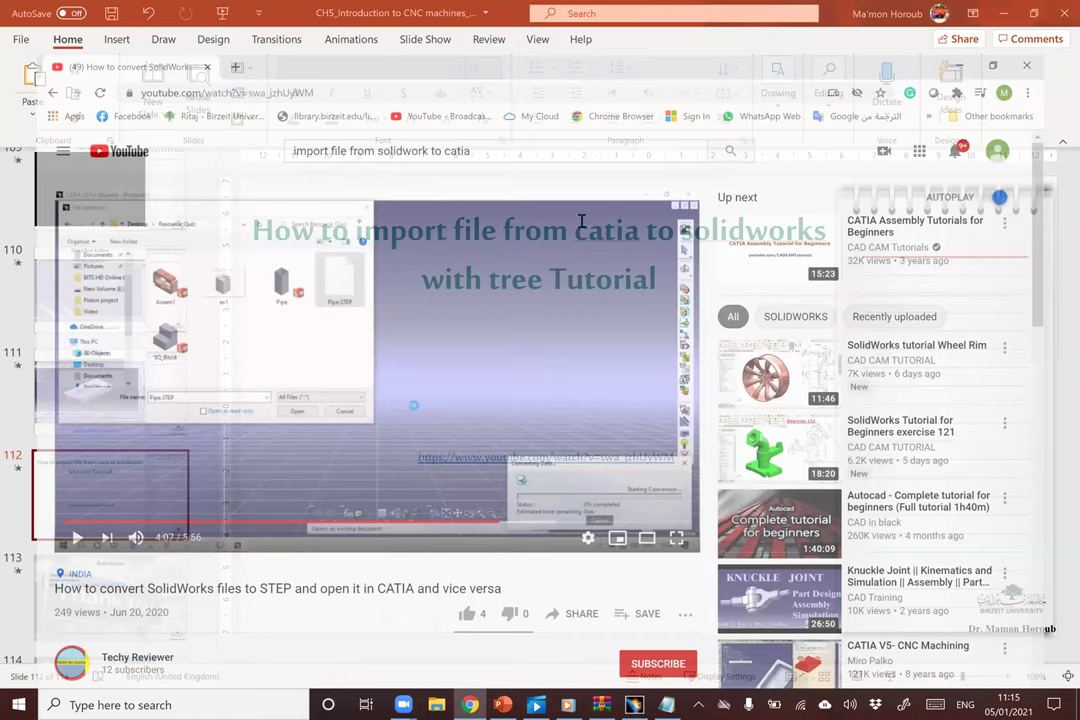
{"action": "right_click", "coordinate": [664, 327]}
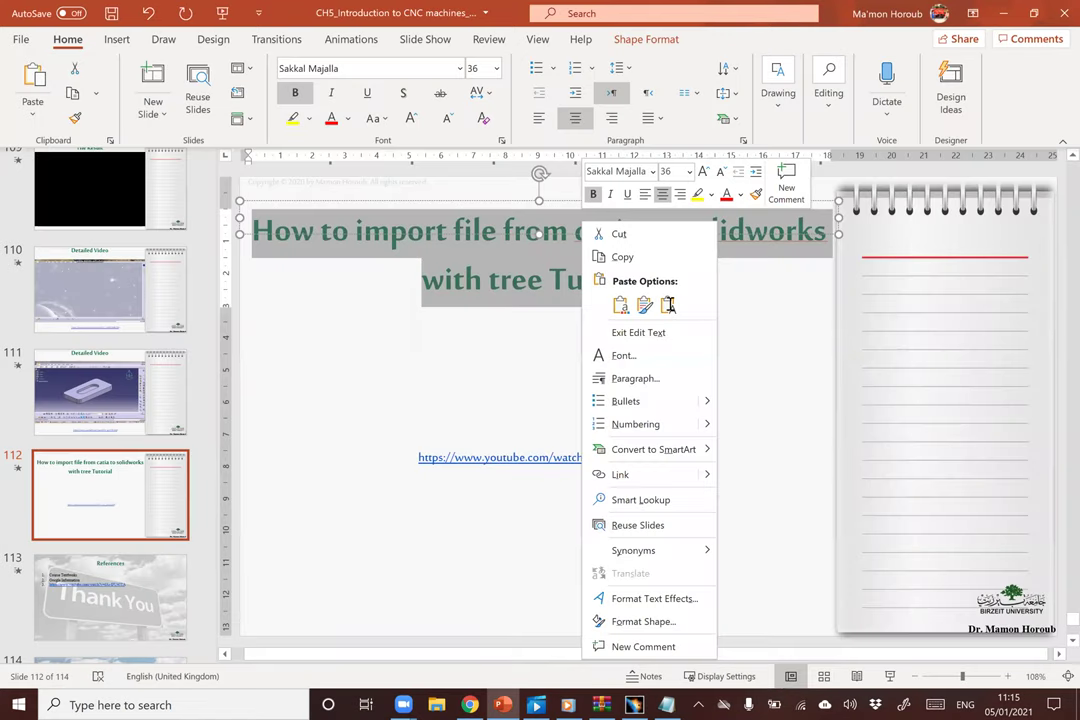
{"action": "left_click", "coordinate": [674, 305]}
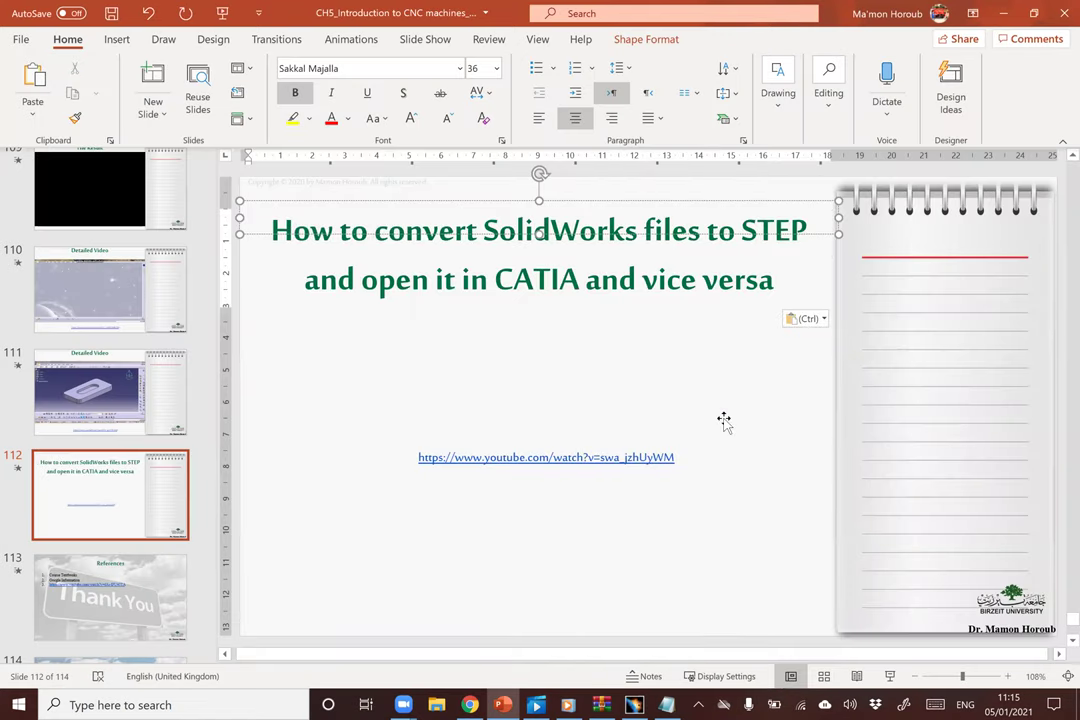